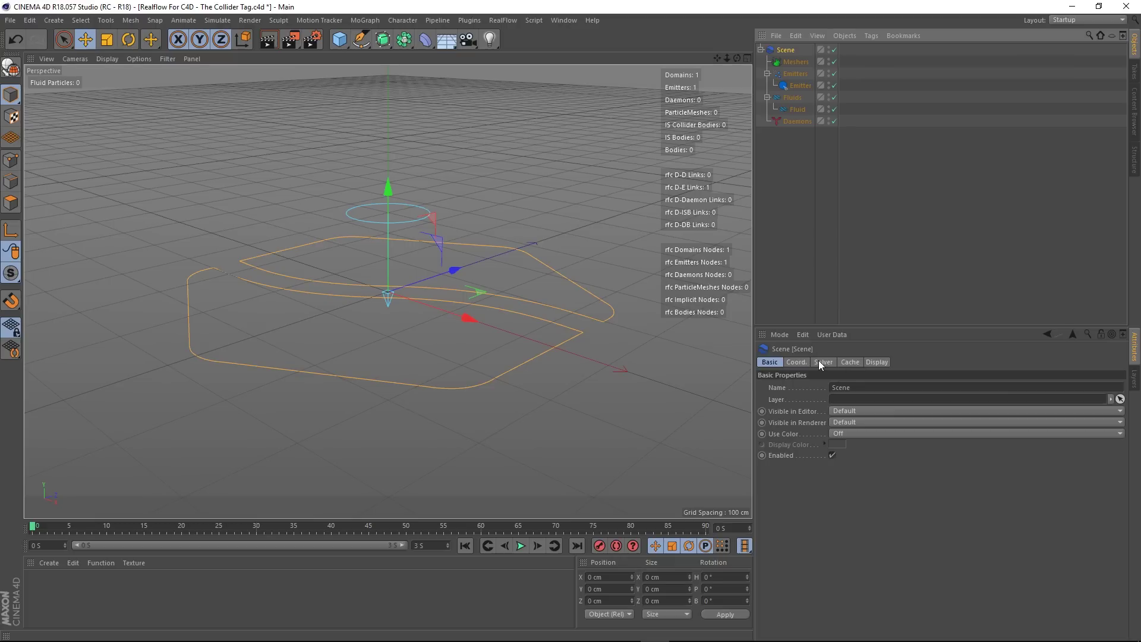
# - Enable CUDA GPU computing in the scene's solver settings and choose the GeForce GTX 970 as the device
pyautogui.click(822, 362)
pyautogui.click(824, 531)
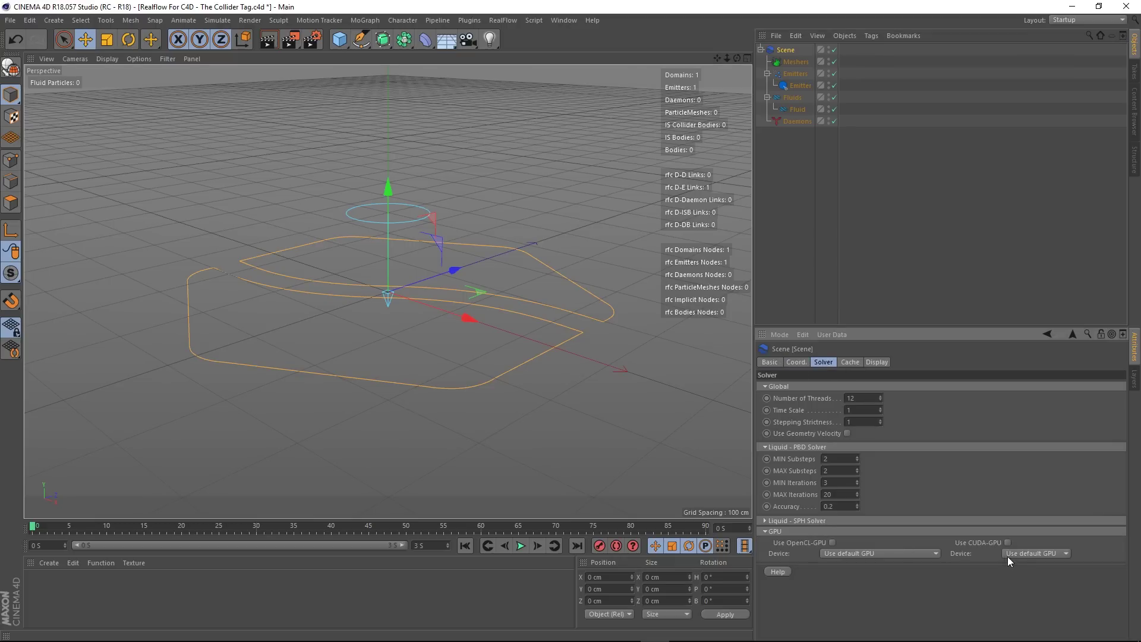
pyautogui.click(1022, 553)
pyautogui.click(1007, 542)
pyautogui.click(1018, 552)
pyautogui.click(1018, 553)
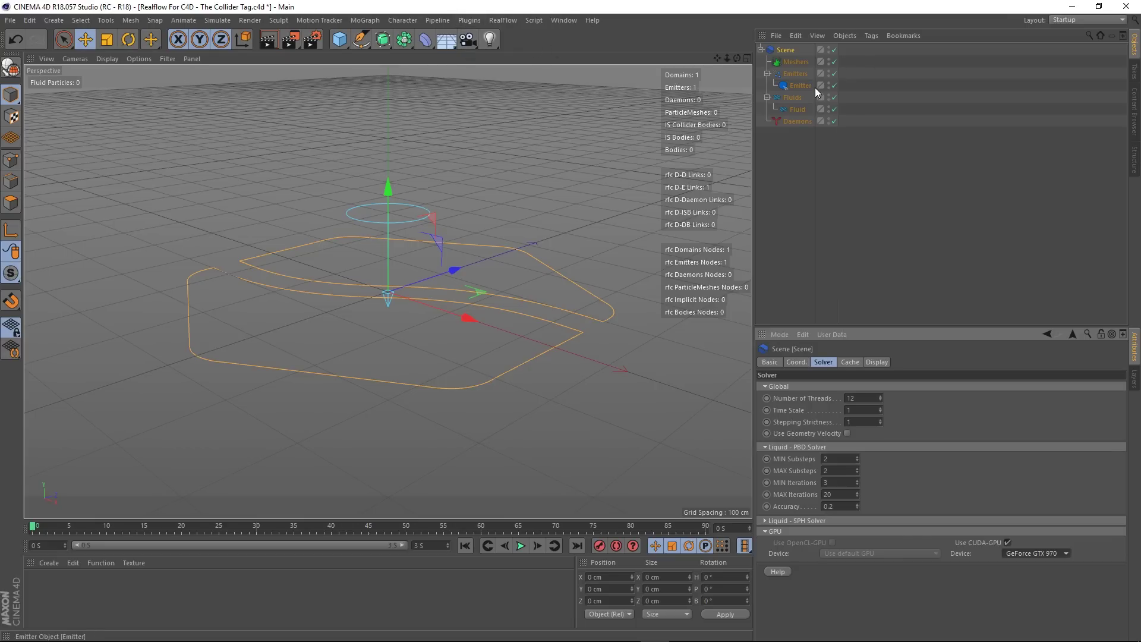
# - Show the fluid's display settings and play the simulation forwards
pyautogui.click(798, 109)
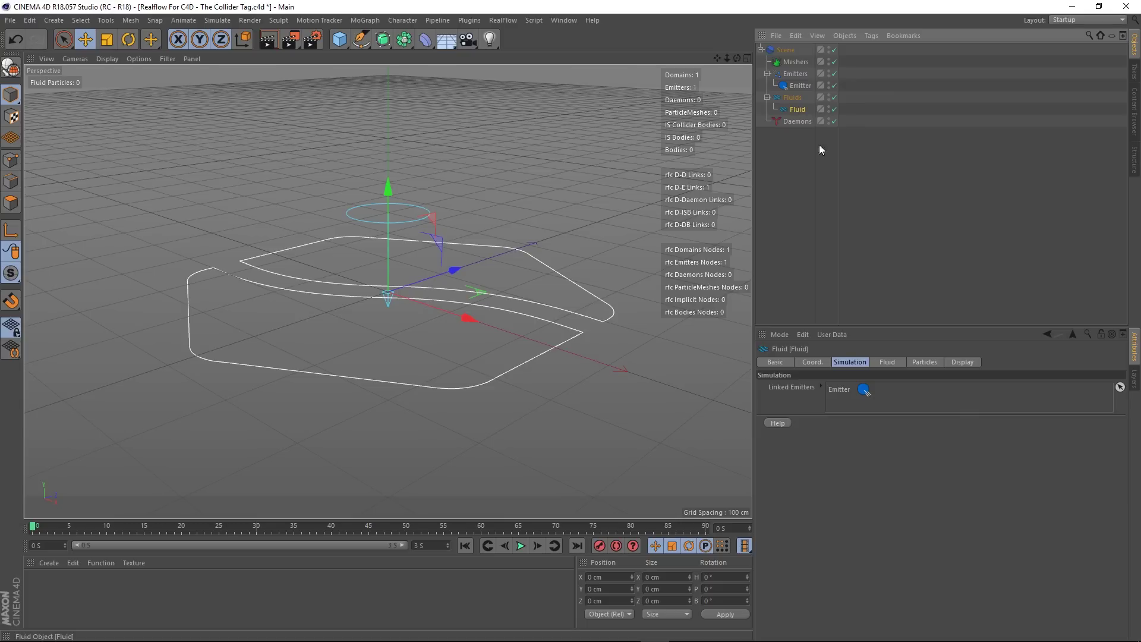
pyautogui.click(963, 362)
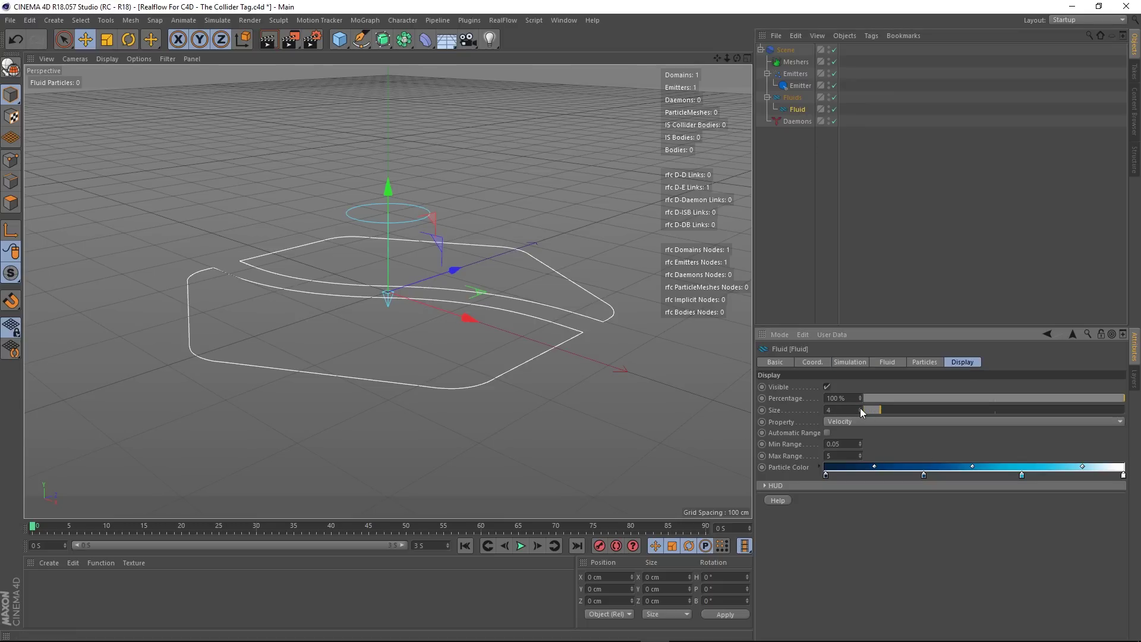
pyautogui.click(521, 545)
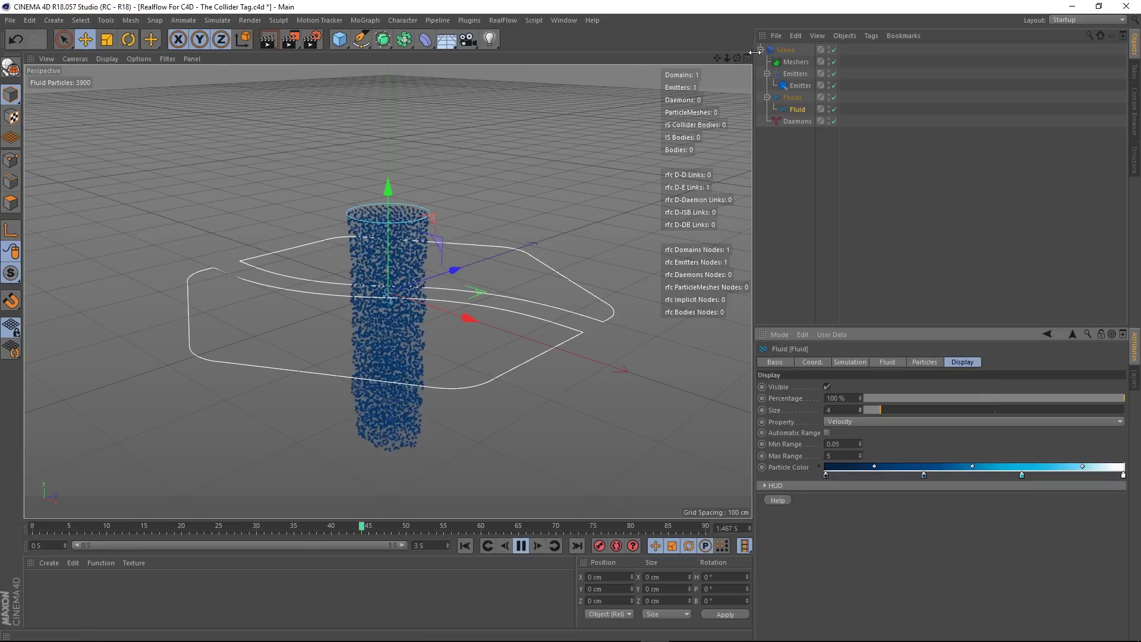
# - Raise the emitter along its Y axis to a height of about 455 cm
pyautogui.click(800, 86)
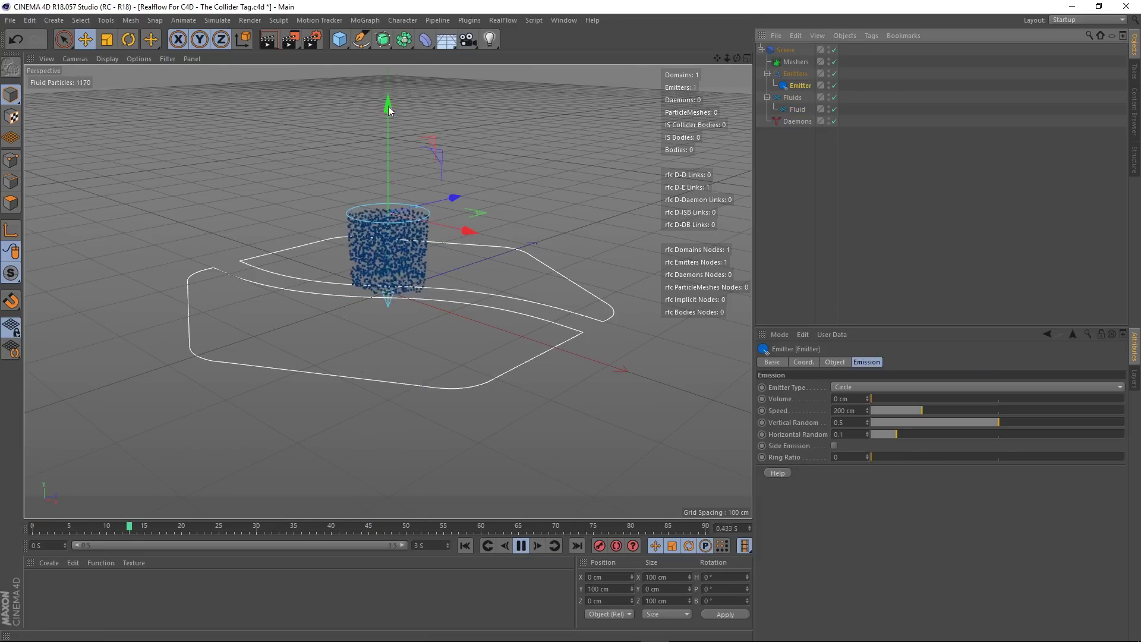
pyautogui.moveTo(387, 109); pyautogui.dragTo(387, 3)
pyautogui.keyDown('alt'); pyautogui.moveTo(452, 151); pyautogui.dragTo(433, 195, button='right'); pyautogui.keyUp('alt')
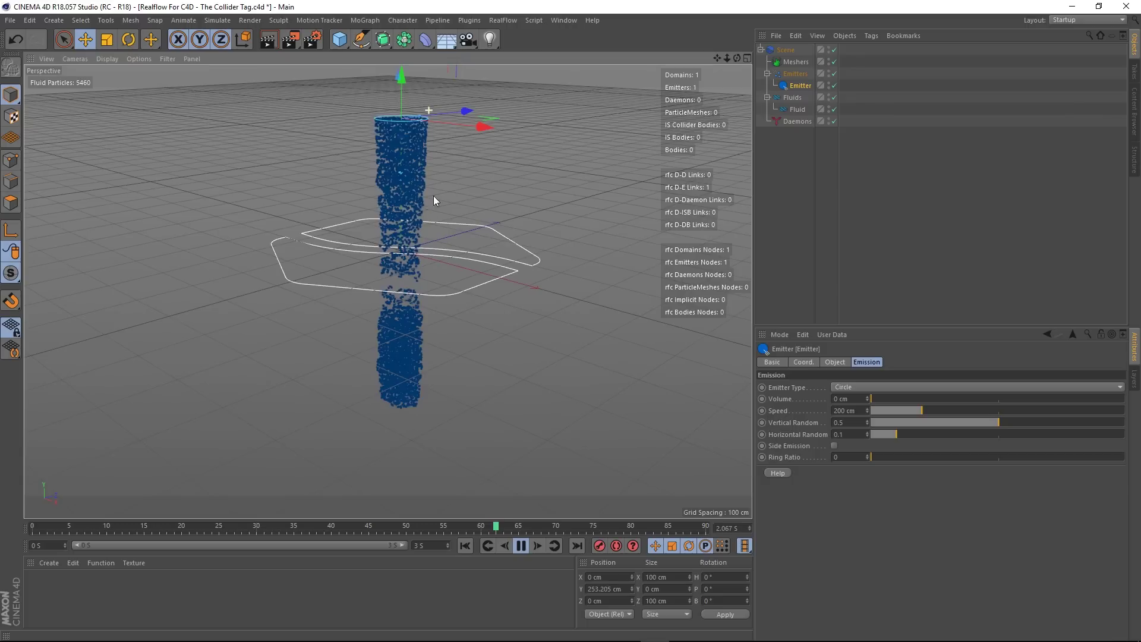
pyautogui.keyDown('alt'); pyautogui.moveTo(511, 194); pyautogui.dragTo(494, 314, button='middle'); pyautogui.keyUp('alt')
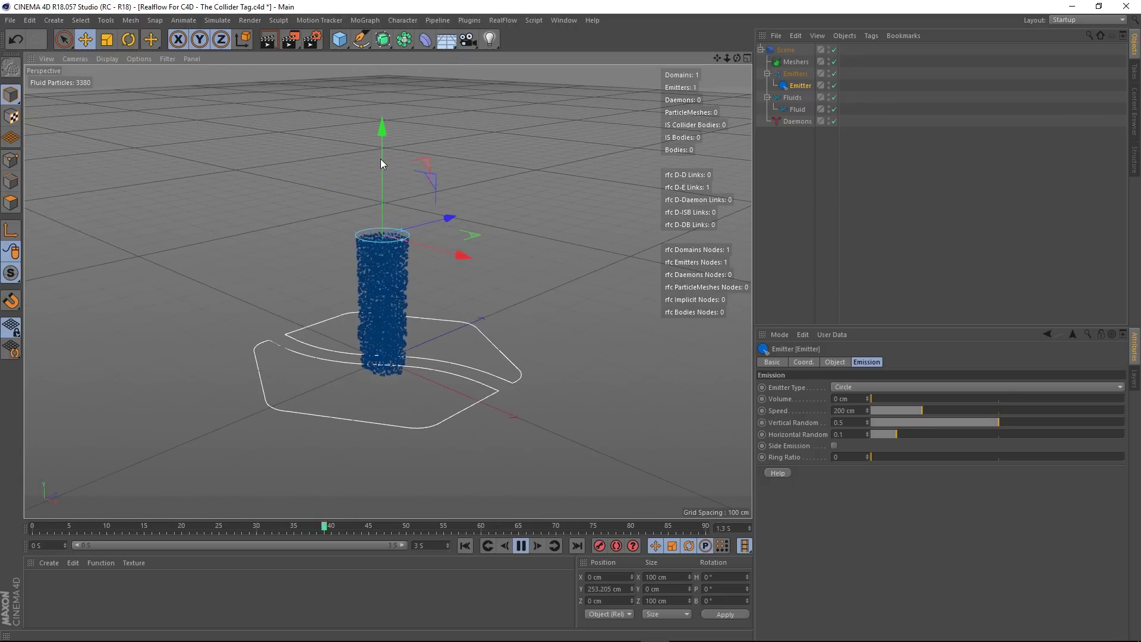
pyautogui.moveTo(381, 158); pyautogui.dragTo(382, 75)
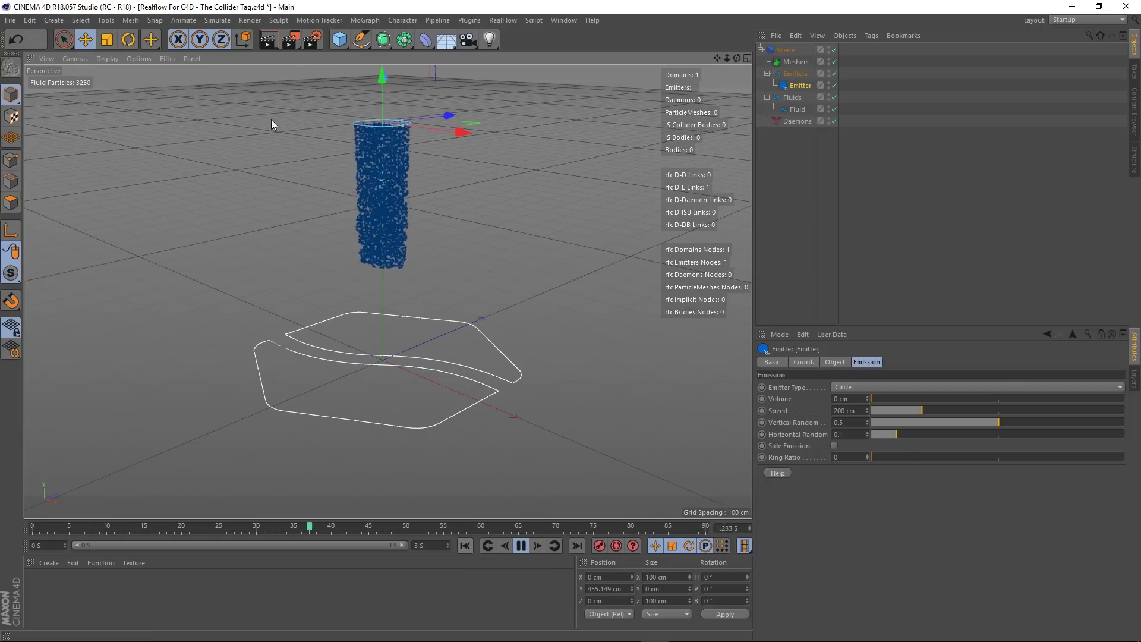
# - Add a RealFlow Gravity daemon to the scene
pyautogui.click(503, 20)
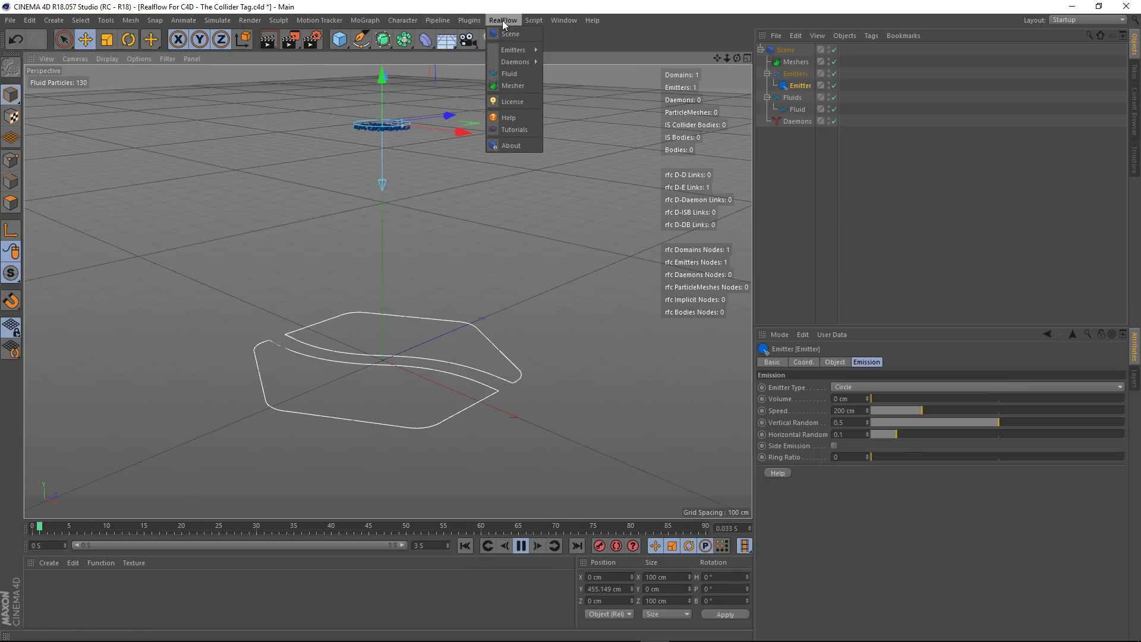
pyautogui.moveTo(515, 62)
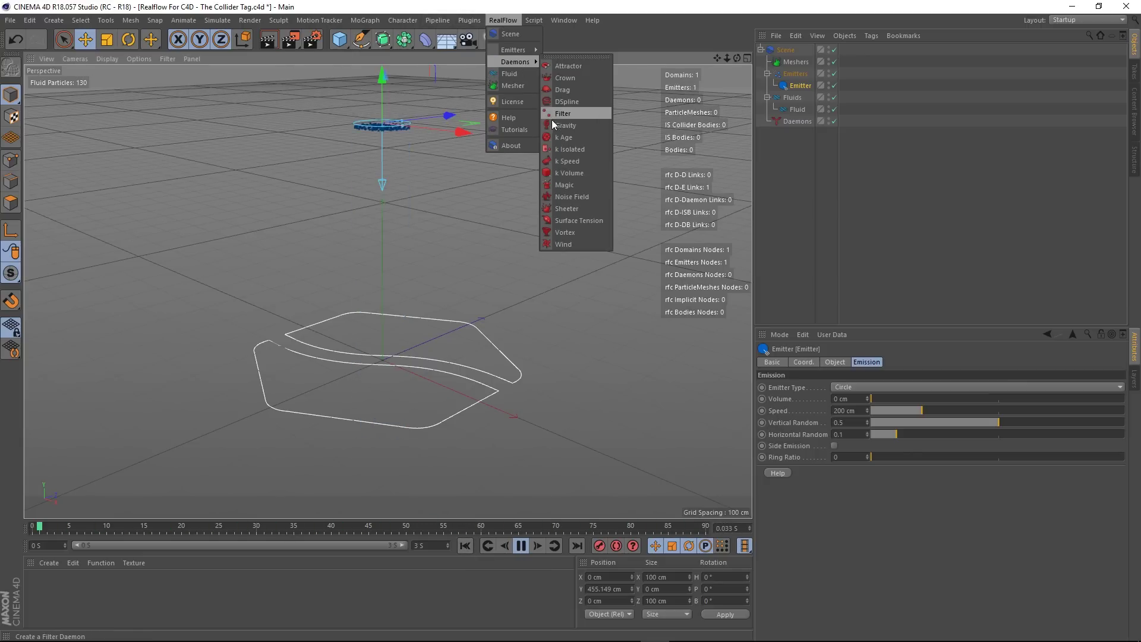
pyautogui.click(570, 128)
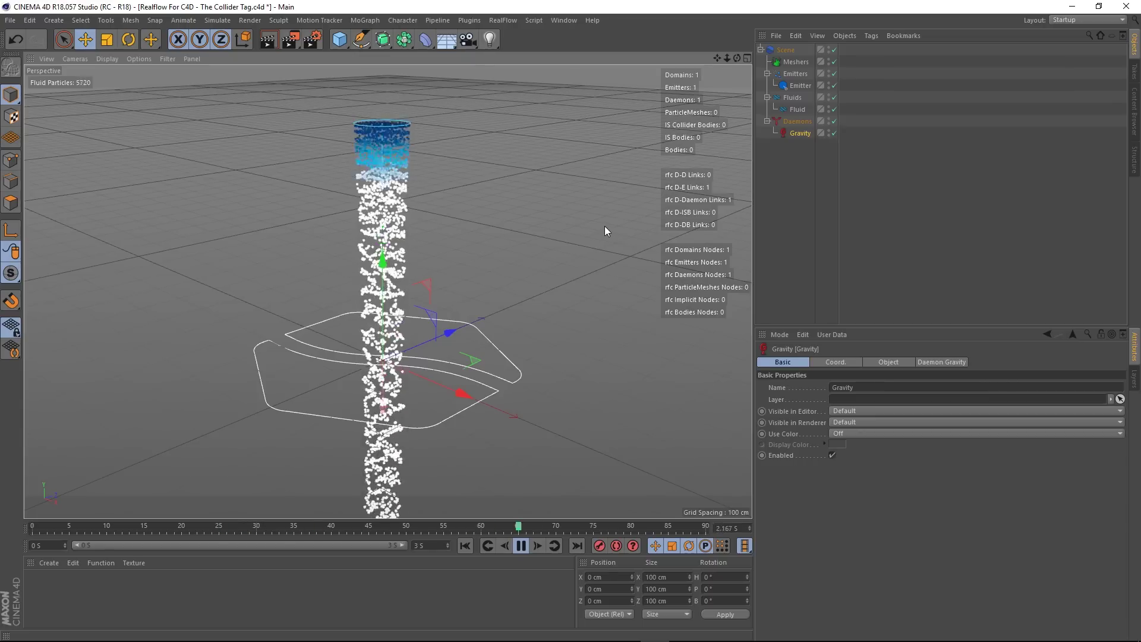
# - Try a Horizontal Random value of 0.3 on the emitter and undo it
pyautogui.click(799, 88)
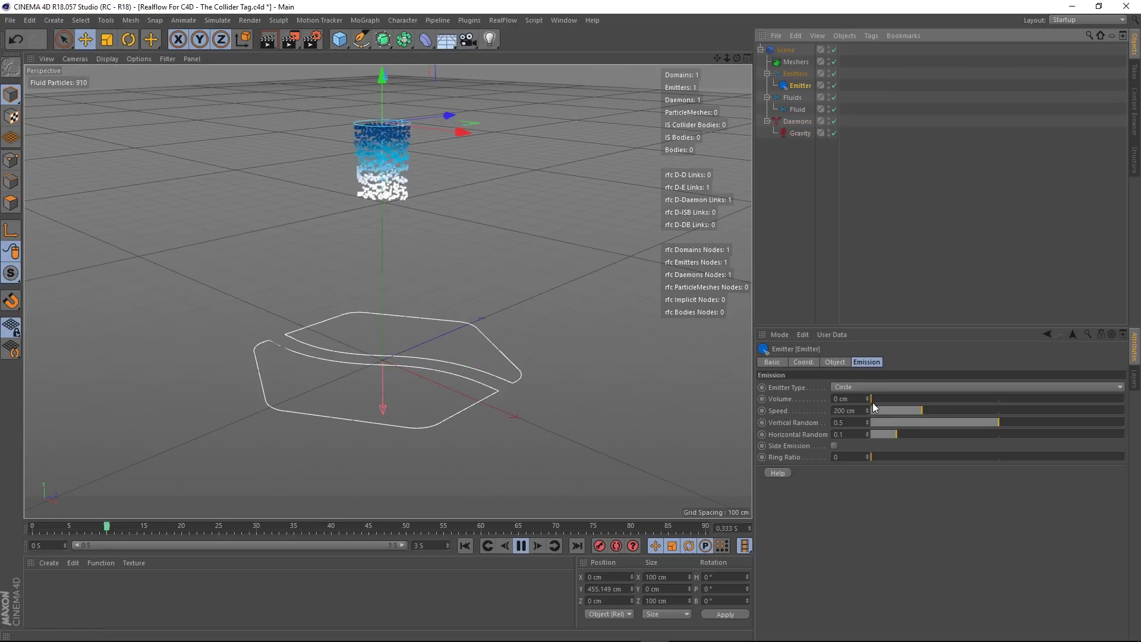
pyautogui.click(851, 435)
pyautogui.press('BackSpace')
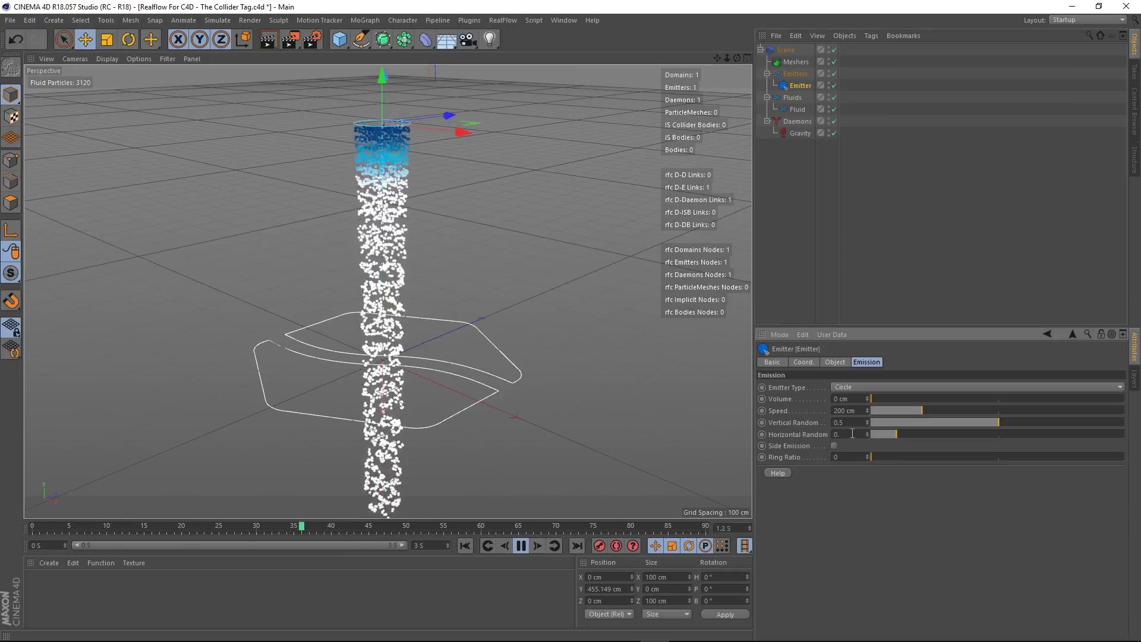
pyautogui.write('3')
pyautogui.press('Return')
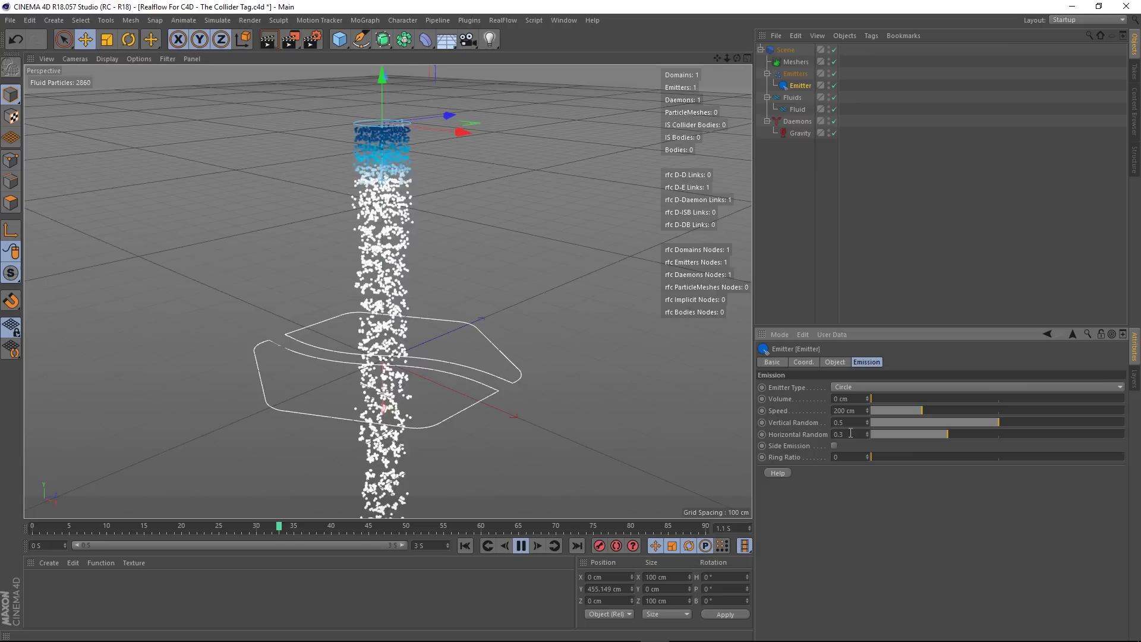
pyautogui.hotkey('ctrl', 'z')
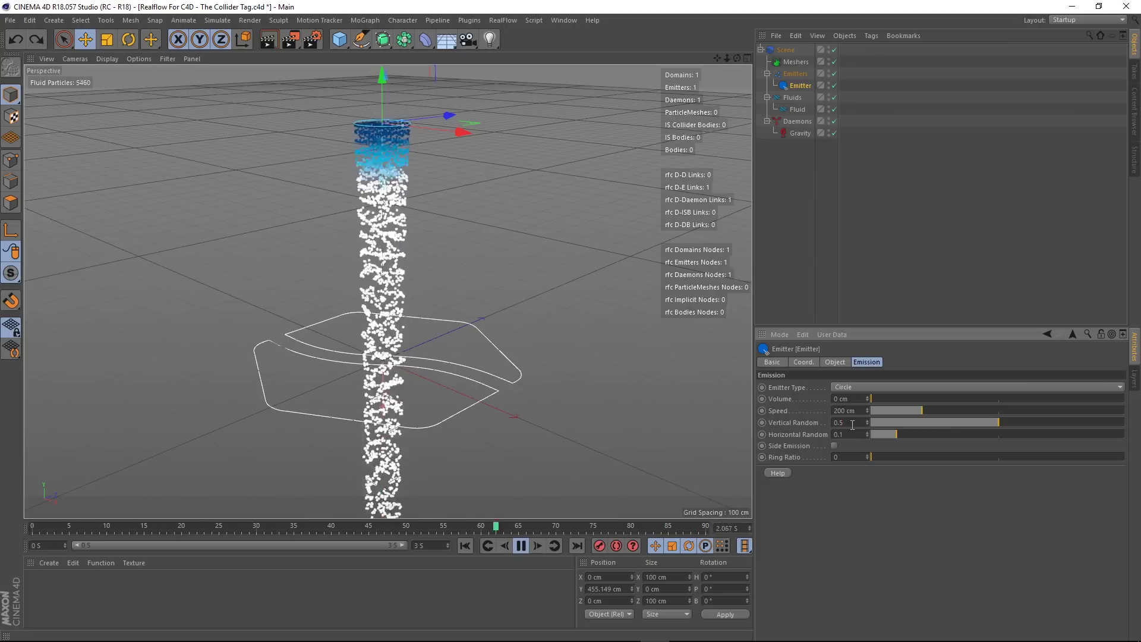
# - Set the emitter's Vertical Random to 0.6 and its Horizontal Random to 0.3
pyautogui.press('BackSpace')
pyautogui.write('6')
pyautogui.press('Return')
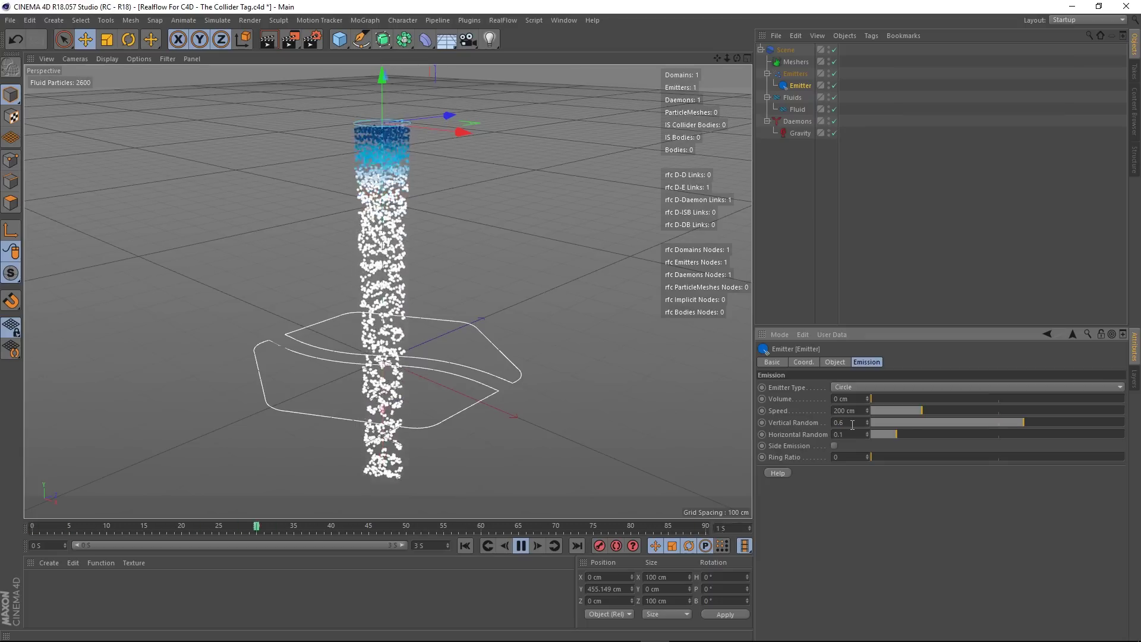
pyautogui.doubleClick(851, 435)
pyautogui.write('0.3')
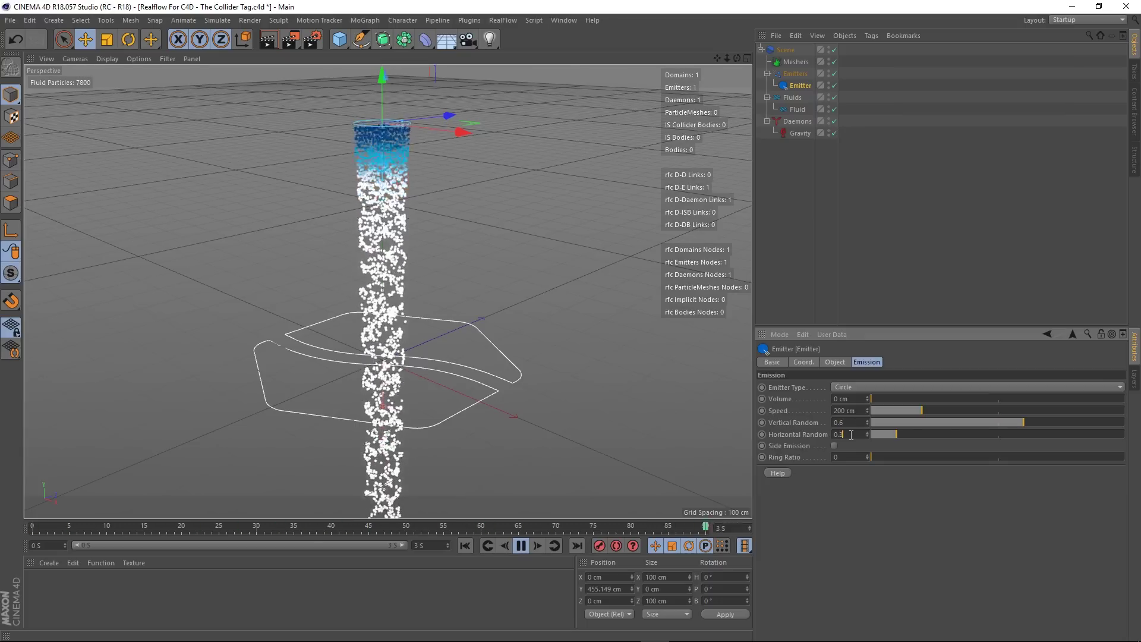
pyautogui.press('Return')
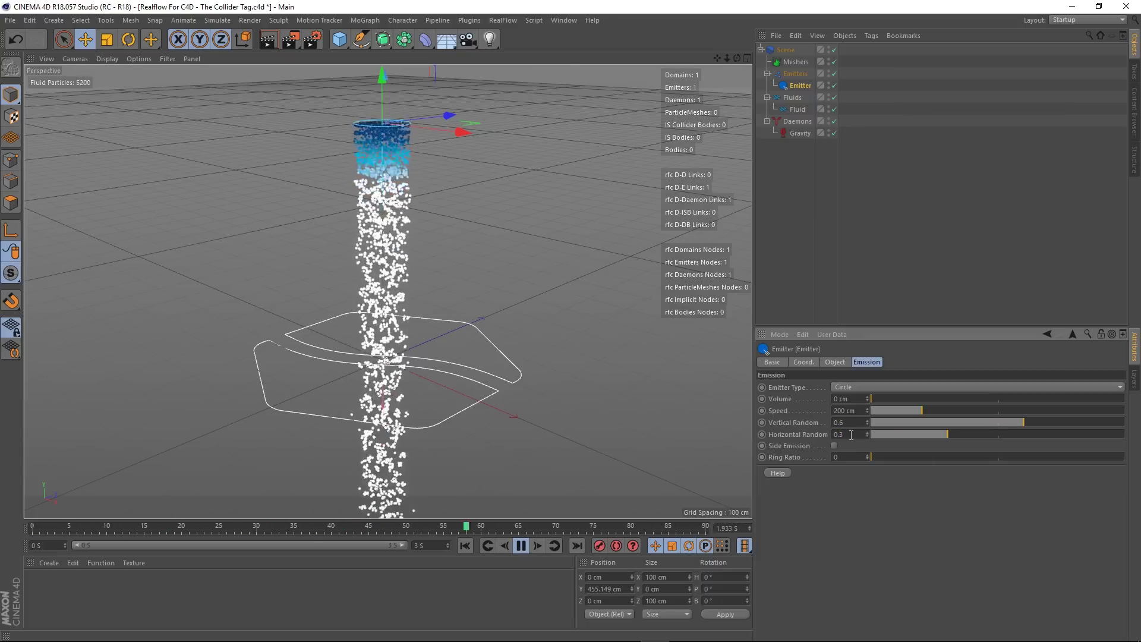
# - Deselect all objects, stop the simulation playback and return to the first frame
pyautogui.click(793, 200)
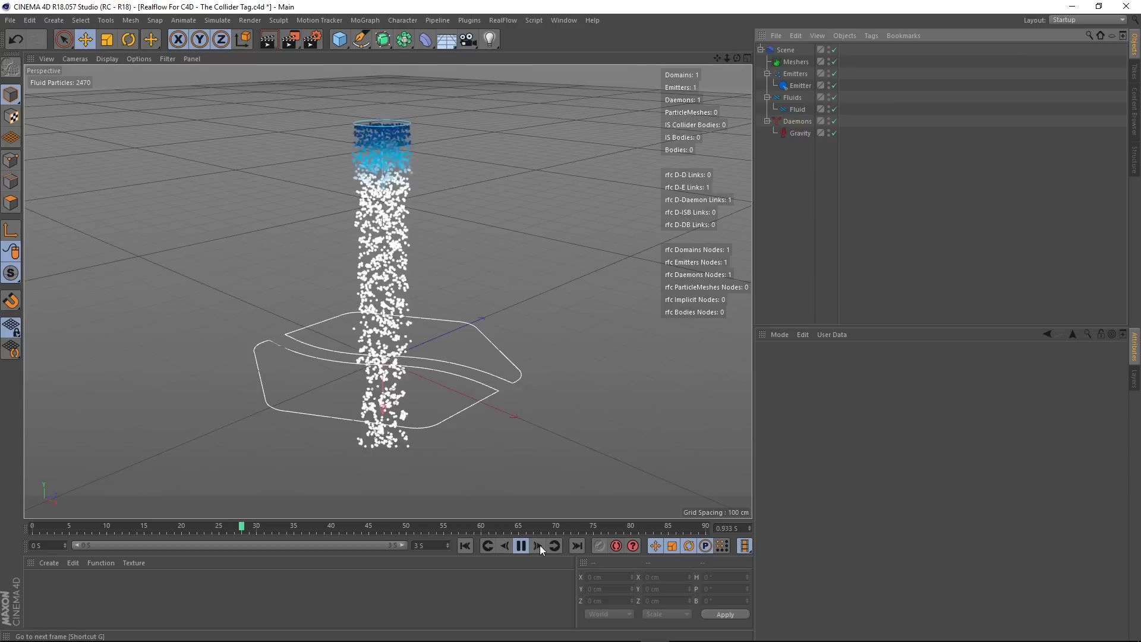
pyautogui.click(522, 547)
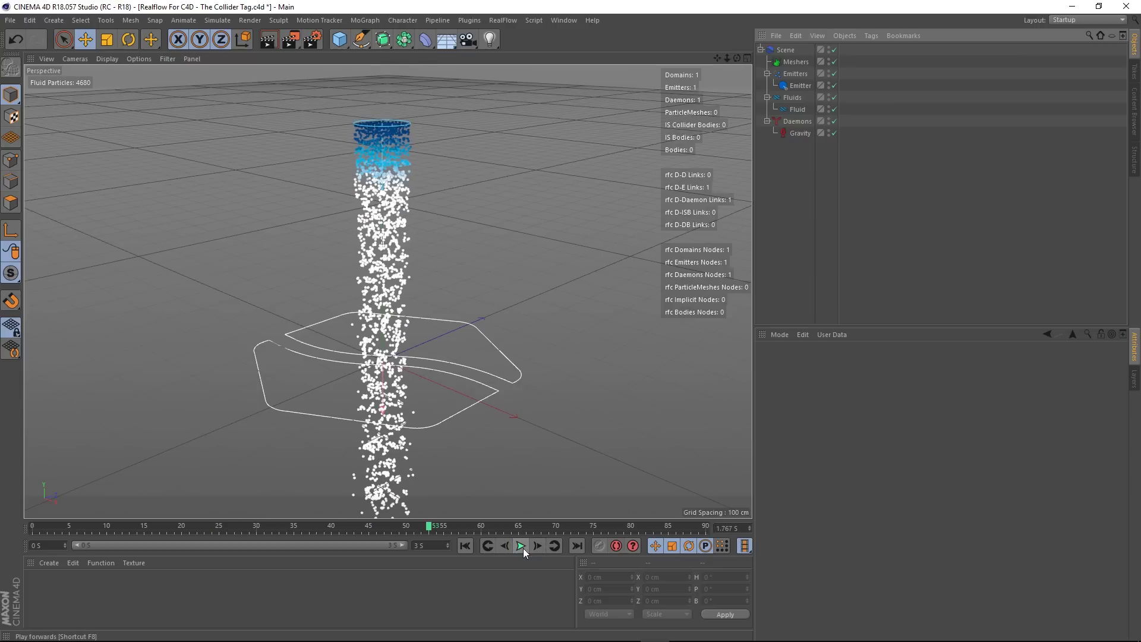
pyautogui.click(466, 546)
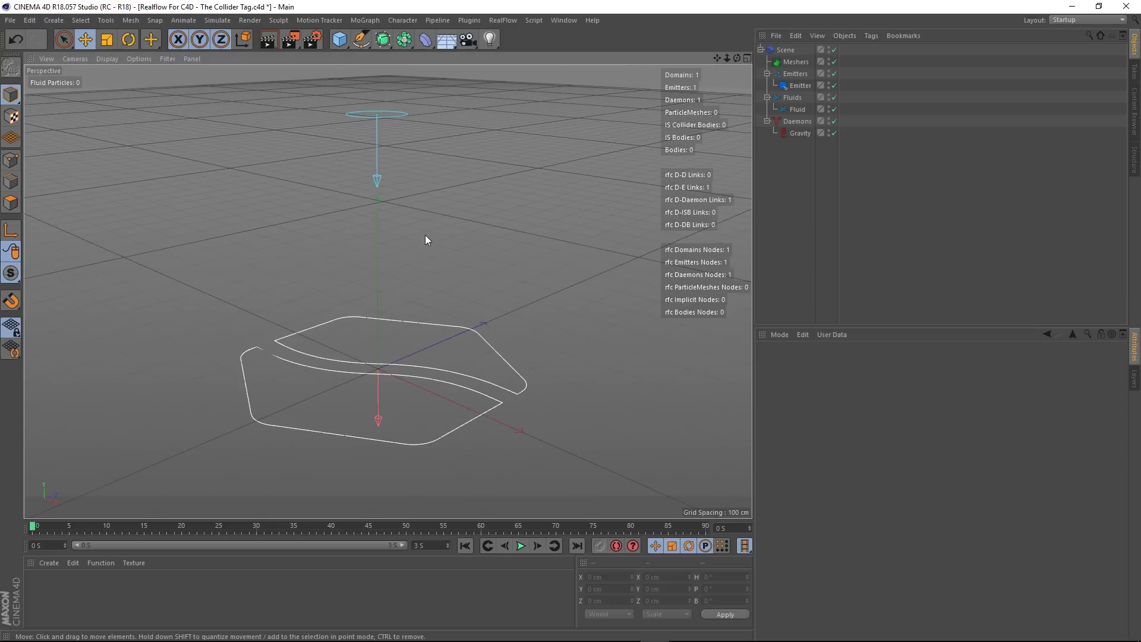
# - Add a cube primitive and set its Y position to 100 cm
pyautogui.scroll(-2, 426, 230)
pyautogui.scroll(4, 425, 230)
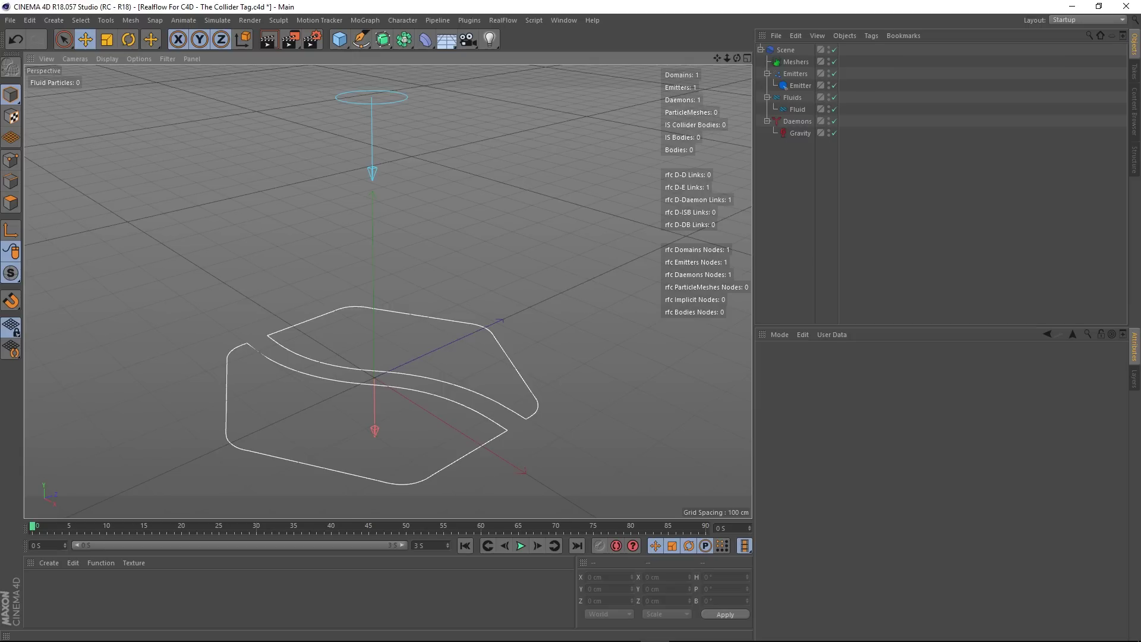
pyautogui.scroll(-3, 303, 285)
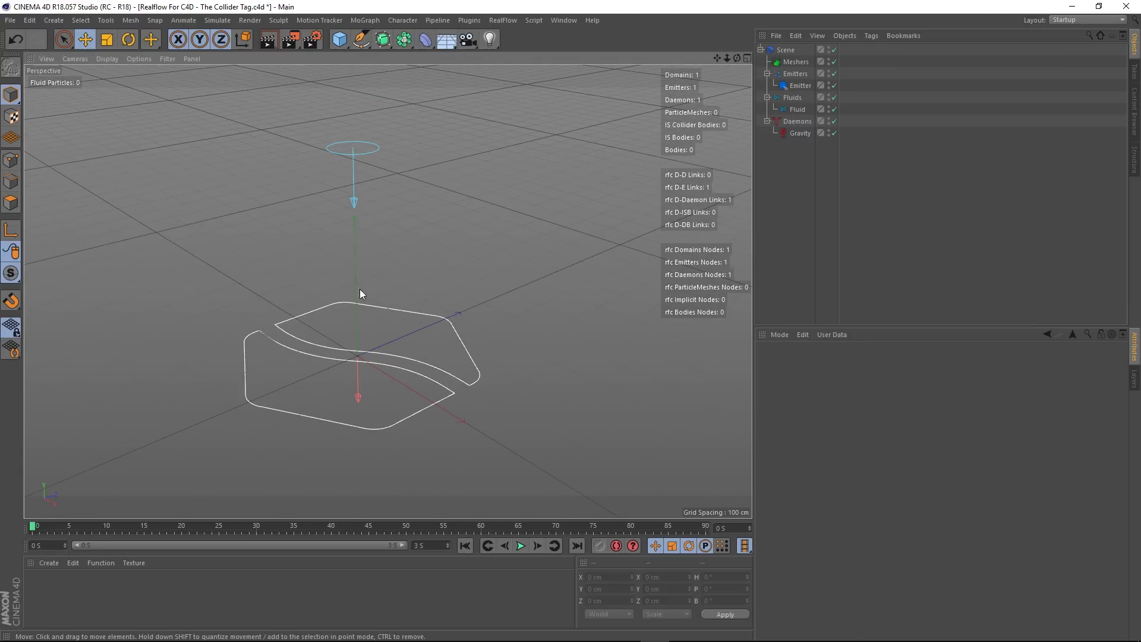
pyautogui.keyDown('alt'); pyautogui.moveTo(387, 292); pyautogui.dragTo(440, 274); pyautogui.keyUp('alt')
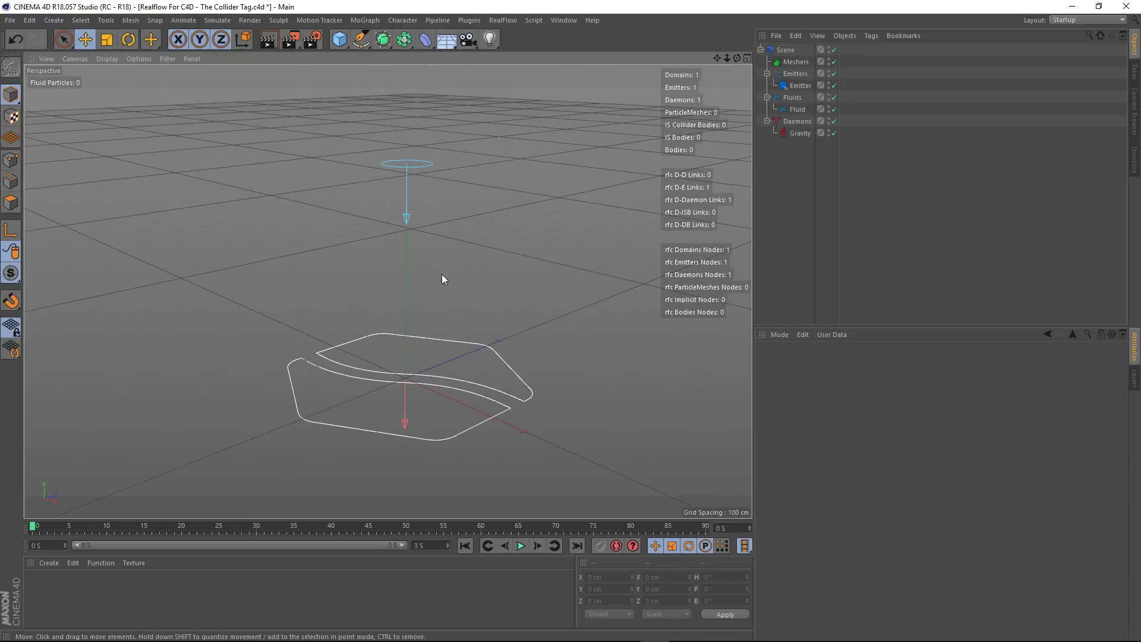
pyautogui.click(340, 39)
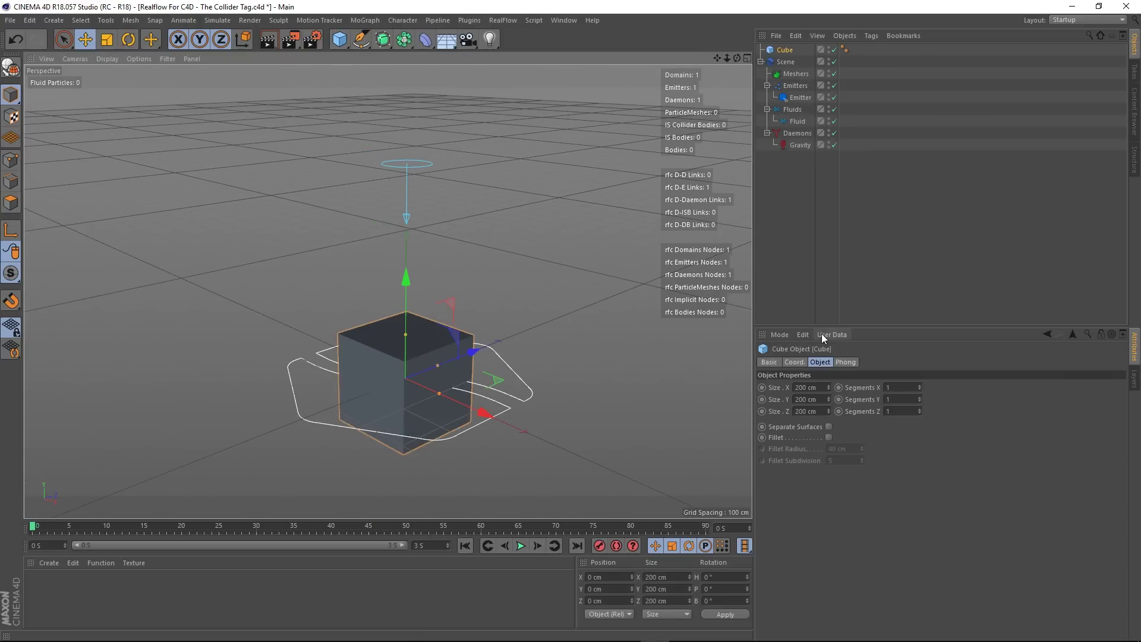
pyautogui.click(794, 362)
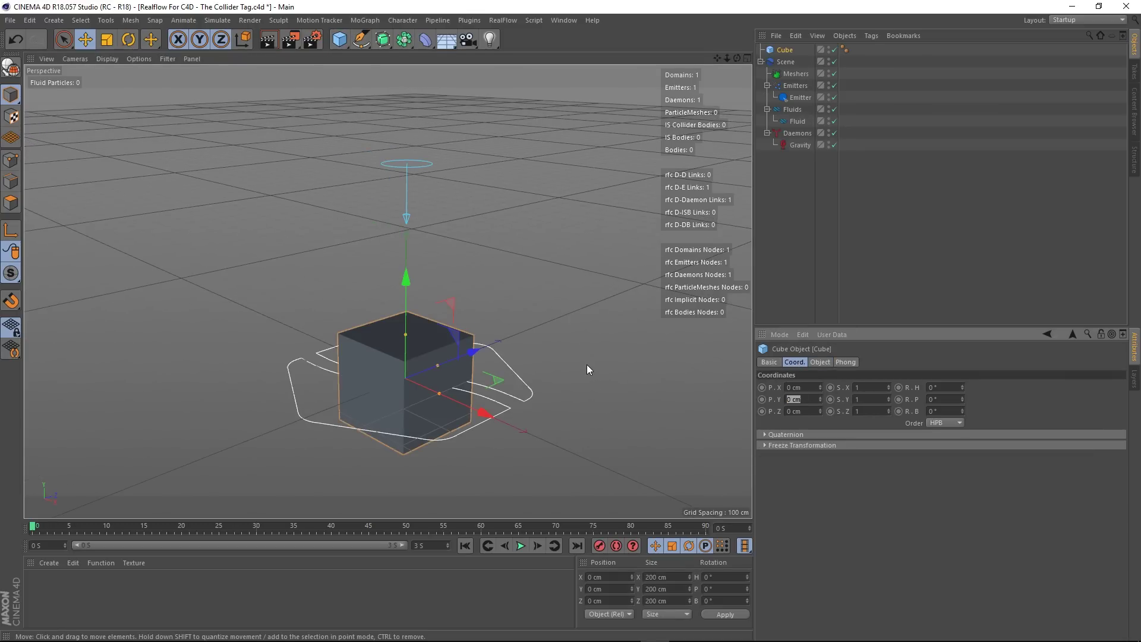
pyautogui.write('100')
pyautogui.press('Return')
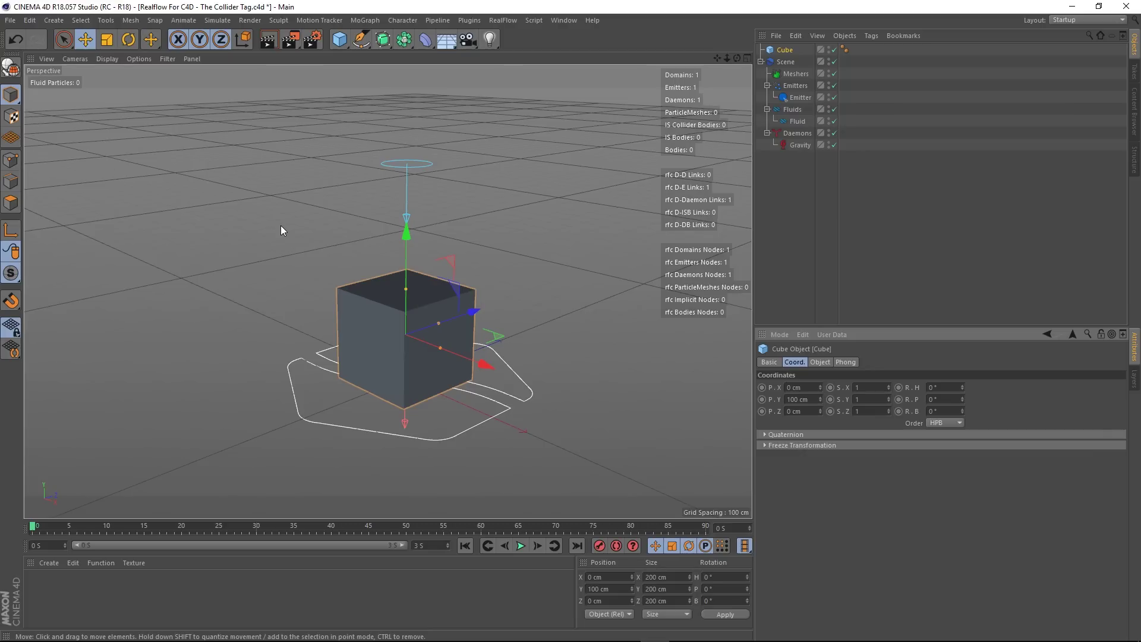
pyautogui.press('m')
pyautogui.press('b')
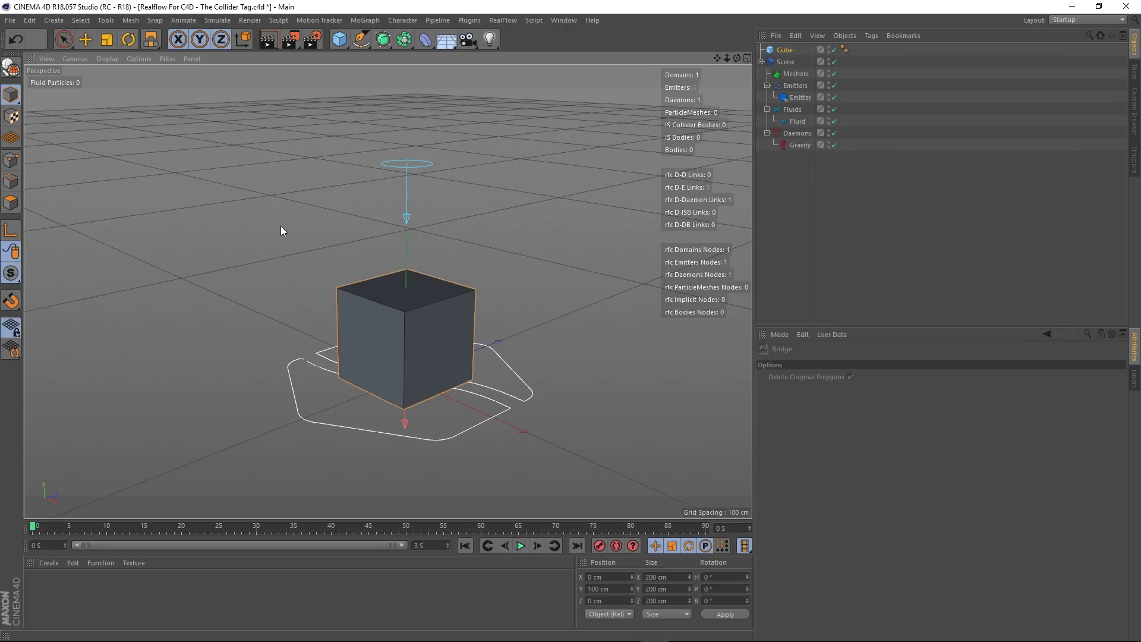
pyautogui.scroll(5, 393, 365)
pyautogui.scroll(-2, 443, 308)
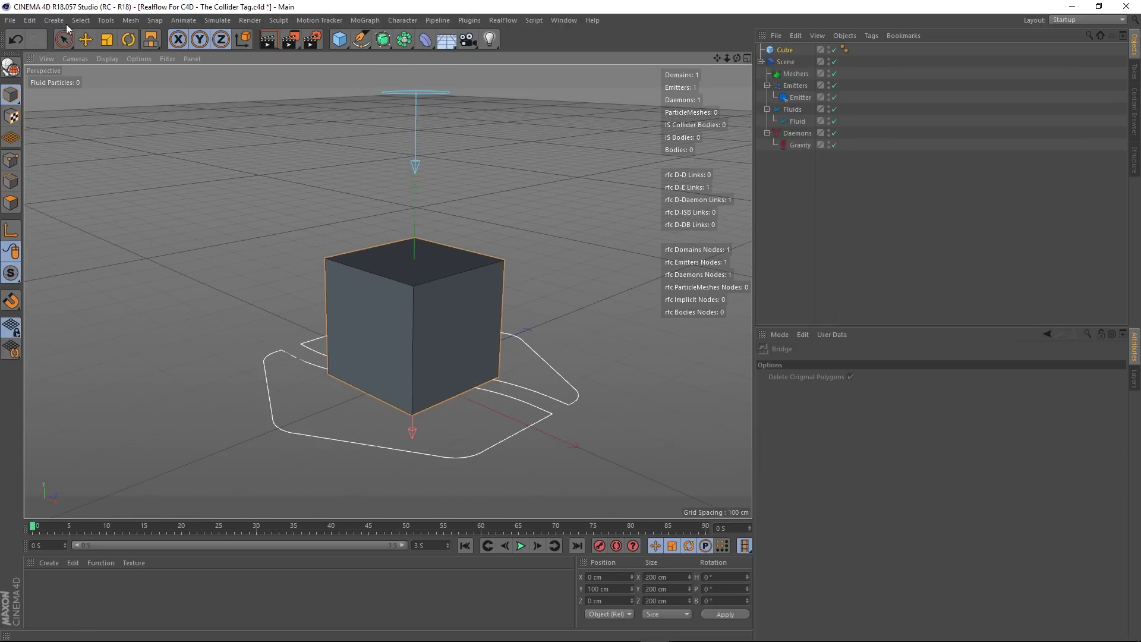
pyautogui.click(64, 40)
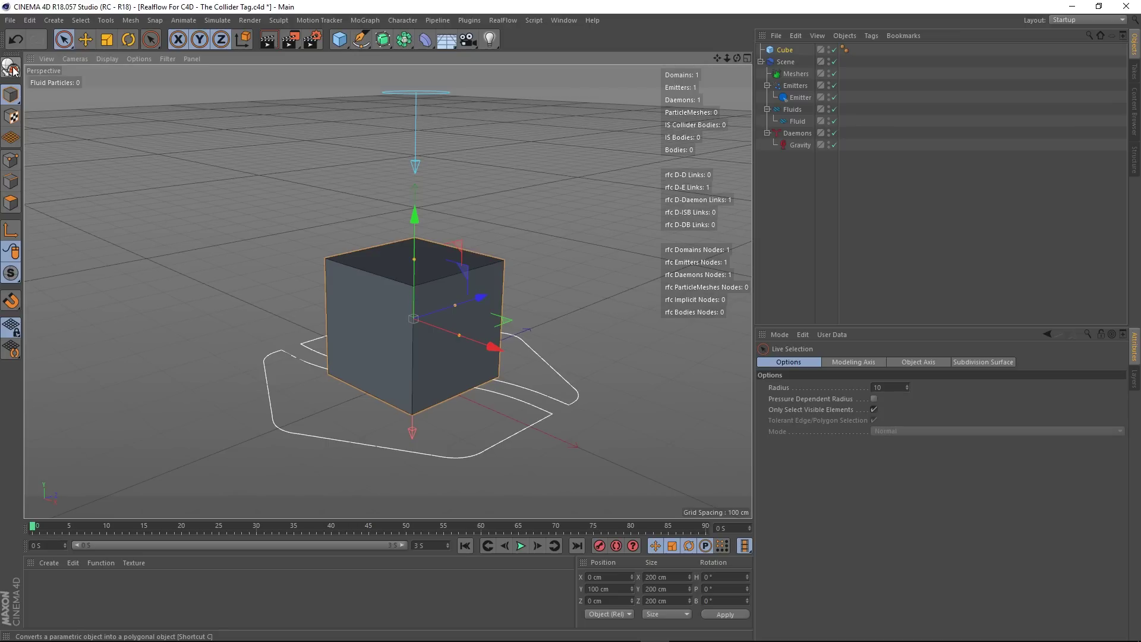
# - Add a RealFlow Collider tag to the cube
pyautogui.click(785, 50)
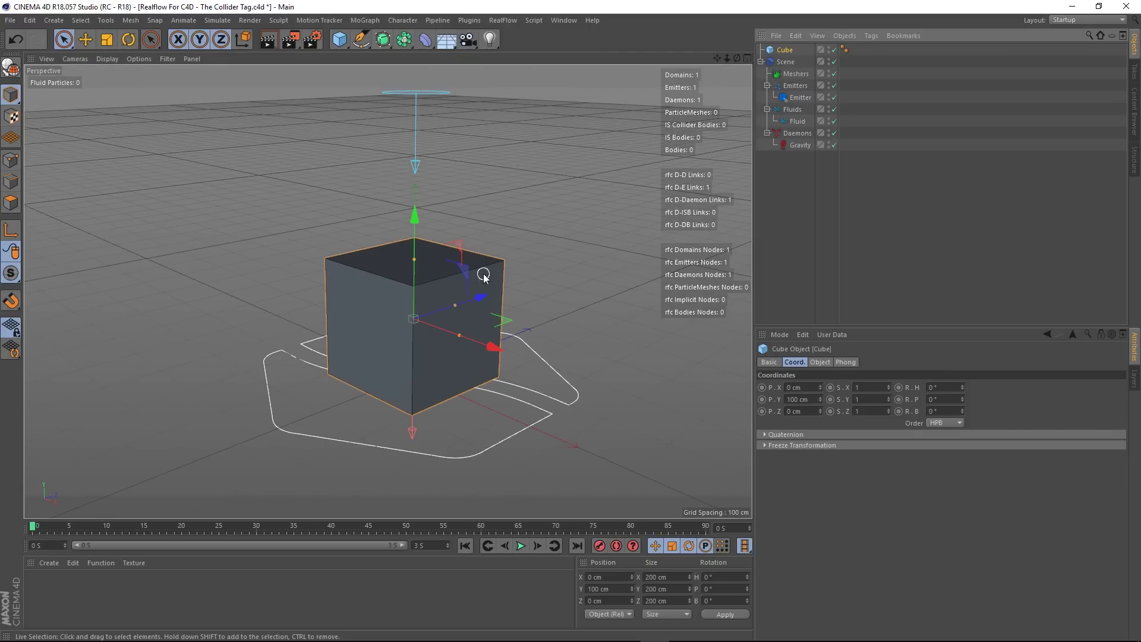
pyautogui.scroll(2, 483, 275)
pyautogui.scroll(-2, 483, 275)
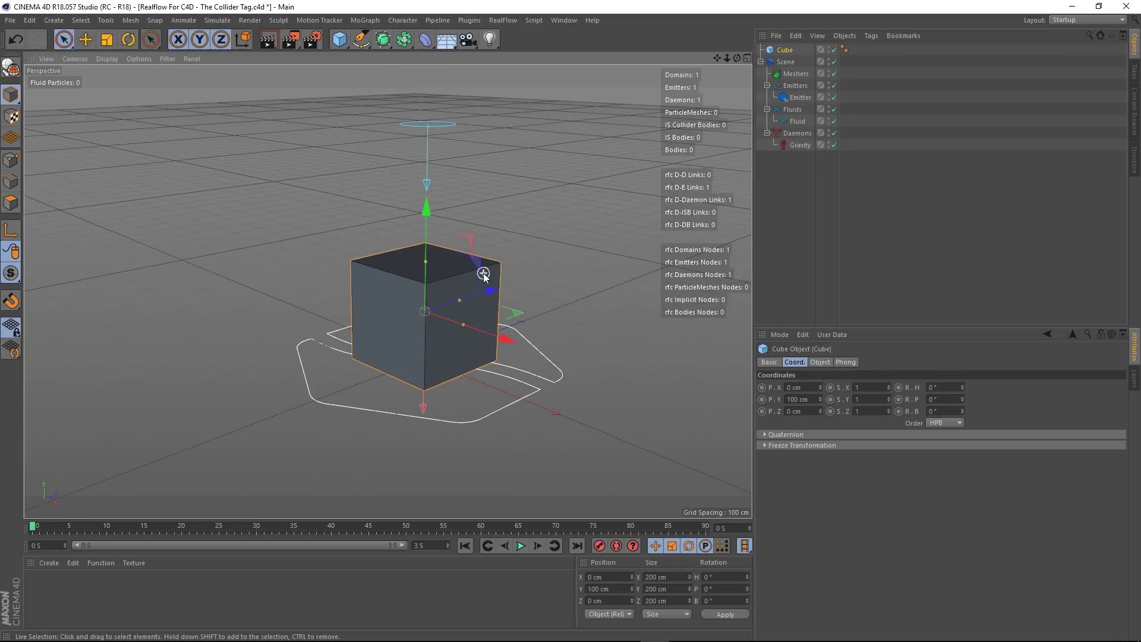
pyautogui.rightClick(783, 55)
pyautogui.moveTo(833, 170)
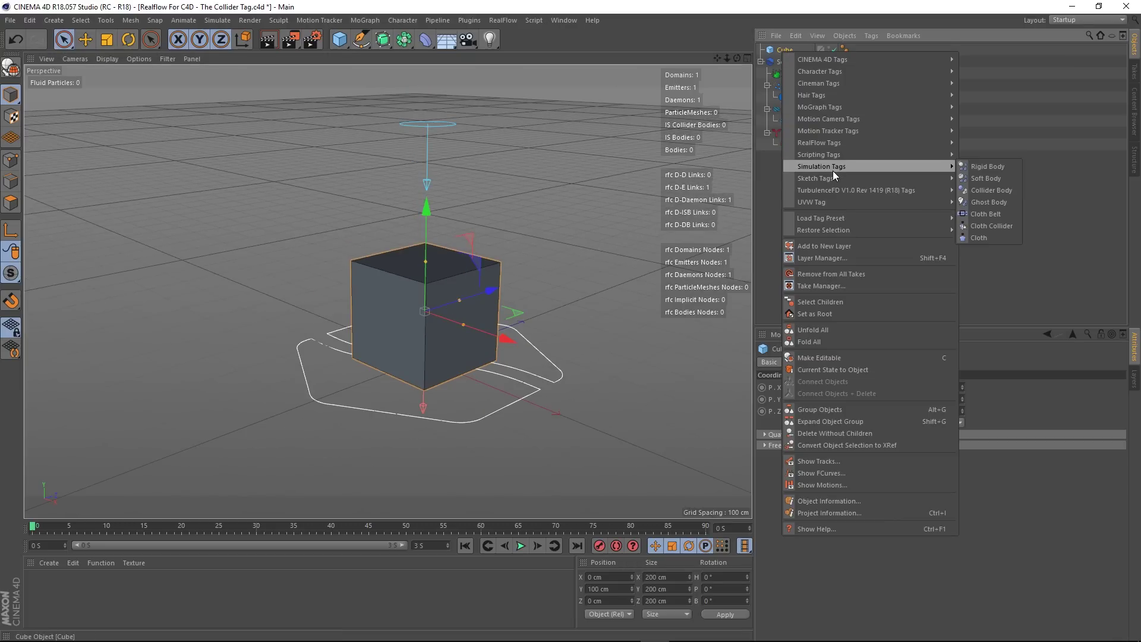
pyautogui.moveTo(836, 146)
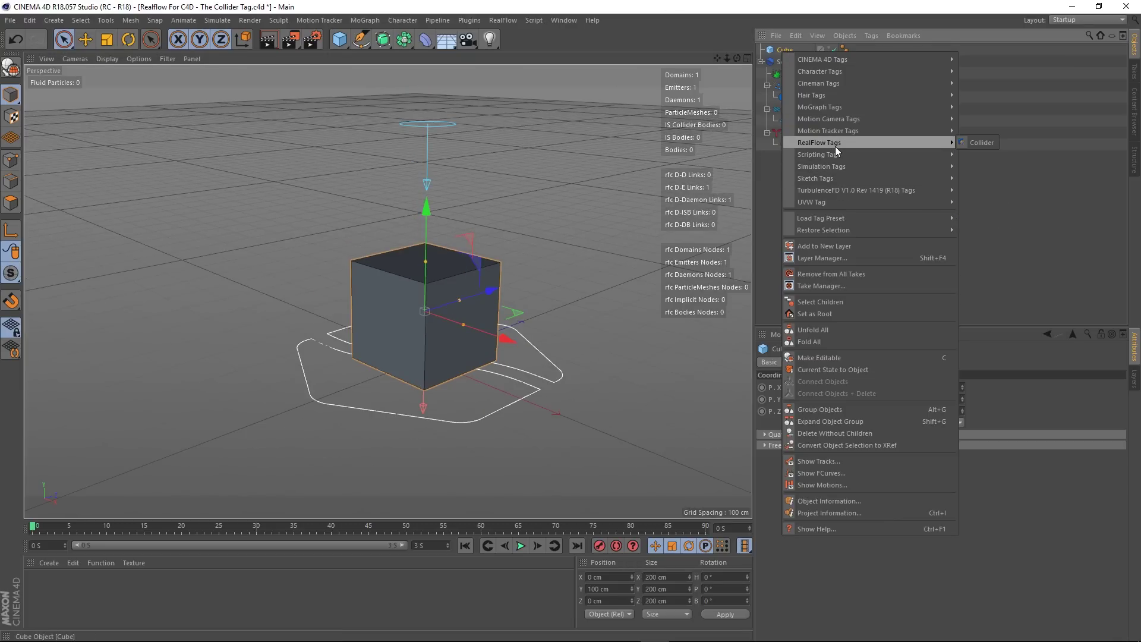
pyautogui.click(979, 143)
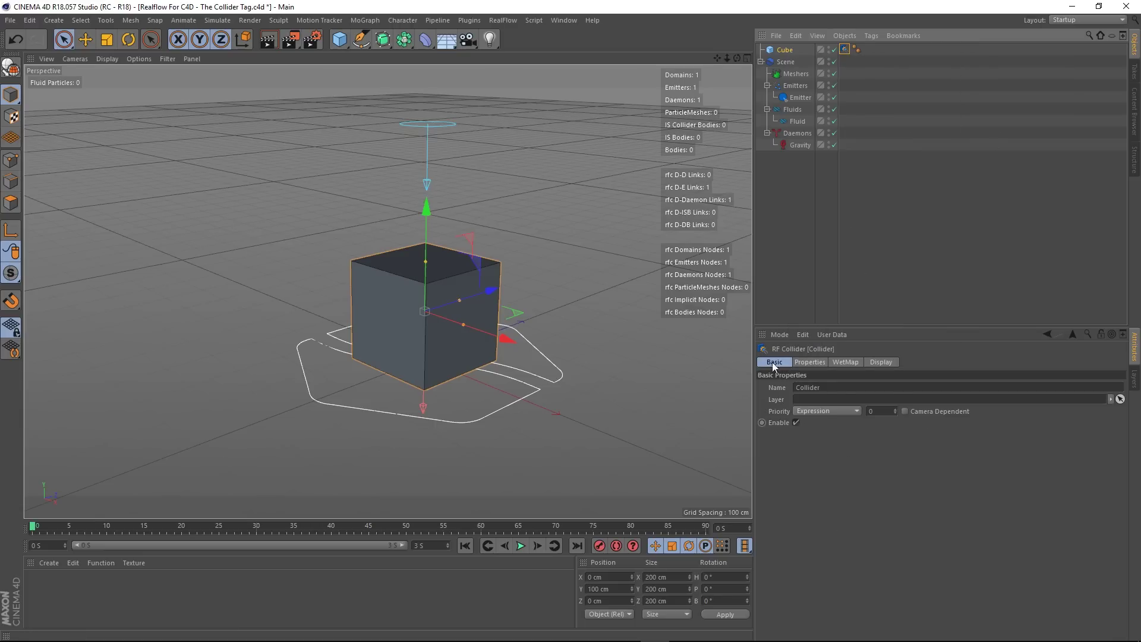
# - Examine the Collider tag's collision, interaction, volume, WetMap and display settings
pyautogui.click(807, 365)
pyautogui.click(841, 365)
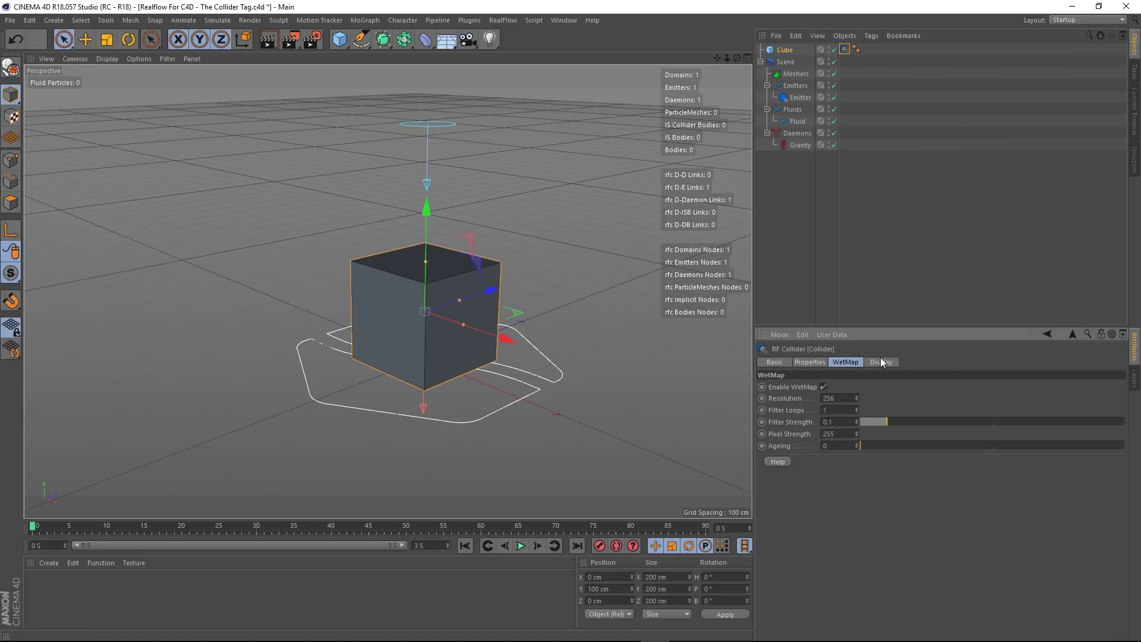
pyautogui.click(883, 362)
pyautogui.click(847, 366)
pyautogui.click(805, 363)
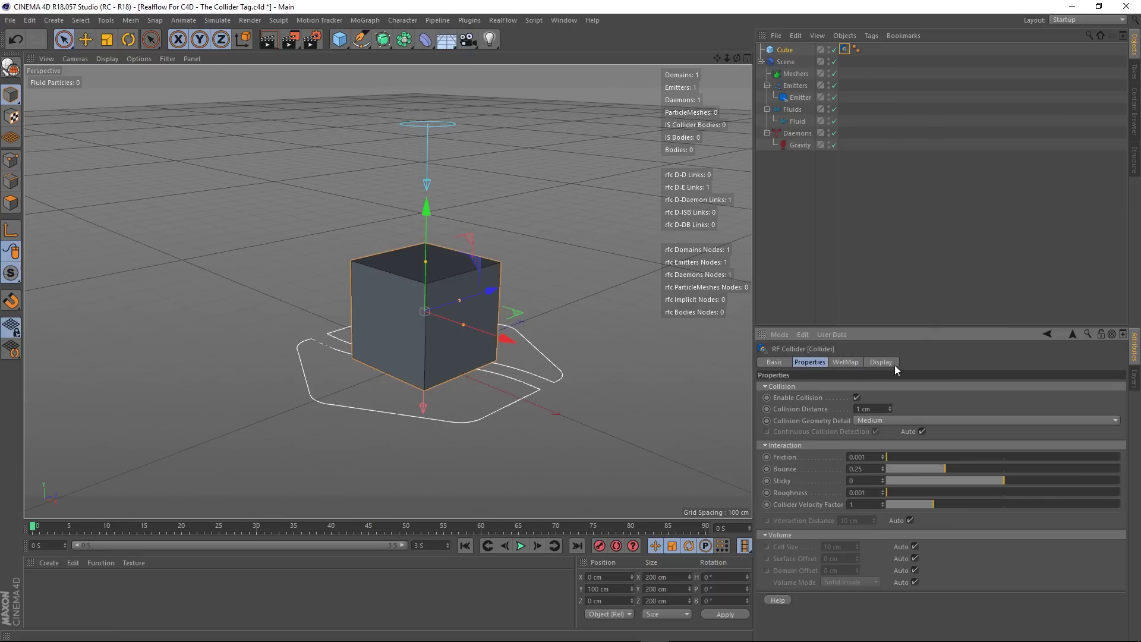
pyautogui.click(883, 363)
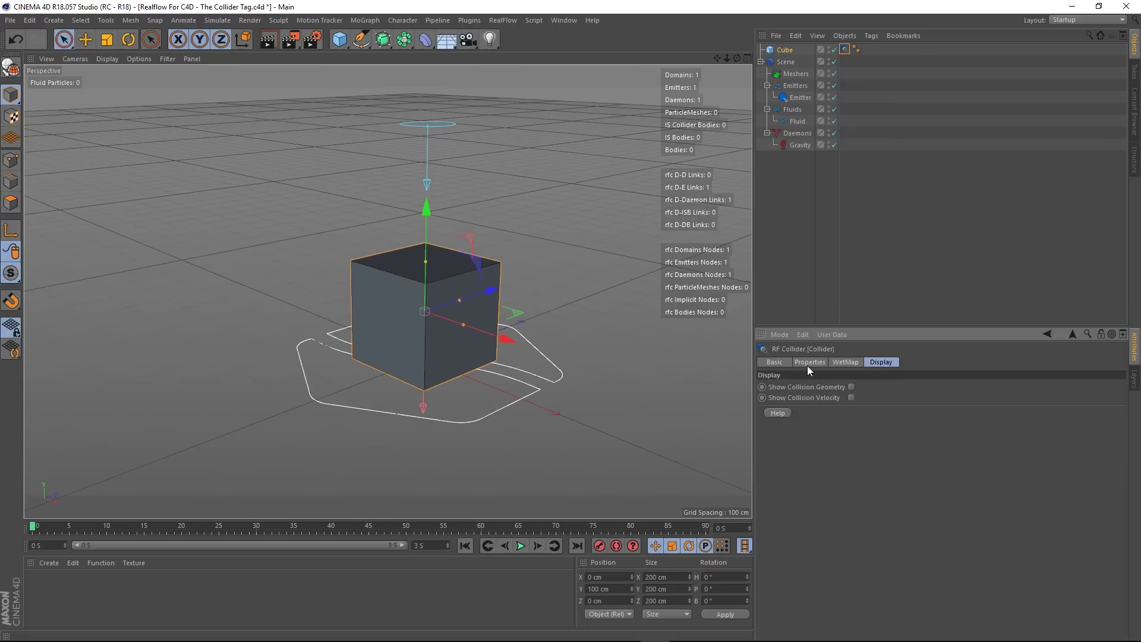
pyautogui.click(809, 363)
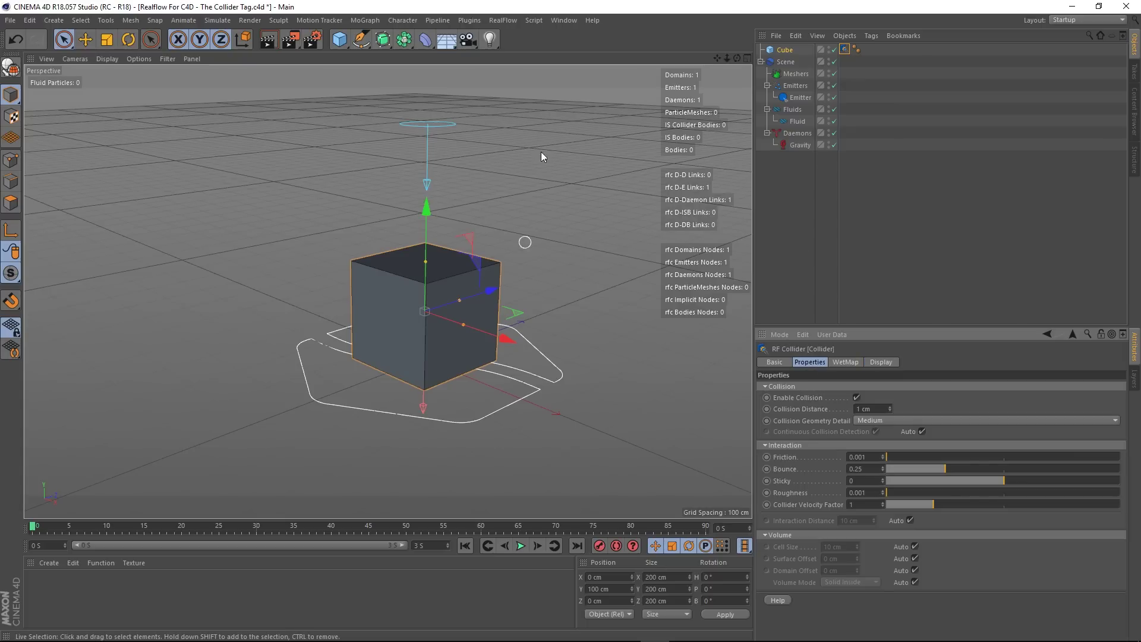
# - Play the simulation to check the fluid's collision with the cube, stop playback, and save the project
pyautogui.click(521, 546)
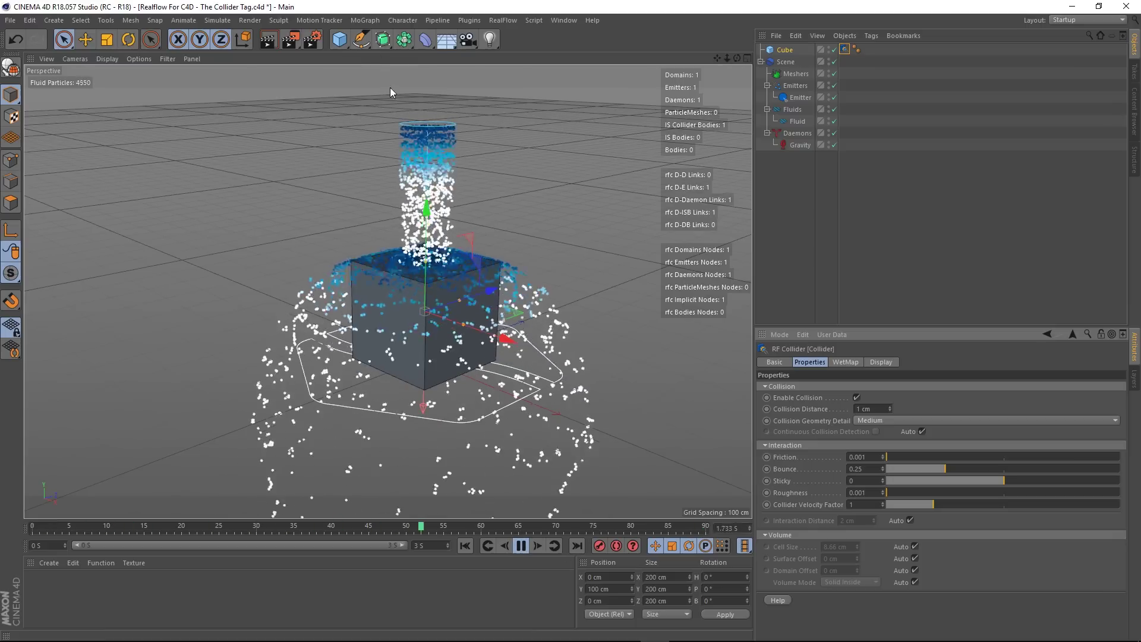
pyautogui.click(517, 547)
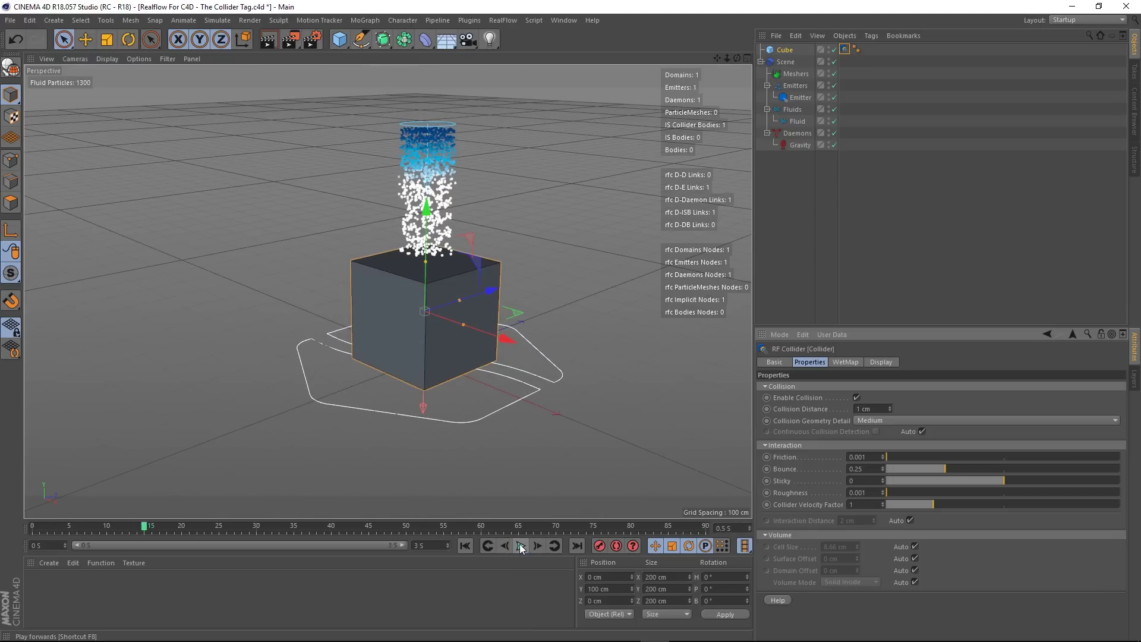
pyautogui.click(10, 20)
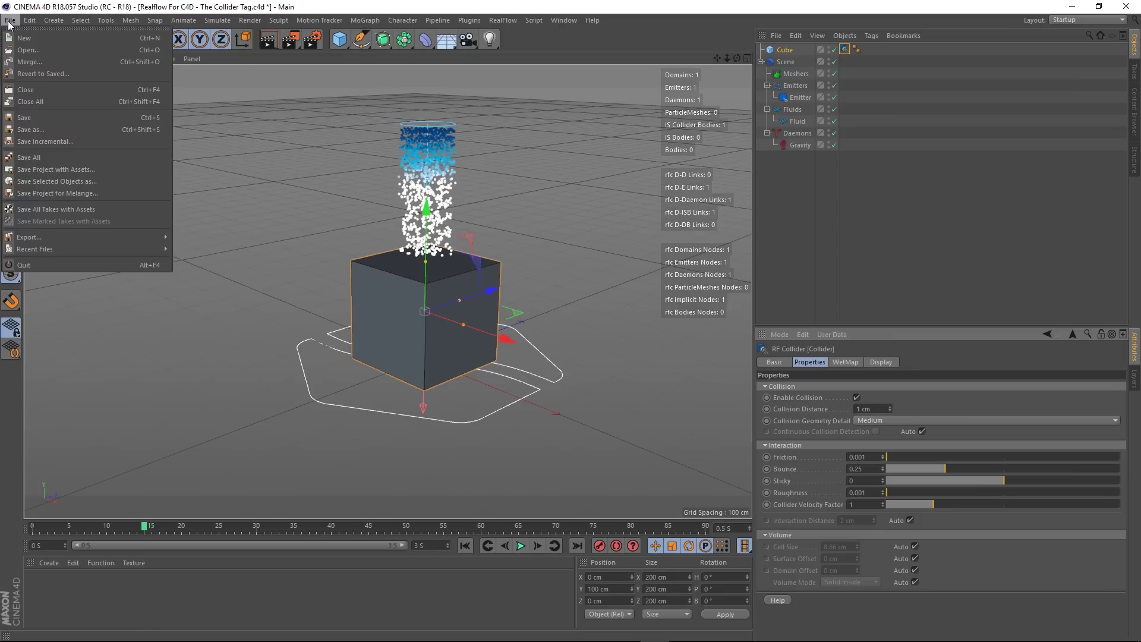
pyautogui.click(25, 117)
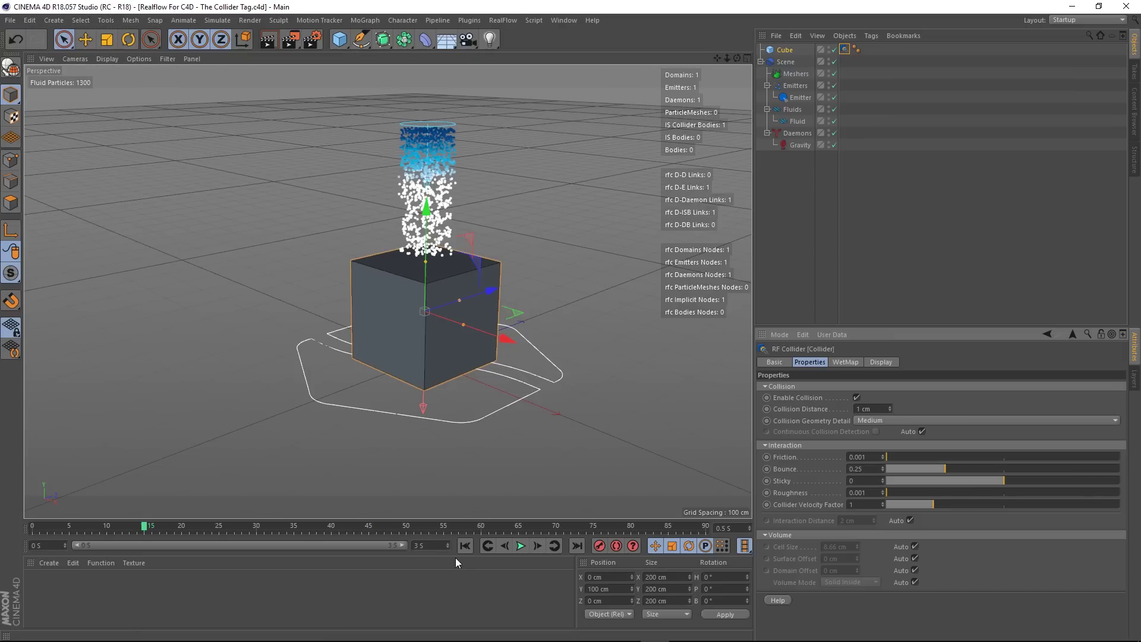
# - Replay the fluid collision from the first frame, stop it and return to the start
pyautogui.click(464, 546)
pyautogui.click(519, 547)
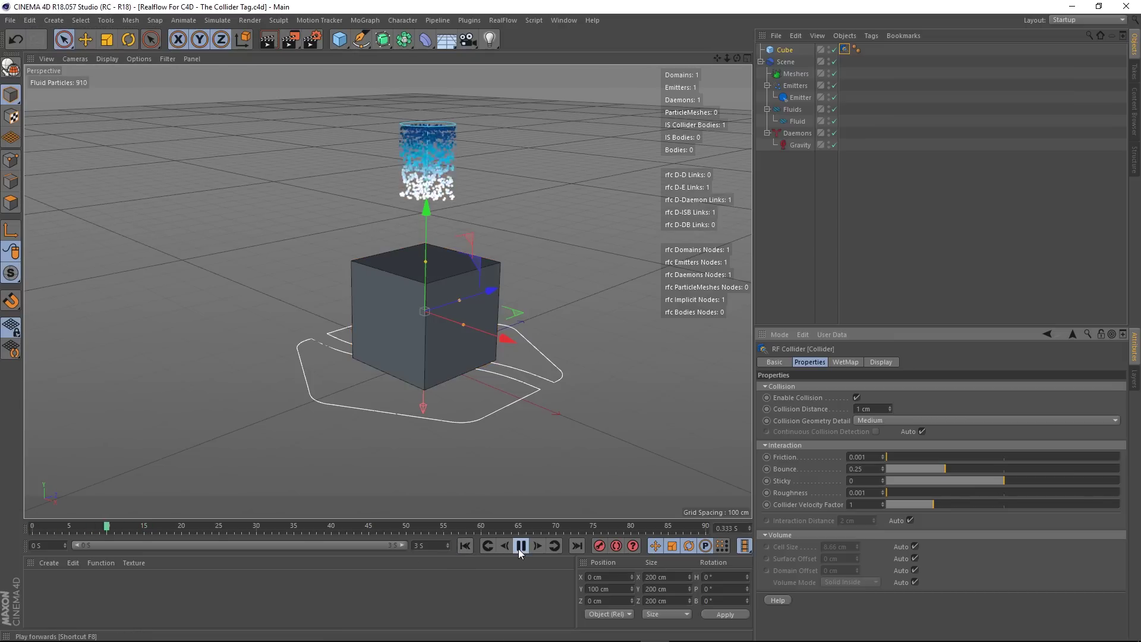
pyautogui.click(519, 546)
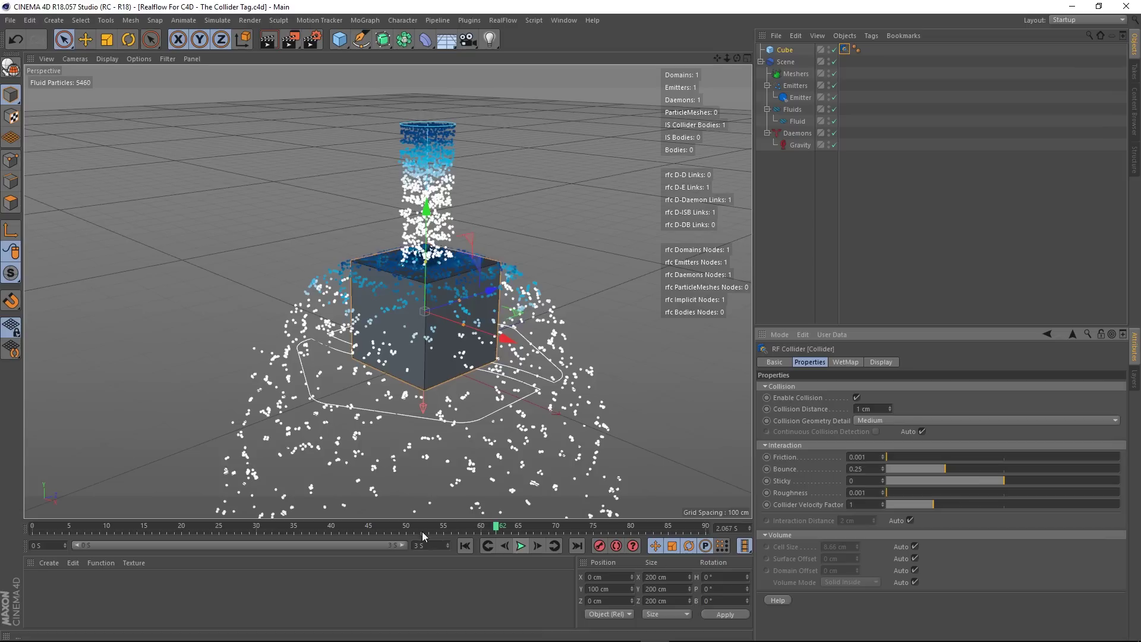
pyautogui.click(467, 547)
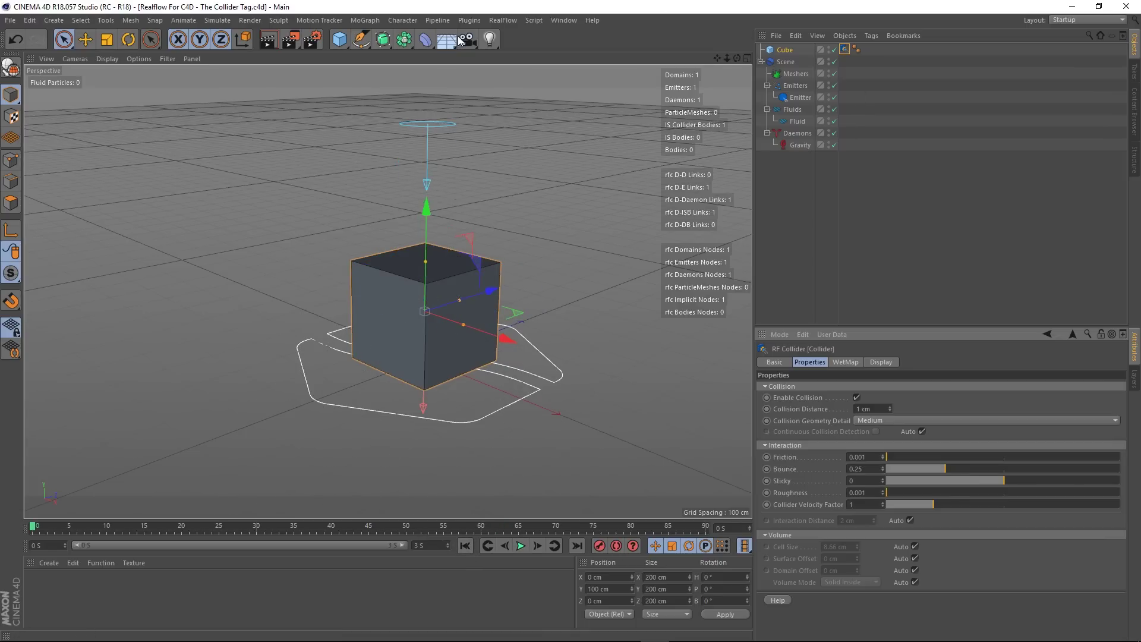
# - Add a RealFlow k Volume daemon and set its width, height and depth to 1000 cm
pyautogui.click(502, 20)
pyautogui.moveTo(512, 61)
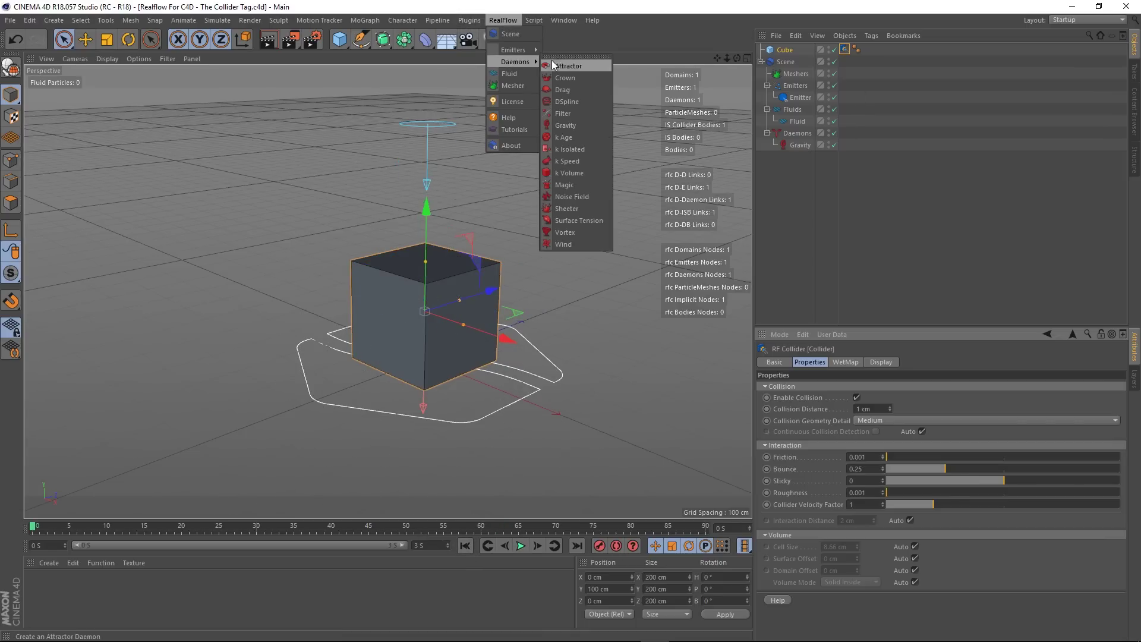
pyautogui.click(575, 173)
pyautogui.click(803, 144)
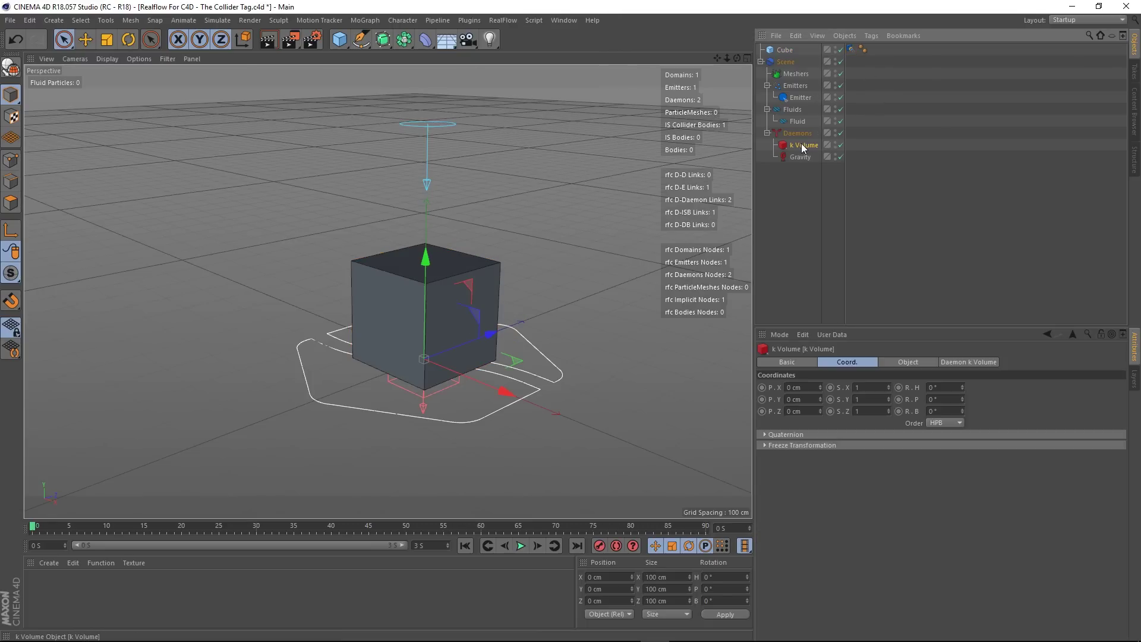
pyautogui.click(910, 362)
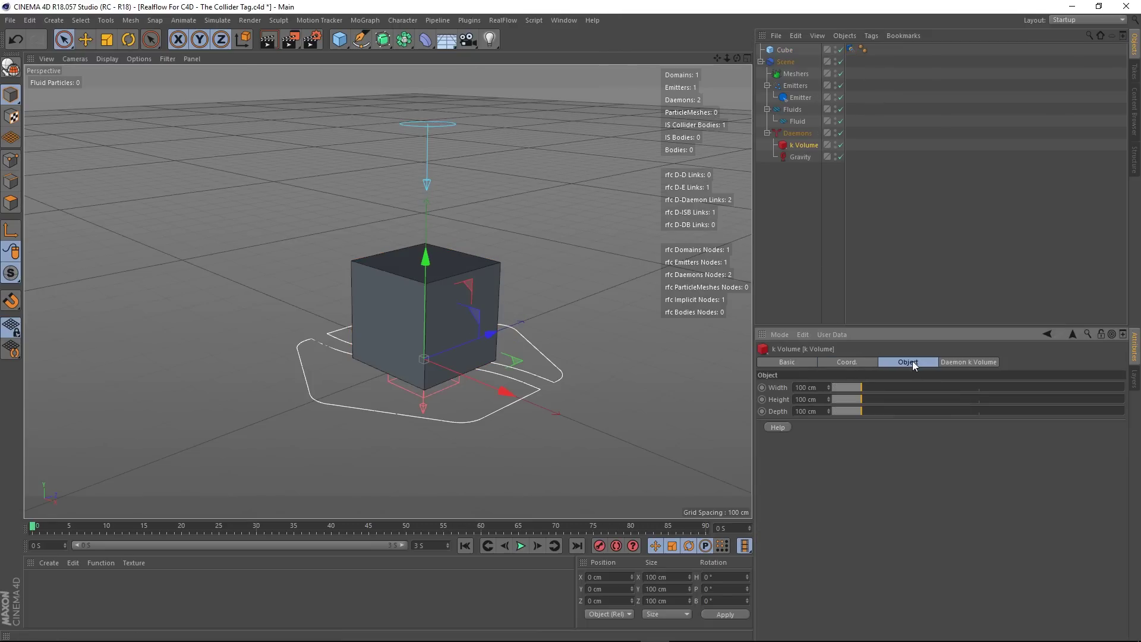
pyautogui.click(823, 387)
pyautogui.moveTo(869, 385); pyautogui.dragTo(1116, 420)
pyautogui.moveTo(872, 399); pyautogui.dragTo(1122, 400)
pyautogui.moveTo(861, 411); pyautogui.dragTo(1123, 411)
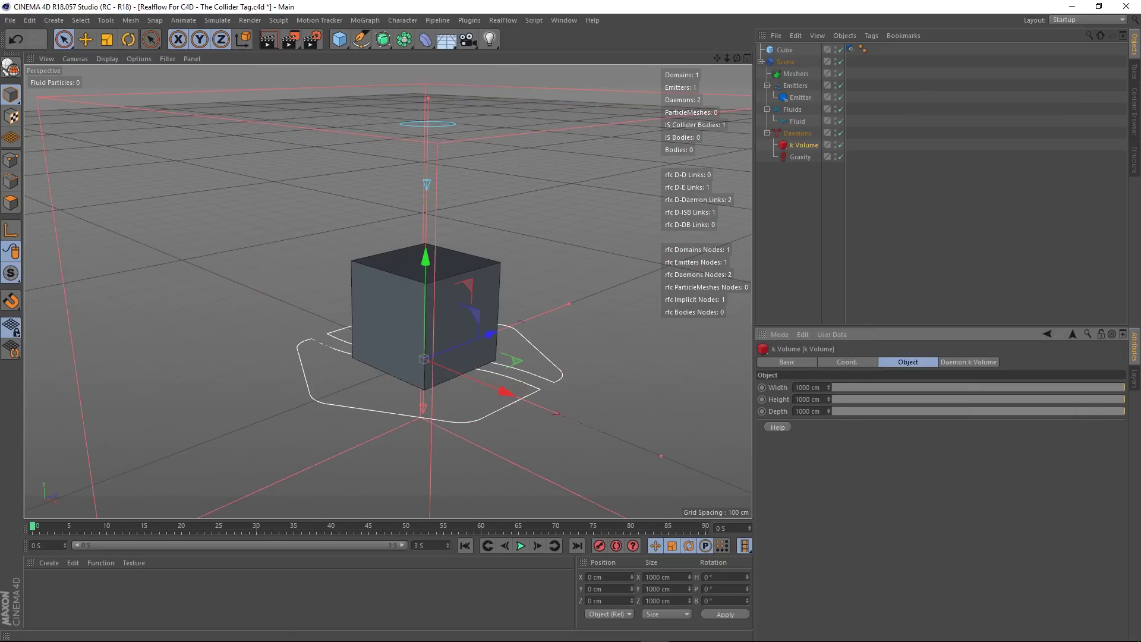
# - Raise the k Volume daemon in the front view to a Y position of about 427 cm, then restore the perspective view
pyautogui.middleClick(518, 249)
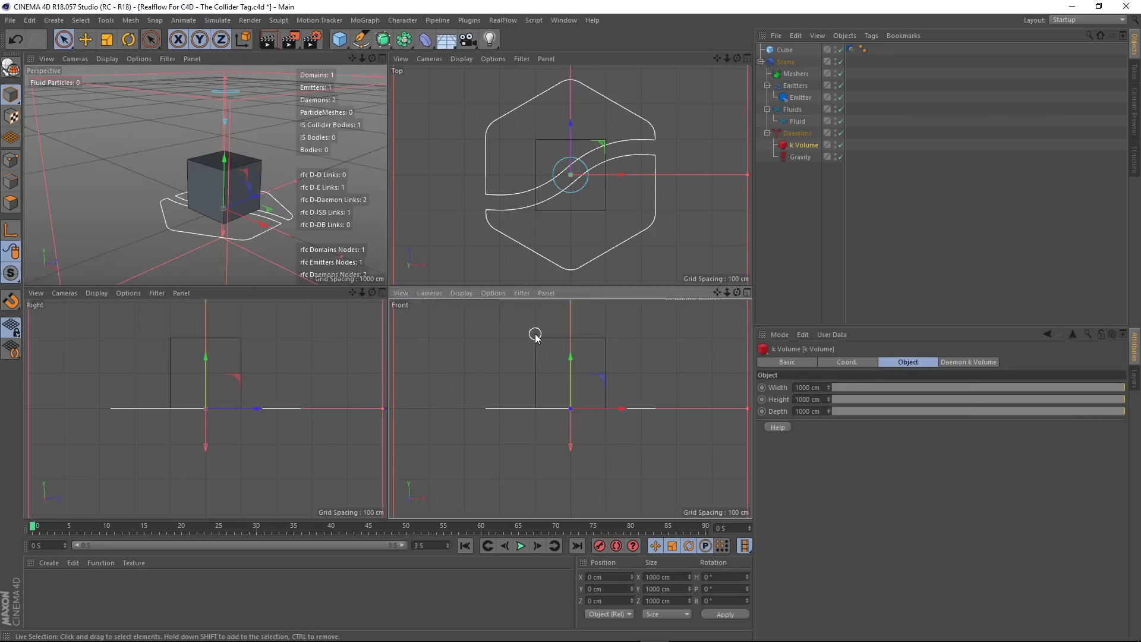
pyautogui.middleClick(535, 333)
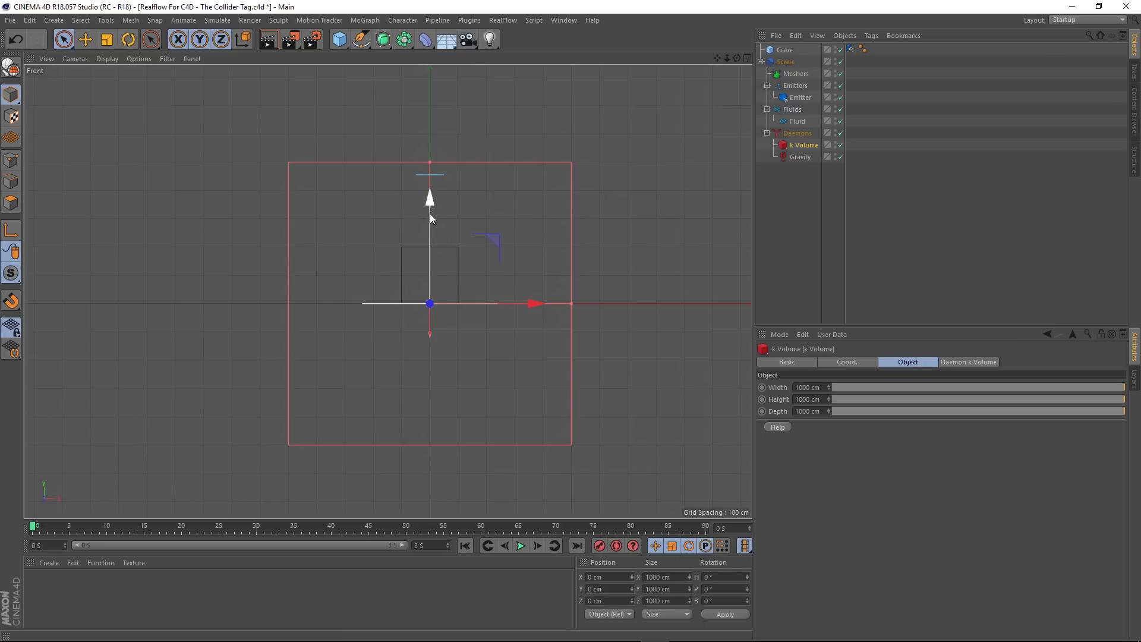
pyautogui.moveTo(429, 213); pyautogui.dragTo(434, 100)
pyautogui.scroll(-5, 499, 231)
pyautogui.middleClick(567, 270)
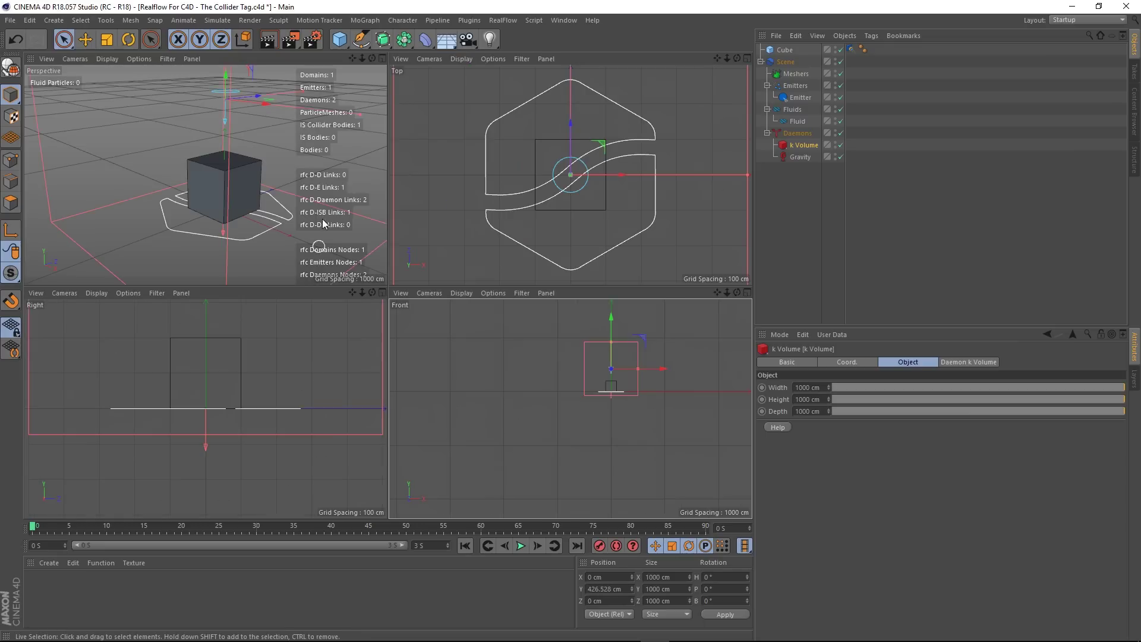
pyautogui.middleClick(315, 238)
# - Play the simulation with the k Volume box around the cube, then stop and return to the first frame
pyautogui.keyDown('alt'); pyautogui.moveTo(477, 314); pyautogui.dragTo(447, 285); pyautogui.keyUp('alt')
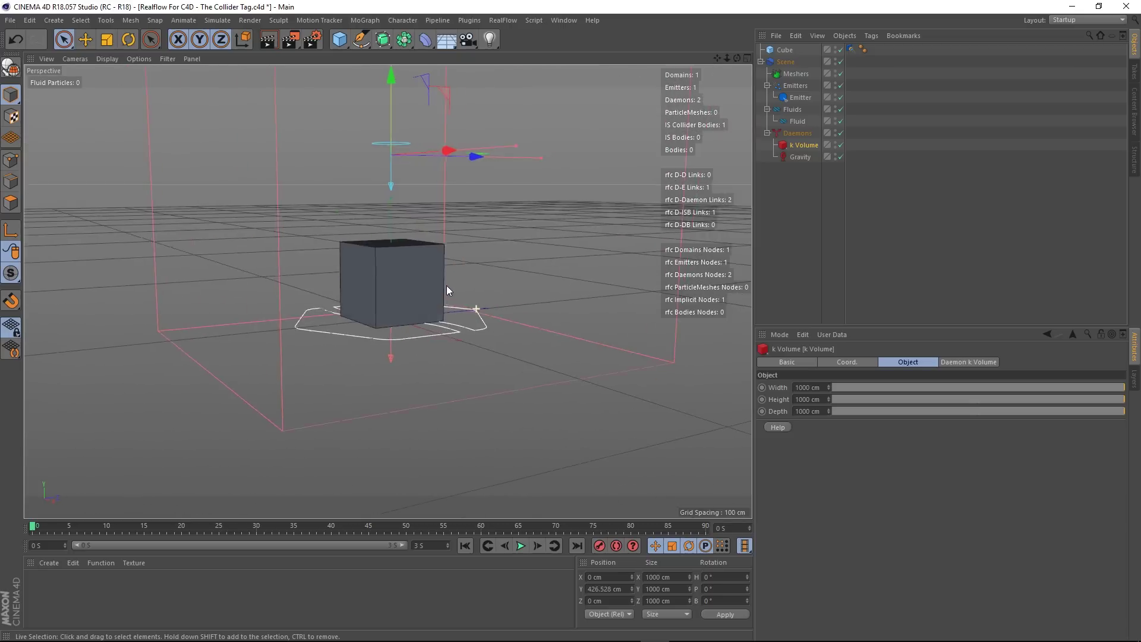
pyautogui.click(520, 545)
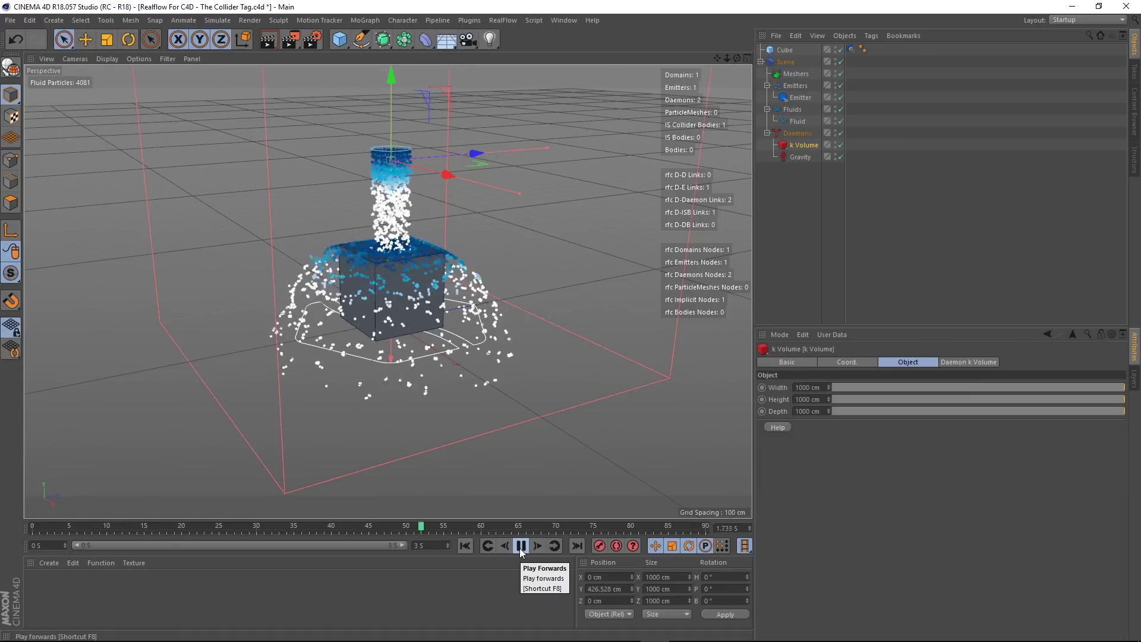
pyautogui.click(521, 545)
pyautogui.click(465, 545)
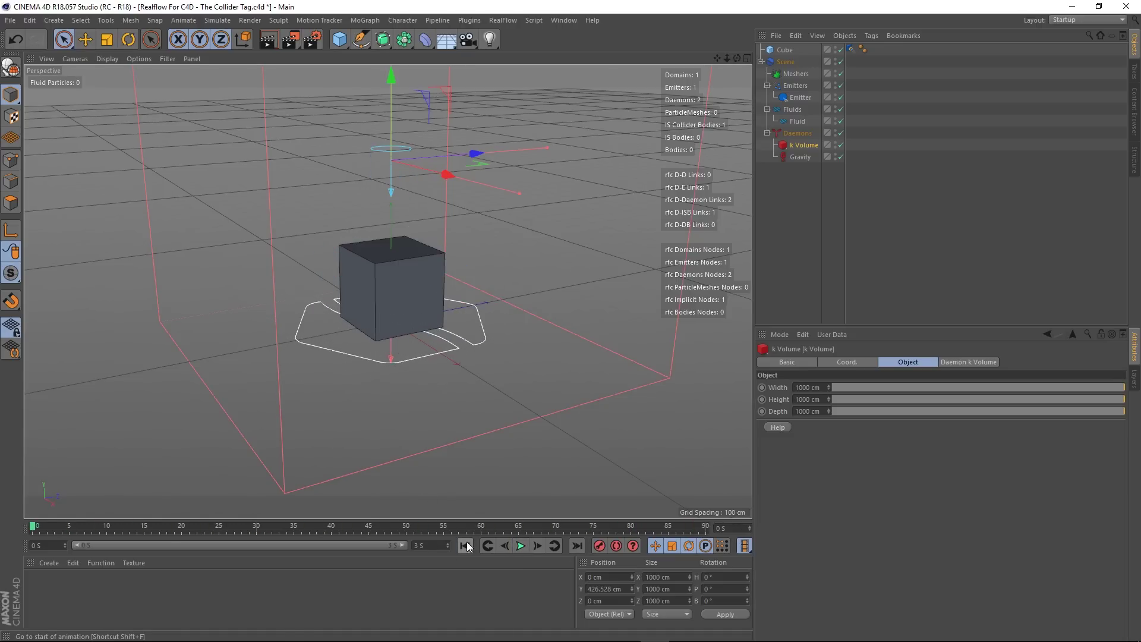
# - Turn off Display Icon for the RealFlow Scene object and deselect all objects
pyautogui.moveTo(438, 262)
pyautogui.keyDown('alt'); pyautogui.mouseDown()
pyautogui.moveTo(486, 245)
pyautogui.moveTo(477, 264)
pyautogui.moveTo(423, 273)
pyautogui.mouseUp(); pyautogui.keyUp('alt')
pyautogui.scroll(3, 412, 251)
pyautogui.scroll(2, 359, 261)
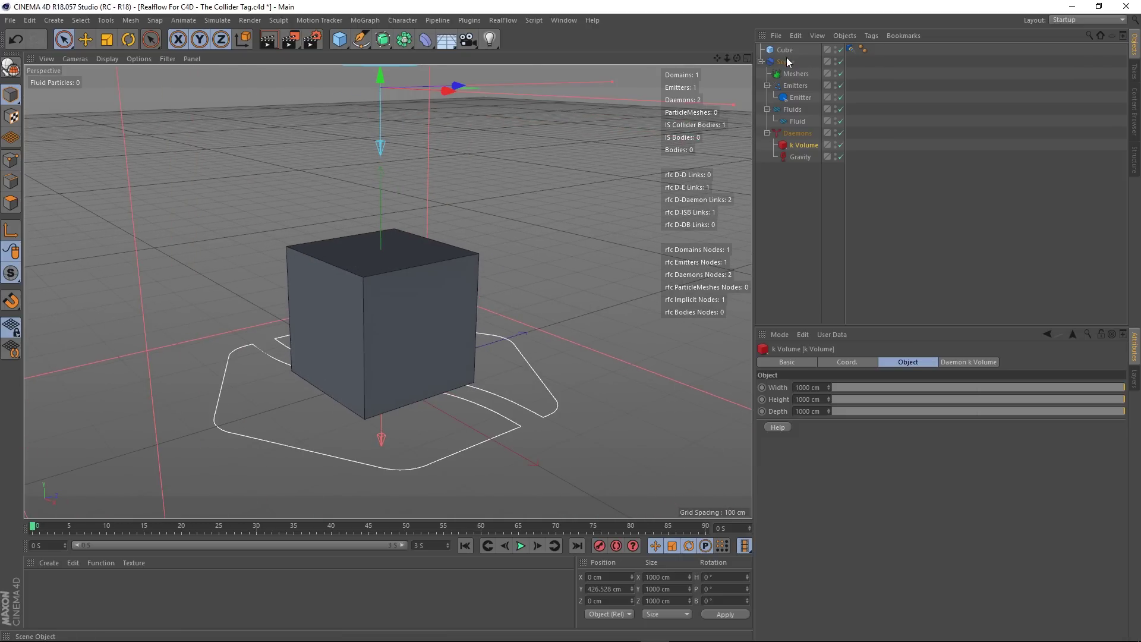
pyautogui.click(786, 62)
pyautogui.click(877, 361)
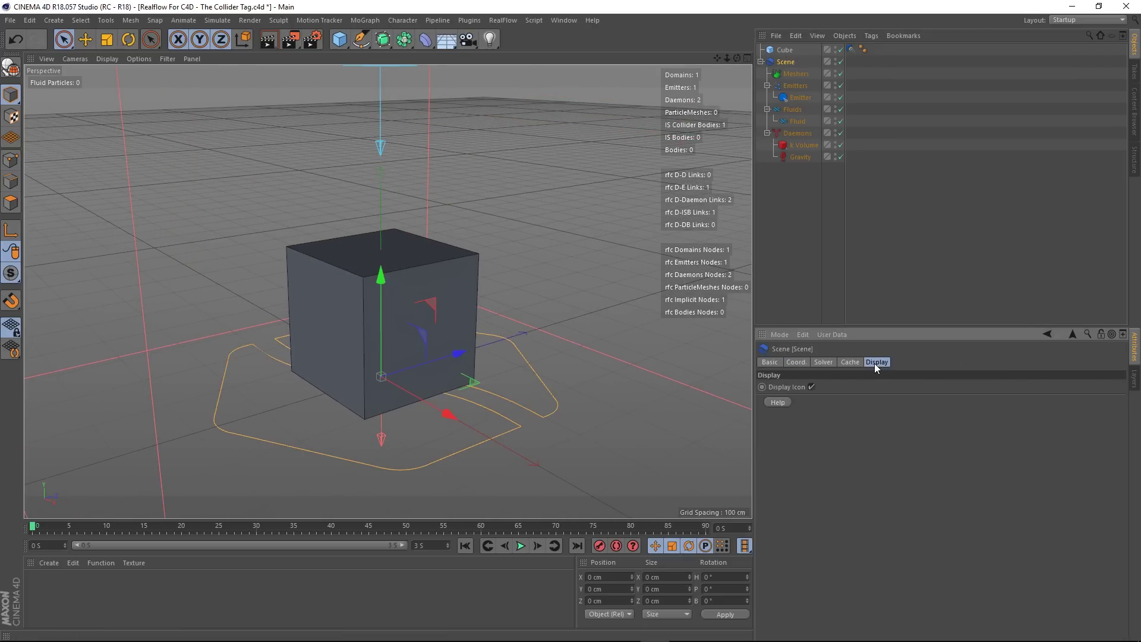
pyautogui.scroll(-2, 362, 397)
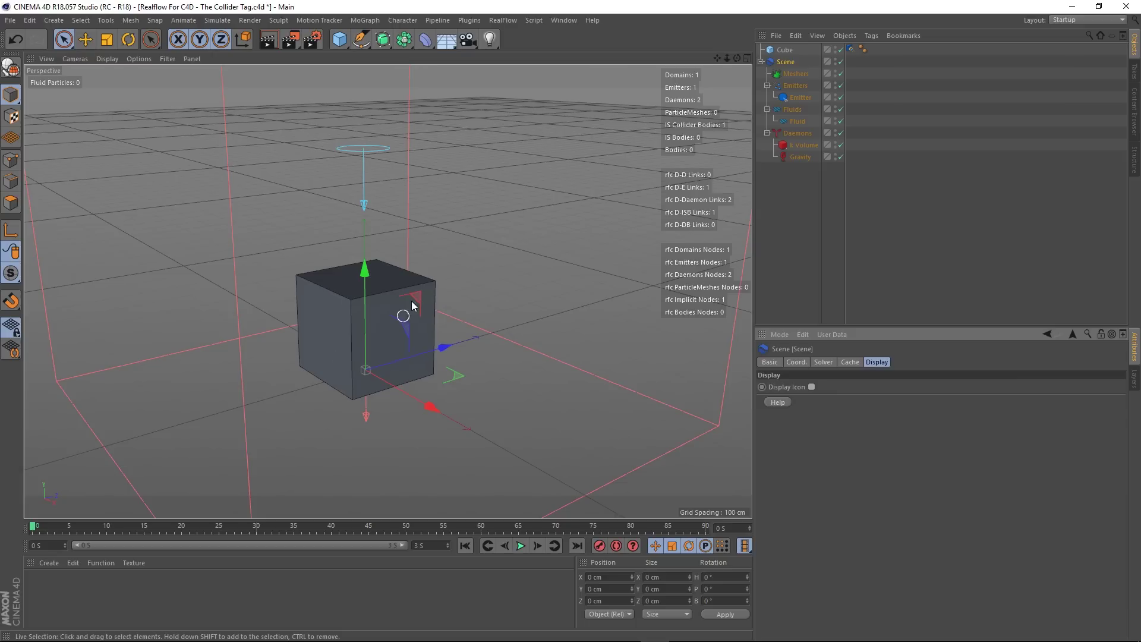
pyautogui.click(780, 240)
# - Play the simulation while viewing the fluid hitting the cube from another angle, then stop and return to the first frame
pyautogui.scroll(-5, 285, 296)
pyautogui.scroll(5, 304, 303)
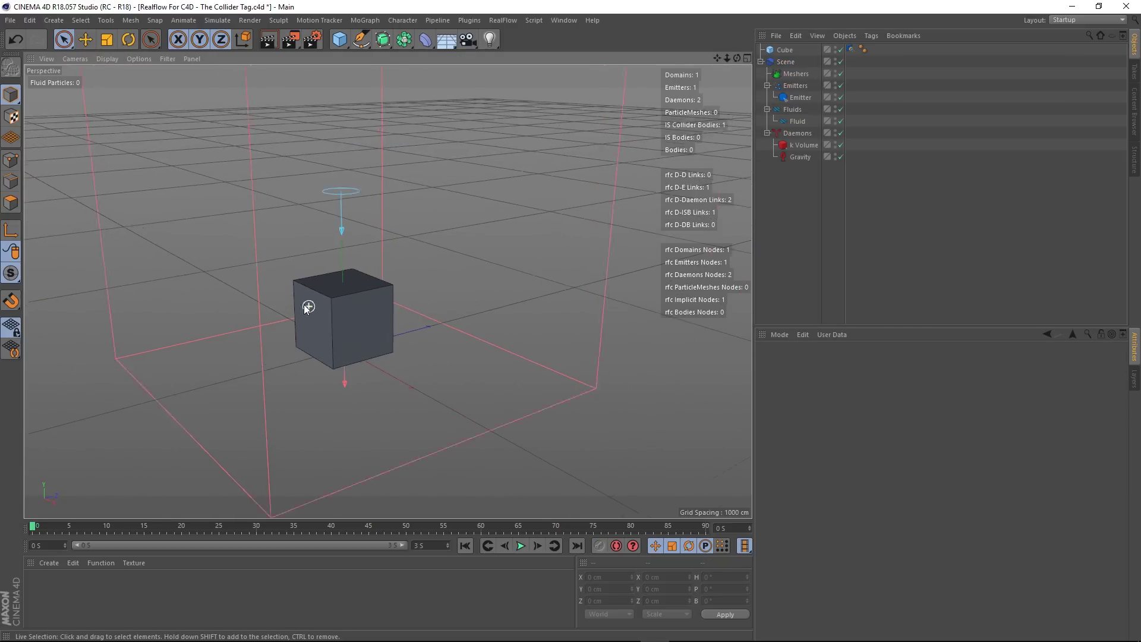
pyautogui.keyDown('alt'); pyautogui.moveTo(359, 344); pyautogui.dragTo(472, 430); pyautogui.keyUp('alt')
pyautogui.click(522, 545)
pyautogui.keyDown('alt'); pyautogui.moveTo(297, 319); pyautogui.dragTo(326, 320); pyautogui.keyUp('alt')
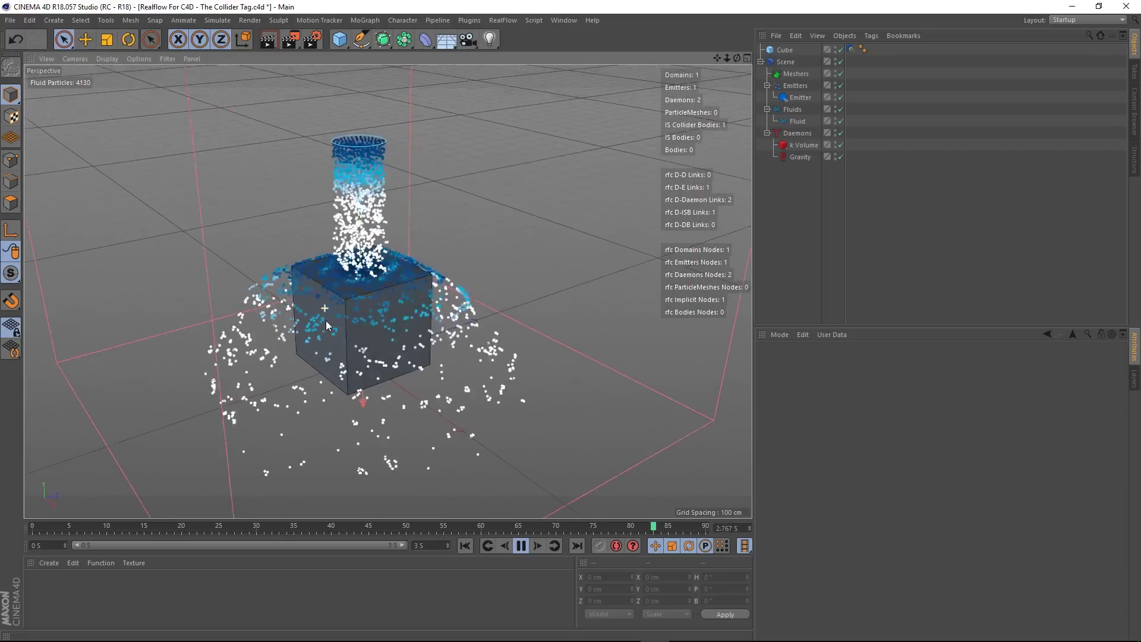
pyautogui.click(521, 545)
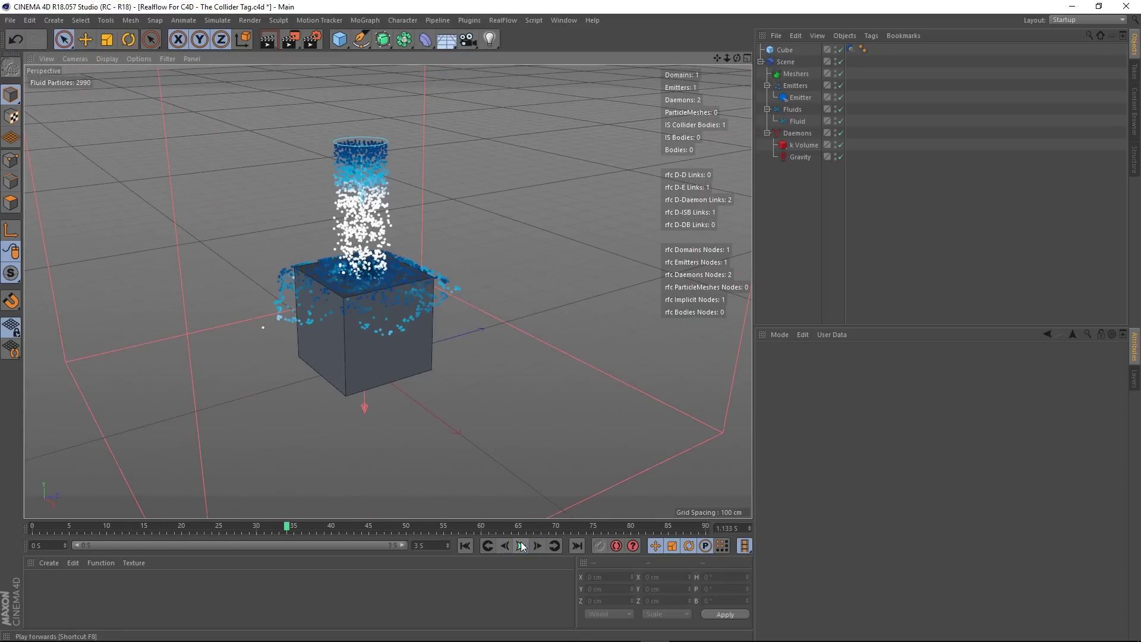
pyautogui.click(464, 546)
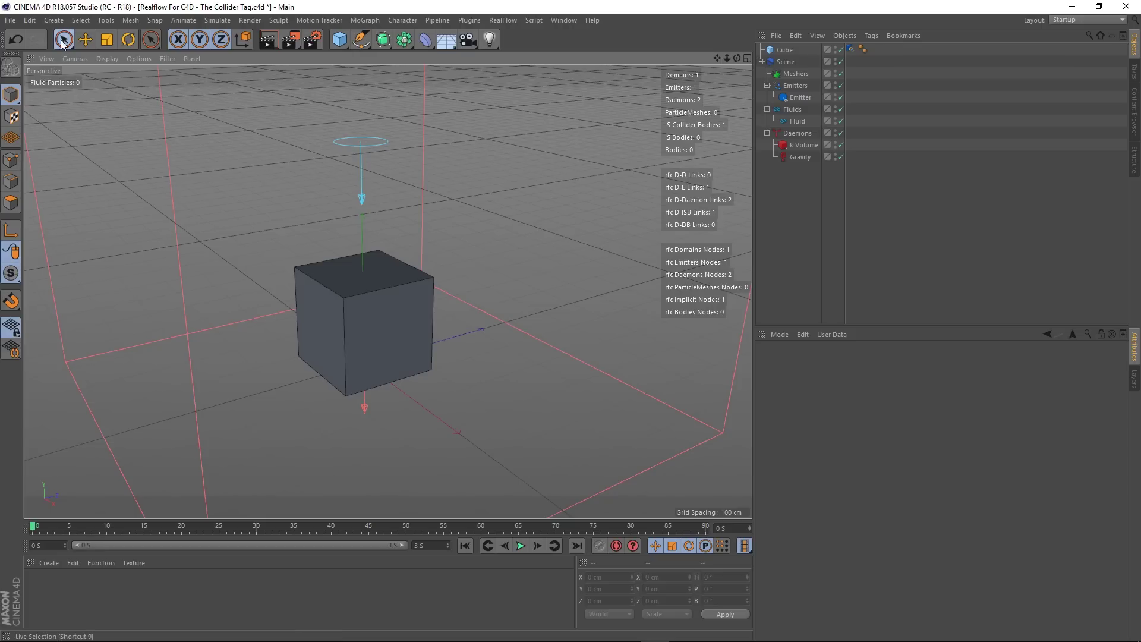
# - Convert the cube to an editable polygon object, with point editing active
pyautogui.click(785, 50)
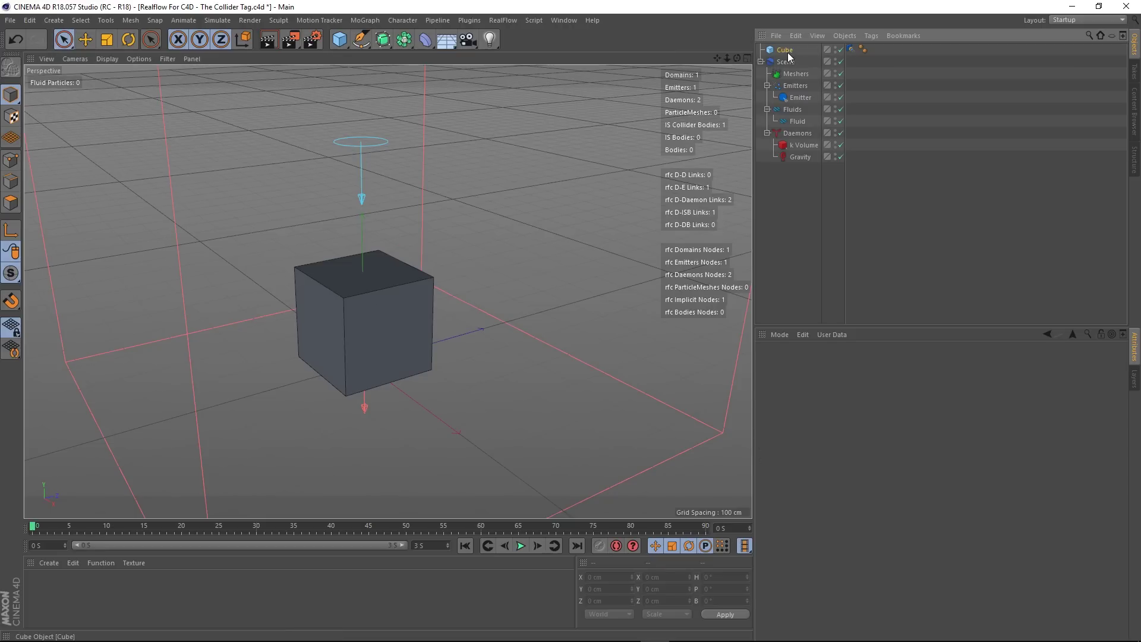
pyautogui.click(11, 203)
pyautogui.keyDown('alt'); pyautogui.moveTo(316, 349); pyautogui.dragTo(449, 333); pyautogui.keyUp('alt')
pyautogui.keyDown('alt'); pyautogui.moveTo(284, 318); pyautogui.dragTo(38, 154); pyautogui.keyUp('alt')
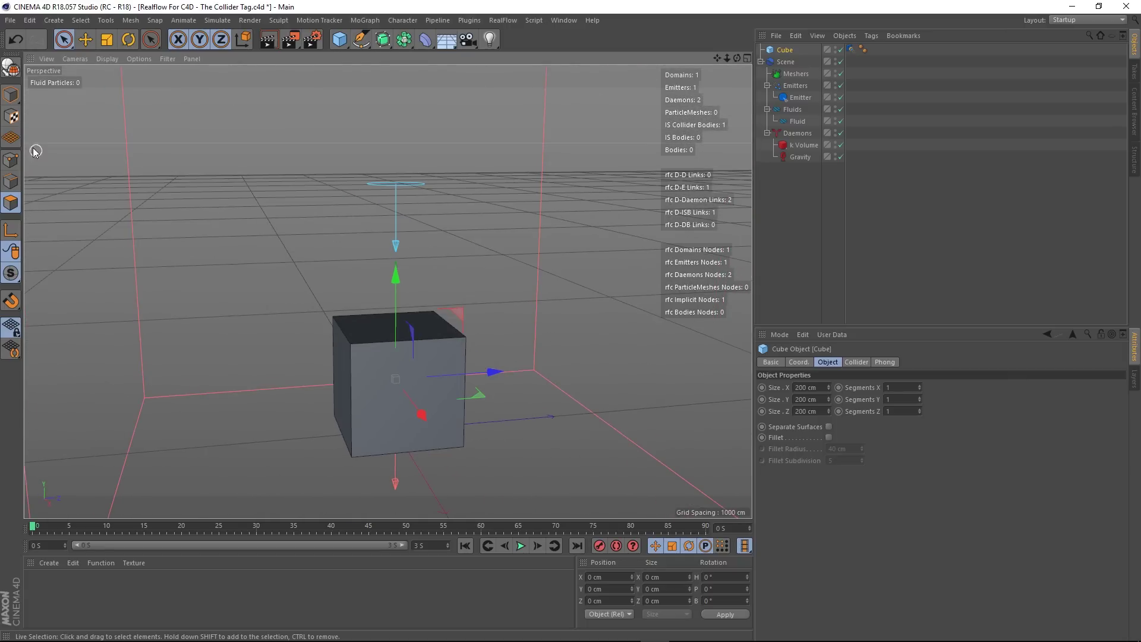
pyautogui.click(12, 160)
pyautogui.keyDown('alt'); pyautogui.moveTo(413, 317); pyautogui.dragTo(476, 324); pyautogui.keyUp('alt')
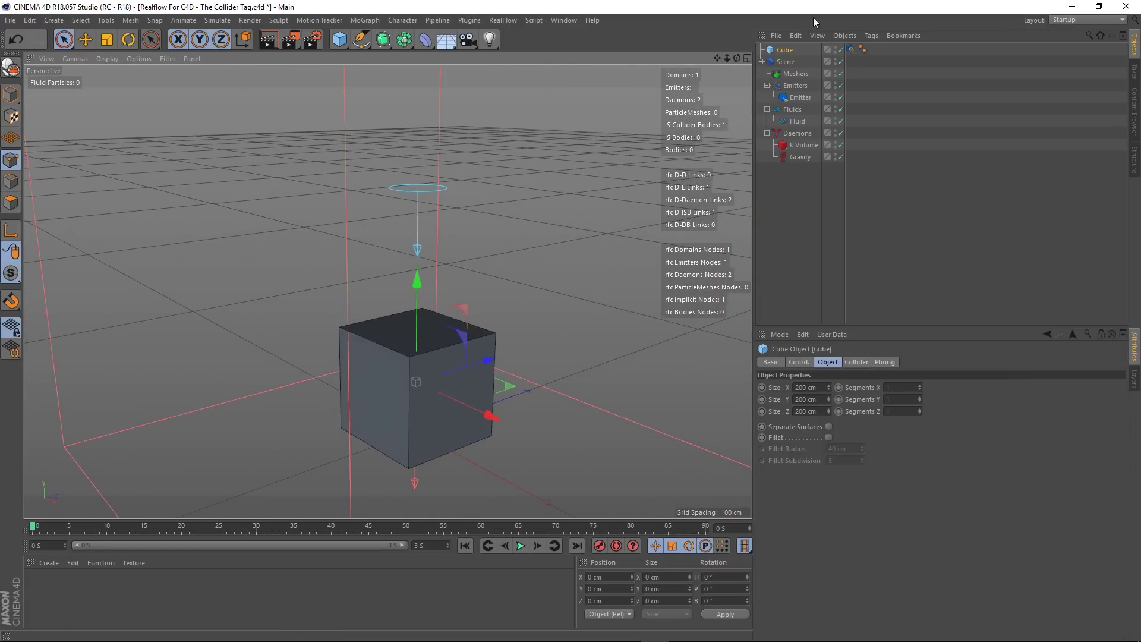
pyautogui.click(782, 216)
pyautogui.click(785, 50)
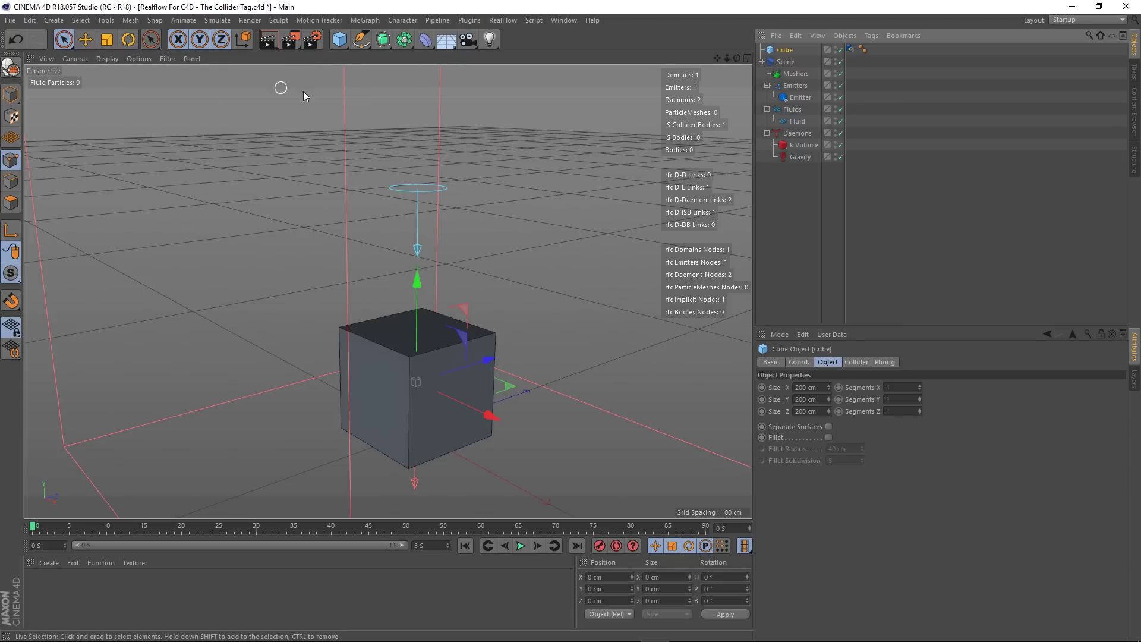
pyautogui.click(11, 68)
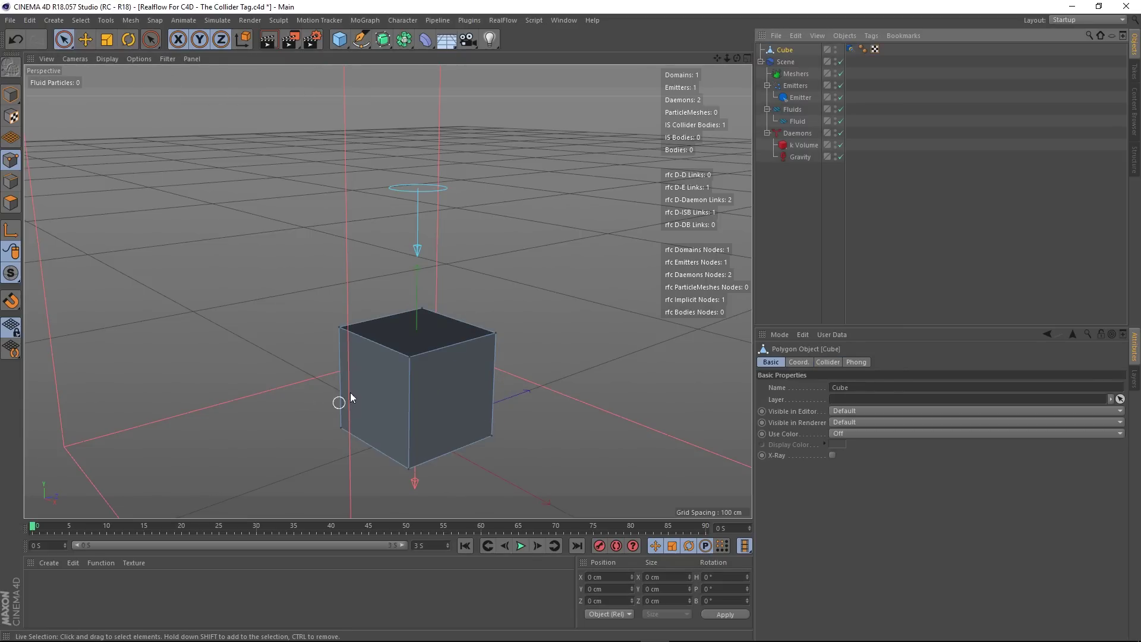
# - Raise the two top points on the cube's negative X side to a Y position of about 269 cm, forming a slope
pyautogui.keyDown('alt'); pyautogui.moveTo(391, 369); pyautogui.dragTo(457, 380); pyautogui.keyUp('alt')
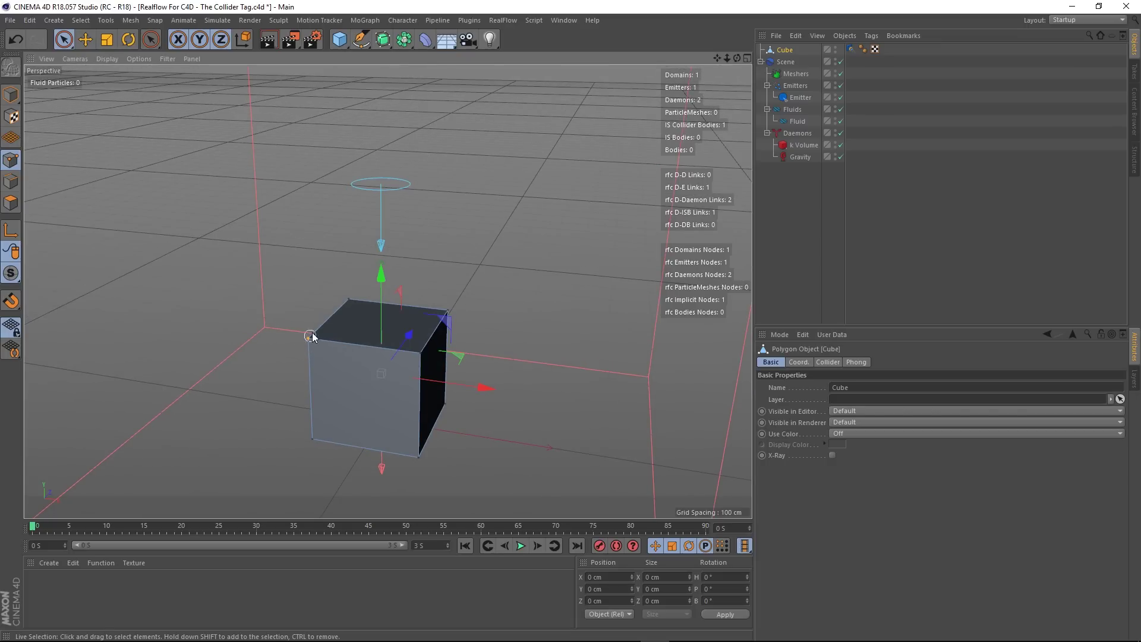
pyautogui.click(345, 299)
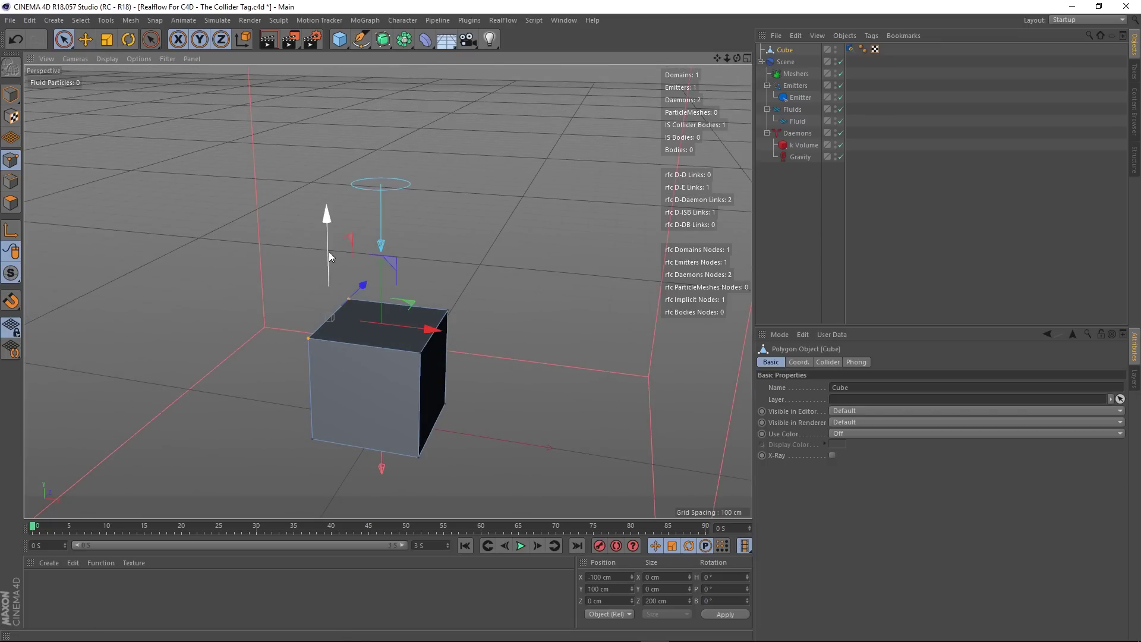
pyautogui.moveTo(329, 251); pyautogui.dragTo(400, 383)
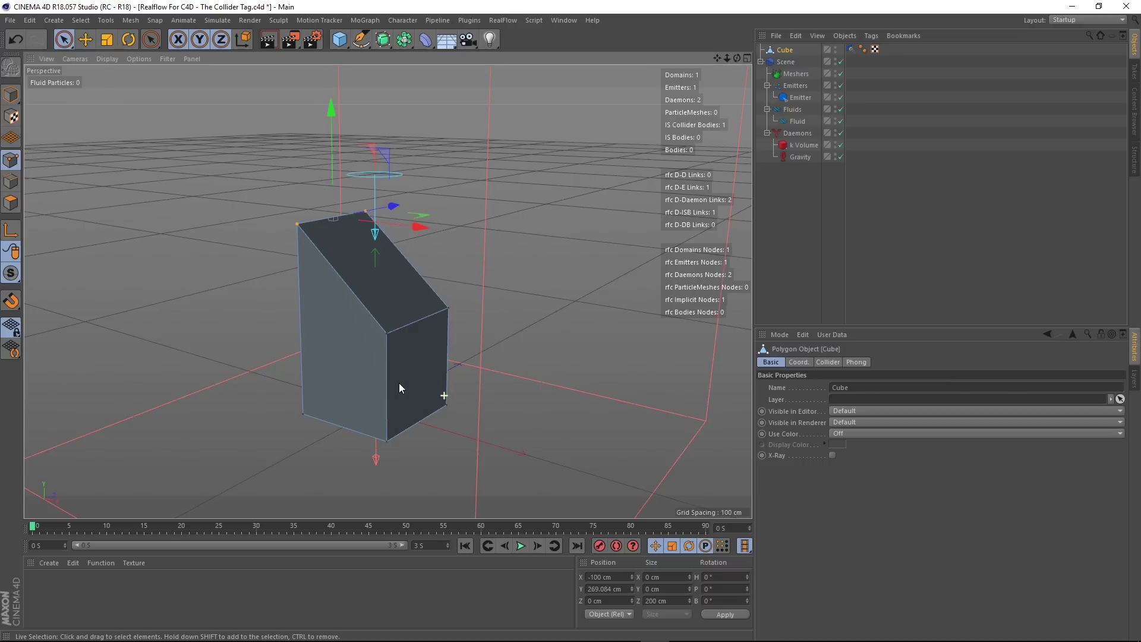
# - Select all points of the sloped block and widen it along Z to about 377 cm
pyautogui.keyDown('alt'); pyautogui.moveTo(328, 226); pyautogui.dragTo(364, 344); pyautogui.keyUp('alt')
pyautogui.hotkey('ctrl', 'a')
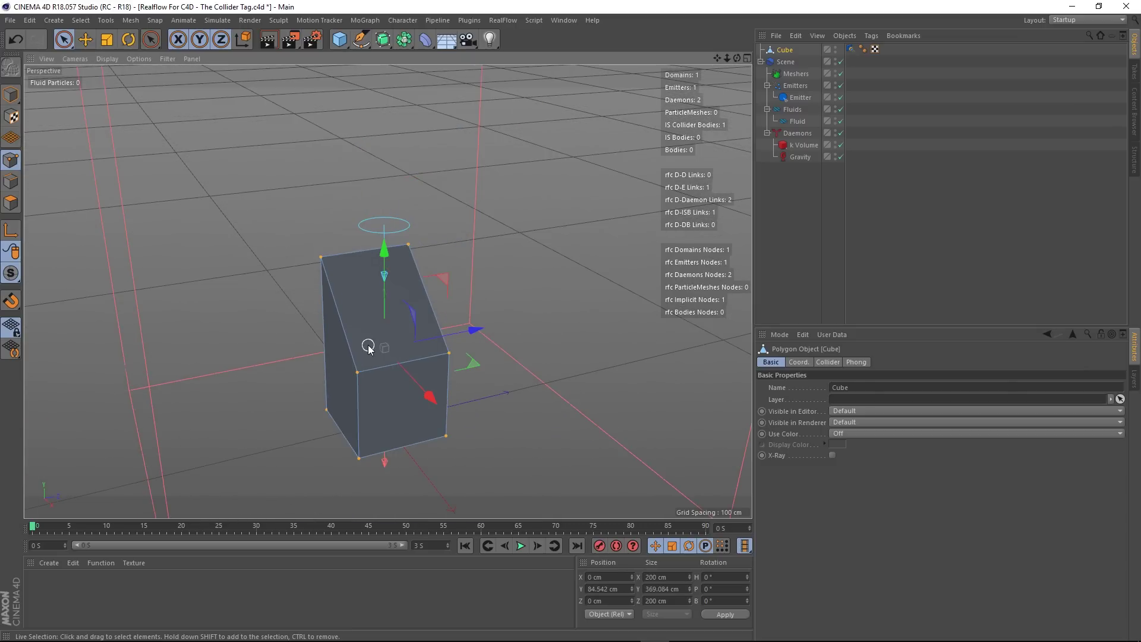
pyautogui.click(113, 41)
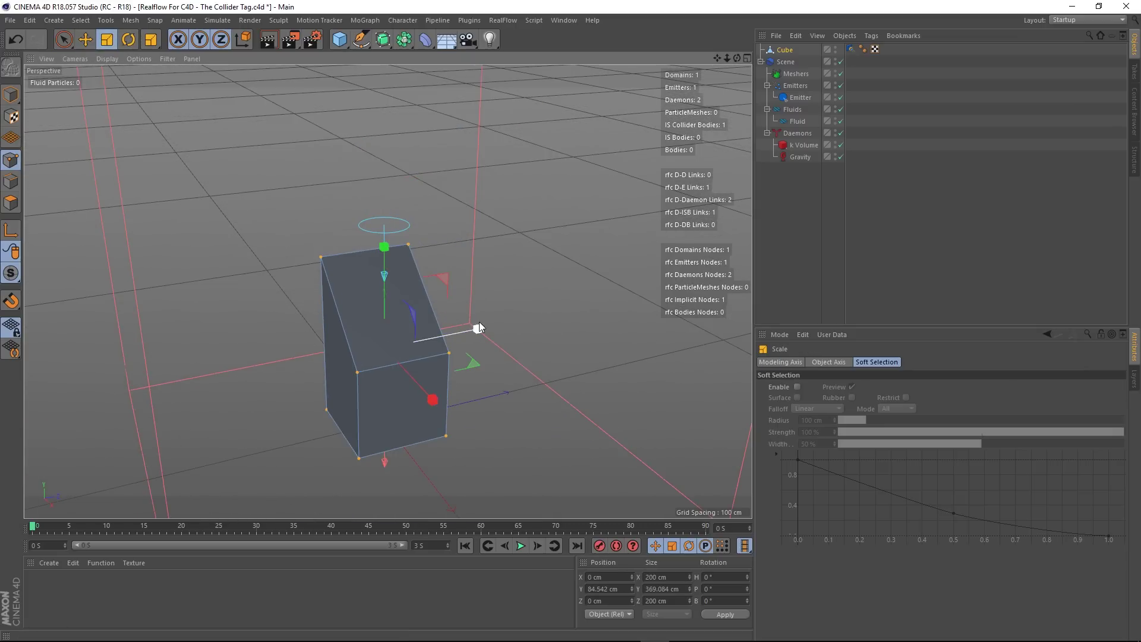
pyautogui.moveTo(479, 322); pyautogui.dragTo(547, 302)
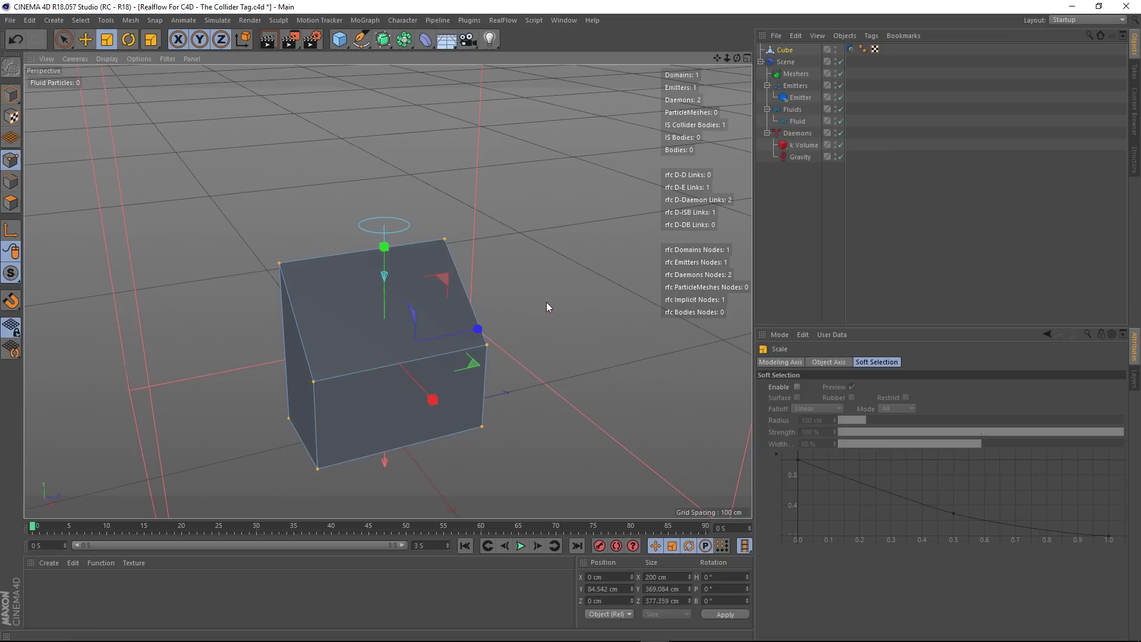
# - Extrude the block's tall back polygon outward about 182 cm and the new section's top polygon upward about 186 cm
pyautogui.click(86, 43)
pyautogui.keyDown('alt'); pyautogui.moveTo(242, 291); pyautogui.dragTo(493, 285); pyautogui.keyUp('alt')
pyautogui.click(62, 42)
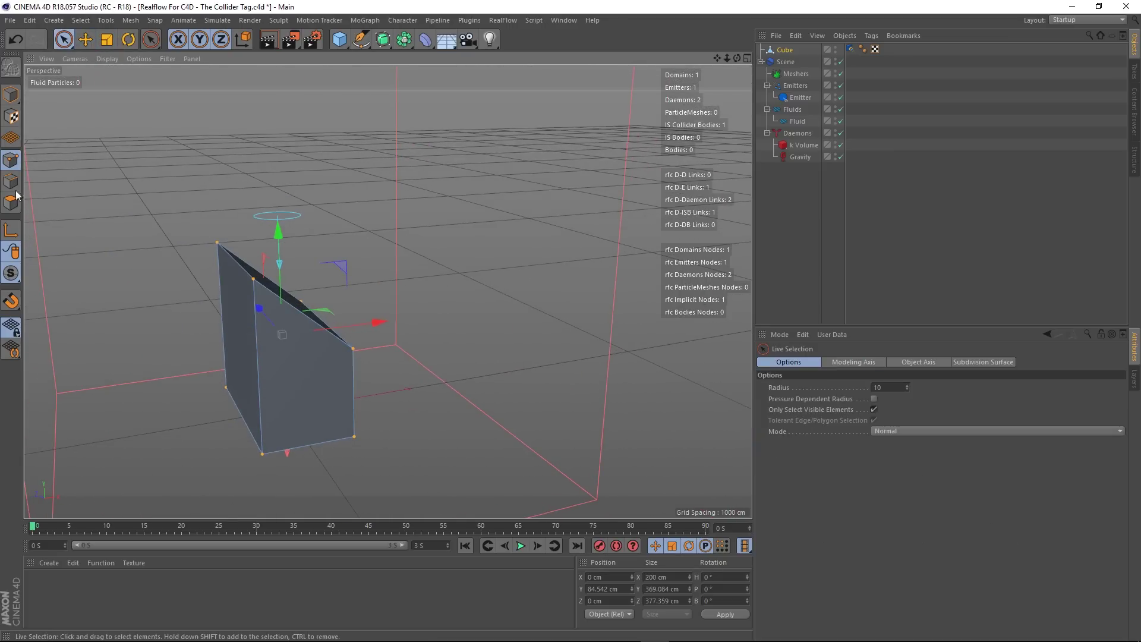
pyautogui.click(11, 203)
pyautogui.keyDown('alt'); pyautogui.moveTo(64, 230); pyautogui.dragTo(222, 334); pyautogui.keyUp('alt')
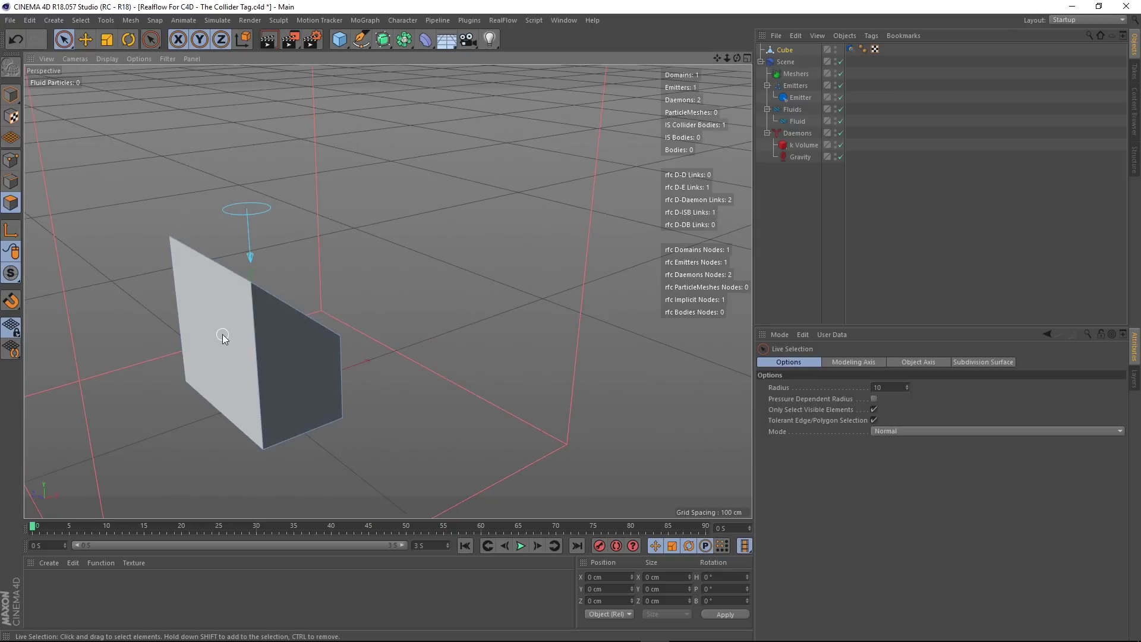
pyautogui.click(222, 334)
pyautogui.keyDown('ctrl'); pyautogui.moveTo(114, 368); pyautogui.dragTo(302, 280); pyautogui.keyUp('ctrl')
pyautogui.click(300, 278)
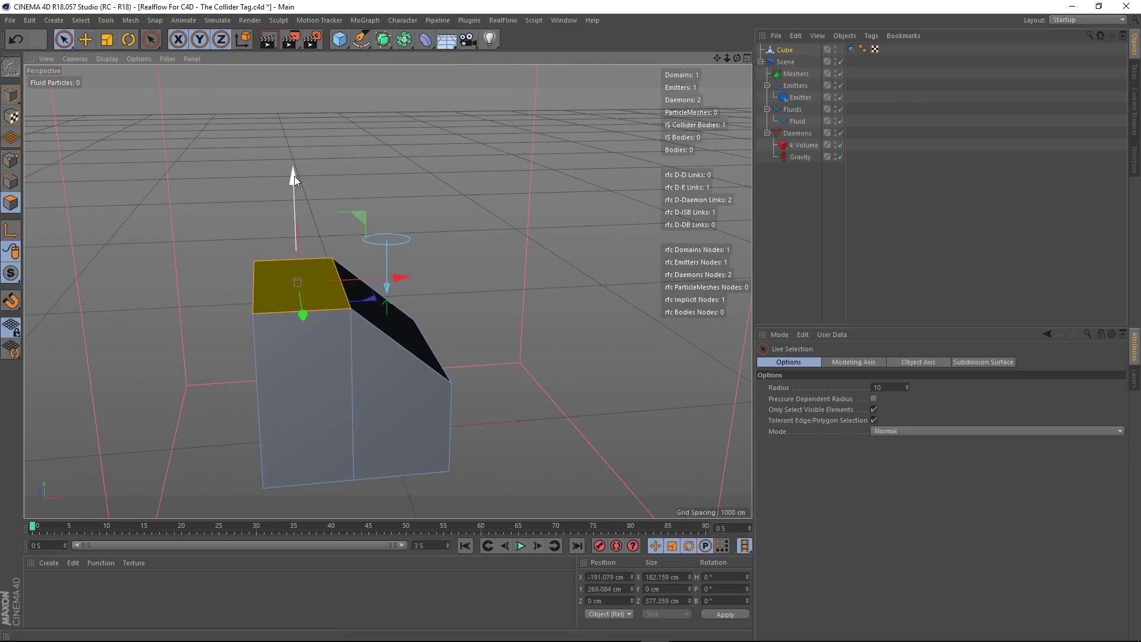
pyautogui.keyDown('ctrl'); pyautogui.moveTo(294, 176); pyautogui.dragTo(276, 84); pyautogui.keyUp('ctrl')
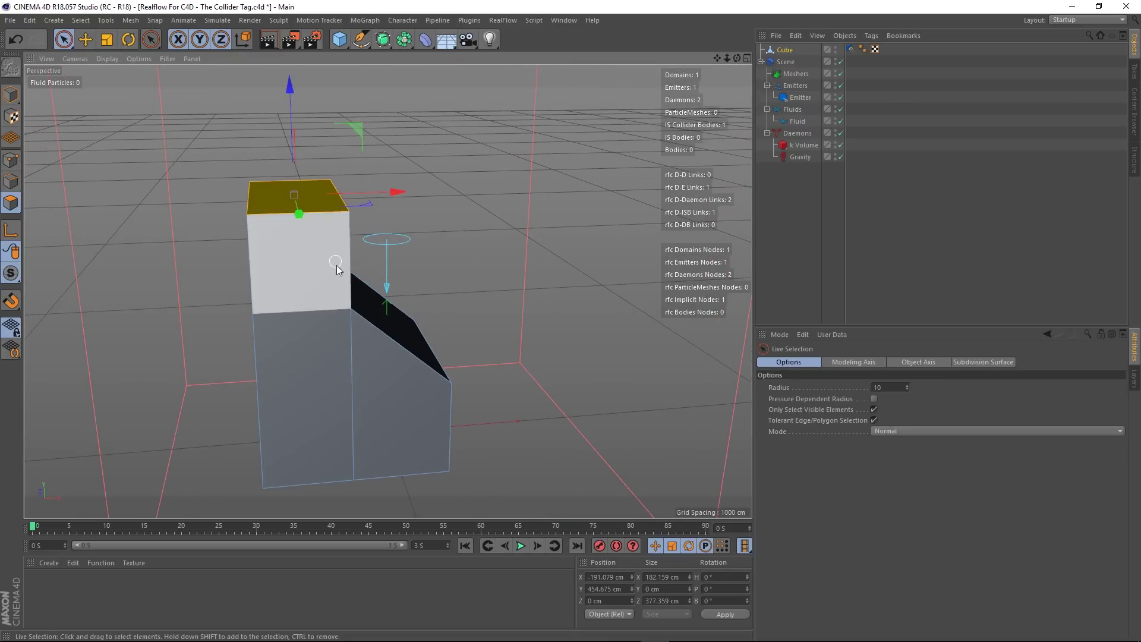
# - Move the two upper front points of the raised section back along X to about -212 cm, slanting its front face
pyautogui.keyDown('alt'); pyautogui.moveTo(332, 334); pyautogui.dragTo(250, 345); pyautogui.keyUp('alt')
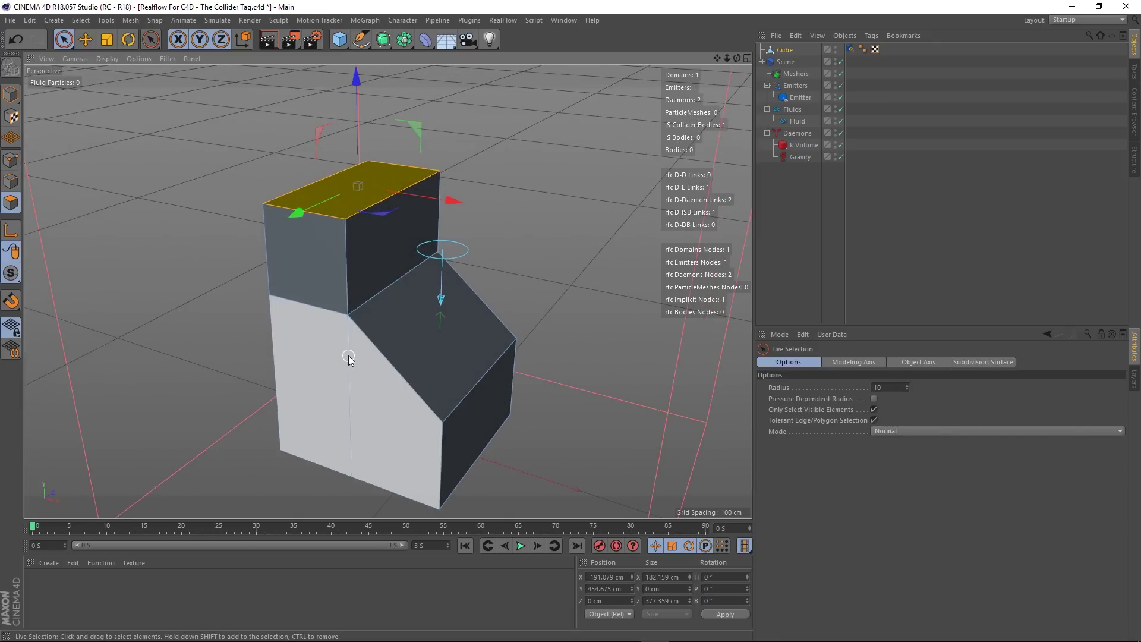
pyautogui.moveTo(349, 357)
pyautogui.keyDown('alt'); pyautogui.mouseDown()
pyautogui.moveTo(402, 354)
pyautogui.moveTo(369, 365)
pyautogui.mouseUp(); pyautogui.keyUp('alt')
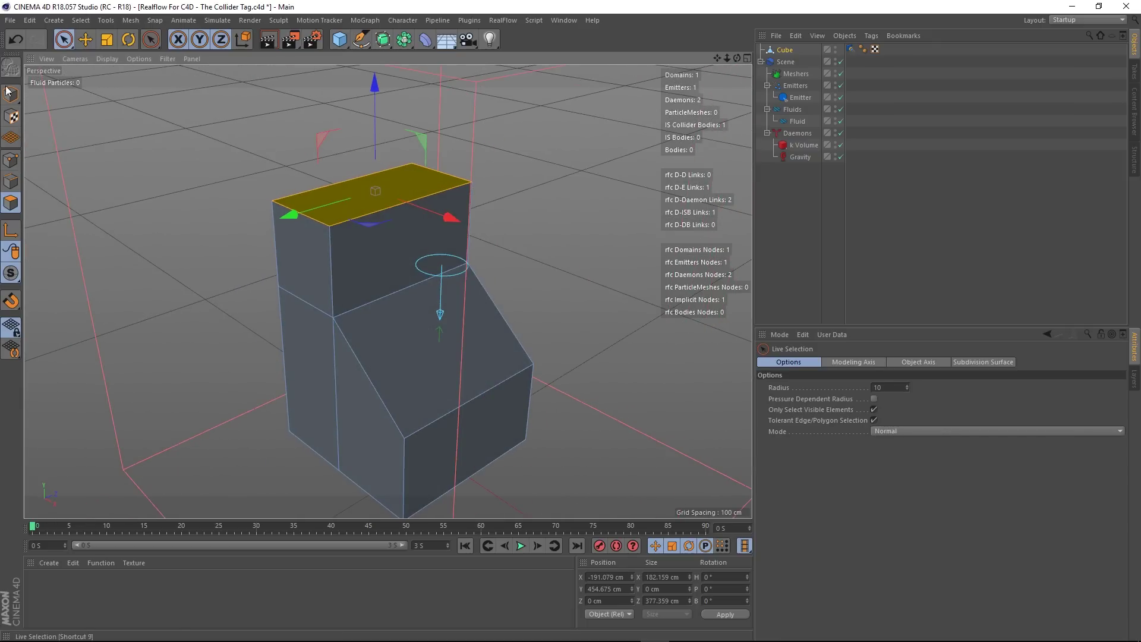
pyautogui.click(13, 168)
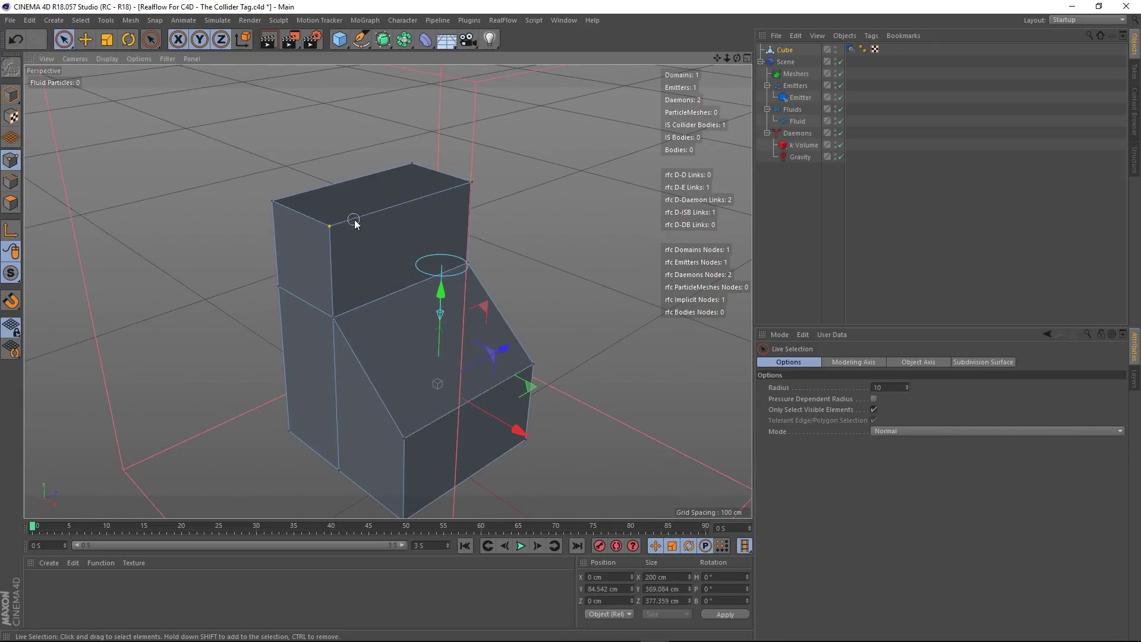
pyautogui.keyDown('shift'); pyautogui.click(461, 188); pyautogui.keyUp('shift')
pyautogui.moveTo(480, 229); pyautogui.dragTo(434, 227)
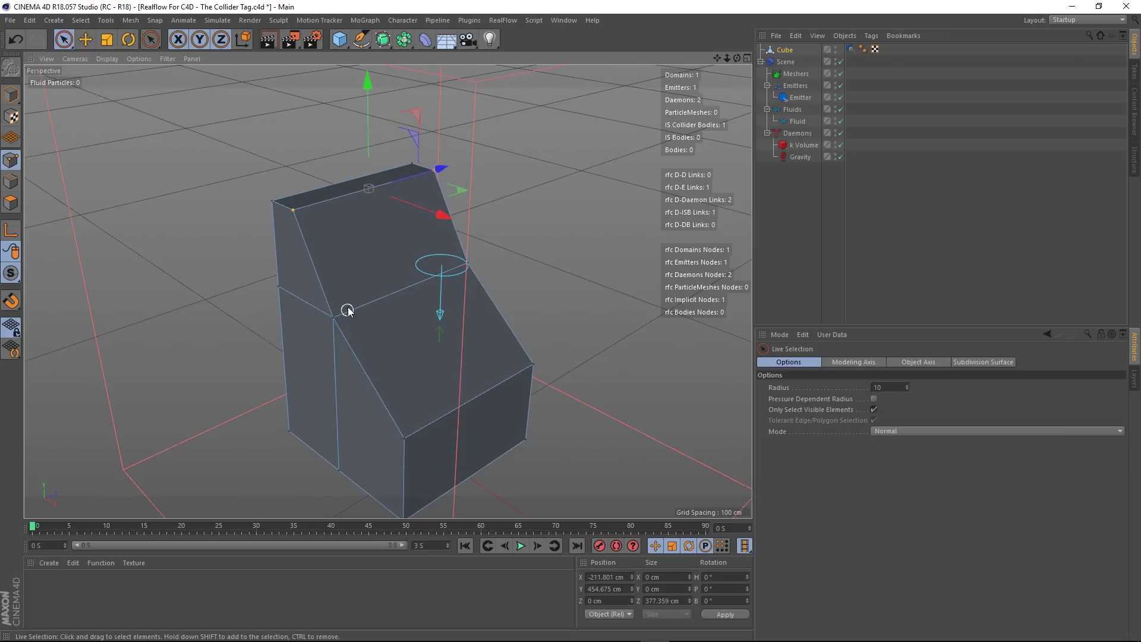
# - Cut the block horizontally near its base with Plane Cut, using the World plane mode and the XZ plane
pyautogui.keyDown('alt'); pyautogui.moveTo(347, 310); pyautogui.dragTo(312, 292); pyautogui.keyUp('alt')
pyautogui.keyDown('alt'); pyautogui.moveTo(416, 378); pyautogui.dragTo(374, 264, button='middle'); pyautogui.keyUp('alt')
pyautogui.keyDown('alt'); pyautogui.moveTo(364, 283); pyautogui.dragTo(336, 297); pyautogui.keyUp('alt')
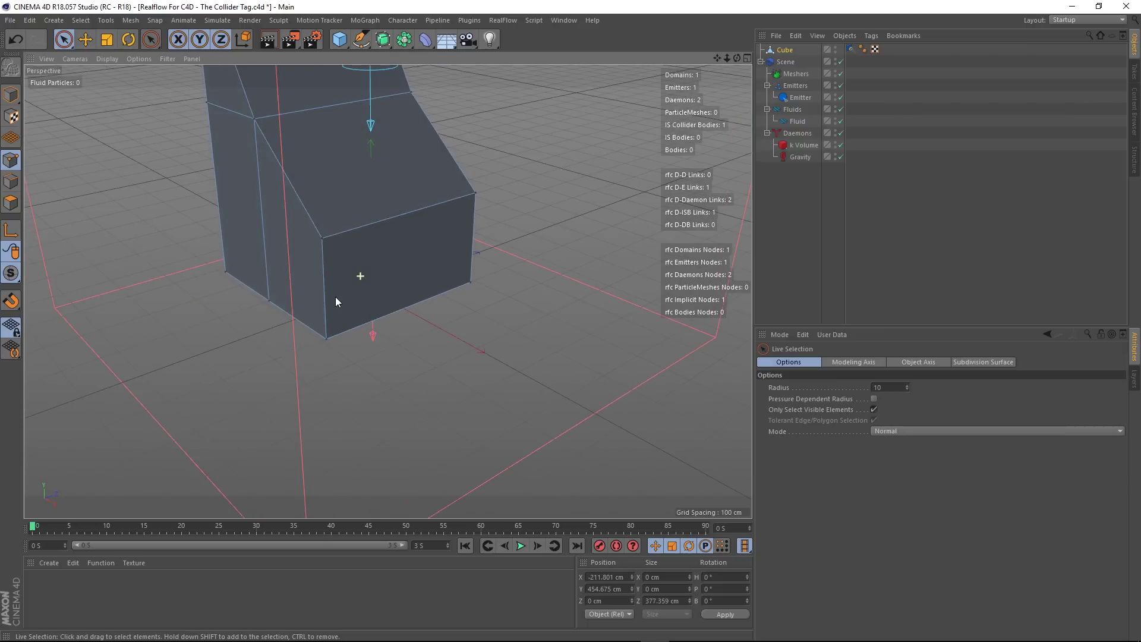
pyautogui.rightClick(427, 370)
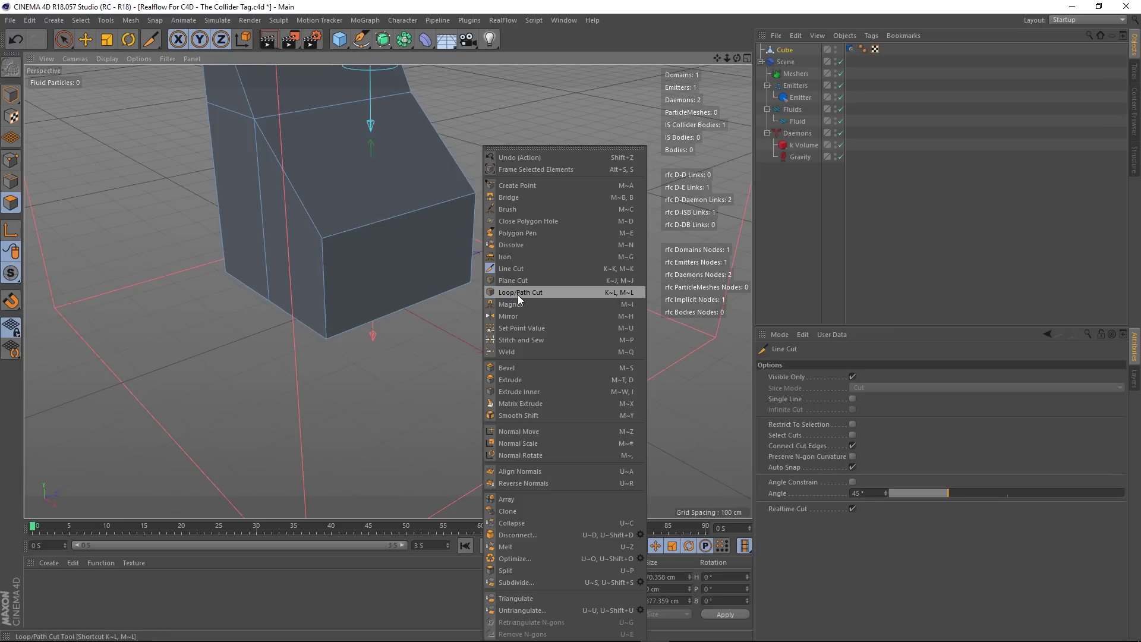
pyautogui.click(505, 280)
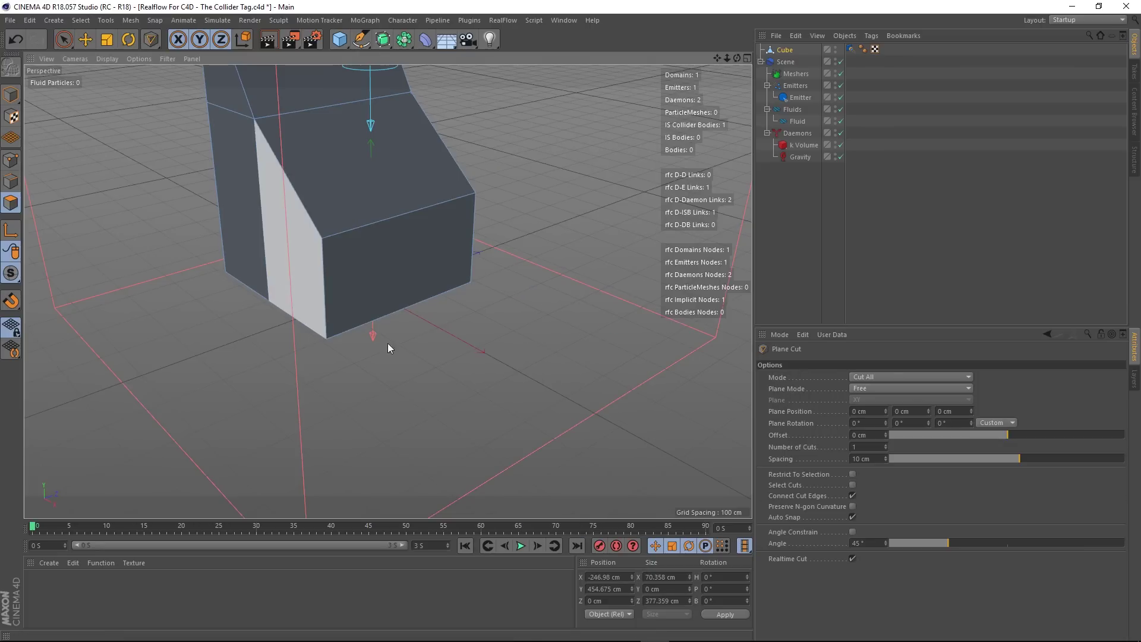
pyautogui.click(868, 389)
pyautogui.click(864, 393)
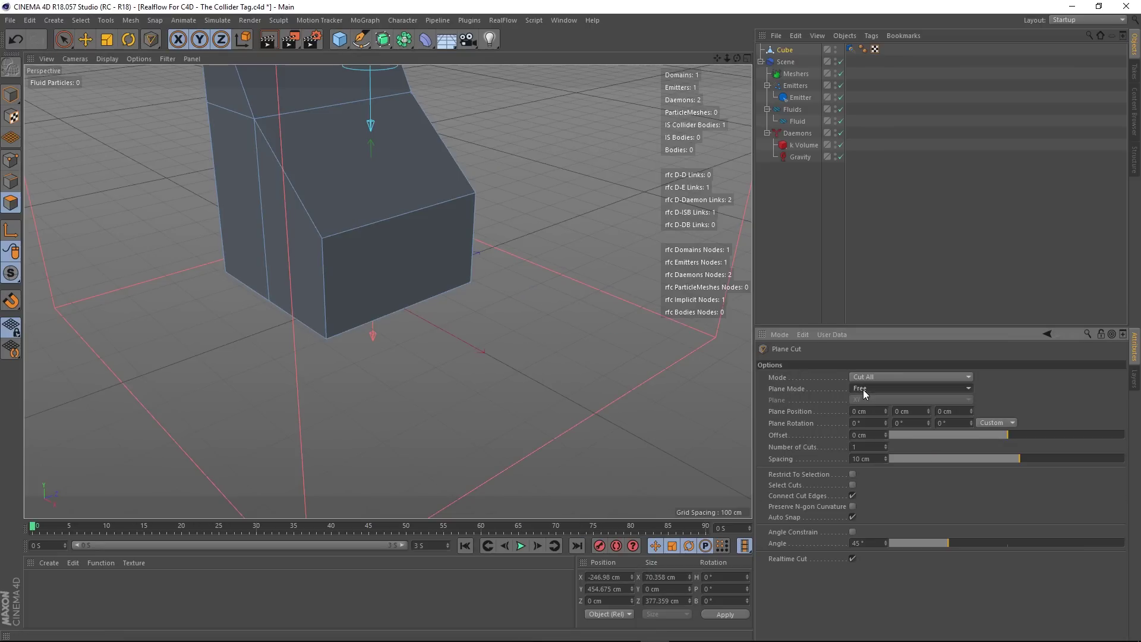
pyautogui.click(872, 390)
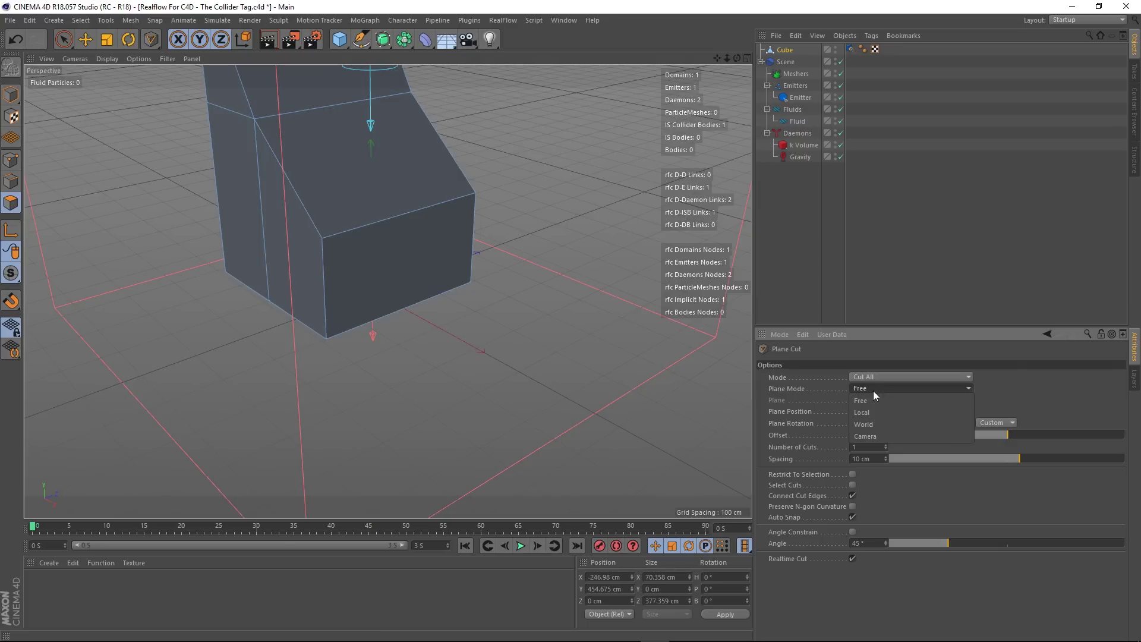
pyautogui.click(867, 422)
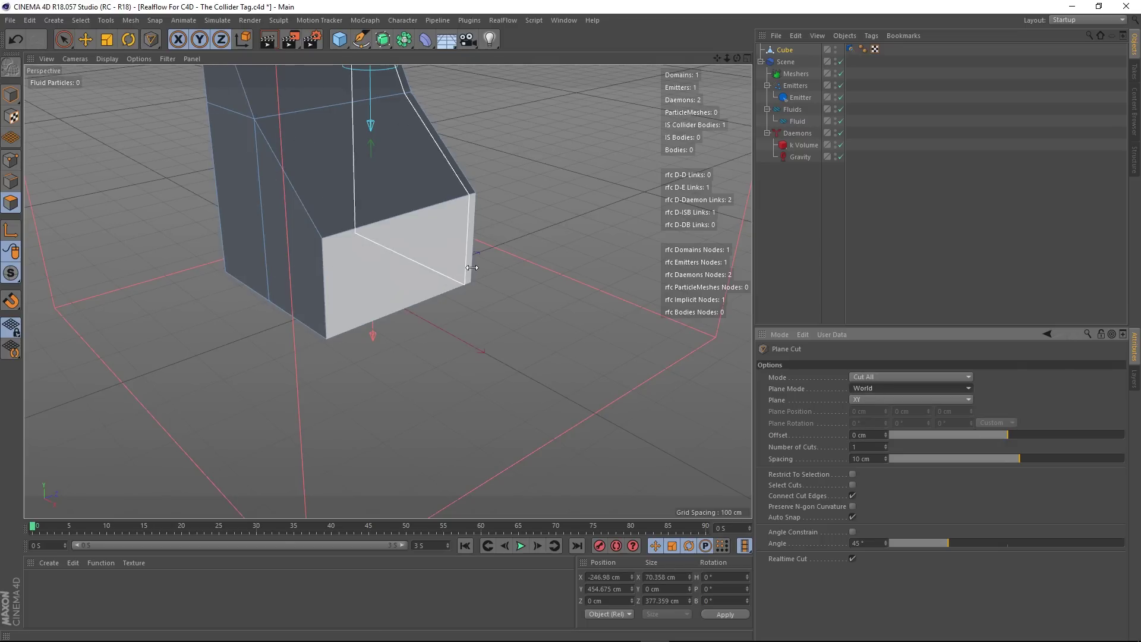
pyautogui.click(859, 398)
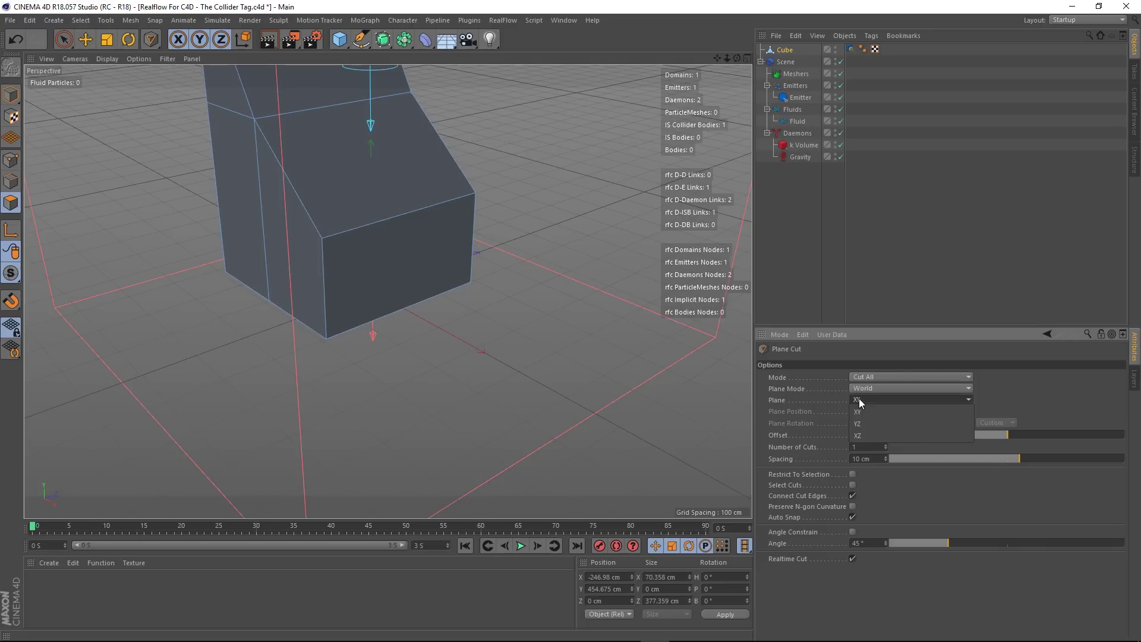
pyautogui.click(866, 428)
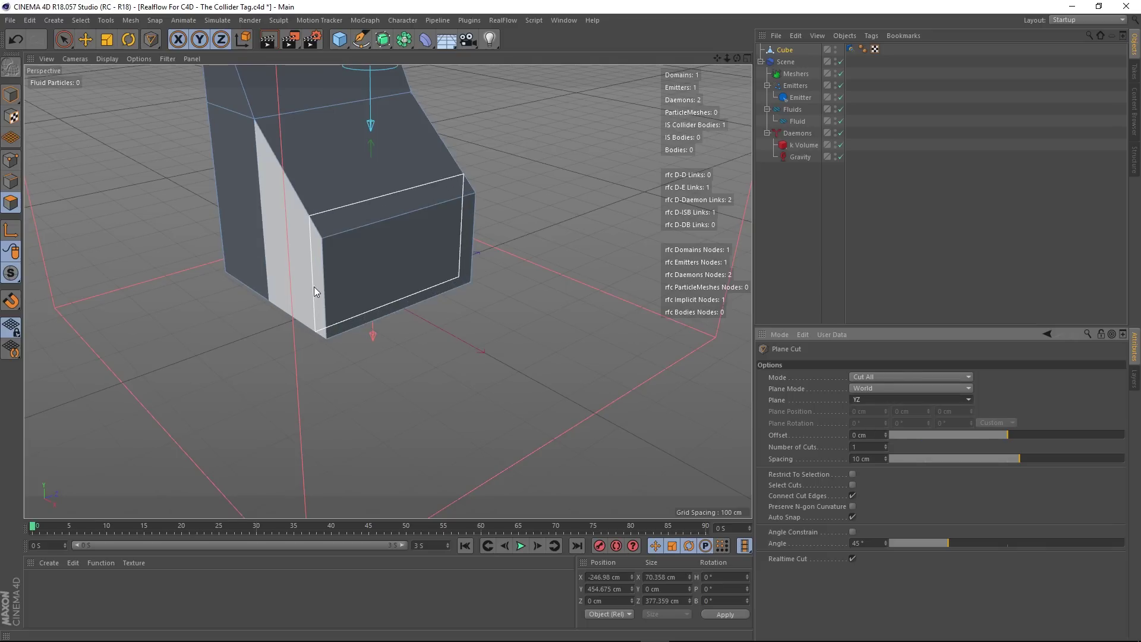
pyautogui.click(884, 399)
pyautogui.click(857, 436)
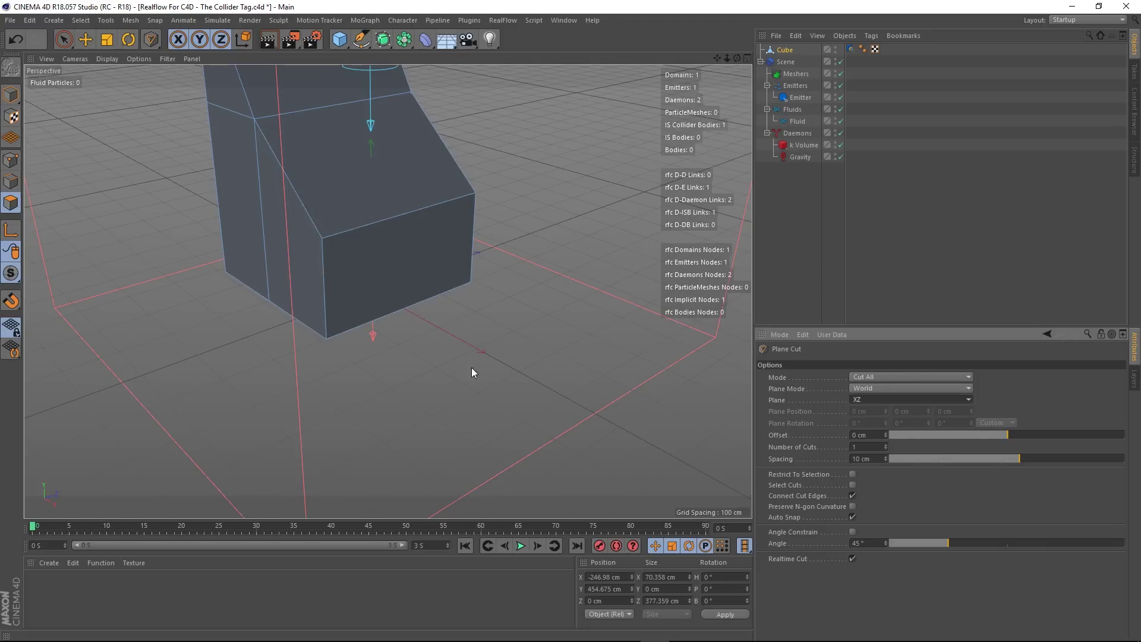
pyautogui.click(335, 290)
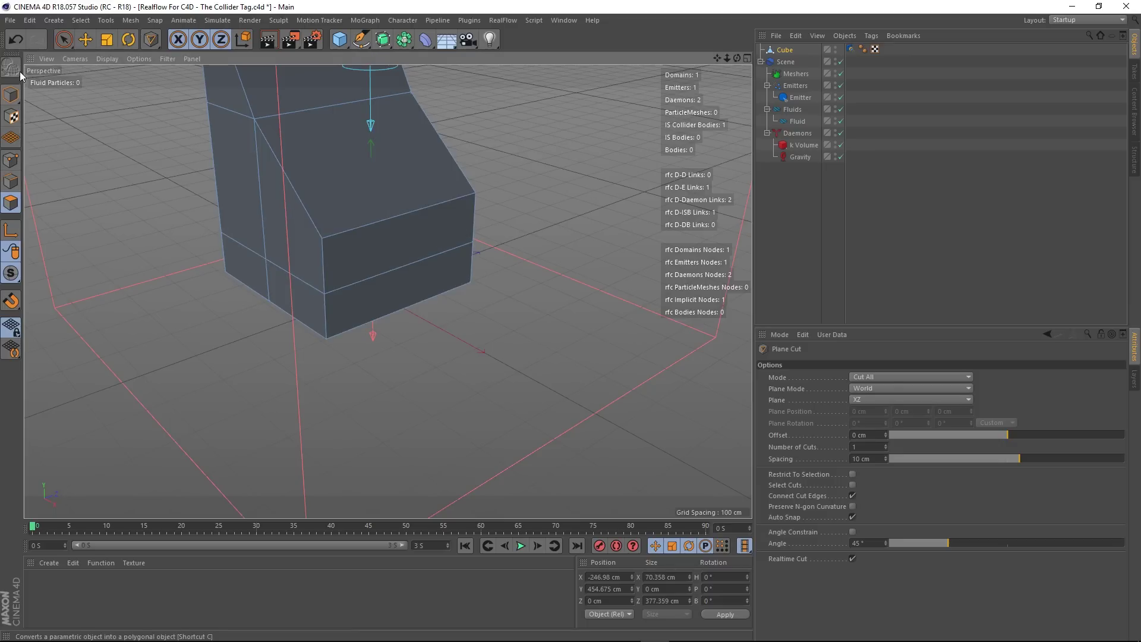
# - Extrude the lower front polygon outward about 288 cm to form a flat ledge at the foot of the slope
pyautogui.click(72, 42)
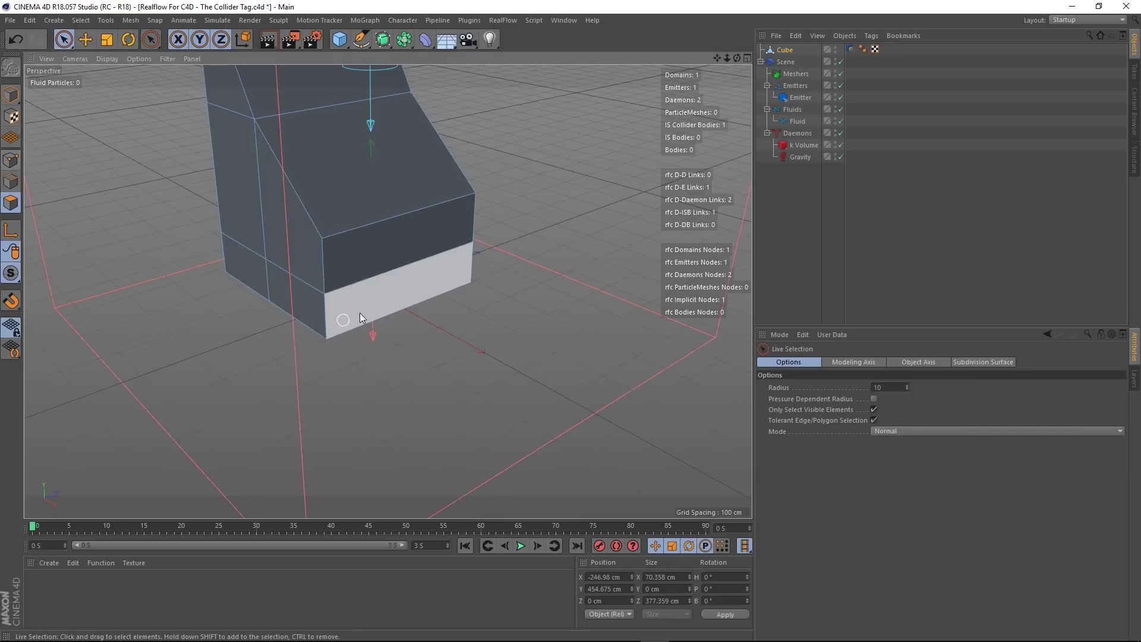
pyautogui.click(384, 298)
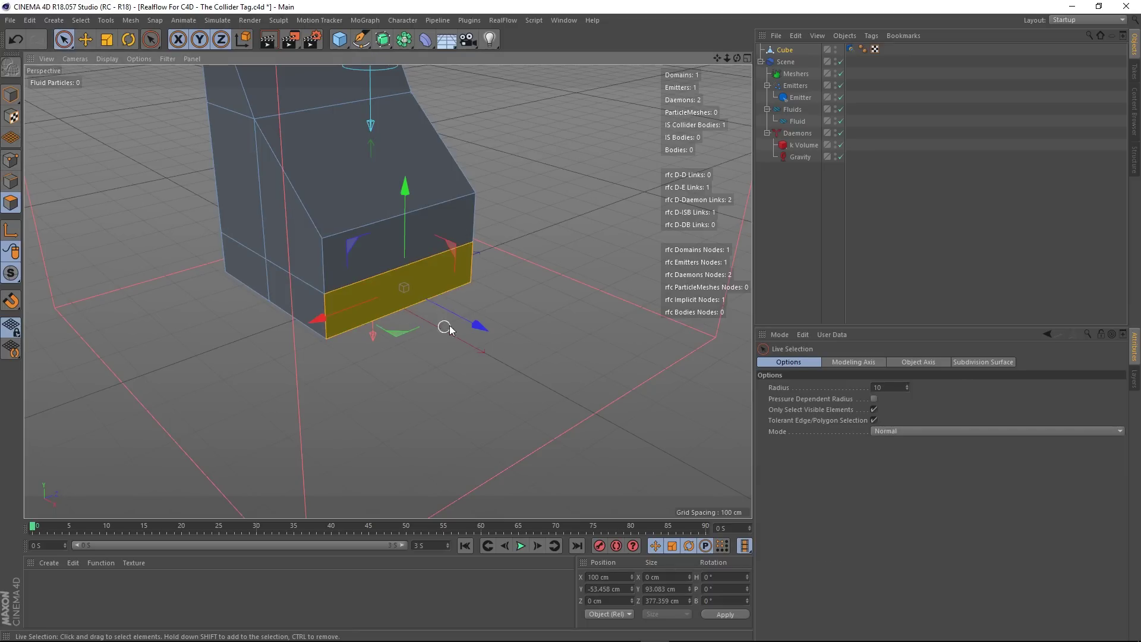
pyautogui.moveTo(473, 321); pyautogui.dragTo(601, 372)
pyautogui.moveTo(368, 300)
pyautogui.keyDown('alt'); pyautogui.mouseDown()
pyautogui.moveTo(454, 291)
pyautogui.moveTo(430, 255)
pyautogui.moveTo(426, 286)
pyautogui.moveTo(272, 280)
pyautogui.moveTo(308, 296)
pyautogui.moveTo(277, 312)
pyautogui.moveTo(344, 292)
pyautogui.moveTo(441, 308)
pyautogui.moveTo(408, 315)
pyautogui.moveTo(364, 300)
pyautogui.mouseUp(); pyautogui.keyUp('alt')
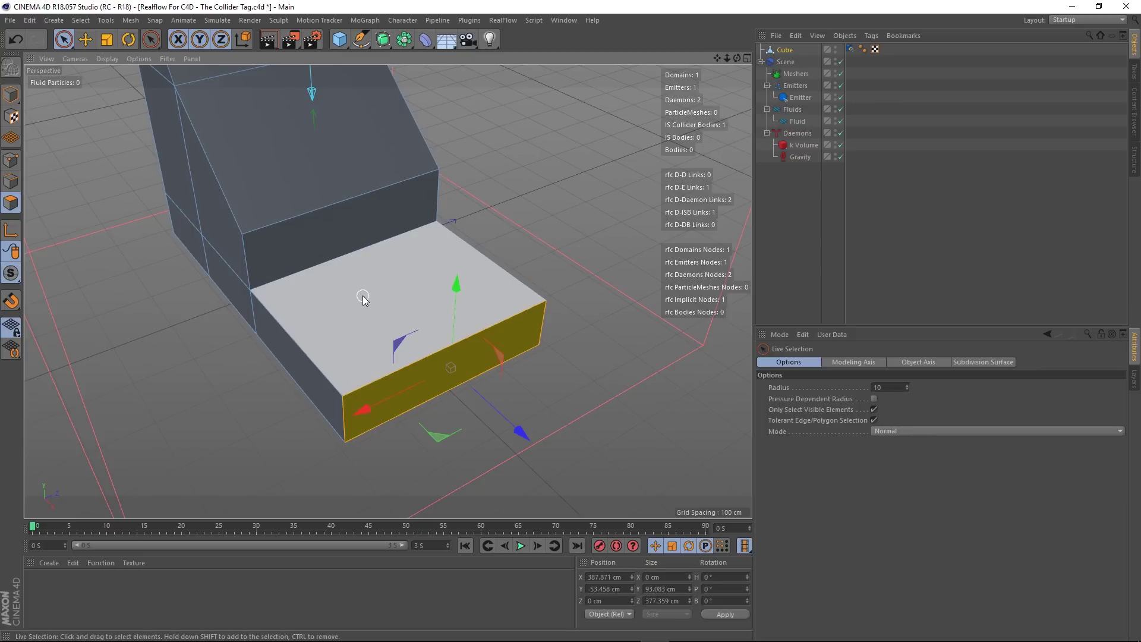
# - Deselect the ledge polygon and return to Model mode, with the whole ramp shape in view
pyautogui.click(183, 362)
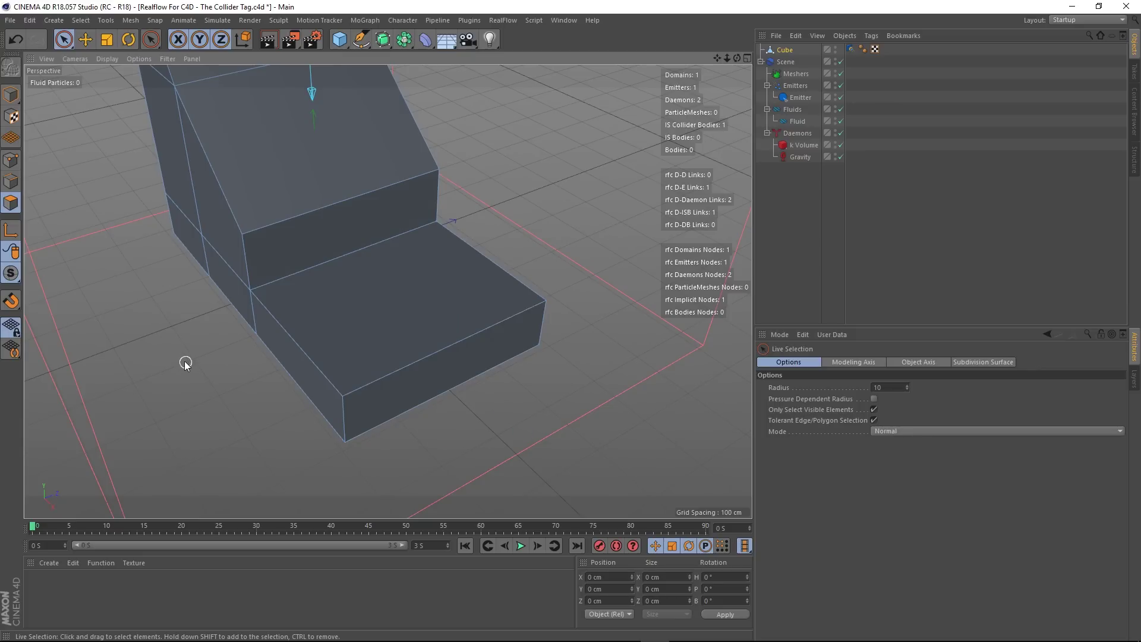
pyautogui.click(11, 95)
pyautogui.scroll(-4, 102, 137)
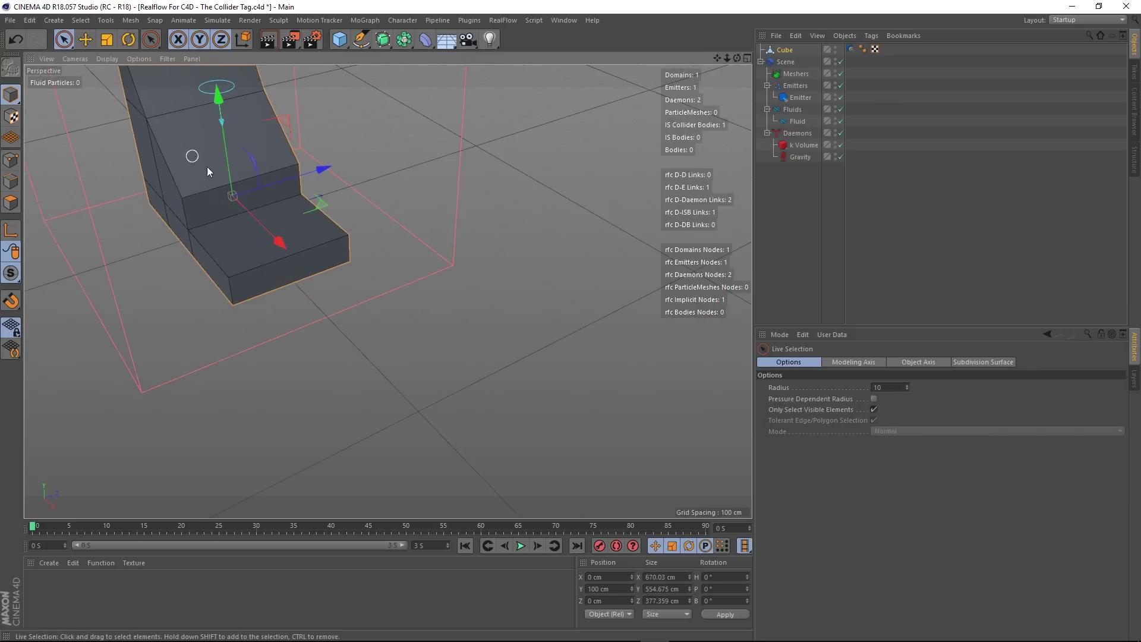
pyautogui.keyDown('alt'); pyautogui.moveTo(207, 166); pyautogui.dragTo(251, 231, button='middle'); pyautogui.keyUp('alt')
pyautogui.keyDown('alt'); pyautogui.moveTo(252, 232); pyautogui.dragTo(227, 190); pyautogui.keyUp('alt')
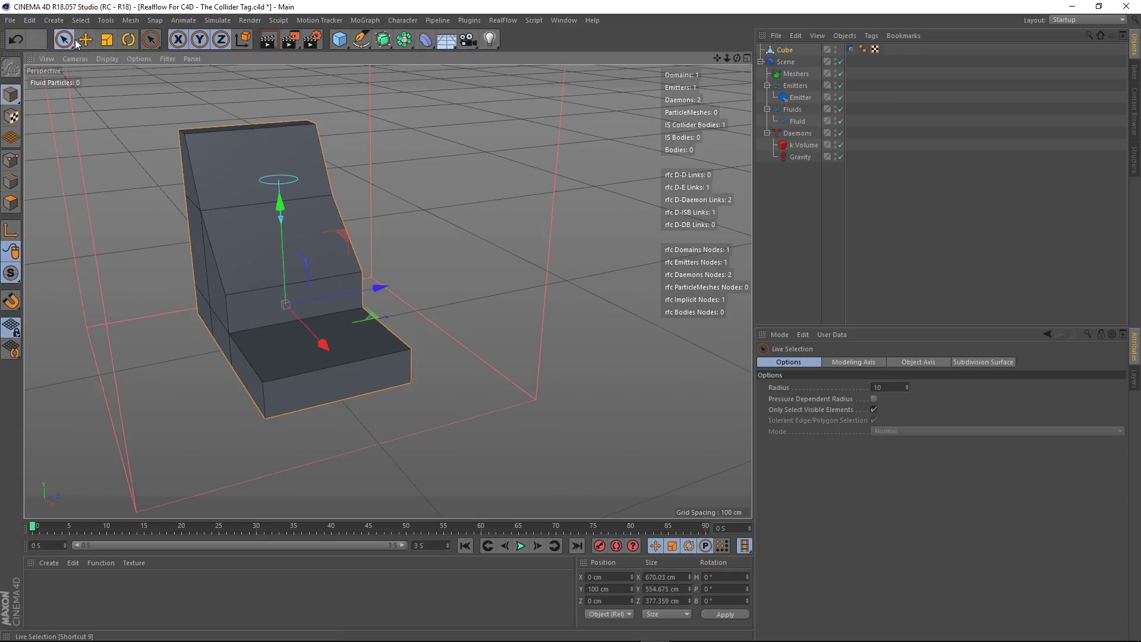
# - Scale the ramp along its Z axis to widen it to about 535 cm
pyautogui.click(106, 40)
pyautogui.moveTo(380, 287); pyautogui.dragTo(411, 281)
# - Inset the ledge's top polygon by about 21.7 cm with Extrude Inner, leaving a narrow rim around it
pyautogui.scroll(2, 255, 376)
pyautogui.scroll(1, 247, 349)
pyautogui.scroll(3, 259, 346)
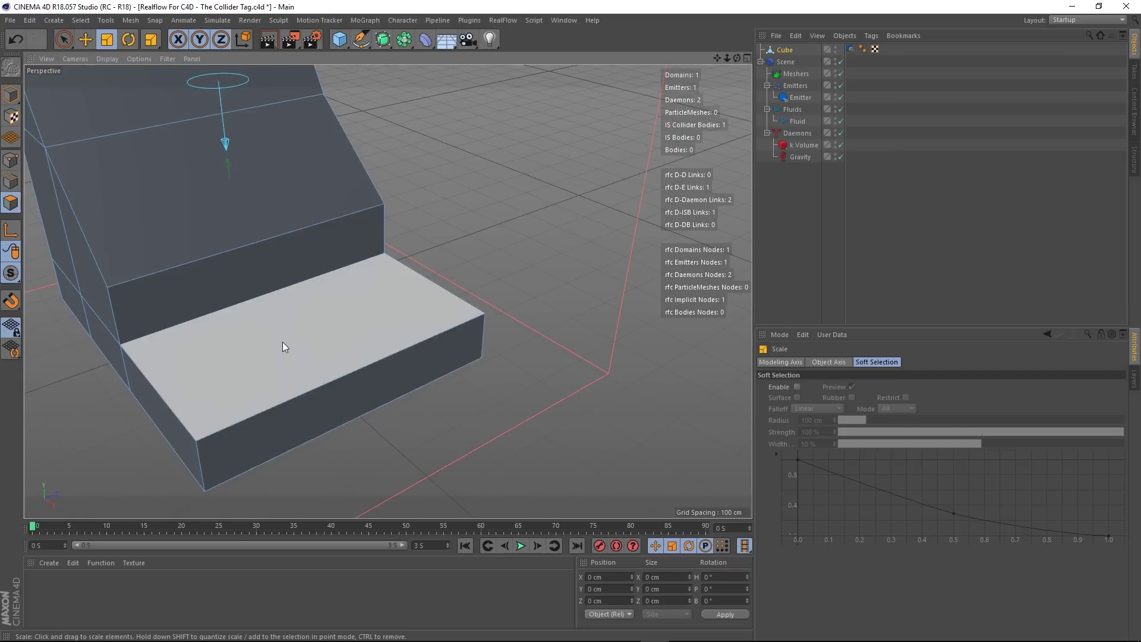
pyautogui.click(282, 342)
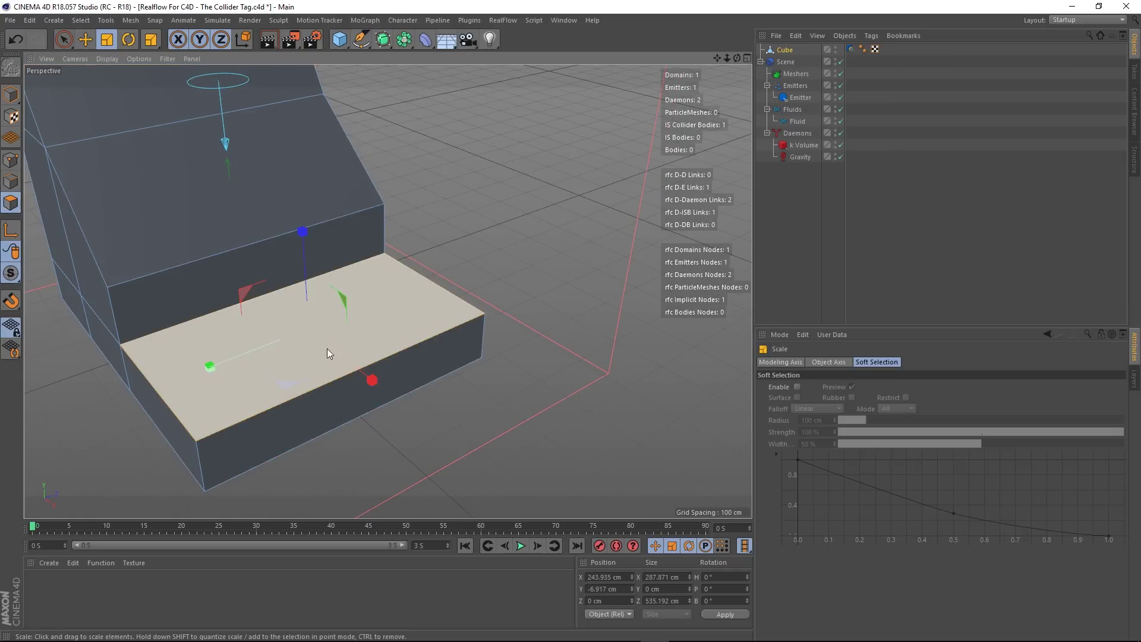
pyautogui.click(64, 40)
pyautogui.rightClick(535, 235)
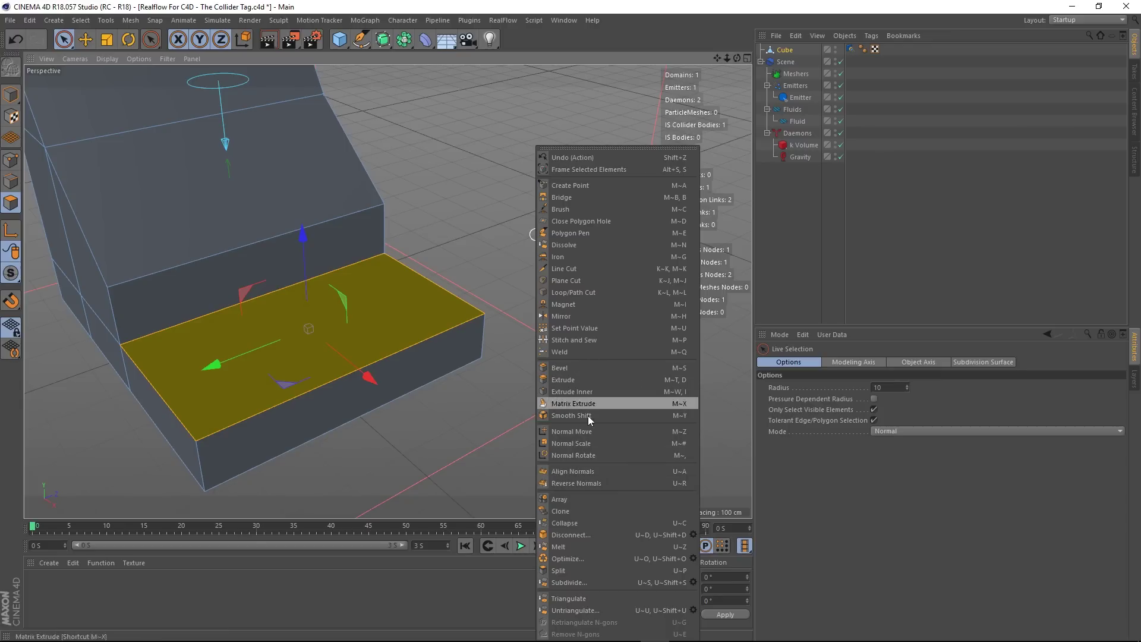
pyautogui.click(569, 392)
pyautogui.moveTo(569, 391); pyautogui.dragTo(583, 392)
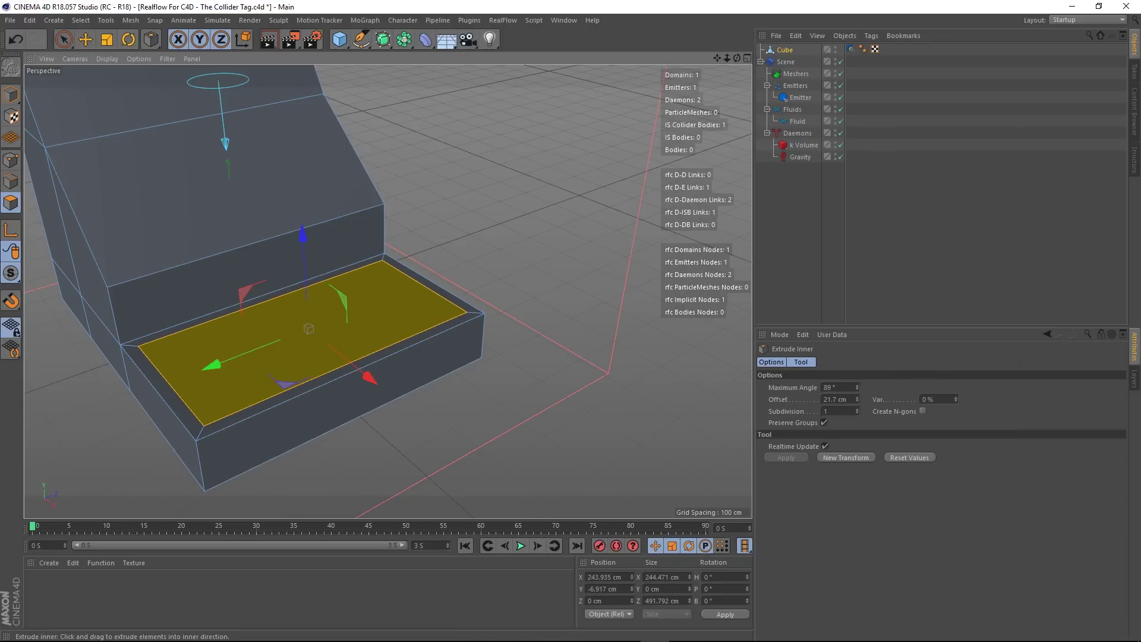
# - Extrude the inset ledge polygon downward by about -68.6 cm to hollow out a basin
pyautogui.rightClick(515, 233)
pyautogui.click(541, 360)
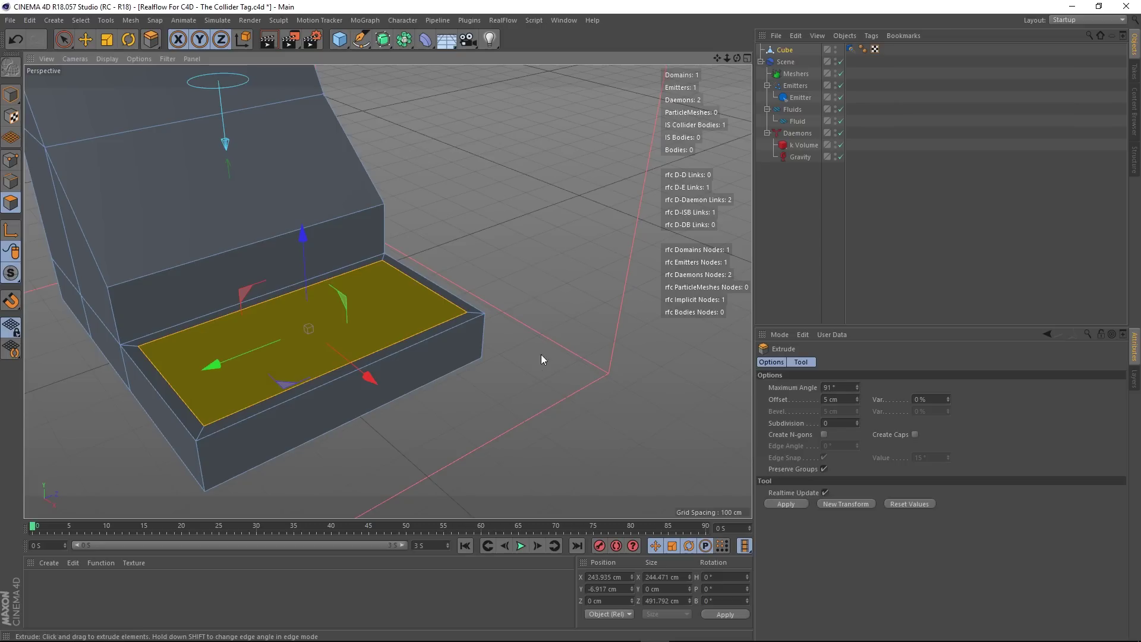
pyautogui.moveTo(541, 359); pyautogui.dragTo(484, 360)
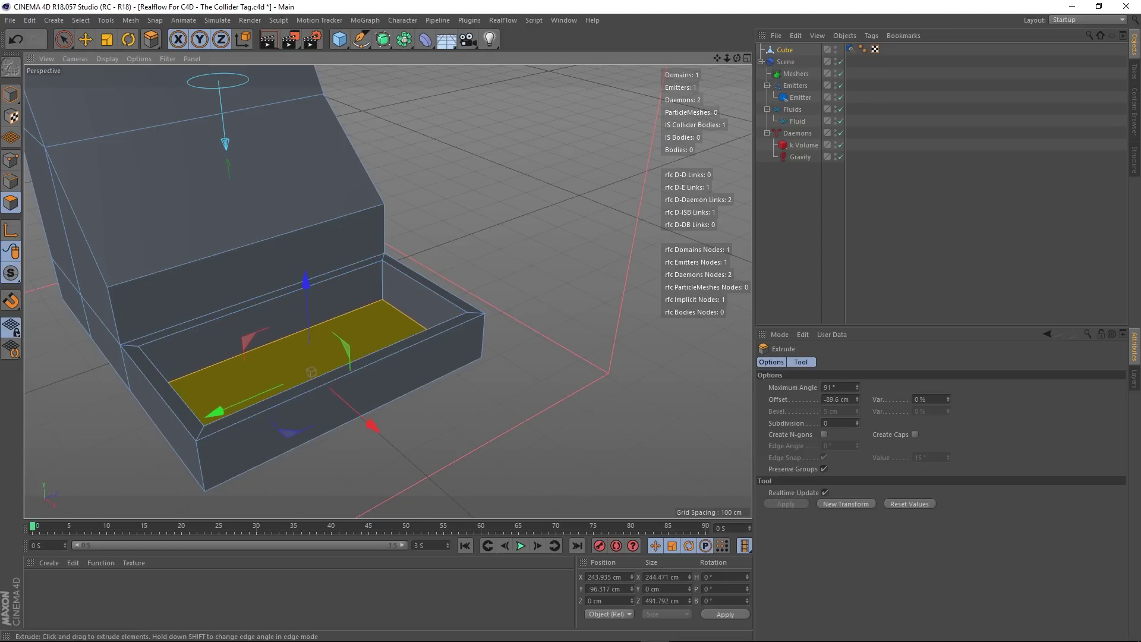
pyautogui.moveTo(517, 264); pyautogui.dragTo(530, 263)
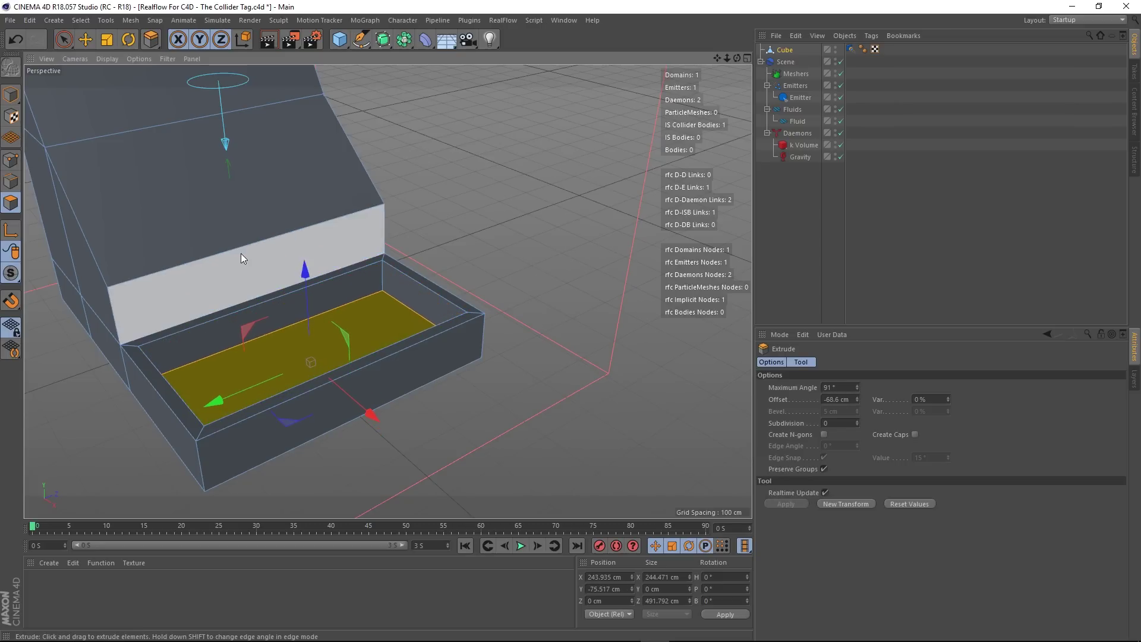
# - Select the lower sloped polygon above the basin and inset it by about 21.2 cm with Extrude Inner
pyautogui.scroll(-3, 240, 252)
pyautogui.moveTo(245, 245)
pyautogui.keyDown('alt'); pyautogui.mouseDown()
pyautogui.moveTo(284, 181)
pyautogui.moveTo(245, 244)
pyautogui.mouseUp(); pyautogui.keyUp('alt')
pyautogui.keyDown('alt'); pyautogui.moveTo(240, 213); pyautogui.dragTo(322, 237, button='middle'); pyautogui.keyUp('alt')
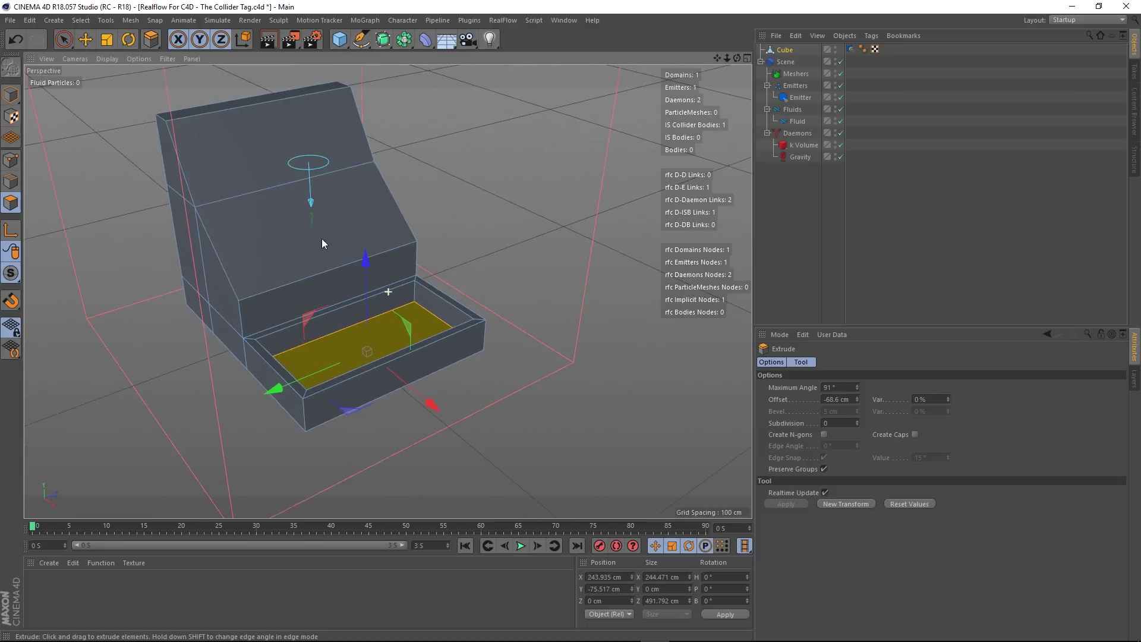
pyautogui.scroll(3, 321, 238)
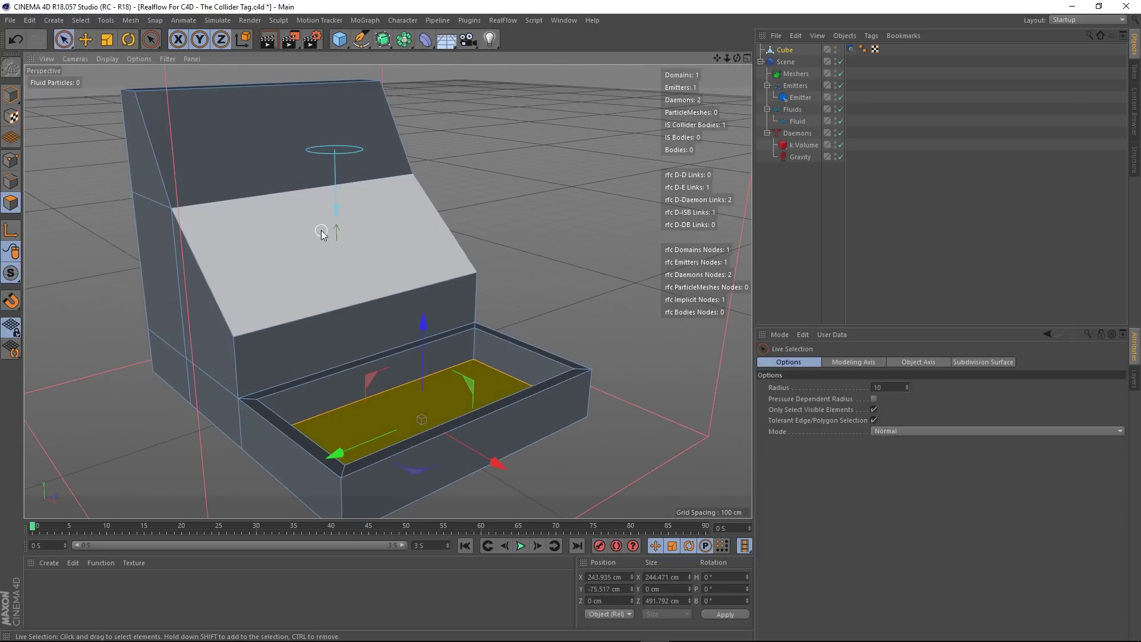
pyautogui.click(322, 233)
pyautogui.scroll(1, 543, 219)
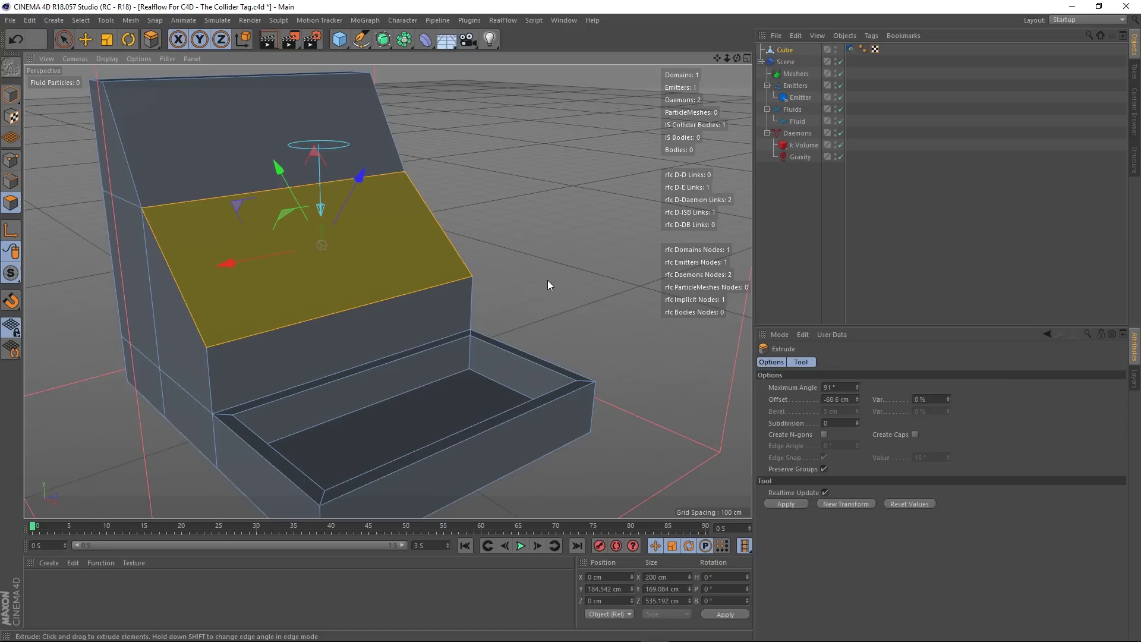
pyautogui.rightClick(548, 280)
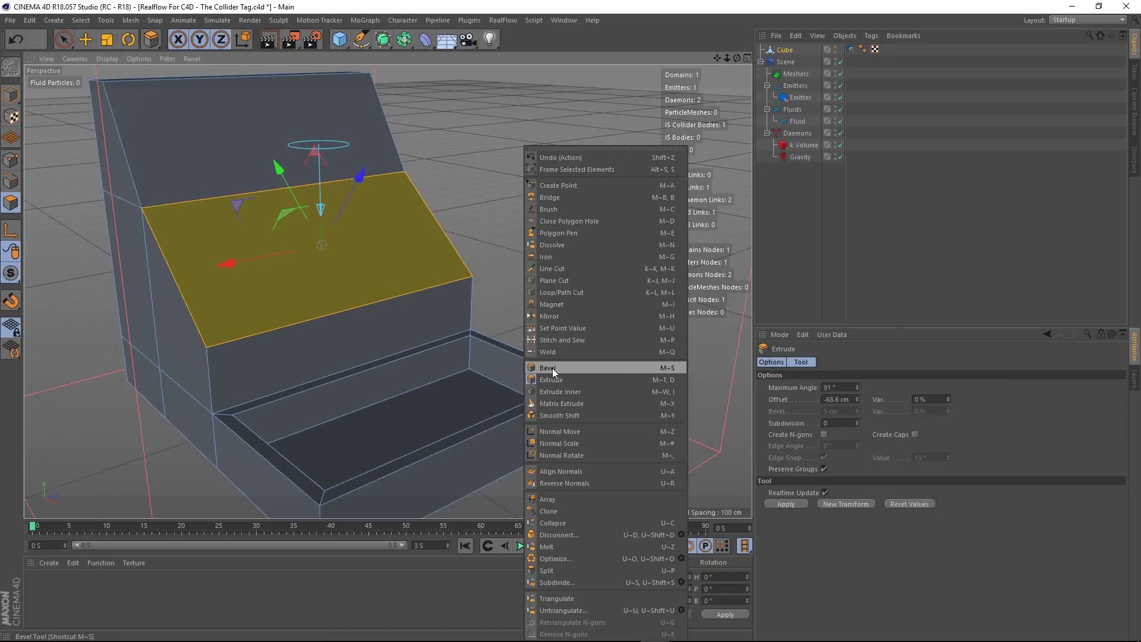
pyautogui.click(550, 392)
pyautogui.moveTo(541, 197); pyautogui.dragTo(580, 196)
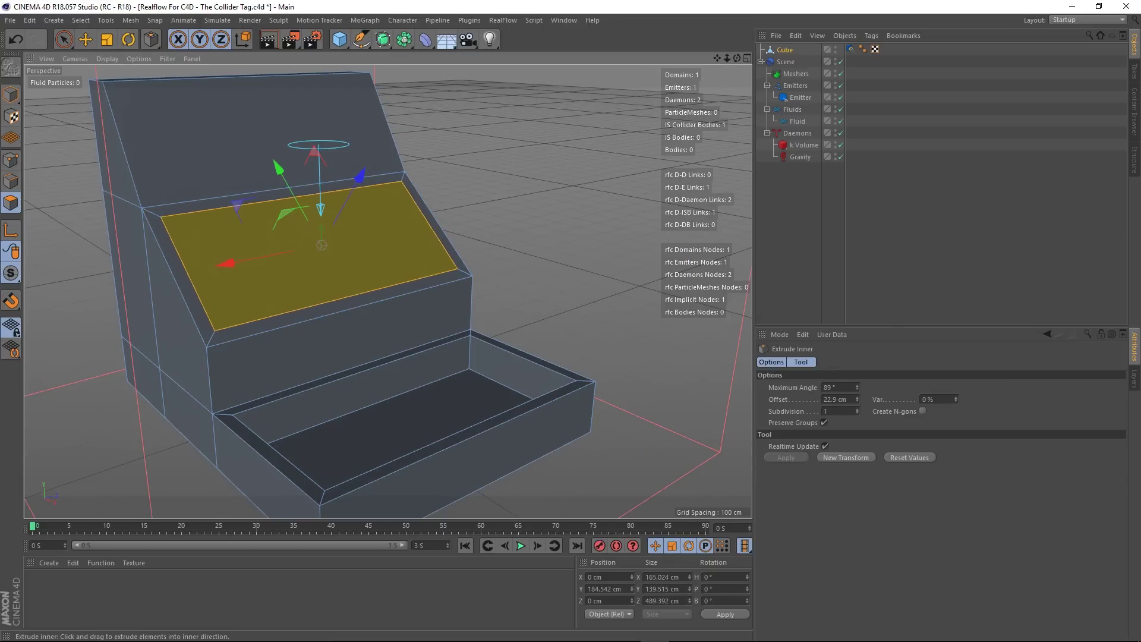
# - Extrude the inset slope polygon inward by about -48 cm to form a recessed channel
pyautogui.rightClick(565, 207)
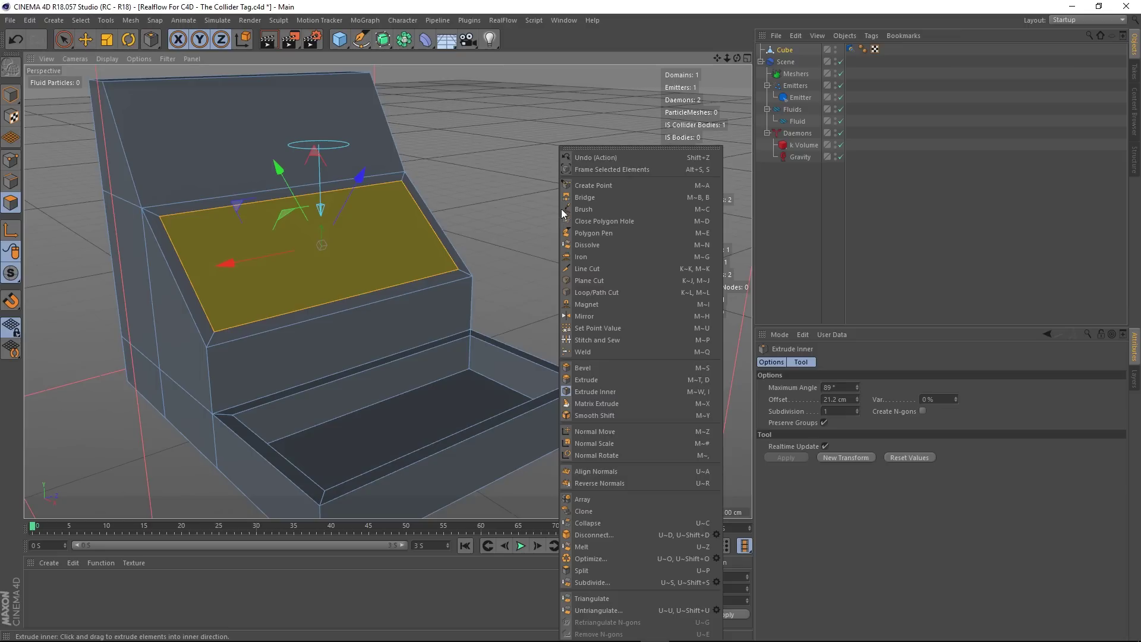
pyautogui.click(593, 380)
pyautogui.moveTo(546, 202); pyautogui.dragTo(463, 202)
# - Add seven evenly spaced horizontal loop cuts across the upper slope with Loop/Path Cut
pyautogui.keyDown('alt'); pyautogui.moveTo(101, 192); pyautogui.dragTo(290, 232); pyautogui.keyUp('alt')
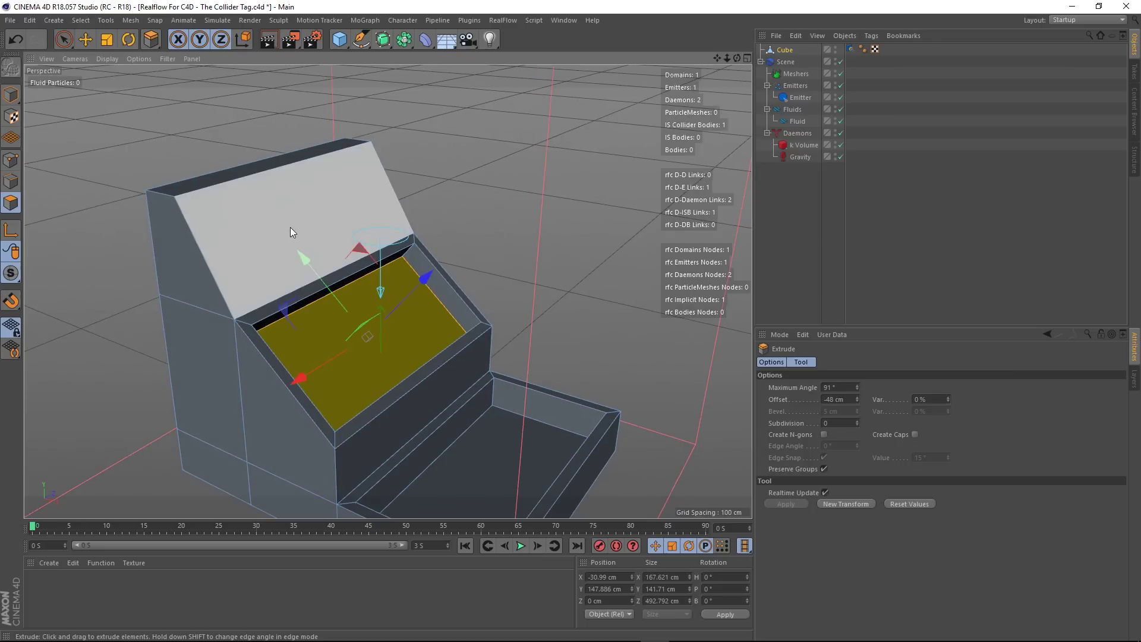
pyautogui.rightClick(530, 192)
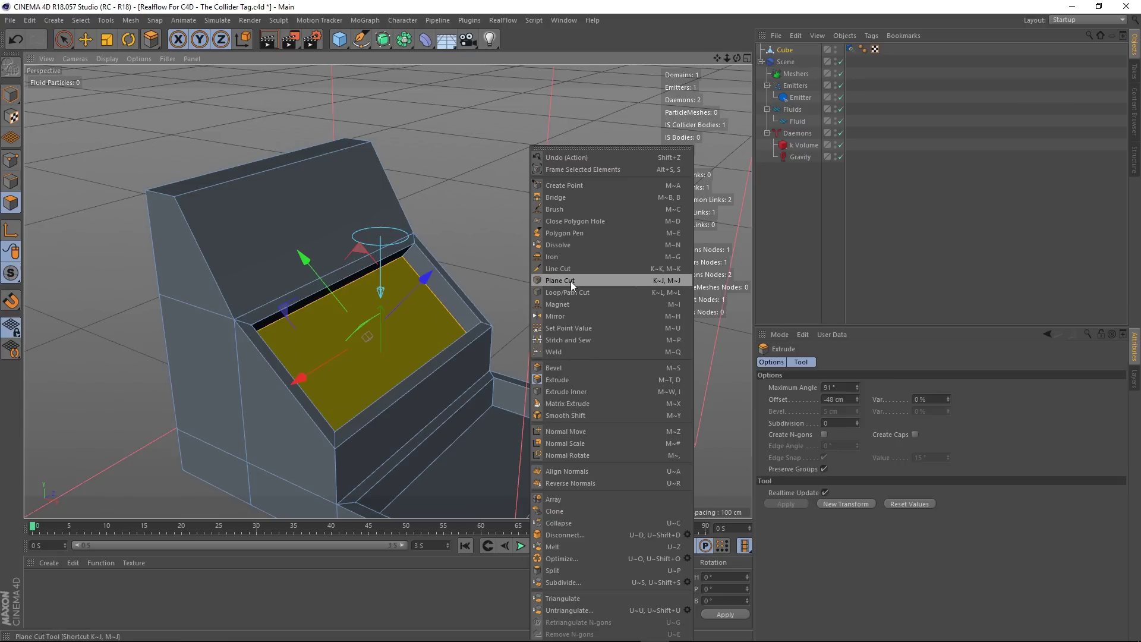
pyautogui.click(568, 292)
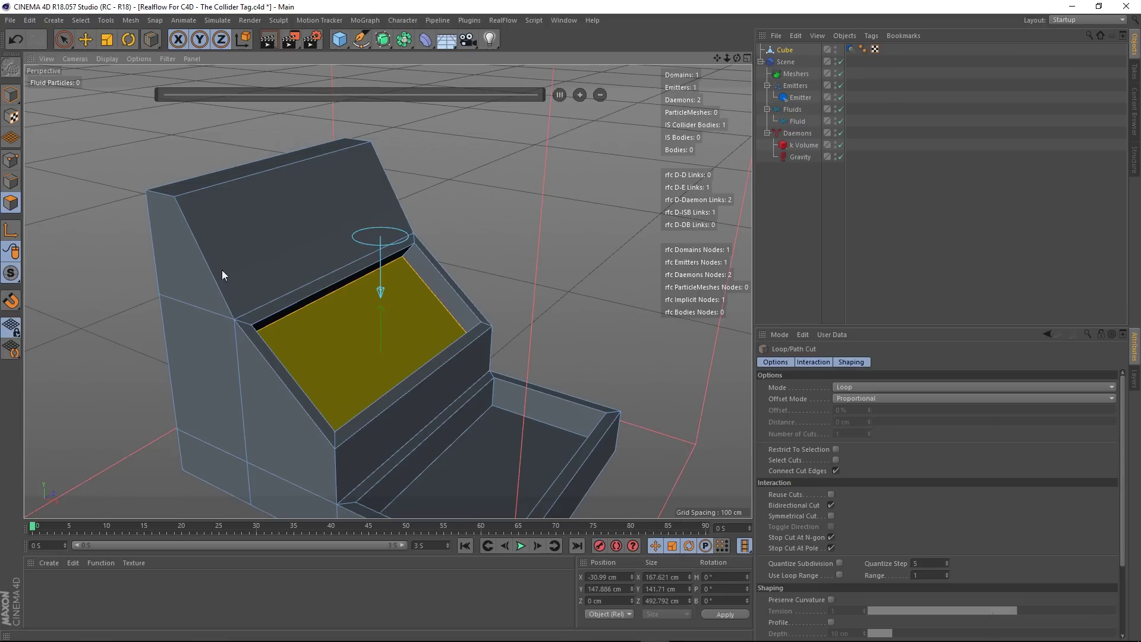
pyautogui.click(205, 265)
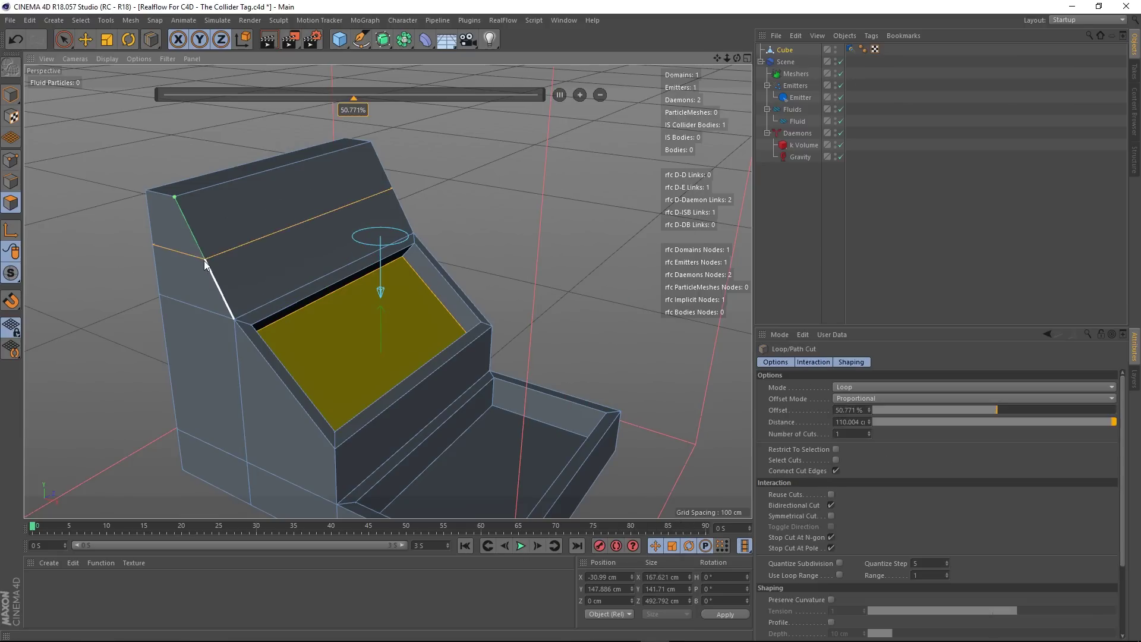
pyautogui.click(577, 95)
pyautogui.click(577, 95)
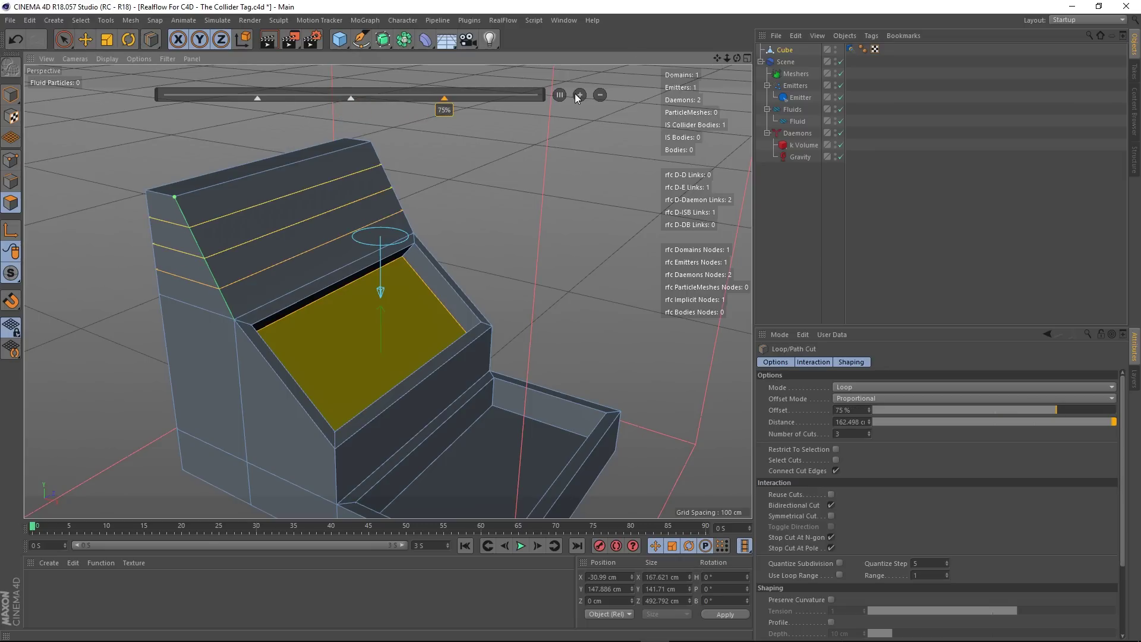
pyautogui.click(576, 95)
pyautogui.click(577, 95)
pyautogui.click(578, 95)
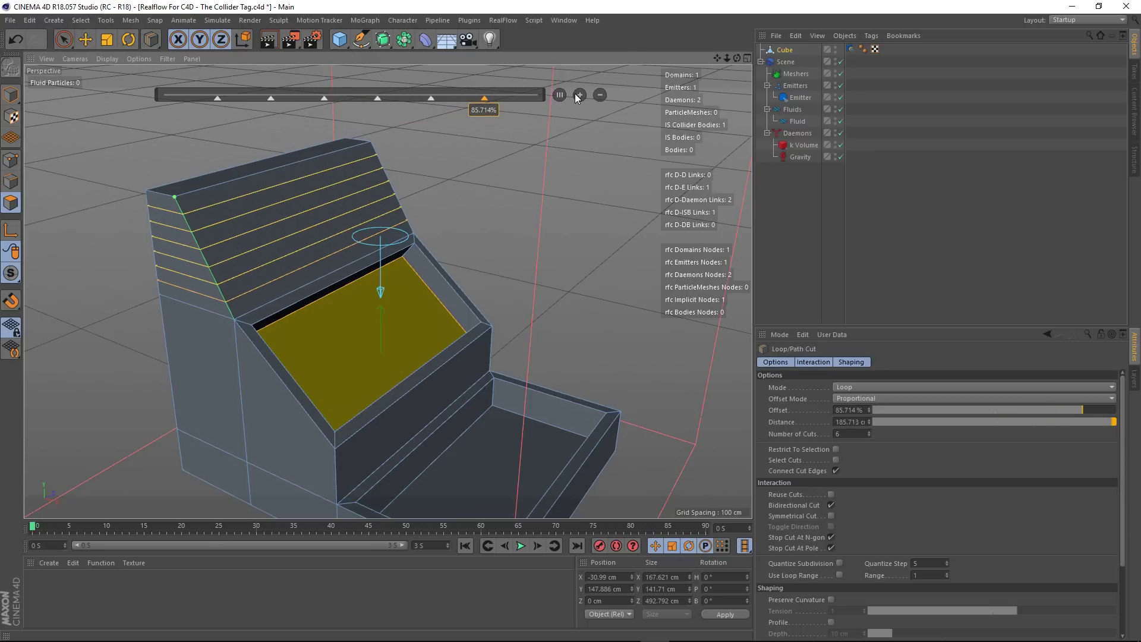
pyautogui.click(578, 95)
pyautogui.press('space')
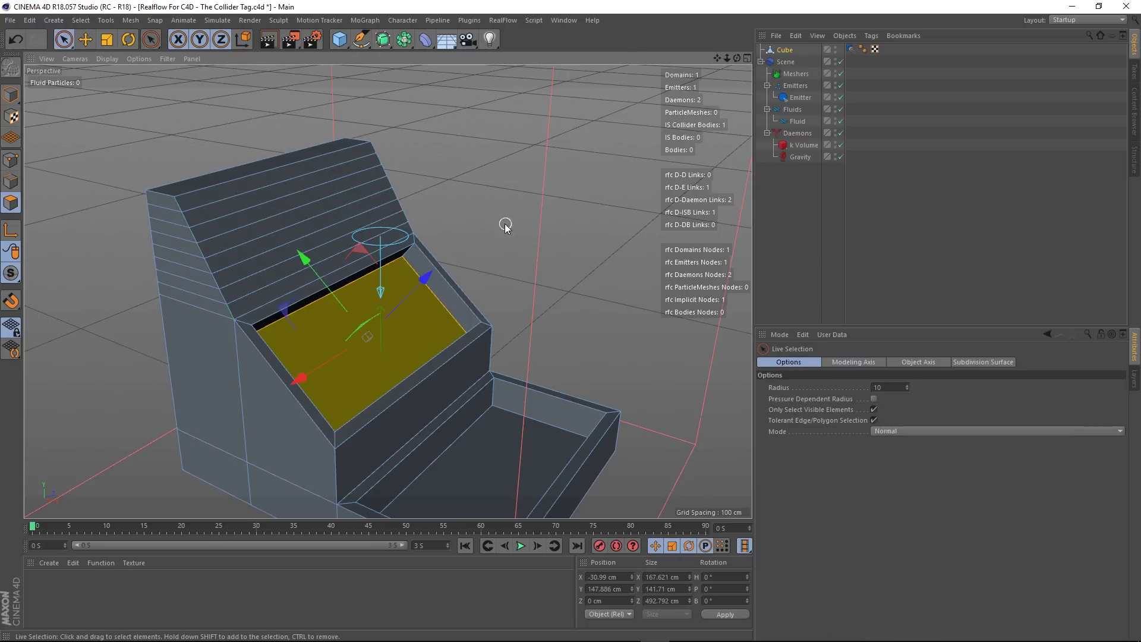
# - Select every second new edge on the upper slope and move them about 17 cm outward along X and 5 cm up, forming stairs
pyautogui.scroll(2, 211, 203)
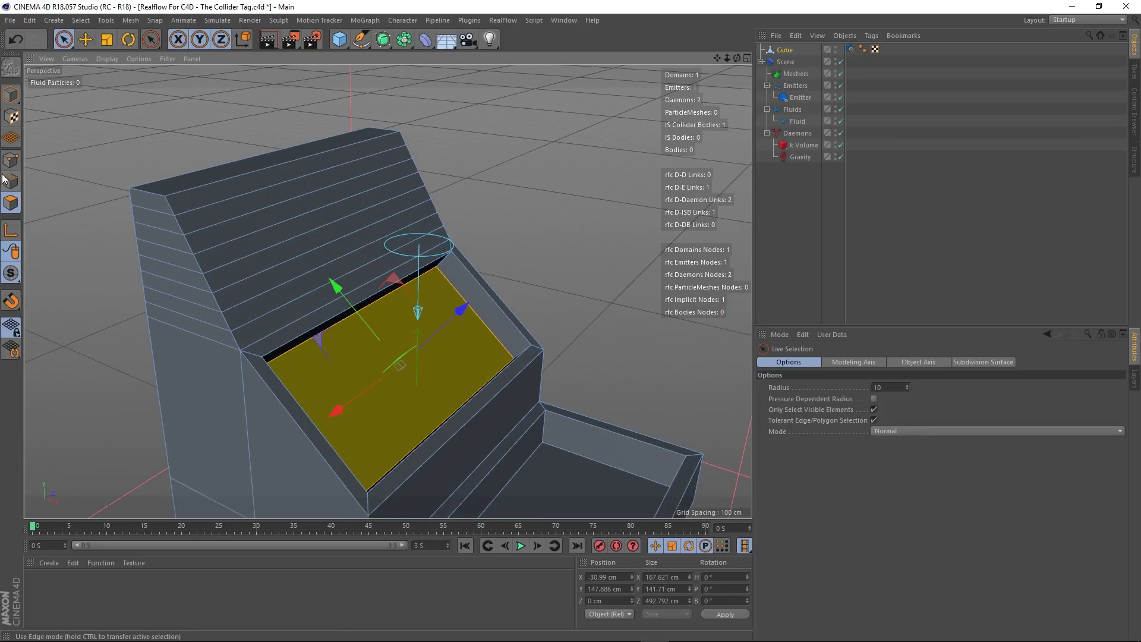
pyautogui.click(11, 181)
pyautogui.click(222, 204)
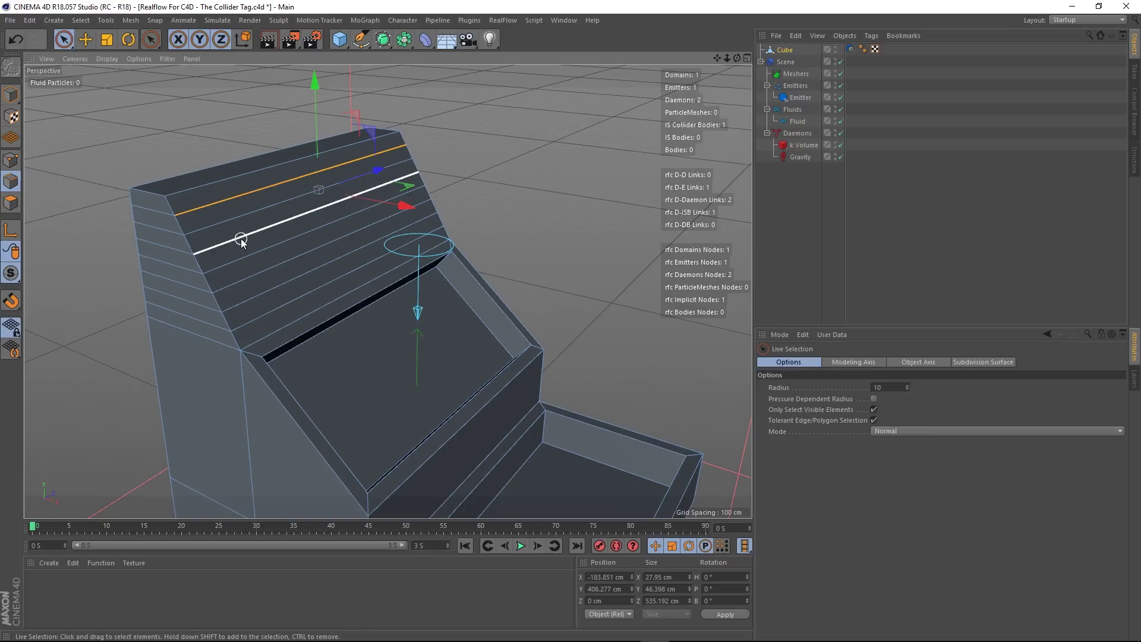
pyautogui.keyDown('shift'); pyautogui.click(257, 286); pyautogui.keyUp('shift')
pyautogui.keyDown('shift'); pyautogui.click(273, 317); pyautogui.keyUp('shift')
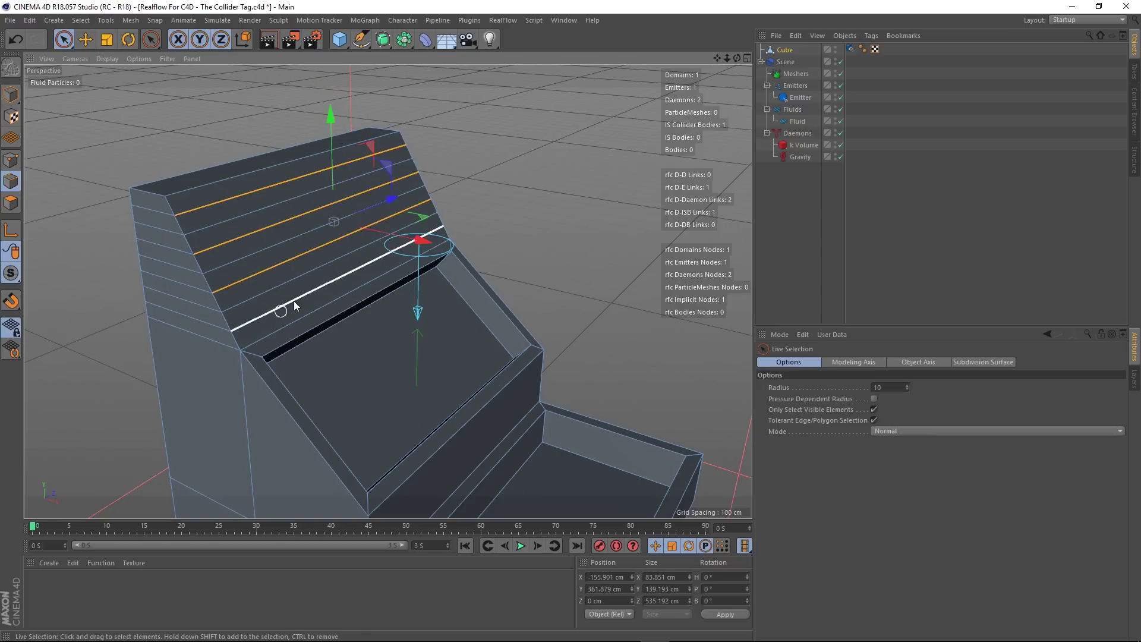
pyautogui.keyDown('alt'); pyautogui.moveTo(439, 250); pyautogui.dragTo(356, 270); pyautogui.keyUp('alt')
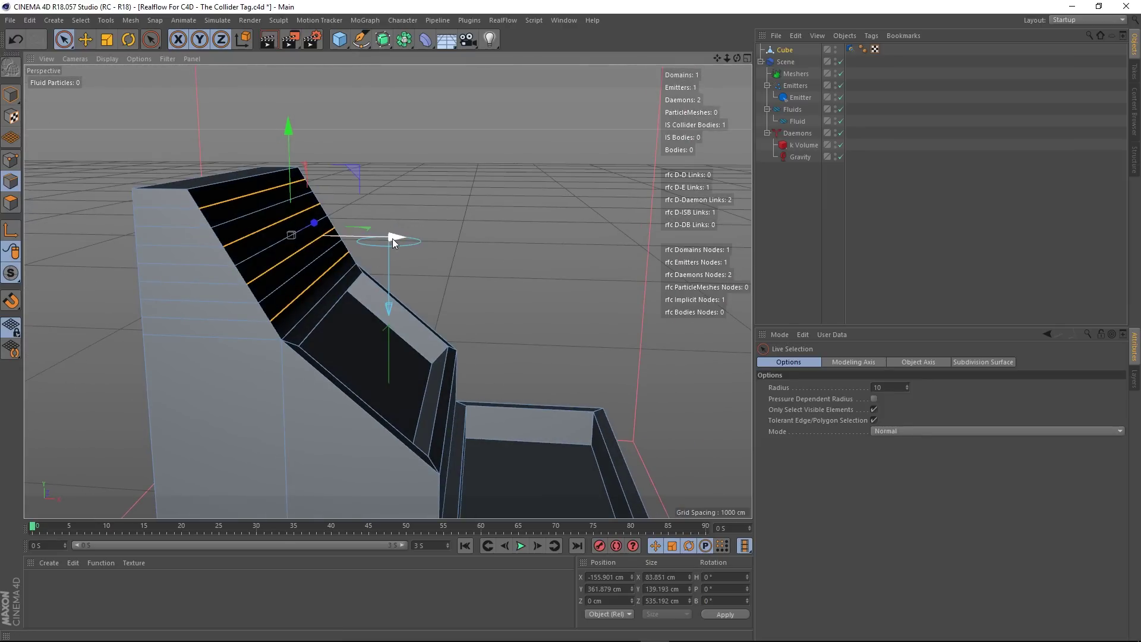
pyautogui.moveTo(393, 238); pyautogui.dragTo(405, 237)
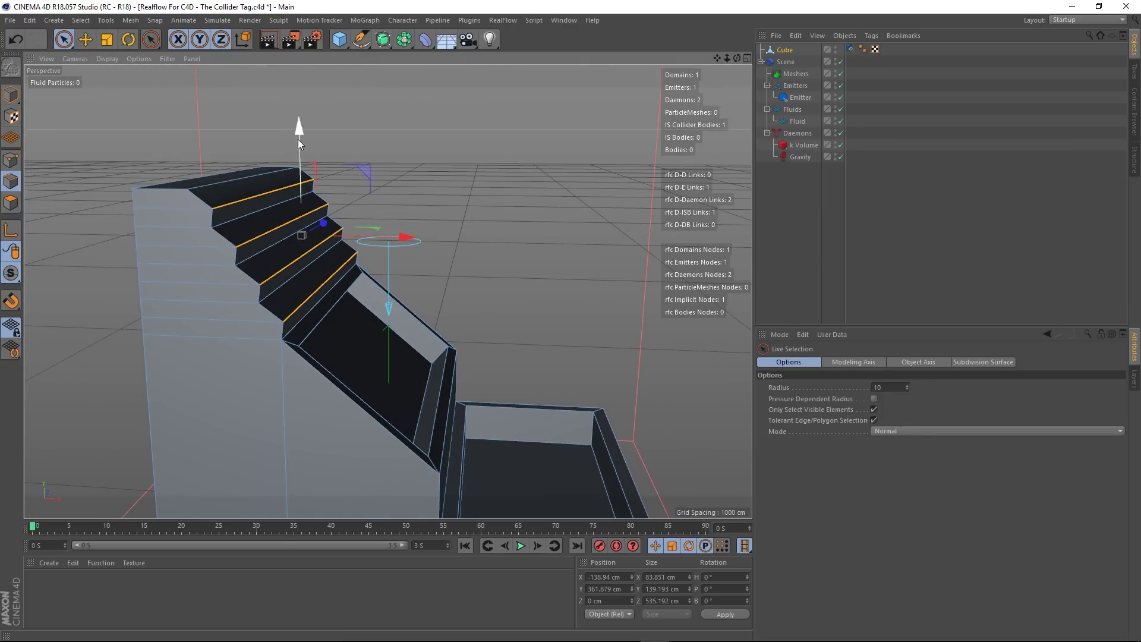
pyautogui.moveTo(298, 139); pyautogui.dragTo(297, 136)
pyautogui.keyDown('alt'); pyautogui.moveTo(272, 265); pyautogui.dragTo(224, 305); pyautogui.keyUp('alt')
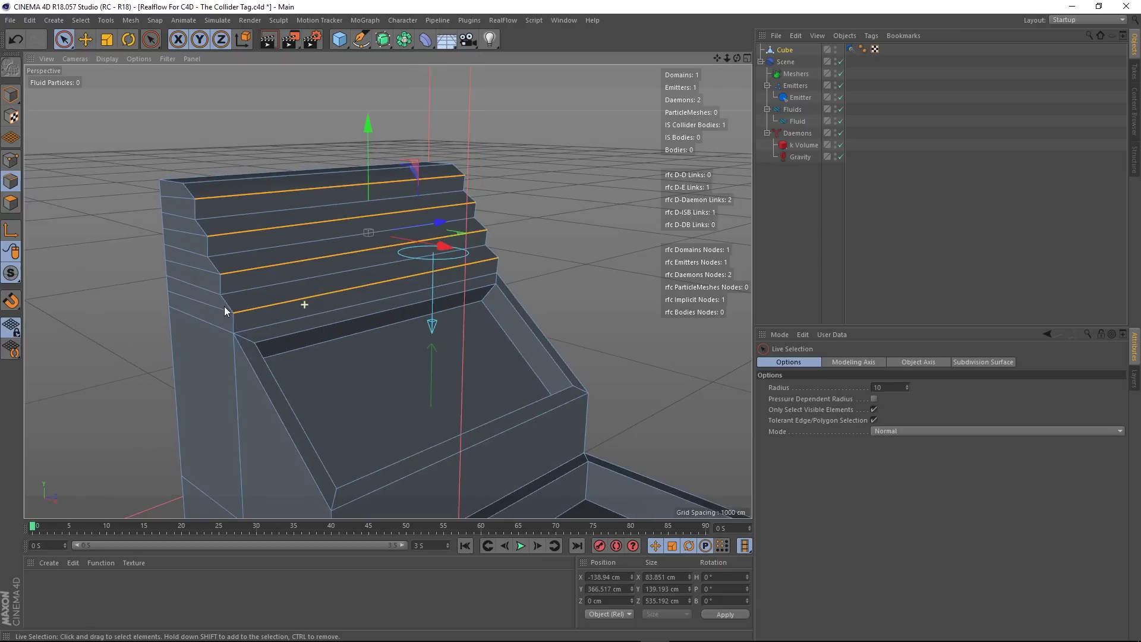
pyautogui.click(603, 299)
# - Hide the k Volume boundary in the viewport and return to Model mode
pyautogui.keyDown('alt'); pyautogui.moveTo(313, 369); pyautogui.dragTo(285, 262, button='middle'); pyautogui.keyUp('alt')
pyautogui.scroll(-5, 285, 263)
pyautogui.keyDown('alt'); pyautogui.moveTo(396, 307); pyautogui.dragTo(367, 291); pyautogui.keyUp('alt')
pyautogui.scroll(3, 348, 286)
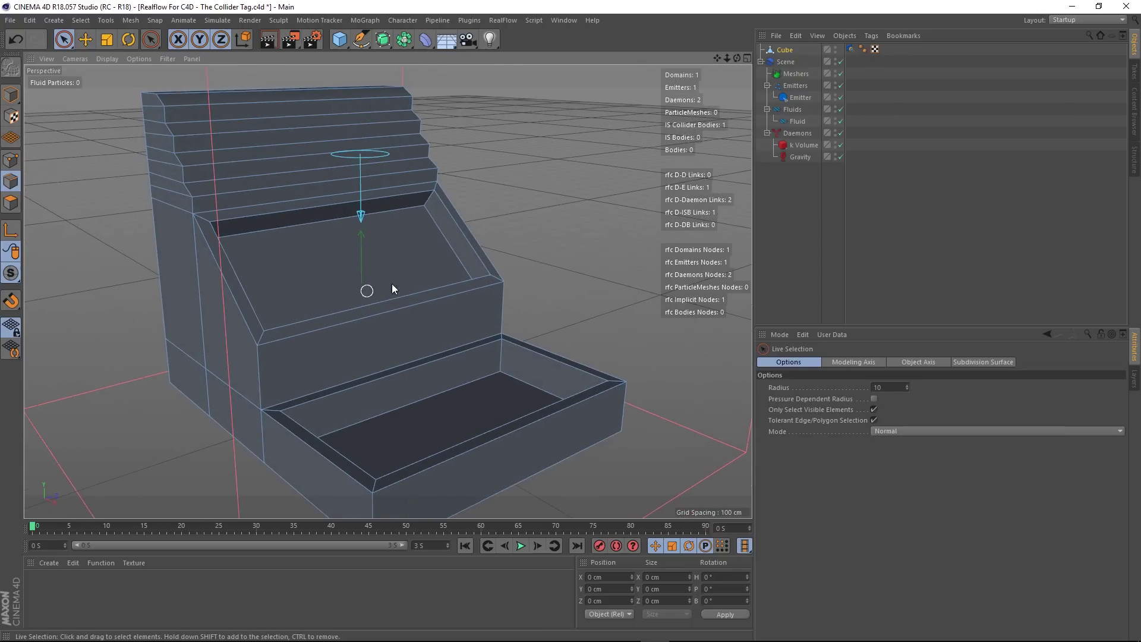
pyautogui.click(835, 142)
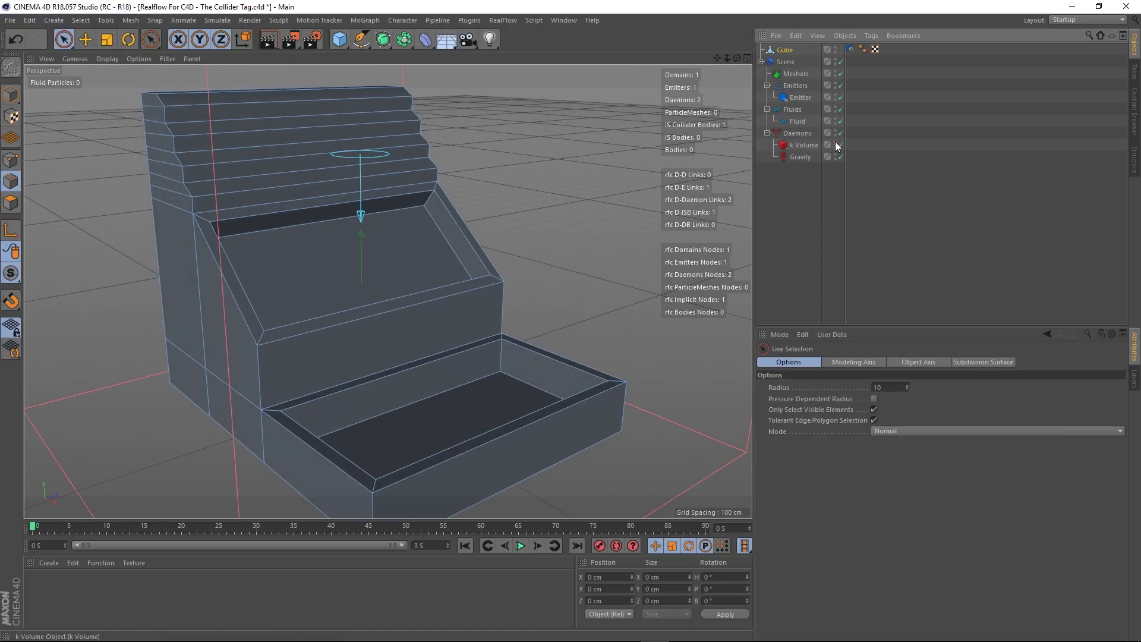
pyautogui.click(835, 142)
pyautogui.scroll(-4, 408, 215)
pyautogui.keyDown('alt'); pyautogui.moveTo(313, 277); pyautogui.dragTo(298, 206); pyautogui.keyUp('alt')
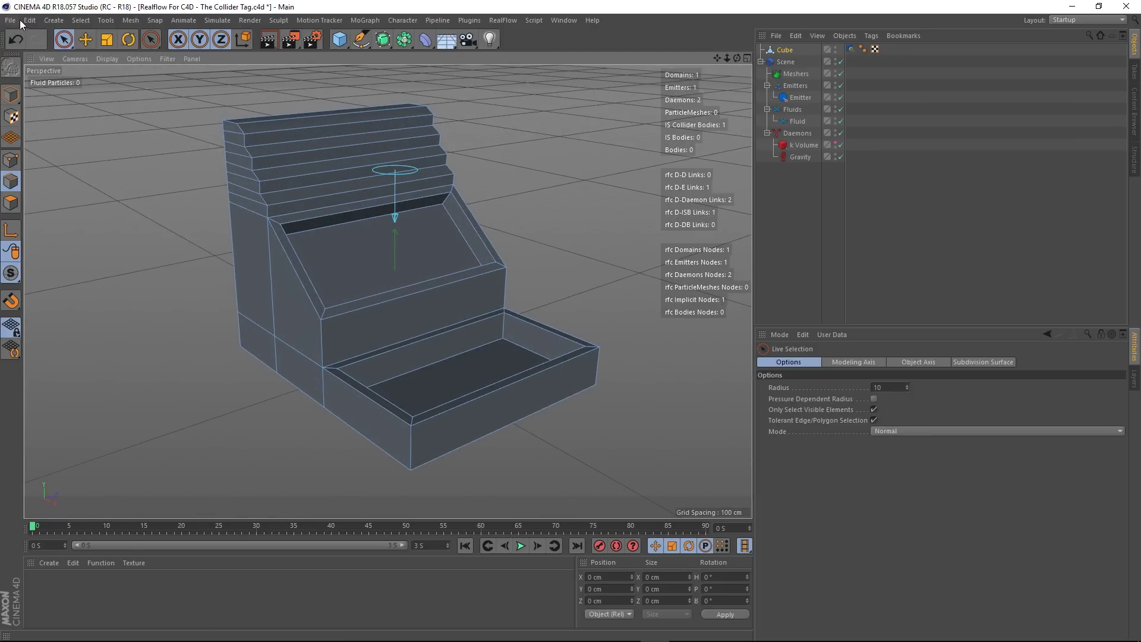
pyautogui.click(9, 96)
pyautogui.scroll(4, 357, 255)
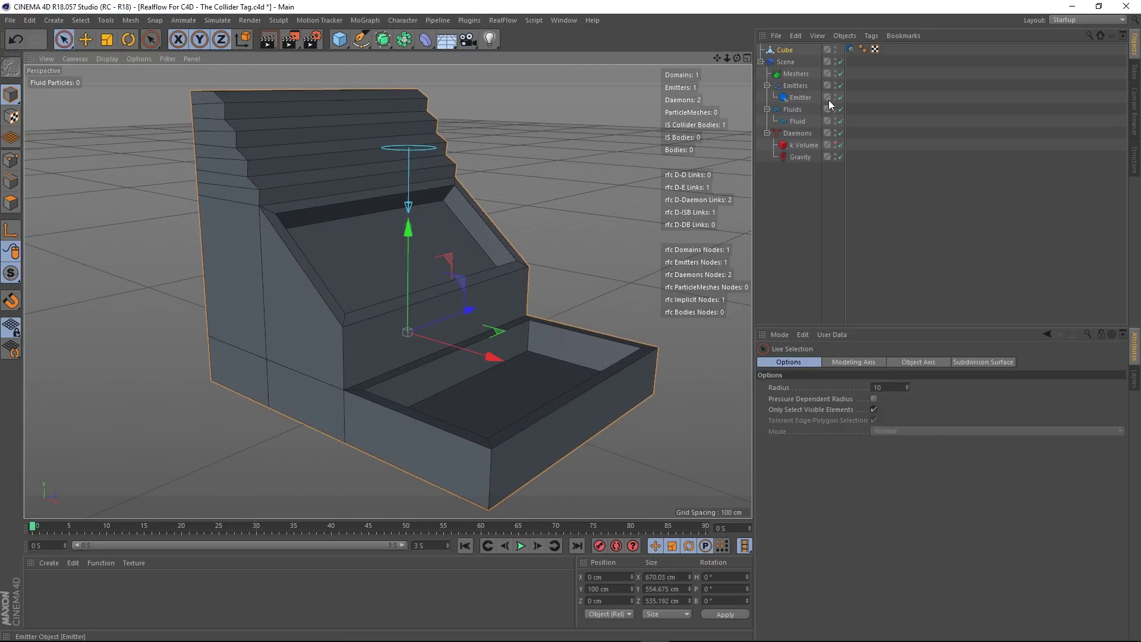
# - Select the fluid emitter and rotate it about 60° in bank so it points toward the stairs
pyautogui.click(800, 98)
pyautogui.moveTo(359, 183)
pyautogui.keyDown('alt'); pyautogui.mouseDown()
pyautogui.moveTo(341, 201)
pyautogui.moveTo(469, 184)
pyautogui.moveTo(327, 220)
pyautogui.moveTo(350, 214)
pyautogui.moveTo(344, 190)
pyautogui.mouseUp(); pyautogui.keyUp('alt')
pyautogui.click(129, 40)
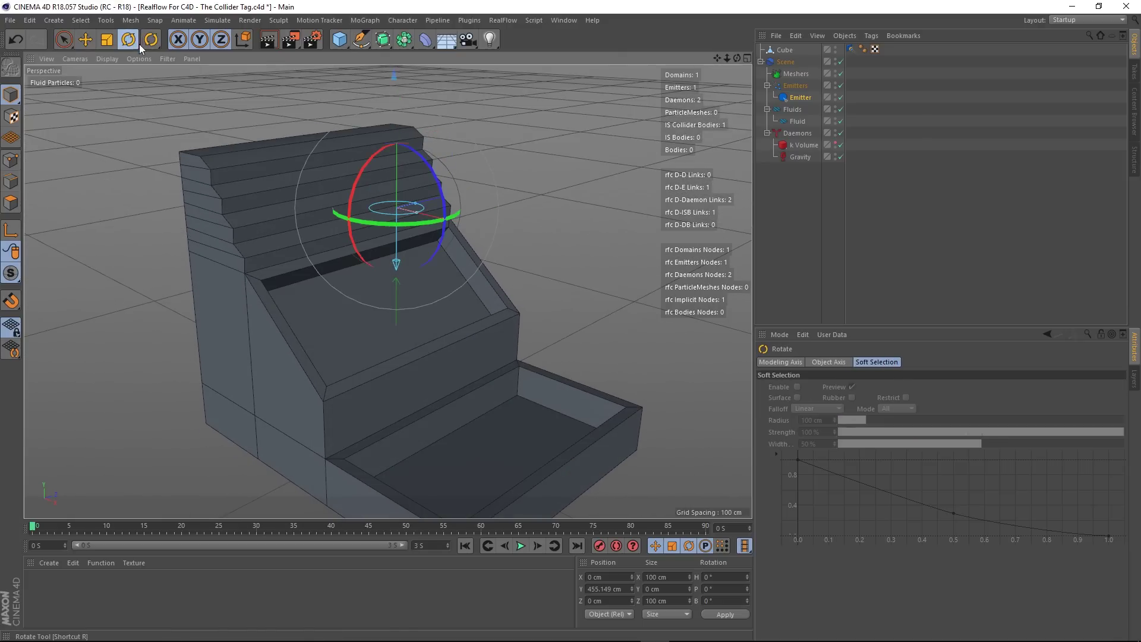
pyautogui.moveTo(435, 177); pyautogui.dragTo(436, 240)
# - Move the tilted emitter along its own X axis, up toward the top of the stairs
pyautogui.keyDown('alt'); pyautogui.moveTo(318, 258); pyautogui.dragTo(404, 219); pyautogui.keyUp('alt')
pyautogui.press('e')
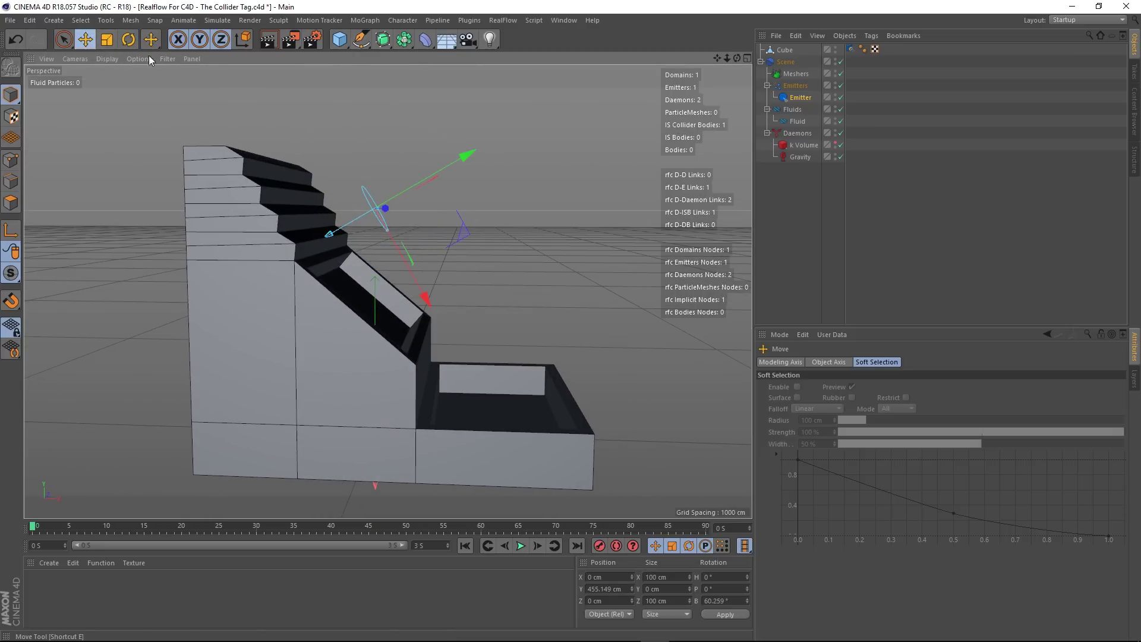
pyautogui.moveTo(426, 302); pyautogui.dragTo(399, 252)
# - Deselect the emitter and play the simulation, checking from the front and the side how the fluid runs down the stairs
pyautogui.keyDown('alt'); pyautogui.moveTo(267, 190); pyautogui.dragTo(334, 268); pyautogui.keyUp('alt')
pyautogui.click(795, 244)
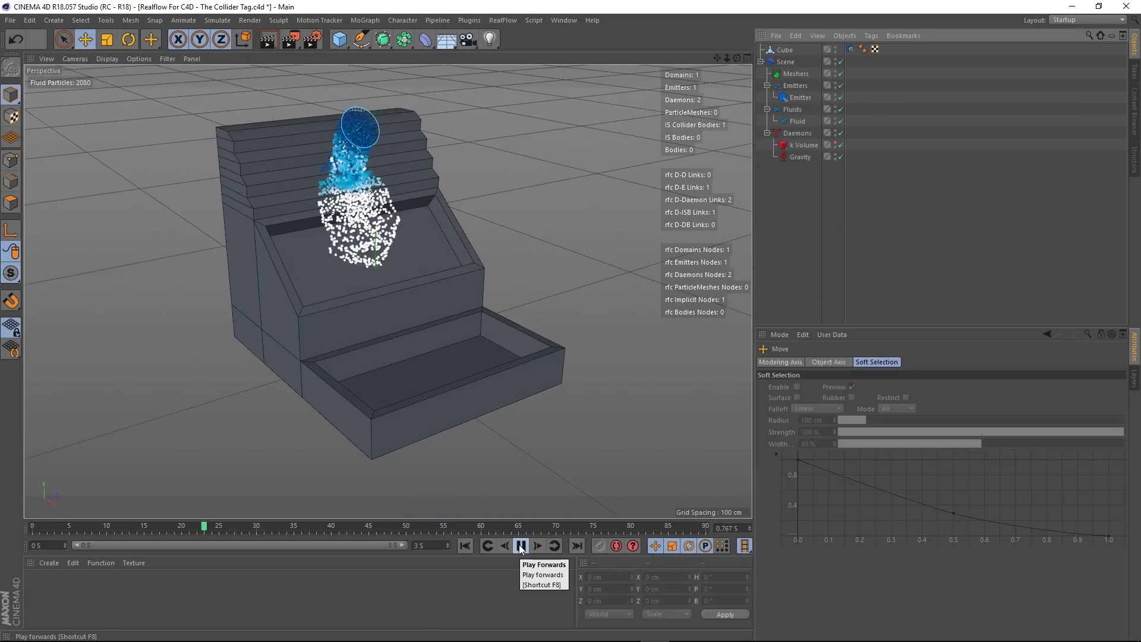
pyautogui.keyDown('alt'); pyautogui.moveTo(457, 477); pyautogui.dragTo(500, 366); pyautogui.keyUp('alt')
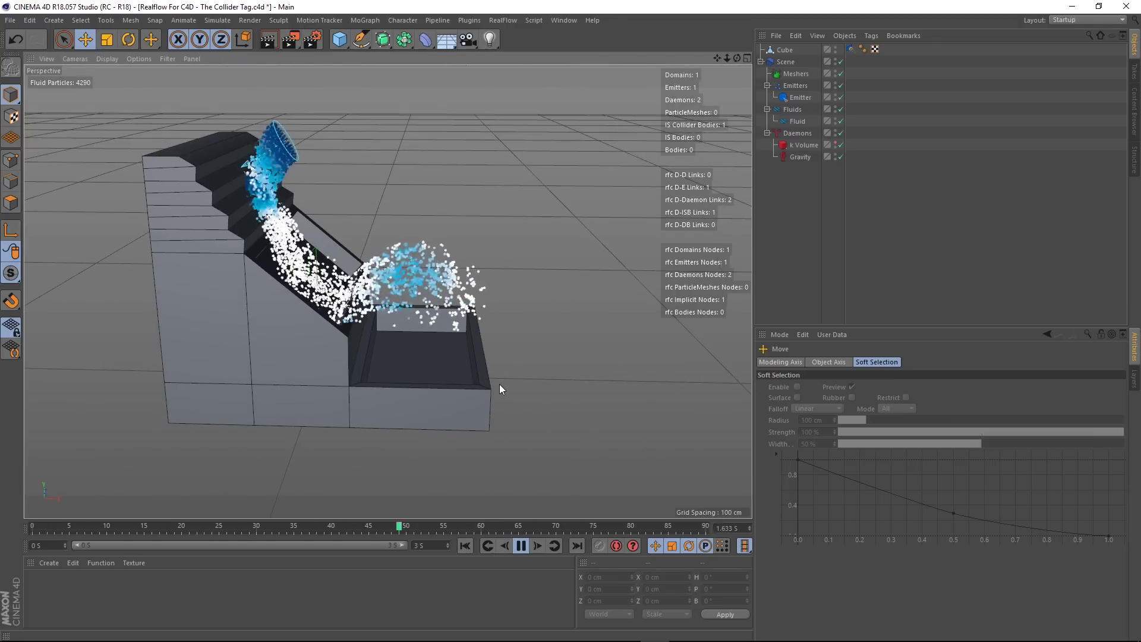
pyautogui.click(520, 547)
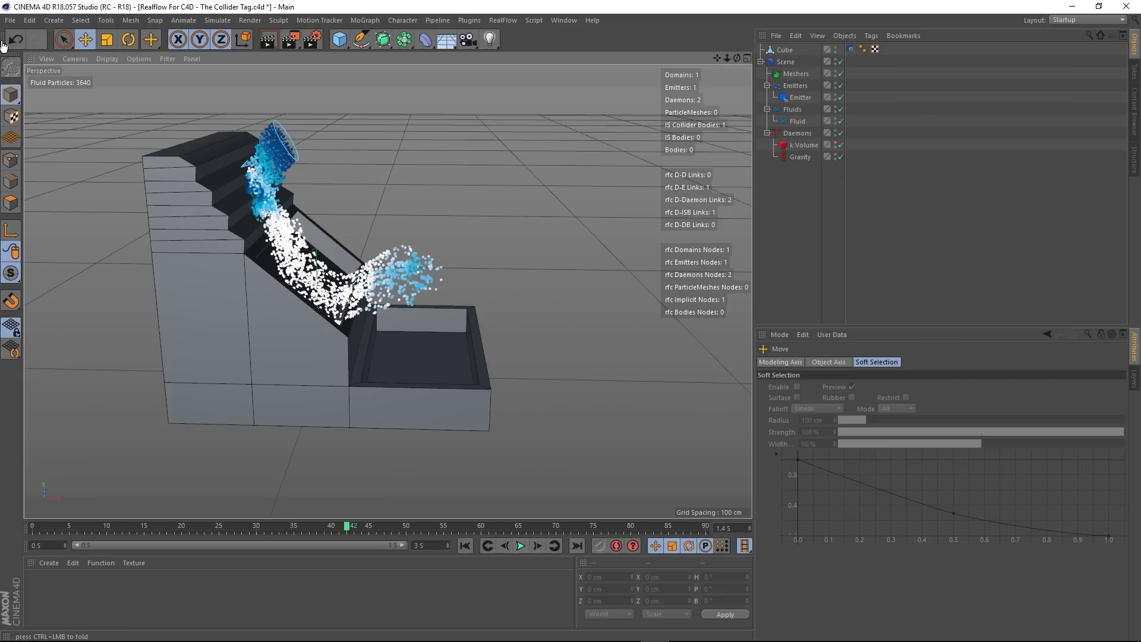
# - Select the inner rim corner point of the upper basin on the cube with Live Selection in Point mode and inspect it closely
pyautogui.click(784, 52)
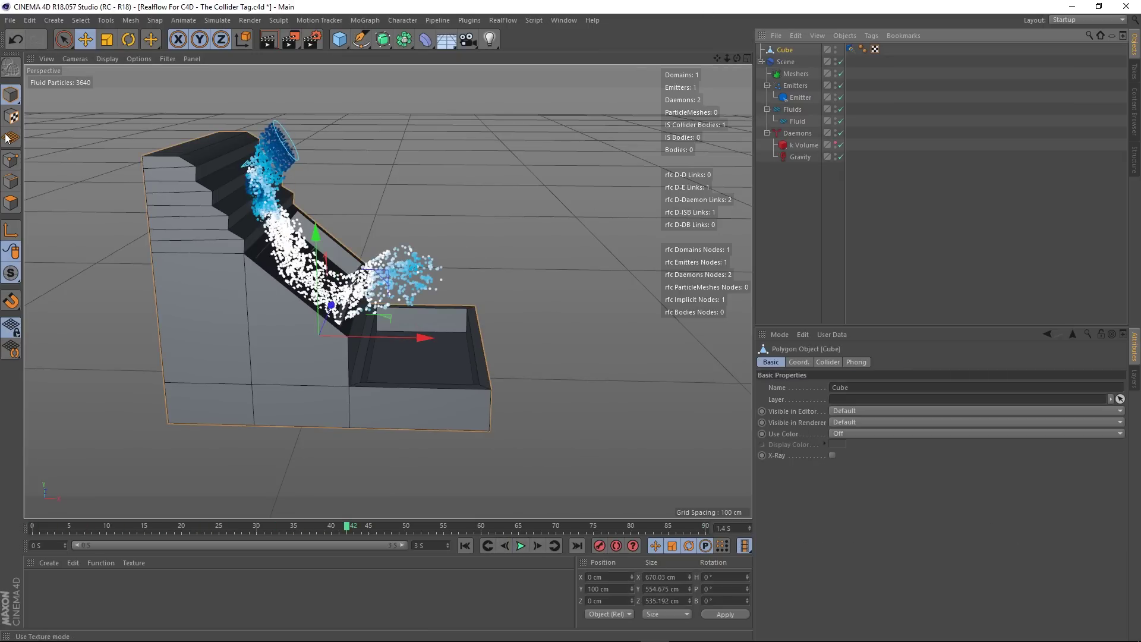
pyautogui.click(11, 158)
pyautogui.scroll(10, 344, 312)
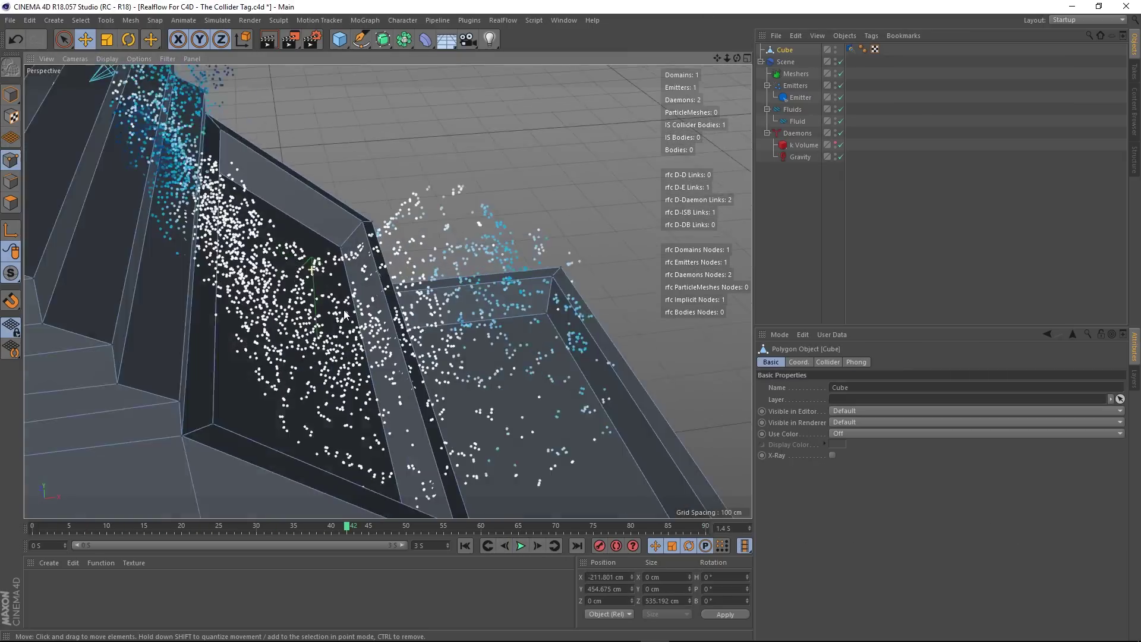
pyautogui.click(64, 40)
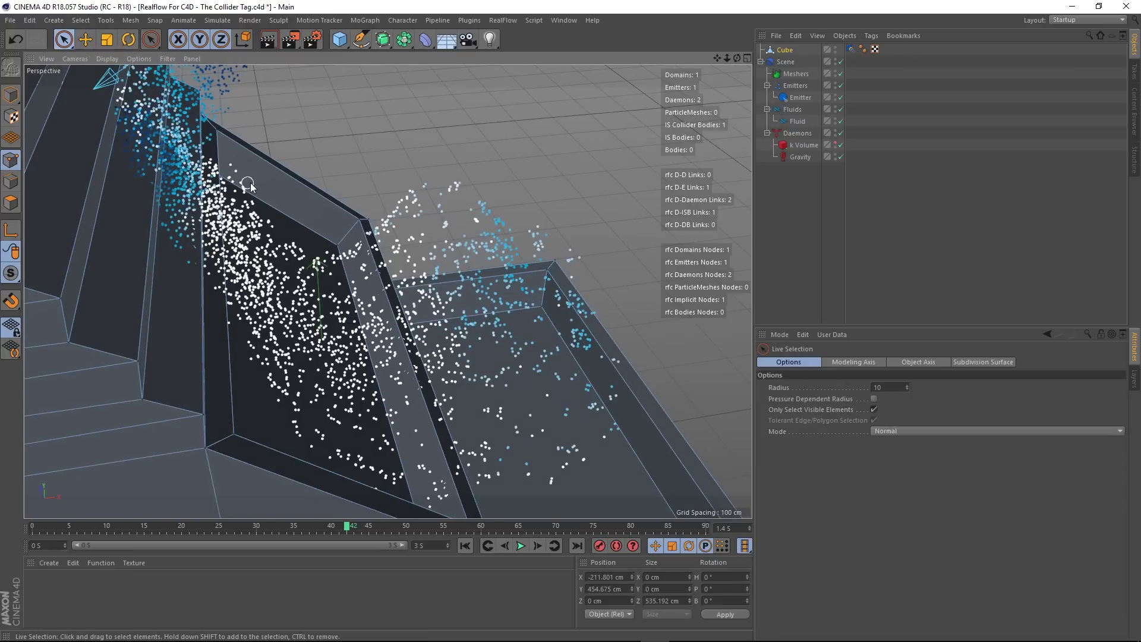
pyautogui.click(337, 245)
pyautogui.scroll(-5, 321, 256)
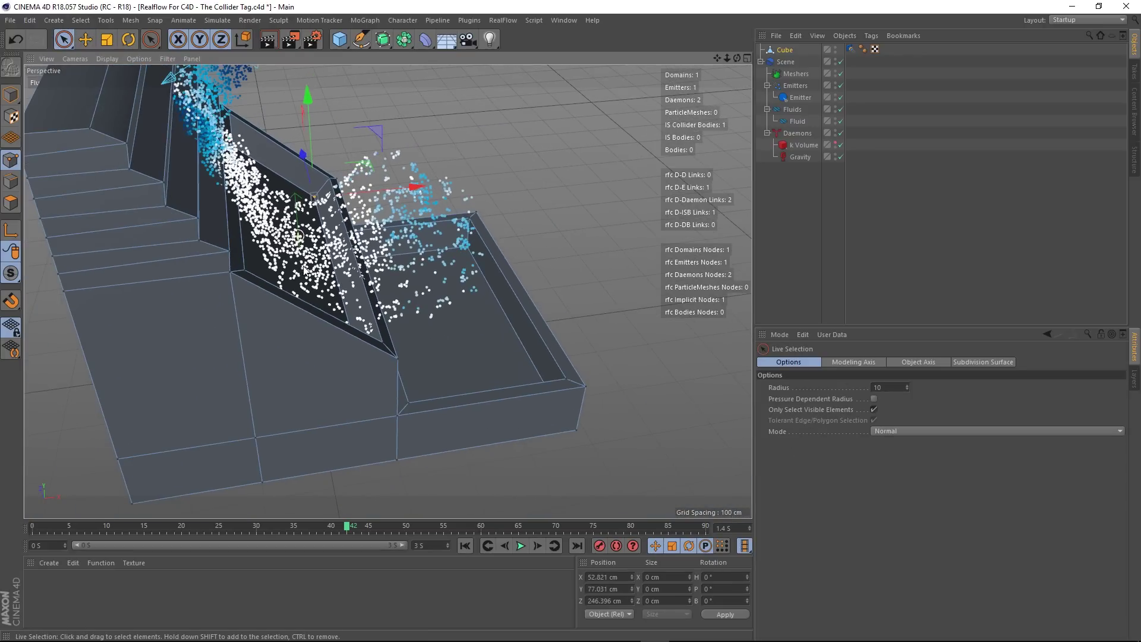
pyautogui.keyDown('alt'); pyautogui.moveTo(306, 292); pyautogui.dragTo(450, 303); pyautogui.keyUp('alt')
pyautogui.keyDown('alt'); pyautogui.moveTo(395, 241); pyautogui.dragTo(408, 204); pyautogui.keyUp('alt')
pyautogui.scroll(6, 397, 241)
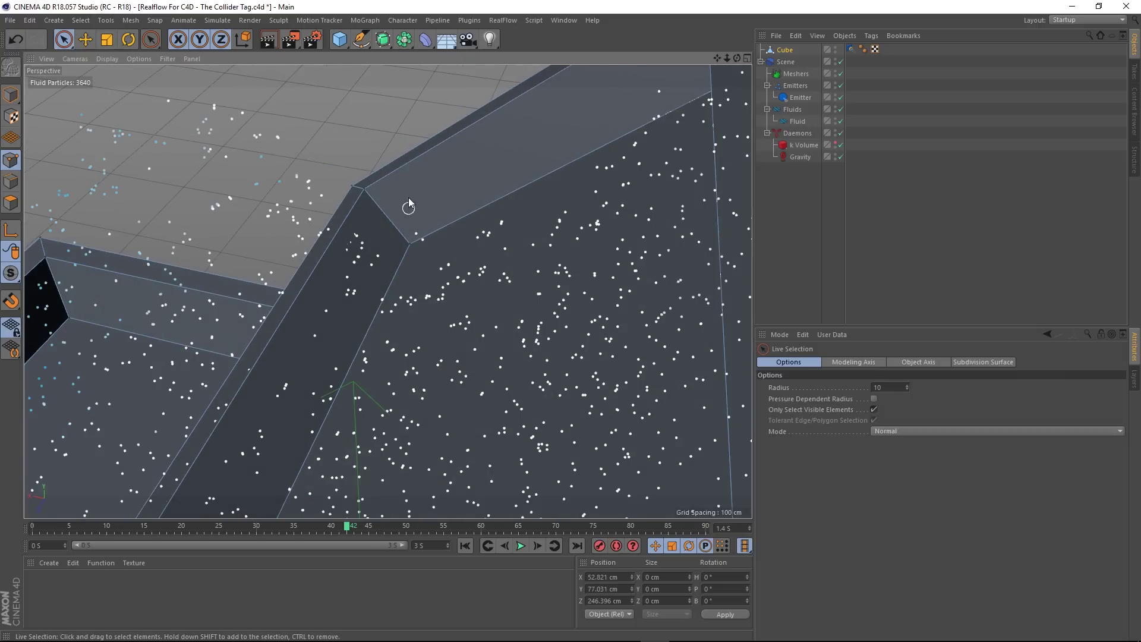
# - Try to sew the upper basin's rim corner points together with Stitch and Sew, and clear the point selection
pyautogui.rightClick(232, 132)
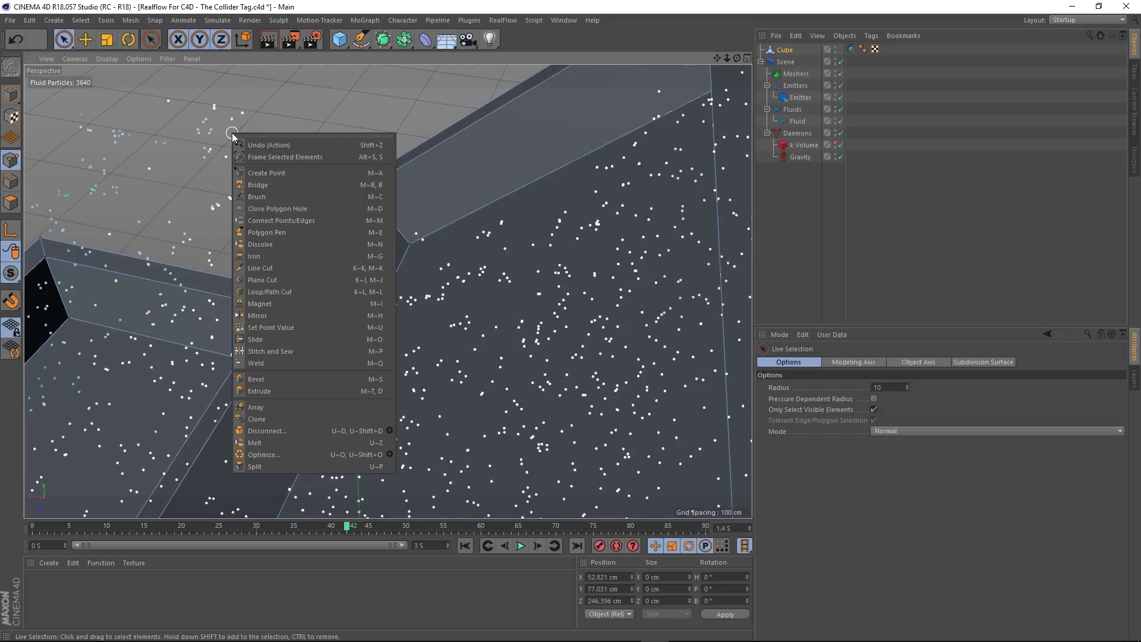
pyautogui.click(270, 351)
pyautogui.keyDown('alt'); pyautogui.moveTo(371, 200); pyautogui.dragTo(247, 221); pyautogui.keyUp('alt')
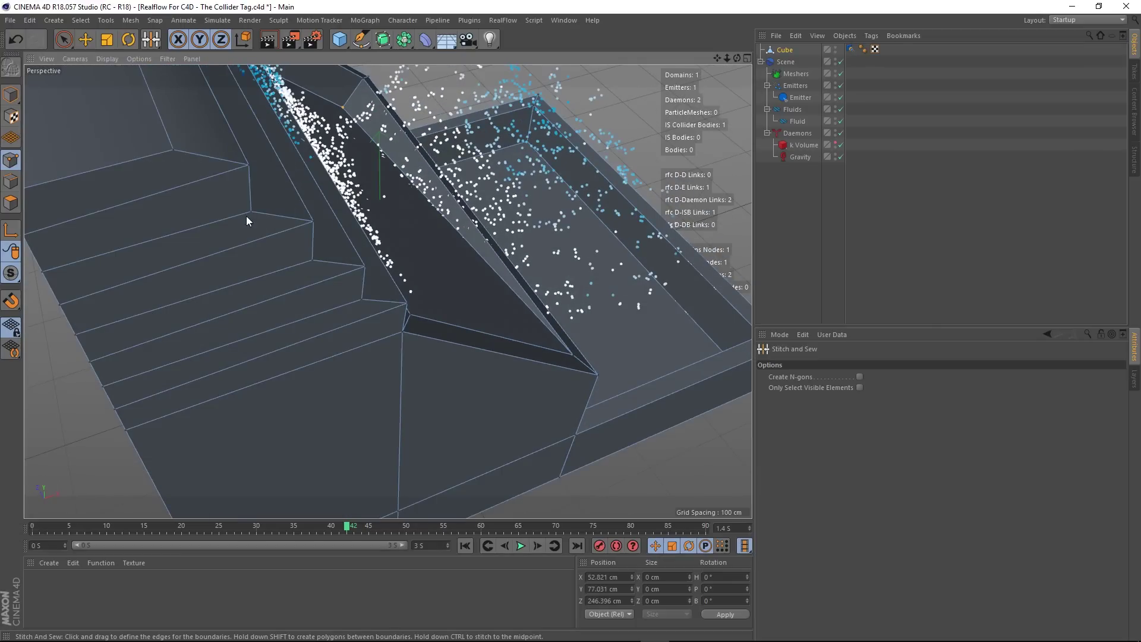
pyautogui.keyDown('alt'); pyautogui.moveTo(323, 129); pyautogui.dragTo(313, 263); pyautogui.keyUp('alt')
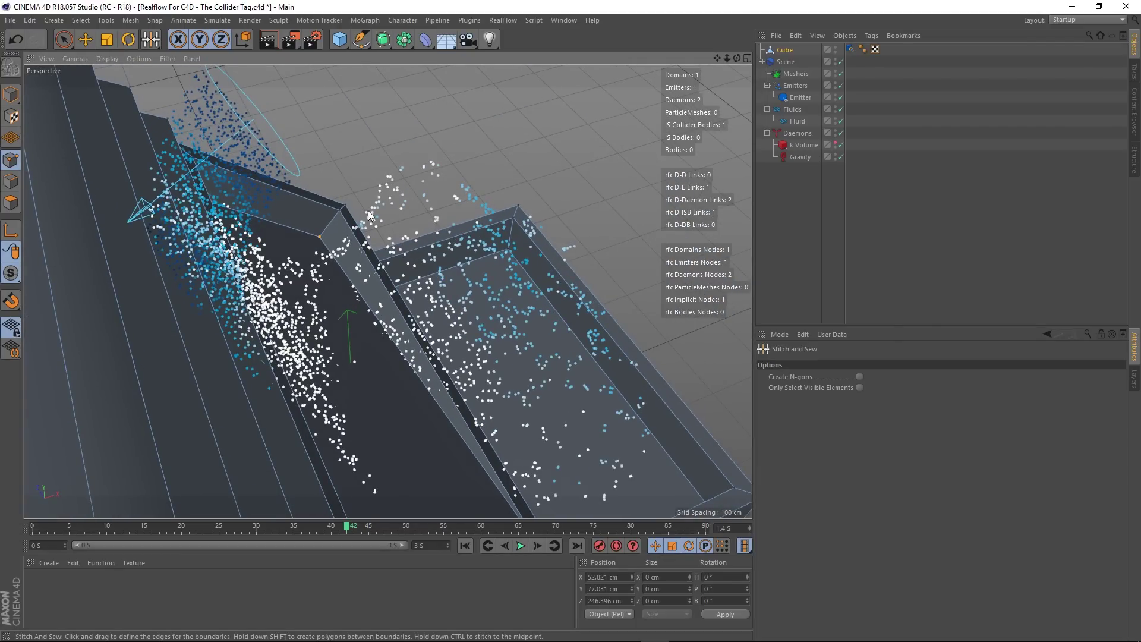
pyautogui.press('space')
pyautogui.click(331, 133)
pyautogui.press('space')
pyautogui.keyDown('alt'); pyautogui.moveTo(343, 218); pyautogui.dragTo(332, 309, button='right'); pyautogui.keyUp('alt')
pyautogui.keyDown('alt'); pyautogui.moveTo(336, 309); pyautogui.dragTo(219, 248); pyautogui.keyUp('alt')
# - Replay the simulation from the first frame and examine from several angles how the fluid runs down the stairs
pyautogui.click(465, 545)
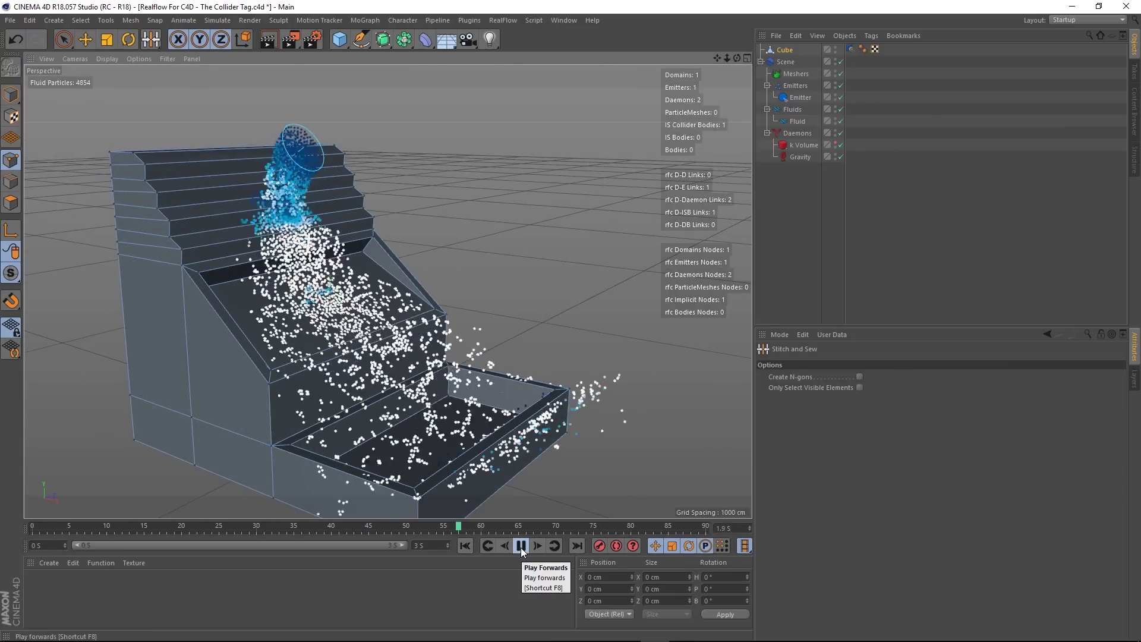
pyautogui.keyDown('alt'); pyautogui.moveTo(400, 435); pyautogui.dragTo(480, 430); pyautogui.keyUp('alt')
pyautogui.keyDown('alt'); pyautogui.moveTo(480, 430); pyautogui.dragTo(382, 348, button='middle'); pyautogui.keyUp('alt')
pyautogui.keyDown('alt'); pyautogui.moveTo(382, 348); pyautogui.dragTo(292, 358); pyautogui.keyUp('alt')
pyautogui.keyDown('alt'); pyautogui.moveTo(293, 359); pyautogui.dragTo(381, 158, button='right'); pyautogui.keyUp('alt')
pyautogui.keyDown('alt'); pyautogui.moveTo(382, 158); pyautogui.dragTo(387, 214, button='middle'); pyautogui.keyUp('alt')
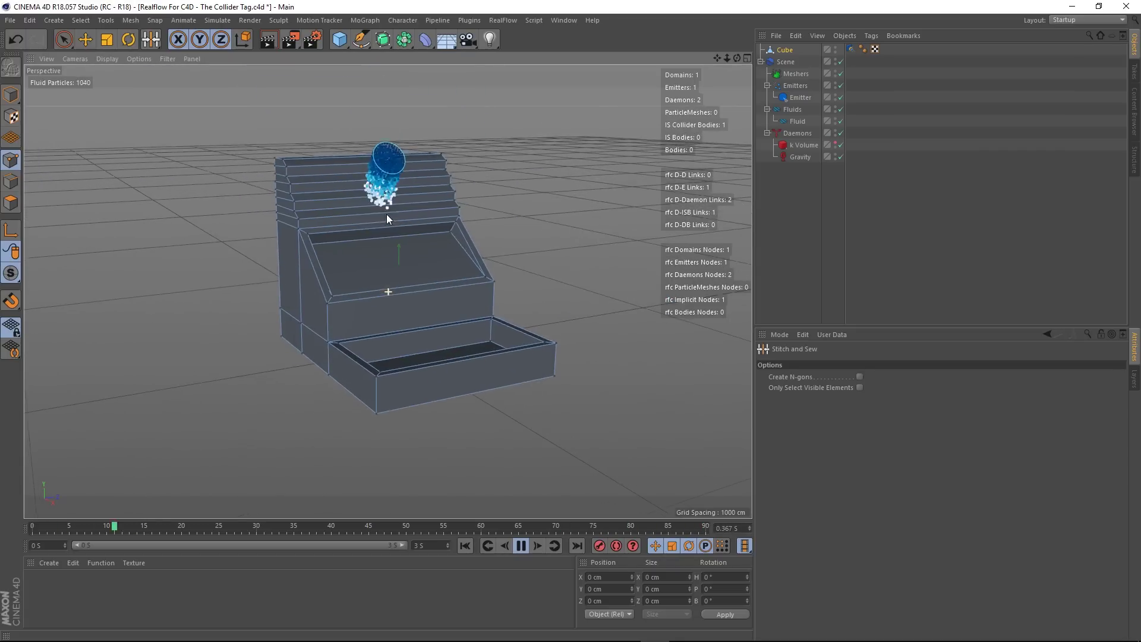
pyautogui.keyDown('alt'); pyautogui.moveTo(386, 214); pyautogui.dragTo(415, 256); pyautogui.keyUp('alt')
pyautogui.scroll(4, 347, 110)
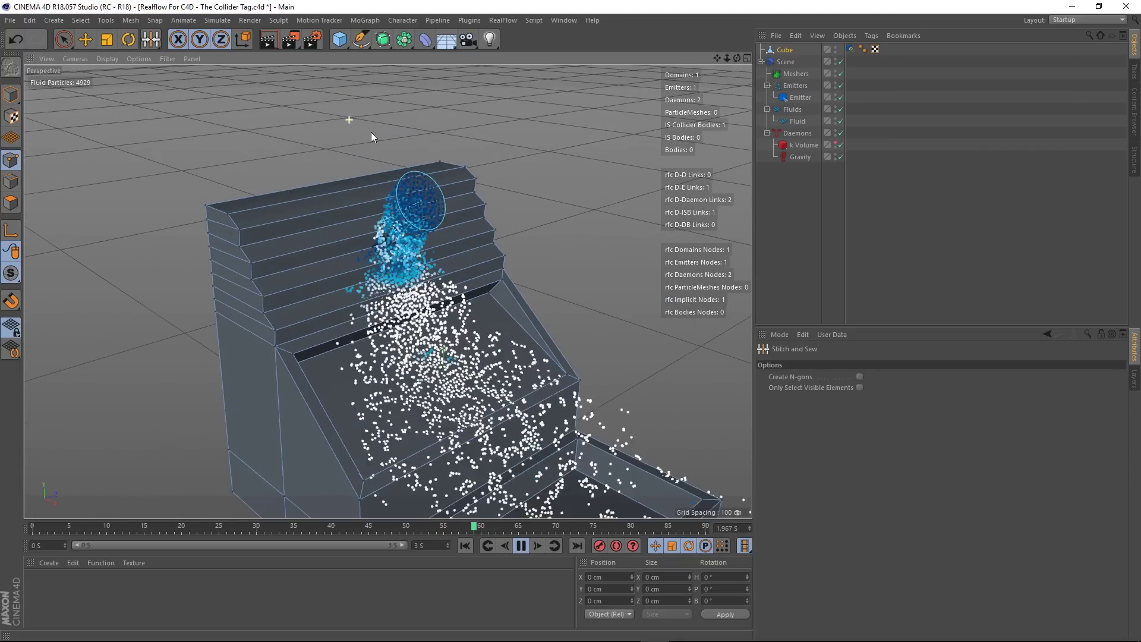
# - Select the emitter, move it slightly higher along its own X axis during playback, and check the flow from several angles
pyautogui.click(795, 99)
pyautogui.keyDown('alt'); pyautogui.moveTo(395, 229); pyautogui.dragTo(473, 208); pyautogui.keyUp('alt')
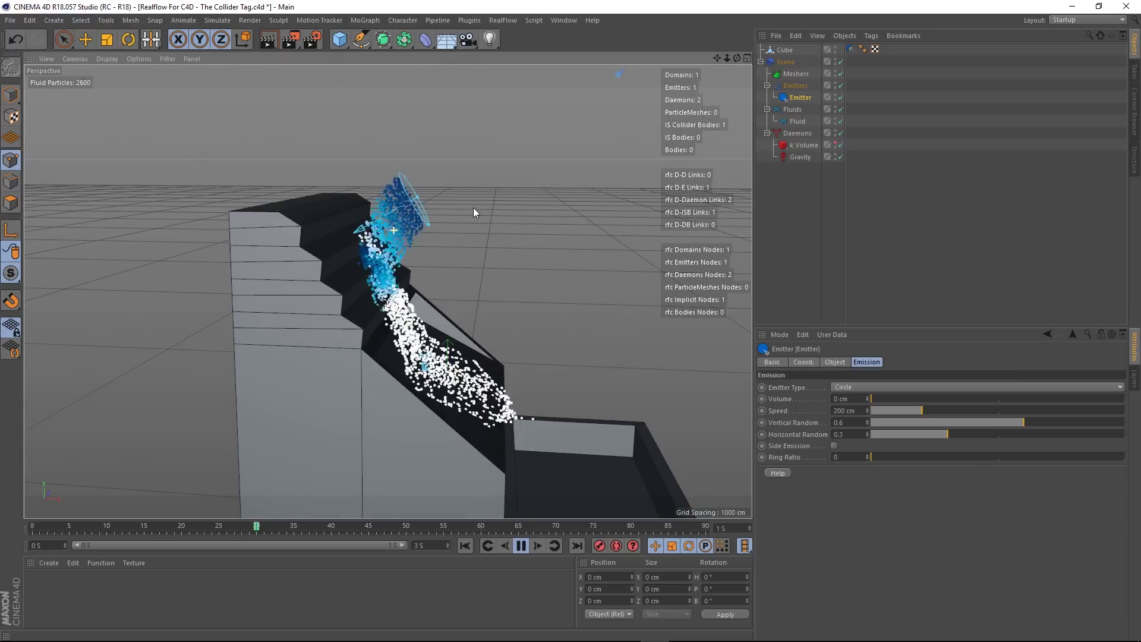
pyautogui.press('e')
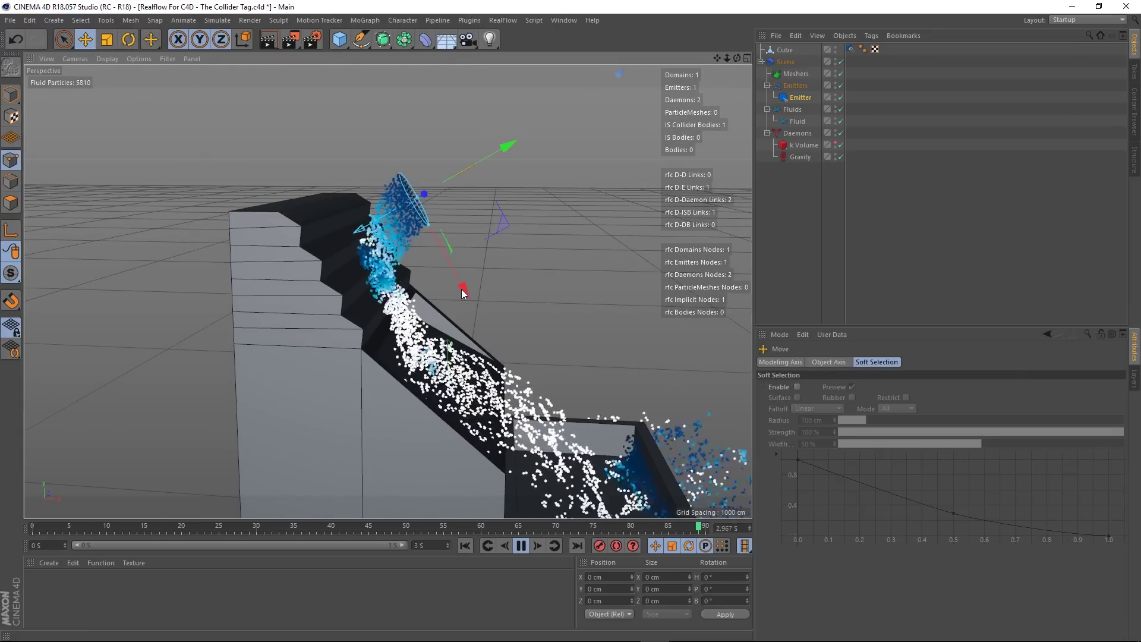
pyautogui.moveTo(461, 290); pyautogui.dragTo(433, 352)
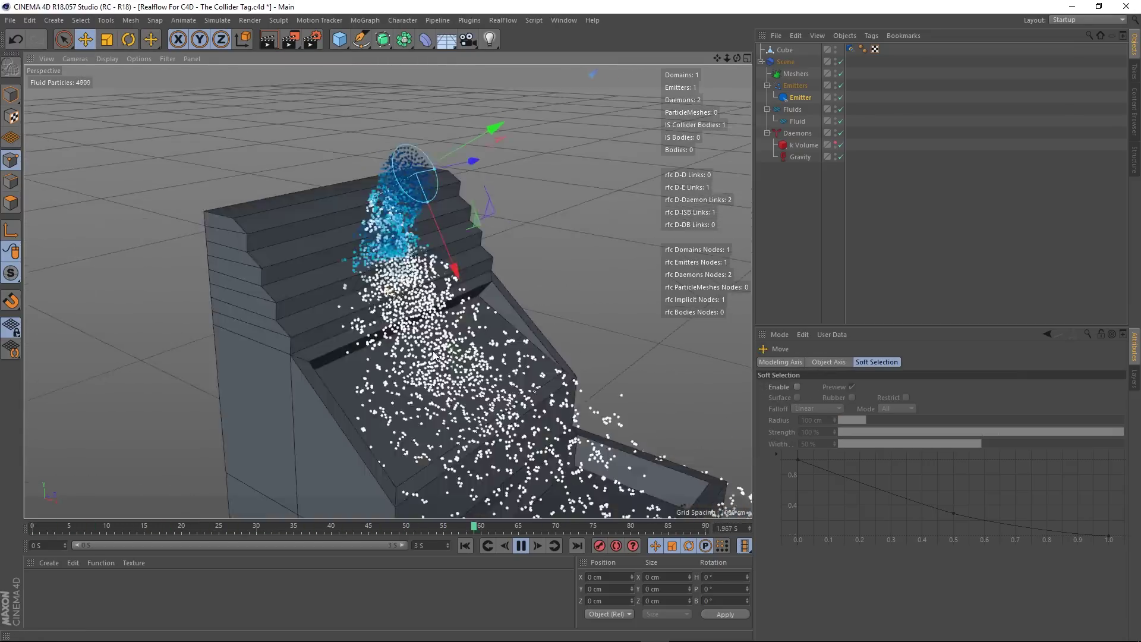
pyautogui.scroll(-5, 433, 355)
pyautogui.keyDown('alt'); pyautogui.moveTo(433, 355); pyautogui.dragTo(386, 242, button='middle'); pyautogui.keyUp('alt')
pyautogui.keyDown('alt'); pyautogui.moveTo(464, 278); pyautogui.dragTo(434, 274); pyautogui.keyUp('alt')
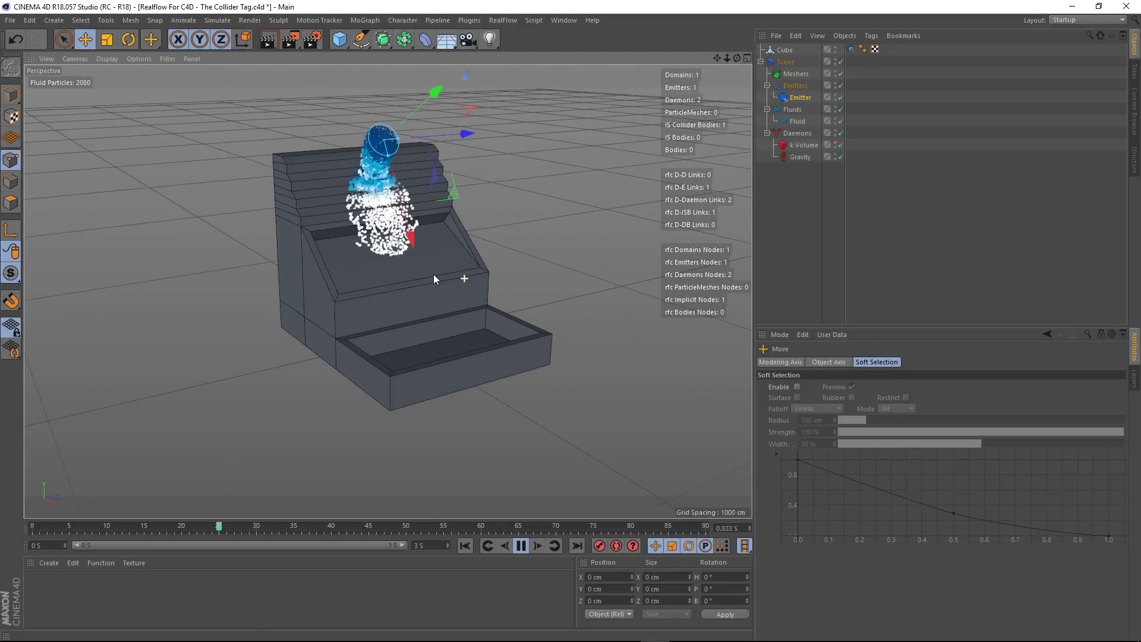
pyautogui.scroll(4, 439, 274)
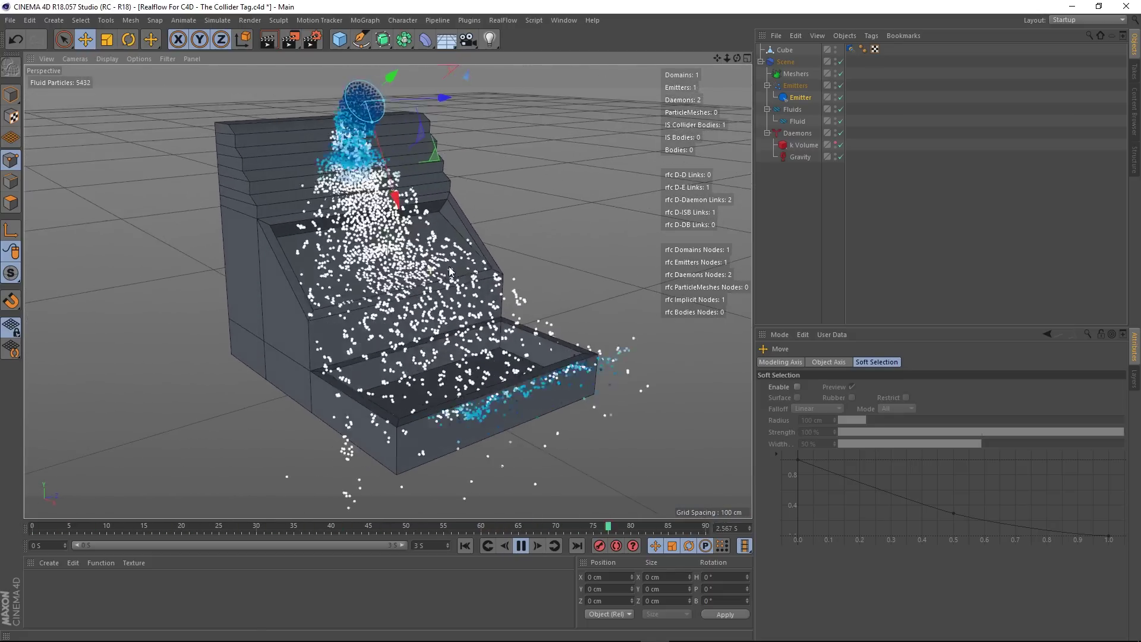
pyautogui.keyDown('alt'); pyautogui.moveTo(520, 352); pyautogui.dragTo(421, 344); pyautogui.keyUp('alt')
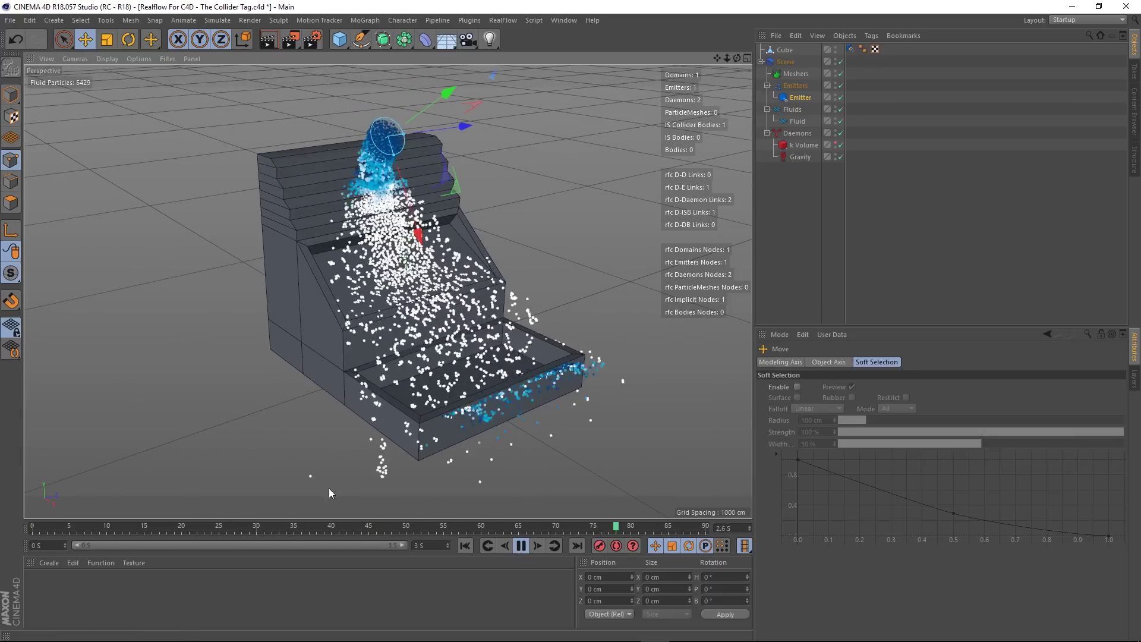
# - Stop the simulation, return to the first frame and save the project
pyautogui.click(521, 545)
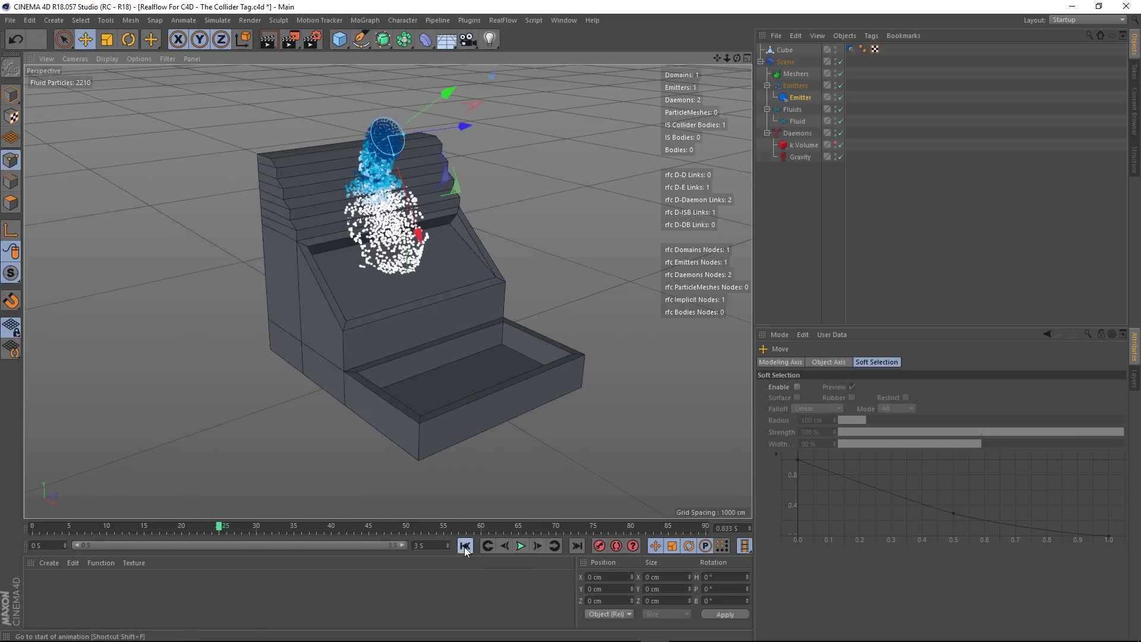
pyautogui.click(465, 545)
pyautogui.click(10, 21)
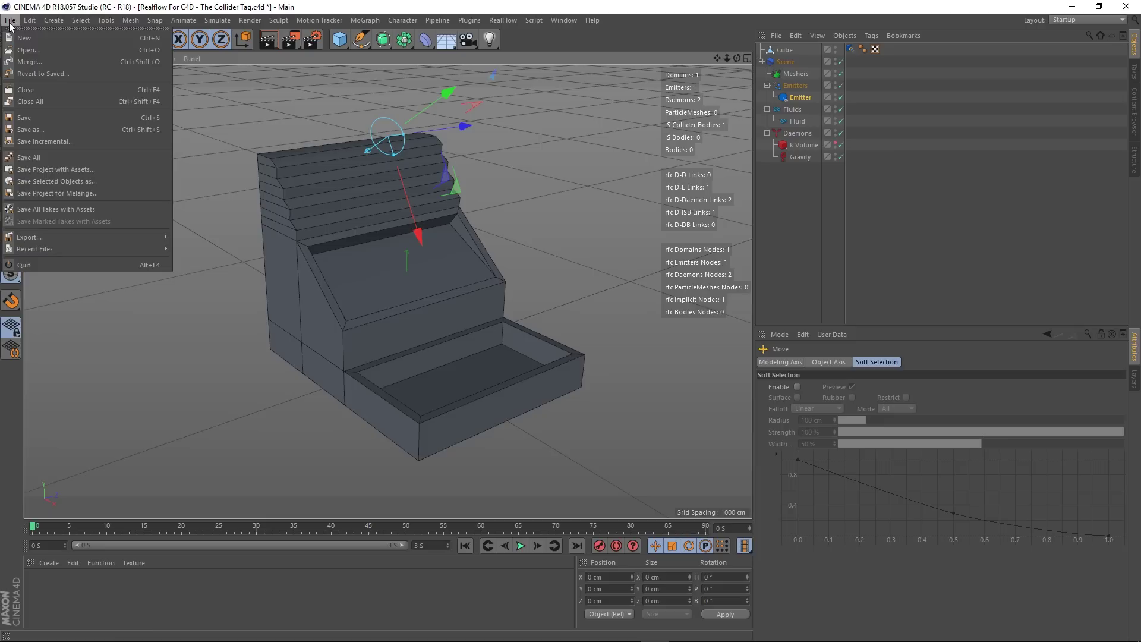
pyautogui.click(26, 117)
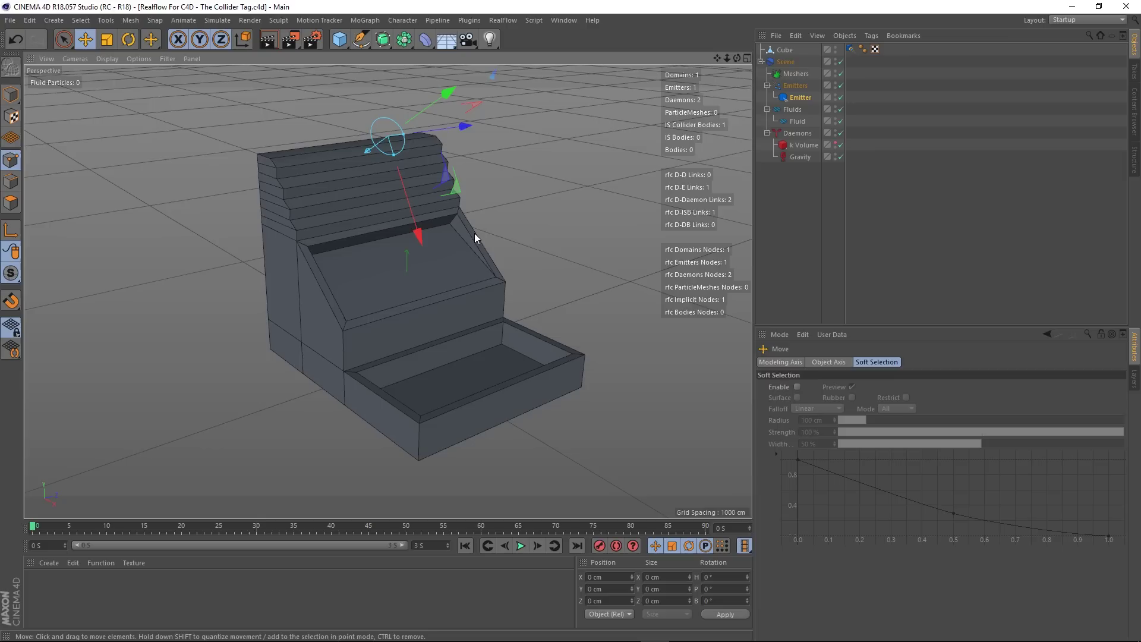
# - Turn on Show Collision Geometry in the cube's RF Collider tag and play a few frames to display it before rewinding
pyautogui.click(850, 49)
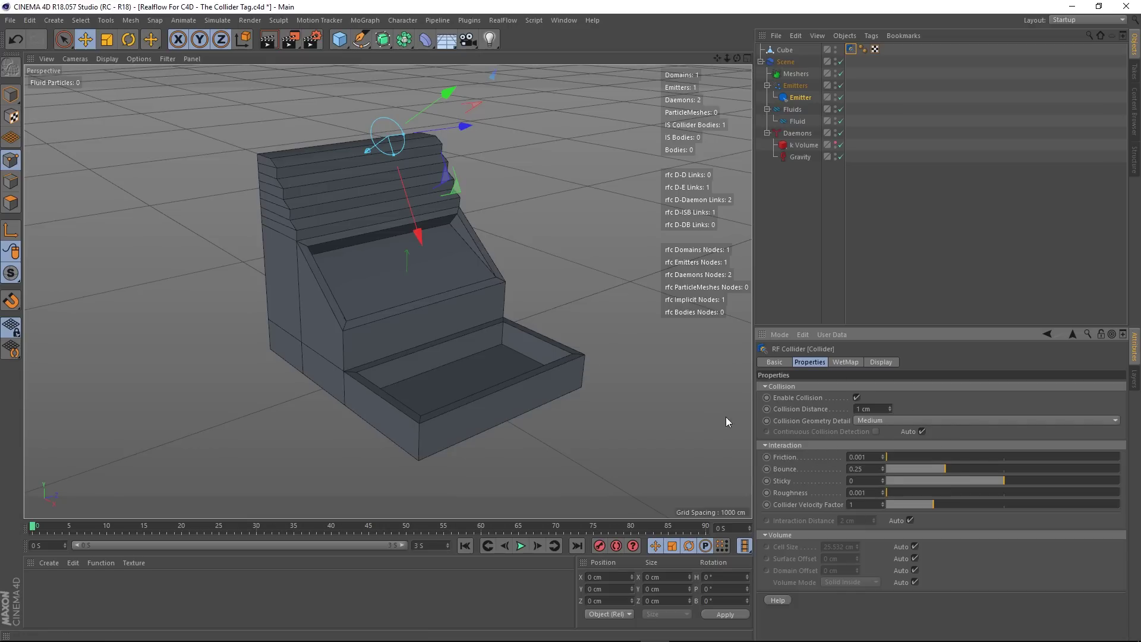
pyautogui.click(845, 363)
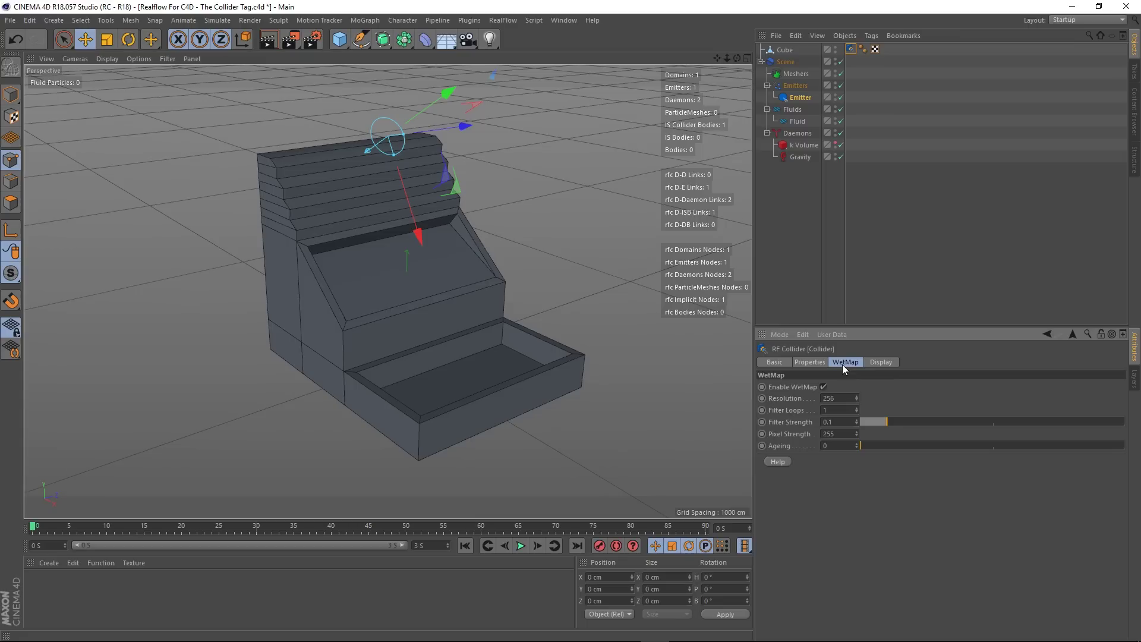
pyautogui.click(882, 364)
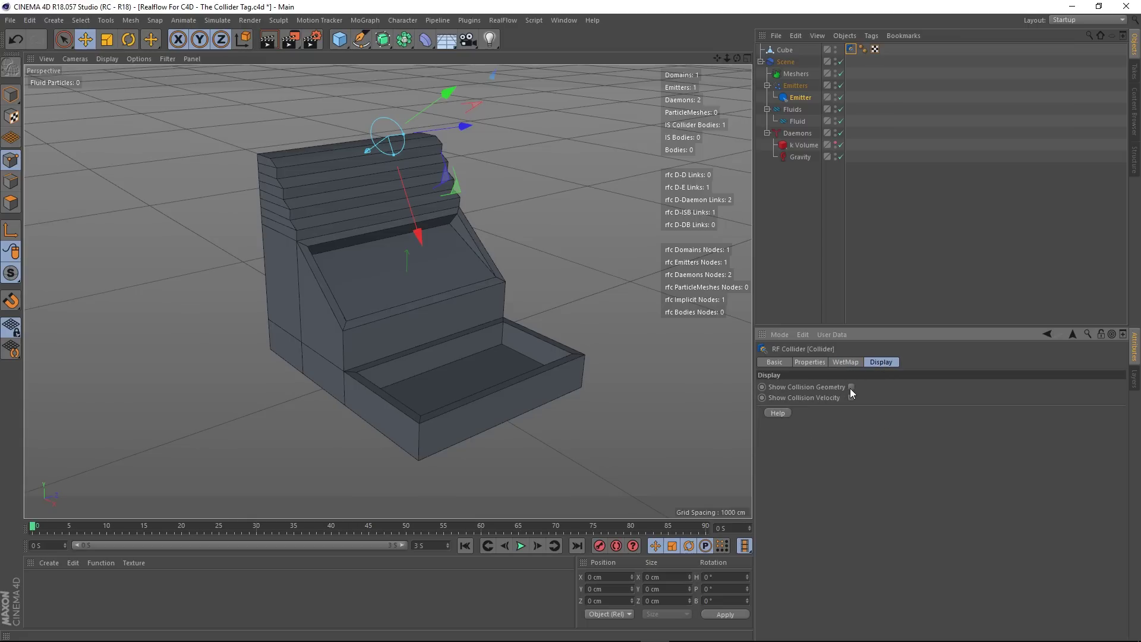
pyautogui.click(521, 547)
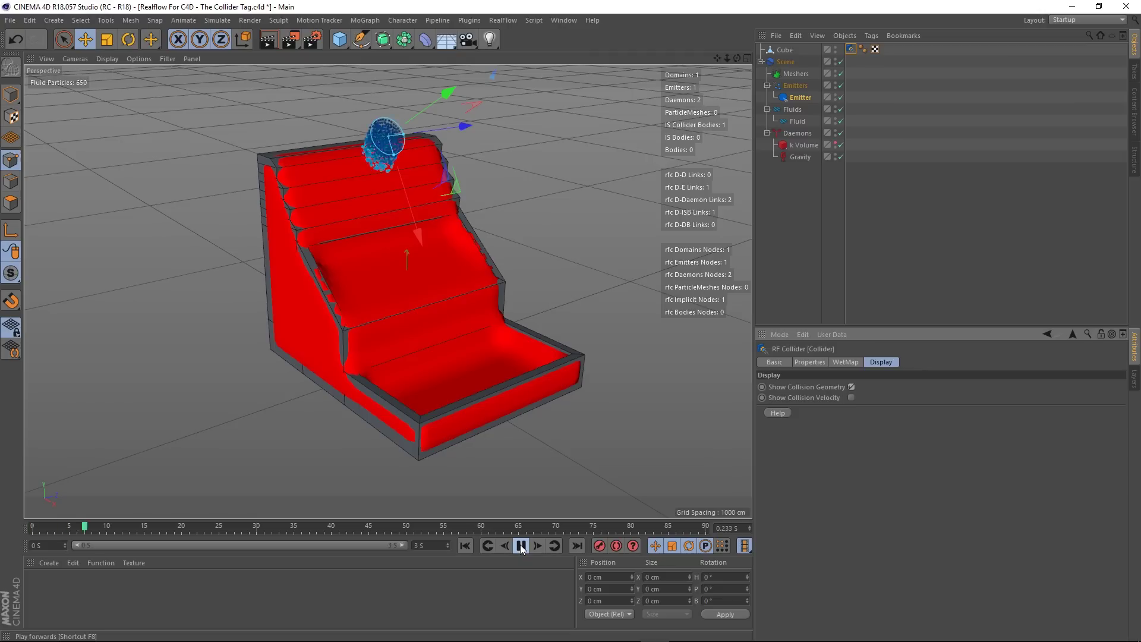
pyautogui.click(464, 545)
pyautogui.scroll(4, 360, 280)
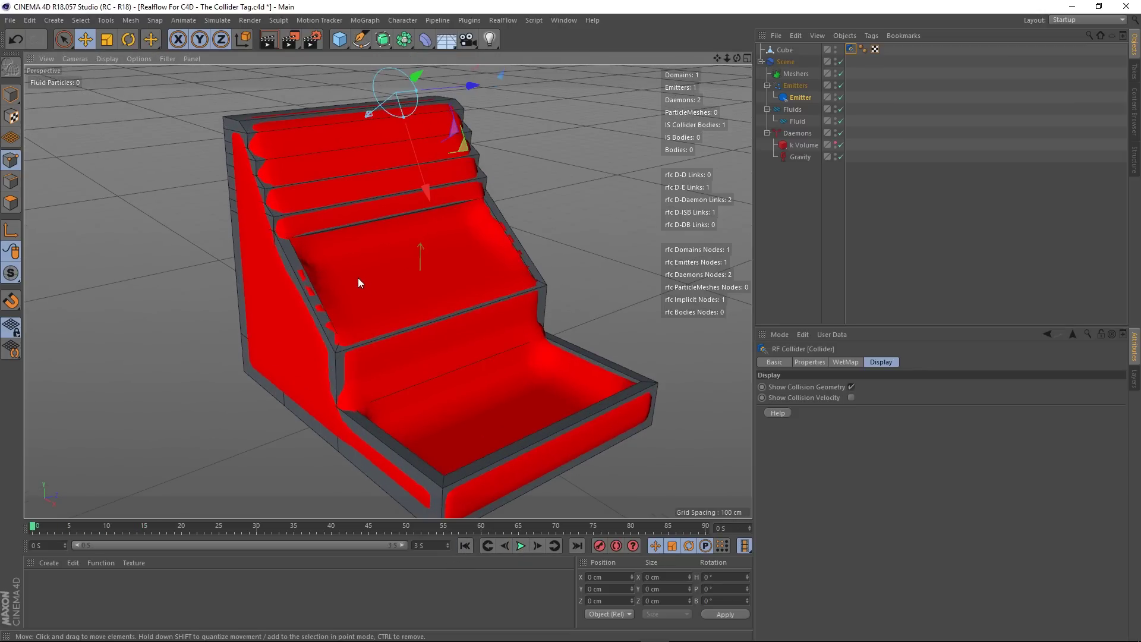
pyautogui.moveTo(366, 301)
pyautogui.keyDown('alt'); pyautogui.mouseDown()
pyautogui.moveTo(526, 252)
pyautogui.moveTo(383, 273)
pyautogui.moveTo(347, 302)
pyautogui.moveTo(358, 301)
pyautogui.mouseUp(); pyautogui.keyUp('alt')
pyautogui.scroll(-2, 359, 302)
pyautogui.keyDown('alt'); pyautogui.moveTo(360, 302); pyautogui.dragTo(349, 280, button='middle'); pyautogui.keyUp('alt')
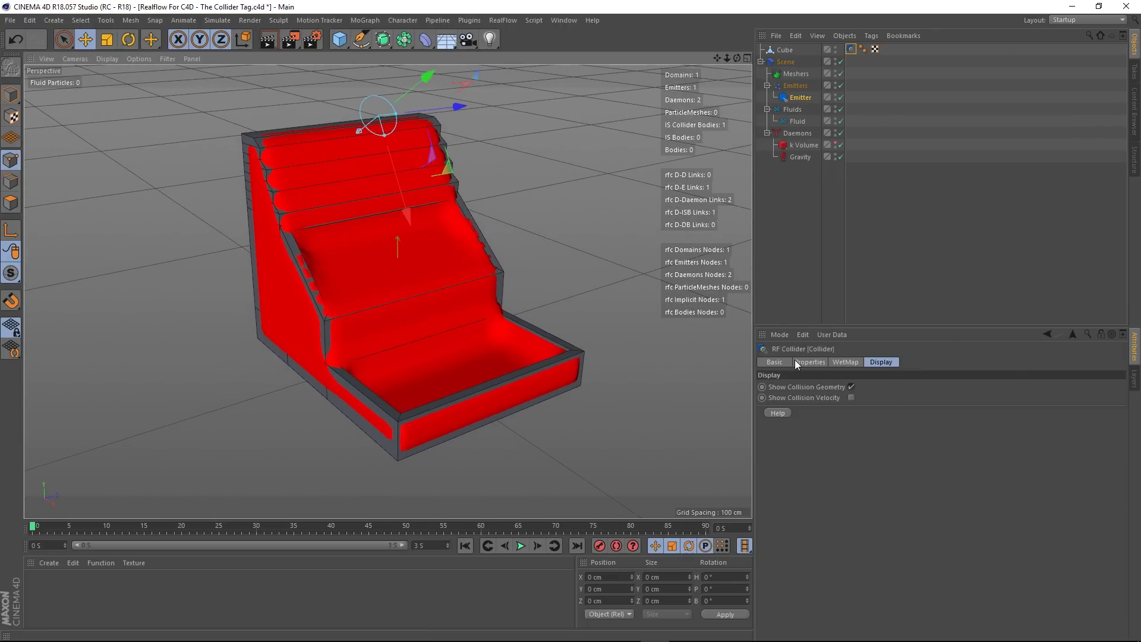
# - Turn off Enable Collision in the RF Collider tag, play the simulation without collisions, and turn collision back on
pyautogui.click(810, 362)
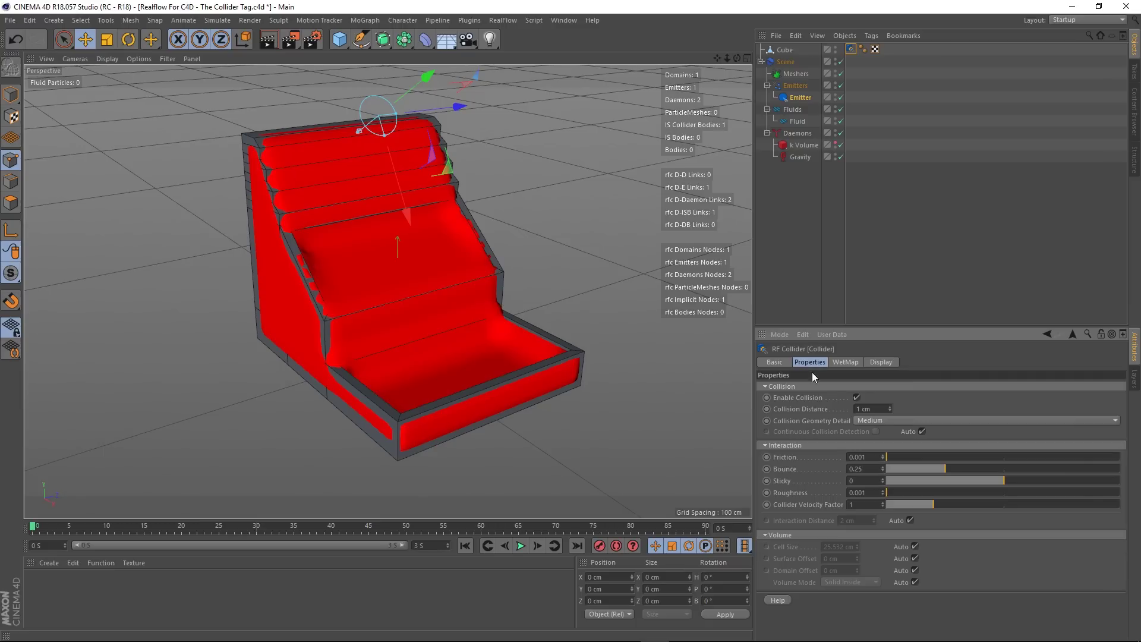
pyautogui.click(856, 398)
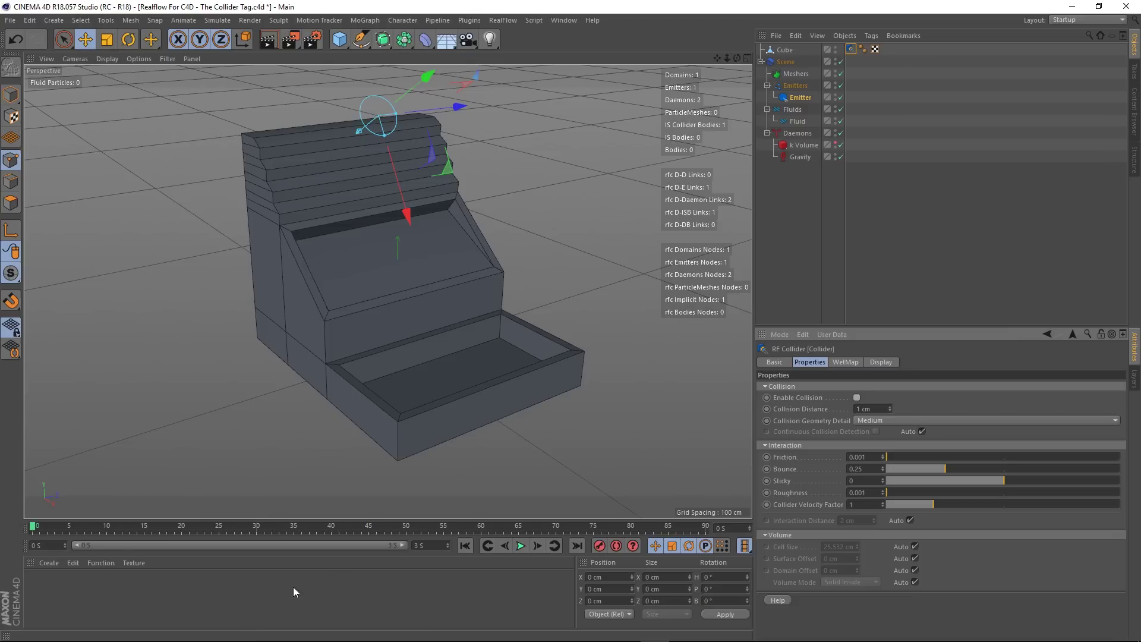
pyautogui.click(521, 545)
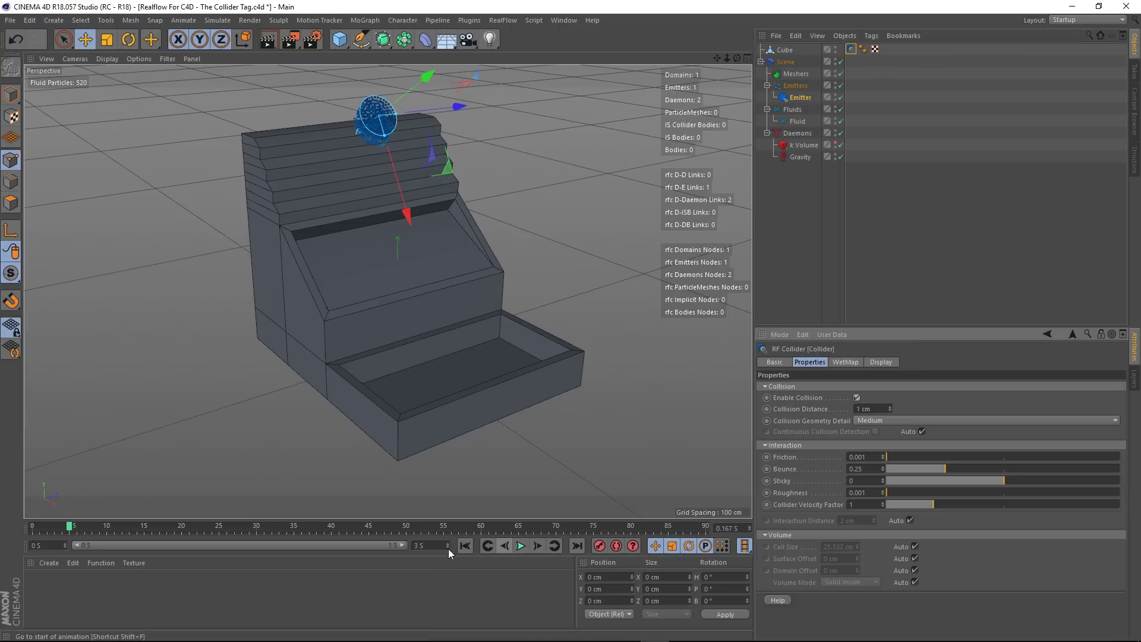
# - Replay the simulation from the first frame with collisions active, stop it partway and view the flow from the side
pyautogui.click(465, 546)
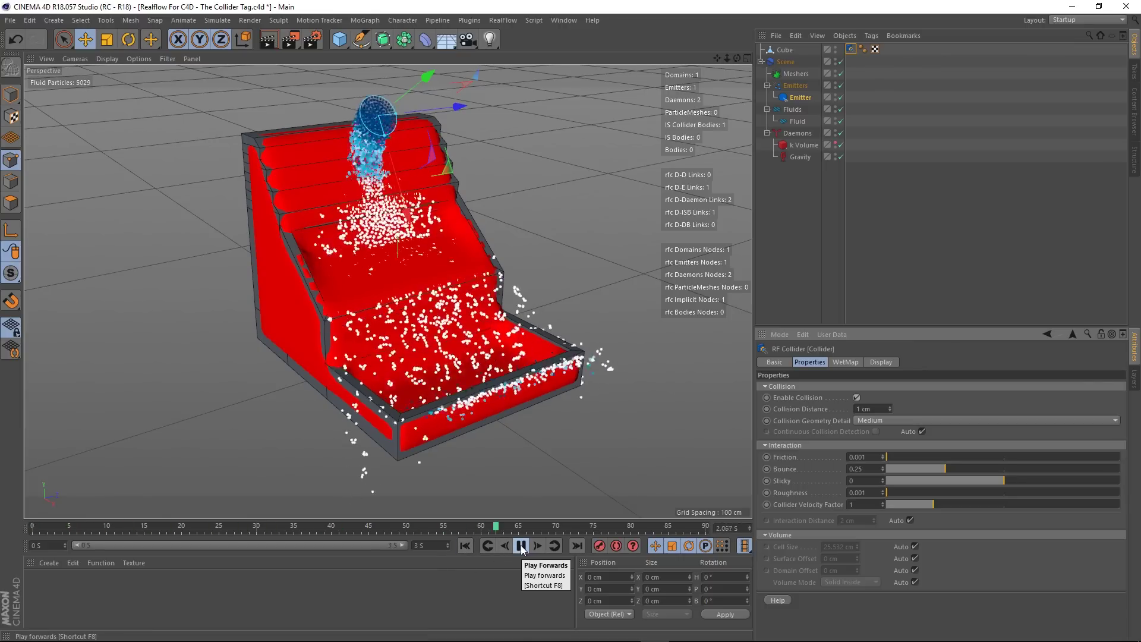
pyautogui.click(520, 546)
pyautogui.keyDown('alt'); pyautogui.moveTo(362, 280); pyautogui.dragTo(445, 280); pyautogui.keyUp('alt')
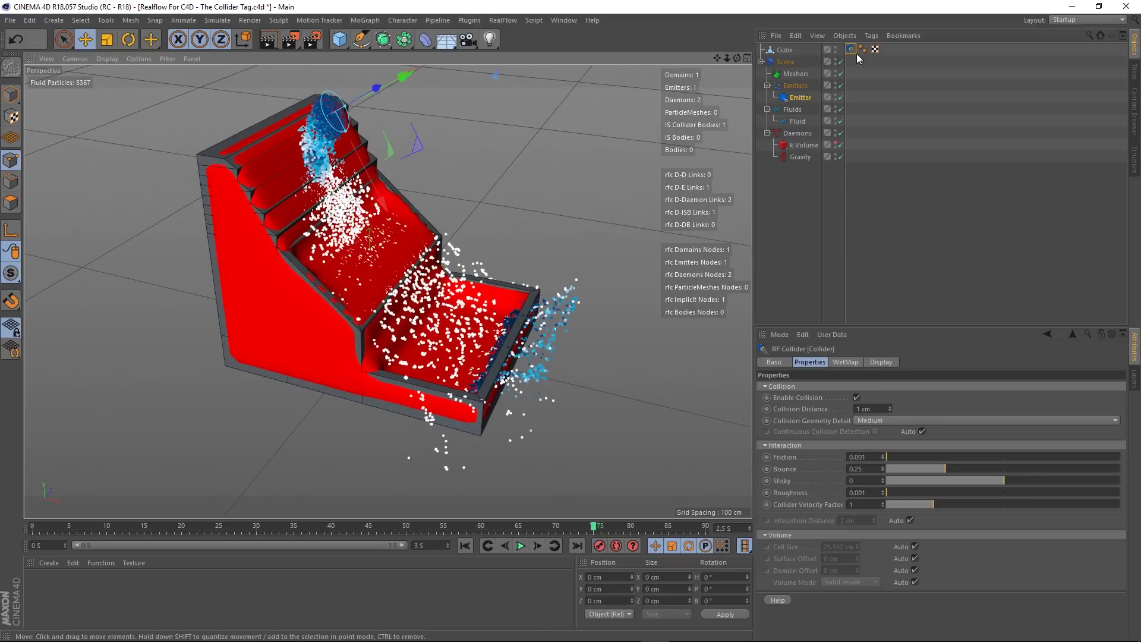
# - Hide the cube in the viewport to examine its collision geometry alone from several angles, and show the cube again
pyautogui.click(835, 47)
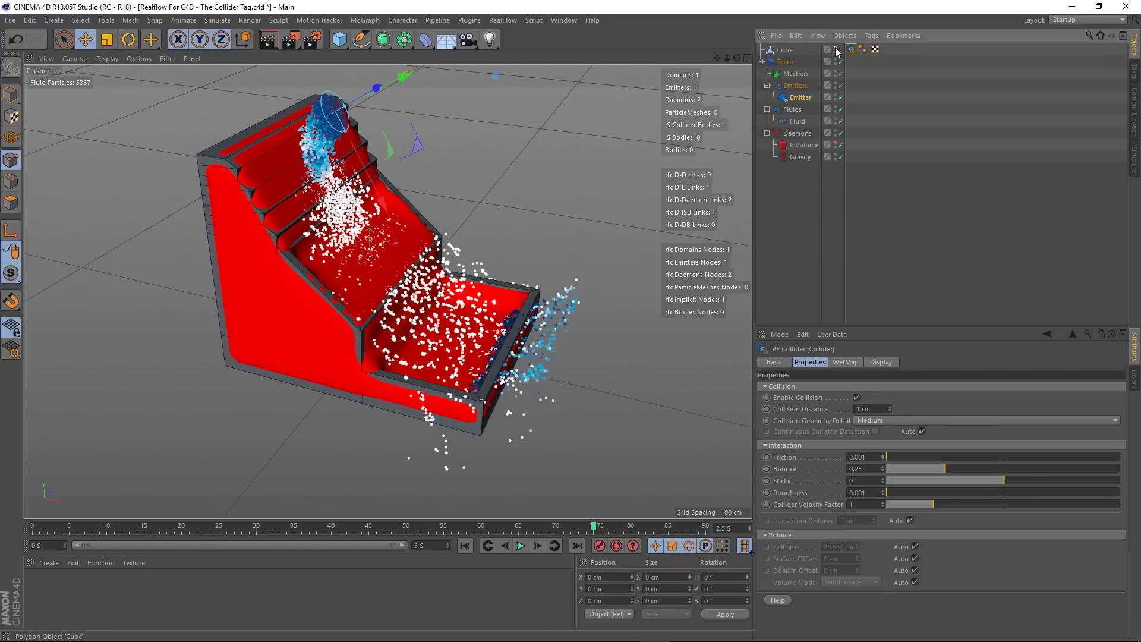
pyautogui.click(835, 47)
pyautogui.keyDown('alt'); pyautogui.moveTo(417, 369); pyautogui.dragTo(364, 376); pyautogui.keyUp('alt')
pyautogui.scroll(8, 479, 328)
pyautogui.scroll(-7, 372, 298)
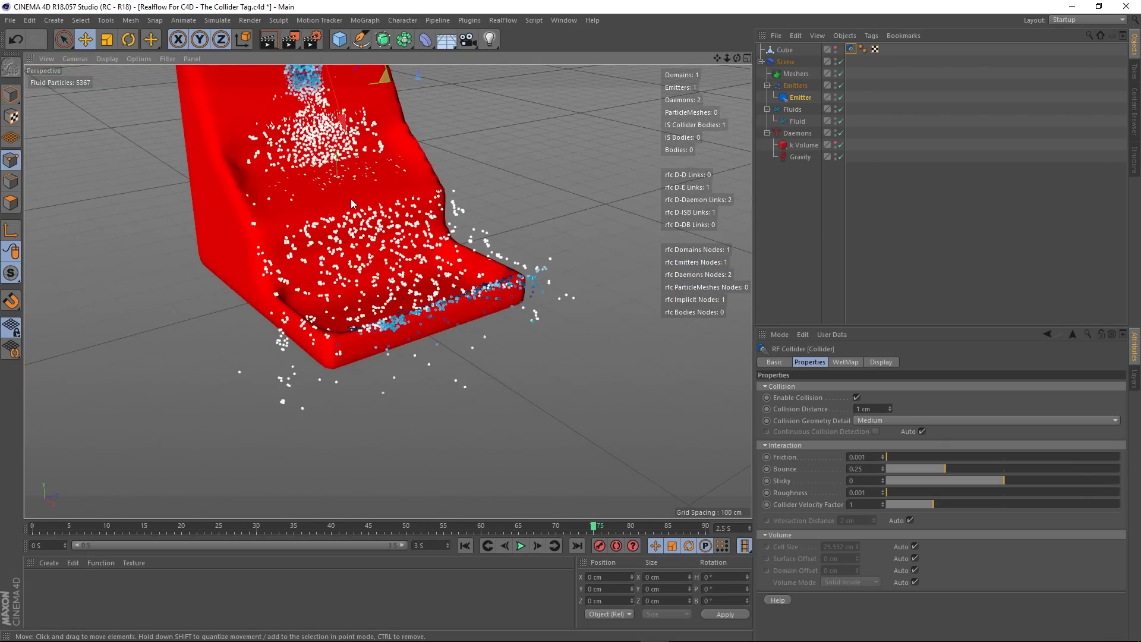
pyautogui.keyDown('alt'); pyautogui.moveTo(351, 199); pyautogui.dragTo(377, 277); pyautogui.keyUp('alt')
pyautogui.keyDown('alt'); pyautogui.moveTo(384, 320); pyautogui.dragTo(395, 286); pyautogui.keyUp('alt')
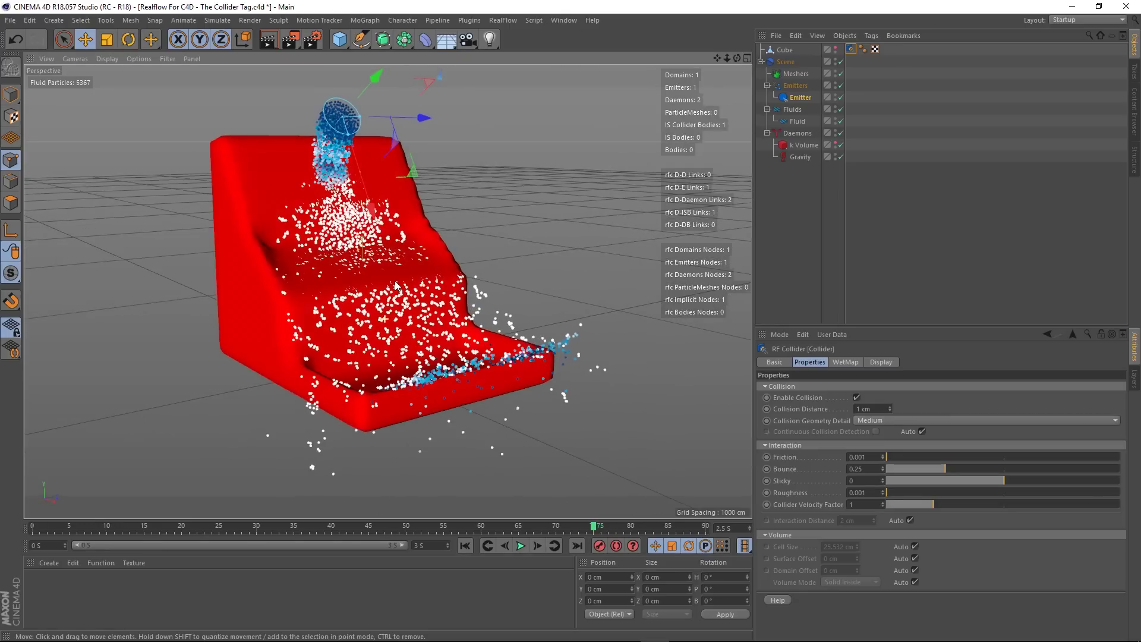
pyautogui.click(837, 53)
pyautogui.scroll(3, 313, 415)
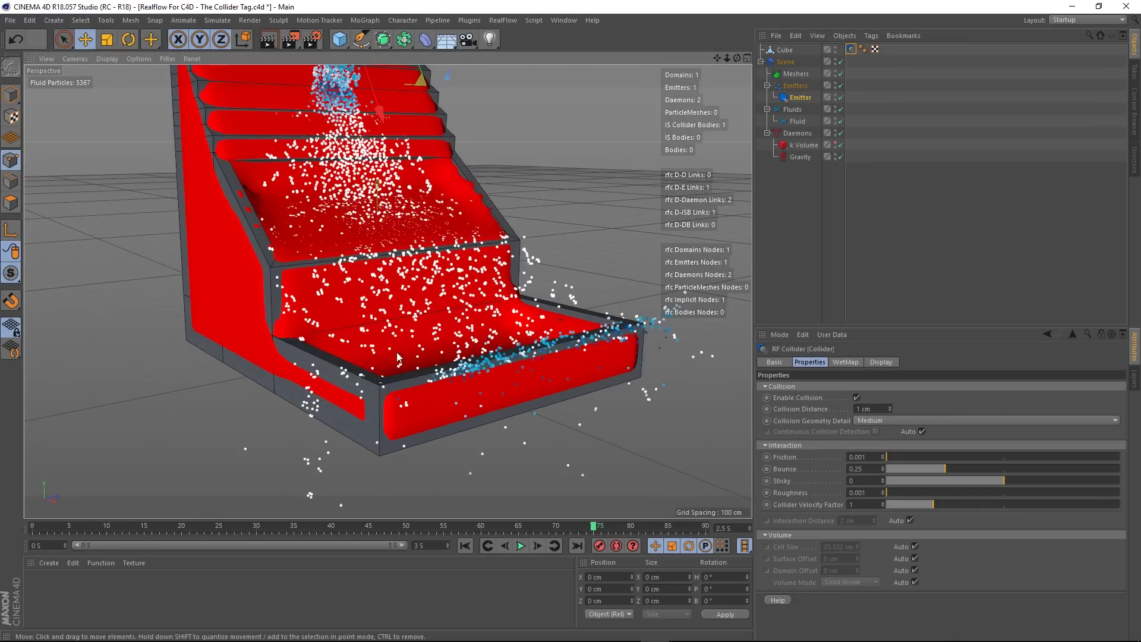
# - Turn off Show Collision Geometry in the RF Collider tag and replay the simulation from the first frame on the plain cube
pyautogui.keyDown('alt'); pyautogui.moveTo(380, 196); pyautogui.dragTo(429, 207); pyautogui.keyUp('alt')
pyautogui.scroll(-3, 393, 246)
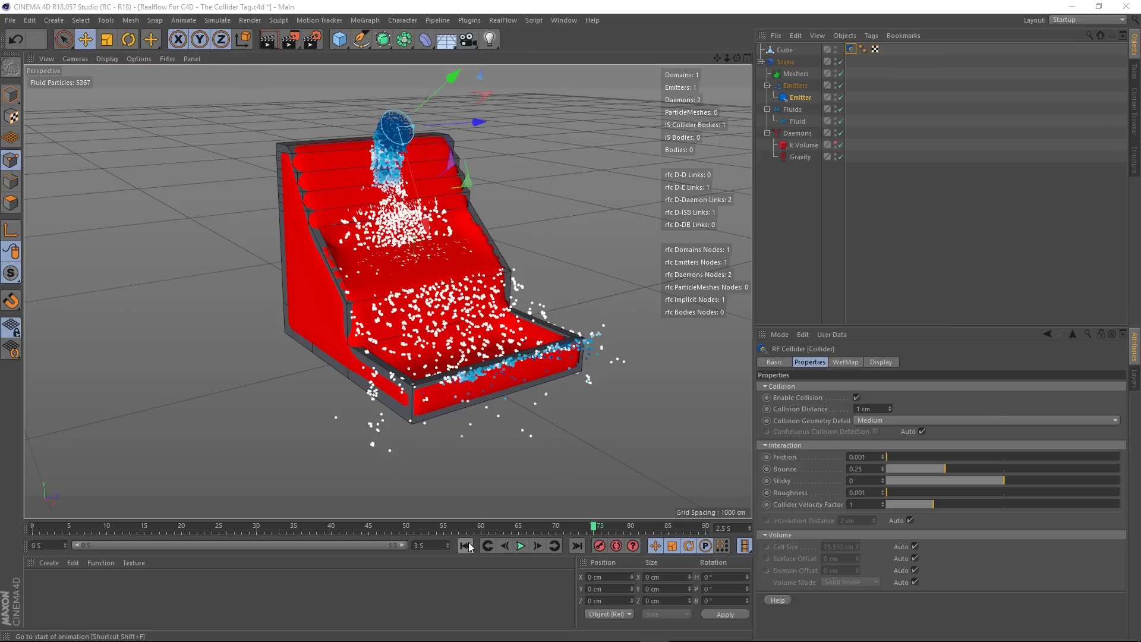
pyautogui.click(892, 363)
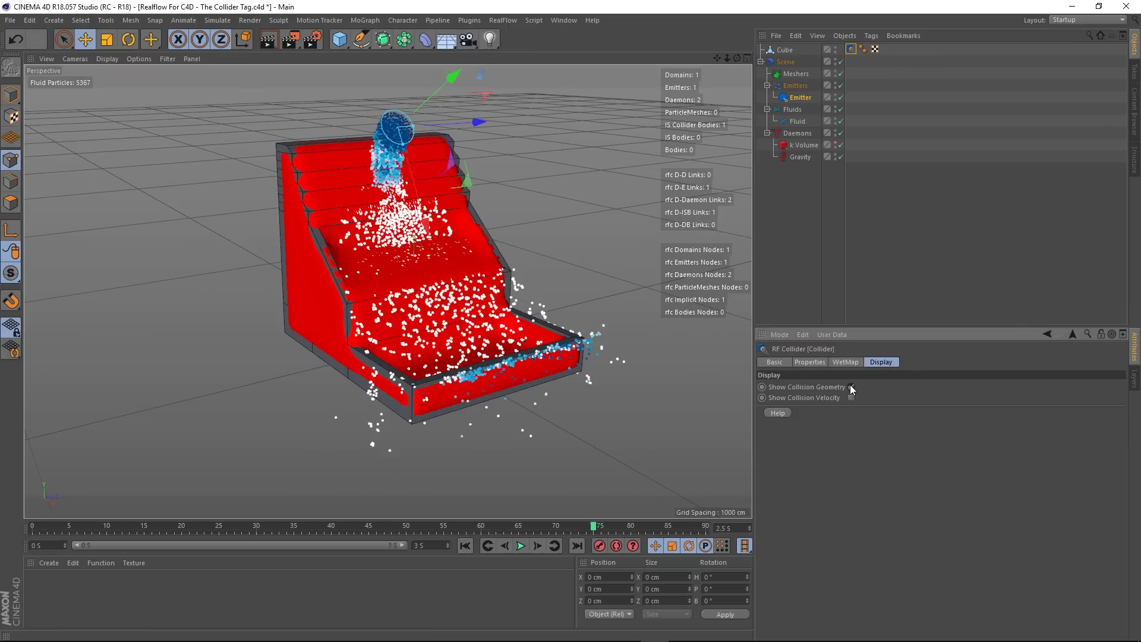
pyautogui.click(851, 386)
pyautogui.click(465, 545)
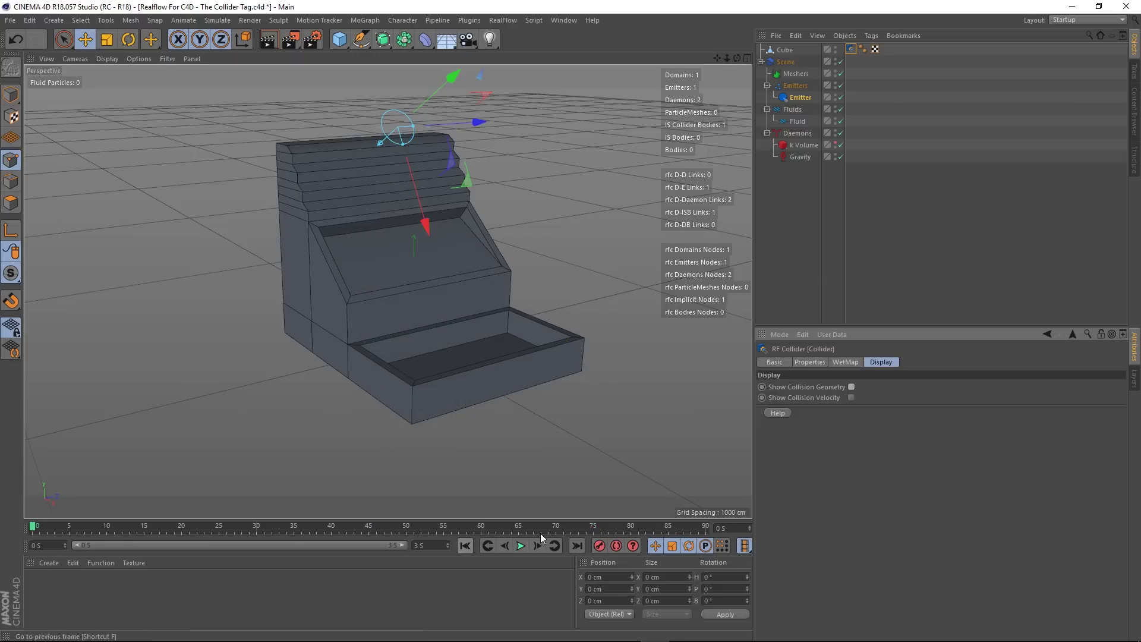
pyautogui.click(818, 360)
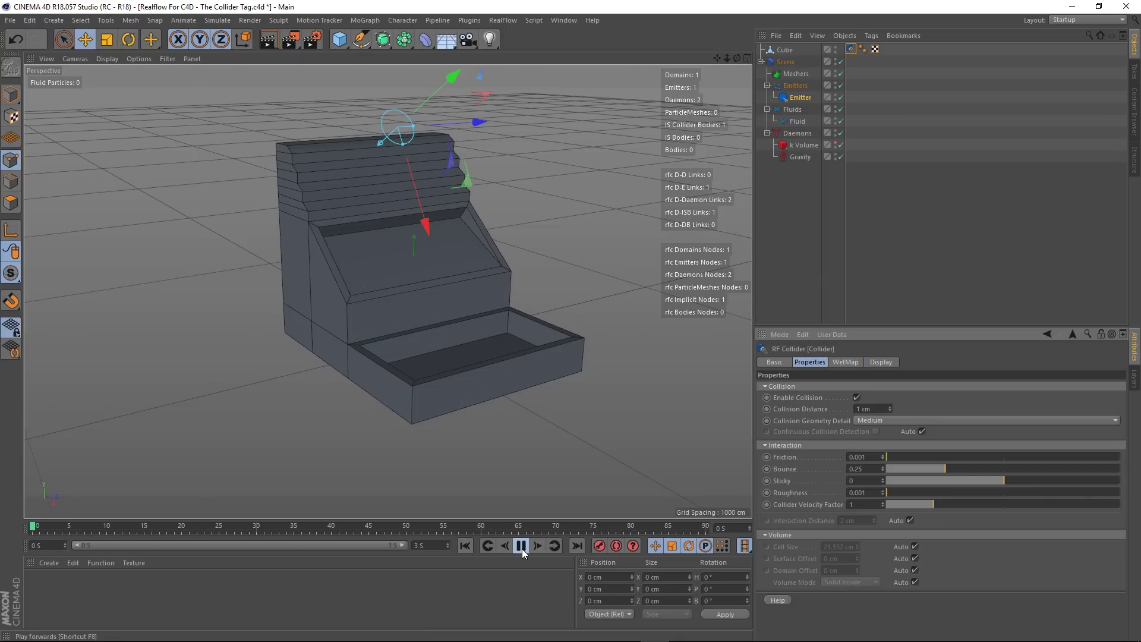
pyautogui.keyDown('alt'); pyautogui.moveTo(495, 296); pyautogui.dragTo(555, 348); pyautogui.keyUp('alt')
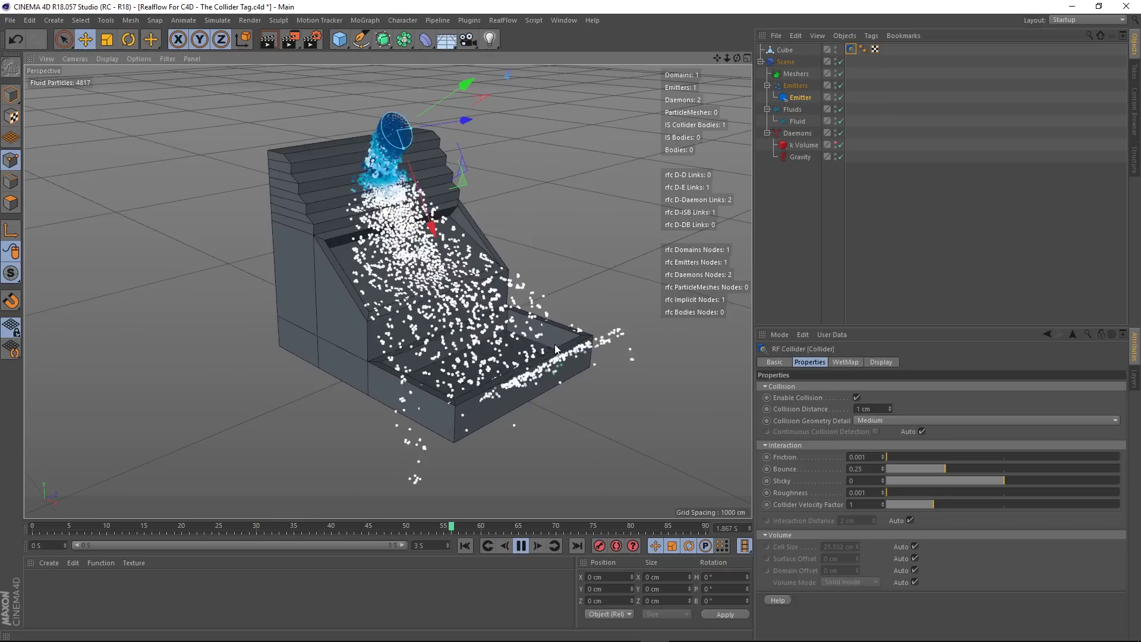
# - Set the RF Collider tag's Collision Distance to 100 cm and view the running simulation from the side
pyautogui.moveTo(878, 408); pyautogui.dragTo(849, 408)
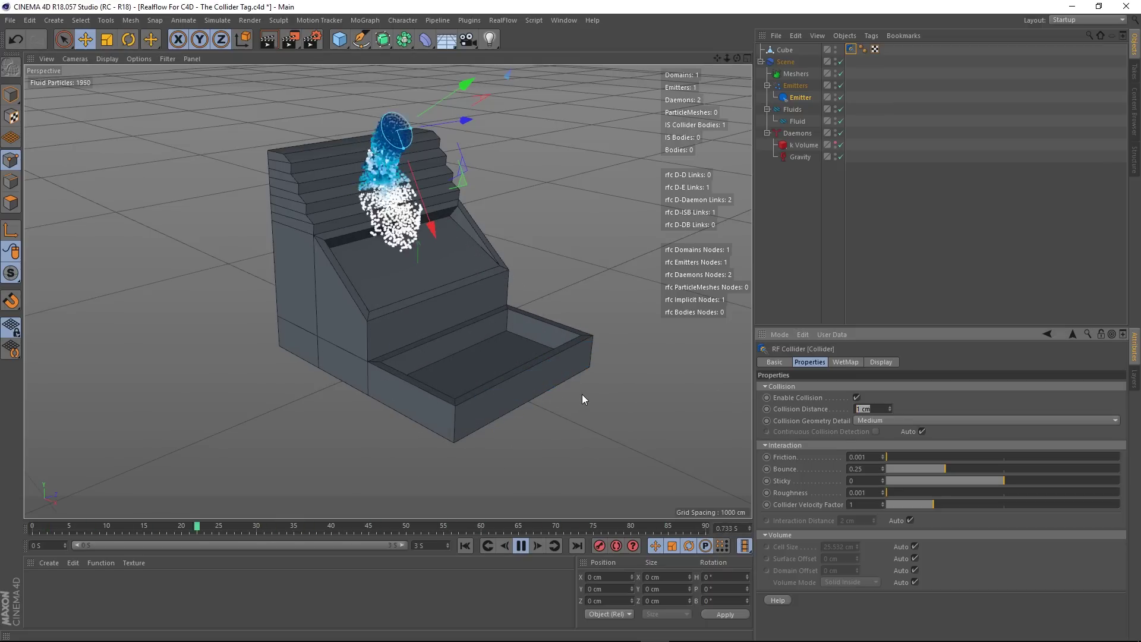
pyautogui.write('100')
pyautogui.press('Return')
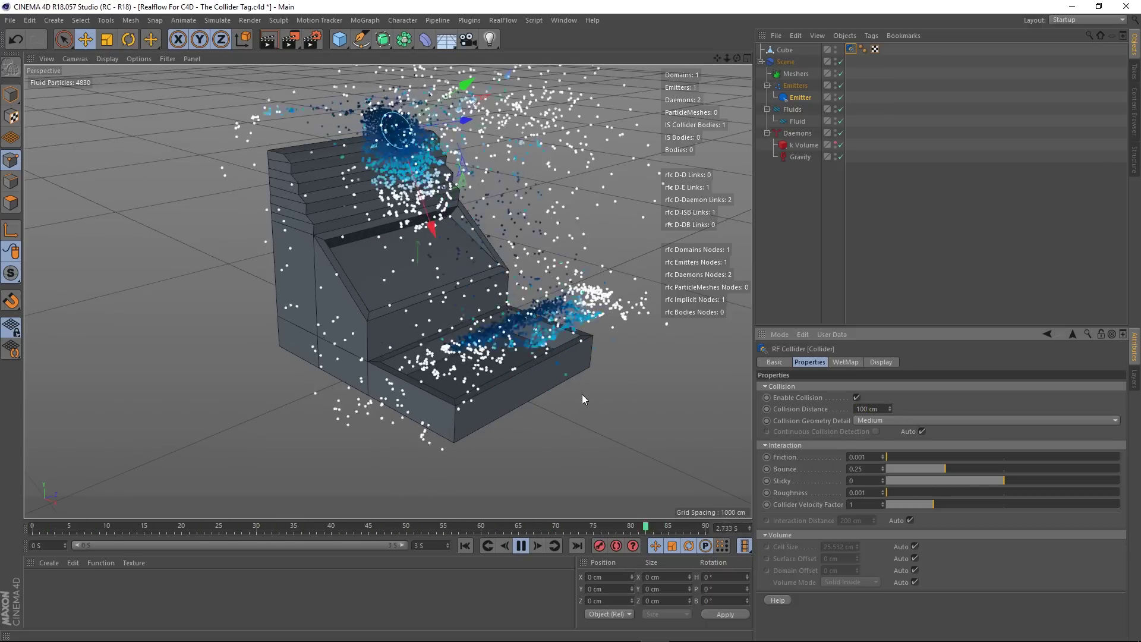
pyautogui.keyDown('alt'); pyautogui.moveTo(351, 423); pyautogui.dragTo(402, 301); pyautogui.keyUp('alt')
pyautogui.scroll(1, 359, 320)
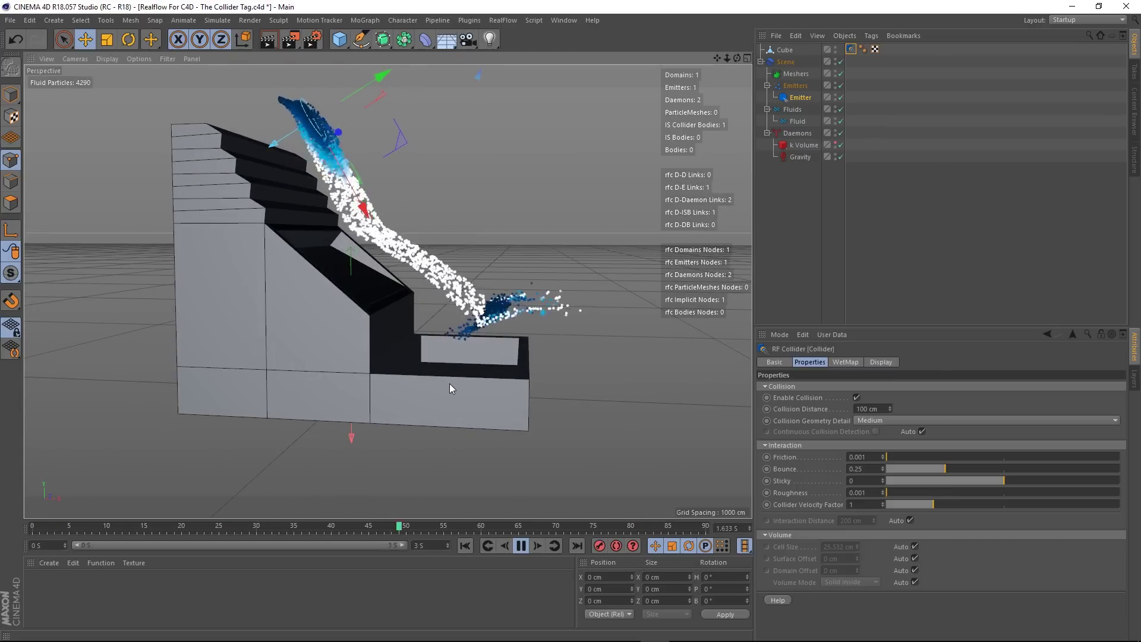
# - Show the collision geometry briefly to compare it with the fluid's path, hide it again and view the flow from the front
pyautogui.click(872, 362)
pyautogui.click(851, 387)
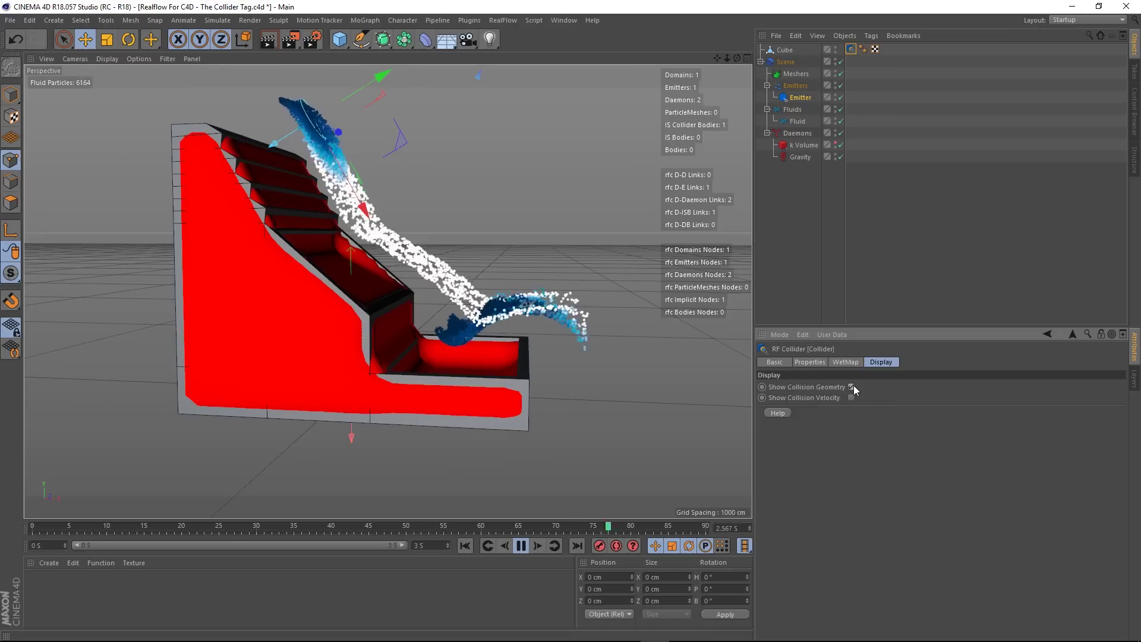
pyautogui.click(852, 387)
pyautogui.click(811, 363)
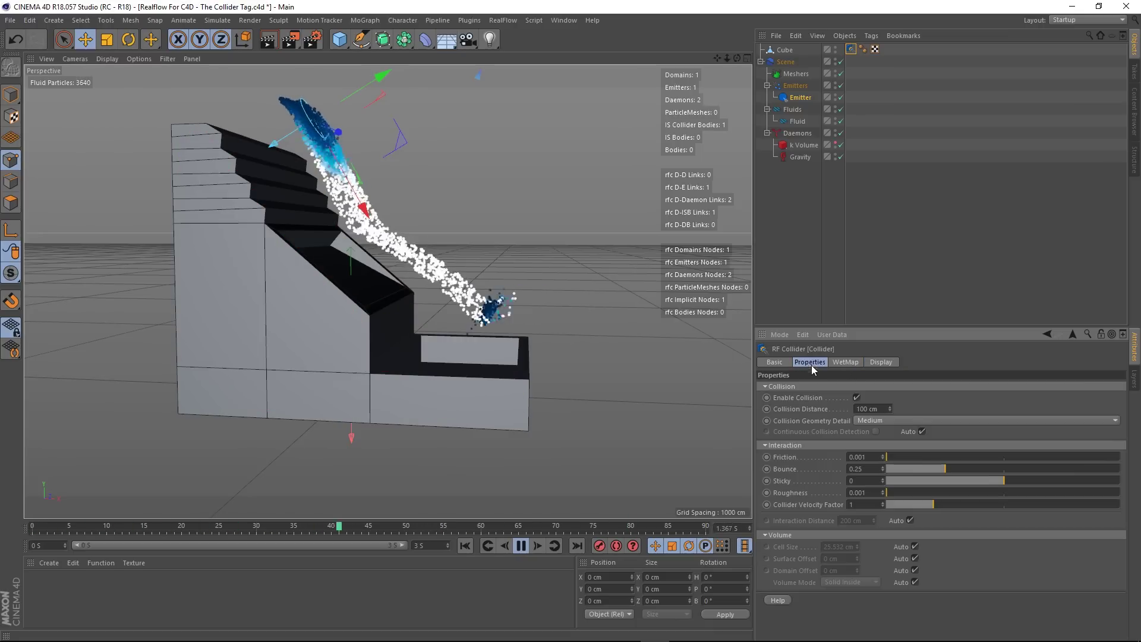
pyautogui.keyDown('alt'); pyautogui.moveTo(596, 440); pyautogui.dragTo(647, 413); pyautogui.keyUp('alt')
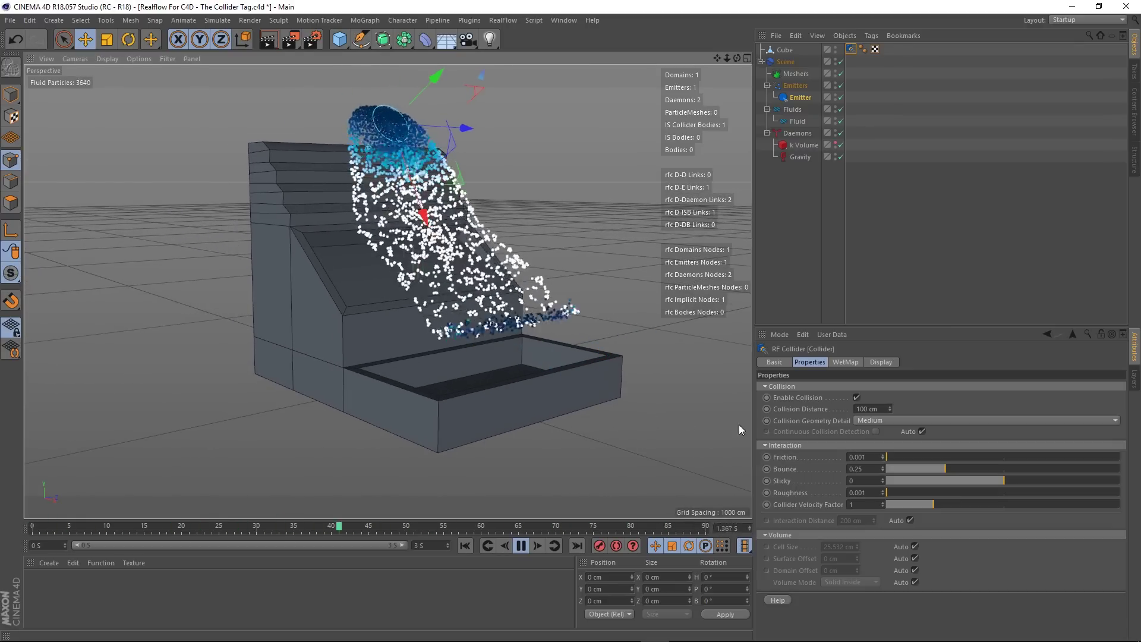
# - Reset the Collision Distance to its default and check the flow over the ramp
pyautogui.rightClick(811, 408)
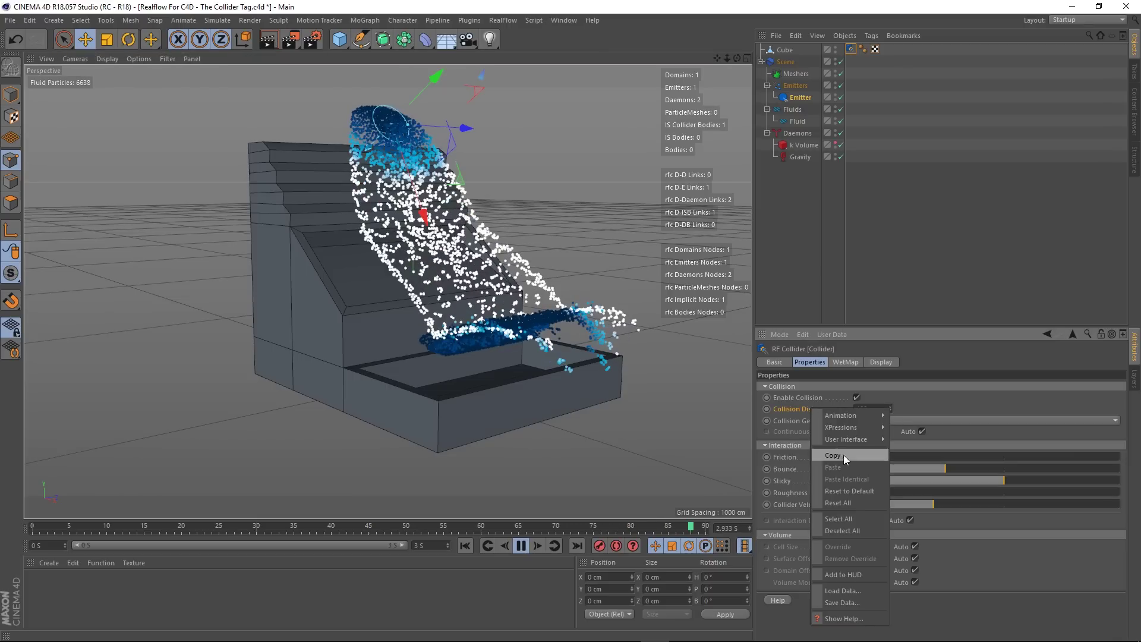
pyautogui.click(848, 491)
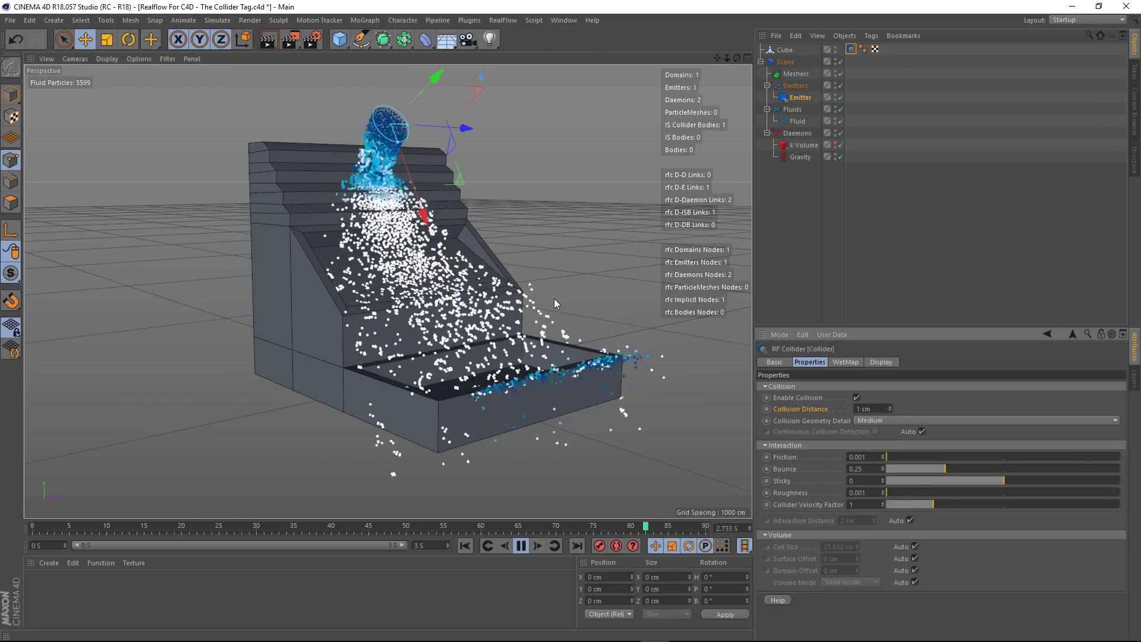
pyautogui.moveTo(427, 351)
pyautogui.keyDown('alt'); pyautogui.mouseDown()
pyautogui.moveTo(414, 357)
pyautogui.moveTo(422, 366)
pyautogui.mouseUp(); pyautogui.keyUp('alt')
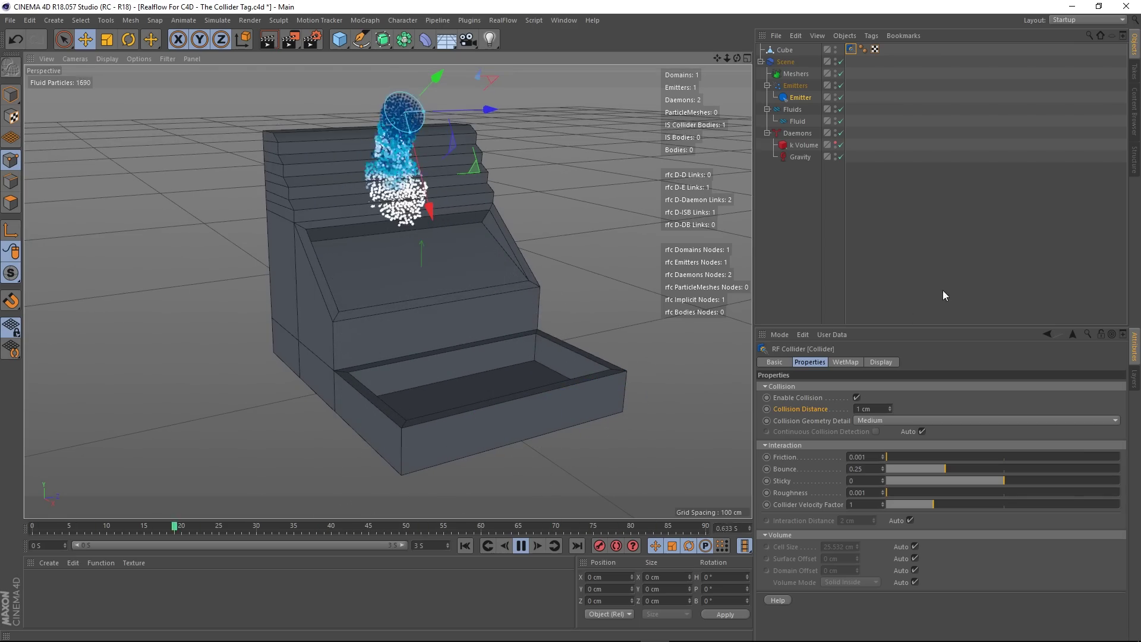
# - Turn on Show Collision Geometry and set the Collision Geometry Detail to Medium-High
pyautogui.click(880, 361)
pyautogui.click(852, 387)
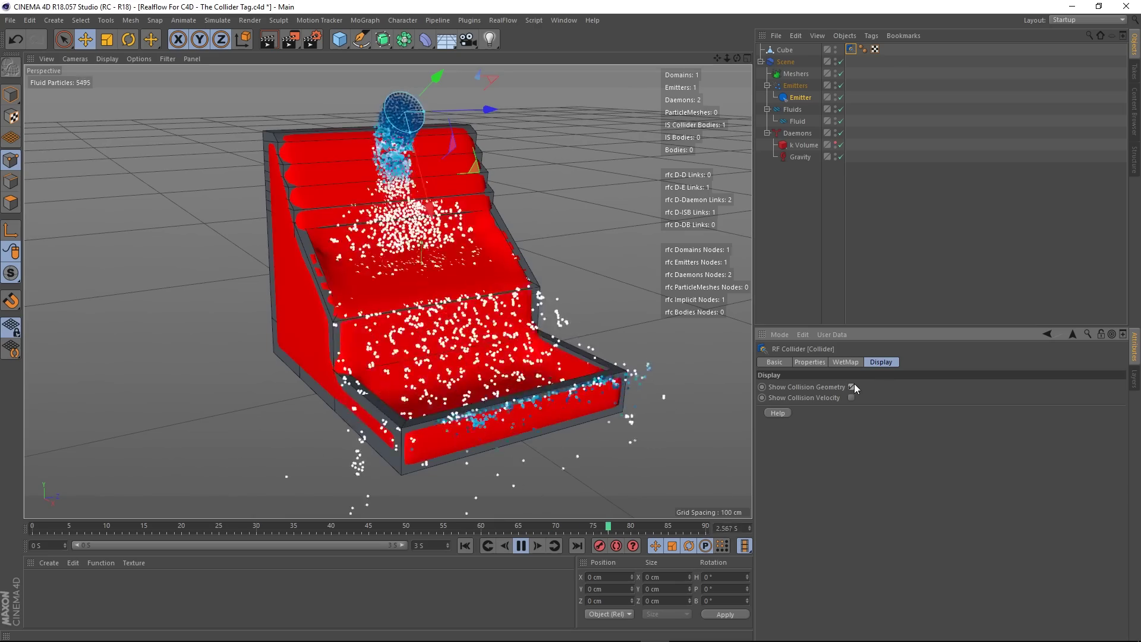
pyautogui.click(808, 363)
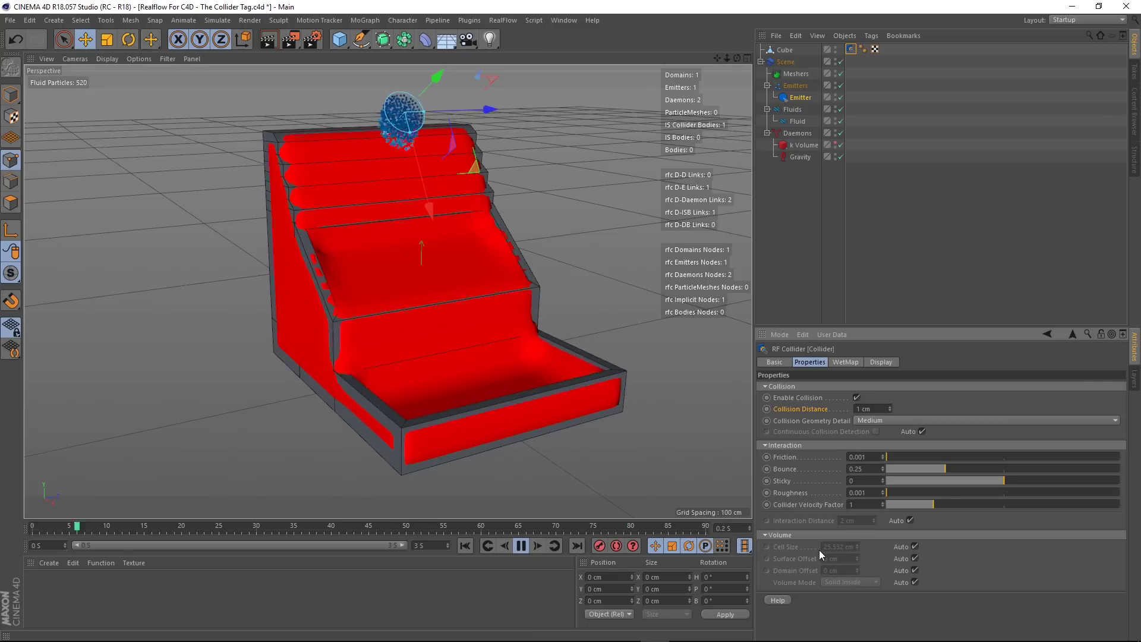
pyautogui.click(882, 420)
pyautogui.click(879, 468)
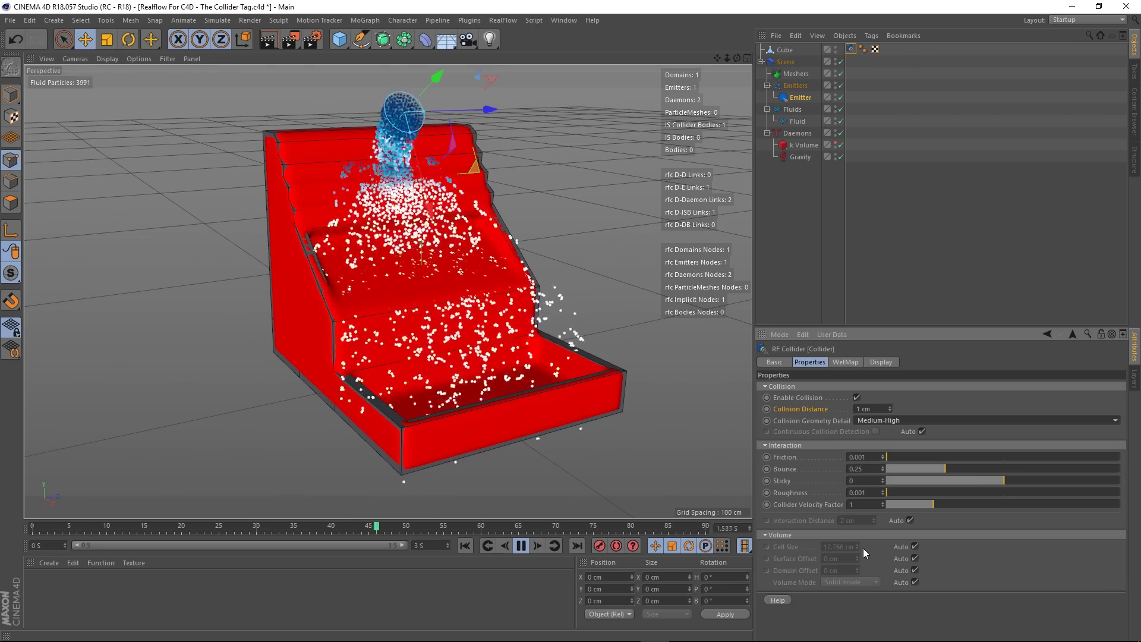
# - Set the Collision Geometry Detail to High and examine the lower basin up close
pyautogui.click(894, 421)
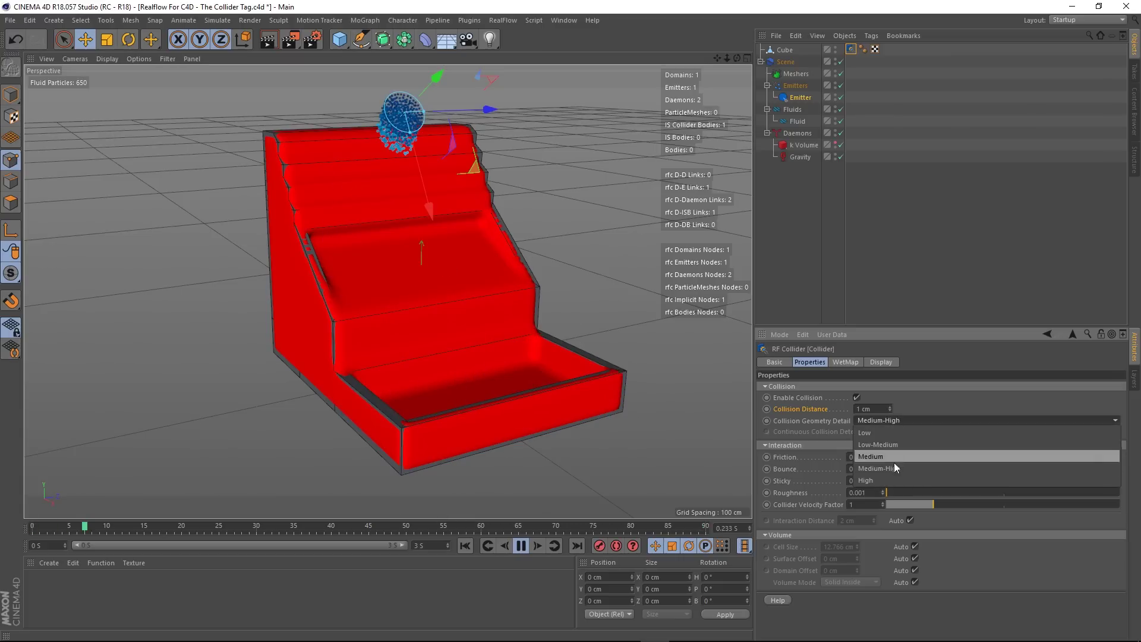
pyautogui.click(871, 479)
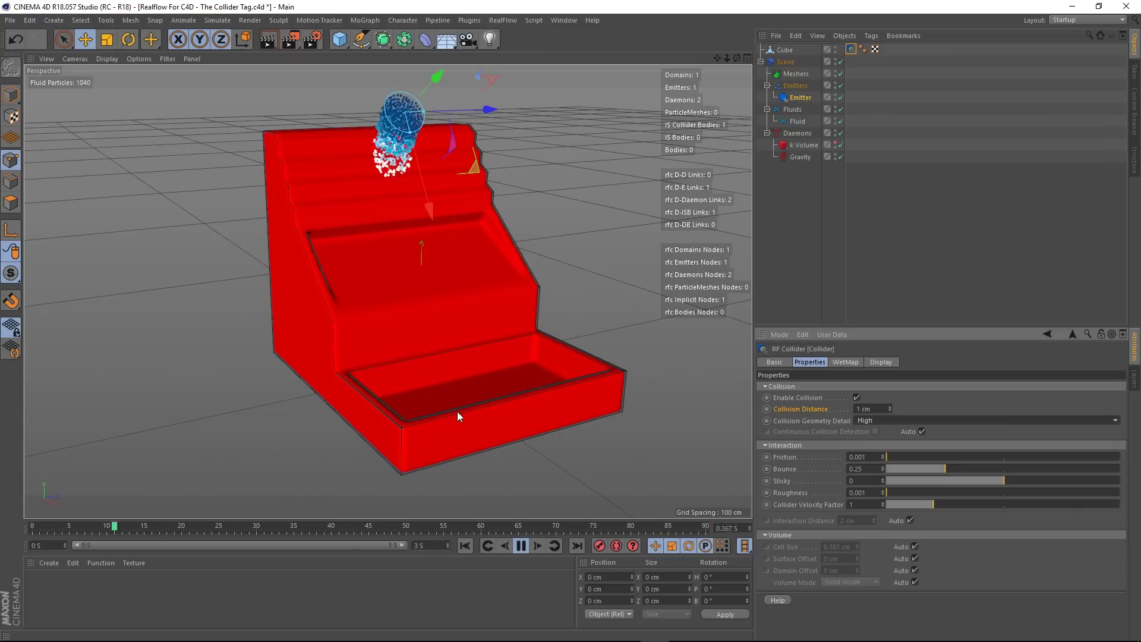
pyautogui.moveTo(458, 412)
pyautogui.keyDown('alt'); pyautogui.mouseDown()
pyautogui.moveTo(575, 427)
pyautogui.moveTo(553, 399)
pyautogui.moveTo(446, 401)
pyautogui.moveTo(545, 351)
pyautogui.moveTo(491, 419)
pyautogui.moveTo(479, 416)
pyautogui.mouseUp(); pyautogui.keyUp('alt')
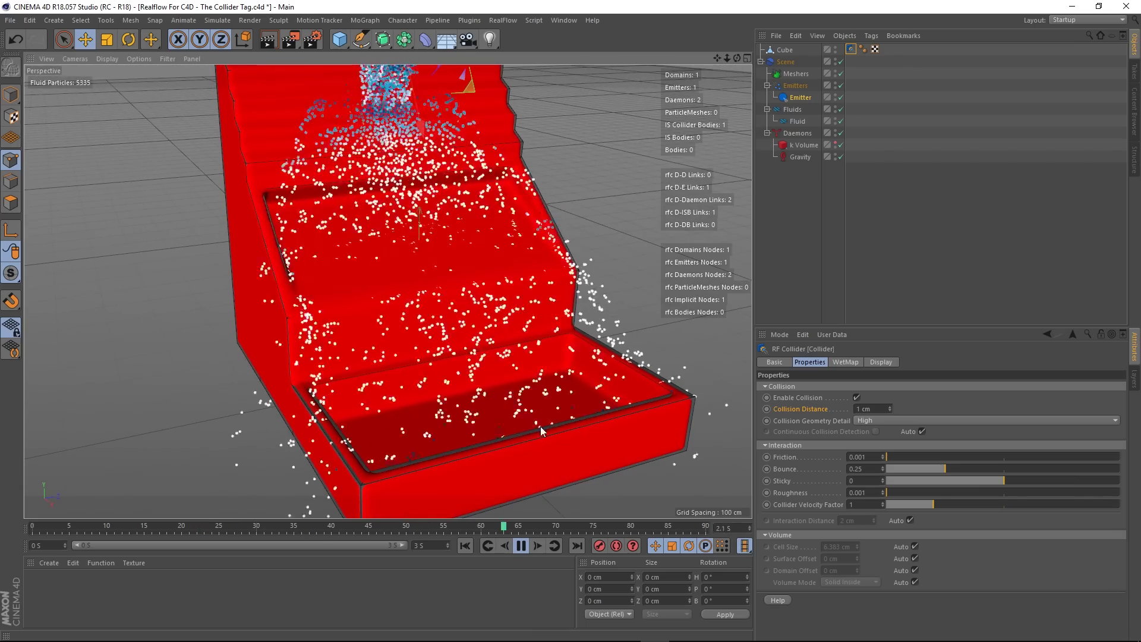
# - Lower the Collision Geometry Detail back to Medium and view the whole ramp
pyautogui.click(868, 420)
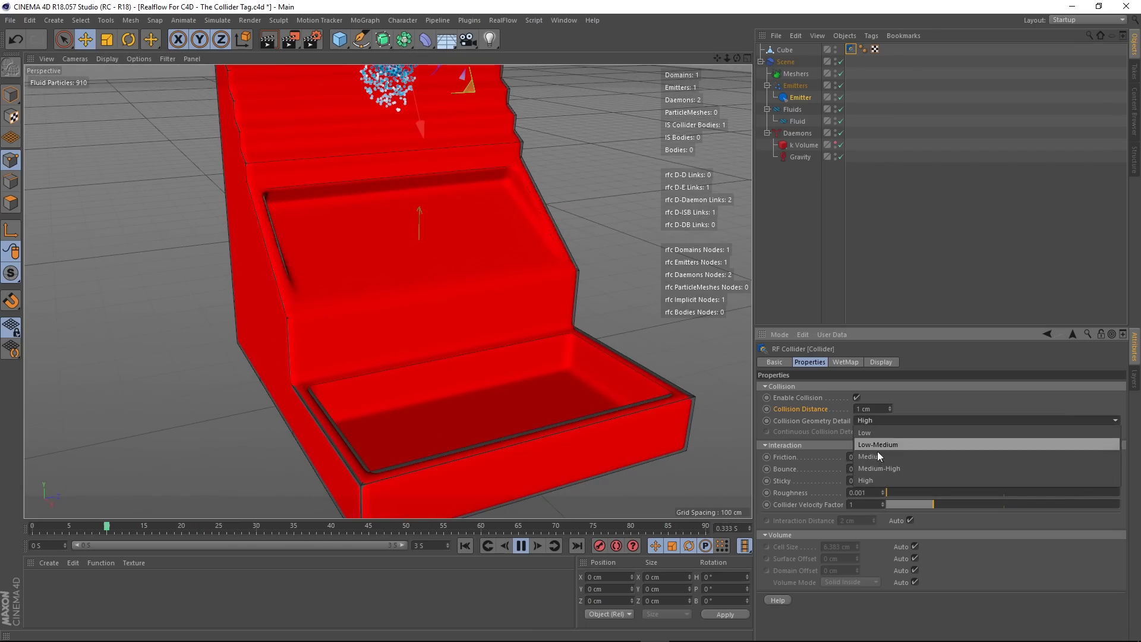
pyautogui.click(873, 446)
pyautogui.scroll(-3, 419, 315)
pyautogui.keyDown('alt'); pyautogui.moveTo(420, 315); pyautogui.dragTo(444, 326); pyautogui.keyUp('alt')
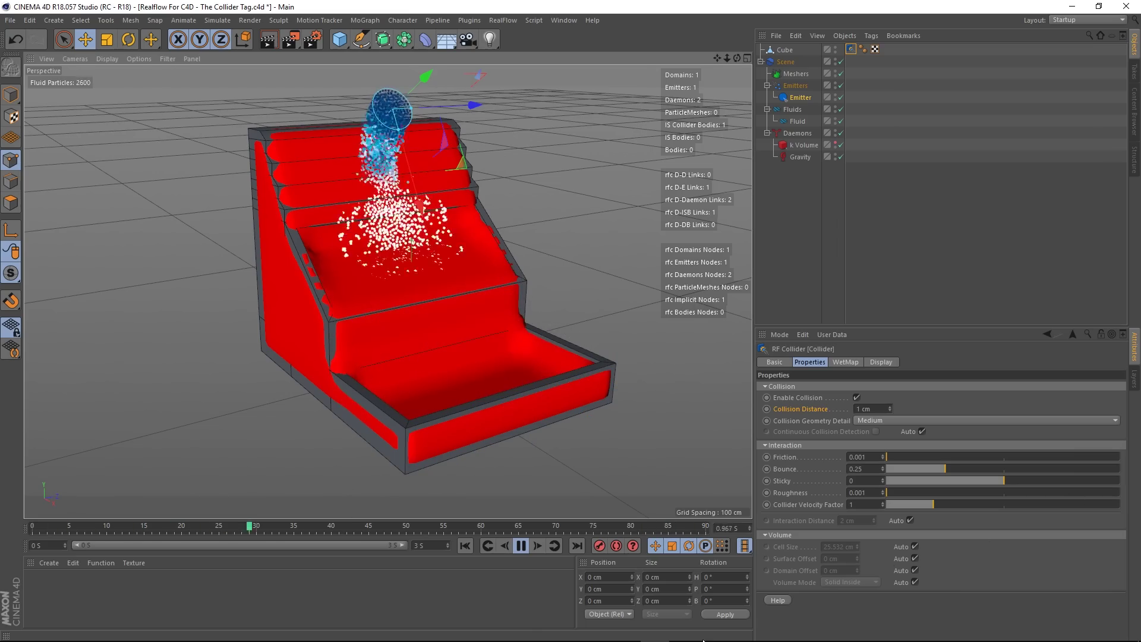
# - Turn off Auto for the Volume Mode to look at its options, and turn Auto back on
pyautogui.click(915, 583)
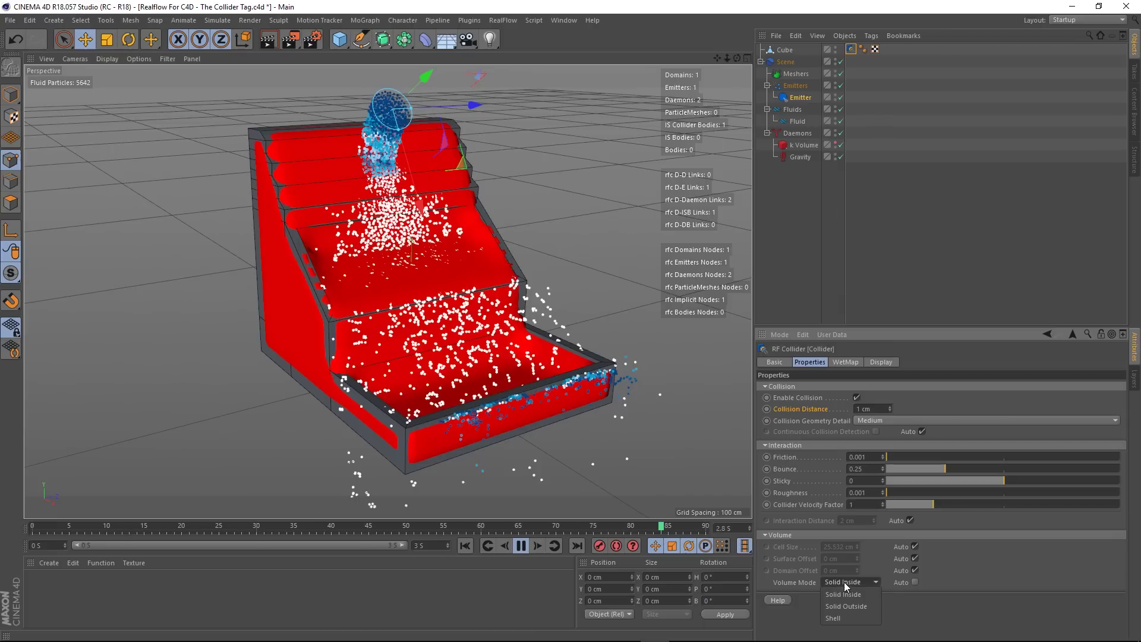
pyautogui.click(917, 583)
pyautogui.click(914, 583)
# - Turn off Auto for the Cell Size, set it to 10 cm, and examine the collision geometry from the front and side
pyautogui.click(915, 546)
pyautogui.scroll(3, 418, 308)
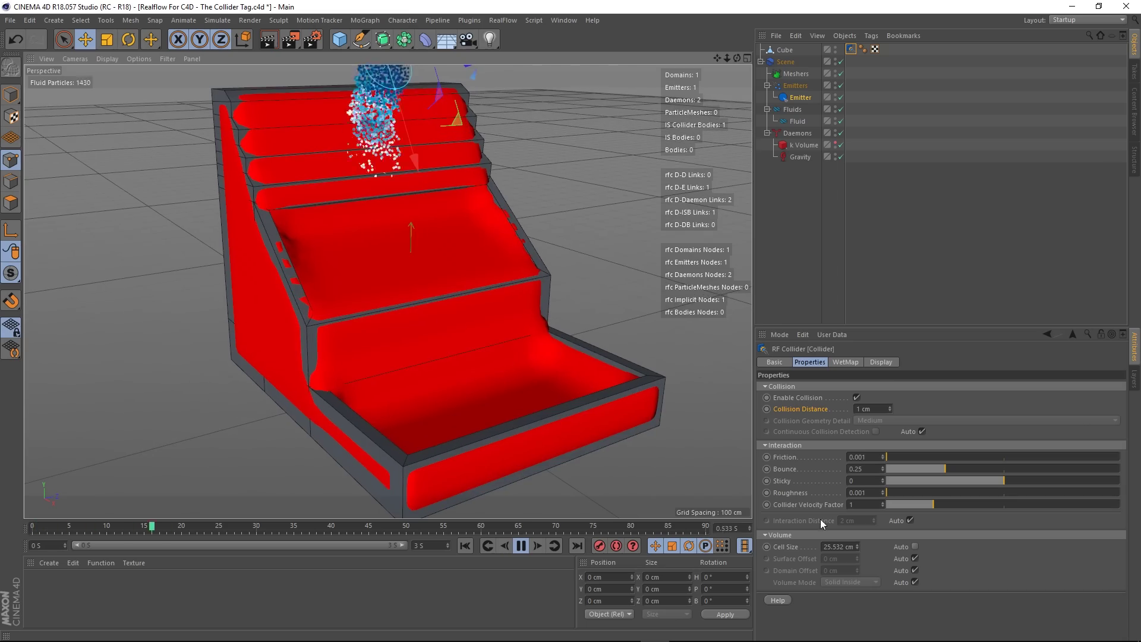
pyautogui.click(853, 546)
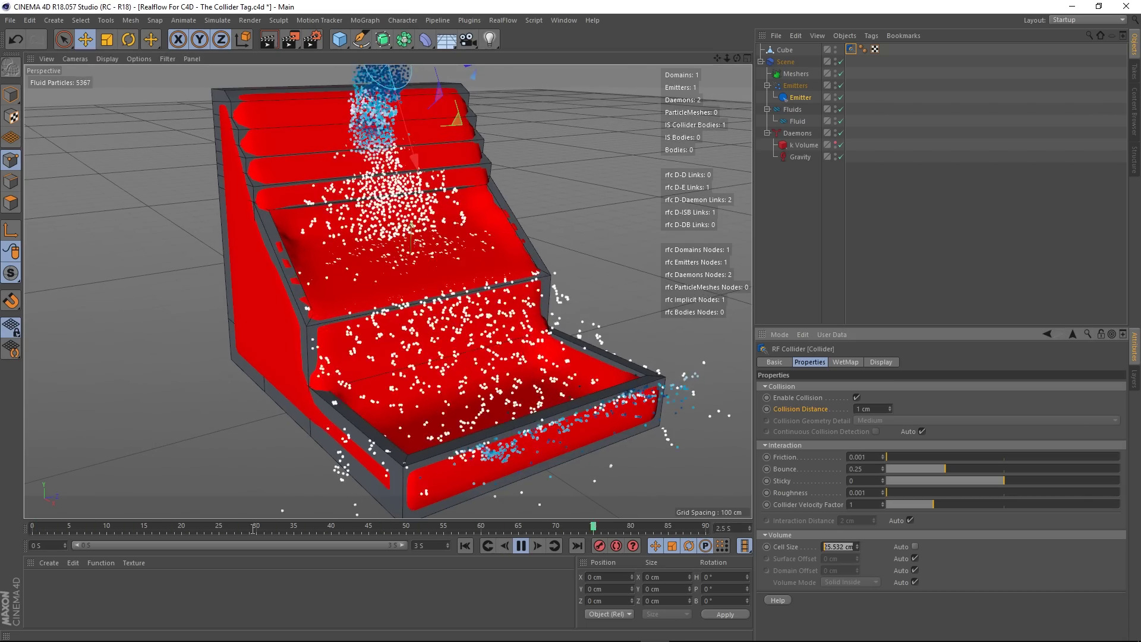
pyautogui.write('10')
pyautogui.press('Return')
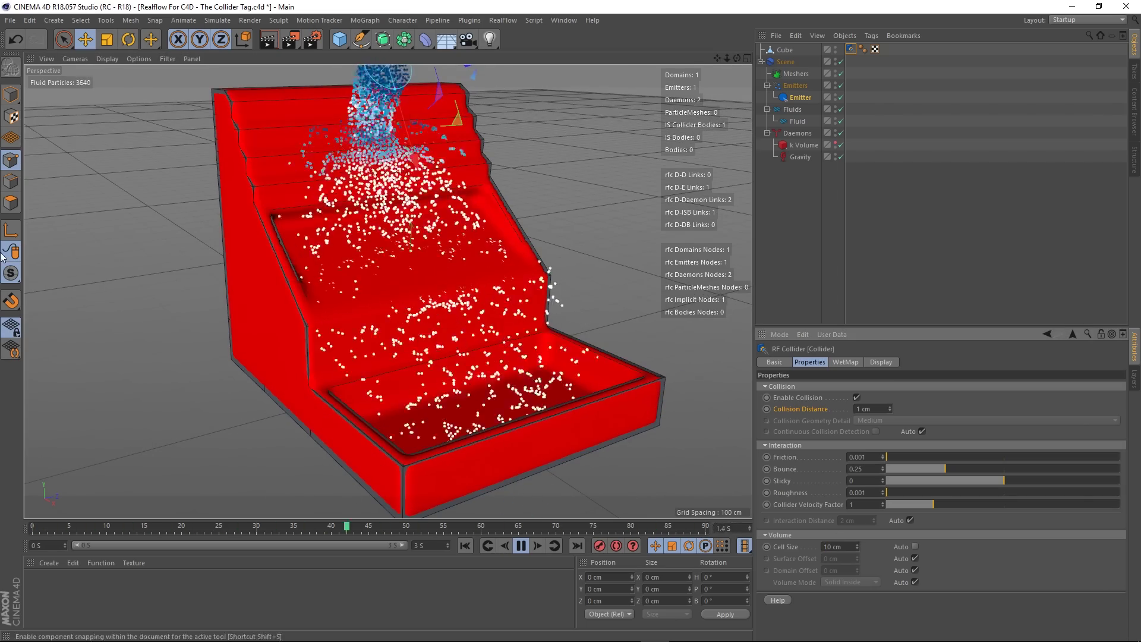
pyautogui.keyDown('alt'); pyautogui.moveTo(183, 212); pyautogui.dragTo(386, 315); pyautogui.keyUp('alt')
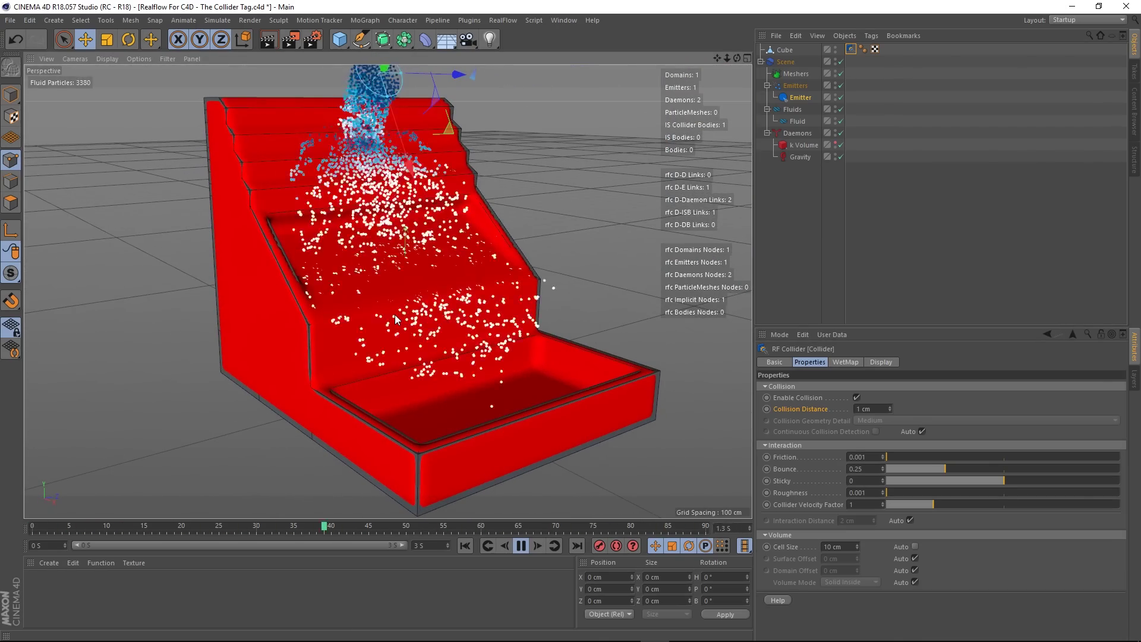
pyautogui.keyDown('alt'); pyautogui.moveTo(391, 264); pyautogui.dragTo(518, 294); pyautogui.keyUp('alt')
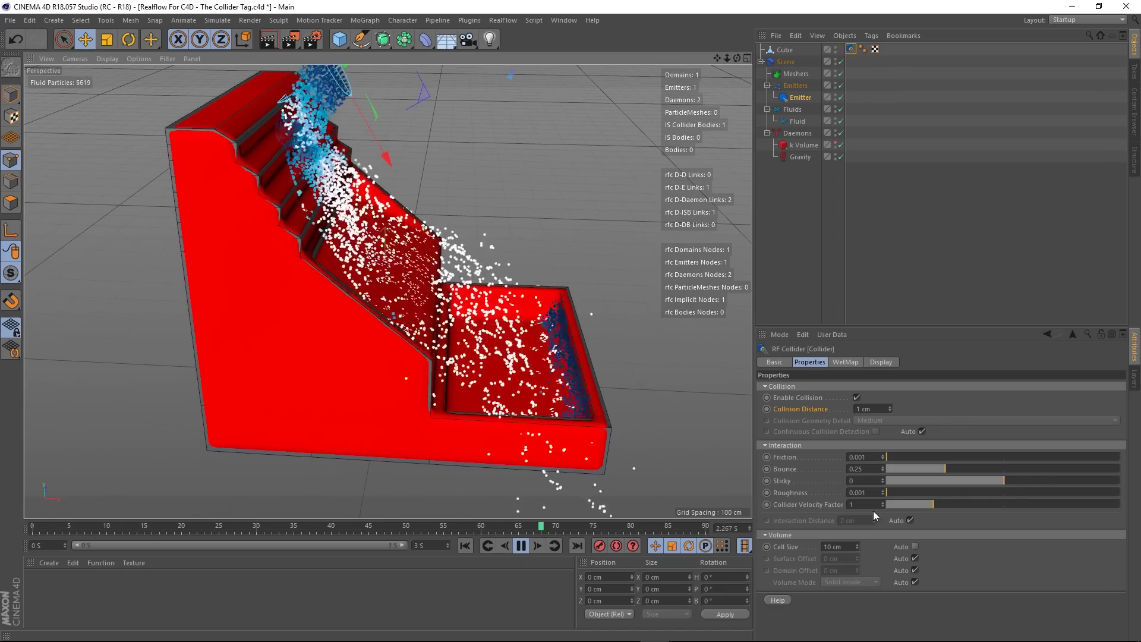
# - Set the Cell Size to 5 cm and examine the collision geometry around the basins from several angles
pyautogui.doubleClick(844, 546)
pyautogui.write('5')
pyautogui.press('Return')
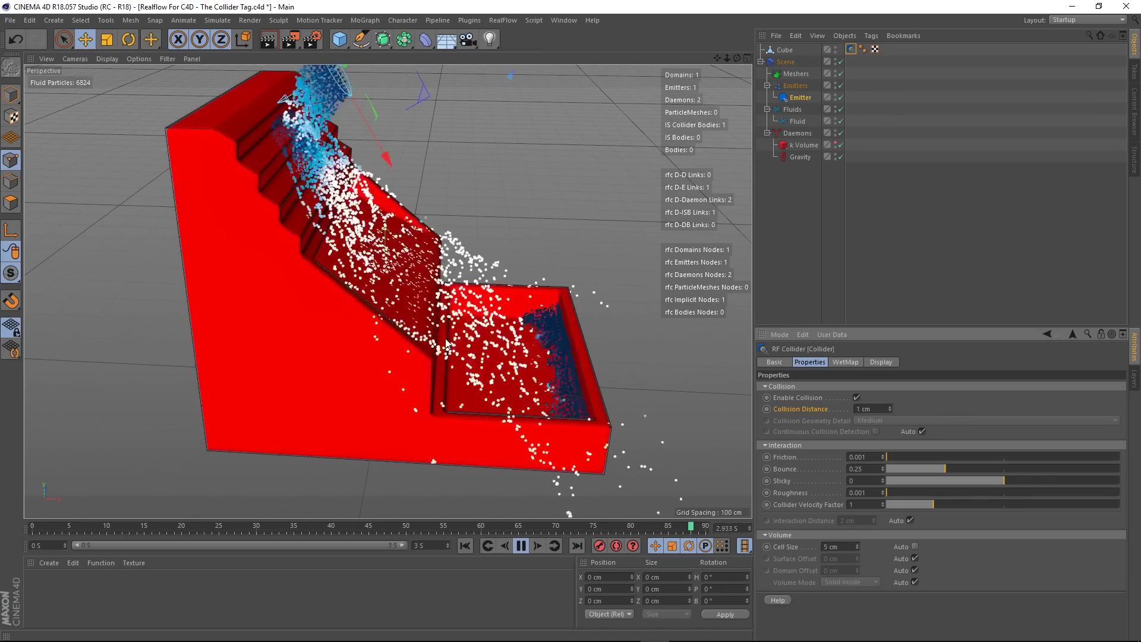
pyautogui.keyDown('alt'); pyautogui.moveTo(220, 258); pyautogui.dragTo(340, 326); pyautogui.keyUp('alt')
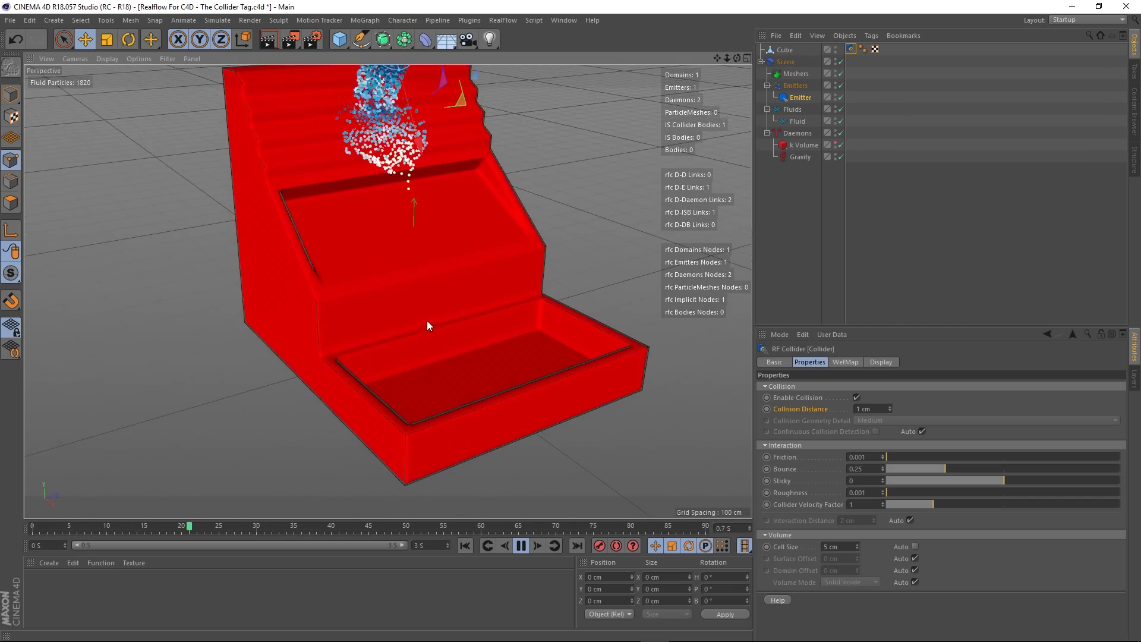
pyautogui.keyDown('alt'); pyautogui.moveTo(426, 320); pyautogui.dragTo(427, 291); pyautogui.keyUp('alt')
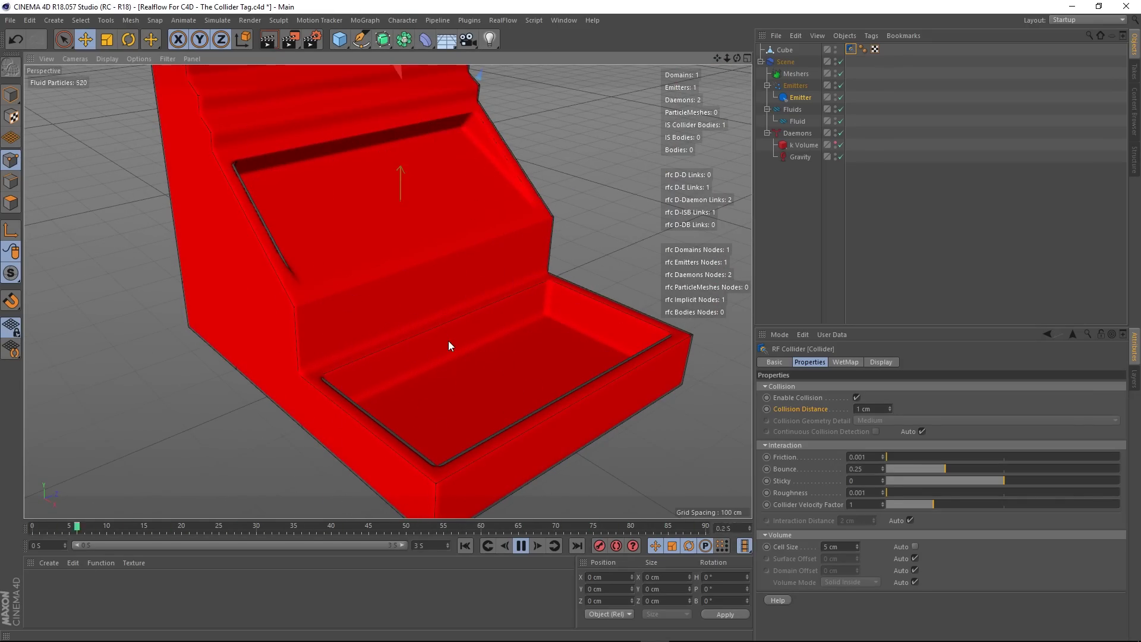
pyautogui.scroll(-2, 465, 356)
pyautogui.keyDown('alt'); pyautogui.moveTo(465, 356); pyautogui.dragTo(452, 331); pyautogui.keyUp('alt')
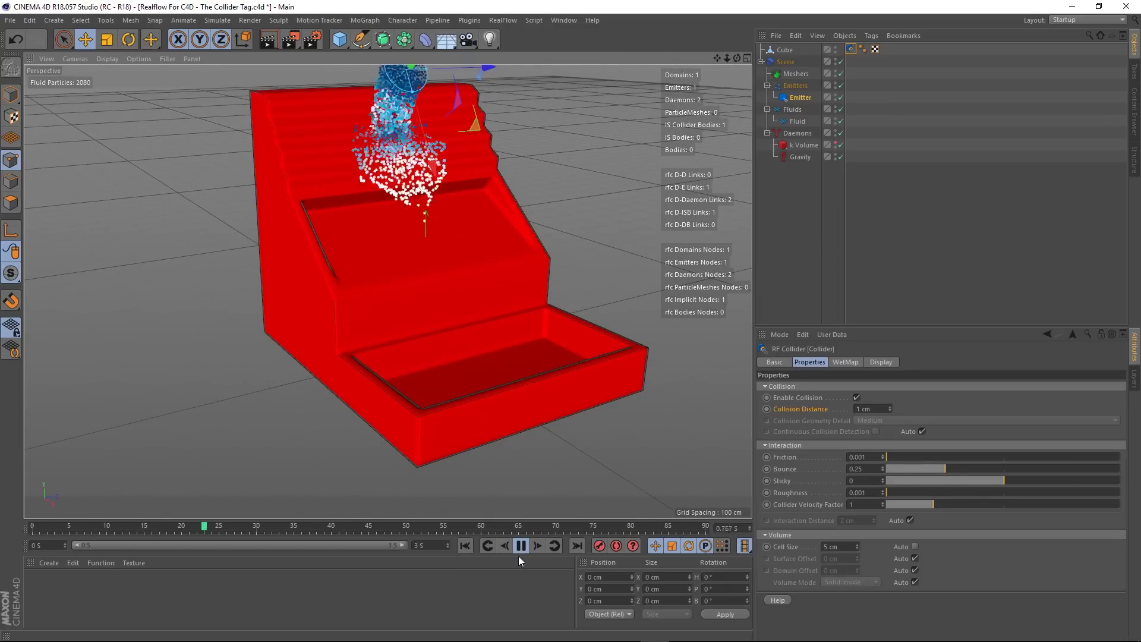
# - Save the project and turn off Show Collision Geometry in the RF Collider tag
pyautogui.click(10, 21)
pyautogui.click(16, 119)
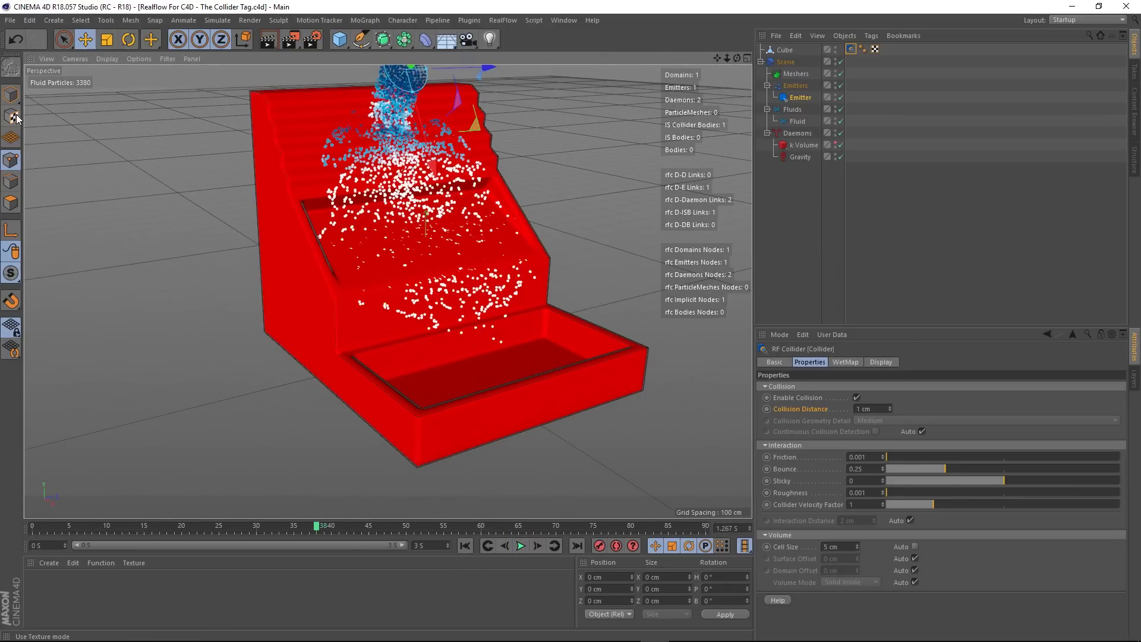
pyautogui.click(892, 363)
pyautogui.click(850, 387)
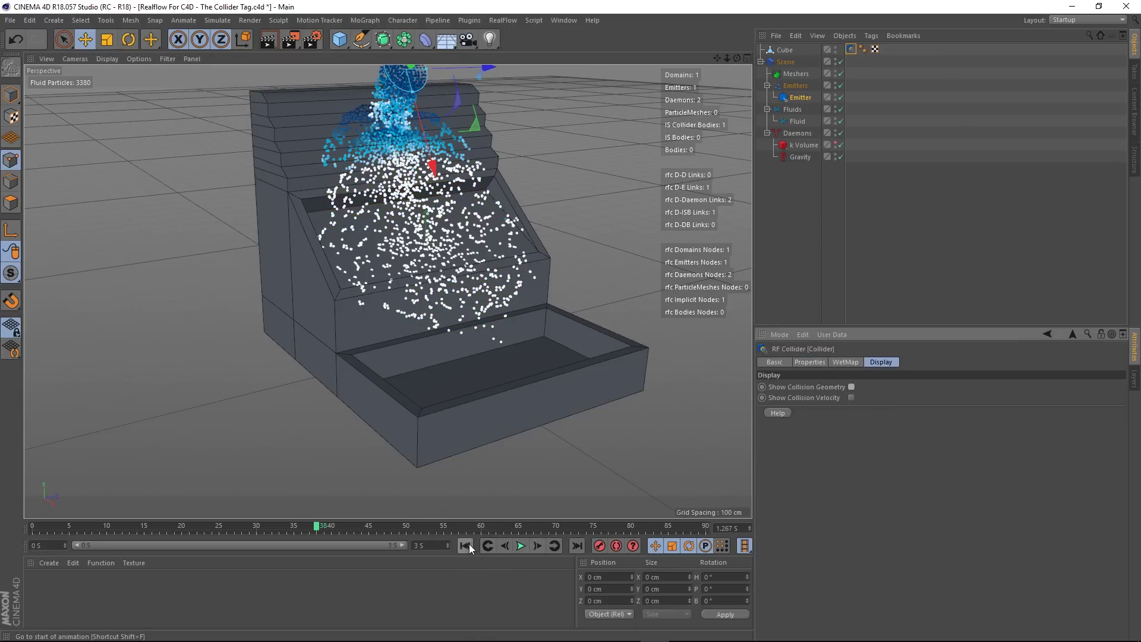
# - Replay the simulation from the first frame with the 5 cm cell size and view the flow over the whole ramp
pyautogui.click(465, 546)
pyautogui.click(523, 546)
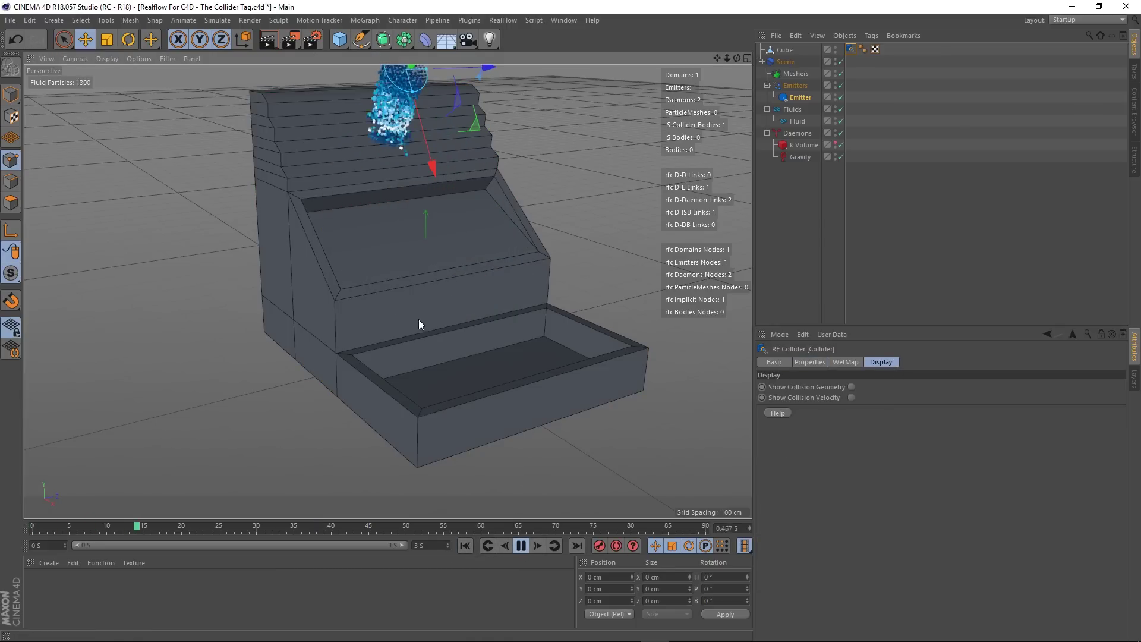
pyautogui.moveTo(419, 317)
pyautogui.keyDown('alt'); pyautogui.mouseDown()
pyautogui.moveTo(472, 327)
pyautogui.moveTo(526, 309)
pyautogui.moveTo(423, 308)
pyautogui.moveTo(396, 322)
pyautogui.moveTo(431, 305)
pyautogui.mouseUp(); pyautogui.keyUp('alt')
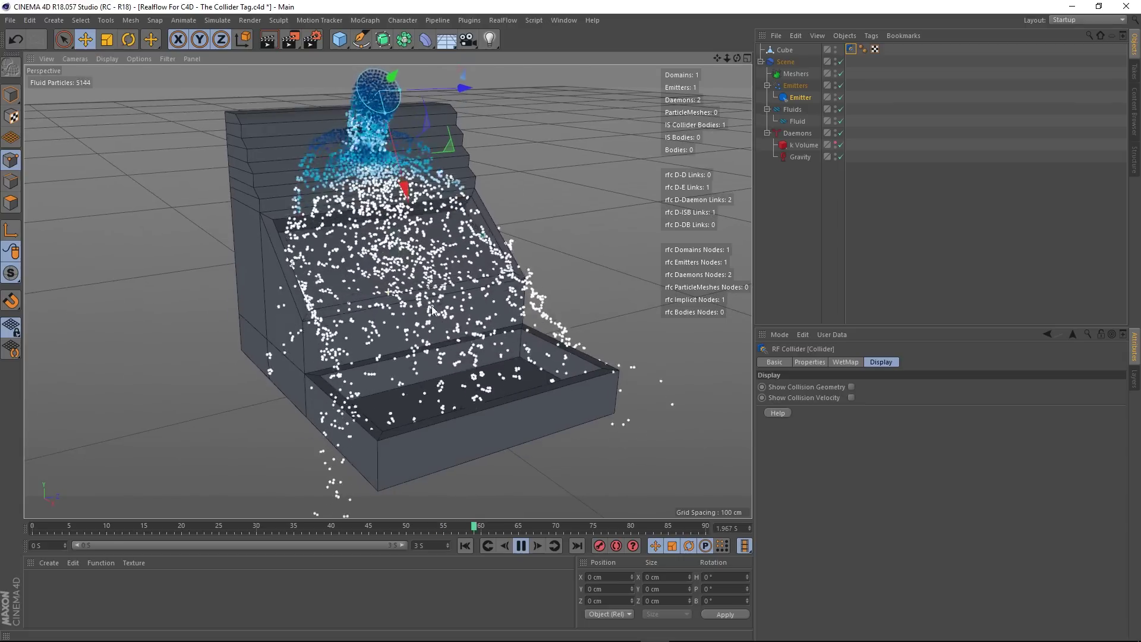
# - Pause the simulation and review the Fluid's fluid and display settings and the Emitter's emission settings
pyautogui.click(521, 546)
pyautogui.click(796, 121)
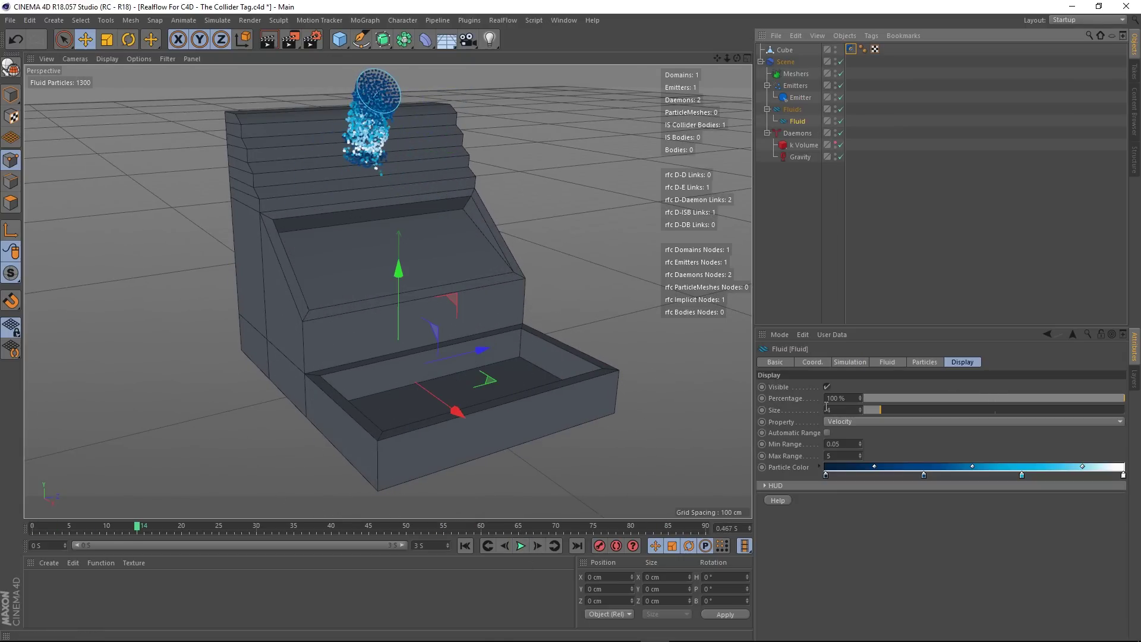
pyautogui.click(885, 363)
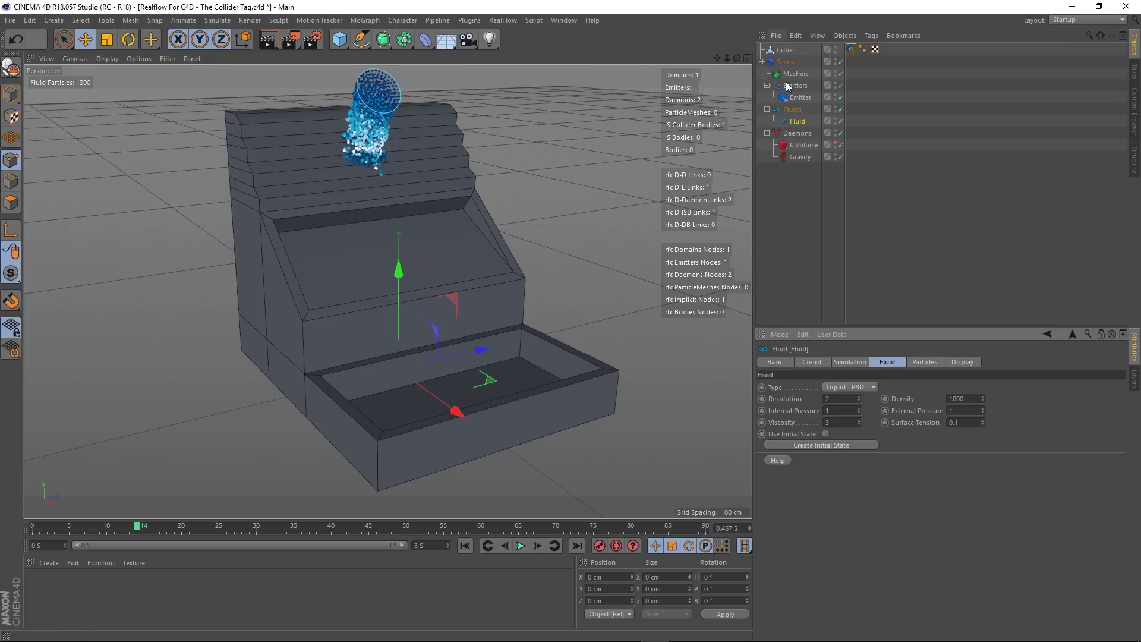
pyautogui.click(954, 363)
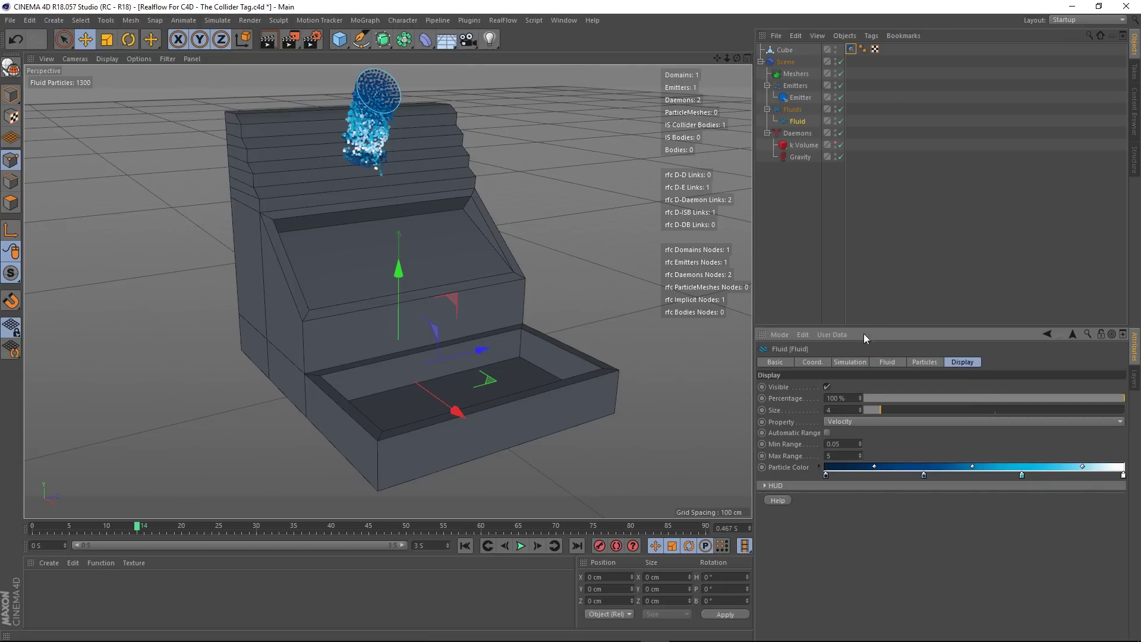
pyautogui.click(785, 175)
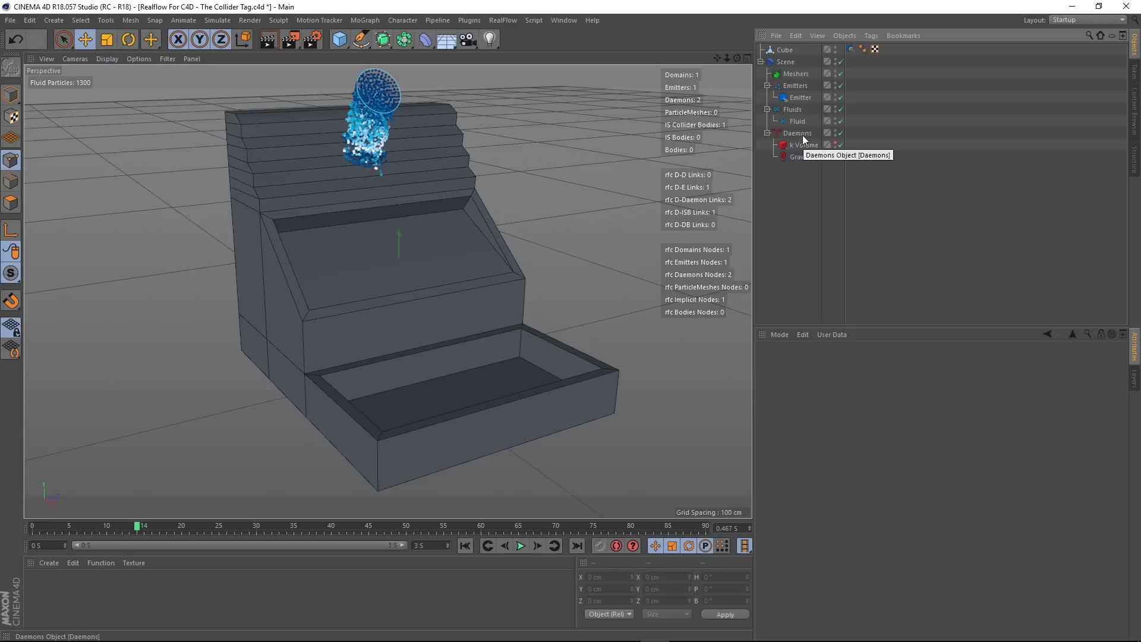
pyautogui.click(800, 97)
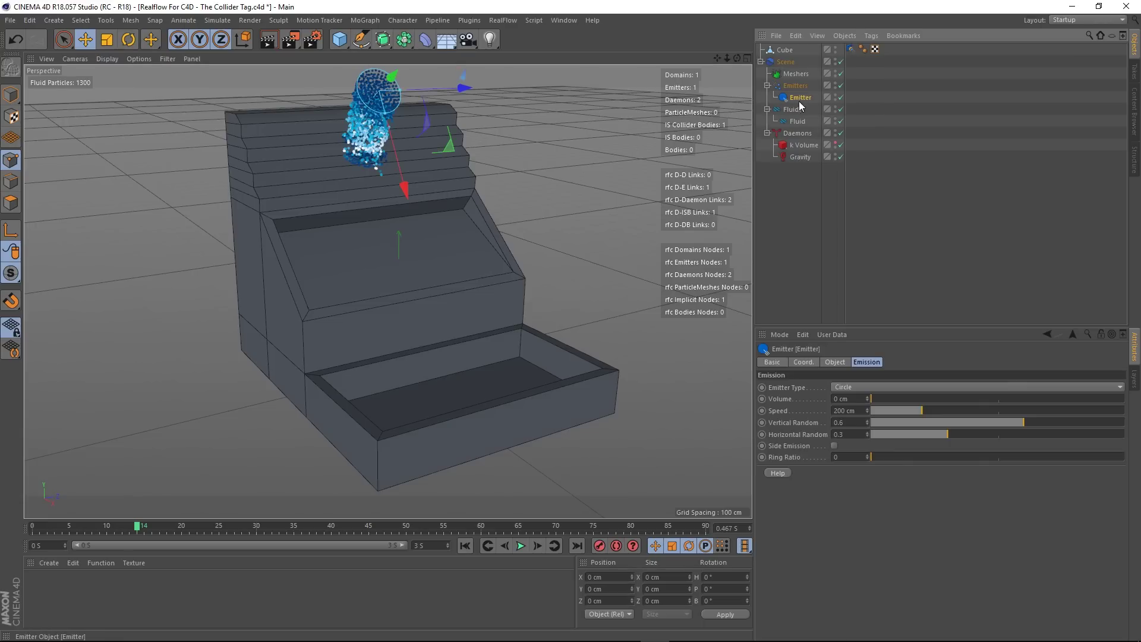
# - Replay the simulation from the first frame and examine the flow over the steps and basins from several angles
pyautogui.click(459, 547)
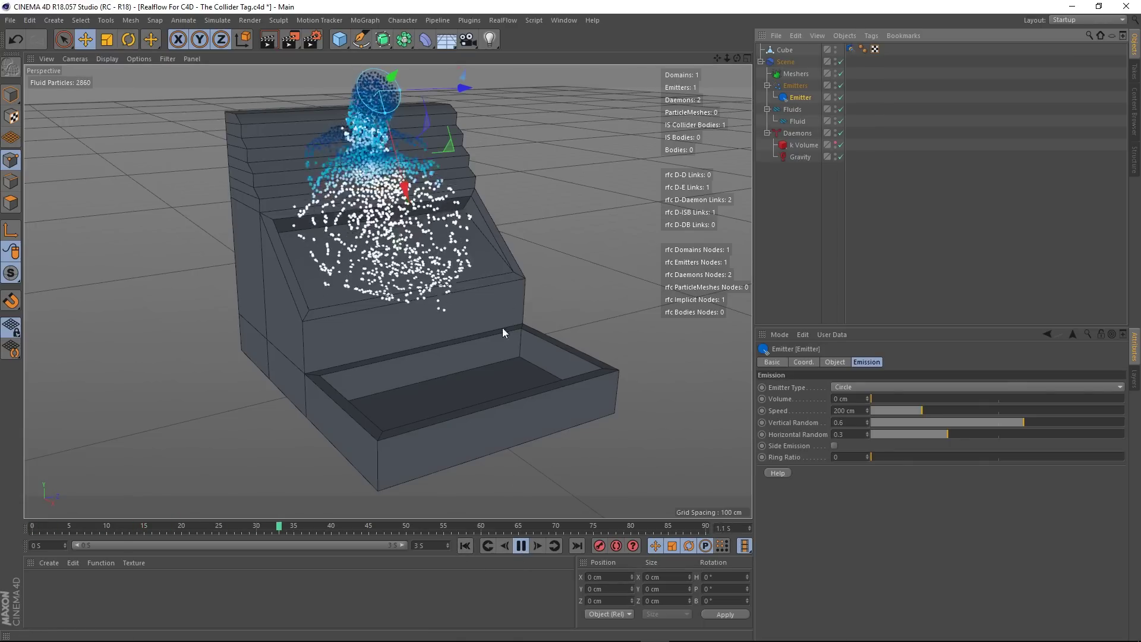
pyautogui.scroll(3, 452, 267)
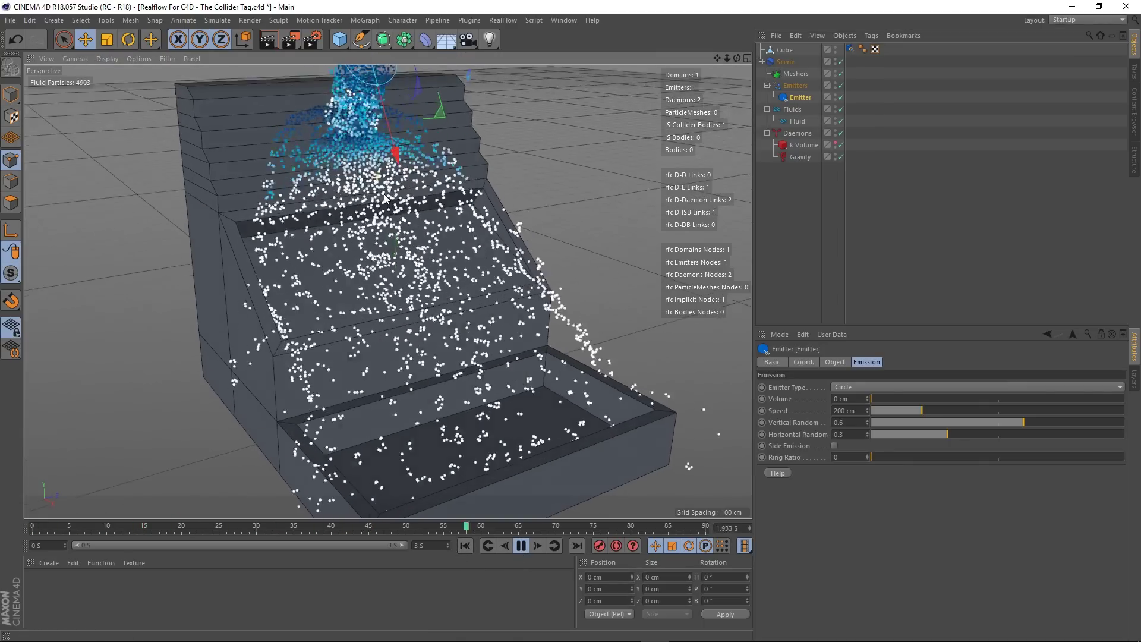
pyautogui.keyDown('alt'); pyautogui.moveTo(384, 200); pyautogui.dragTo(447, 261); pyautogui.keyUp('alt')
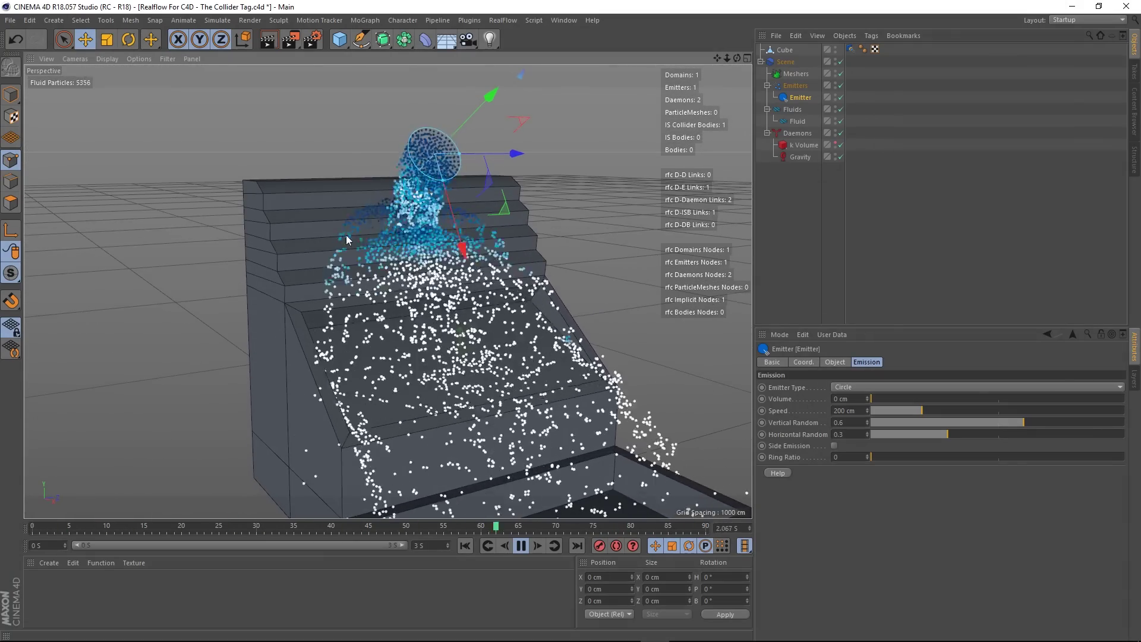
pyautogui.keyDown('alt'); pyautogui.moveTo(393, 241); pyautogui.dragTo(410, 257, button='right'); pyautogui.keyUp('alt')
pyautogui.keyDown('alt'); pyautogui.moveTo(410, 258); pyautogui.dragTo(338, 161, button='middle'); pyautogui.keyUp('alt')
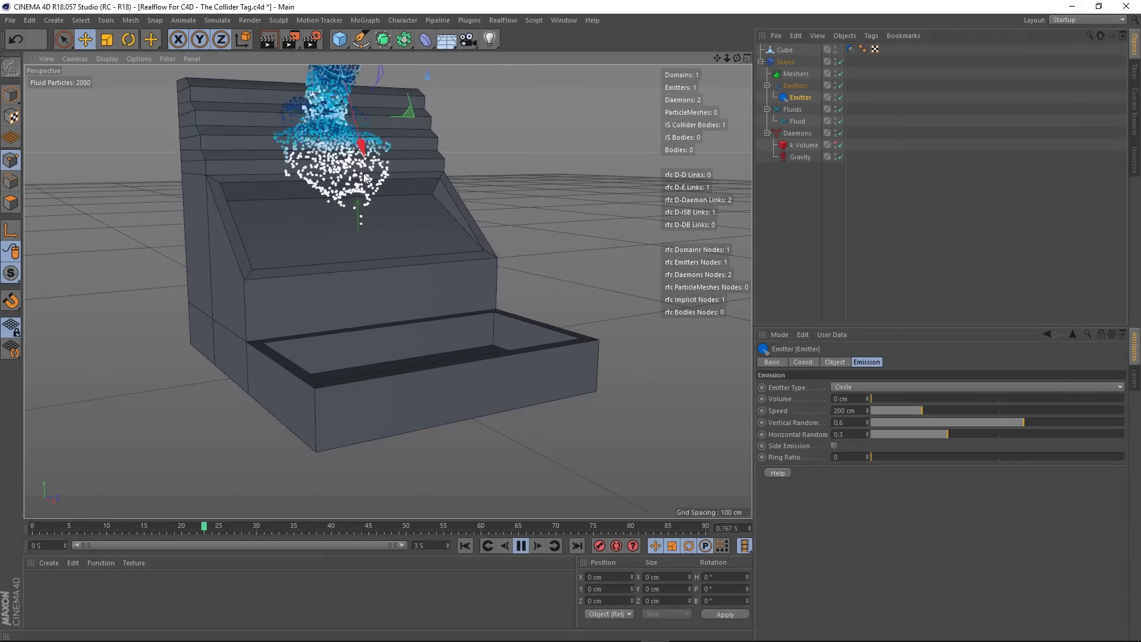
pyautogui.keyDown('alt'); pyautogui.moveTo(393, 169); pyautogui.dragTo(398, 219); pyautogui.keyUp('alt')
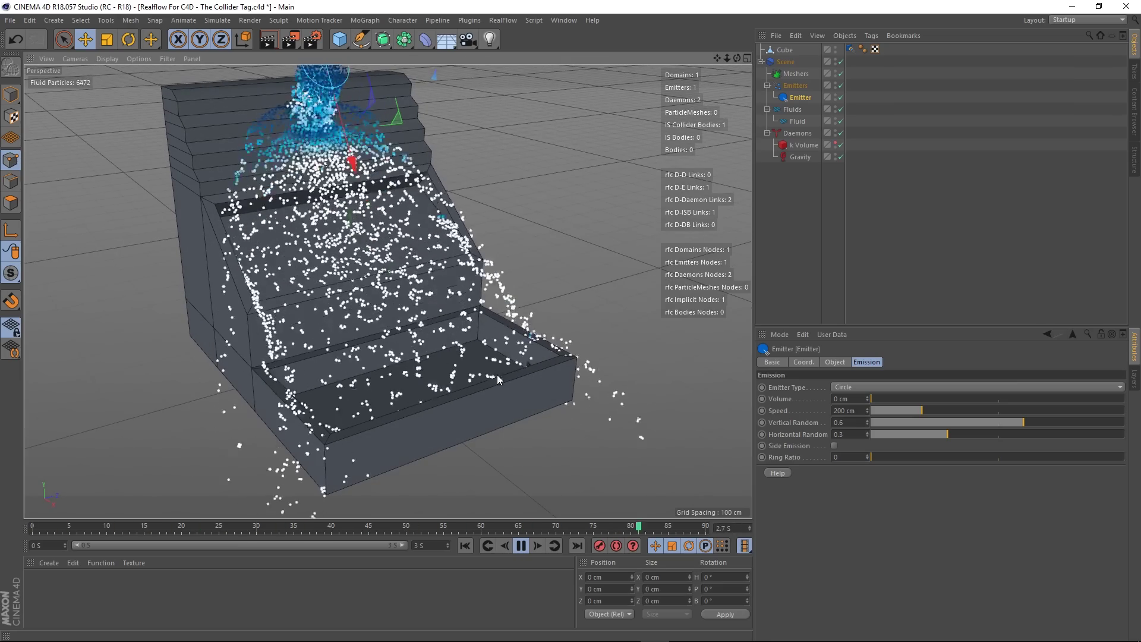
pyautogui.scroll(2, 318, 324)
pyautogui.keyDown('alt'); pyautogui.moveTo(319, 323); pyautogui.dragTo(355, 327); pyautogui.keyUp('alt')
pyautogui.scroll(-4, 357, 328)
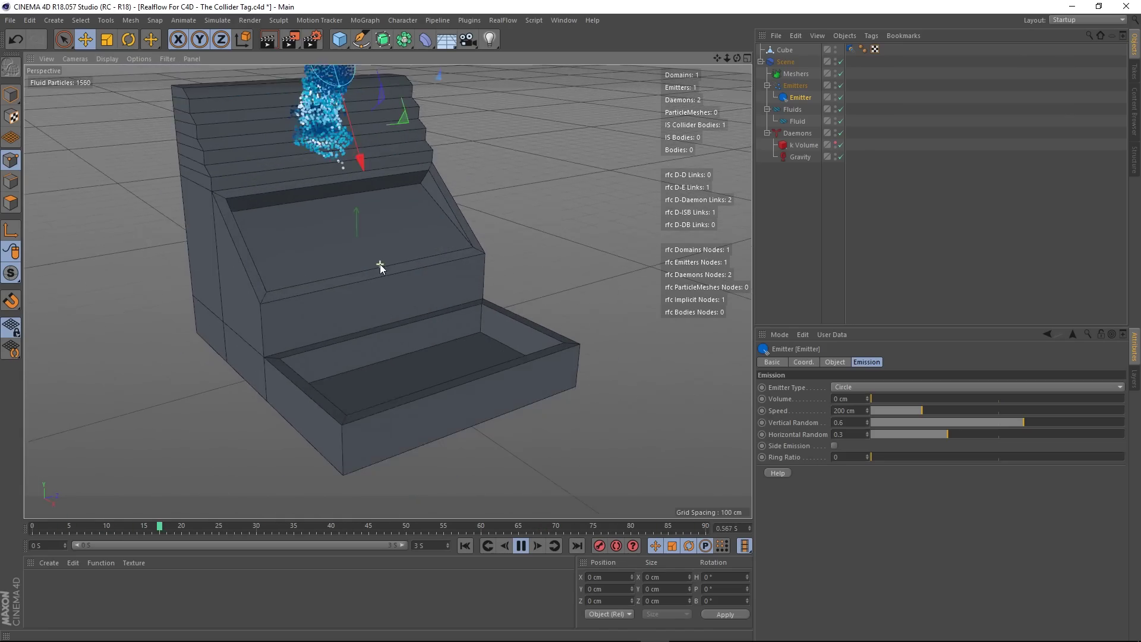
pyautogui.moveTo(395, 277)
pyautogui.keyDown('alt'); pyautogui.mouseDown()
pyautogui.moveTo(337, 318)
pyautogui.moveTo(376, 278)
pyautogui.mouseUp(); pyautogui.keyUp('alt')
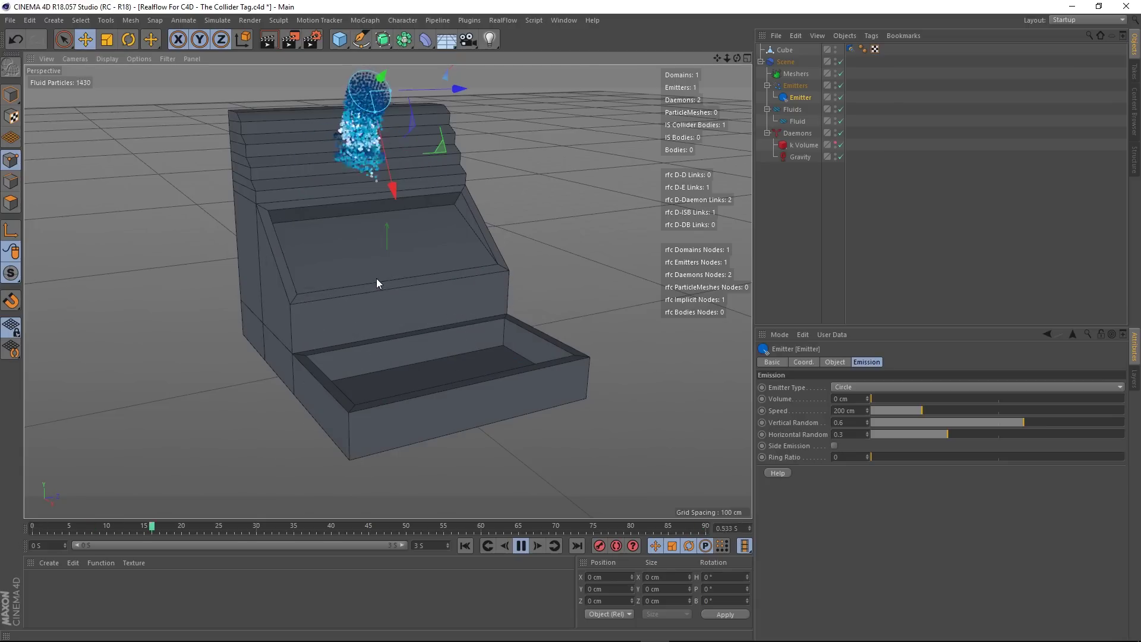
# - Set the Fluid's Resolution to 10 while the simulation plays
pyautogui.click(794, 123)
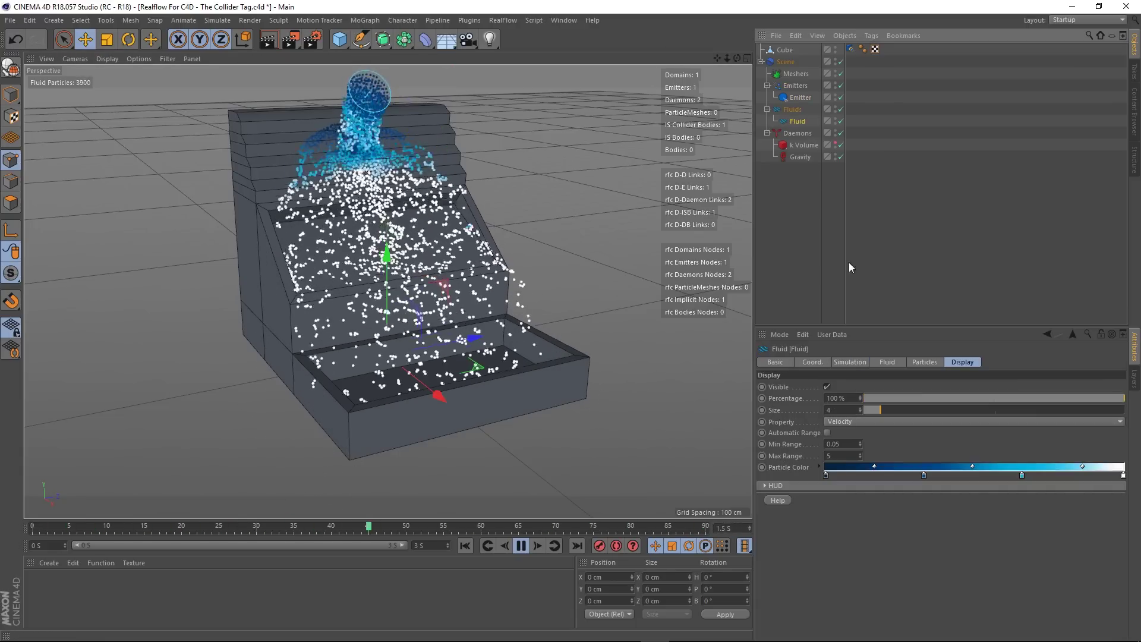
pyautogui.click(849, 362)
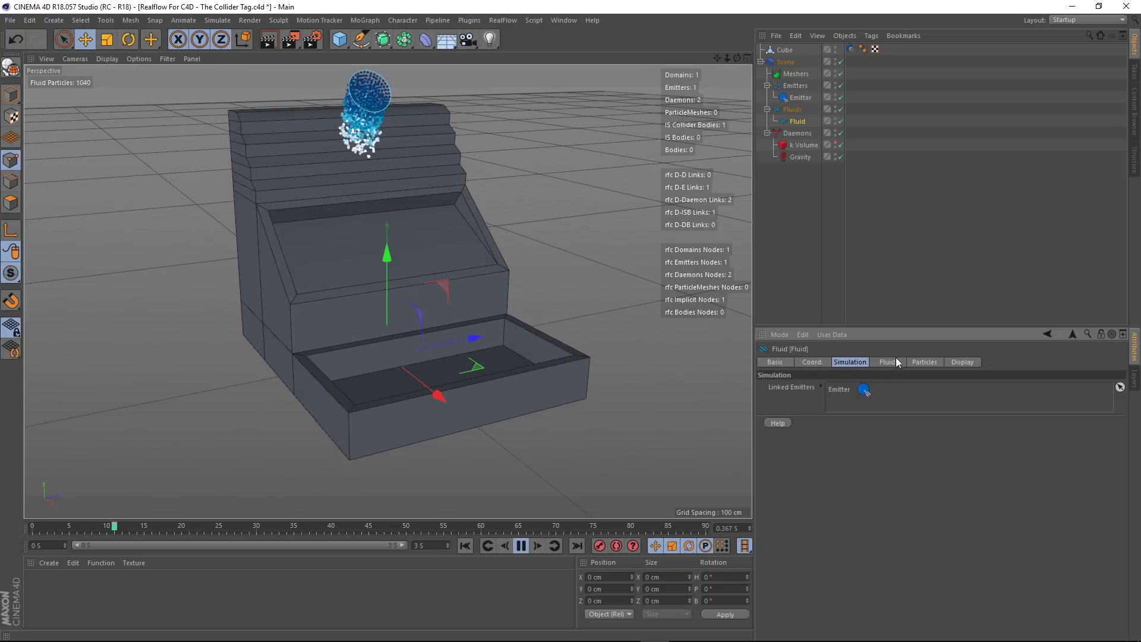
pyautogui.click(880, 362)
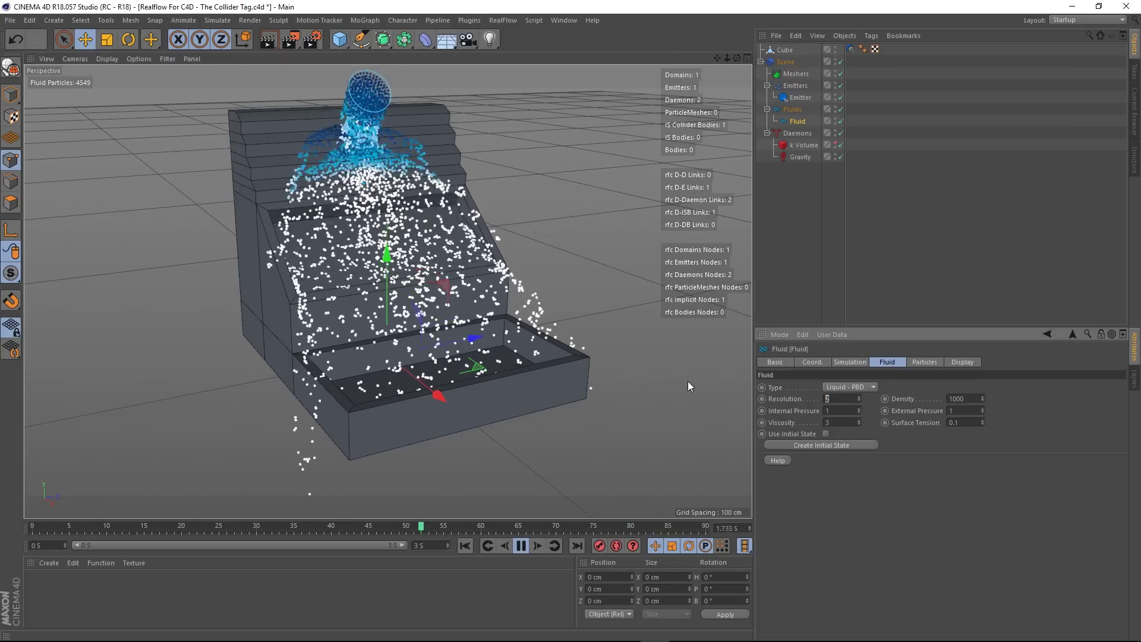
pyautogui.write('10')
pyautogui.press('Return')
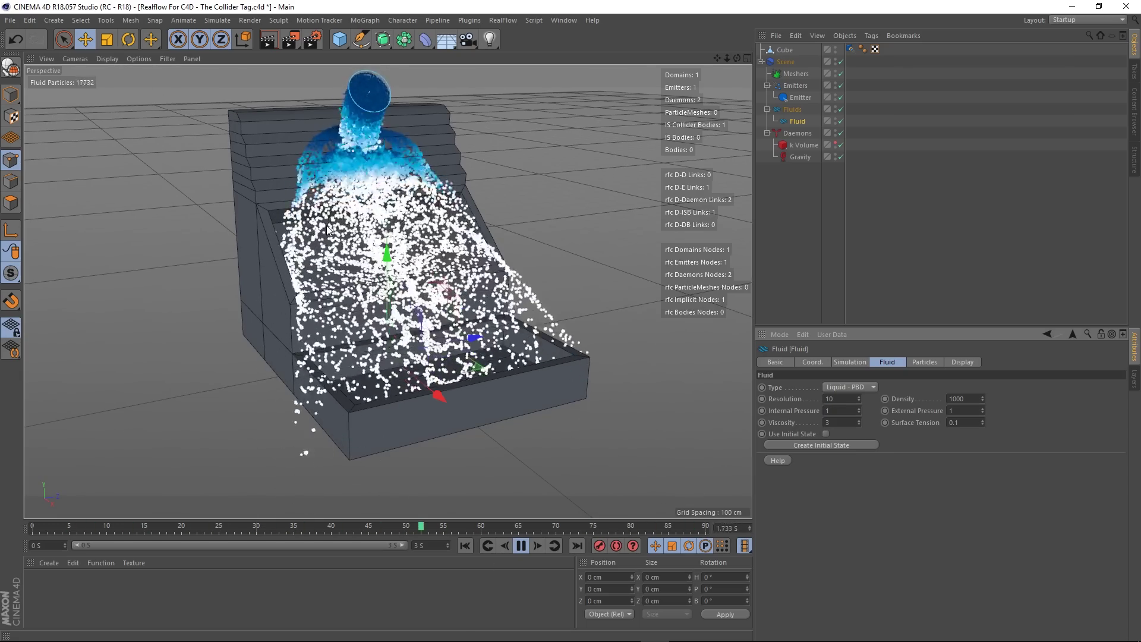
# - Stop the simulation, return to the first frame and save the project
pyautogui.click(520, 546)
pyautogui.click(470, 551)
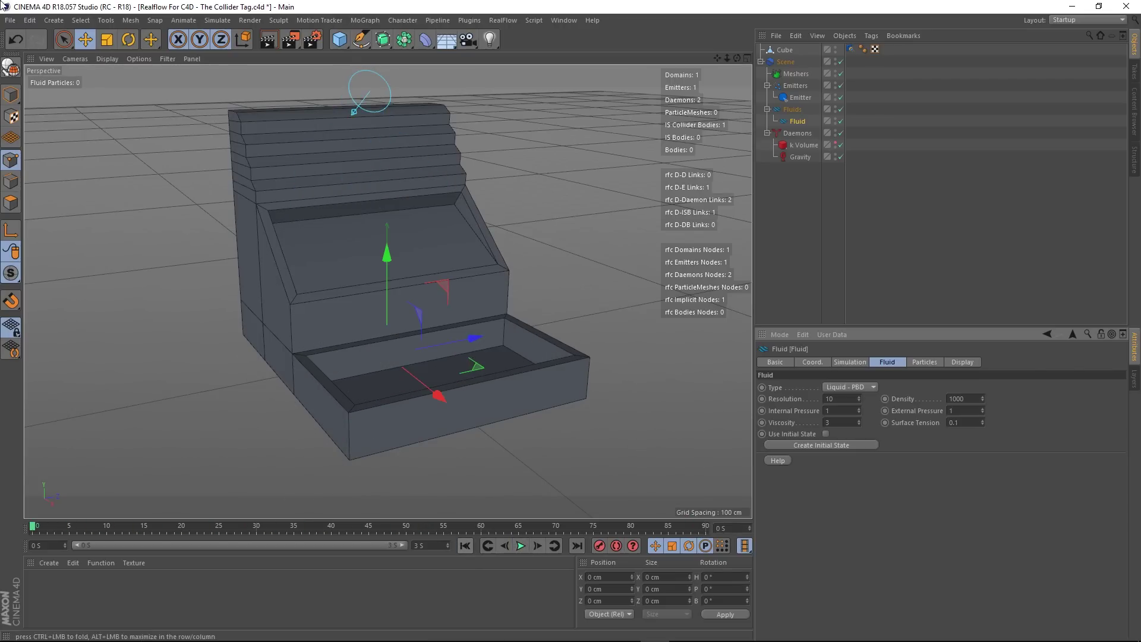
pyautogui.click(10, 20)
pyautogui.click(30, 117)
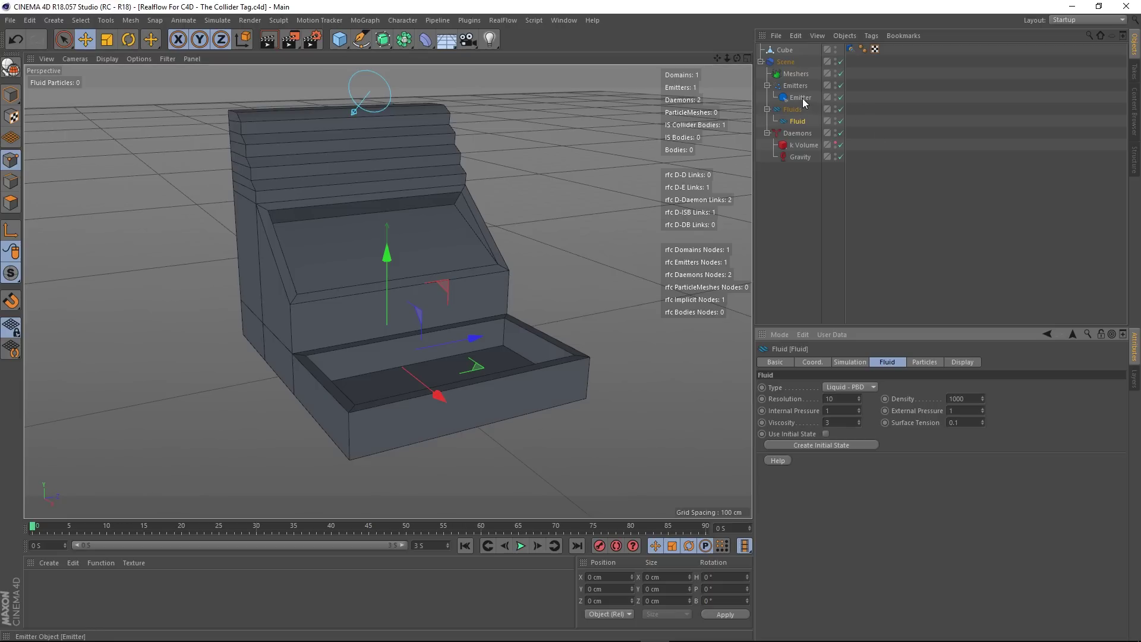
# - Set the Fluid's Resolution to 2 and play the simulation
pyautogui.write('2')
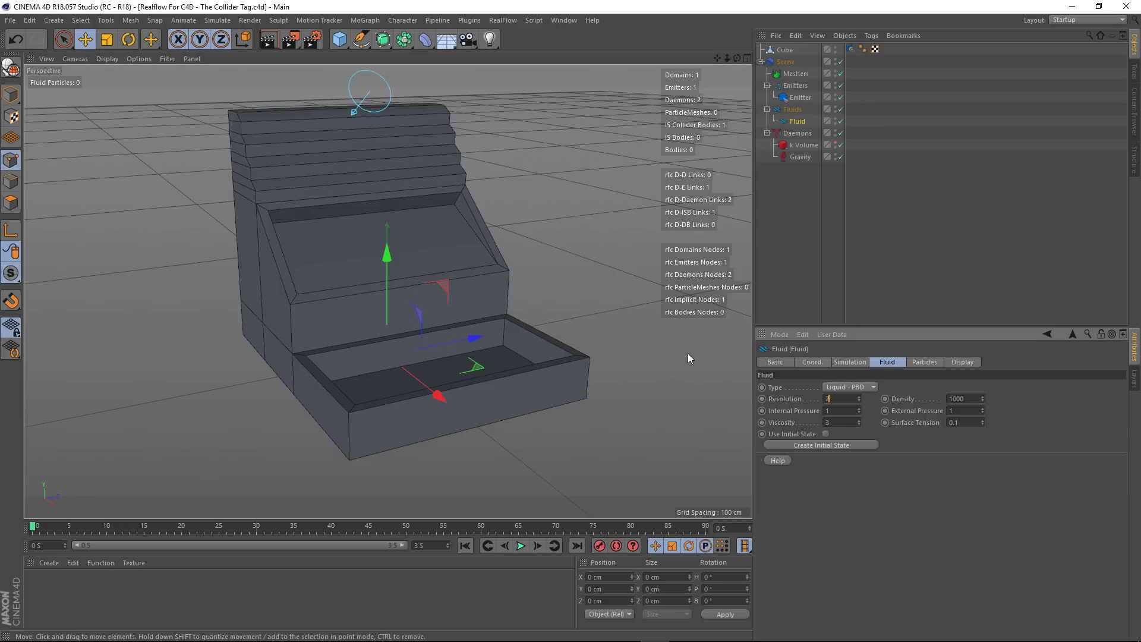
pyautogui.click(521, 546)
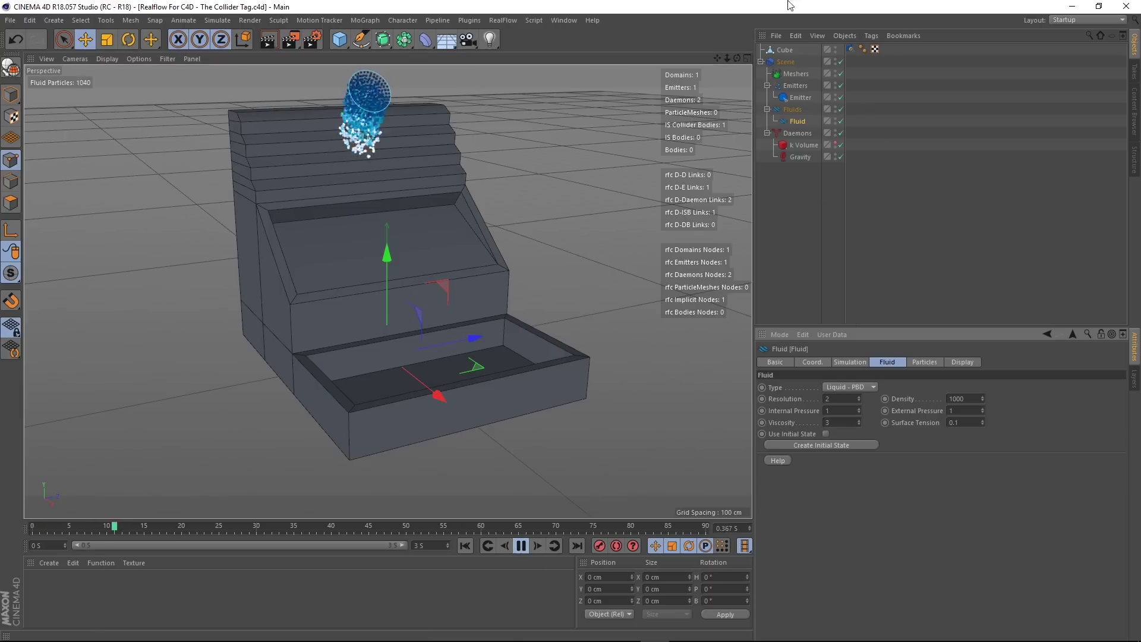
# - Set the Emitter's Speed to 400 cm while the simulation plays
pyautogui.click(800, 97)
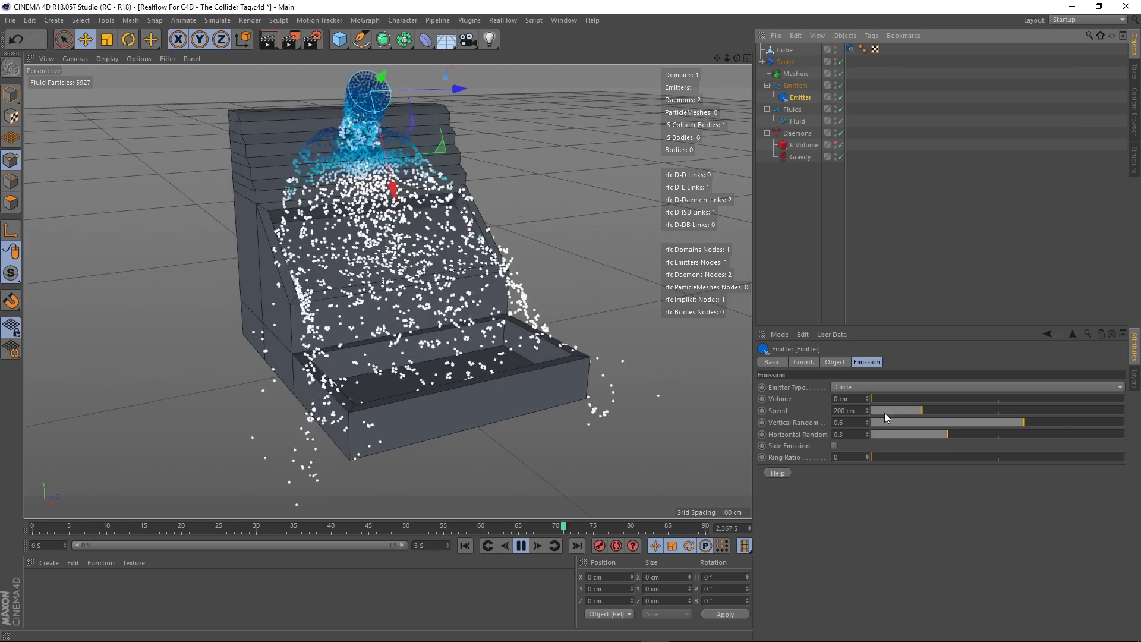
pyautogui.doubleClick(835, 410)
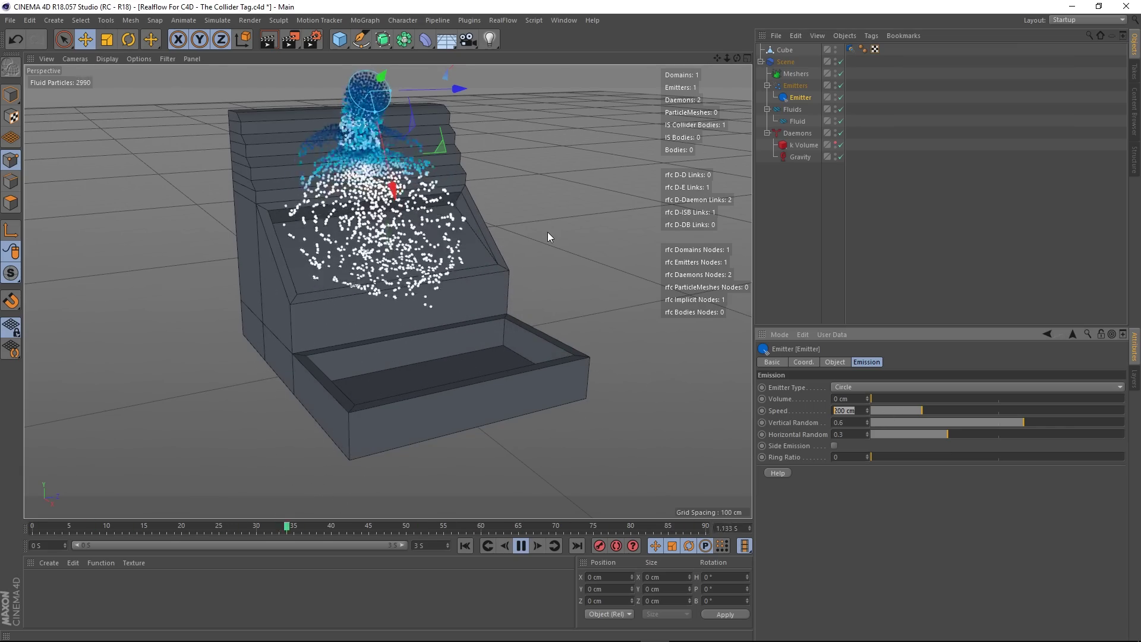
pyautogui.write('400')
pyautogui.press('Return')
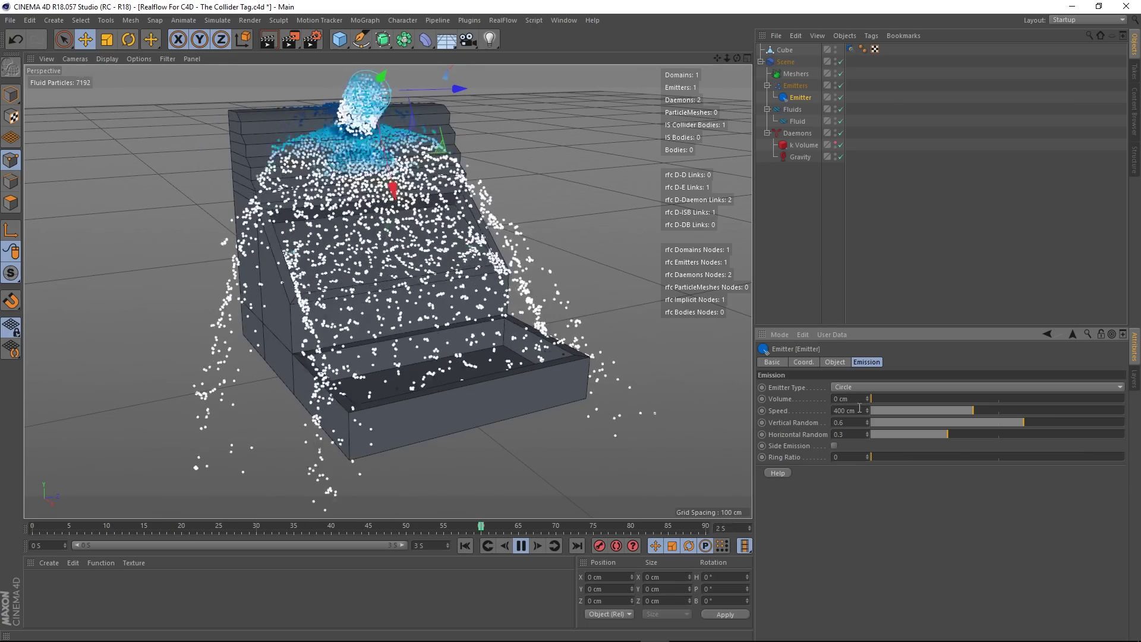
# - Set the Emitter's Speed back to 200 cm
pyautogui.moveTo(859, 410); pyautogui.dragTo(616, 407)
pyautogui.write('200')
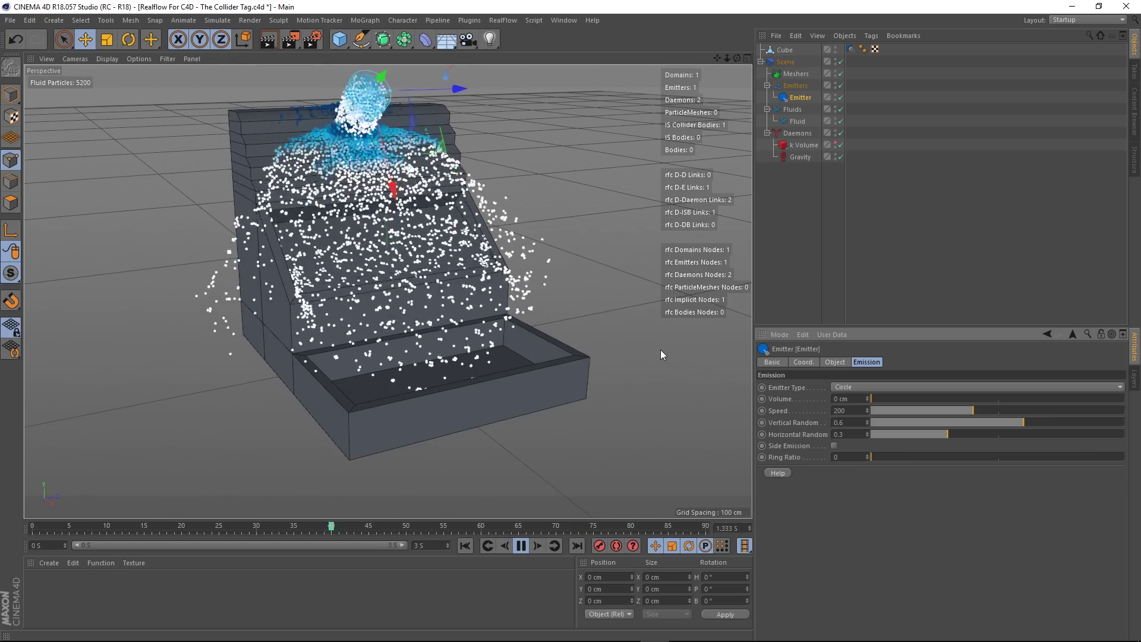
pyautogui.press('Return')
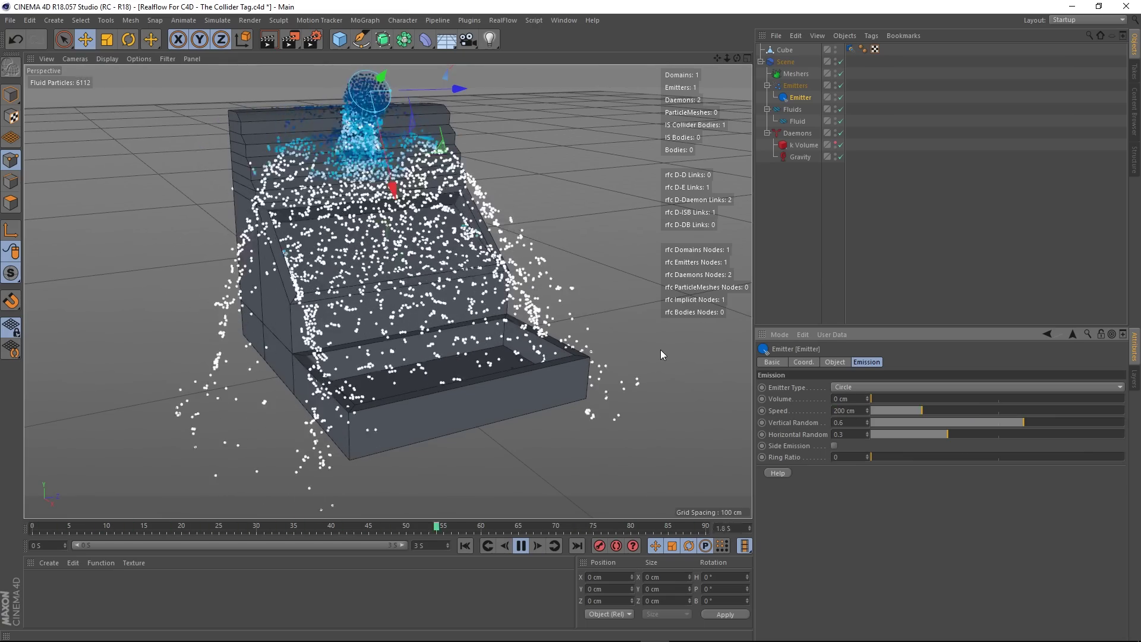
# - Raise the Fluid's Resolution to 10 while the simulation plays
pyautogui.click(798, 121)
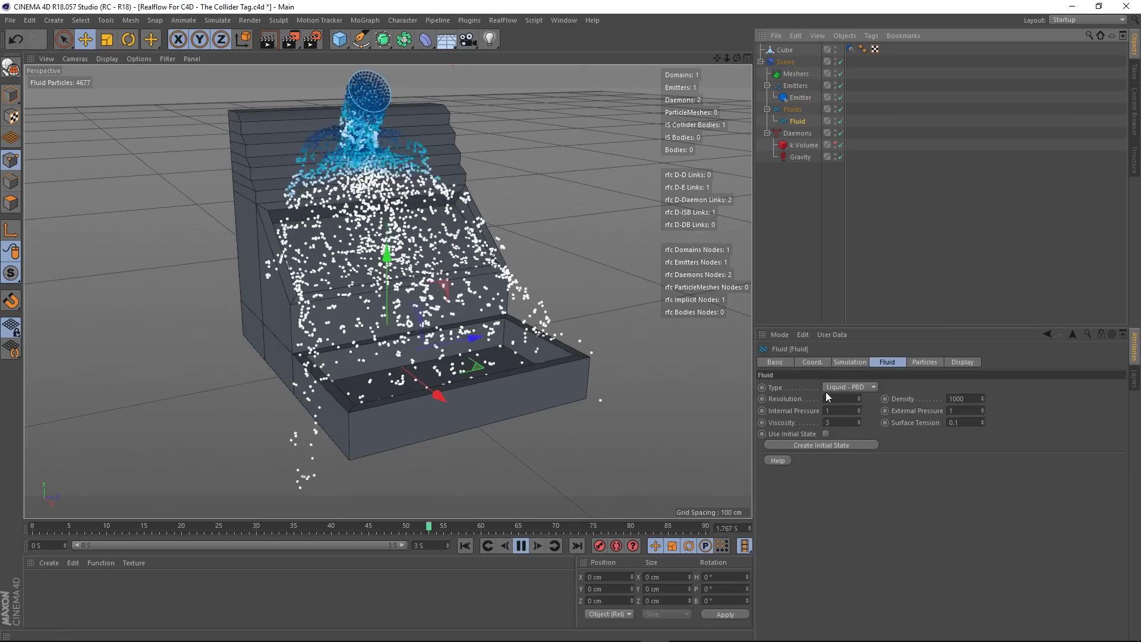
pyautogui.doubleClick(844, 399)
pyautogui.write('1')
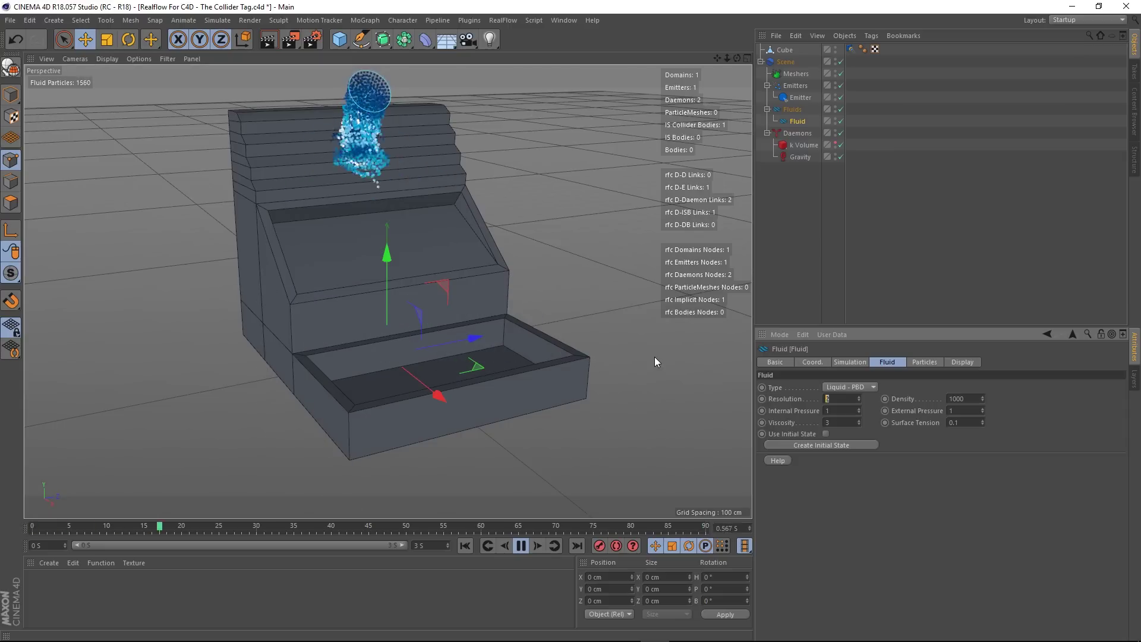
pyautogui.write('0')
pyautogui.press('Return')
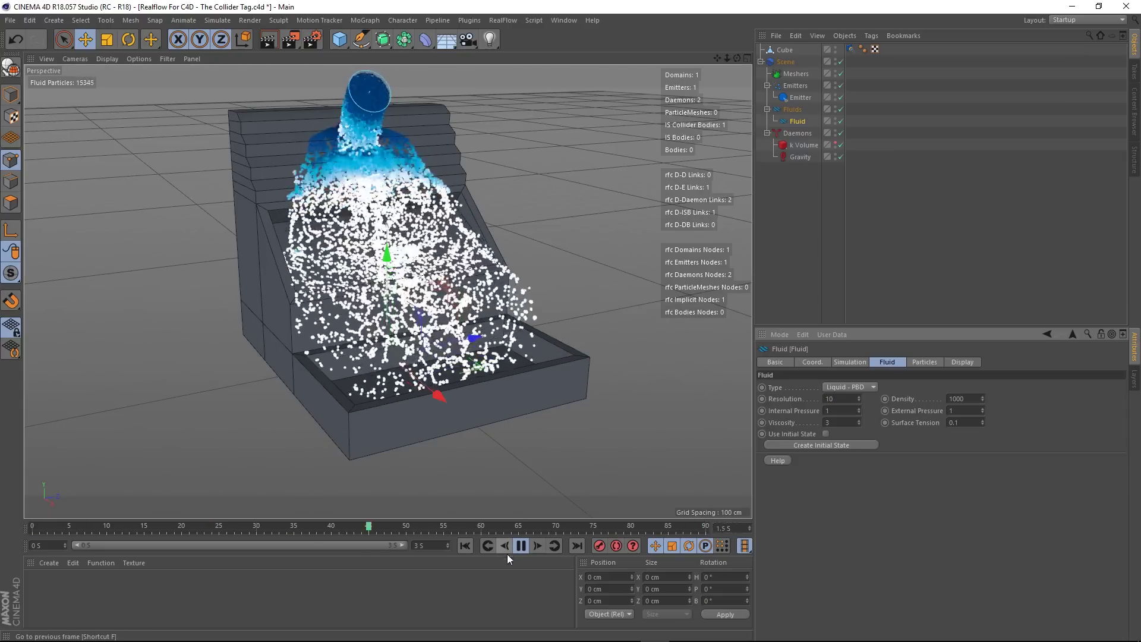
# - Pause the simulation, view the flow over the ramp from a lower angle and return to the first frame
pyautogui.click(520, 545)
pyautogui.keyDown('alt'); pyautogui.moveTo(416, 483); pyautogui.dragTo(357, 464); pyautogui.keyUp('alt')
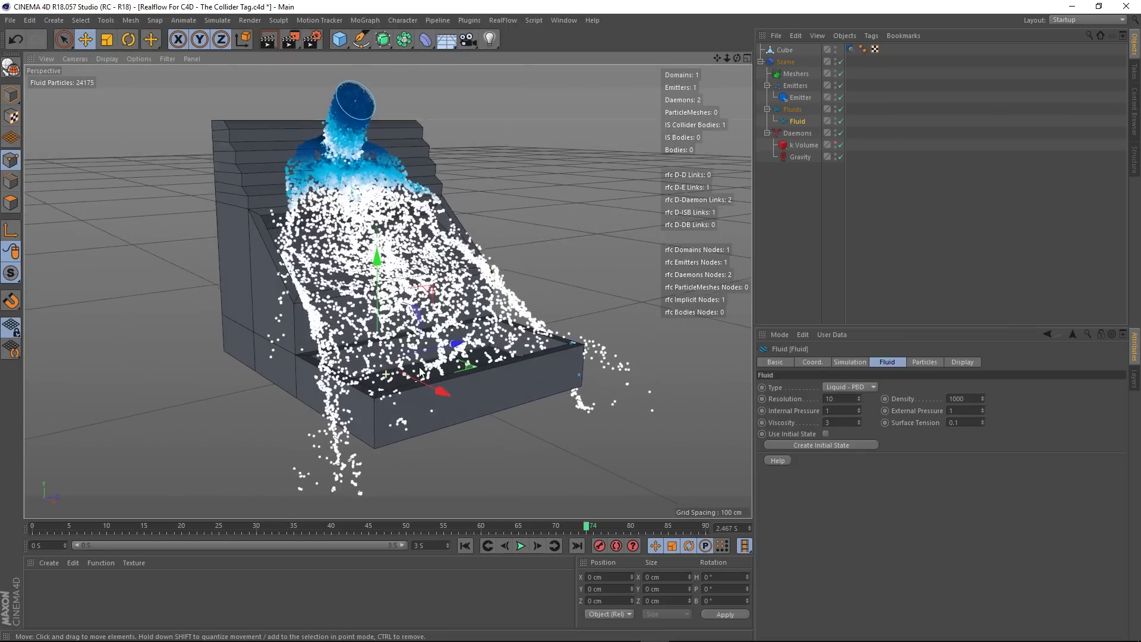
pyautogui.click(464, 546)
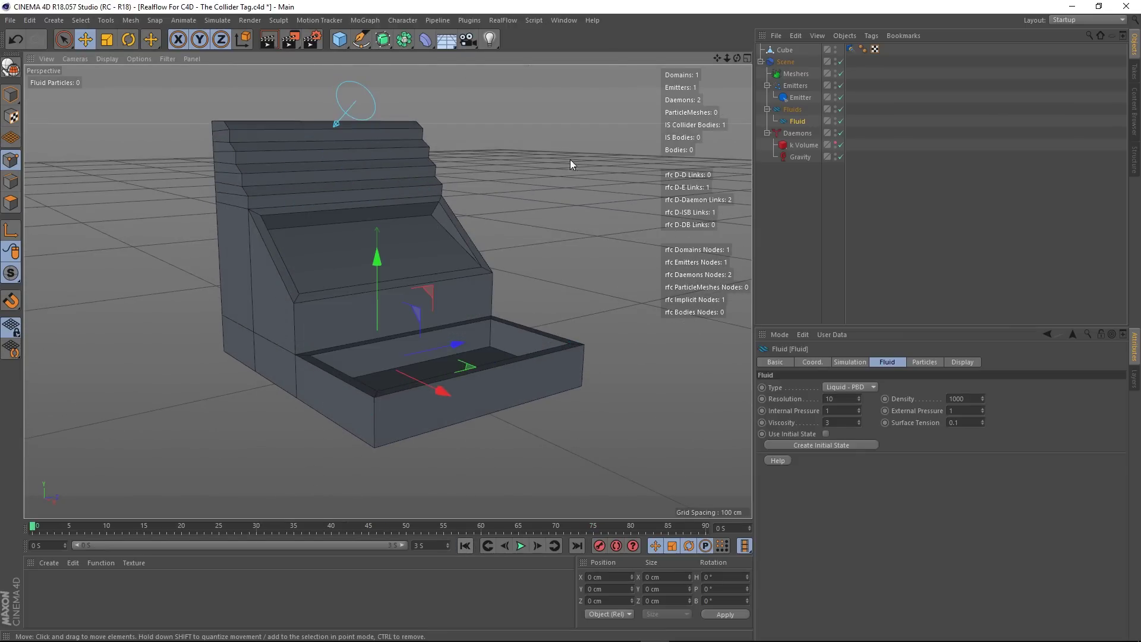
# - Review the collision, interaction and volume properties of the Cube's RF Collider tag and view the ramp from different angles
pyautogui.click(851, 49)
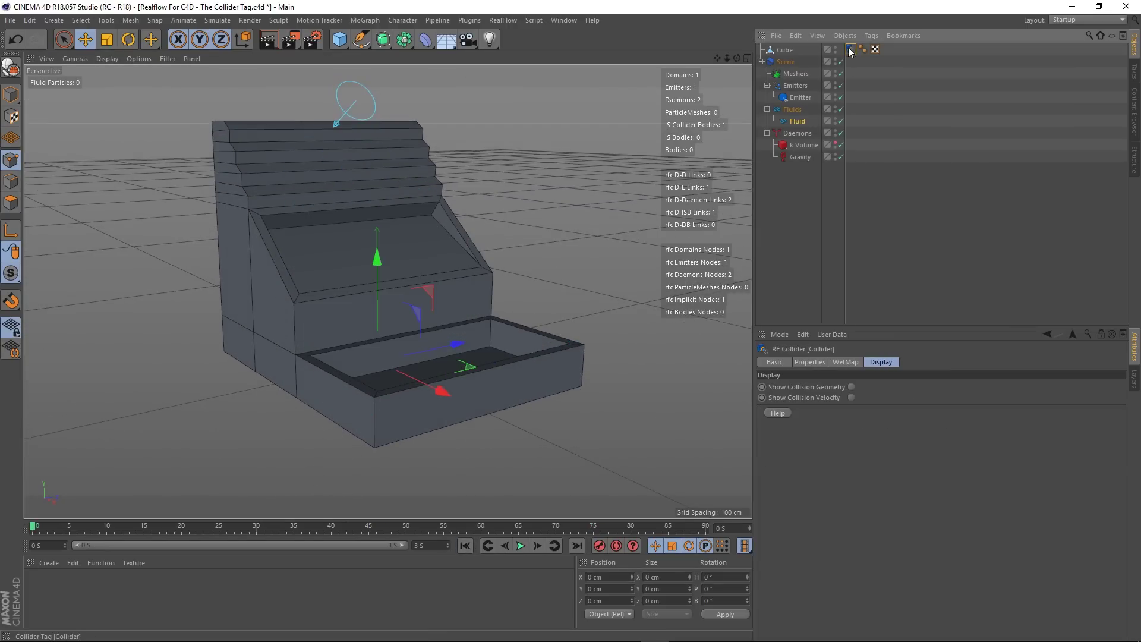
pyautogui.click(816, 362)
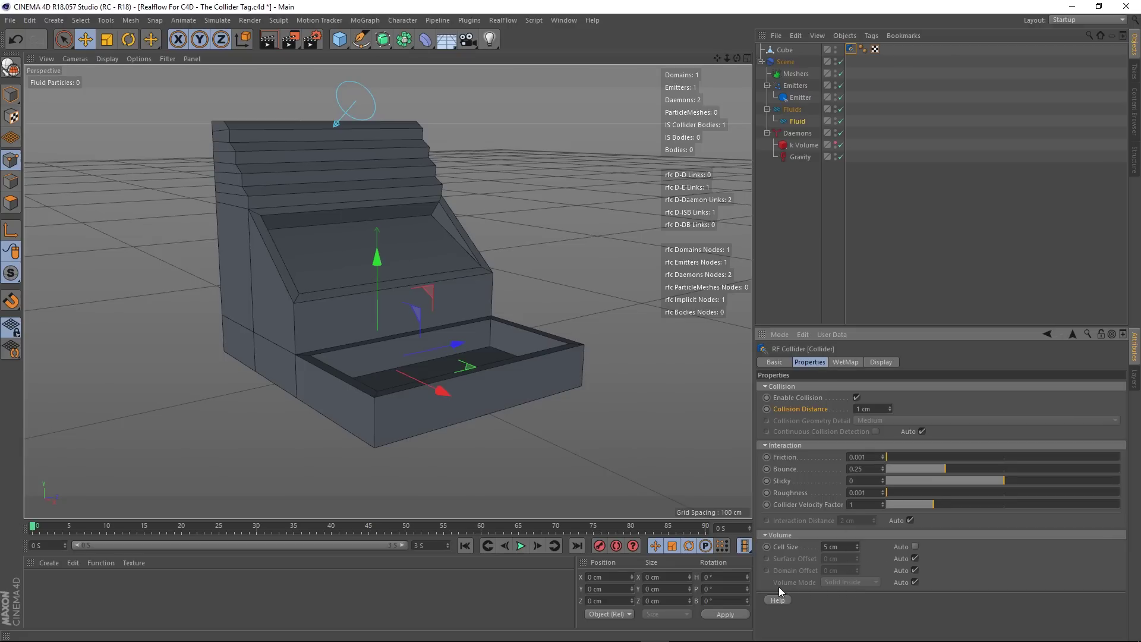
pyautogui.keyDown('alt'); pyautogui.moveTo(403, 288); pyautogui.dragTo(420, 306); pyautogui.keyUp('alt')
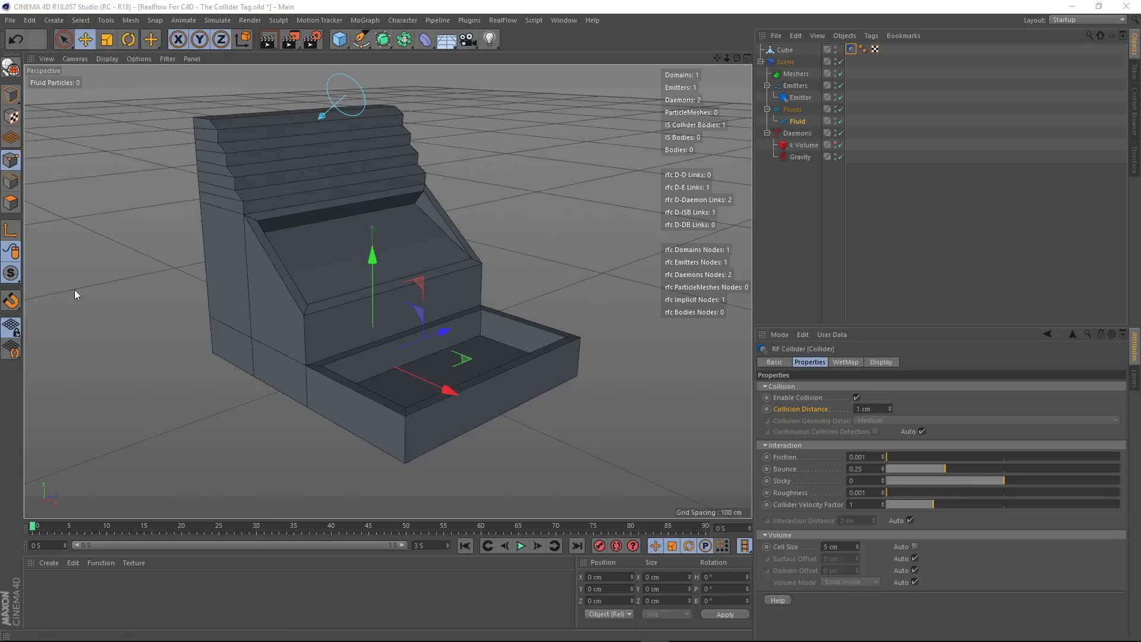
pyautogui.keyDown('alt'); pyautogui.moveTo(277, 293); pyautogui.dragTo(259, 304); pyautogui.keyUp('alt')
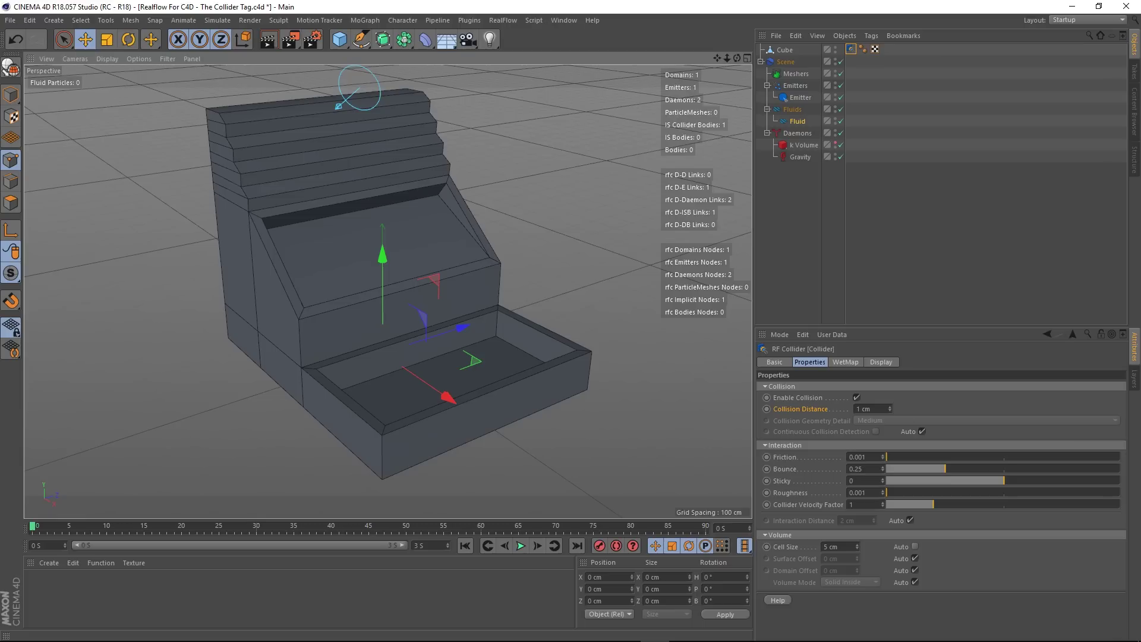
# - Turn on Show Collision Geometry in the RF Collider tag and play the simulation
pyautogui.click(881, 362)
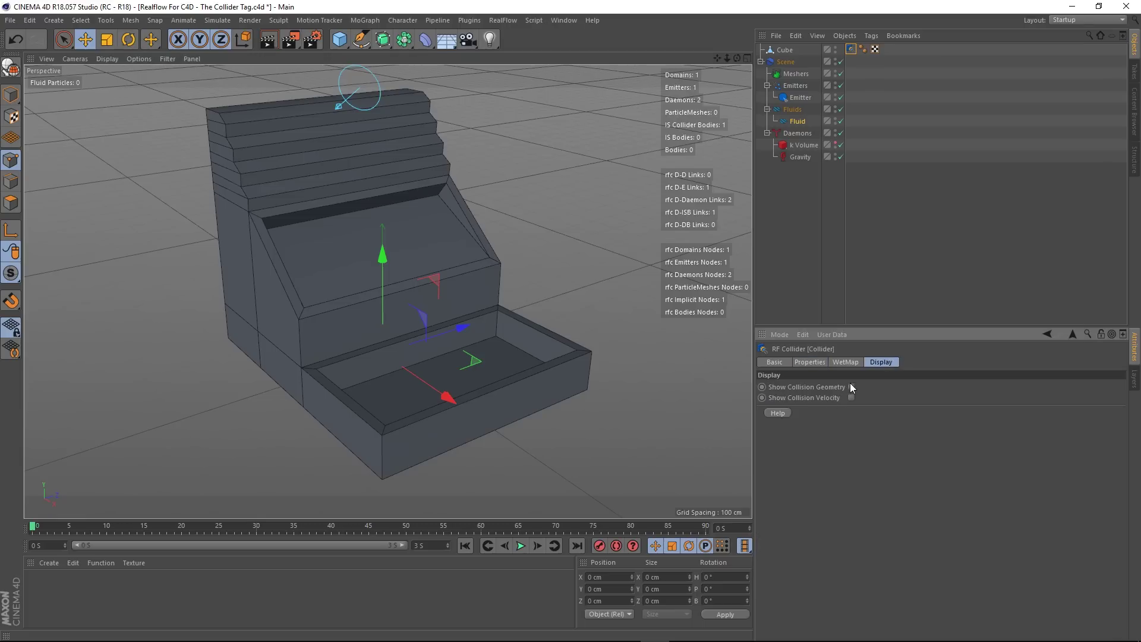
pyautogui.click(851, 387)
pyautogui.click(521, 545)
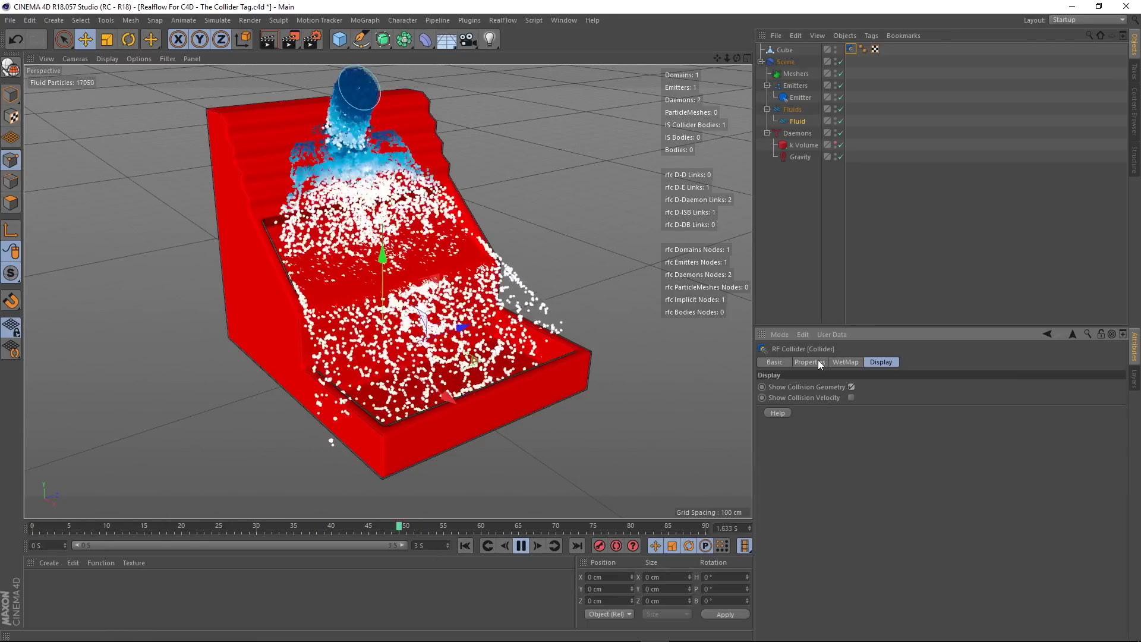
# - Pause and rewind the simulation, disable automatic Surface Offset in the RF Collider tag, set it to 10 cm and play a few frames
pyautogui.click(809, 362)
pyautogui.click(520, 546)
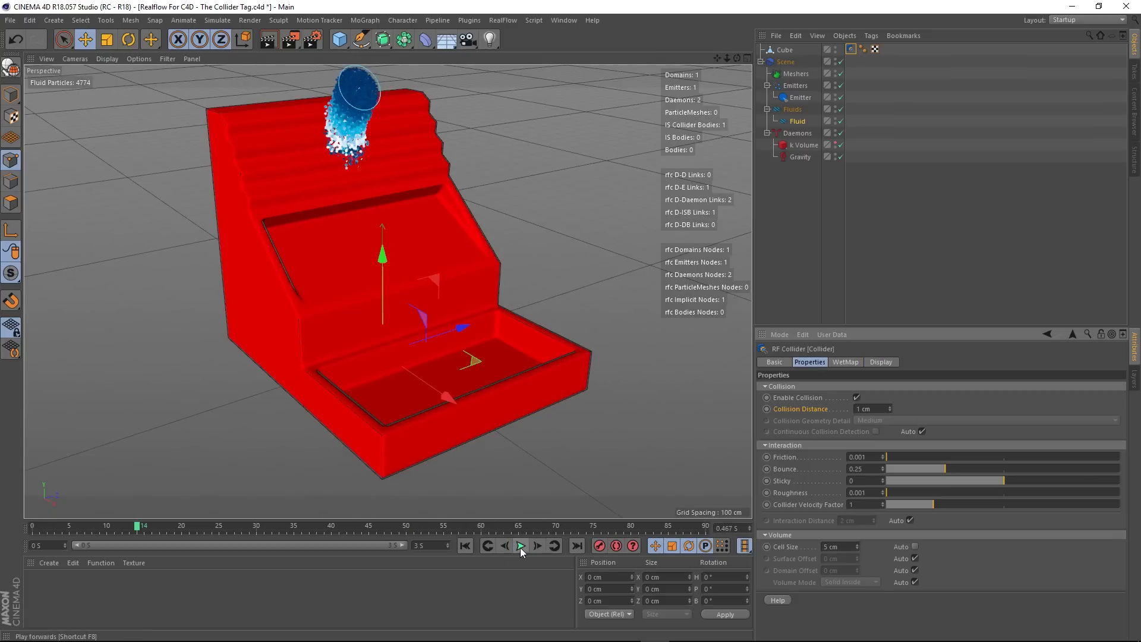
pyautogui.click(465, 546)
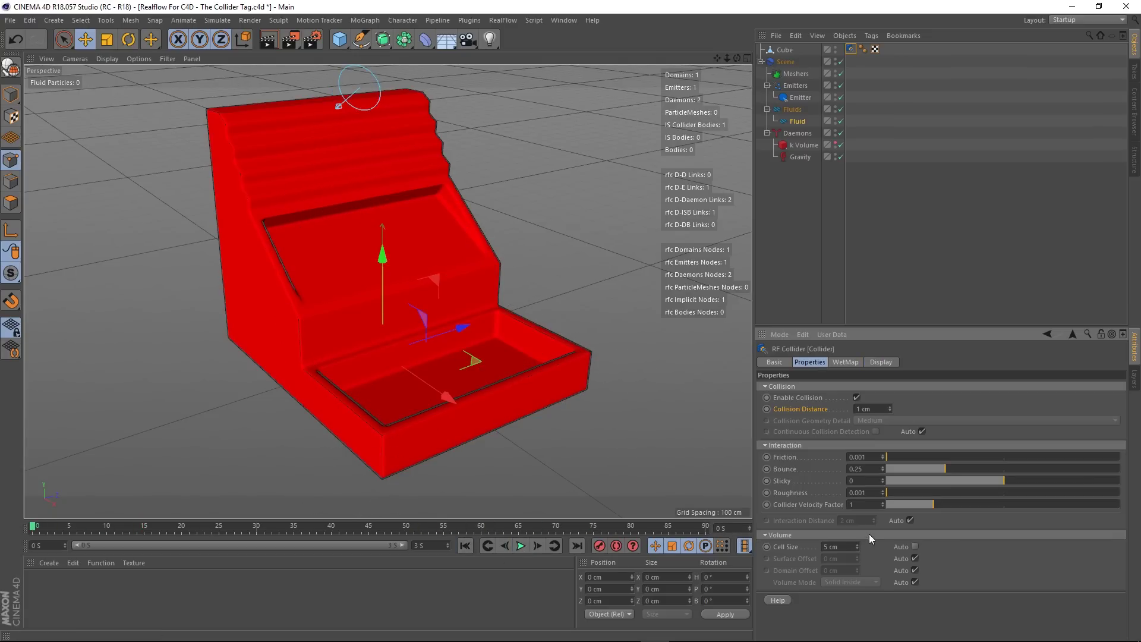
pyautogui.click(916, 558)
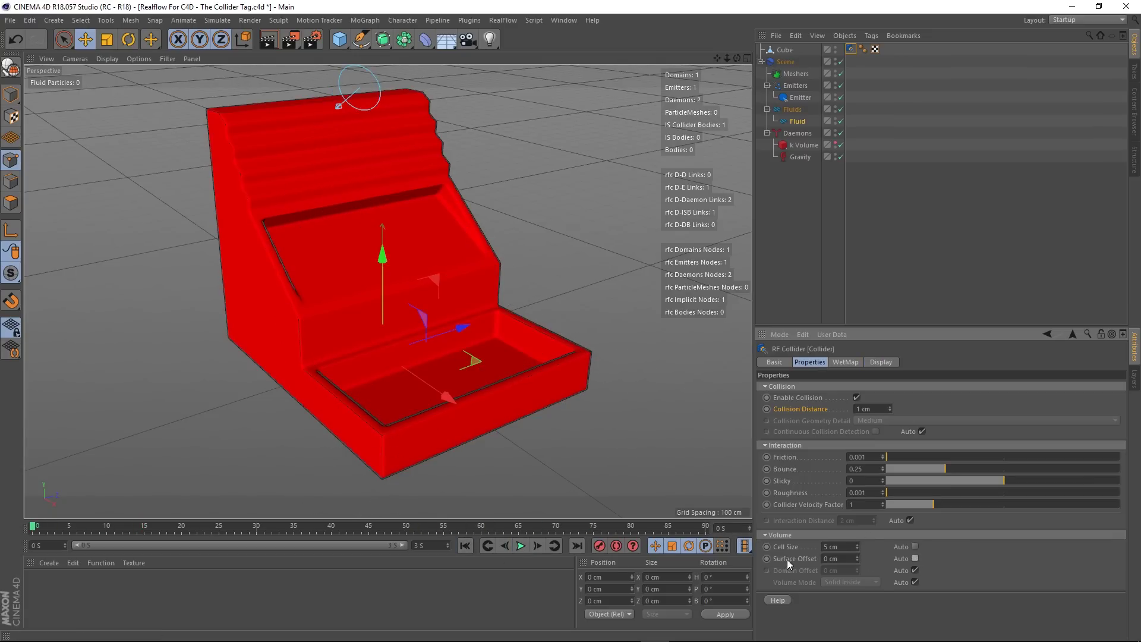
pyautogui.doubleClick(846, 557)
pyautogui.write('10')
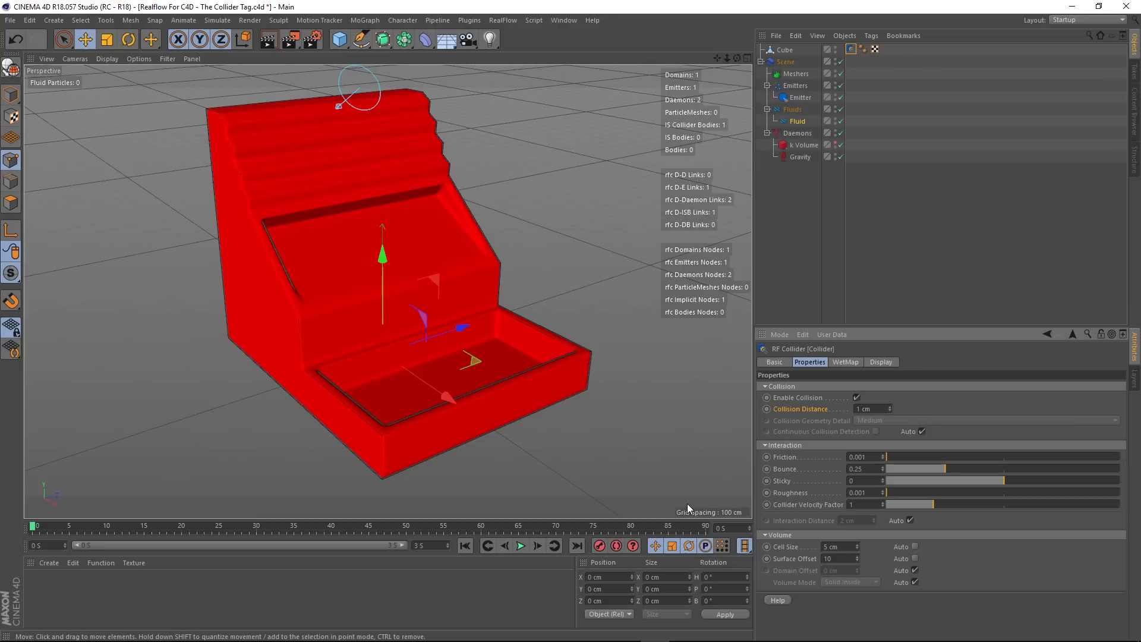
pyautogui.press('Return')
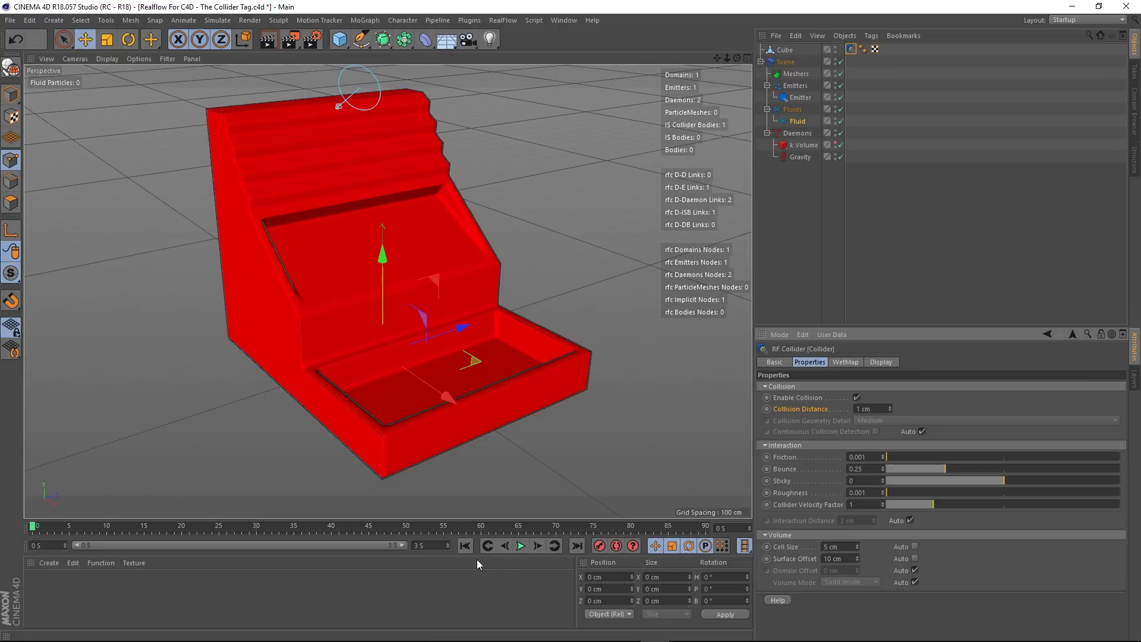
pyautogui.click(520, 545)
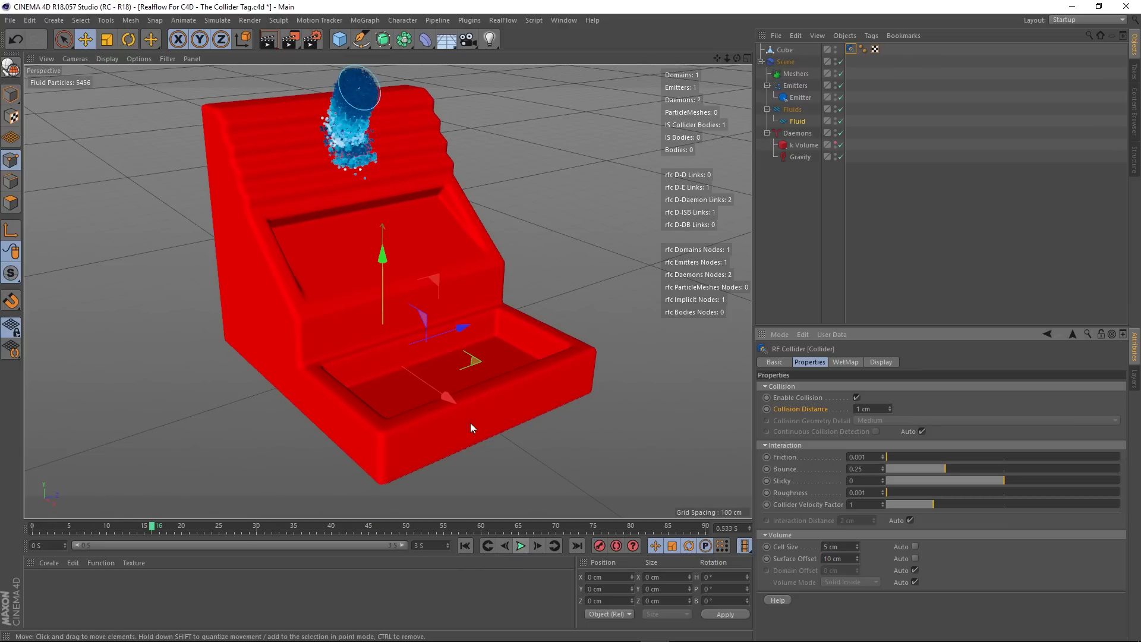
pyautogui.keyDown('alt'); pyautogui.moveTo(470, 423); pyautogui.dragTo(423, 337); pyautogui.keyUp('alt')
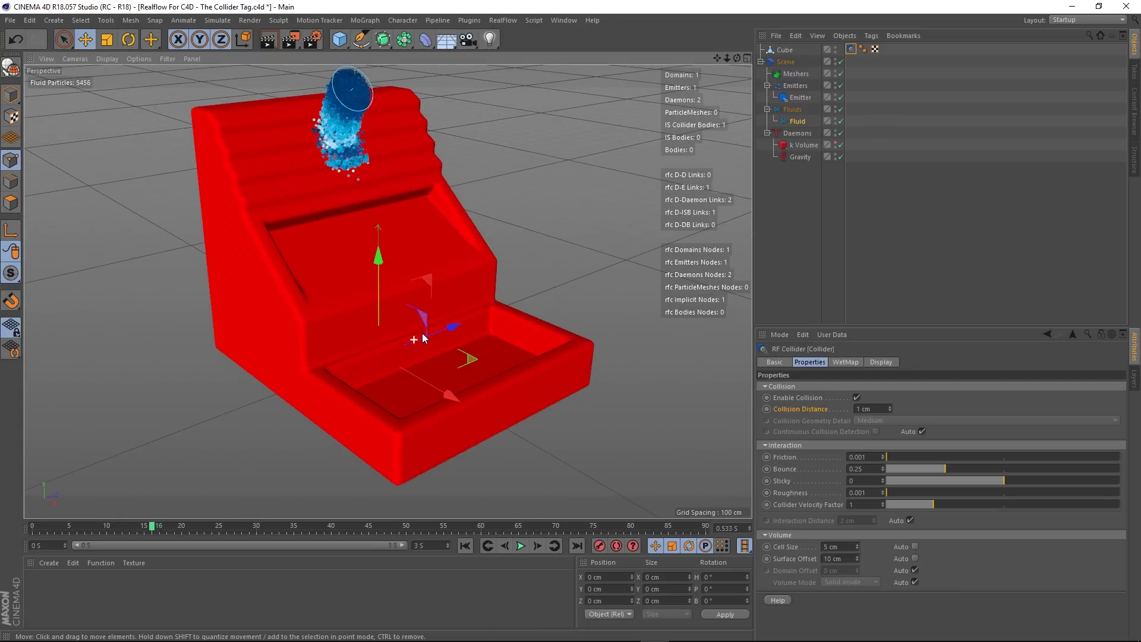
# - Set the collider's Surface Offset to 50 cm and replay the first frames to view the collision geometry
pyautogui.click(849, 557)
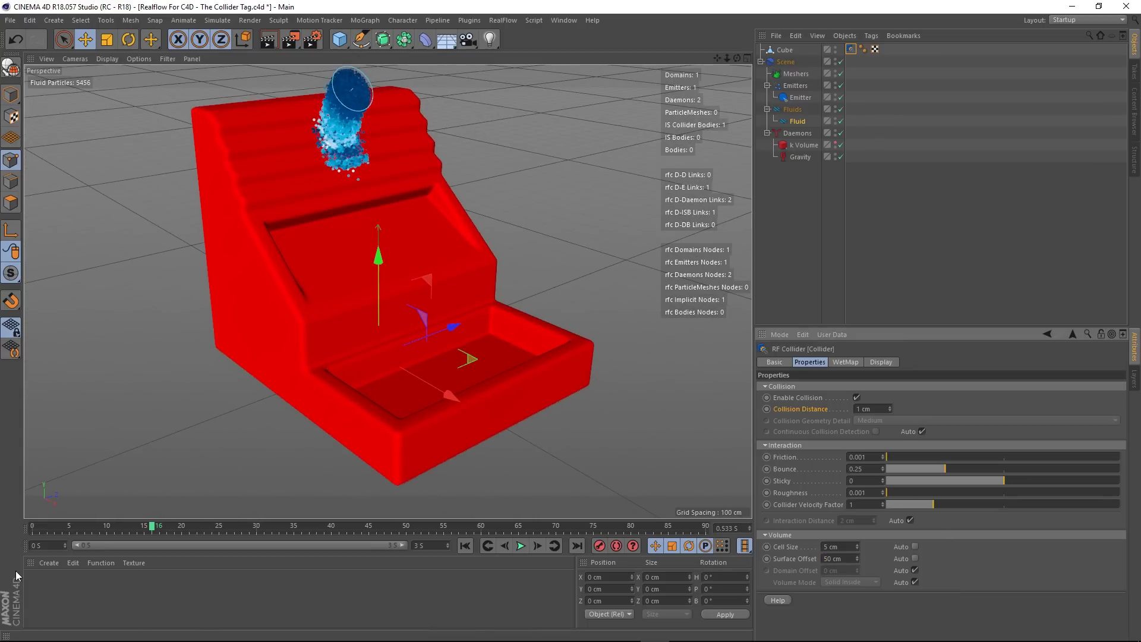
pyautogui.click(464, 545)
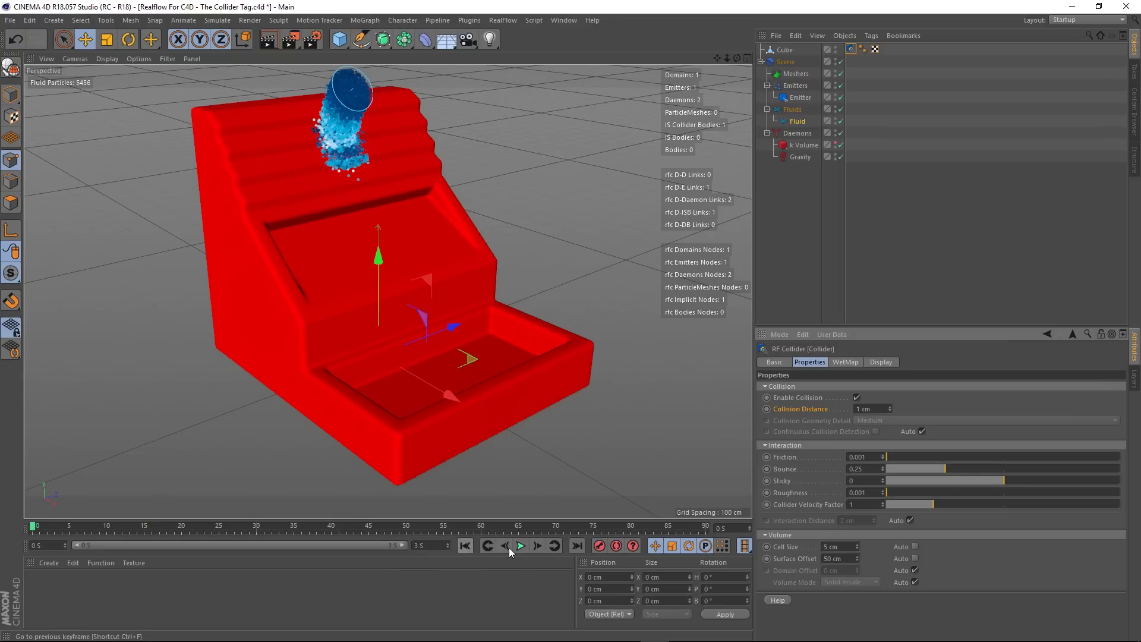
pyautogui.click(520, 545)
pyautogui.click(522, 548)
pyautogui.keyDown('alt'); pyautogui.moveTo(467, 514); pyautogui.dragTo(338, 316); pyautogui.keyUp('alt')
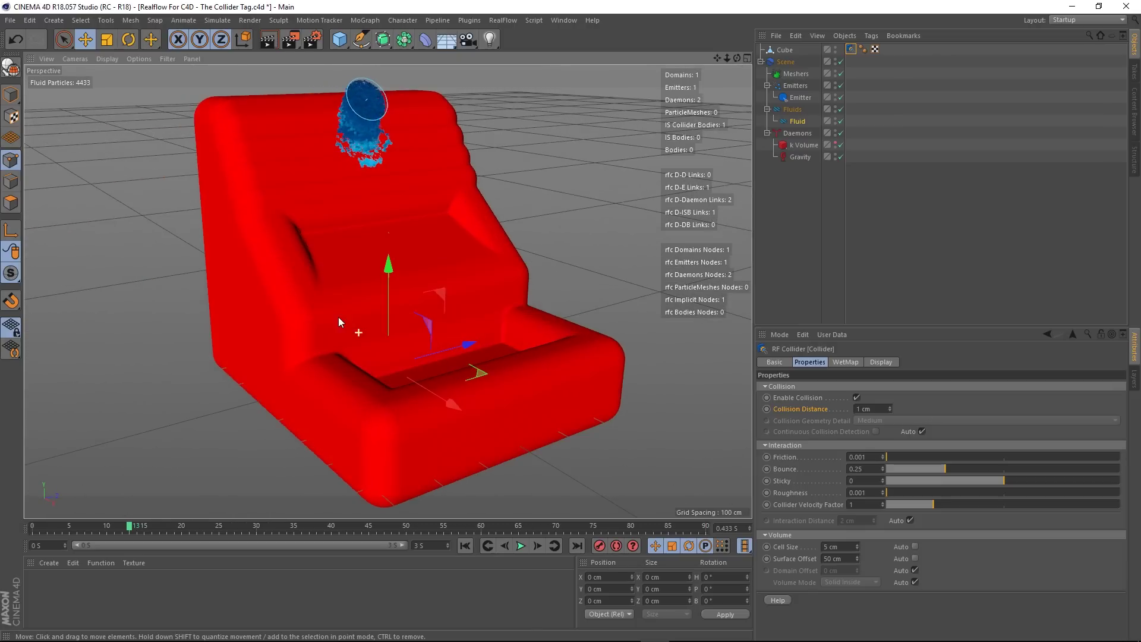
# - Turn off Show Collision Geometry and replay the simulation to examine the fluid against the ramp from the side
pyautogui.click(890, 363)
pyautogui.click(851, 386)
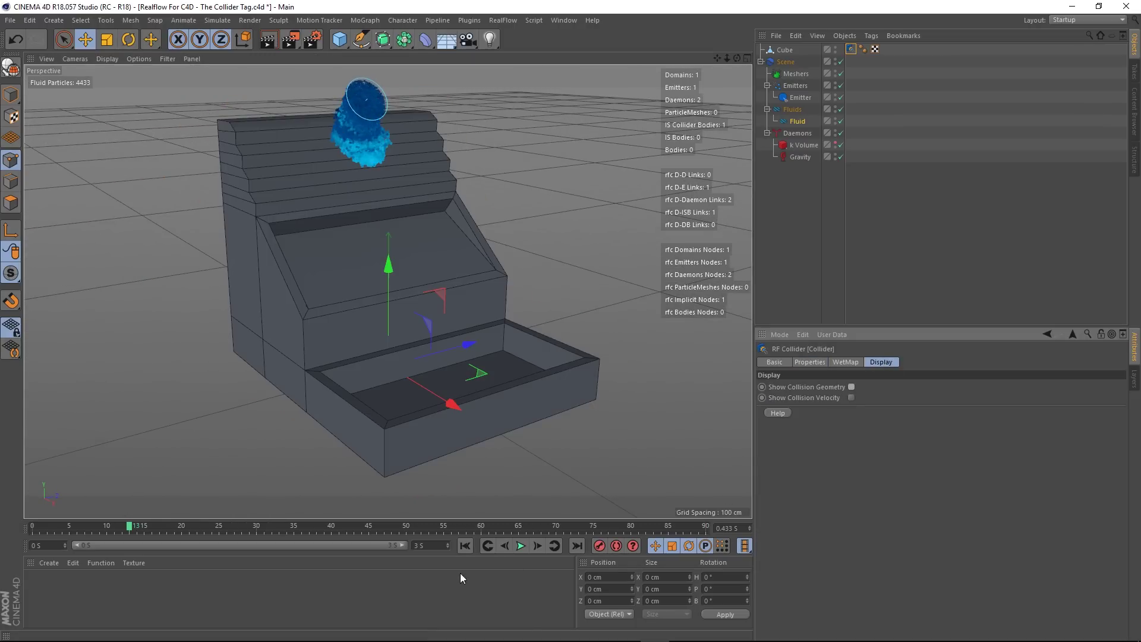
pyautogui.click(466, 546)
pyautogui.click(521, 545)
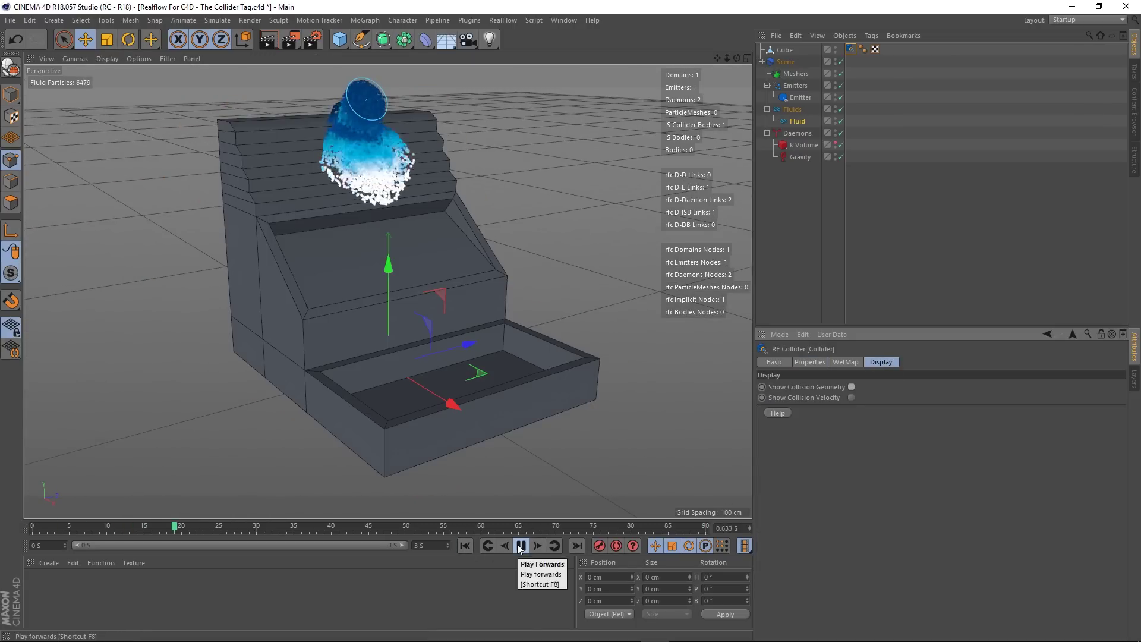
pyautogui.keyDown('alt'); pyautogui.moveTo(392, 309); pyautogui.dragTo(415, 334); pyautogui.keyUp('alt')
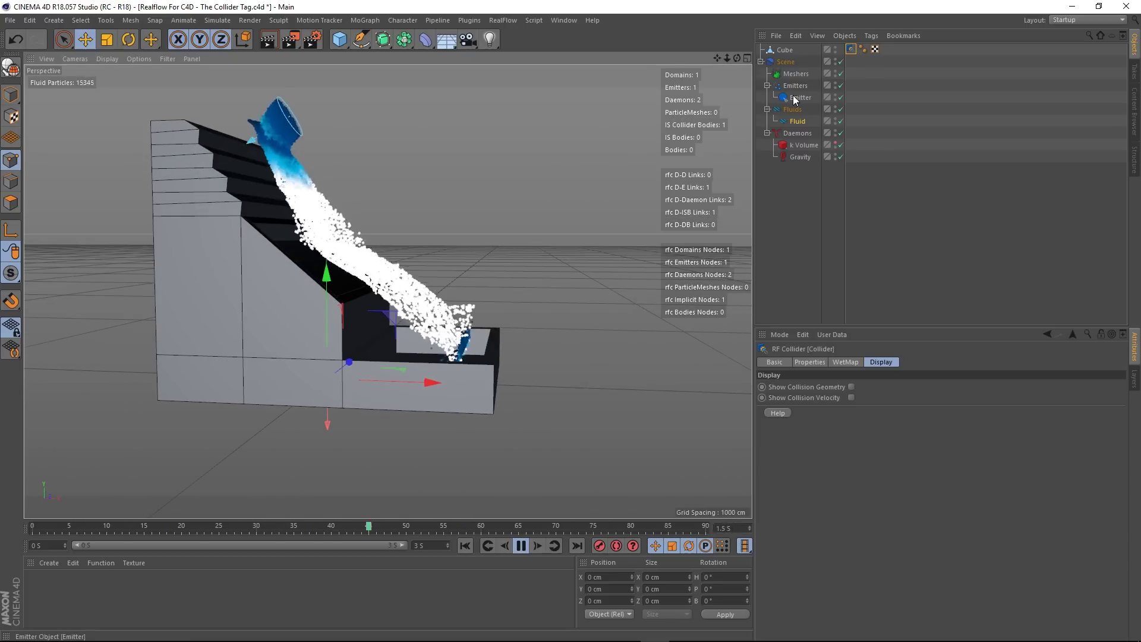
pyautogui.click(844, 36)
pyautogui.click(844, 5)
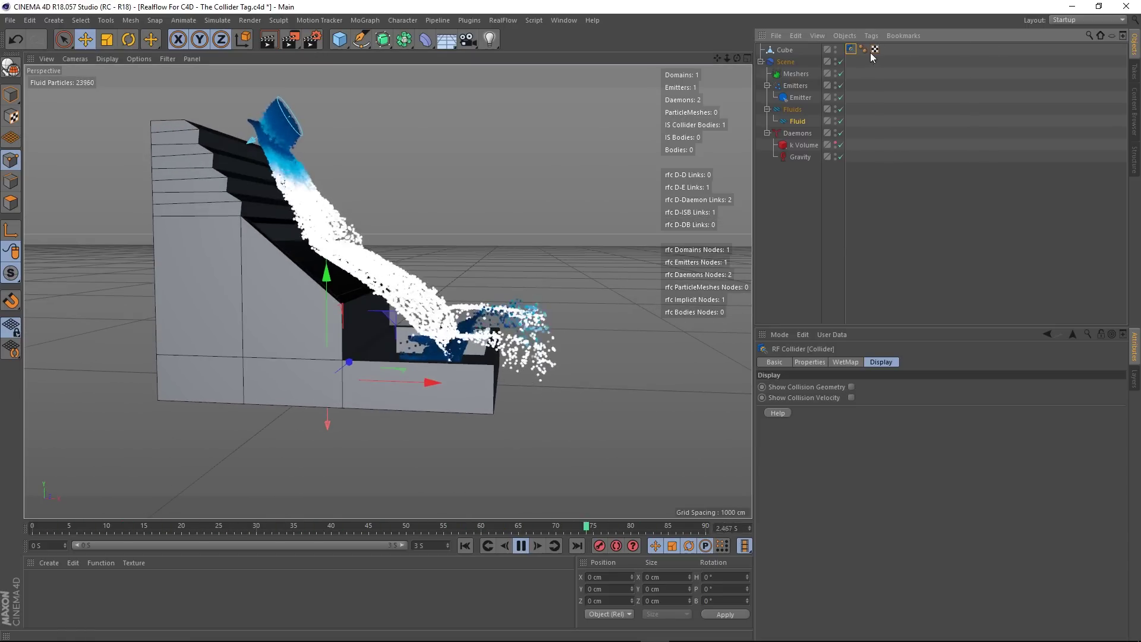
pyautogui.click(812, 363)
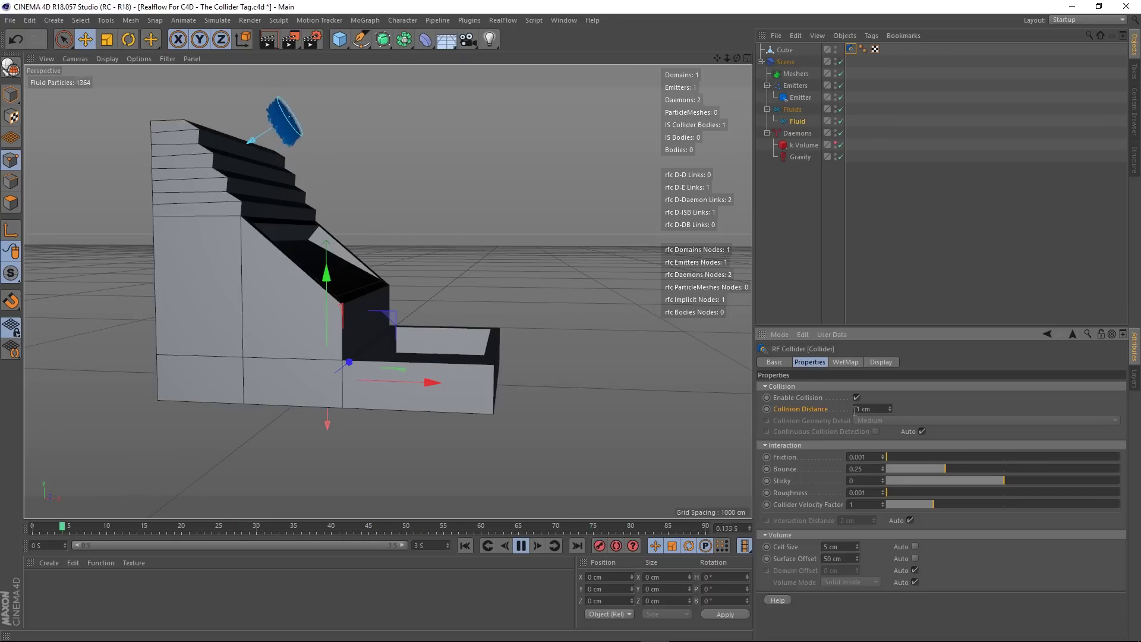
pyautogui.keyDown('alt'); pyautogui.moveTo(441, 372); pyautogui.dragTo(412, 373); pyautogui.keyUp('alt')
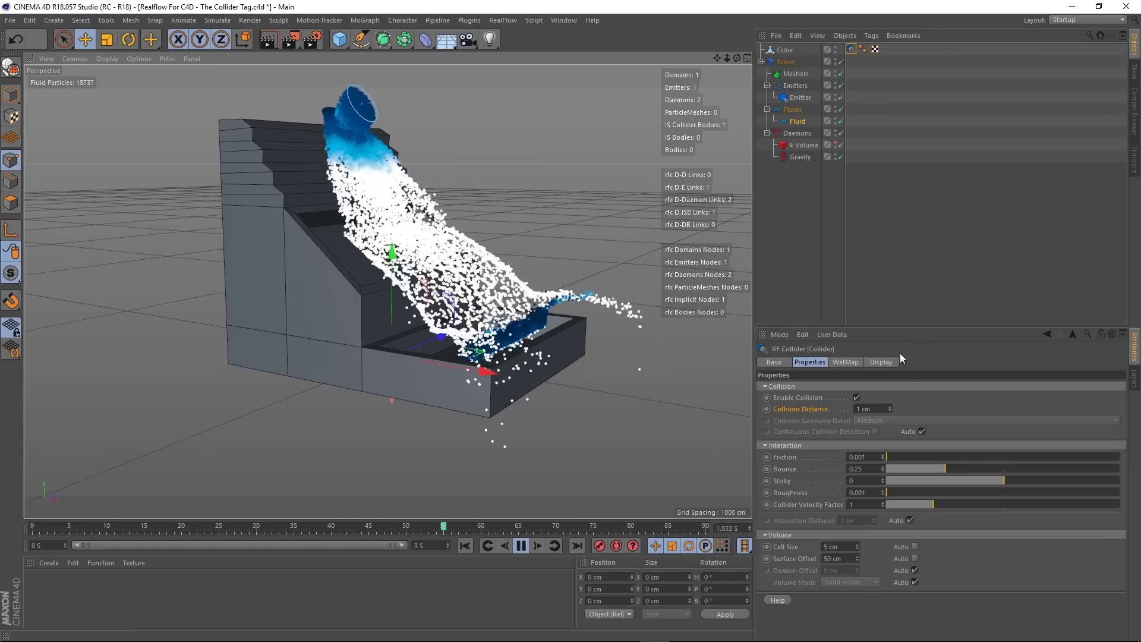
# - Turn Show Collision Geometry back on, view the flow over it, and return to the first frame
pyautogui.click(881, 361)
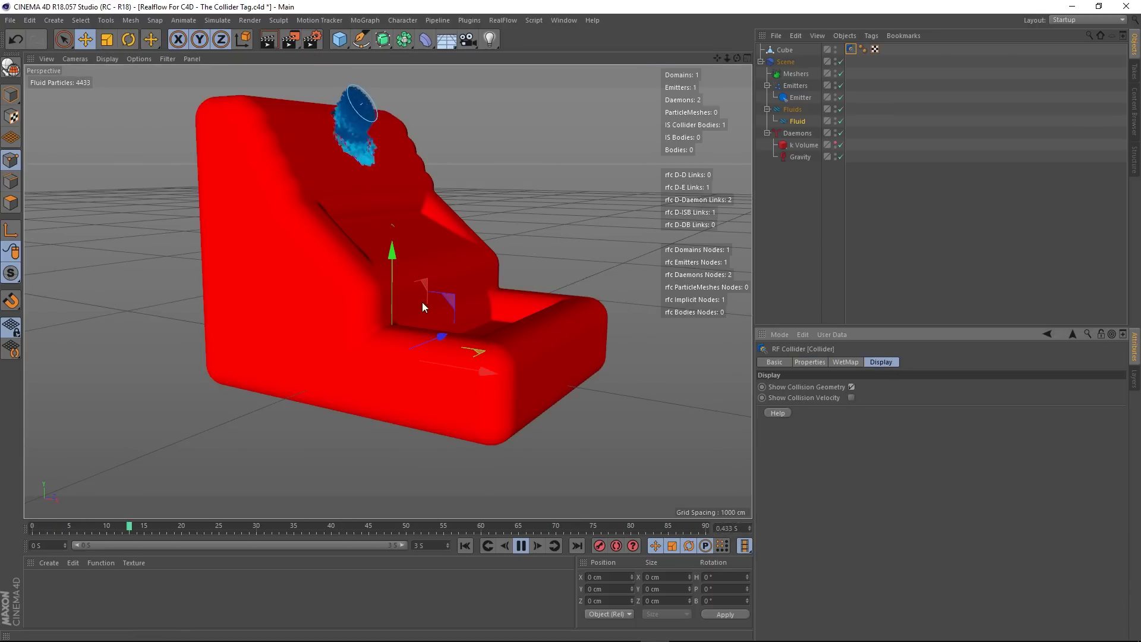
pyautogui.keyDown('alt'); pyautogui.moveTo(422, 301); pyautogui.dragTo(384, 307); pyautogui.keyUp('alt')
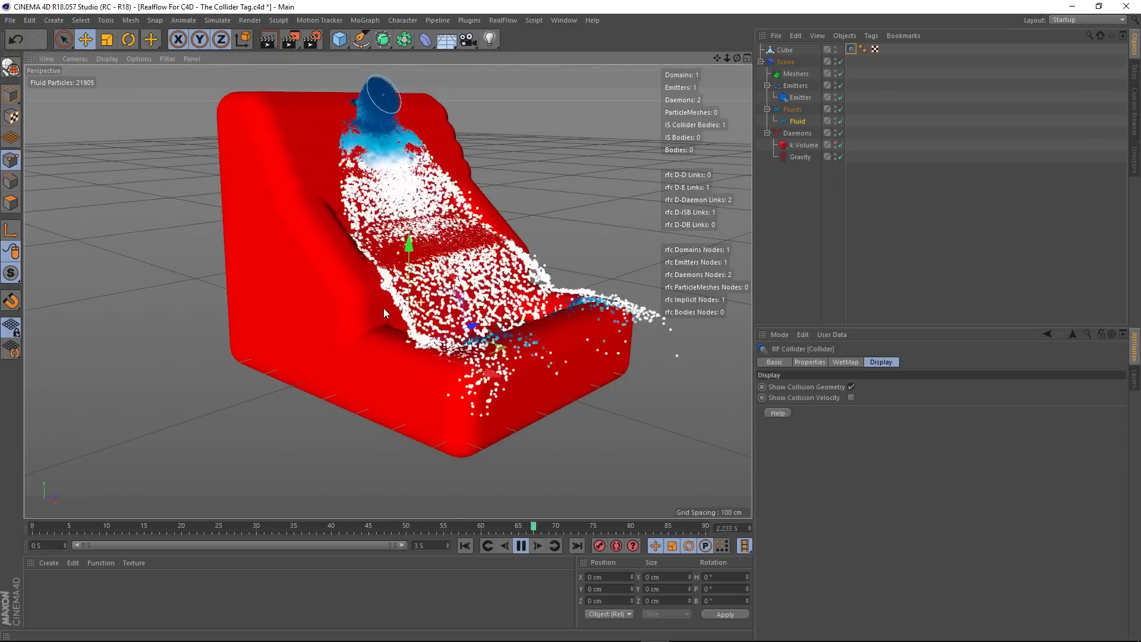
pyautogui.click(521, 546)
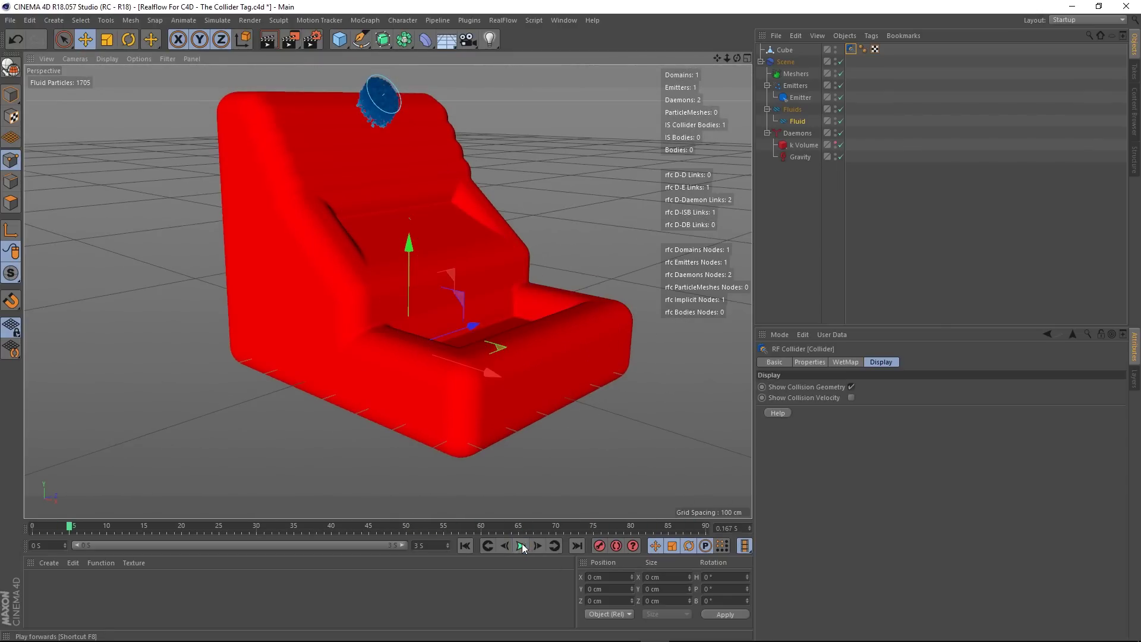
pyautogui.click(465, 546)
# - Set the collider's Surface Offset to 0 cm, replay briefly and inspect the collision geometry's edges around the tray
pyautogui.click(809, 362)
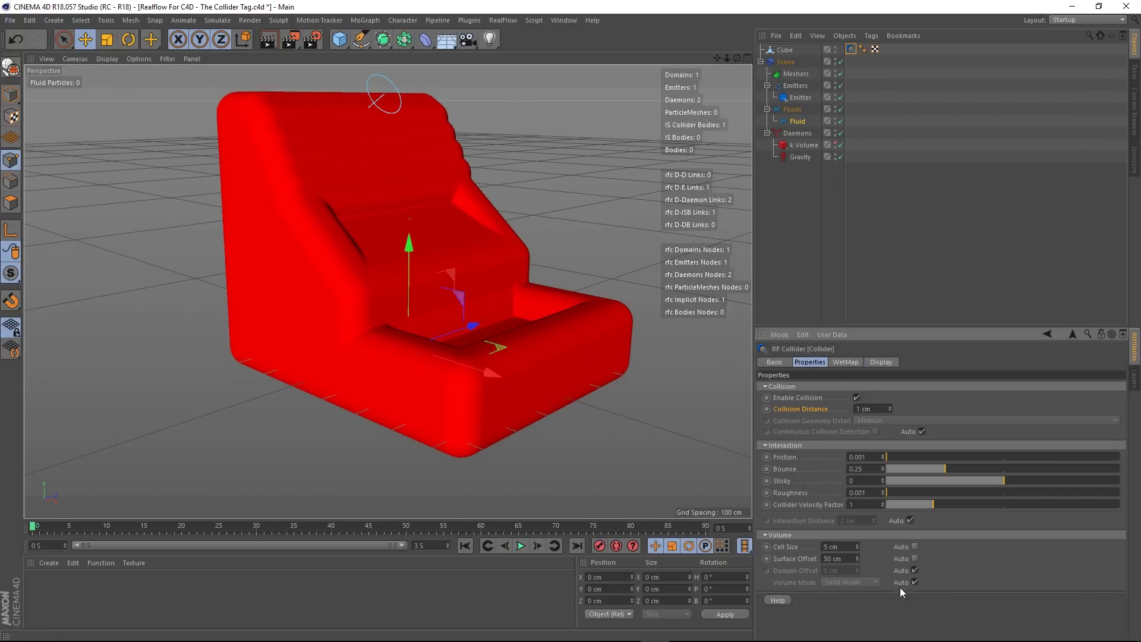
pyautogui.doubleClick(855, 559)
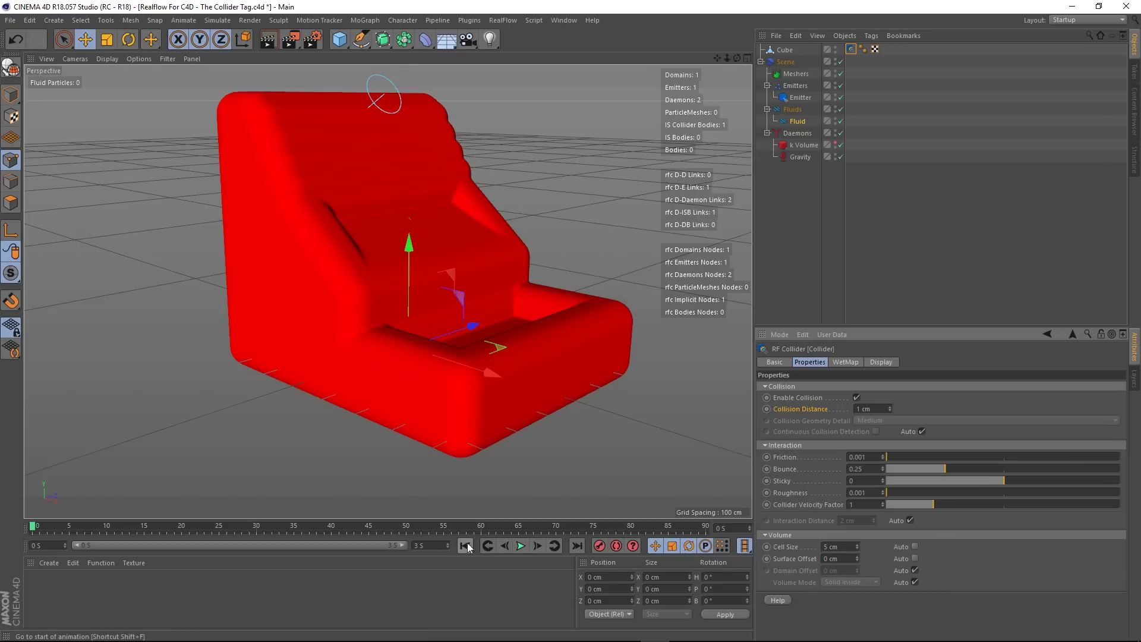
pyautogui.click(520, 546)
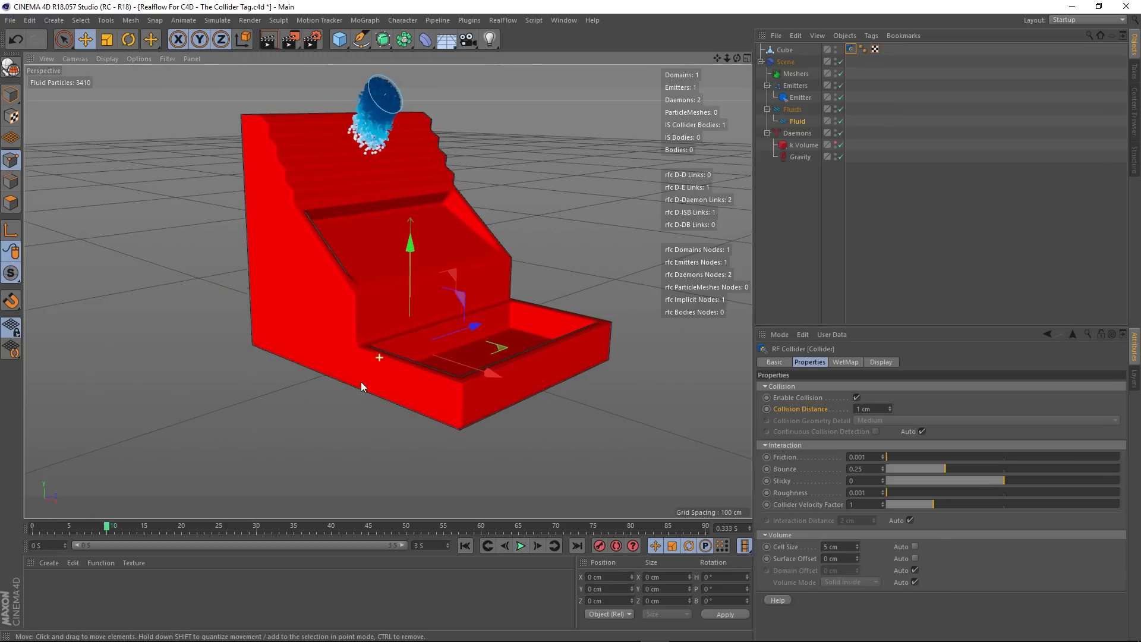
pyautogui.scroll(10, 361, 386)
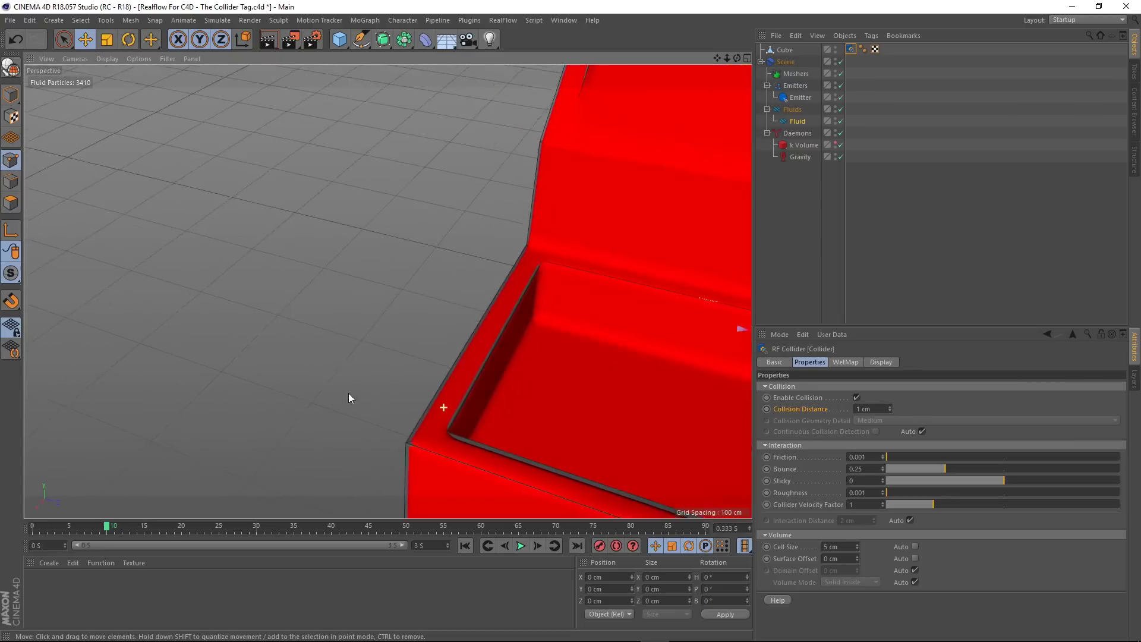
pyautogui.keyDown('alt'); pyautogui.moveTo(349, 393); pyautogui.dragTo(457, 365); pyautogui.keyUp('alt')
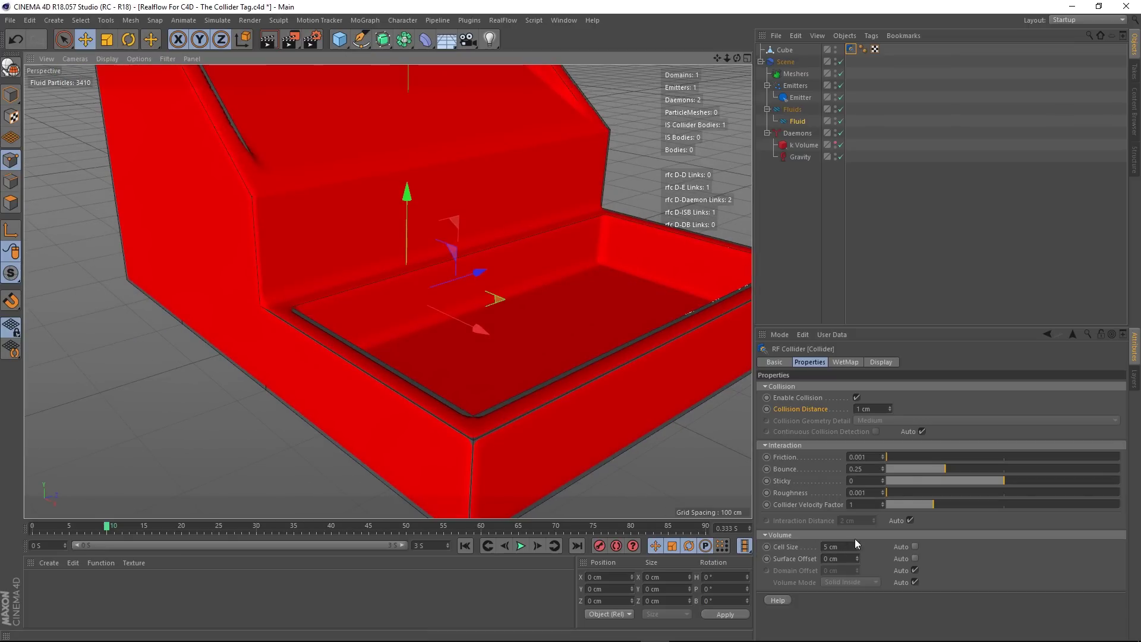
# - Set the collider's Surface Offset to 0.5 cm and play the simulation briefly to update the collision geometry
pyautogui.click(844, 557)
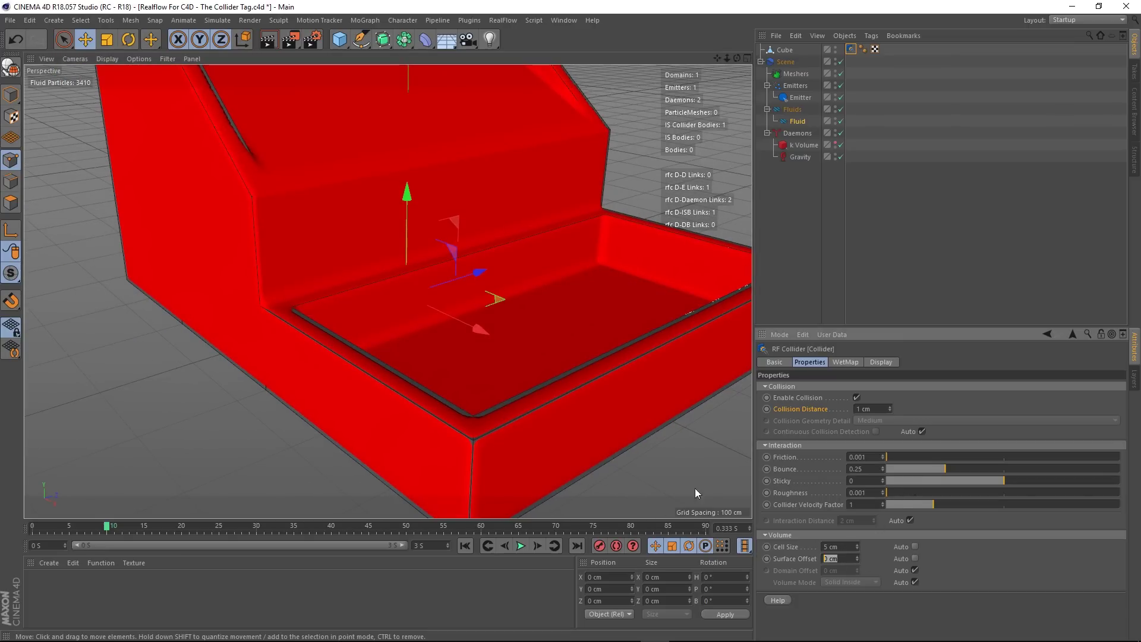
pyautogui.write('.5')
pyautogui.press('Return')
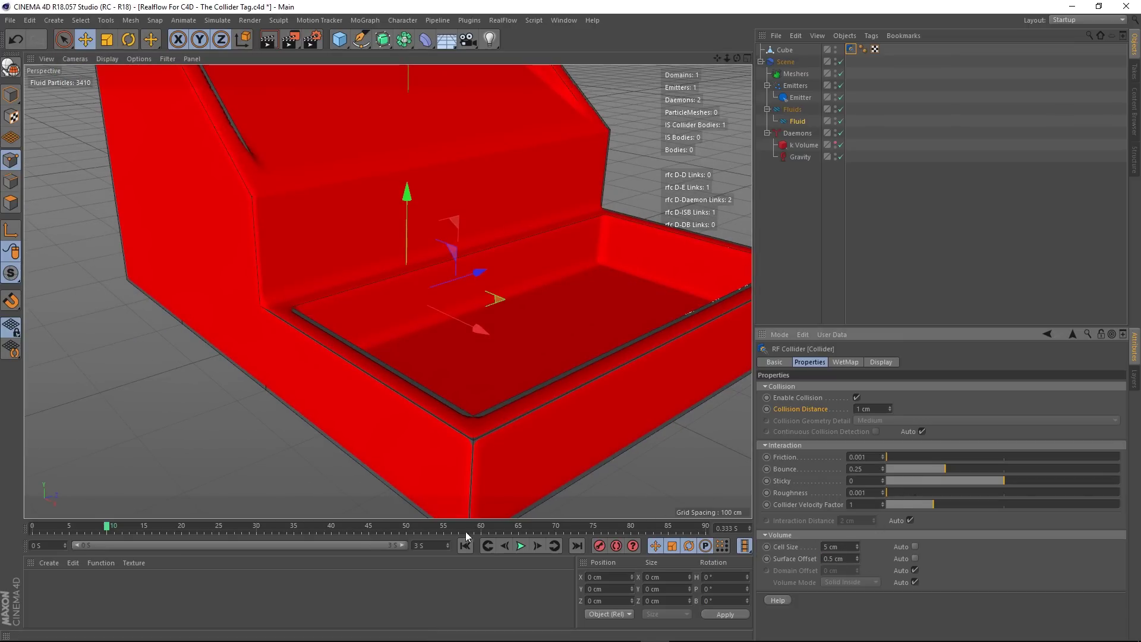
pyautogui.click(520, 546)
pyautogui.click(520, 545)
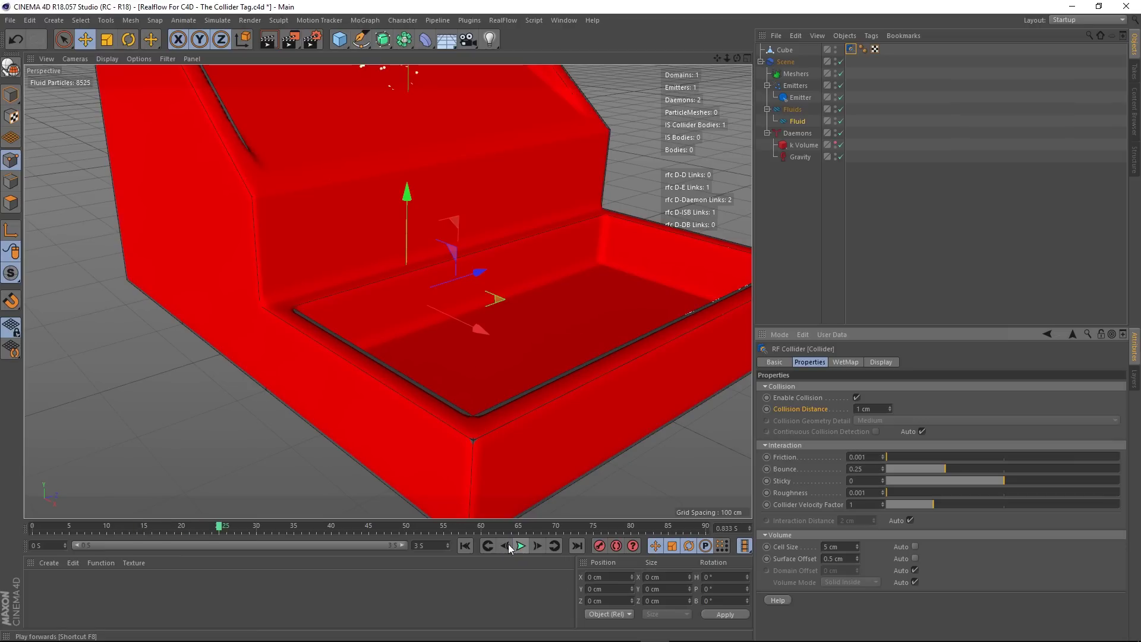
# - From the first frame, set the collider's Surface Offset to 1 cm, replay briefly and inspect the ramp's collision geometry
pyautogui.click(465, 545)
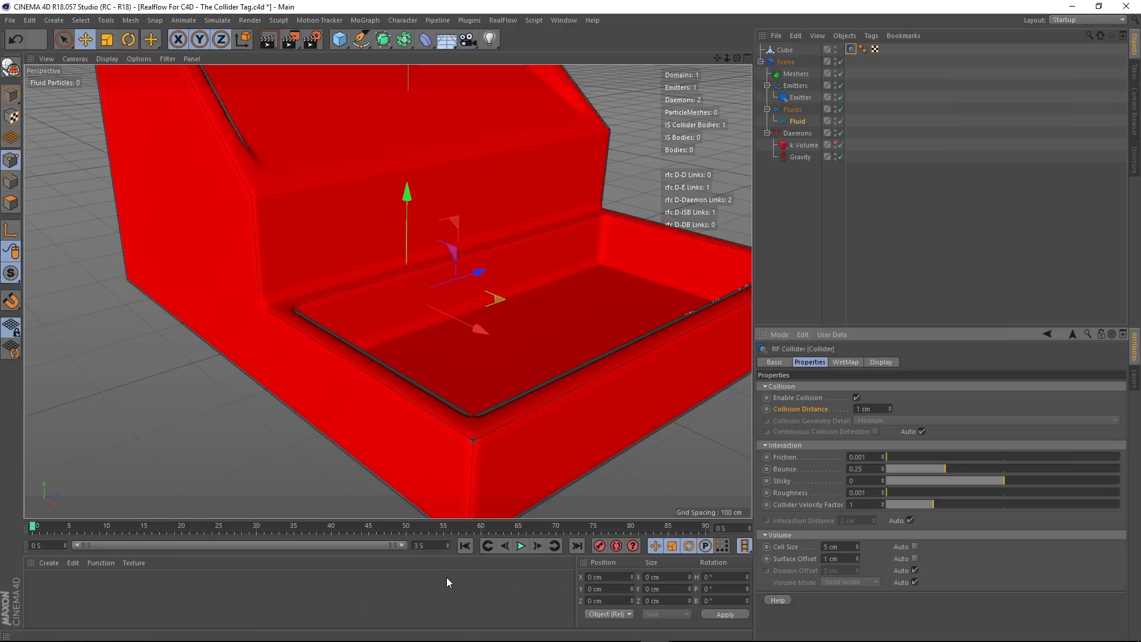
pyautogui.click(521, 545)
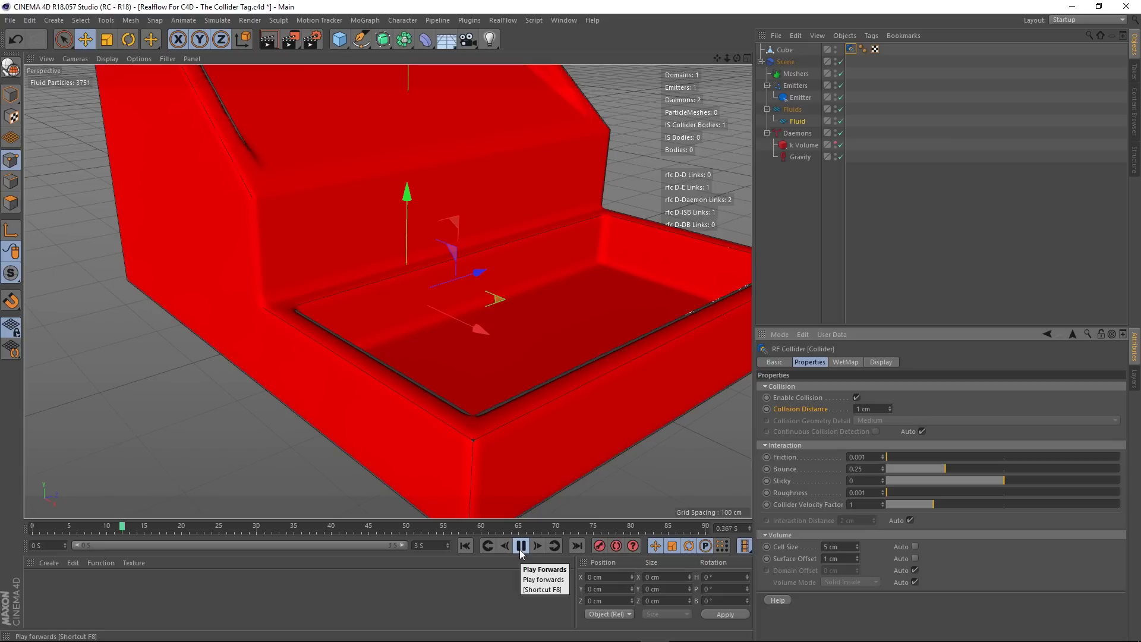
pyautogui.click(520, 545)
pyautogui.click(465, 546)
pyautogui.keyDown('alt'); pyautogui.moveTo(459, 334); pyautogui.dragTo(535, 247); pyautogui.keyUp('alt')
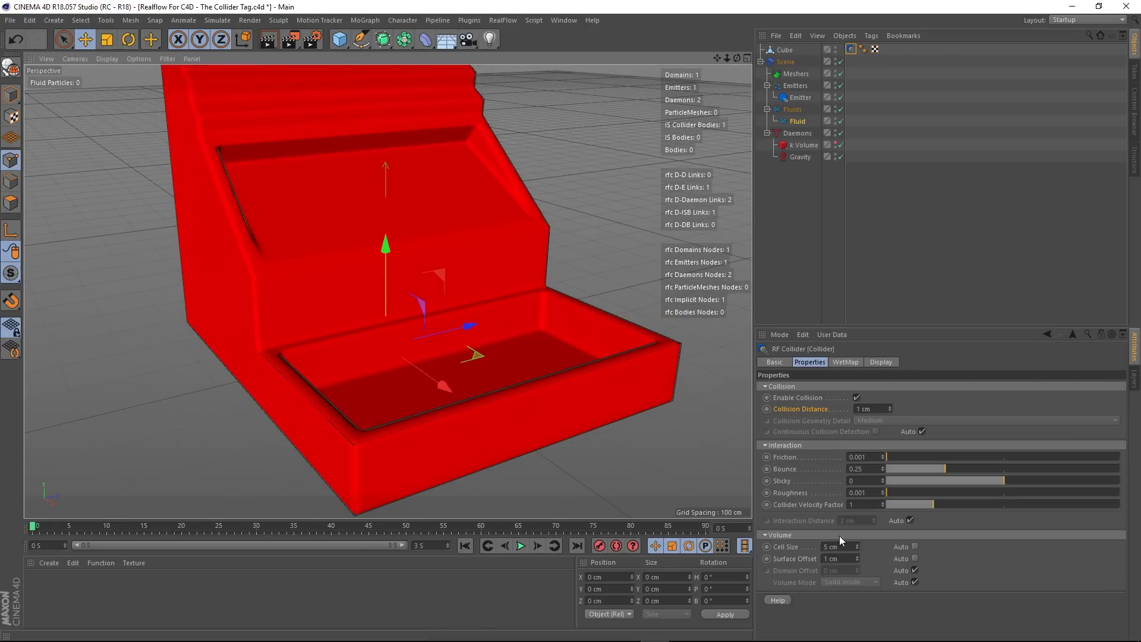
# - Set the collider's Surface Offset to 2 cm and play a few frames to check the ramp's collision geometry
pyautogui.click(849, 559)
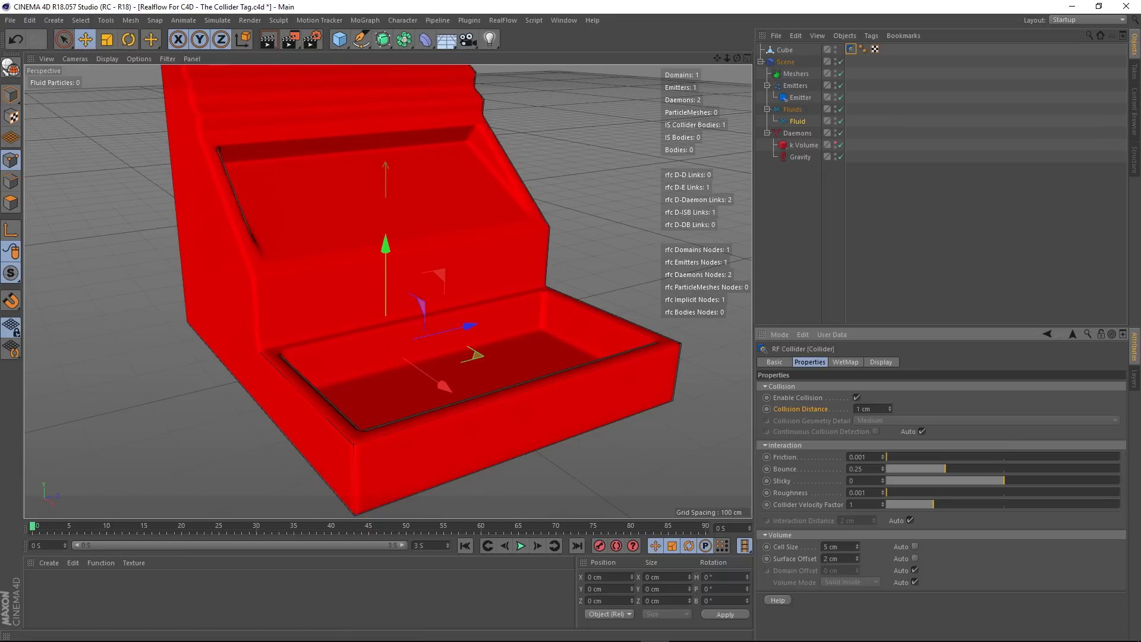
pyautogui.click(517, 545)
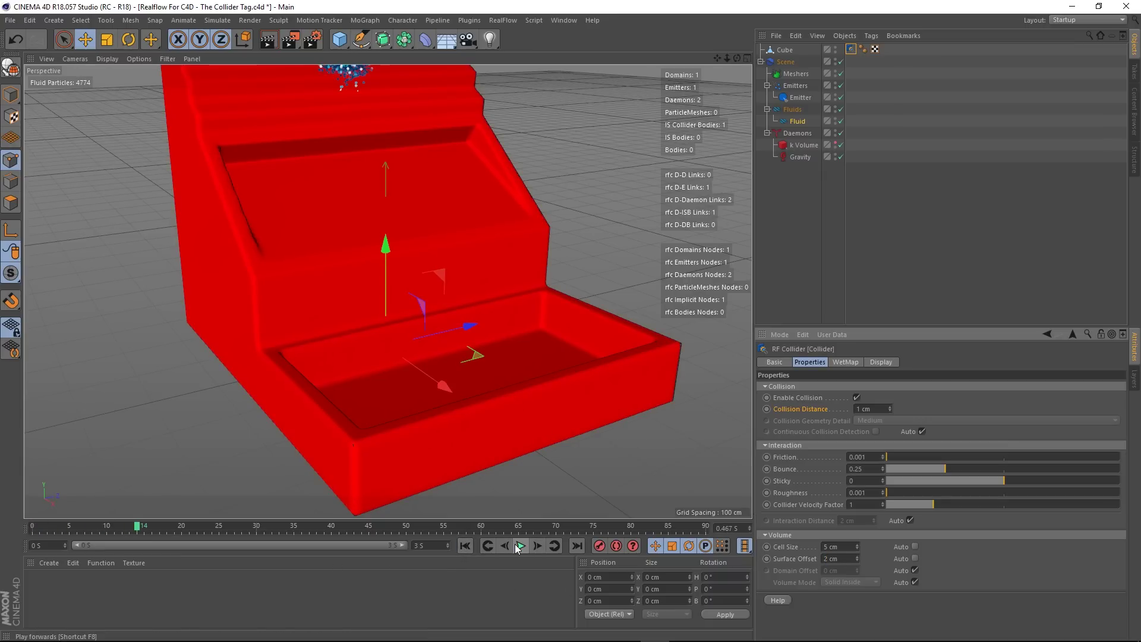
pyautogui.keyDown('alt'); pyautogui.moveTo(539, 379); pyautogui.dragTo(343, 362); pyautogui.keyUp('alt')
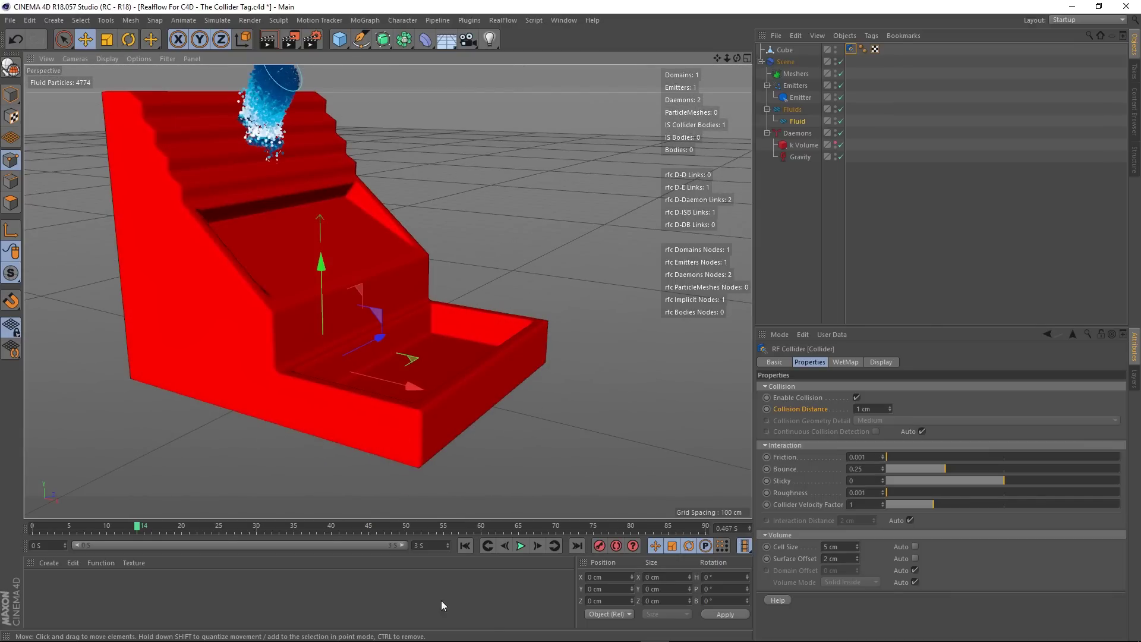
# - Play the simulation, examine the fluid flowing over the ramp from several angles, and return to the first frame
pyautogui.click(521, 546)
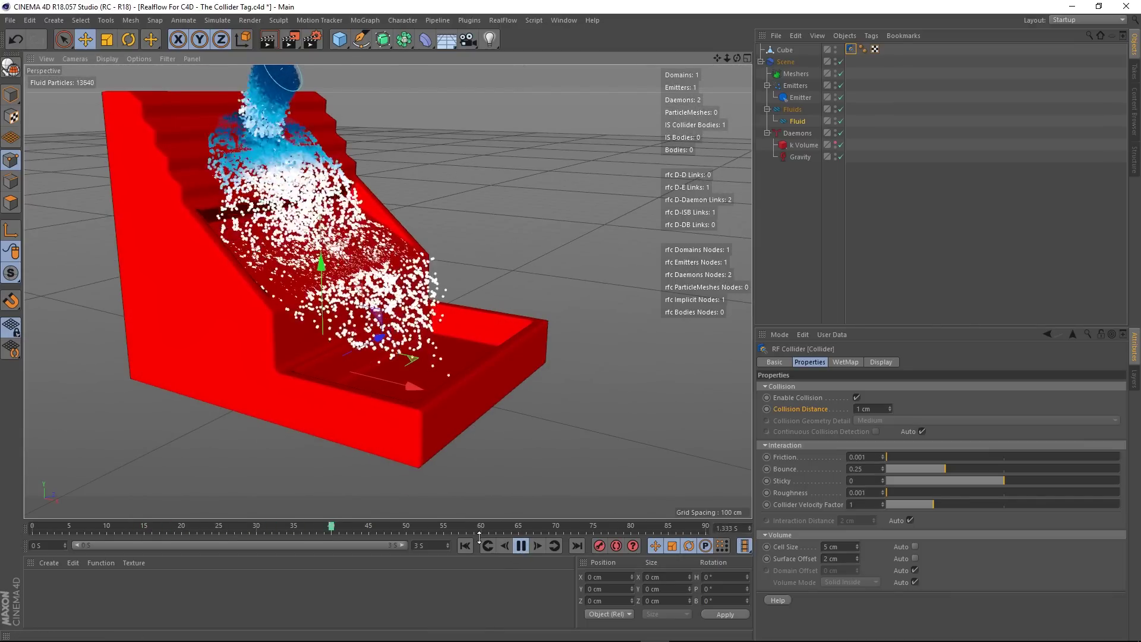
pyautogui.keyDown('alt'); pyautogui.moveTo(416, 332); pyautogui.dragTo(447, 360); pyautogui.keyUp('alt')
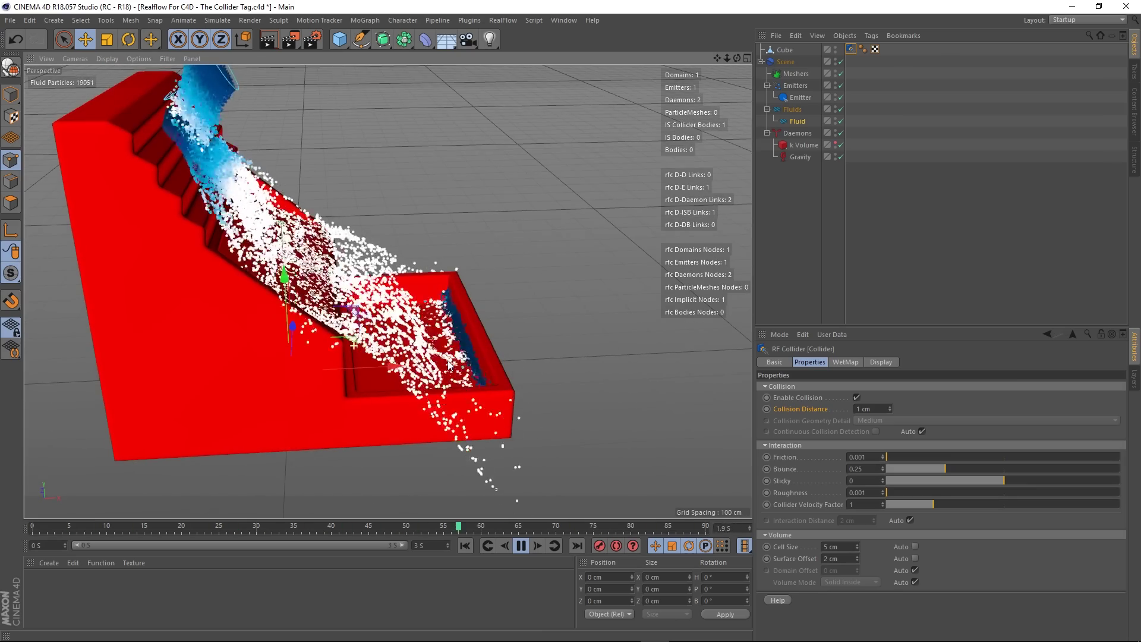
pyautogui.keyDown('alt'); pyautogui.moveTo(339, 340); pyautogui.dragTo(305, 343); pyautogui.keyUp('alt')
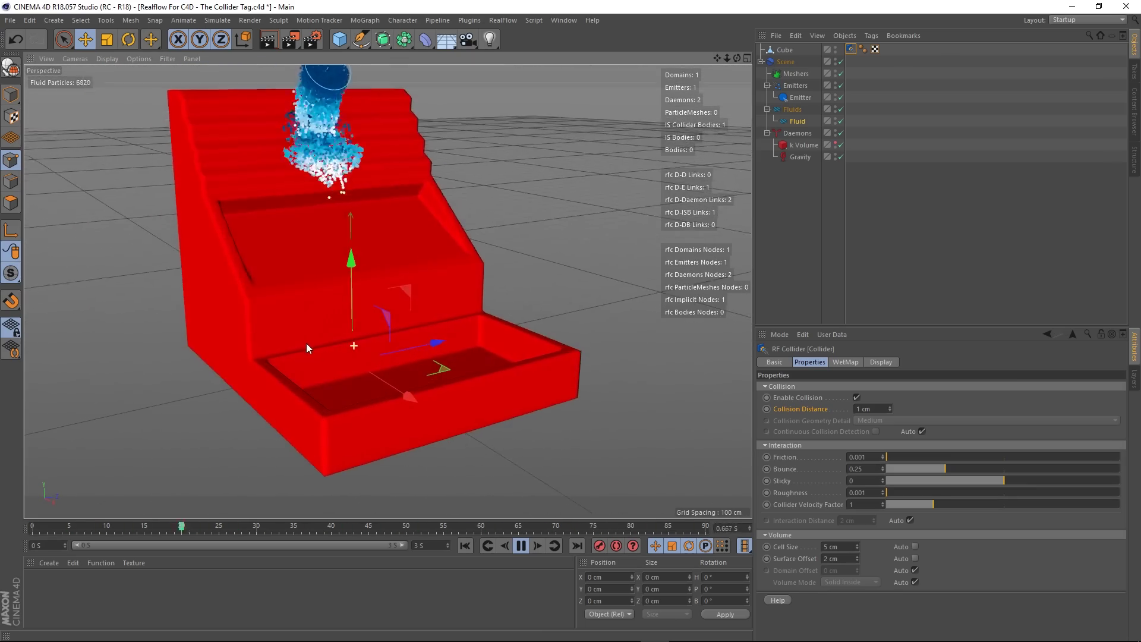
pyautogui.click(521, 544)
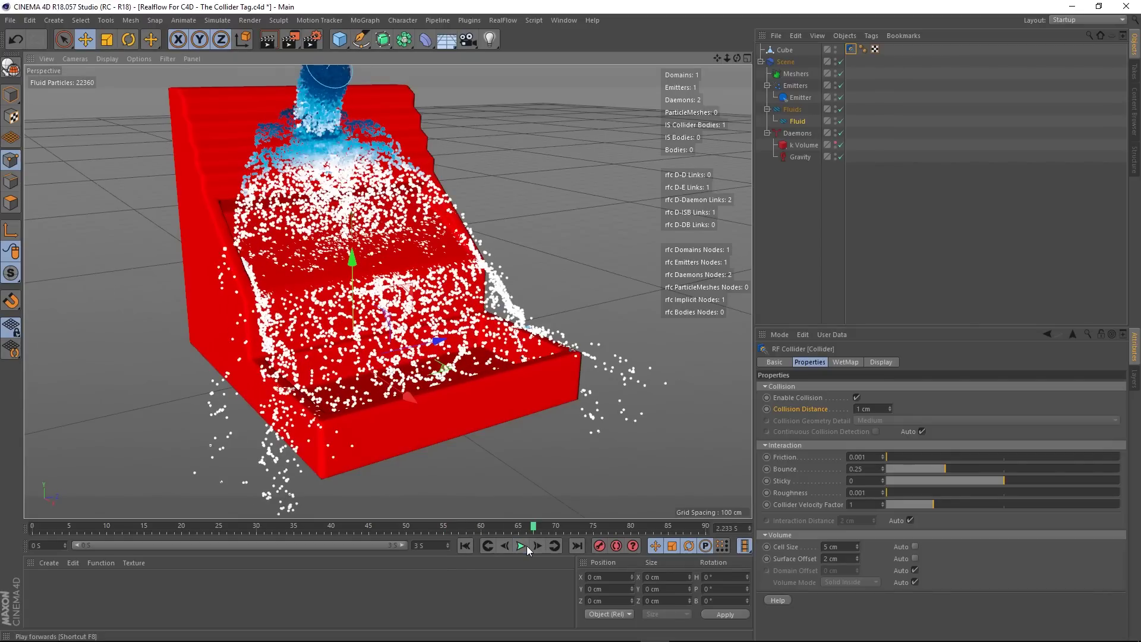
pyautogui.click(464, 545)
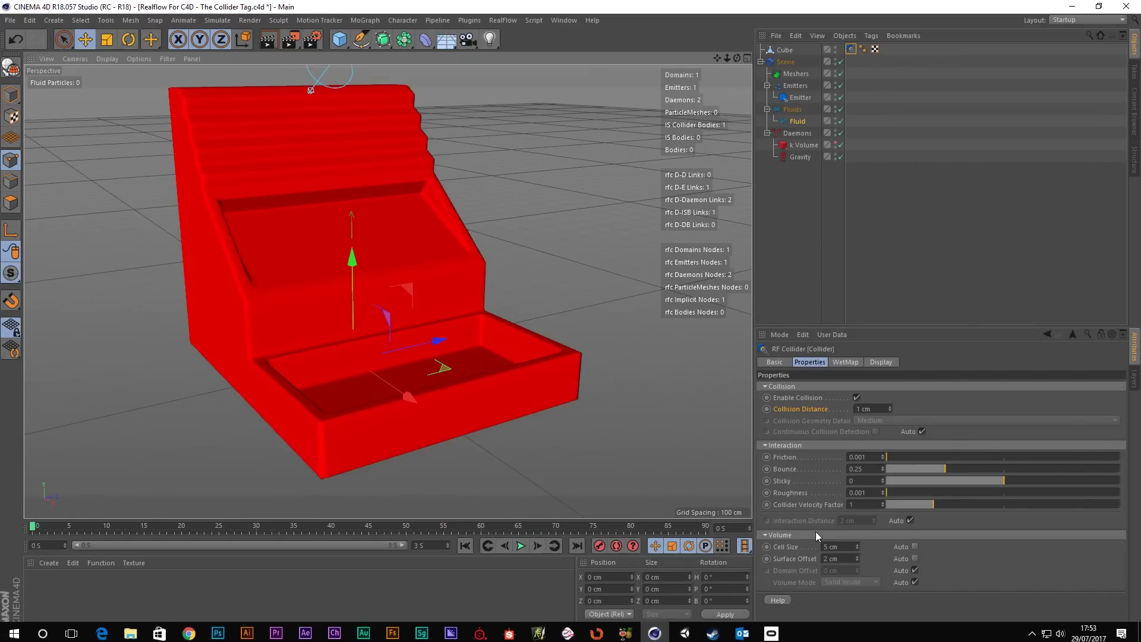
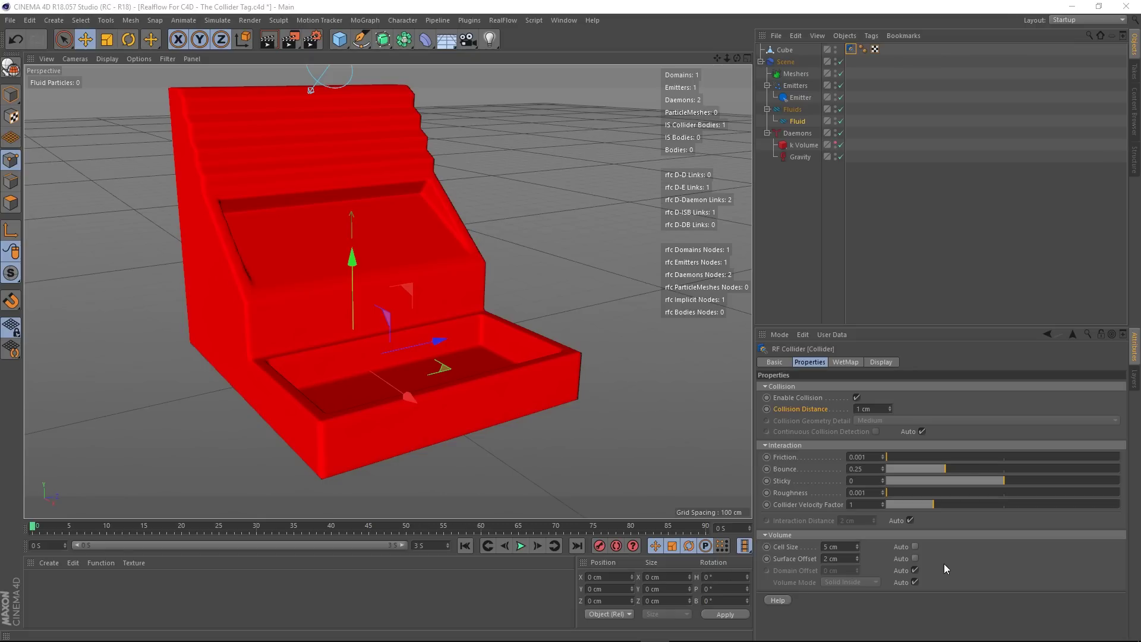
# - Turn off the automatic Domain Offset on the collider and set it to 100 cm
pyautogui.click(915, 570)
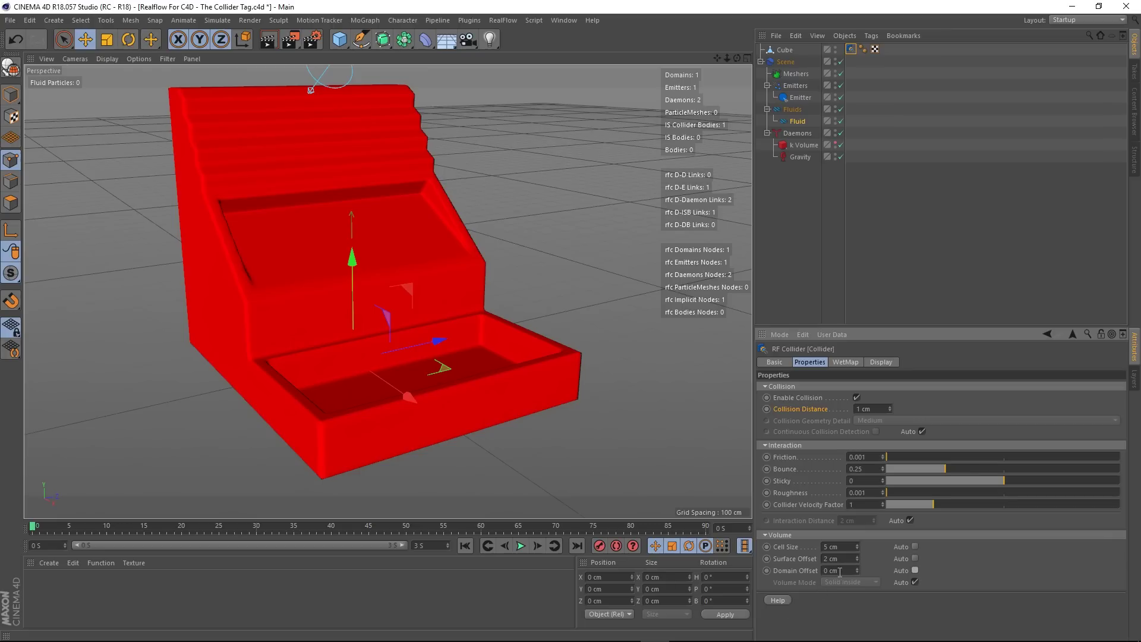
pyautogui.click(833, 571)
pyautogui.write('100')
pyautogui.press('Return')
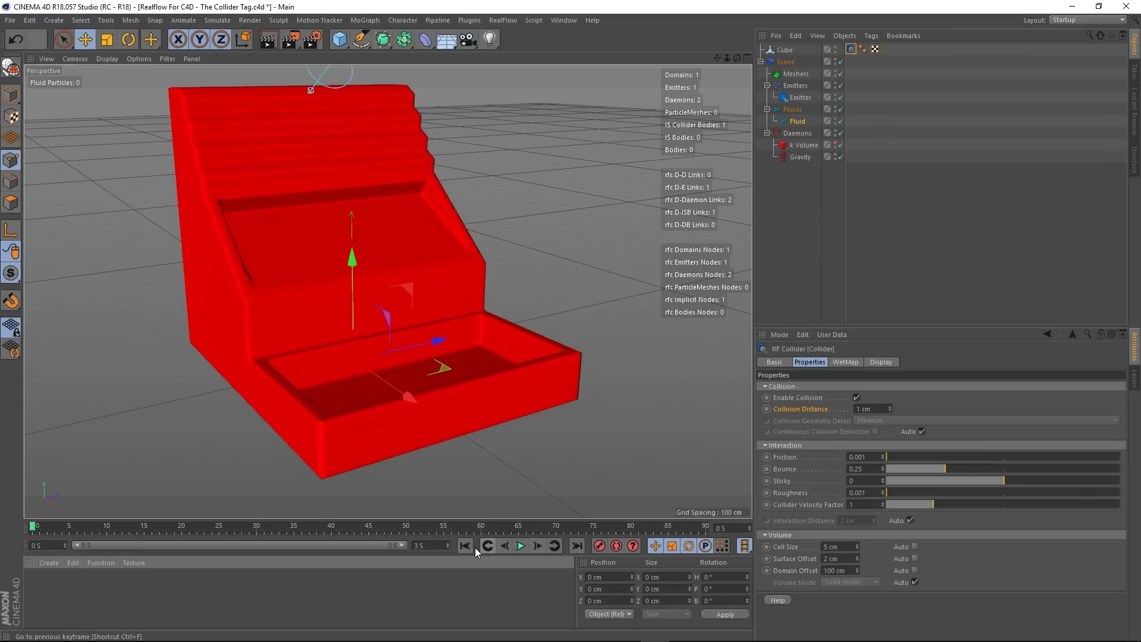
# - Play the simulation twice, examine the fluid flowing over the ramp from several angles, and return to the first frame
pyautogui.click(521, 547)
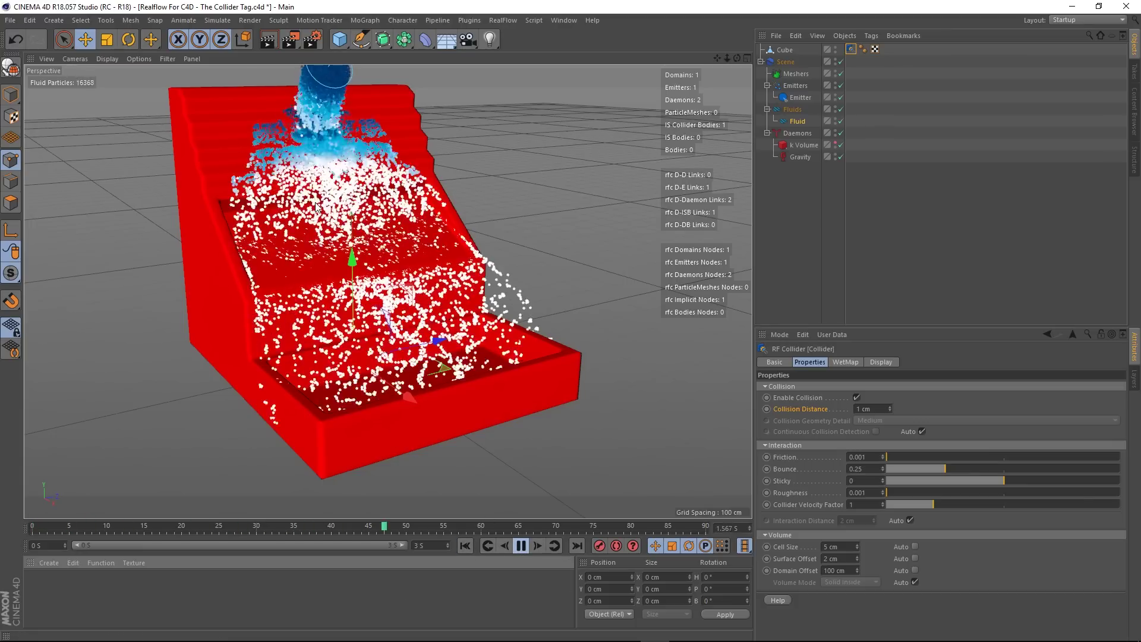
pyautogui.keyDown('alt'); pyautogui.moveTo(345, 189); pyautogui.dragTo(415, 181); pyautogui.keyUp('alt')
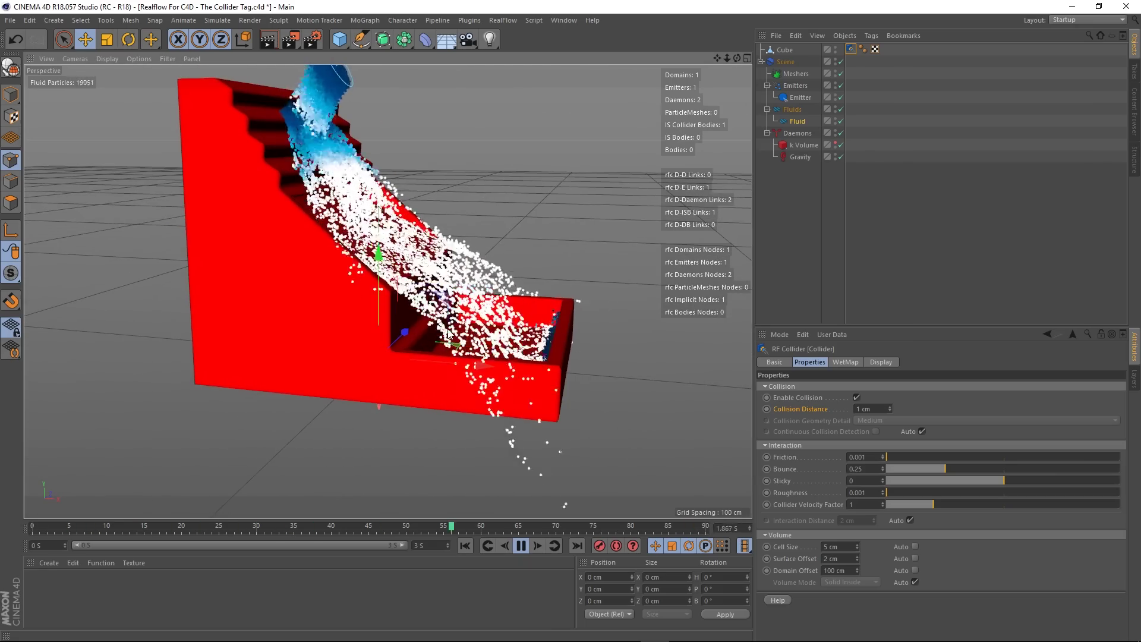
pyautogui.keyDown('alt'); pyautogui.moveTo(447, 330); pyautogui.dragTo(380, 339); pyautogui.keyUp('alt')
pyautogui.click(521, 545)
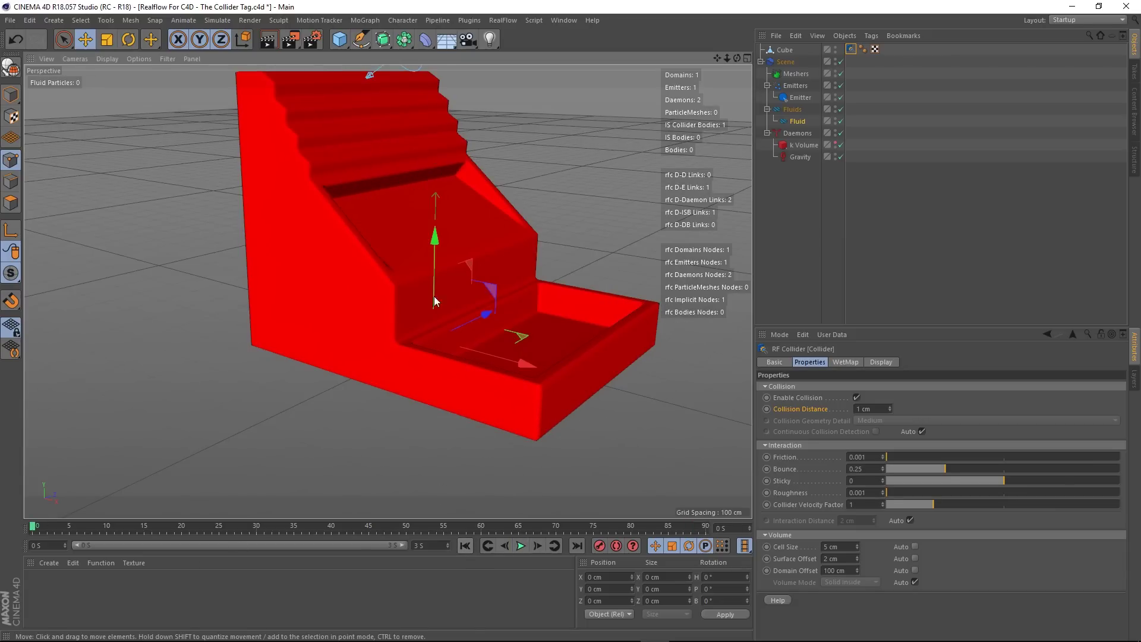
pyautogui.keyDown('alt'); pyautogui.moveTo(434, 296); pyautogui.dragTo(475, 324); pyautogui.keyUp('alt')
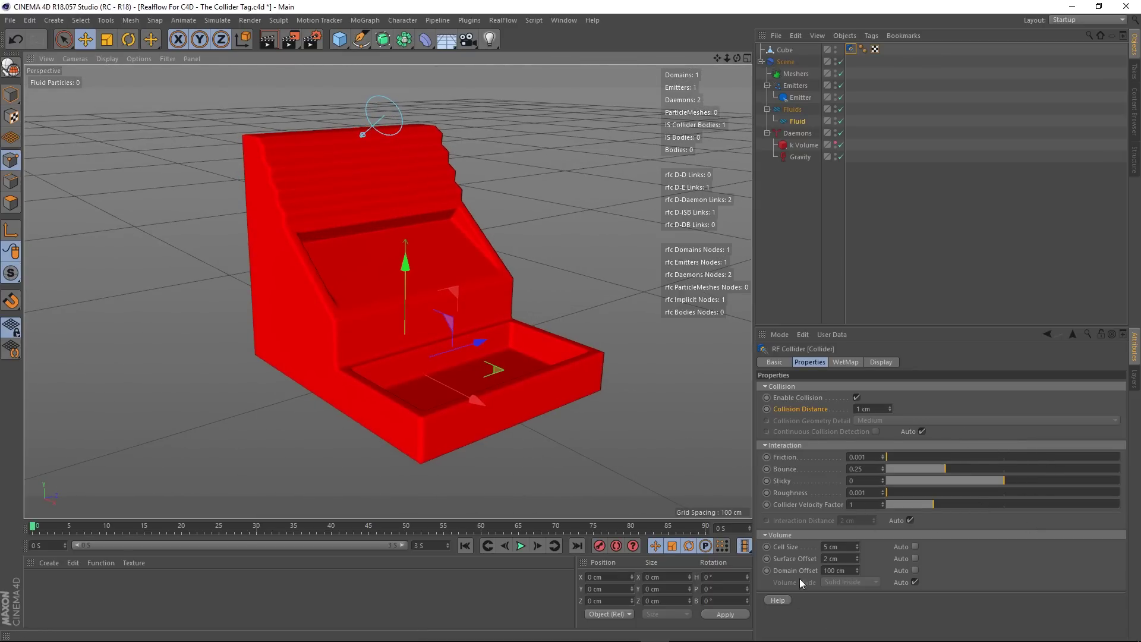
pyautogui.keyDown('alt'); pyautogui.moveTo(379, 134); pyautogui.dragTo(432, 138); pyautogui.keyUp('alt')
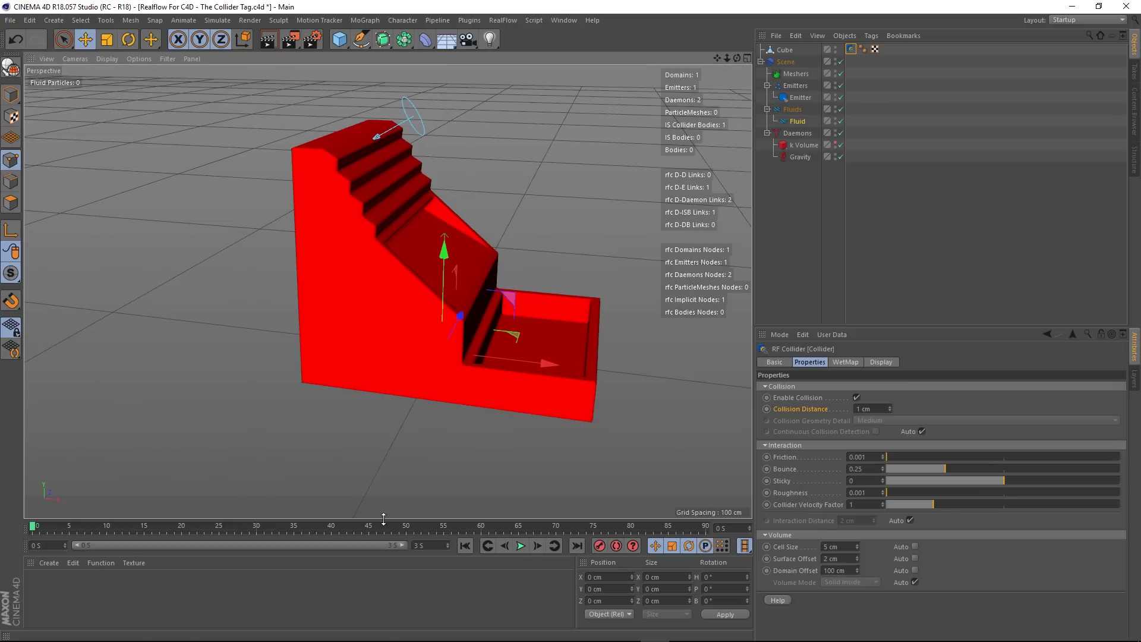
pyautogui.click(520, 546)
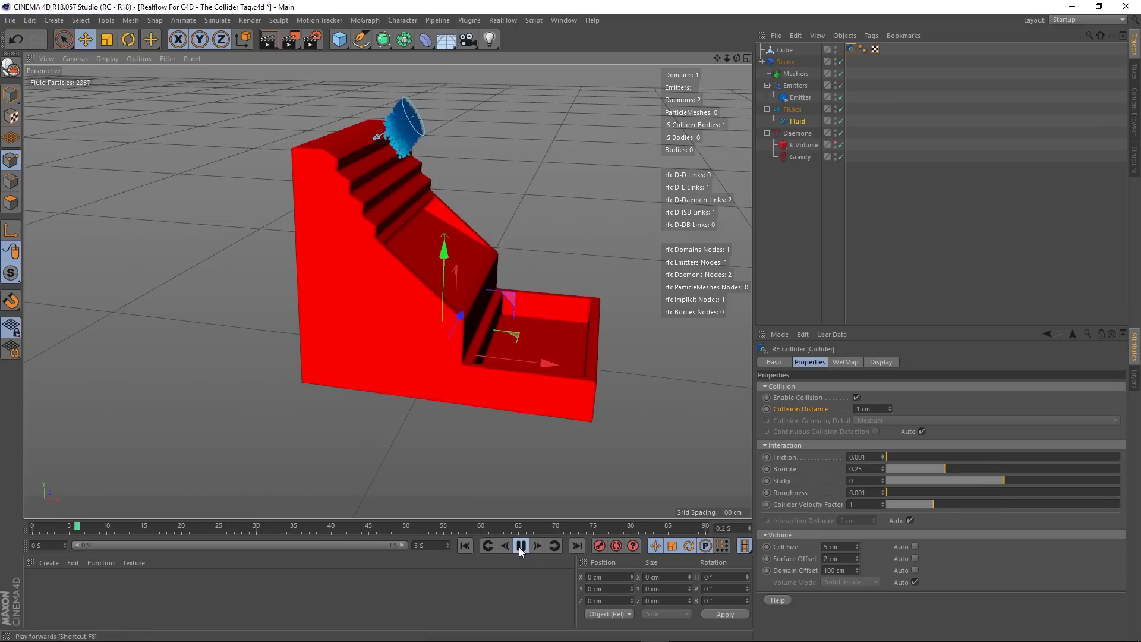
pyautogui.keyDown('alt'); pyautogui.moveTo(448, 364); pyautogui.dragTo(419, 336); pyautogui.keyUp('alt')
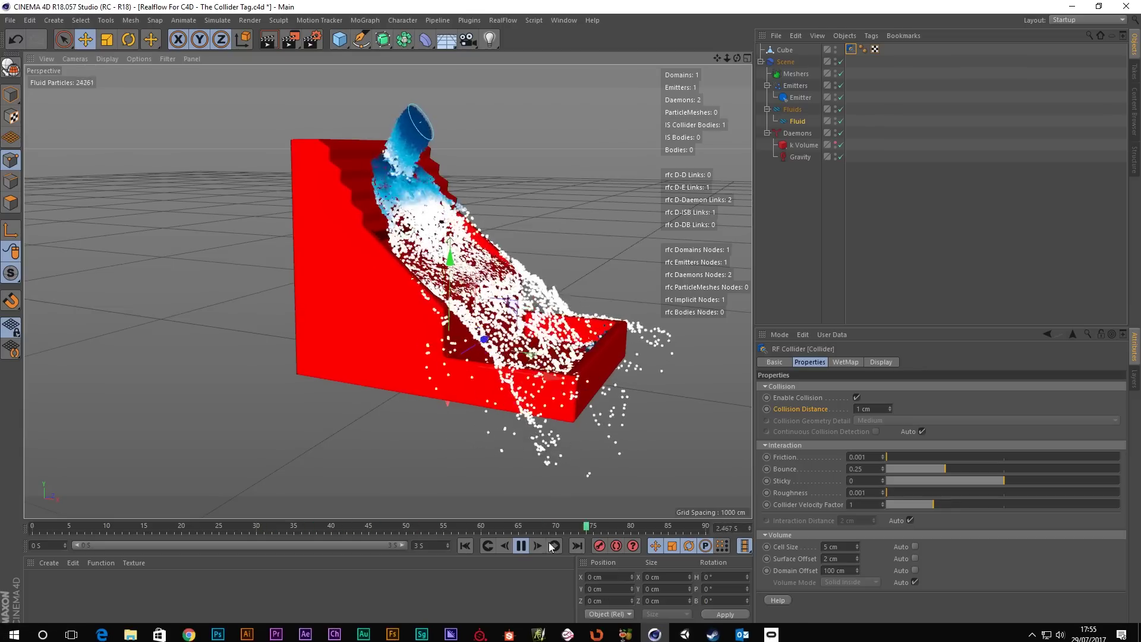
pyautogui.click(522, 546)
pyautogui.click(469, 551)
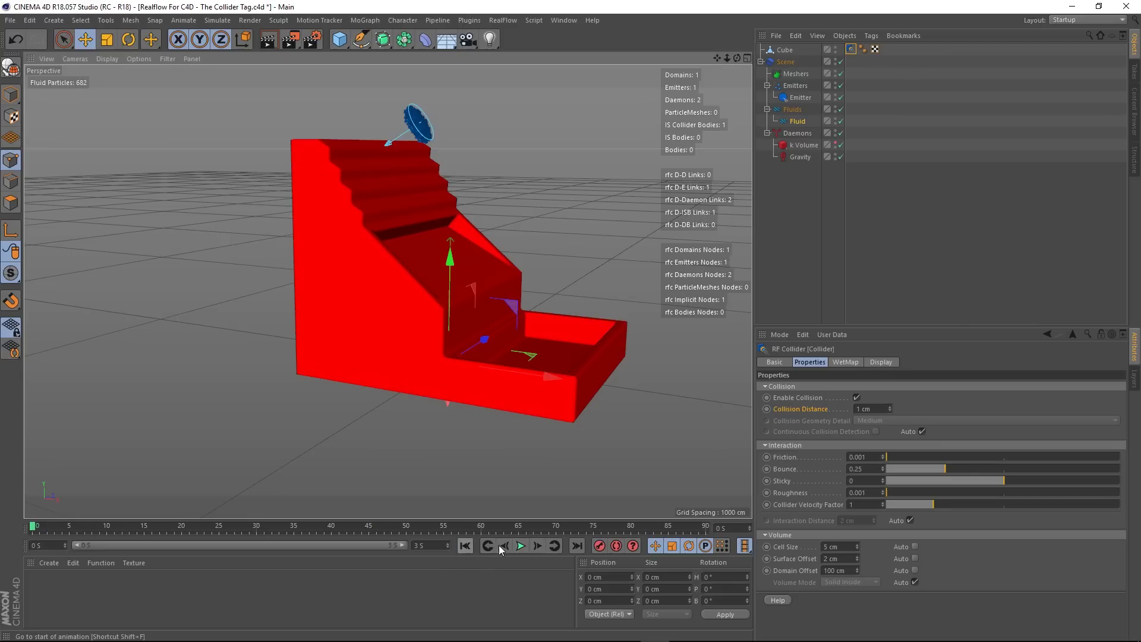
# - Restore the collider's automatic Domain Offset, play the simulation briefly and return to the first frame
pyautogui.click(915, 570)
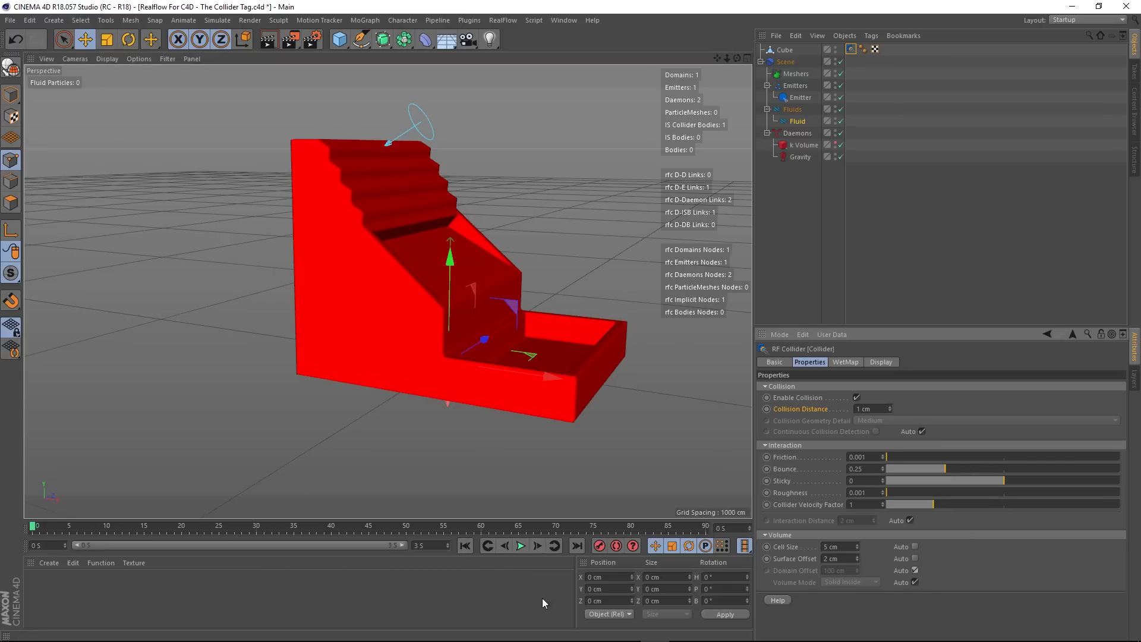
pyautogui.click(520, 546)
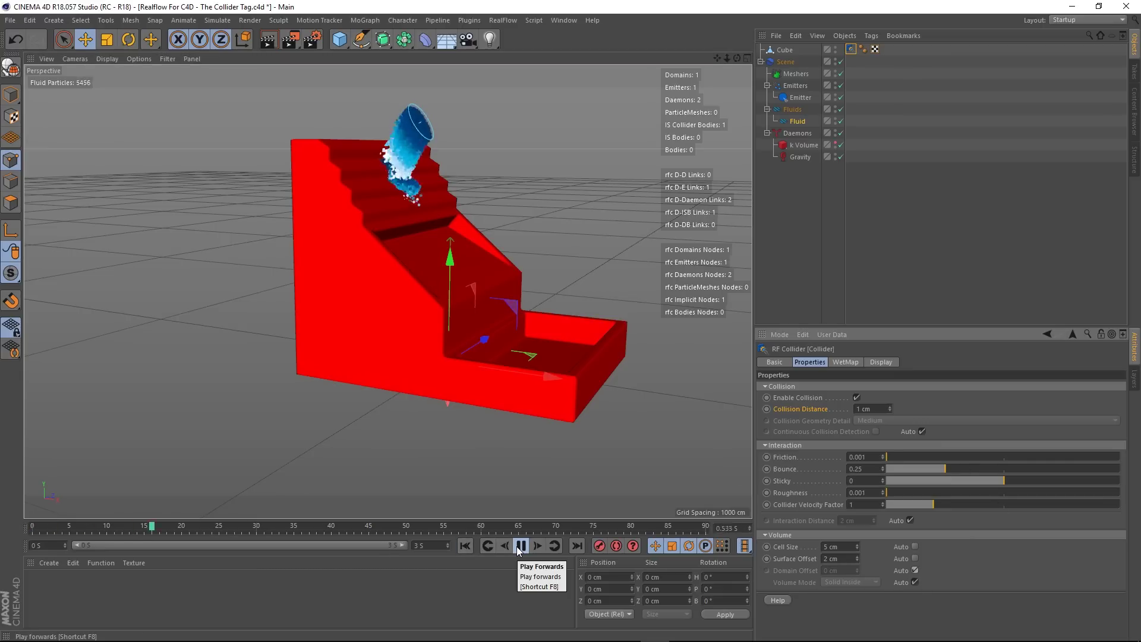
pyautogui.click(519, 546)
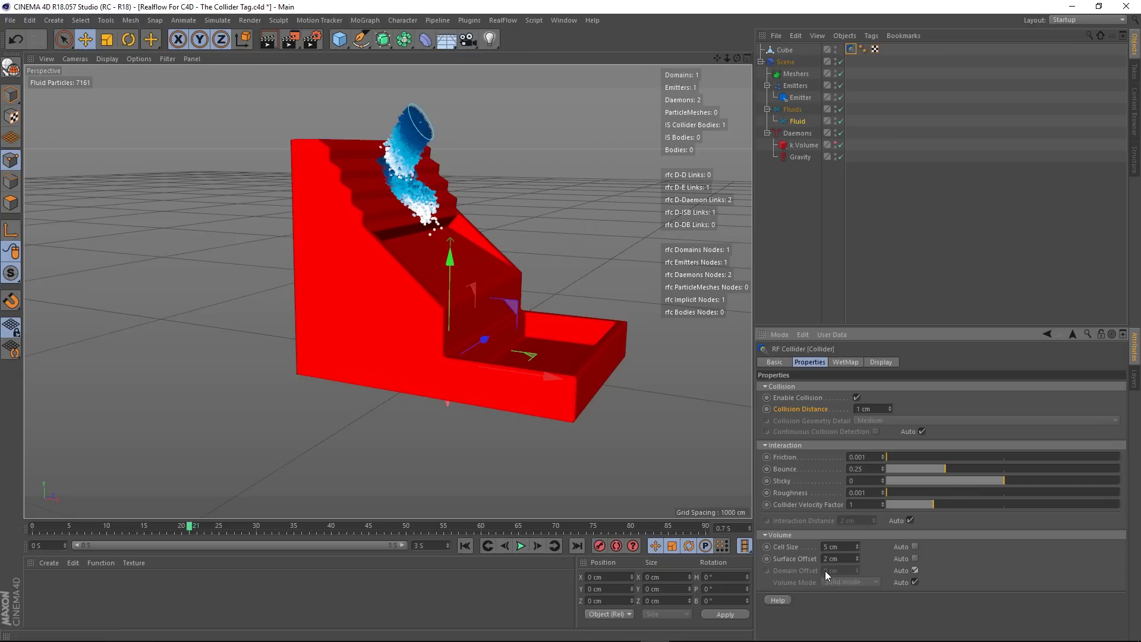
pyautogui.click(465, 546)
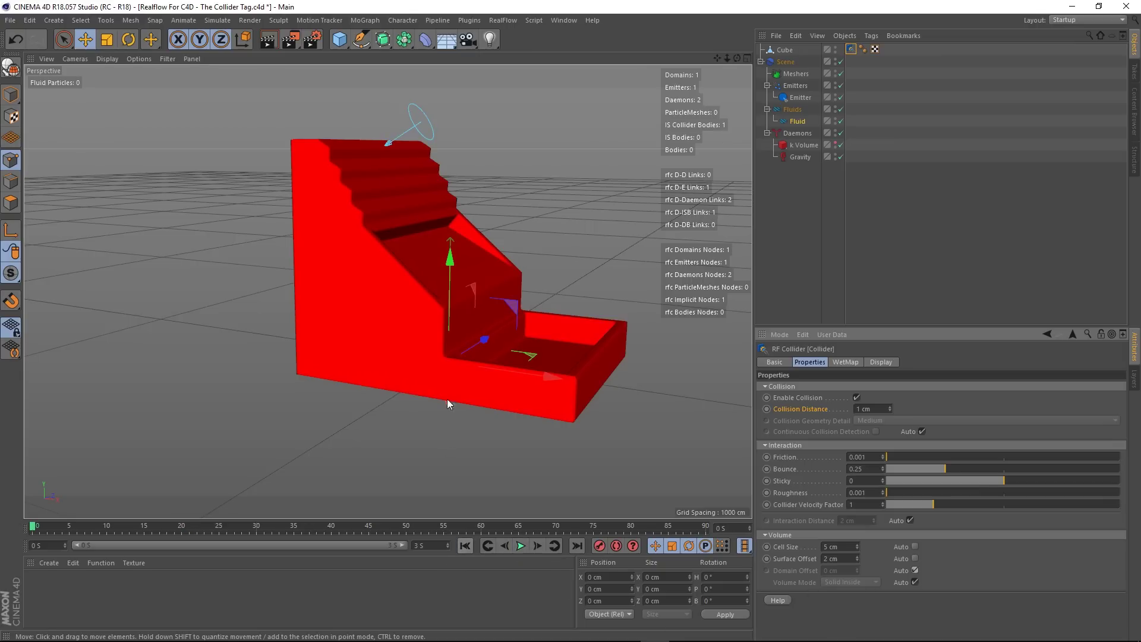
# - Disable the automatic Volume Mode, leaving it on Solid Inside, and play the simulation
pyautogui.keyDown('alt'); pyautogui.moveTo(468, 343); pyautogui.dragTo(407, 359); pyautogui.keyUp('alt')
pyautogui.moveTo(636, 432)
pyautogui.keyDown('alt'); pyautogui.mouseDown()
pyautogui.moveTo(467, 365)
pyautogui.moveTo(629, 426)
pyautogui.mouseUp(); pyautogui.keyUp('alt')
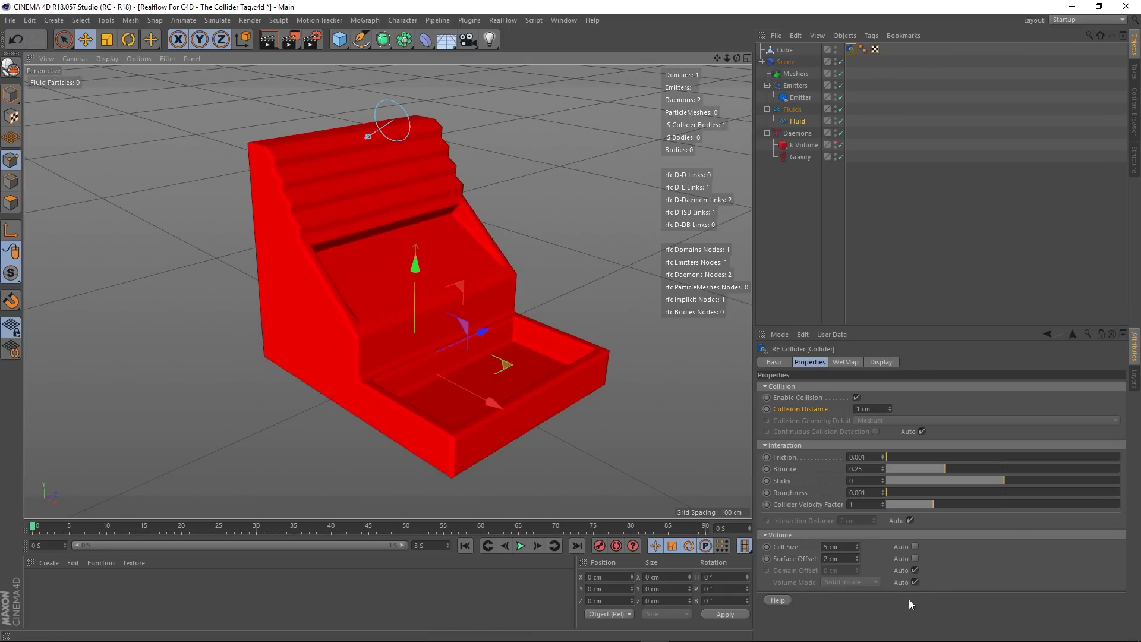
pyautogui.click(914, 582)
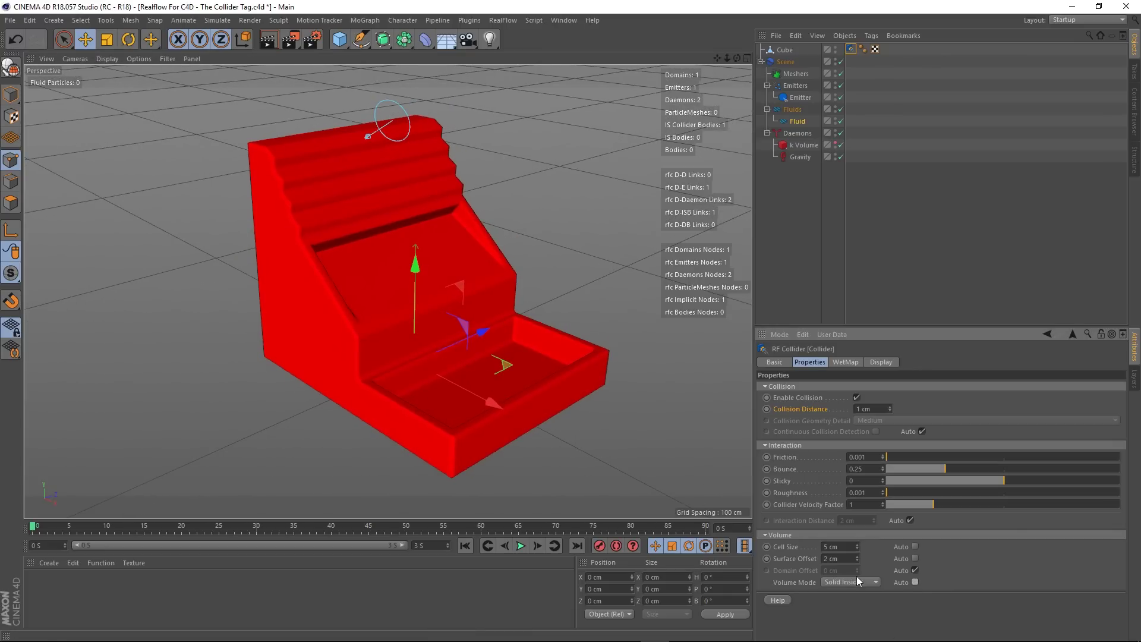
pyautogui.click(914, 582)
pyautogui.click(914, 582)
pyautogui.moveTo(384, 221)
pyautogui.keyDown('alt'); pyautogui.mouseDown()
pyautogui.moveTo(366, 219)
pyautogui.moveTo(386, 240)
pyautogui.mouseUp(); pyautogui.keyUp('alt')
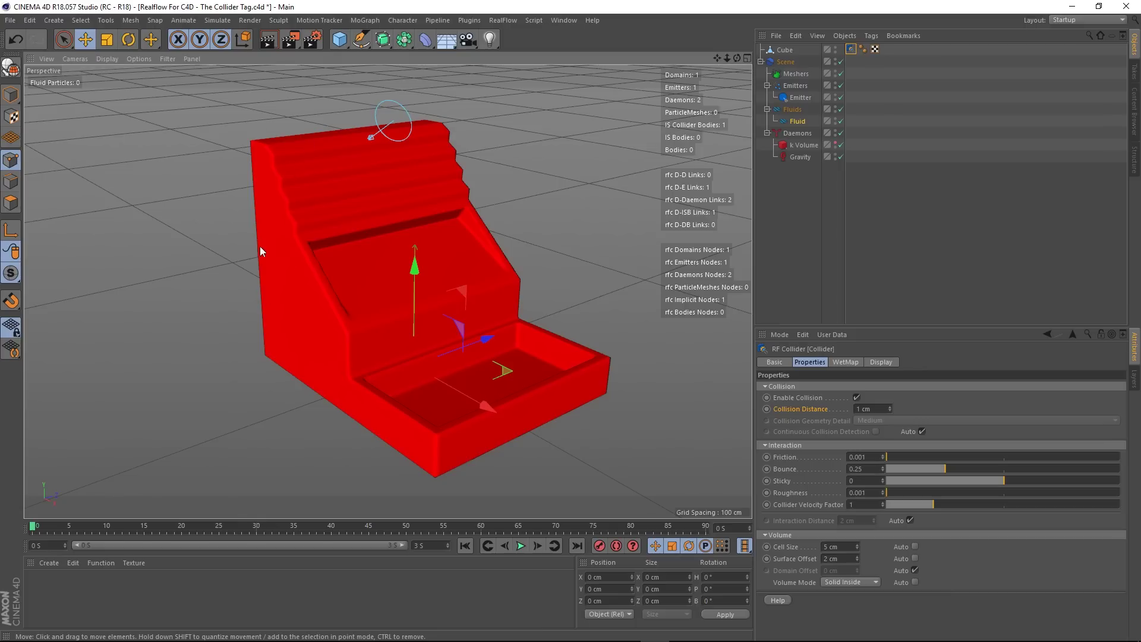
pyautogui.click(521, 546)
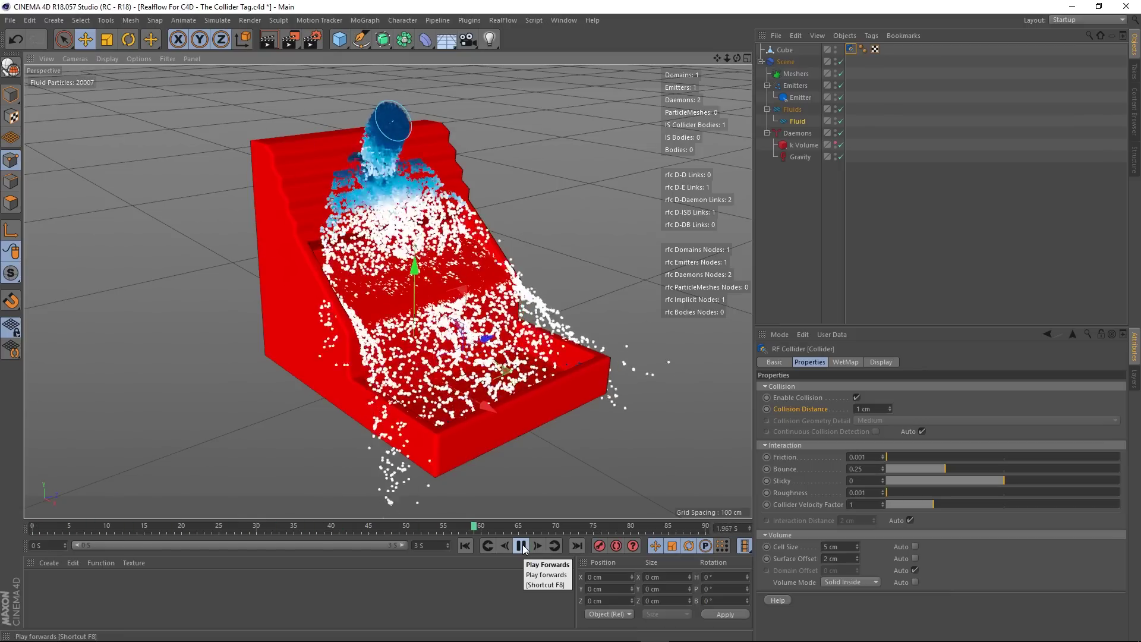
# - Hide the collider's collision geometry in the viewport, check the fluid on the bare ramp and pause playback
pyautogui.click(880, 361)
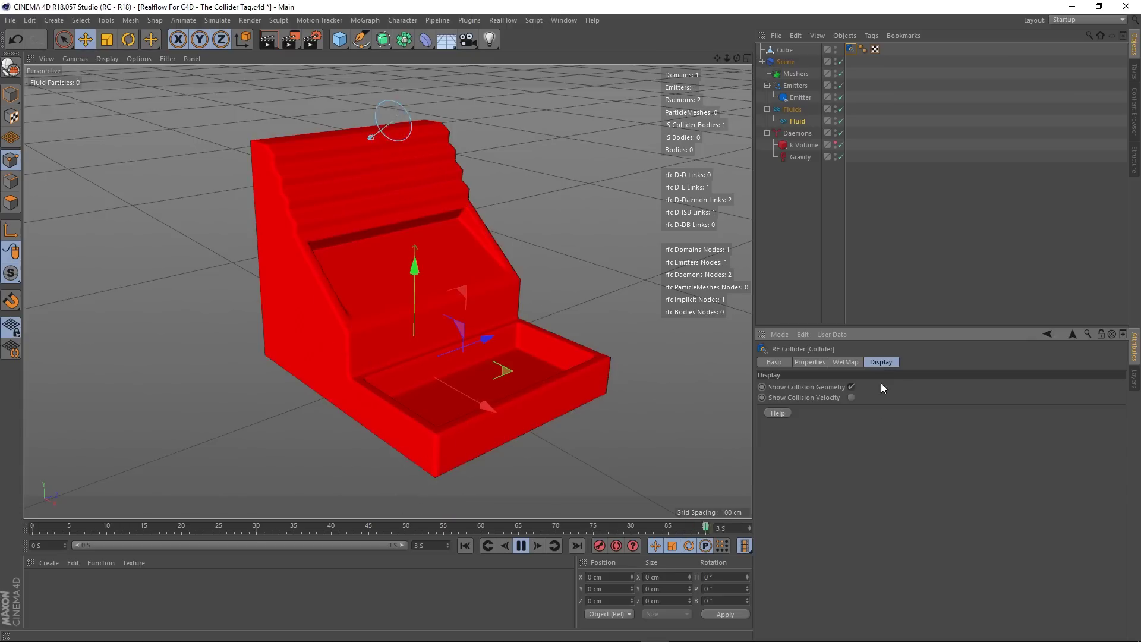
pyautogui.click(851, 386)
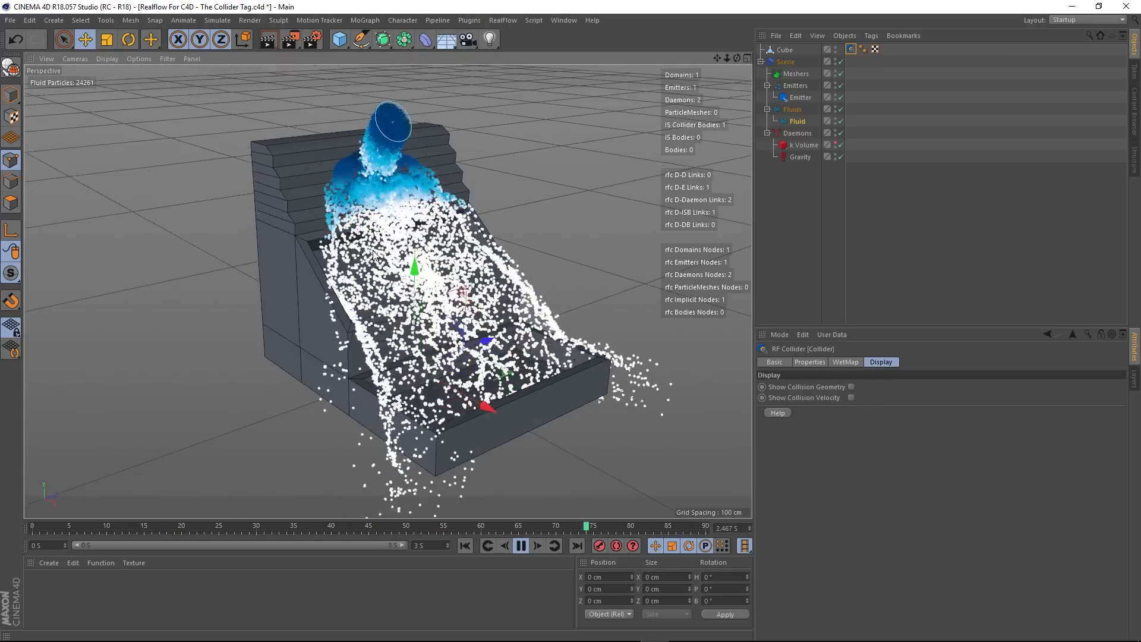
pyautogui.moveTo(373, 251)
pyautogui.keyDown('alt'); pyautogui.mouseDown()
pyautogui.moveTo(438, 234)
pyautogui.moveTo(387, 267)
pyautogui.mouseUp(); pyautogui.keyUp('alt')
pyautogui.click(520, 545)
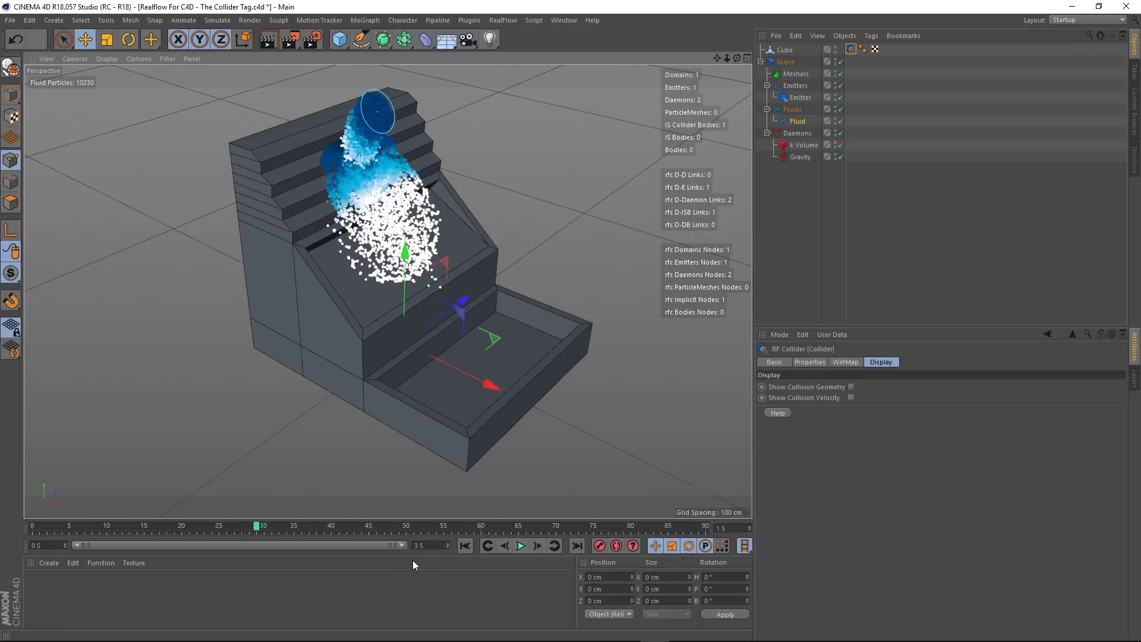
# - Extend the project end time and preview range to 6 seconds and play the simulation to view the fluid on the ramp
pyautogui.doubleClick(422, 546)
pyautogui.write('6')
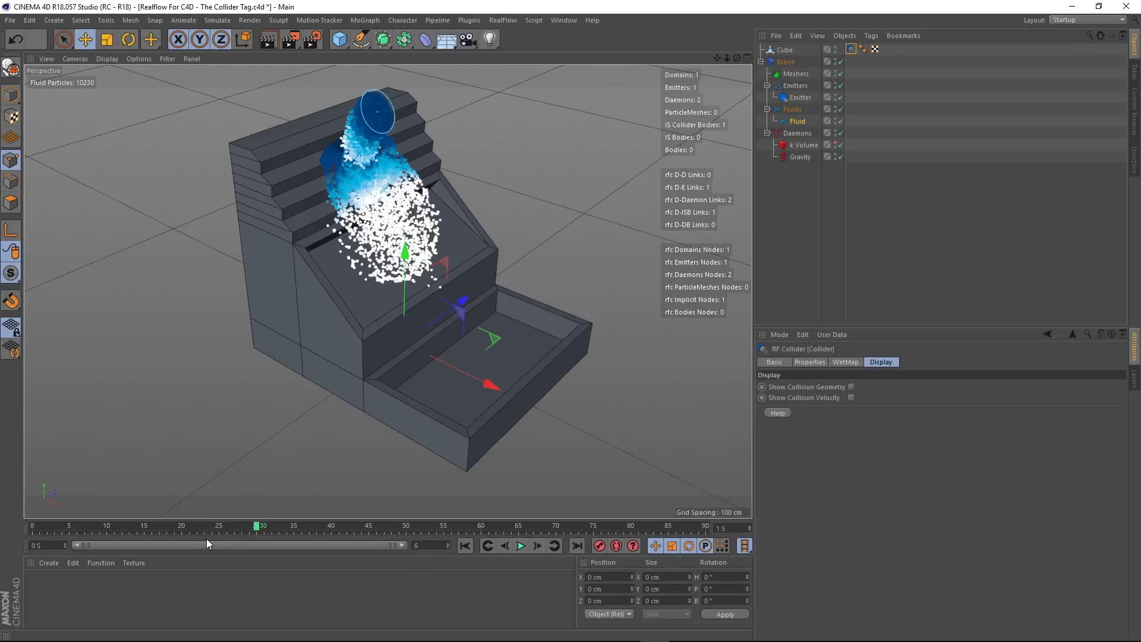
pyautogui.press('Return')
pyautogui.moveTo(236, 548); pyautogui.dragTo(478, 579)
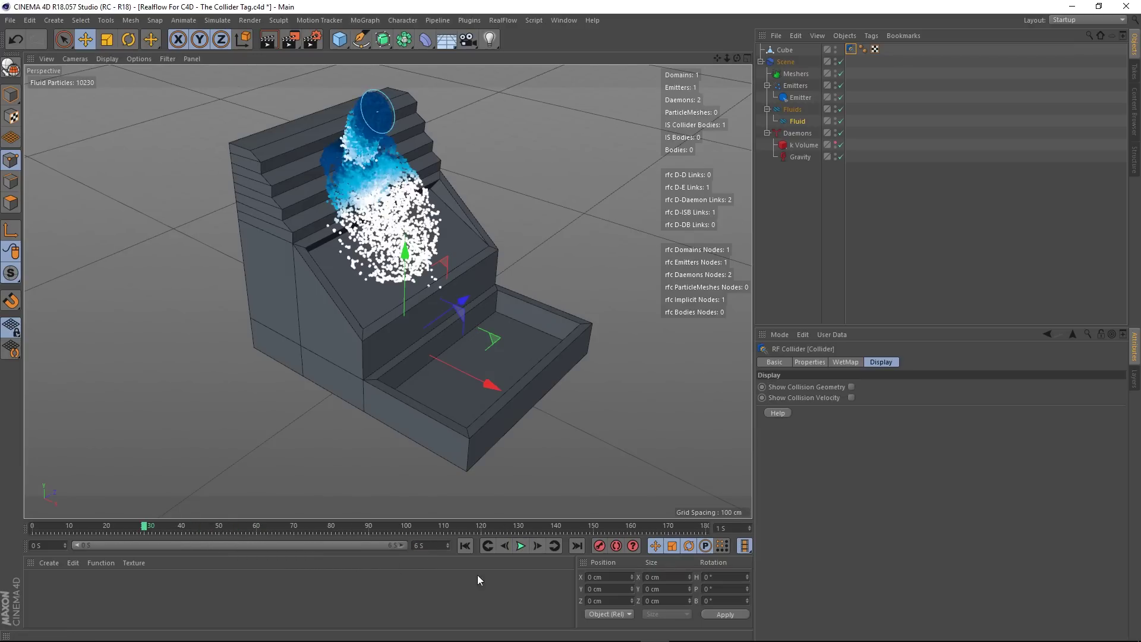
pyautogui.click(521, 549)
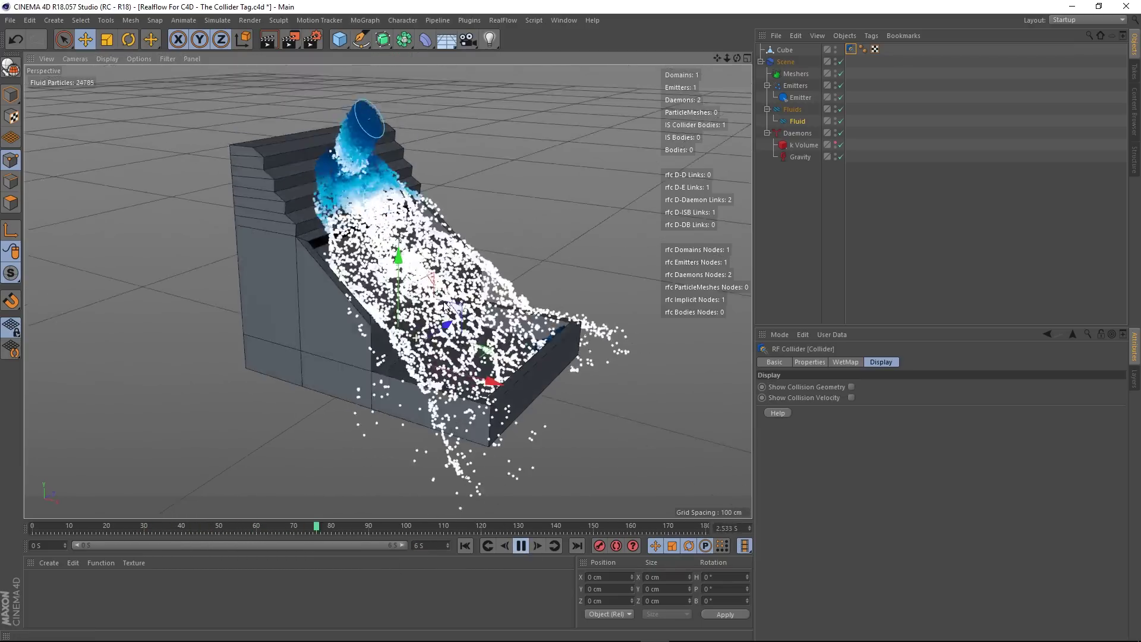
pyautogui.keyDown('alt'); pyautogui.moveTo(443, 306); pyautogui.dragTo(358, 309); pyautogui.keyUp('alt')
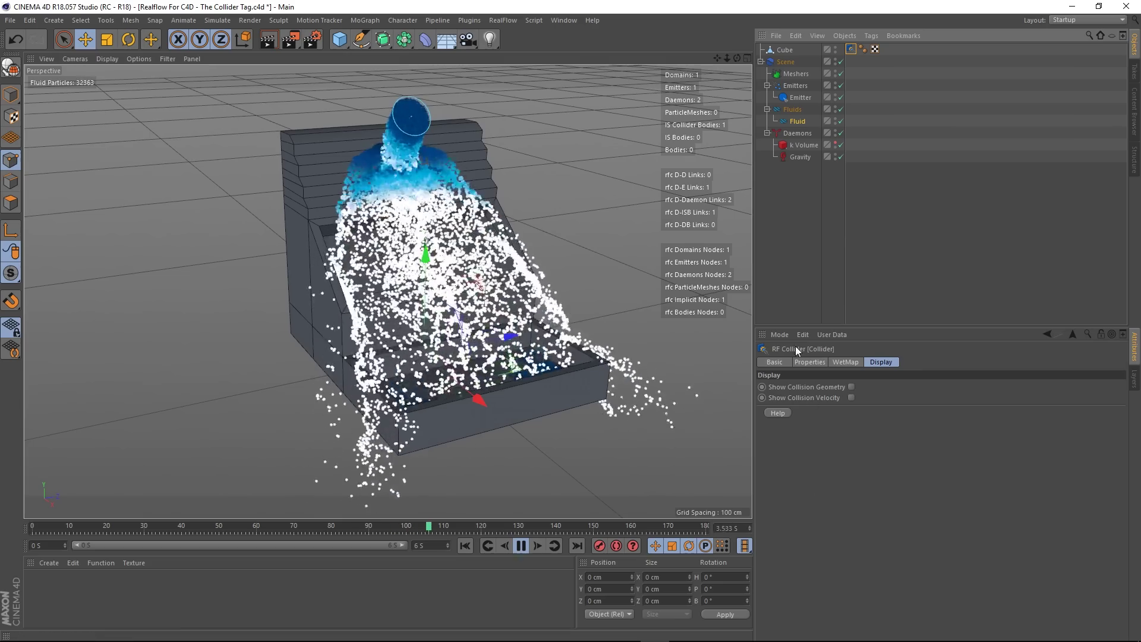
# - Set the collider's Volume Mode to Solid Outside and replay the simulation from the first frame
pyautogui.click(809, 361)
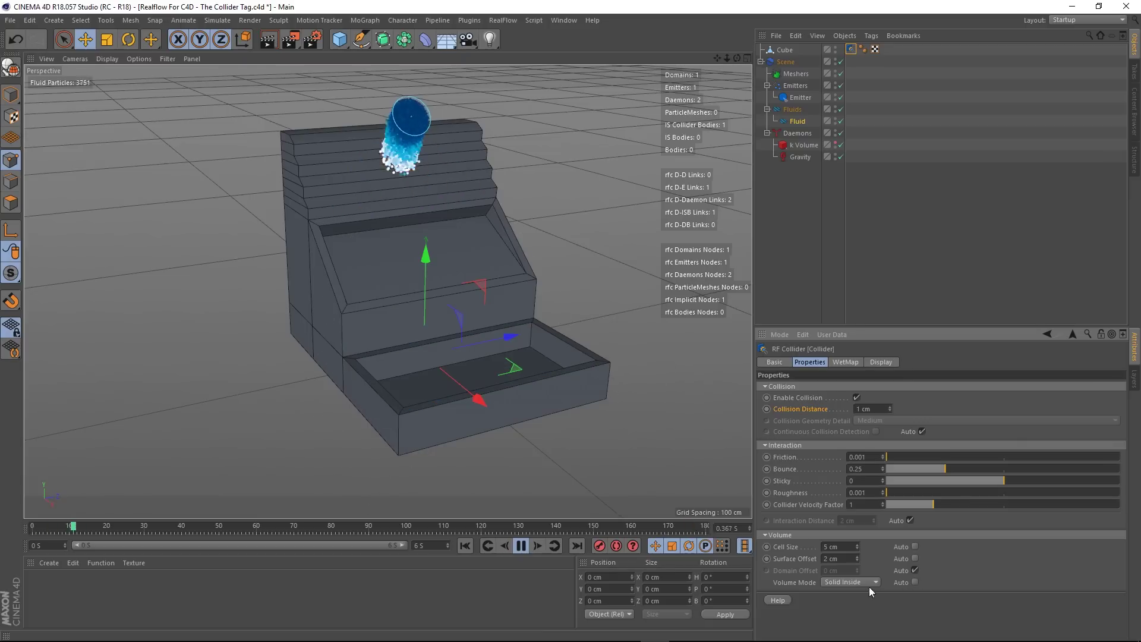
pyautogui.click(521, 545)
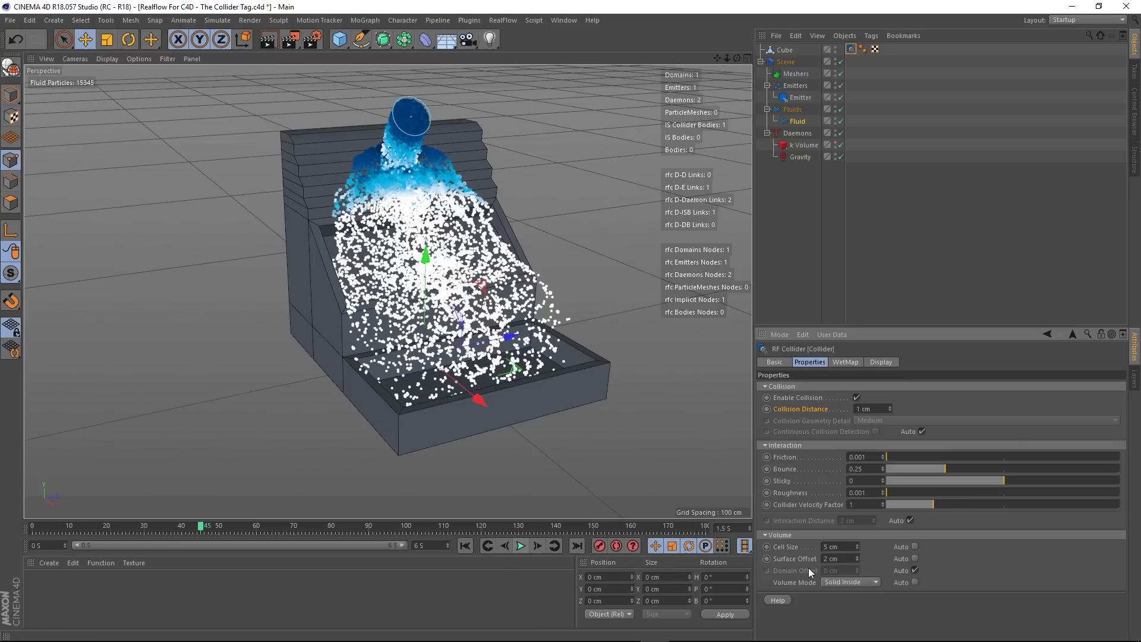
pyautogui.click(843, 581)
pyautogui.click(465, 546)
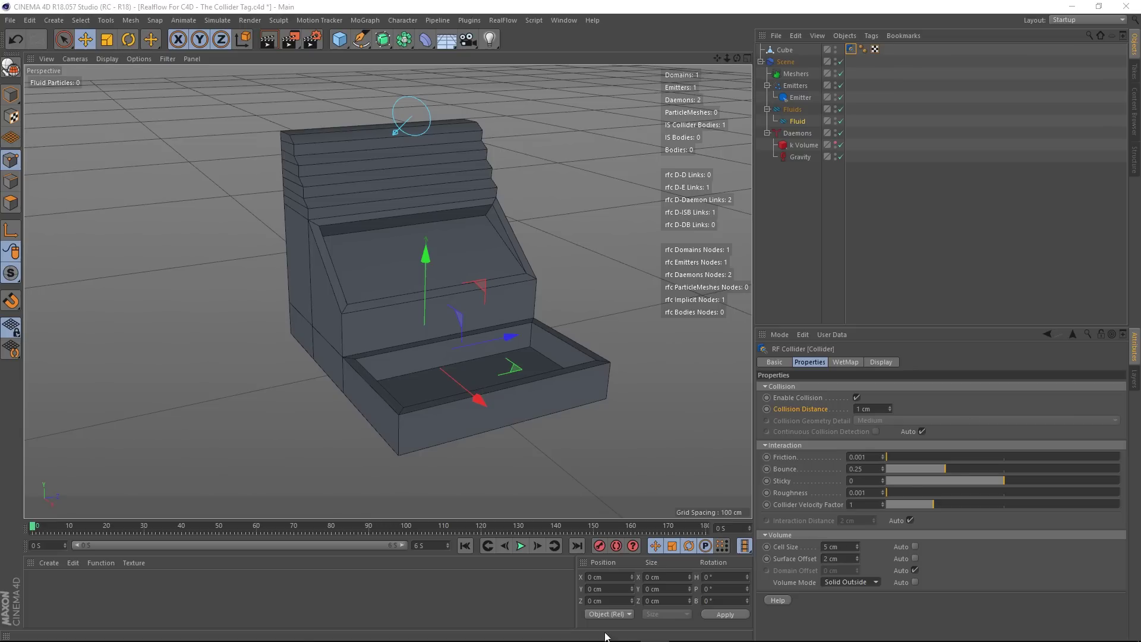
pyautogui.click(520, 546)
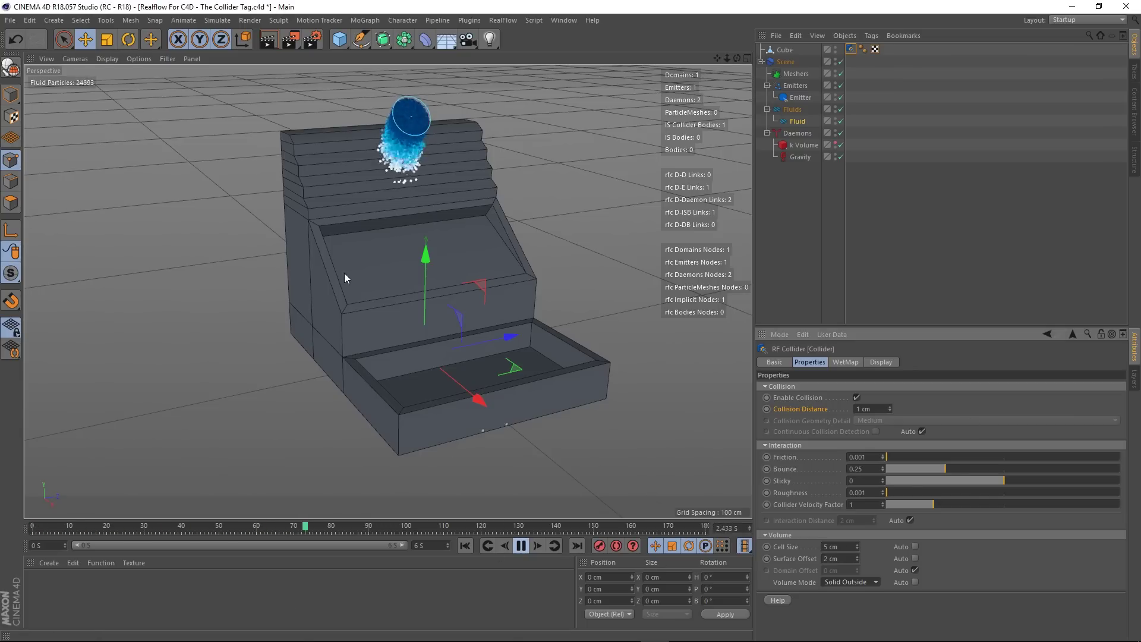
pyautogui.keyDown('alt'); pyautogui.moveTo(344, 273); pyautogui.dragTo(586, 195); pyautogui.keyUp('alt')
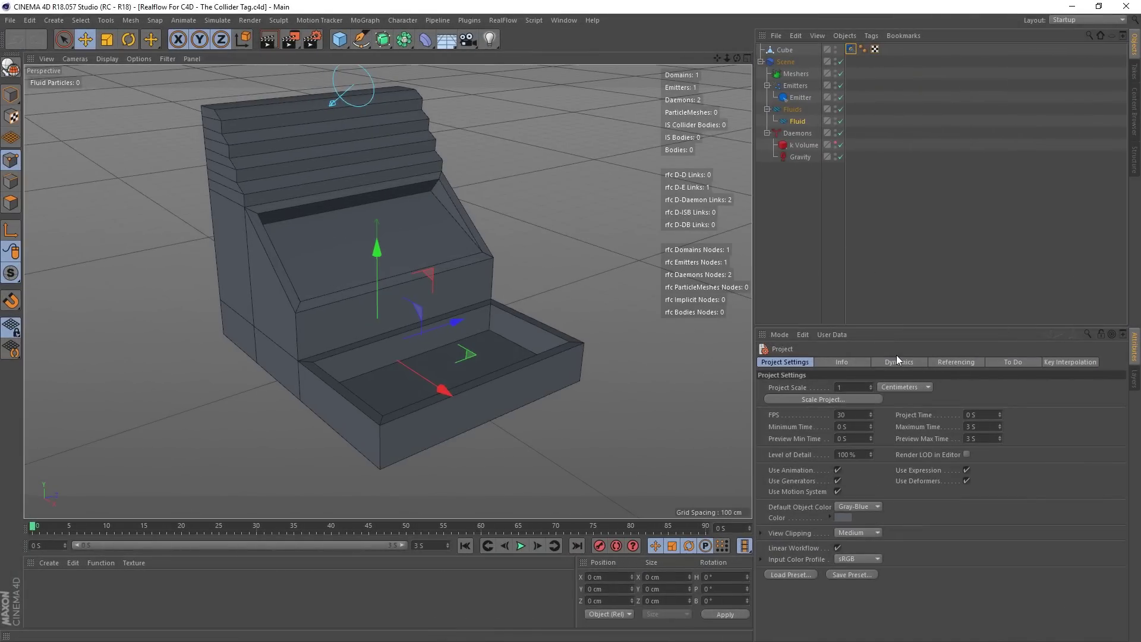
# - In the Cube's RF Collider properties, disable the automatic Volume Mode and review its options, keeping Solid Inside
pyautogui.click(851, 49)
pyautogui.click(809, 362)
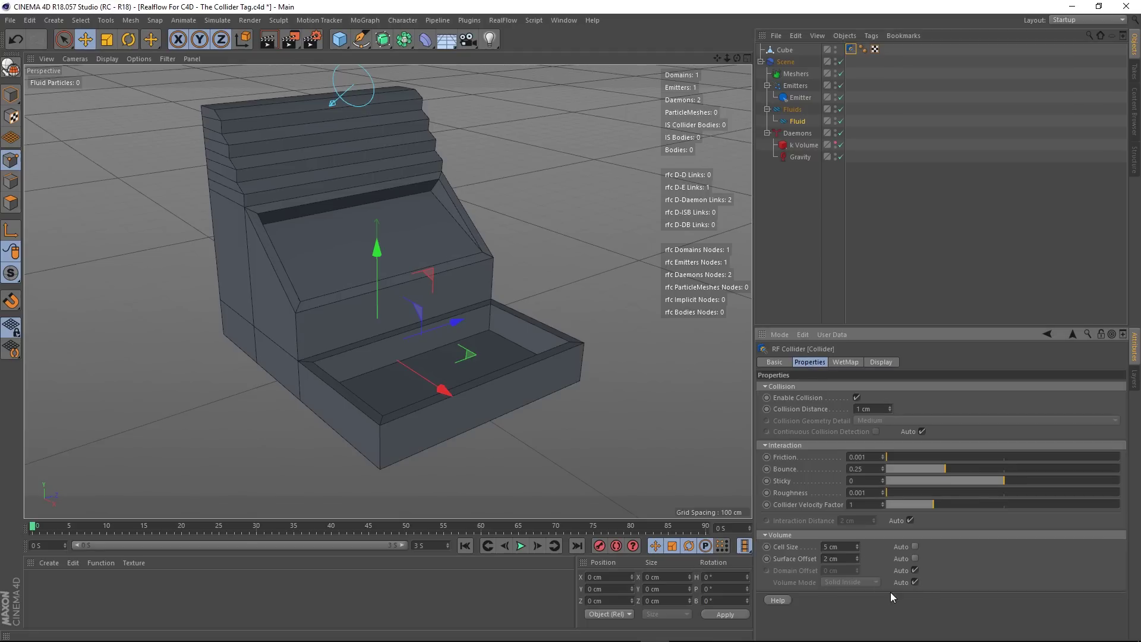
pyautogui.click(914, 582)
pyautogui.click(858, 582)
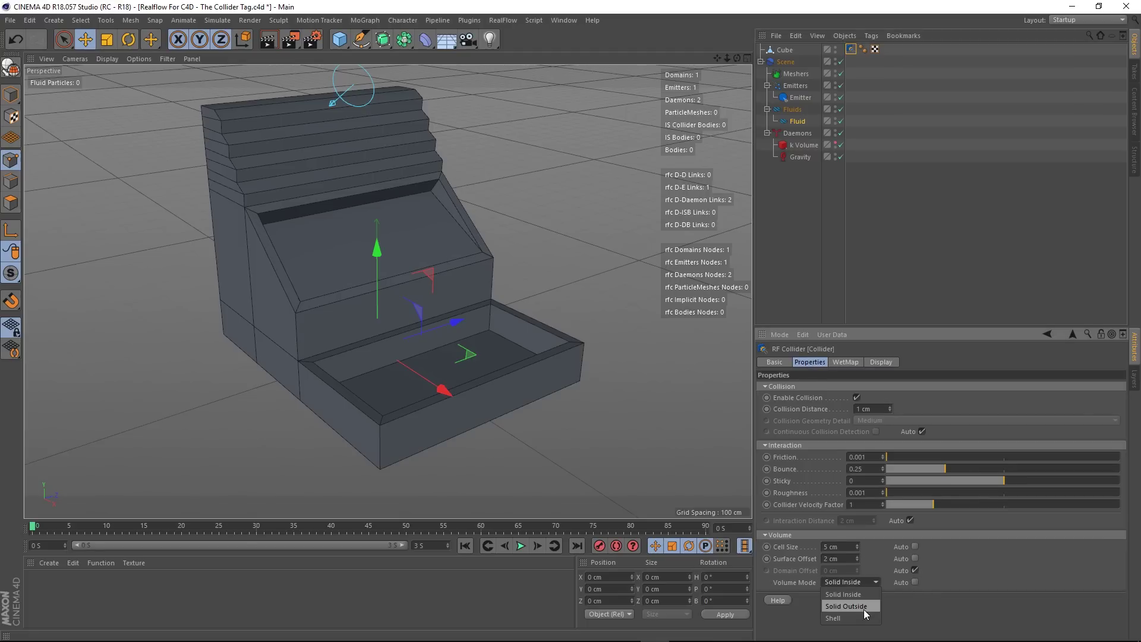
pyautogui.click(856, 586)
# - In a new project, add a sphere primitive and set its Type to Hemisphere
pyautogui.click(3, 21)
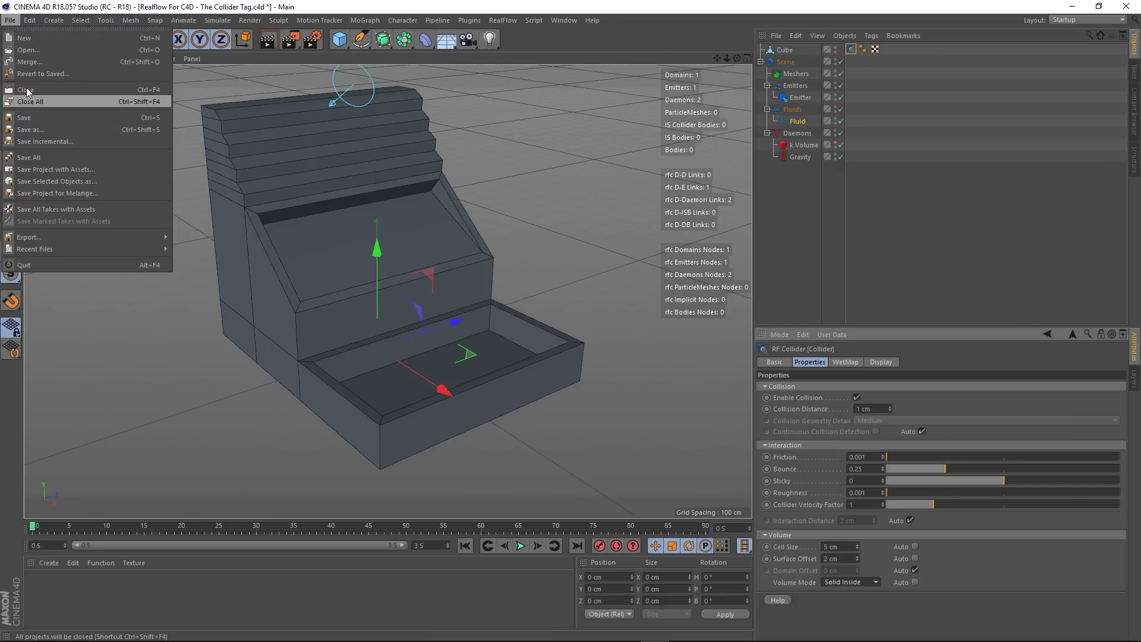
pyautogui.click(26, 36)
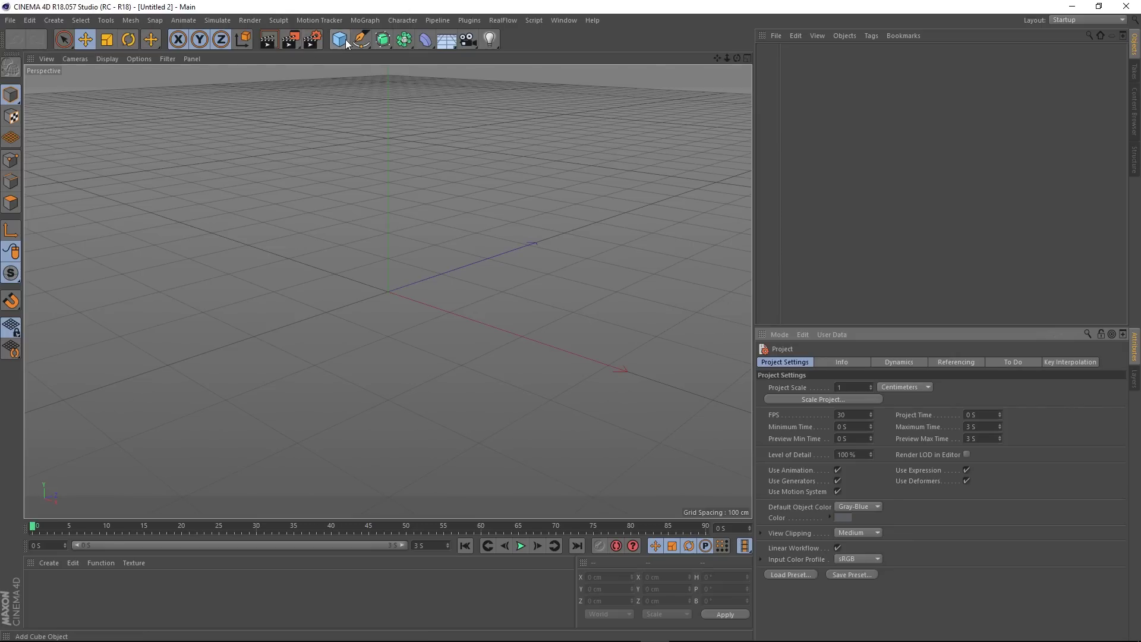
pyautogui.moveTo(347, 44); pyautogui.dragTo(544, 95)
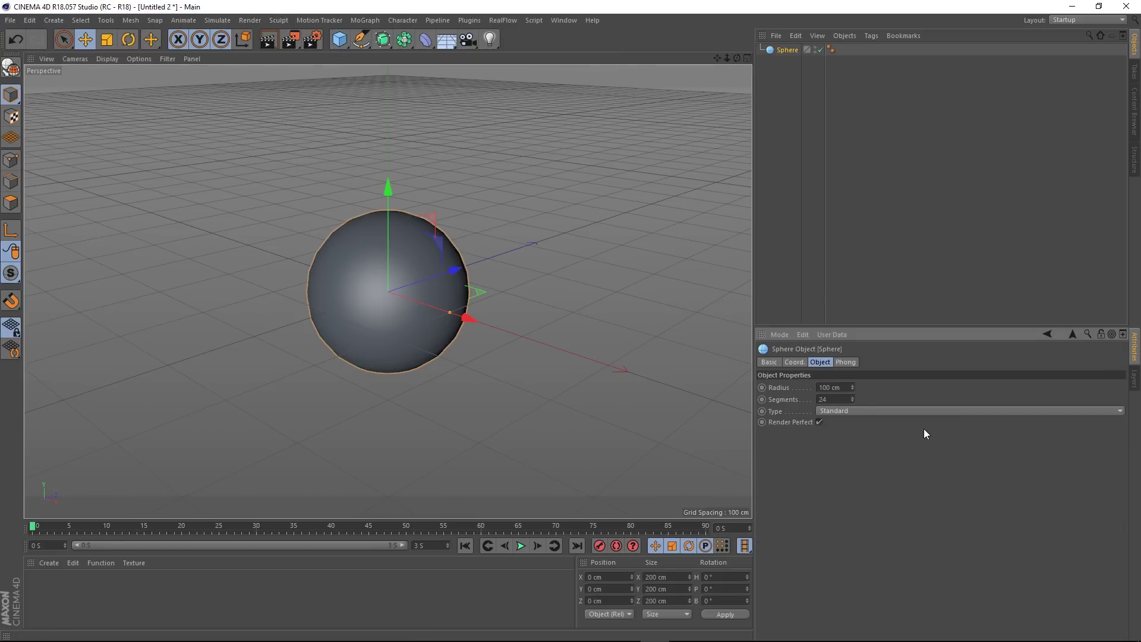
pyautogui.click(836, 407)
pyautogui.click(848, 471)
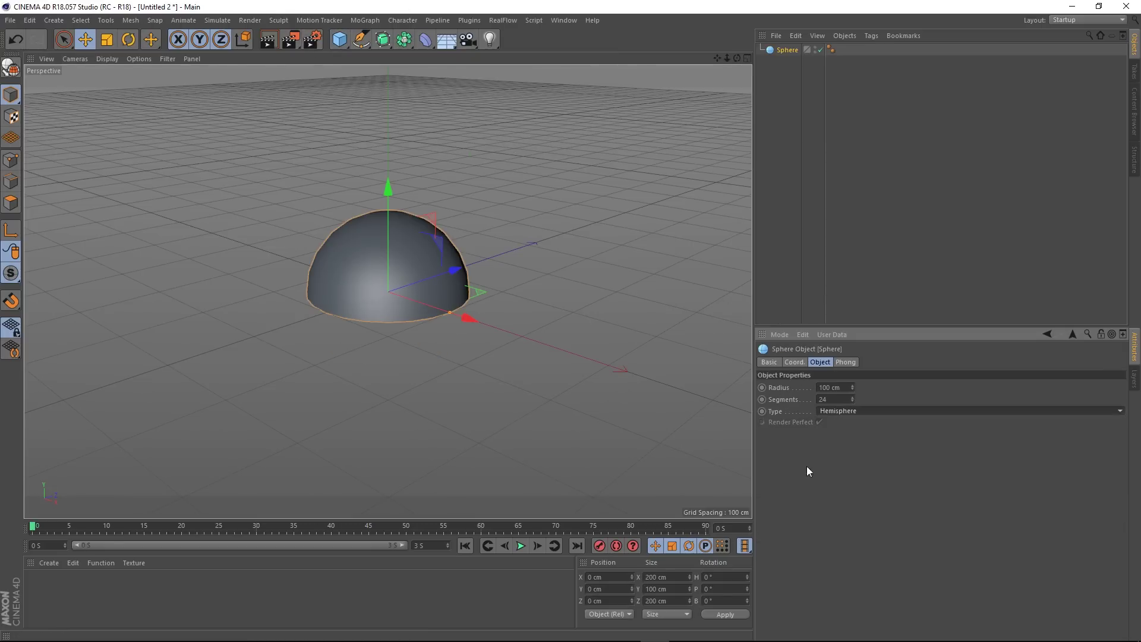
# - Rotate the hemisphere 180° so it opens upward and add a RealFlow circle emitter above it
pyautogui.click(136, 40)
pyautogui.moveTo(430, 267); pyautogui.dragTo(372, 169)
pyautogui.click(493, 21)
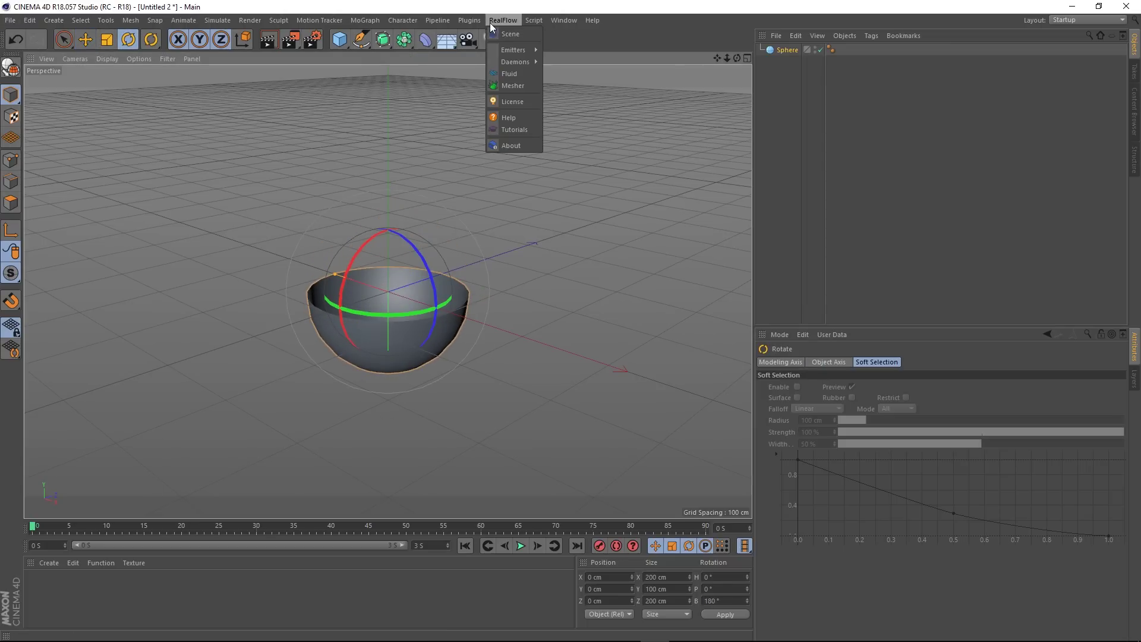
pyautogui.moveTo(523, 49)
pyautogui.click(569, 54)
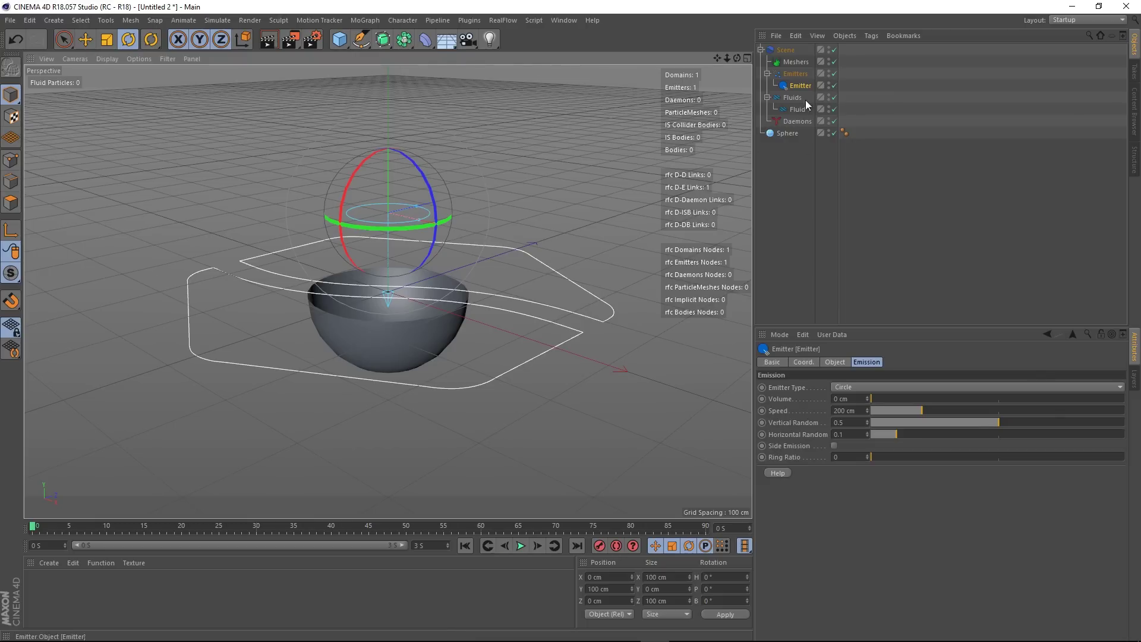
# - Scale the Sphere uniformly to about 520 cm across and play the simulation to view the fluid falling into it
pyautogui.click(787, 134)
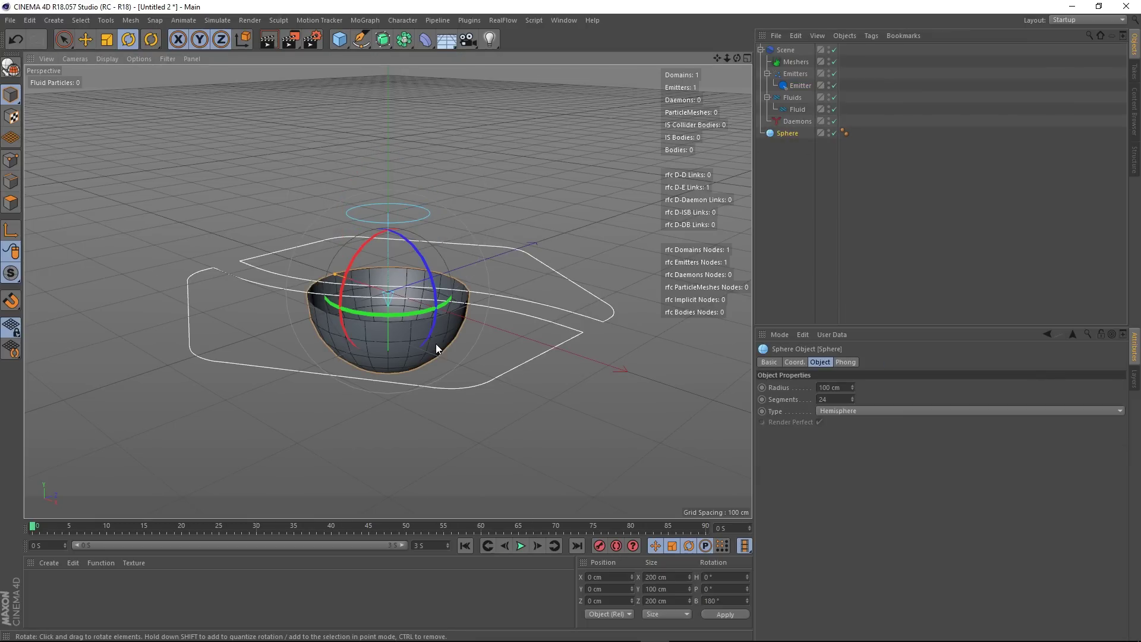
pyautogui.click(107, 40)
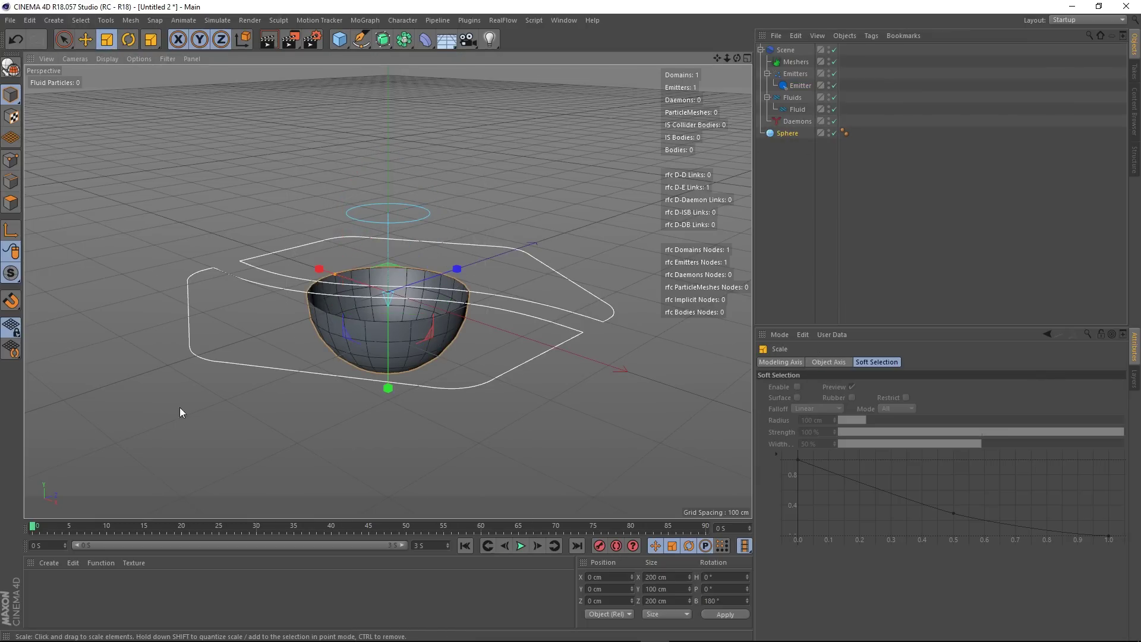
pyautogui.moveTo(184, 412); pyautogui.dragTo(171, 421)
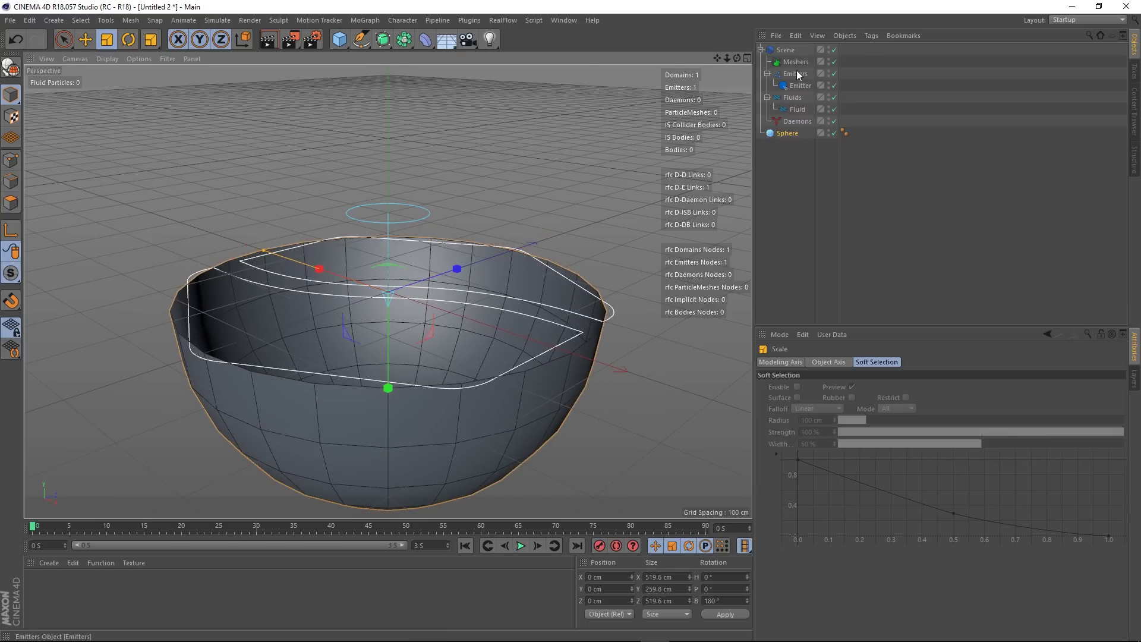
pyautogui.click(520, 546)
pyautogui.keyDown('alt'); pyautogui.moveTo(434, 340); pyautogui.dragTo(424, 398); pyautogui.keyUp('alt')
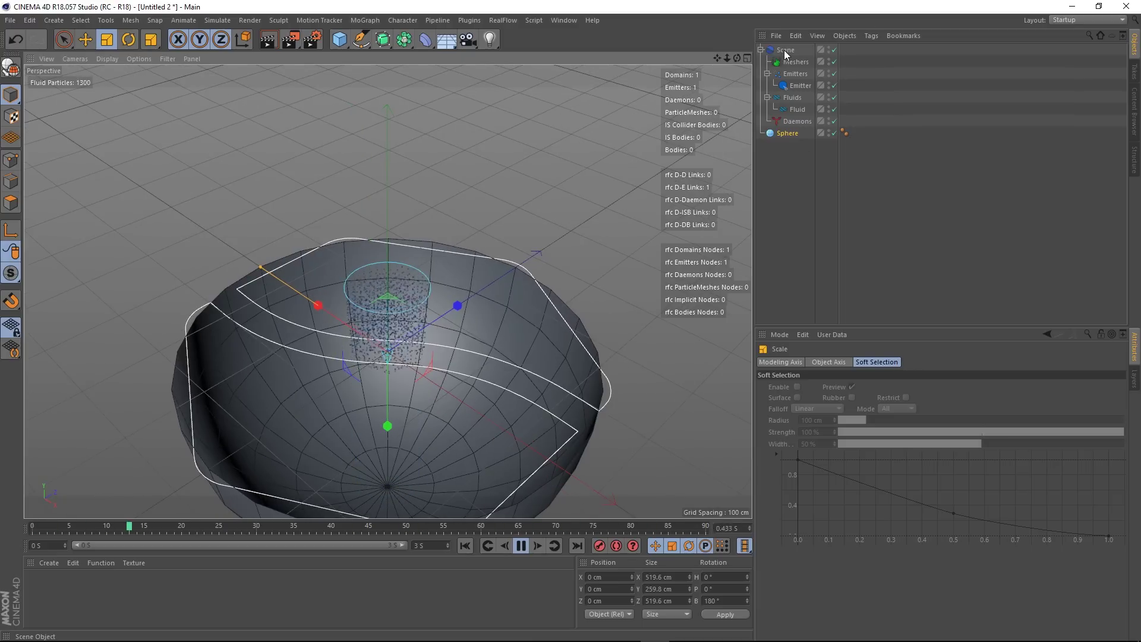
# - Add a RealFlow Collider tag to the Sphere
pyautogui.rightClick(788, 134)
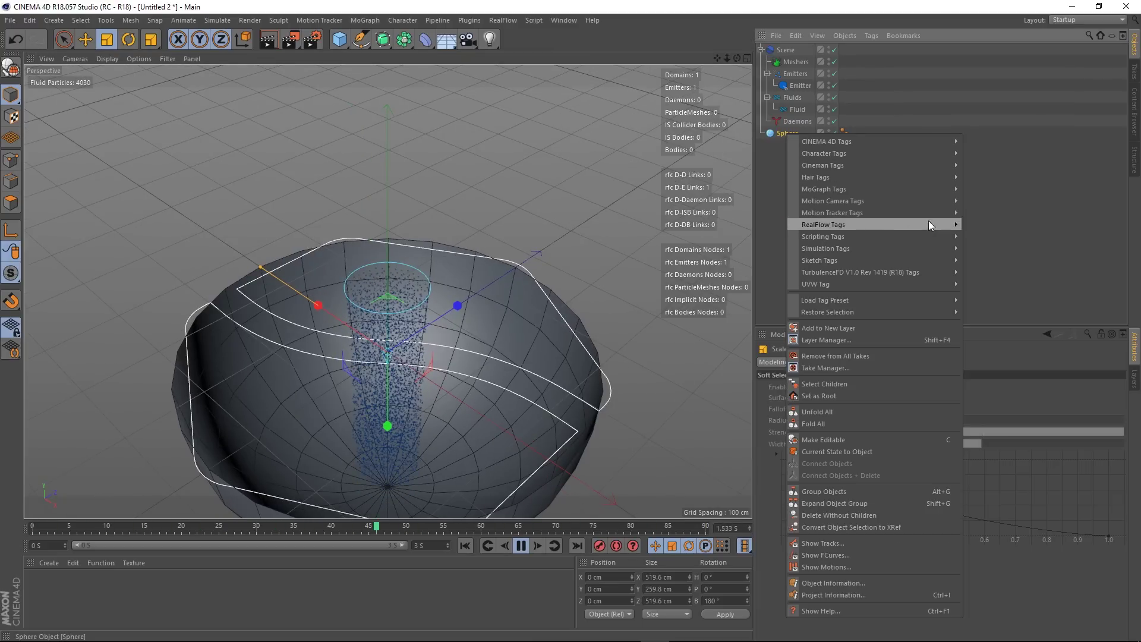
pyautogui.moveTo(932, 225)
pyautogui.click(983, 224)
pyautogui.keyDown('alt'); pyautogui.moveTo(400, 451); pyautogui.dragTo(431, 214); pyautogui.keyUp('alt')
# - Add a Gravity daemon to the RealFlow scene and view the fluid's path through the bowl
pyautogui.click(502, 20)
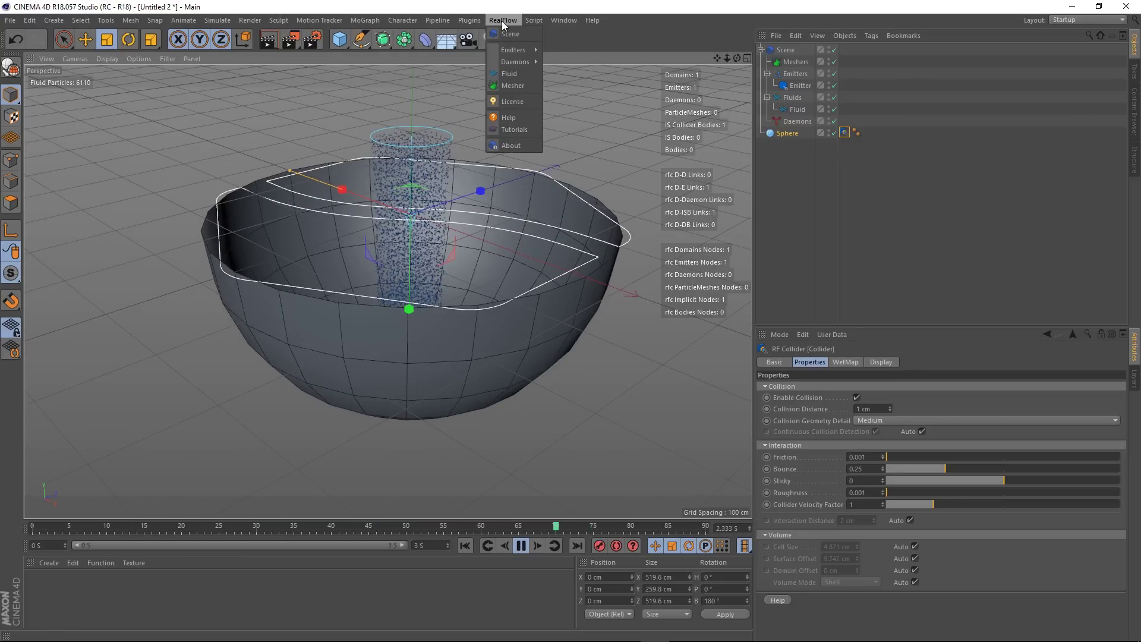
pyautogui.moveTo(537, 61)
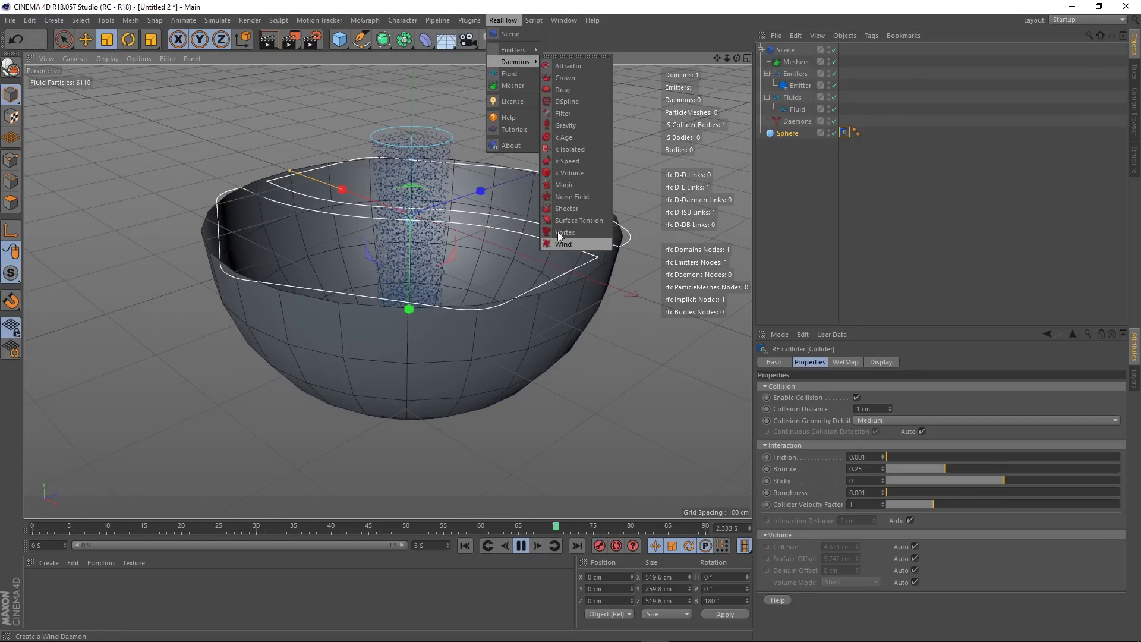
pyautogui.click(565, 125)
pyautogui.keyDown('alt'); pyautogui.moveTo(462, 230); pyautogui.dragTo(455, 252); pyautogui.keyUp('alt')
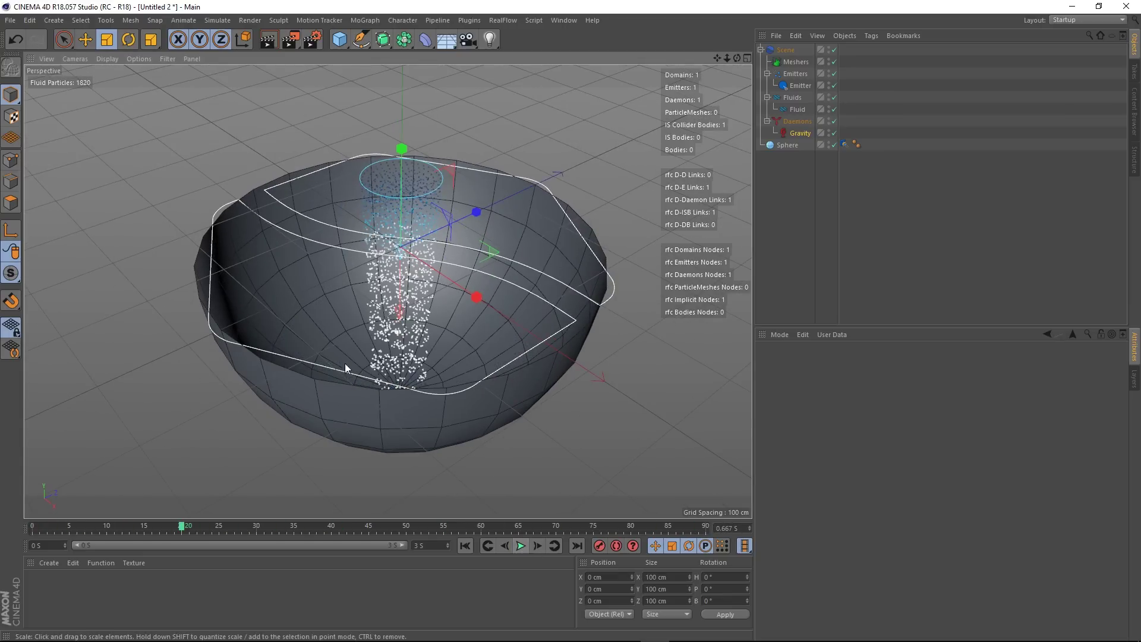
pyautogui.keyDown('alt'); pyautogui.moveTo(345, 364); pyautogui.dragTo(355, 328); pyautogui.keyUp('alt')
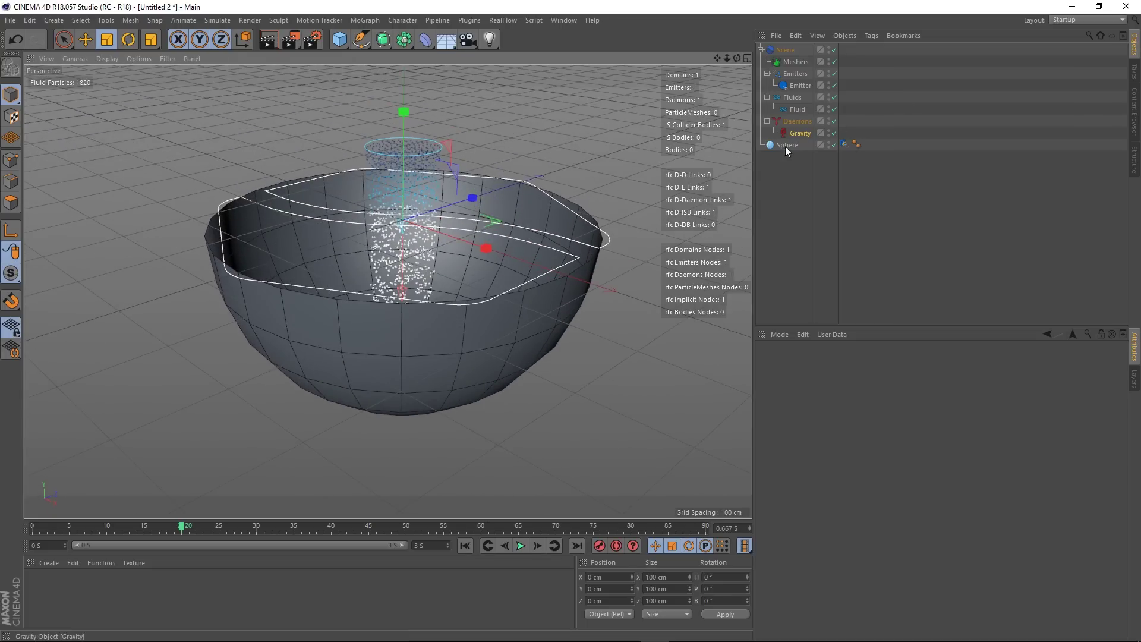
# - In the Sphere's RF Collider properties, disable the automatic Volume Mode and set it to Solid Inside
pyautogui.click(844, 145)
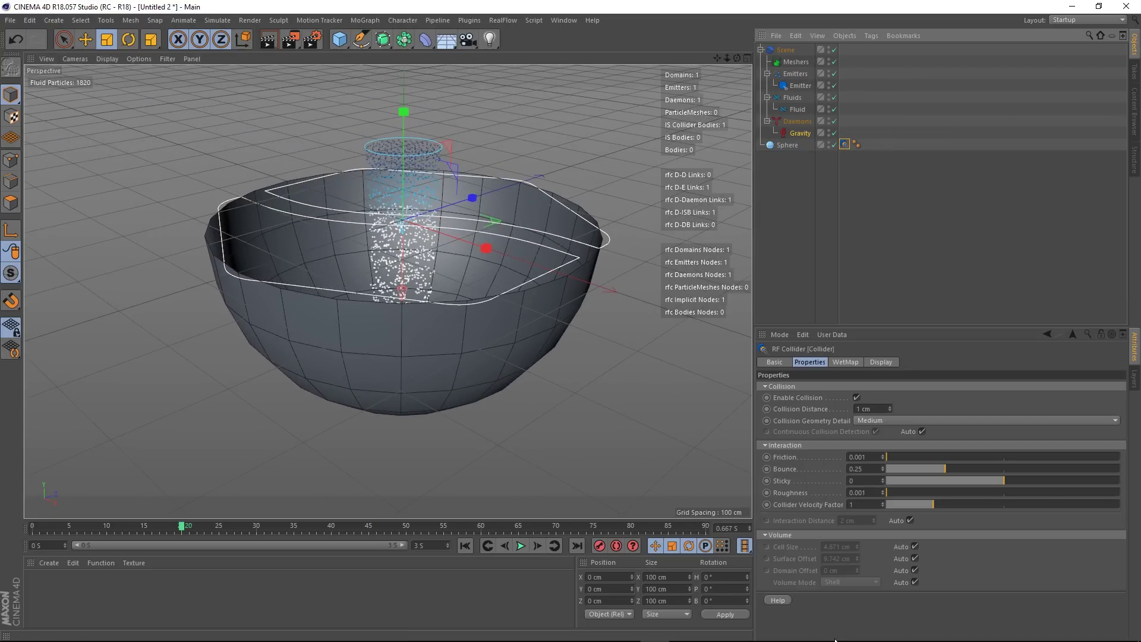
pyautogui.click(914, 582)
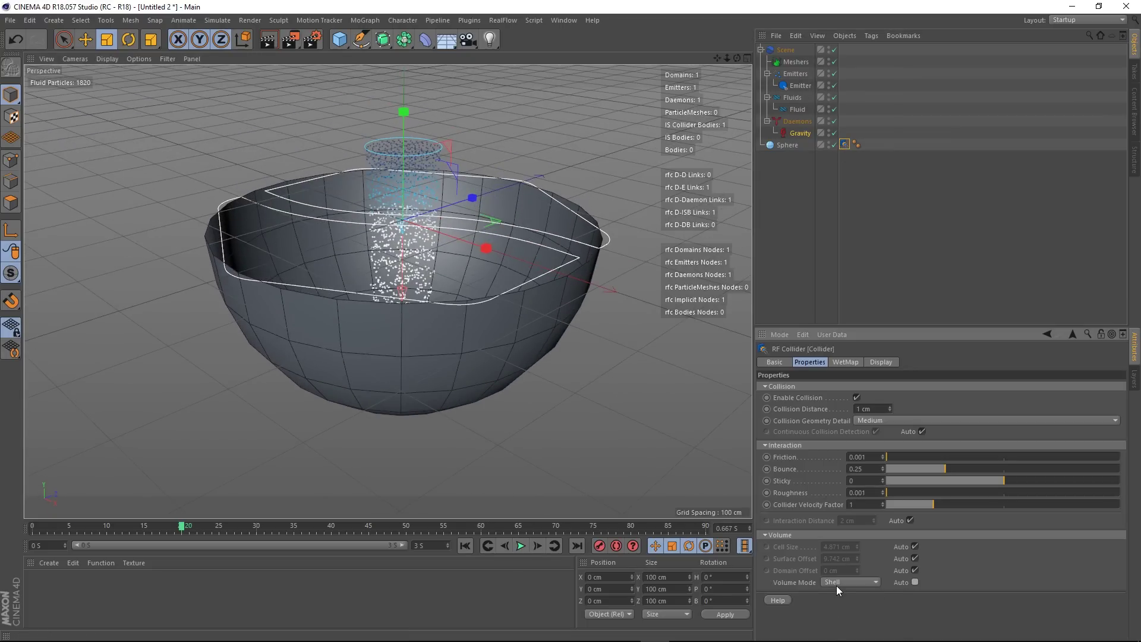
pyautogui.click(836, 586)
pyautogui.click(850, 596)
# - Replay the simulation from the first frame and examine how the fluid meets the bowl
pyautogui.click(467, 547)
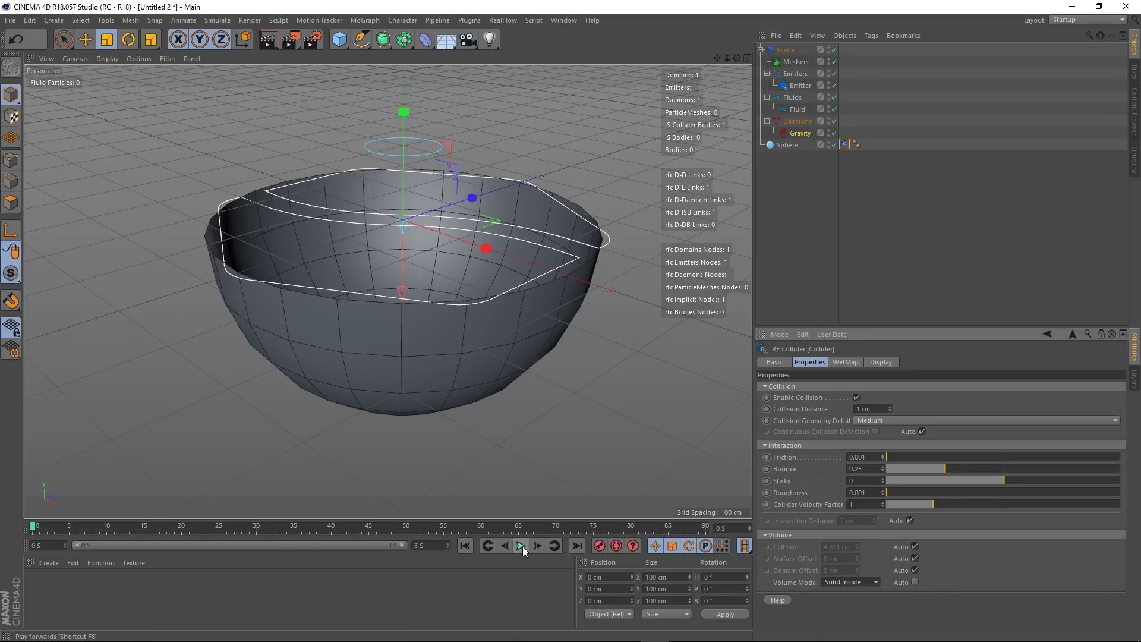
pyautogui.moveTo(355, 351)
pyautogui.keyDown('alt'); pyautogui.mouseDown()
pyautogui.moveTo(333, 349)
pyautogui.moveTo(327, 380)
pyautogui.moveTo(344, 344)
pyautogui.moveTo(340, 357)
pyautogui.mouseUp(); pyautogui.keyUp('alt')
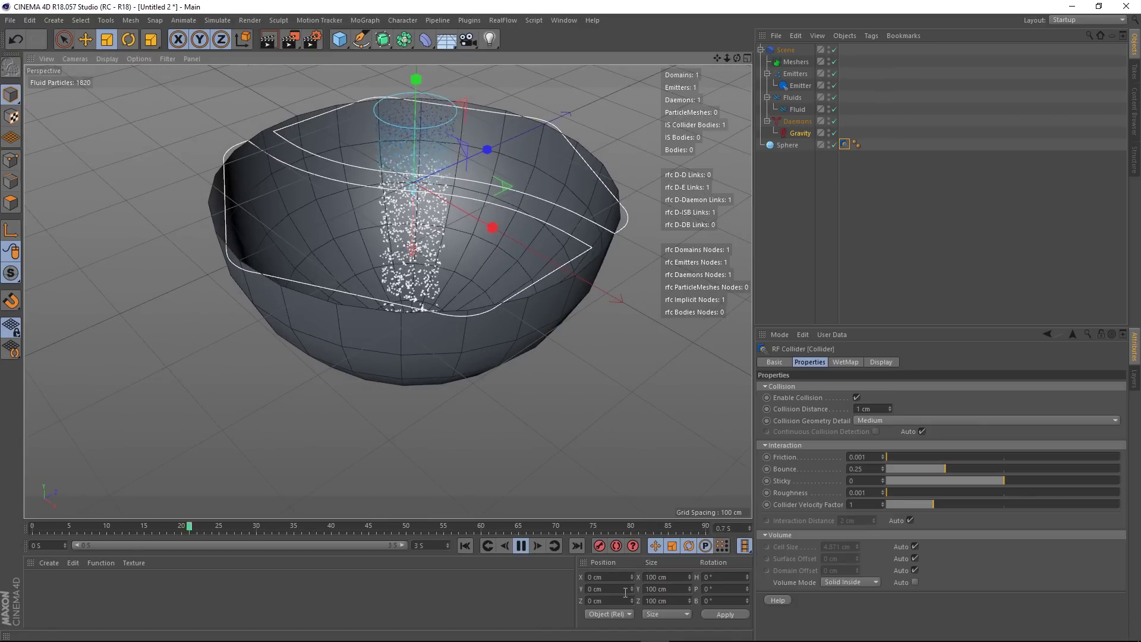
pyautogui.click(520, 551)
pyautogui.keyDown('alt'); pyautogui.moveTo(315, 304); pyautogui.dragTo(279, 271); pyautogui.keyUp('alt')
# - Convert the Sphere into an editable polygon object and replay the simulation from the first frame
pyautogui.click(785, 145)
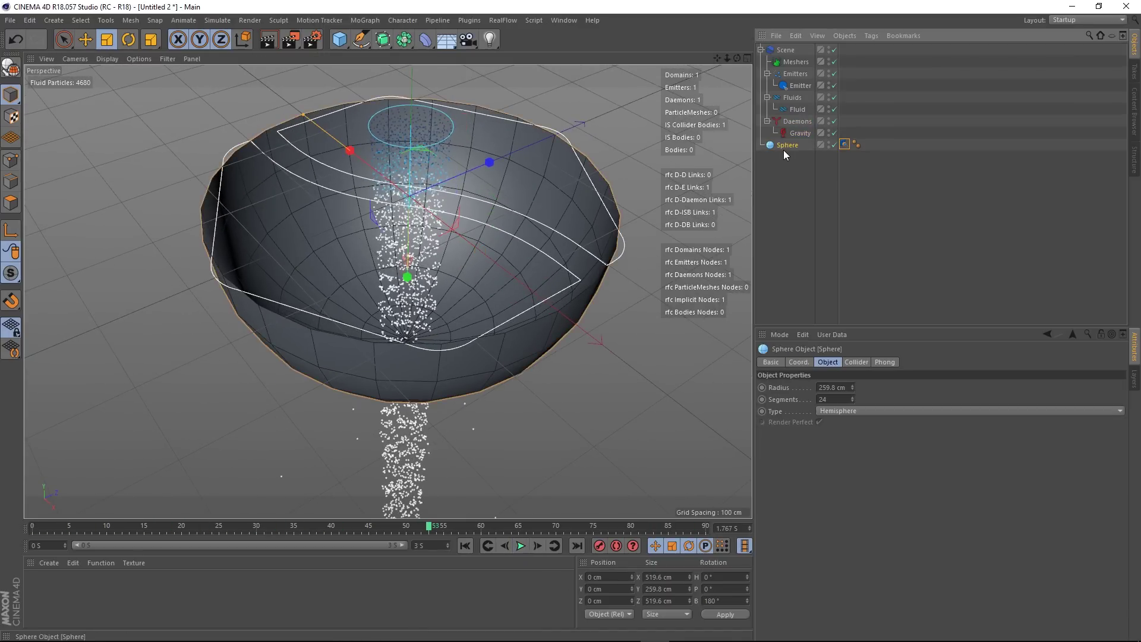
pyautogui.click(11, 69)
pyautogui.keyDown('alt'); pyautogui.moveTo(411, 309); pyautogui.dragTo(444, 278); pyautogui.keyUp('alt')
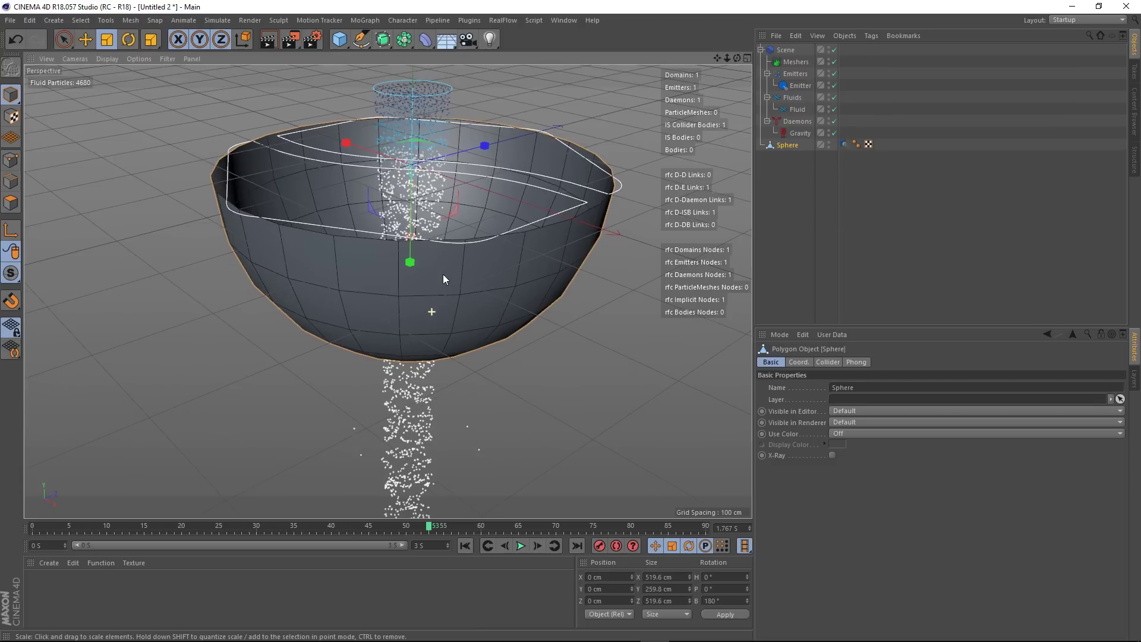
pyautogui.click(464, 545)
pyautogui.click(521, 546)
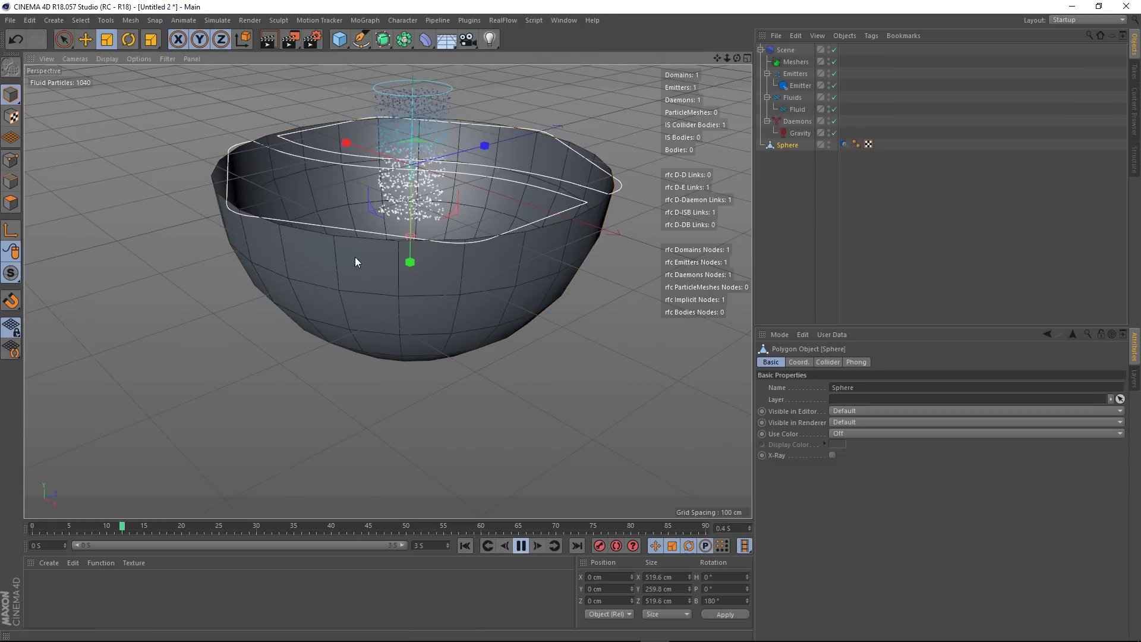
pyautogui.moveTo(351, 214)
pyautogui.keyDown('alt'); pyautogui.mouseDown()
pyautogui.moveTo(360, 264)
pyautogui.moveTo(369, 213)
pyautogui.mouseUp(); pyautogui.keyUp('alt')
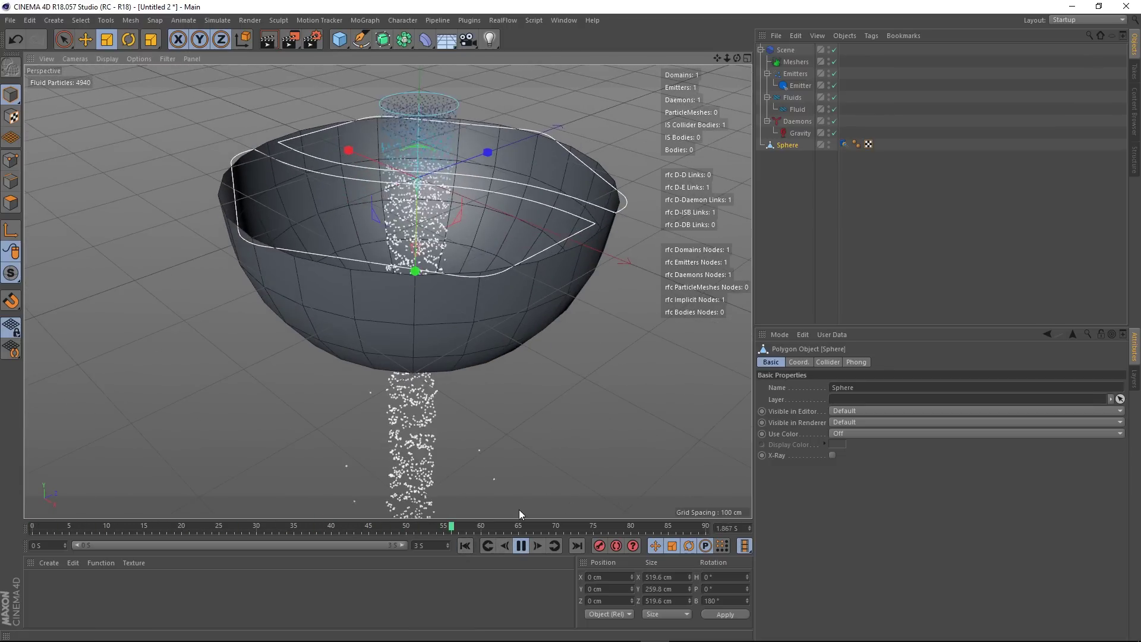
pyautogui.click(522, 547)
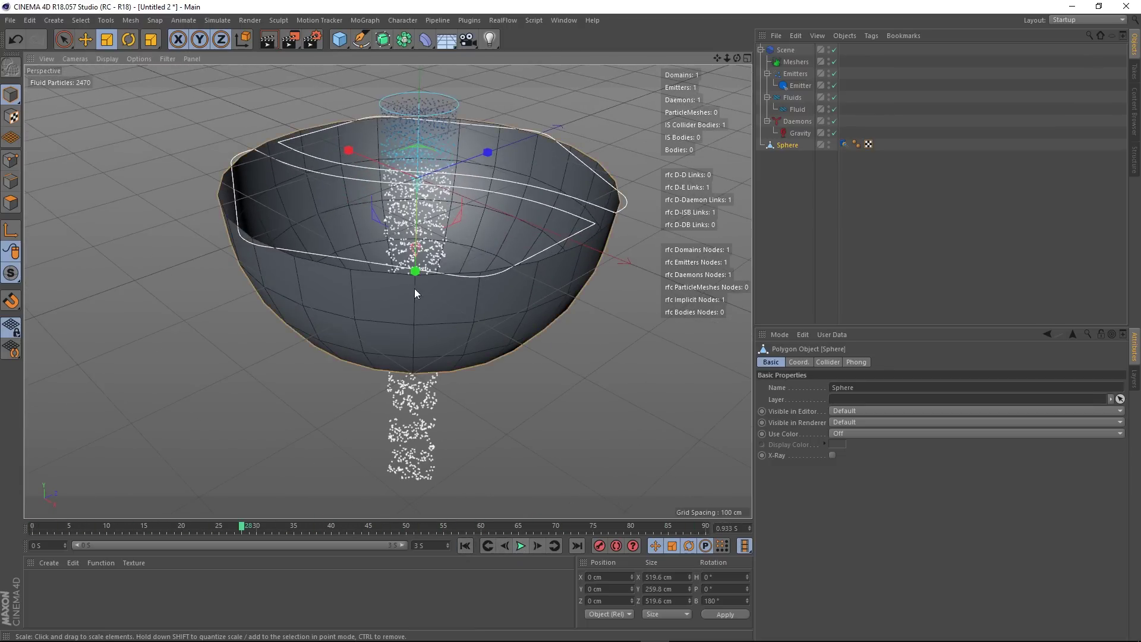
# - Select all of the Sphere's polygons in Polygon mode and examine the normal direction inside and outside the bowl
pyautogui.keyDown('alt'); pyautogui.moveTo(415, 287); pyautogui.dragTo(562, 300); pyautogui.keyUp('alt')
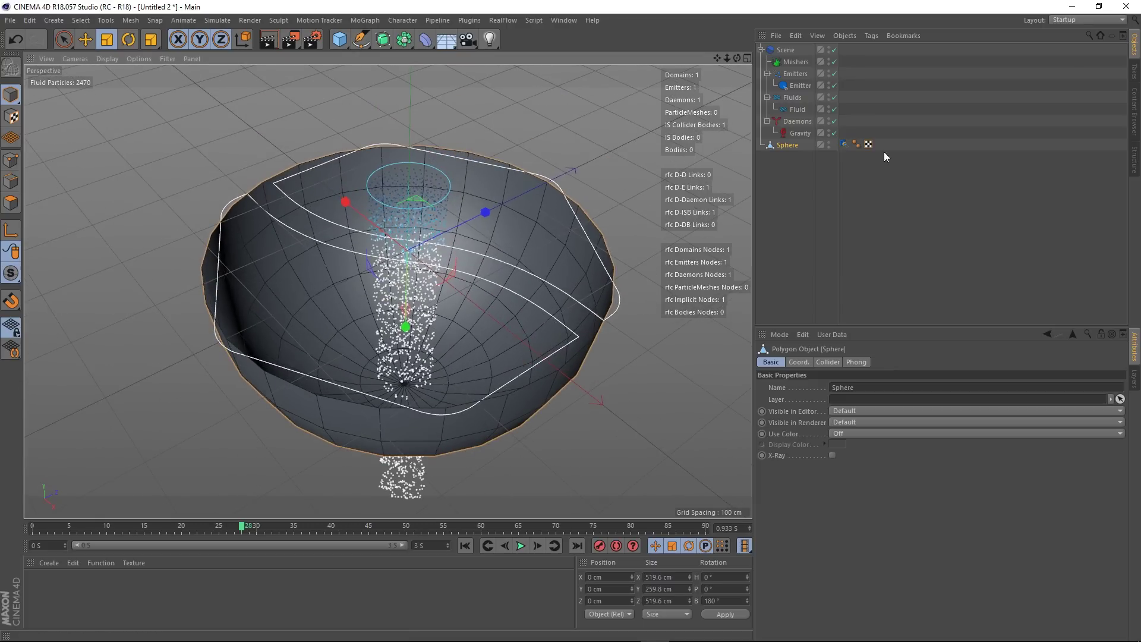
pyautogui.click(844, 143)
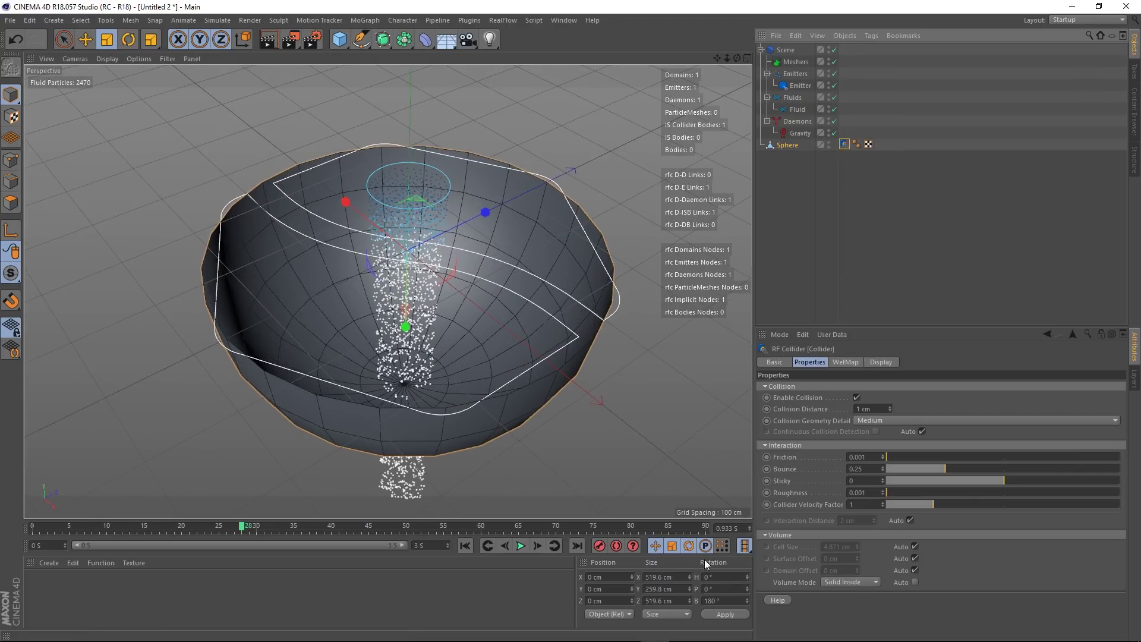
pyautogui.keyDown('alt'); pyautogui.moveTo(297, 234); pyautogui.dragTo(232, 227); pyautogui.keyUp('alt')
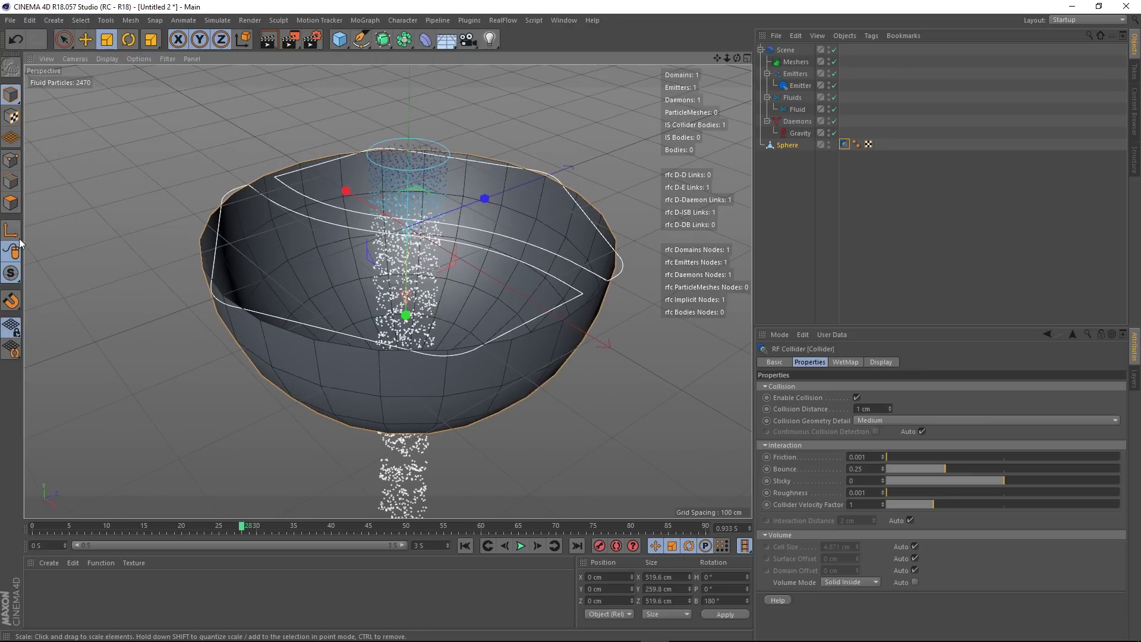
pyautogui.click(10, 202)
pyautogui.hotkey('ctrl', 'a')
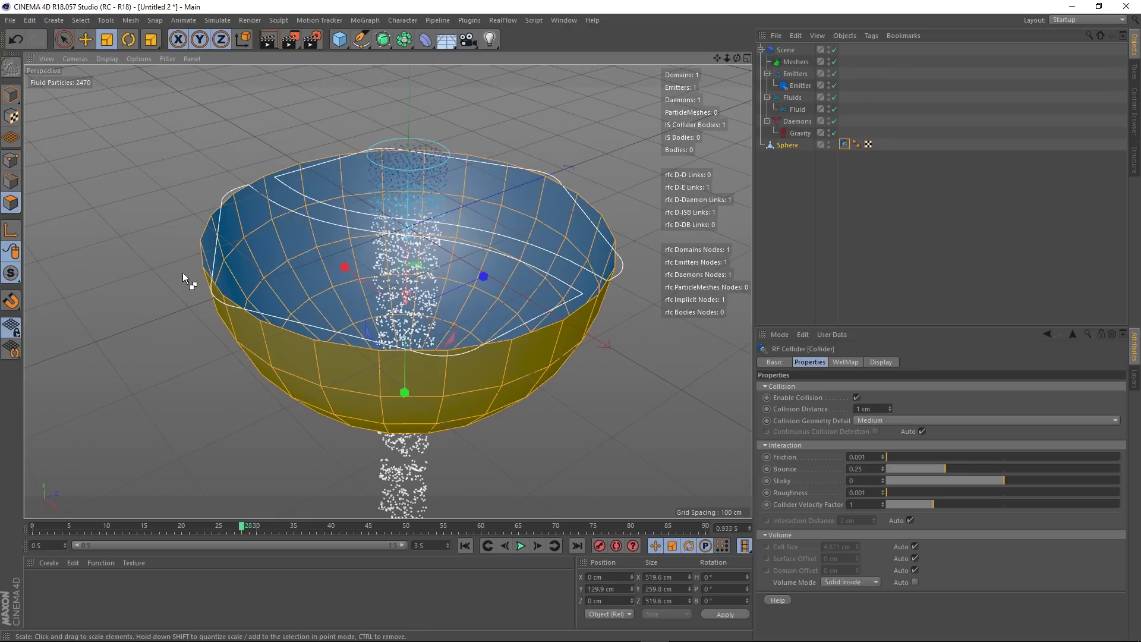
pyautogui.keyDown('alt'); pyautogui.moveTo(416, 329); pyautogui.dragTo(508, 130); pyautogui.keyUp('alt')
pyautogui.keyDown('alt'); pyautogui.moveTo(477, 209); pyautogui.dragTo(399, 287); pyautogui.keyUp('alt')
pyautogui.scroll(3, 353, 337)
pyautogui.scroll(-1, 349, 332)
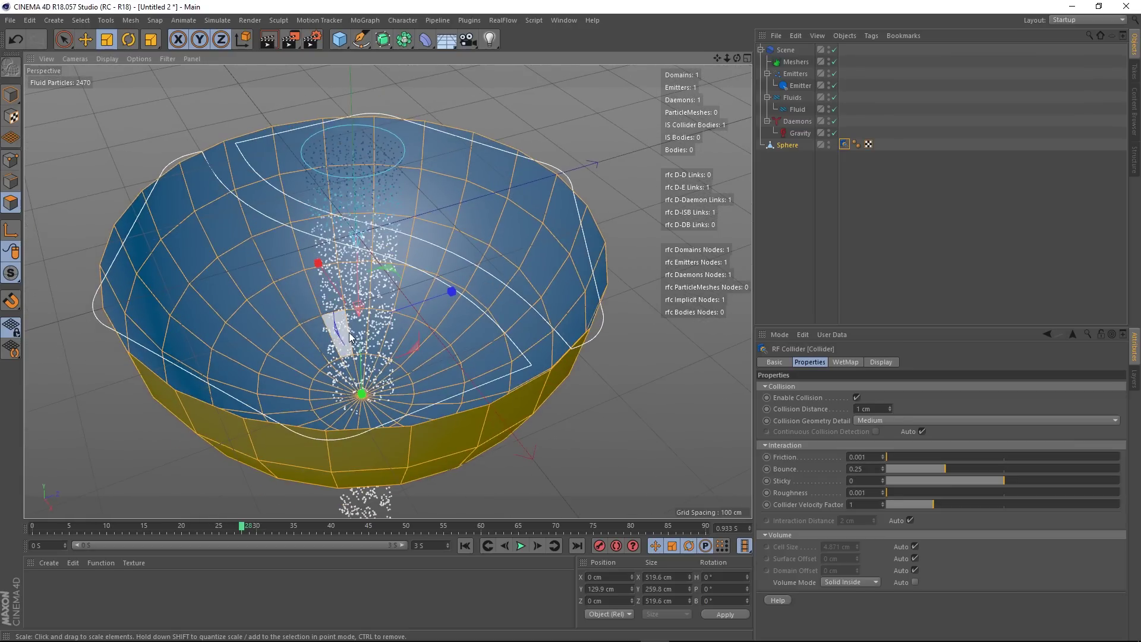
pyautogui.keyDown('alt'); pyautogui.moveTo(349, 337); pyautogui.dragTo(458, 293); pyautogui.keyUp('alt')
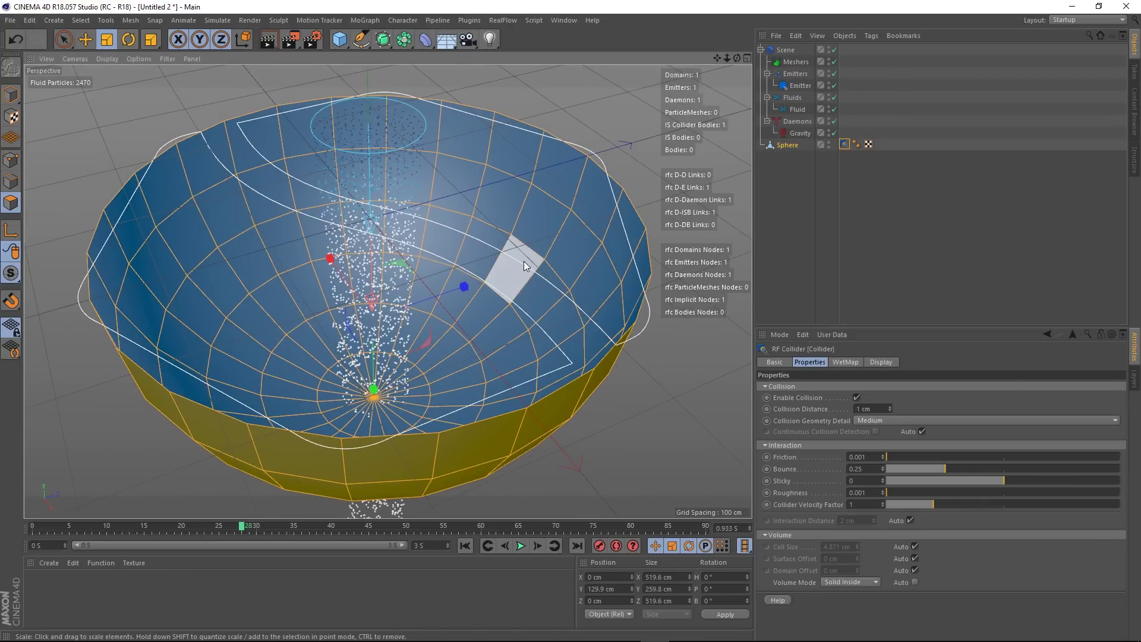
# - Reverse the normals of the Sphere's selected polygons and replay the simulation from the first frame
pyautogui.rightClick(559, 112)
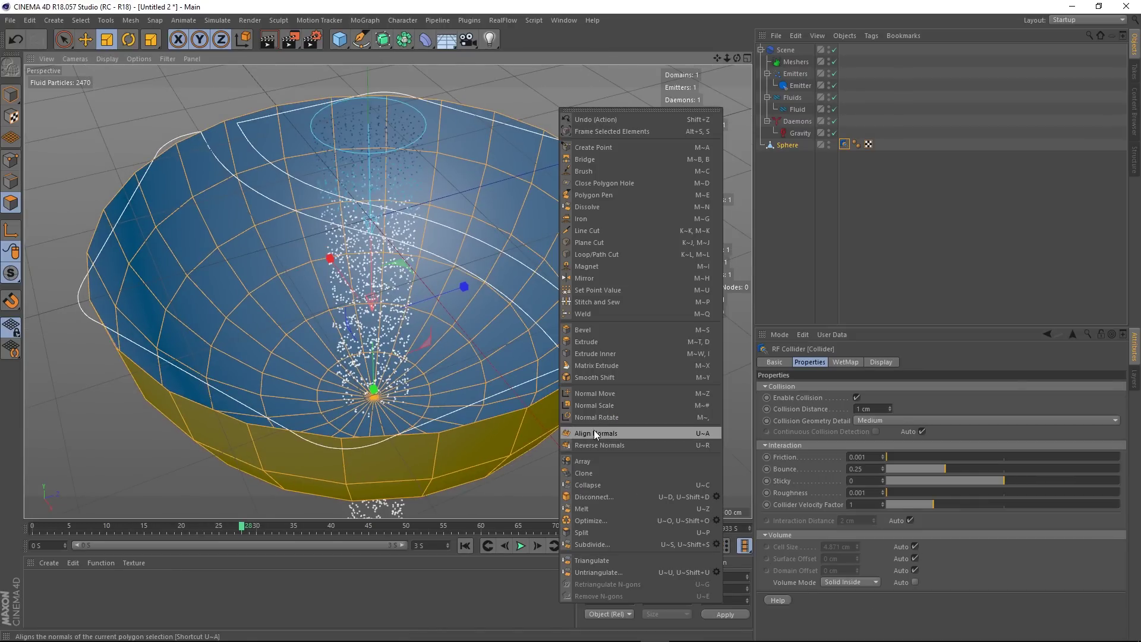
pyautogui.click(602, 449)
pyautogui.click(465, 547)
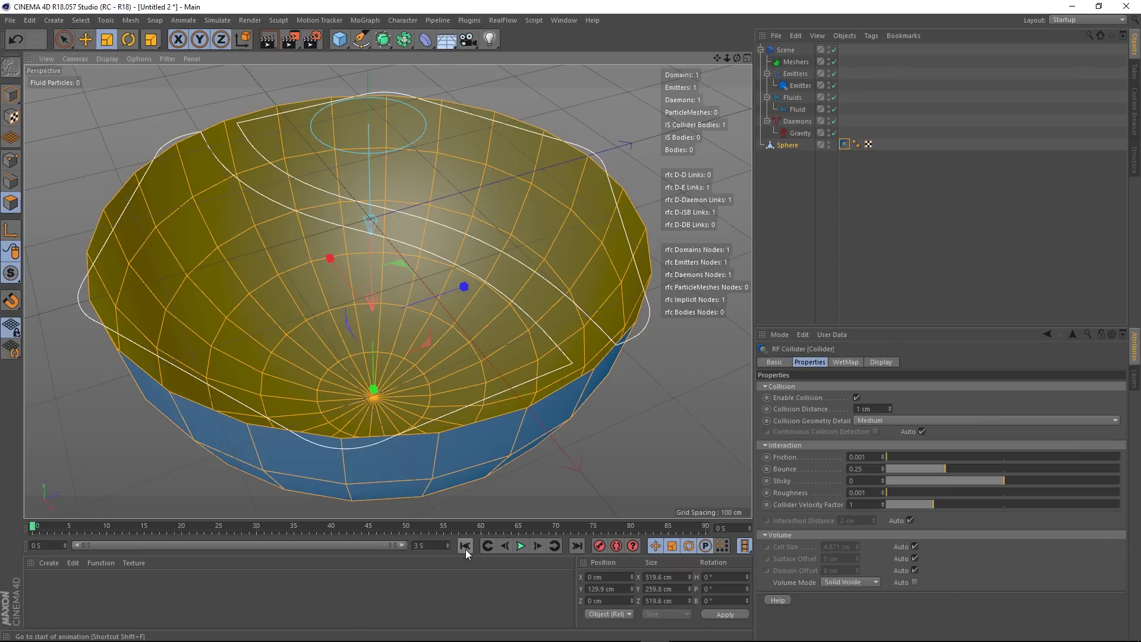
pyautogui.click(520, 545)
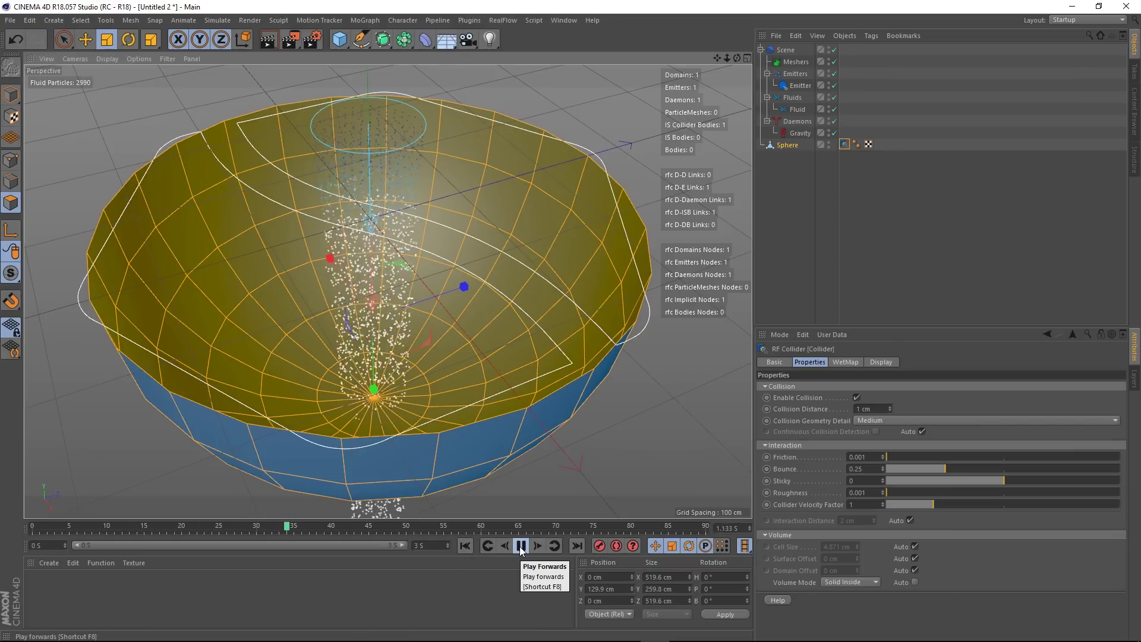
pyautogui.scroll(-5, 419, 360)
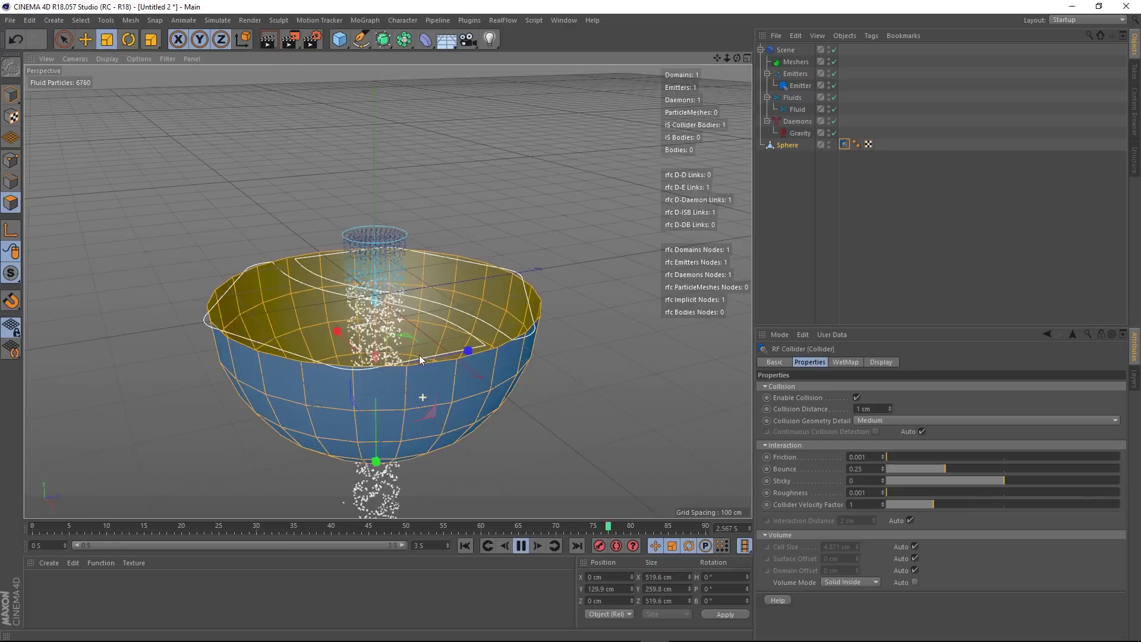
pyautogui.moveTo(419, 354)
pyautogui.keyDown('alt'); pyautogui.mouseDown()
pyautogui.moveTo(426, 381)
pyautogui.moveTo(425, 362)
pyautogui.mouseUp(); pyautogui.keyUp('alt')
pyautogui.scroll(6, 422, 387)
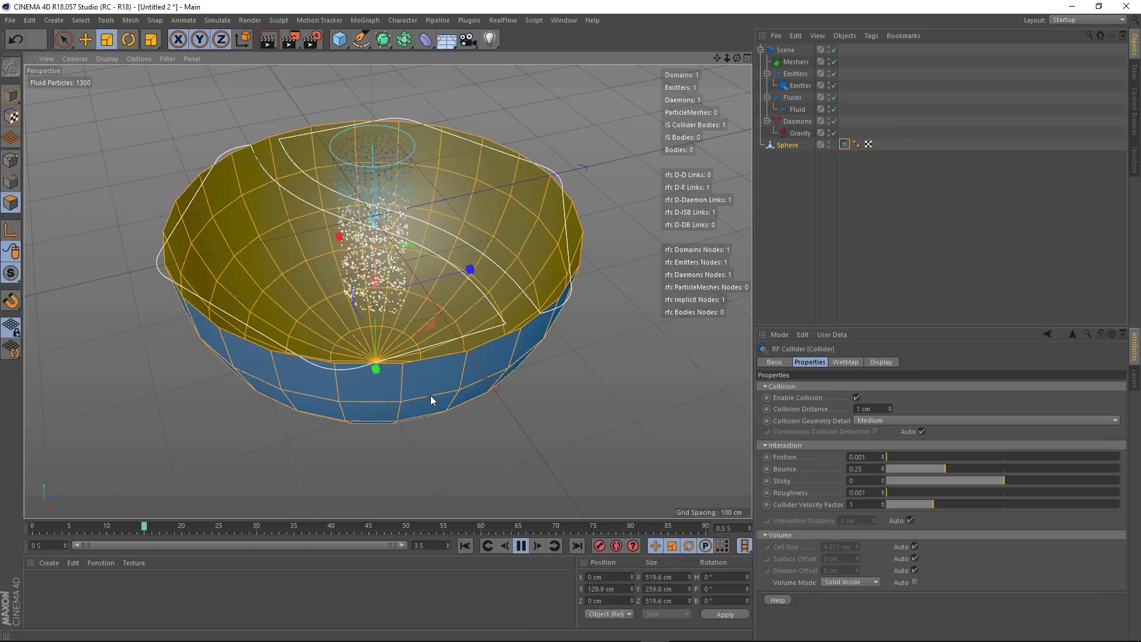
# - Restore the Sphere's original normal direction and return to Model mode
pyautogui.press('u')
pyautogui.press('r')
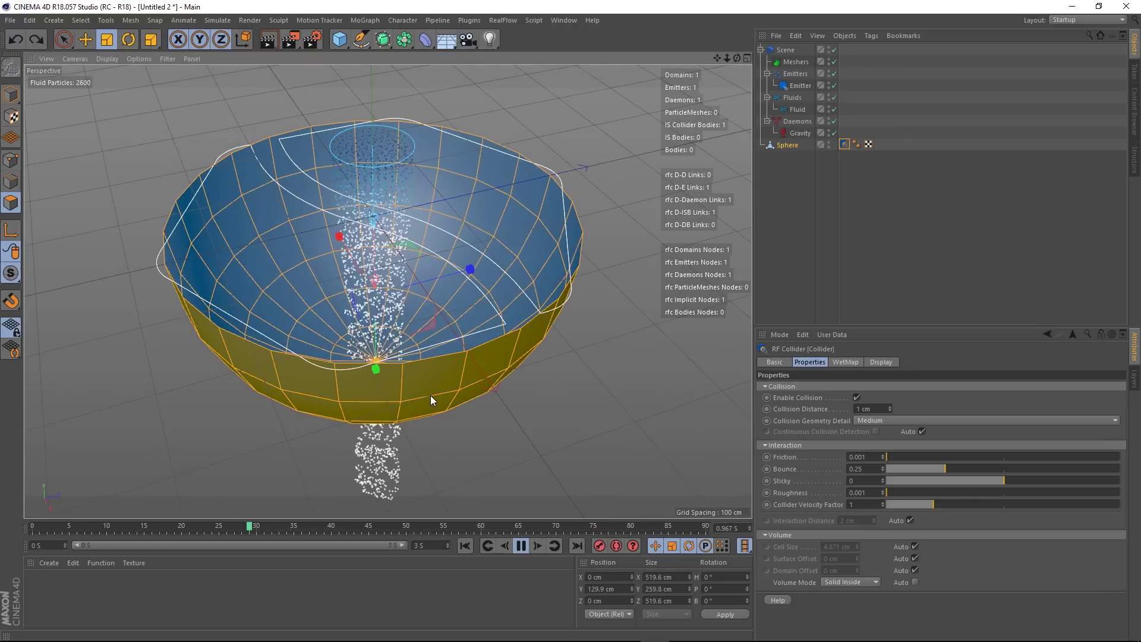
pyautogui.click(604, 384)
pyautogui.click(12, 95)
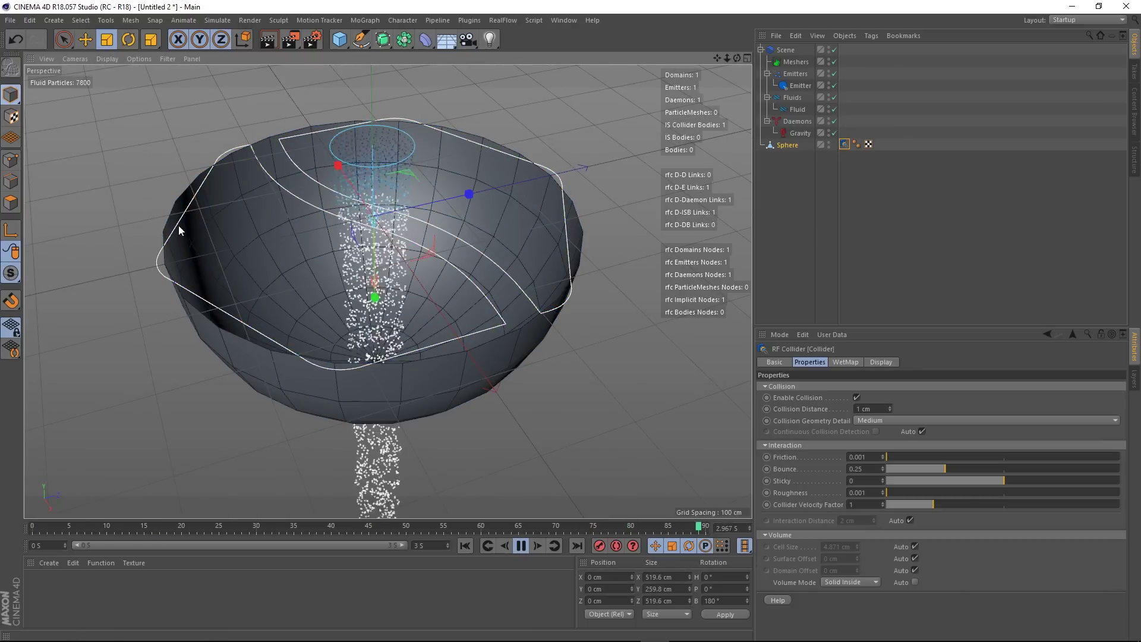
# - Stop and rewind the simulation, and set the Sphere collider's Volume Mode to Solid Outside
pyautogui.click(521, 545)
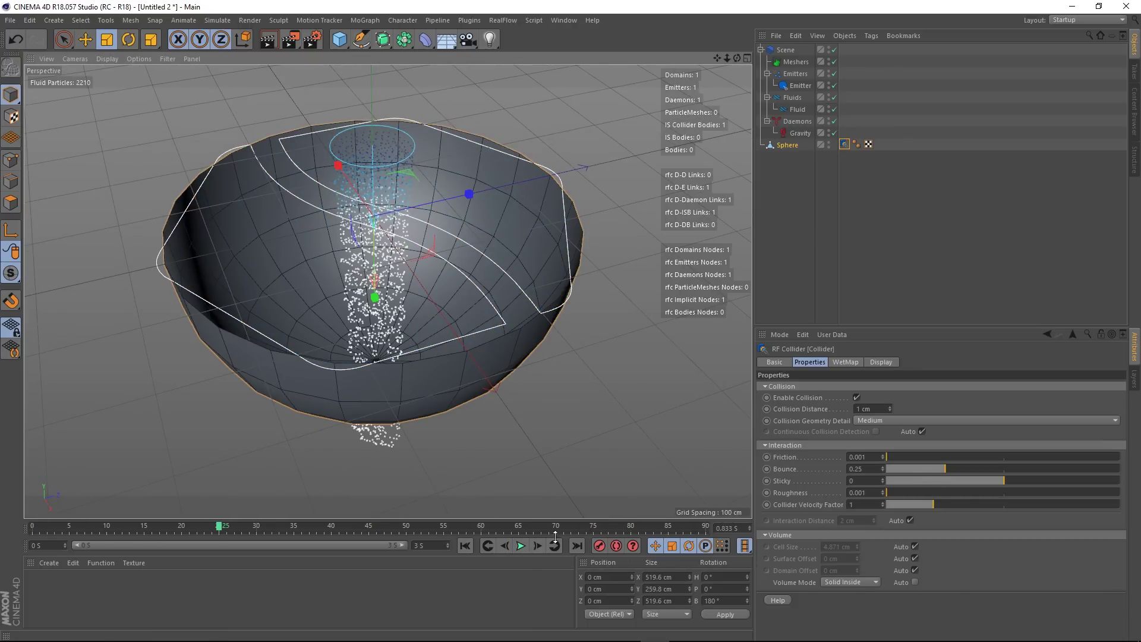
pyautogui.click(466, 545)
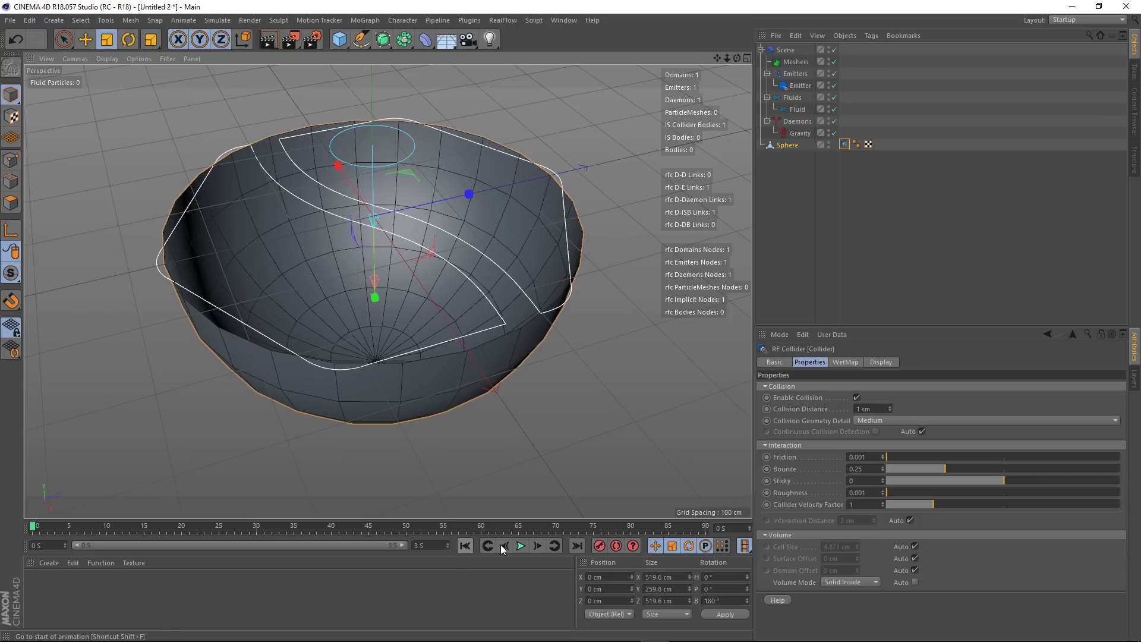
pyautogui.click(857, 583)
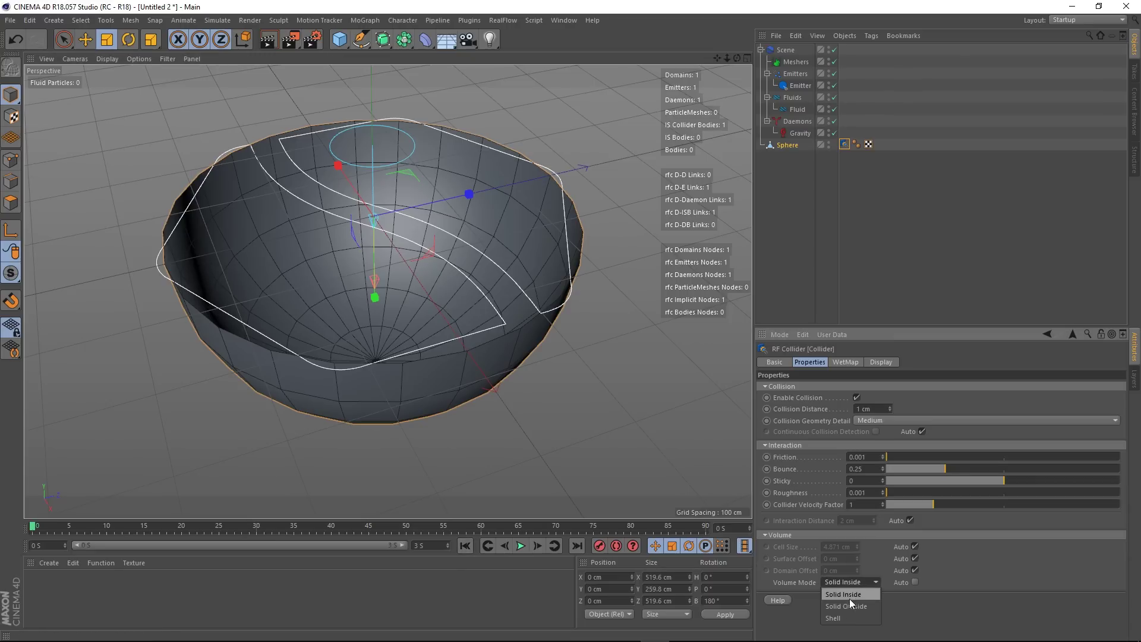
# - Play the simulation and examine how the fluid interacts with the bowl in Solid Outside mode
pyautogui.click(521, 546)
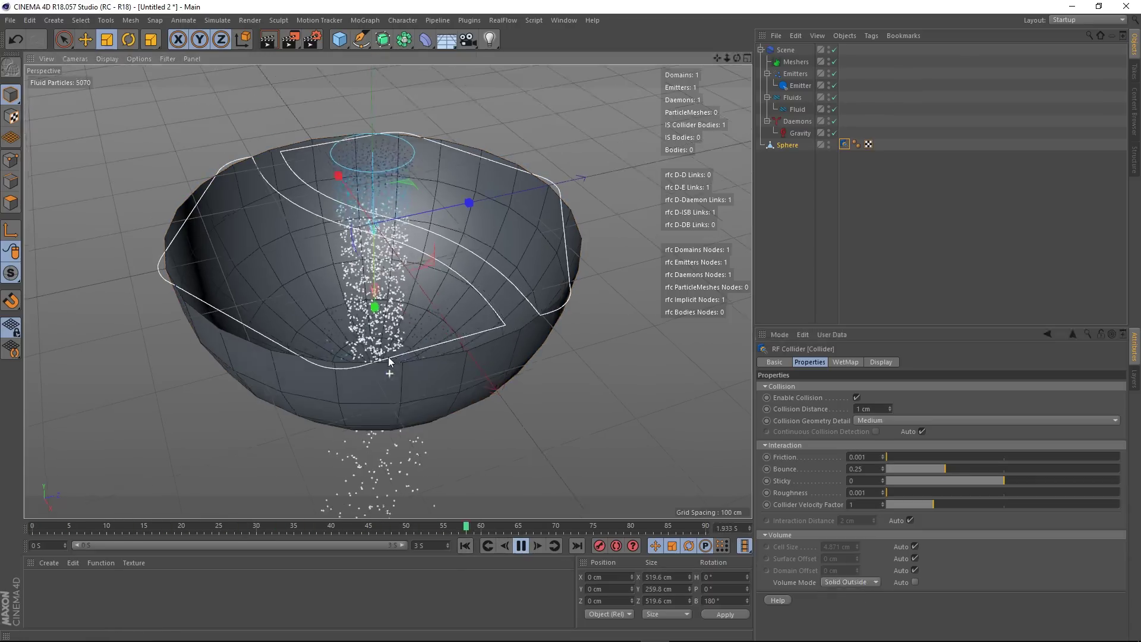
pyautogui.keyDown('alt'); pyautogui.moveTo(389, 362); pyautogui.dragTo(388, 397); pyautogui.keyUp('alt')
pyautogui.scroll(-4, 383, 357)
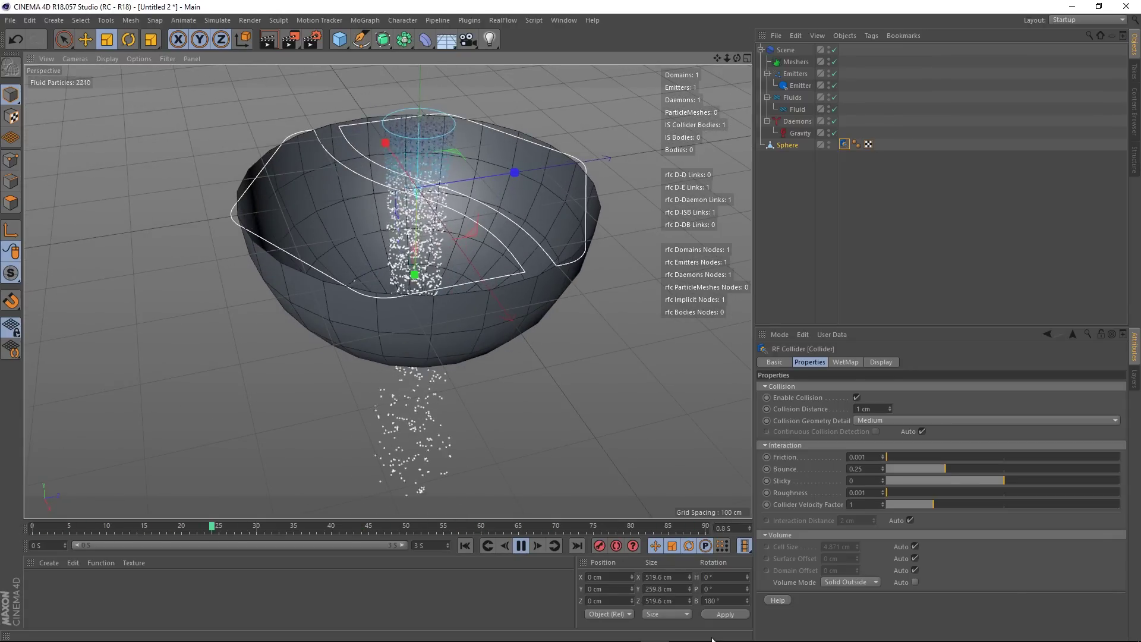
# - Set the Sphere collider's Volume Mode to Shell, check the fluid in the bowl, and stop playback
pyautogui.click(839, 583)
pyautogui.click(840, 619)
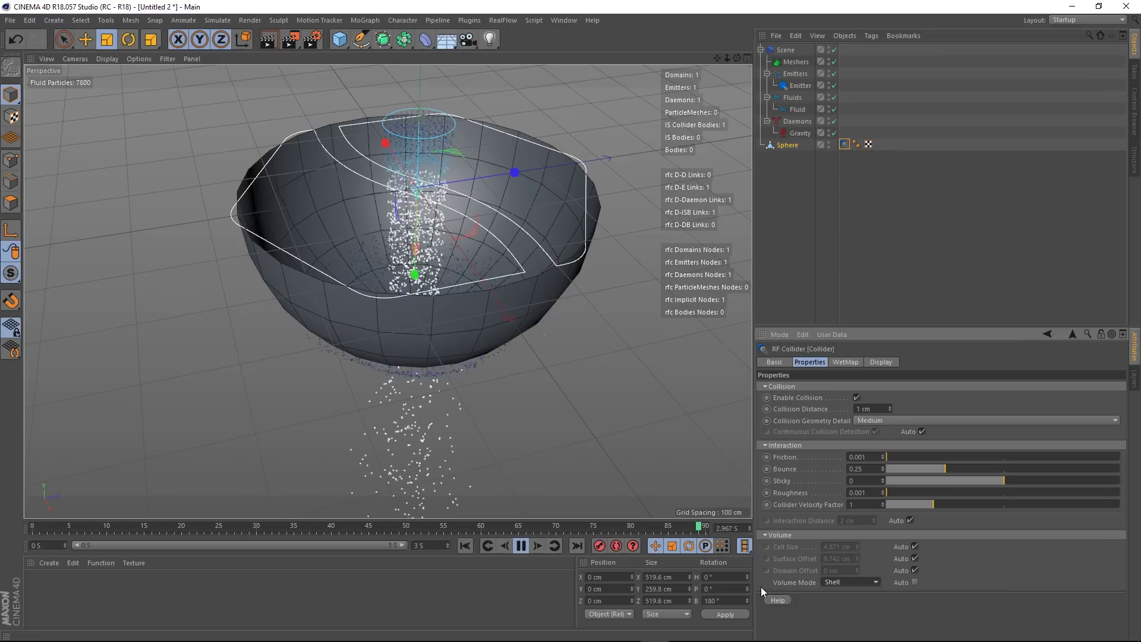
pyautogui.keyDown('alt'); pyautogui.moveTo(412, 318); pyautogui.dragTo(448, 283); pyautogui.keyUp('alt')
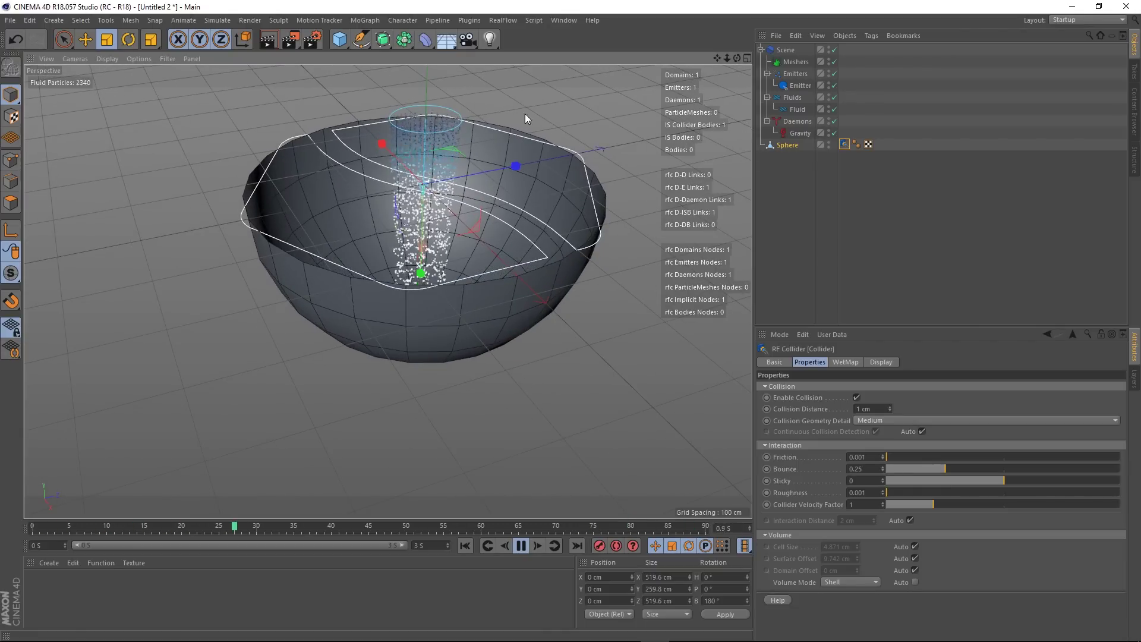
pyautogui.click(521, 544)
# - Close the untitled bowl project and return to the stepped ramp scene
pyautogui.click(563, 20)
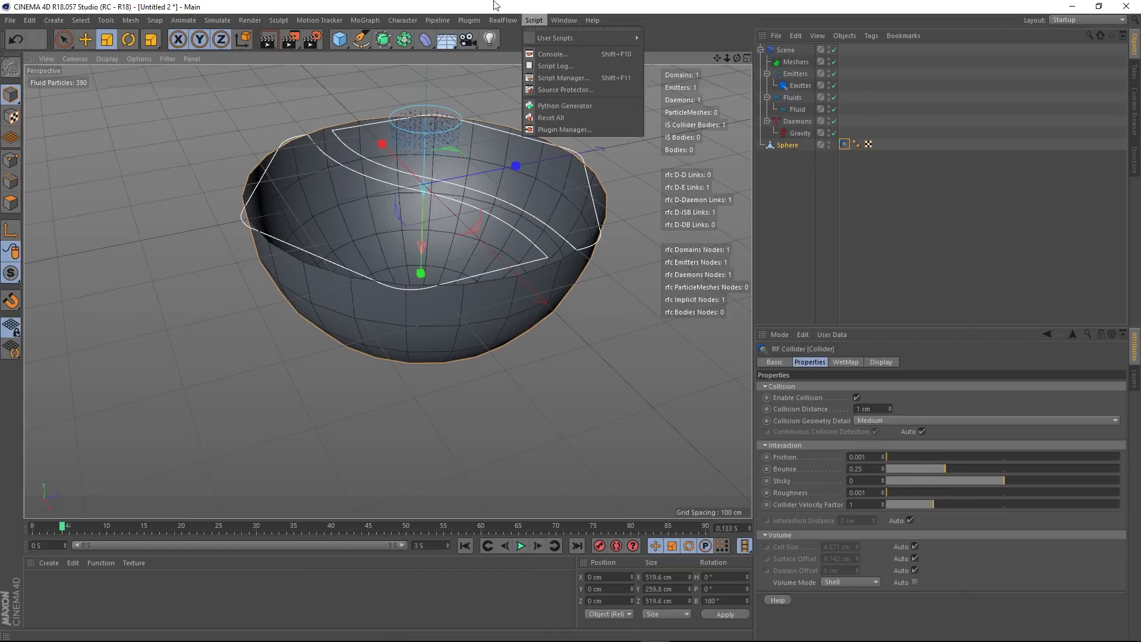
pyautogui.click(534, 20)
pyautogui.click(11, 22)
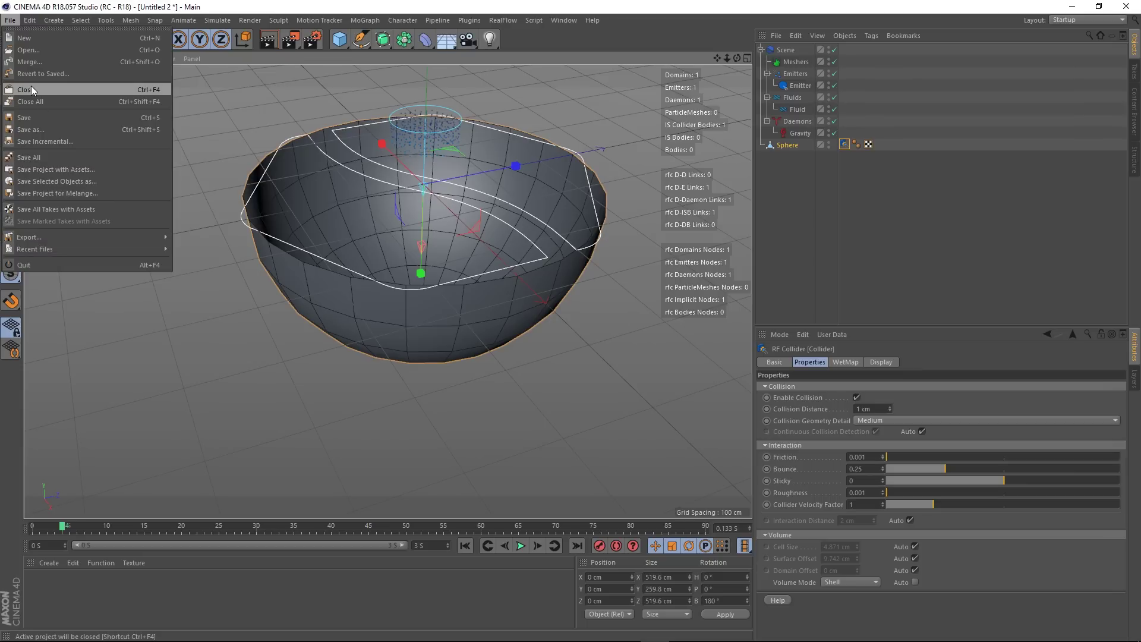
pyautogui.click(35, 91)
pyautogui.click(594, 374)
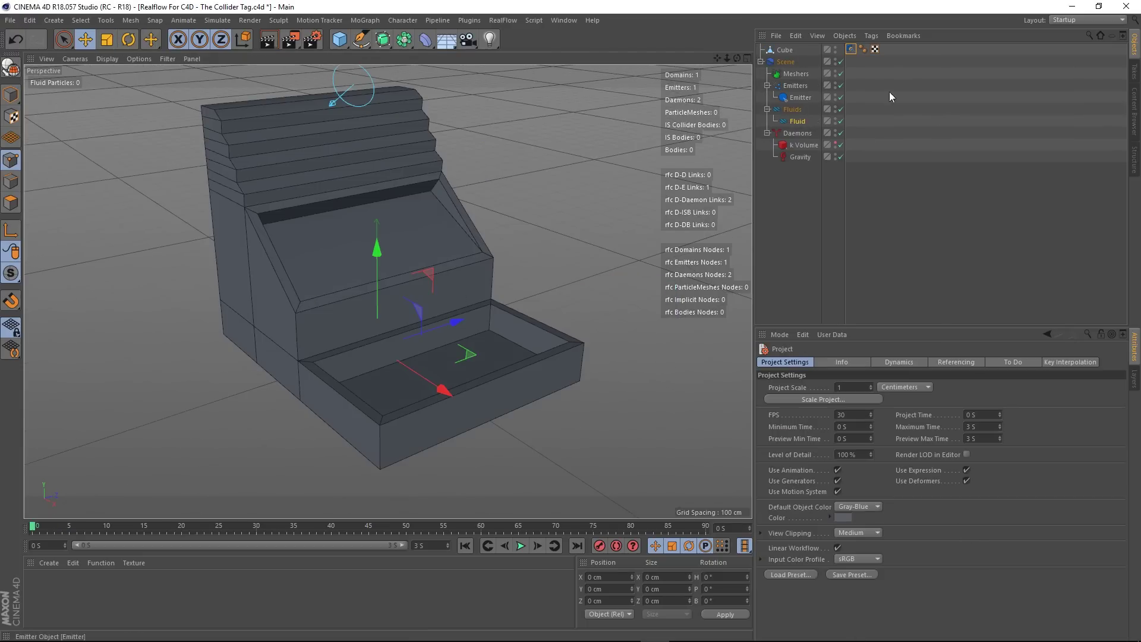
# - Open the Cube's RF Collider tag, review the Volume Mode options, and enable Auto for Volume Mode
pyautogui.click(851, 51)
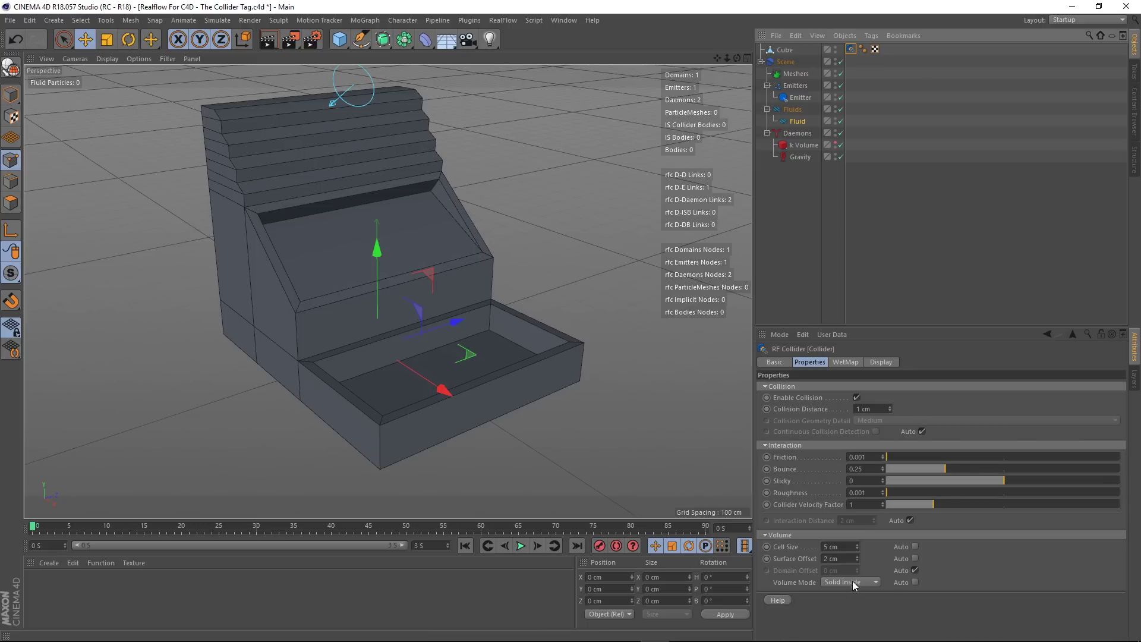
pyautogui.click(915, 583)
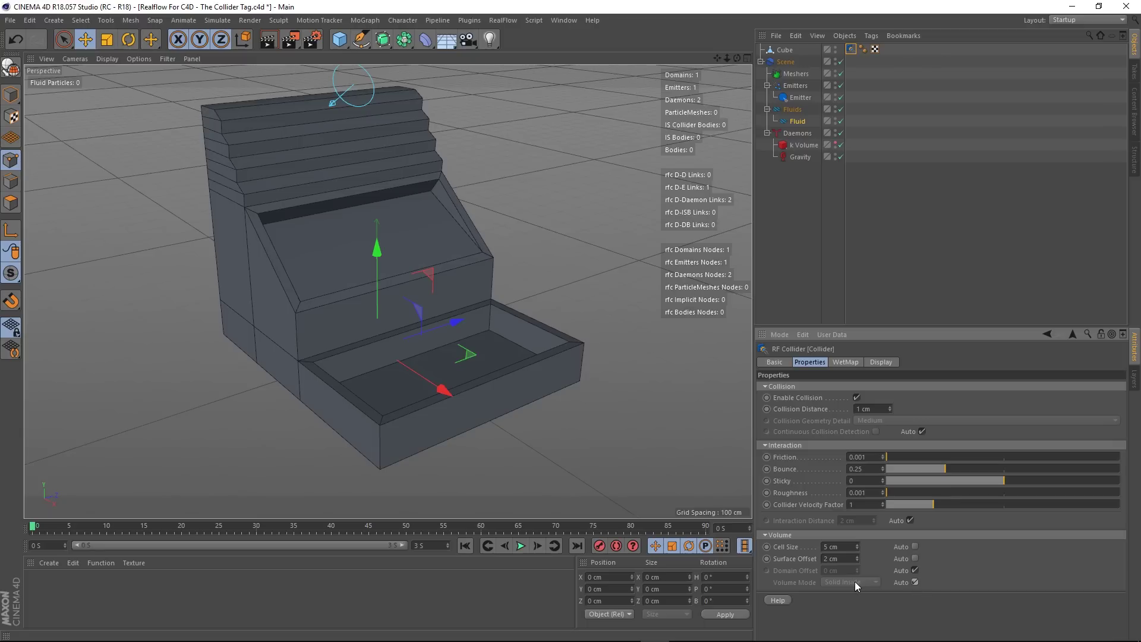
pyautogui.click(915, 583)
pyautogui.click(838, 583)
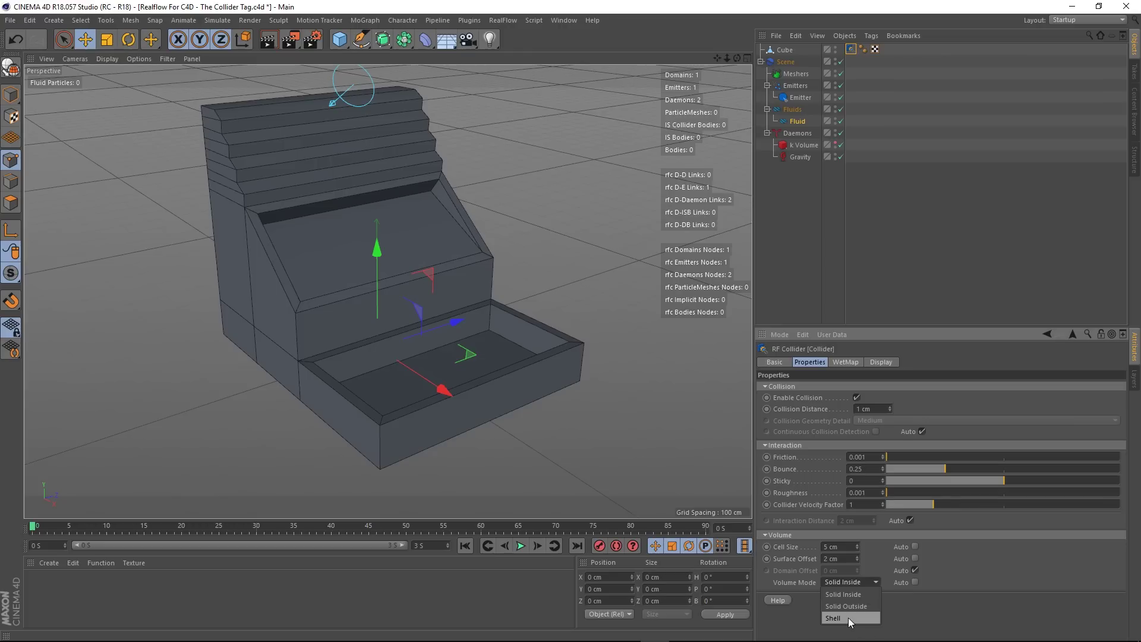
pyautogui.click(933, 604)
pyautogui.click(915, 582)
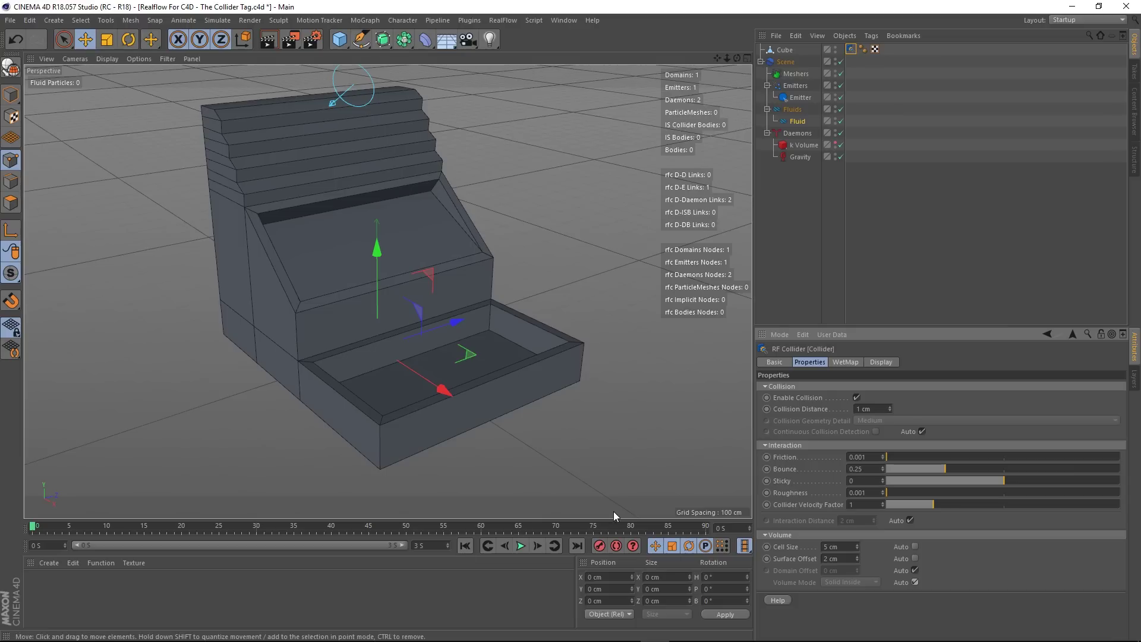
# - Play the simulation and examine the fluid running down the stepped ramp
pyautogui.click(521, 547)
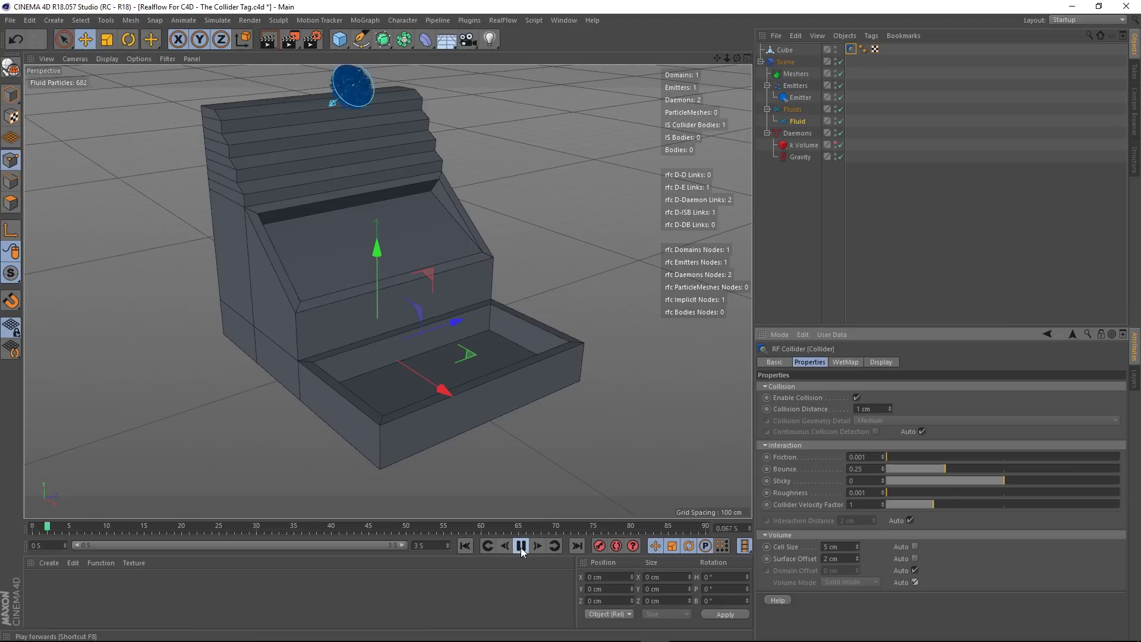
pyautogui.scroll(3, 381, 190)
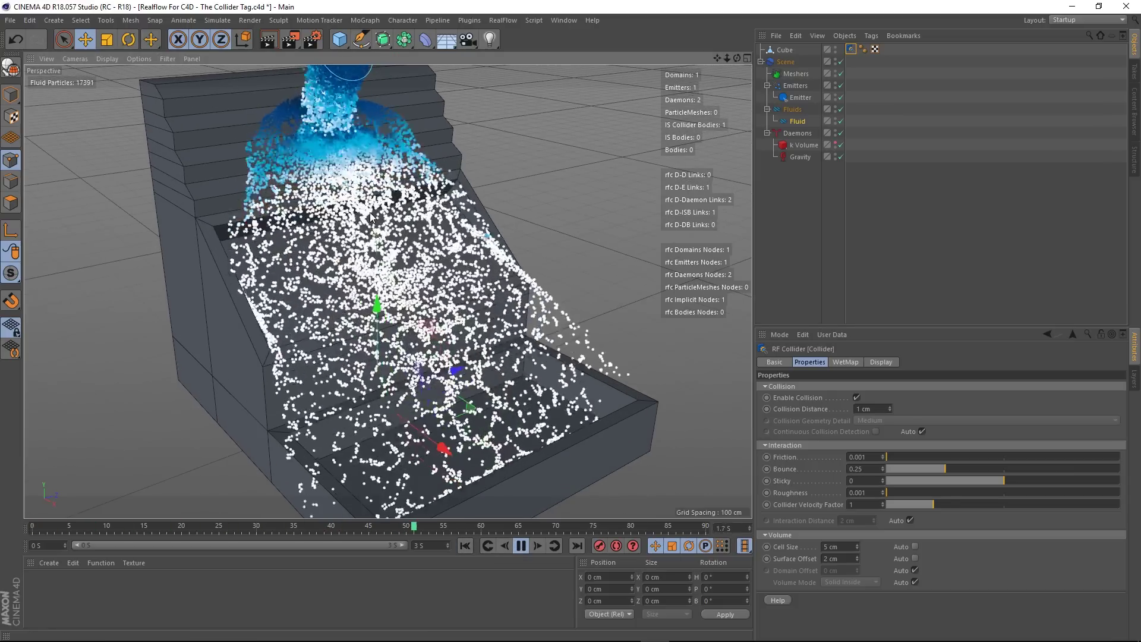
pyautogui.keyDown('alt'); pyautogui.moveTo(376, 206); pyautogui.dragTo(404, 267, button='middle'); pyautogui.keyUp('alt')
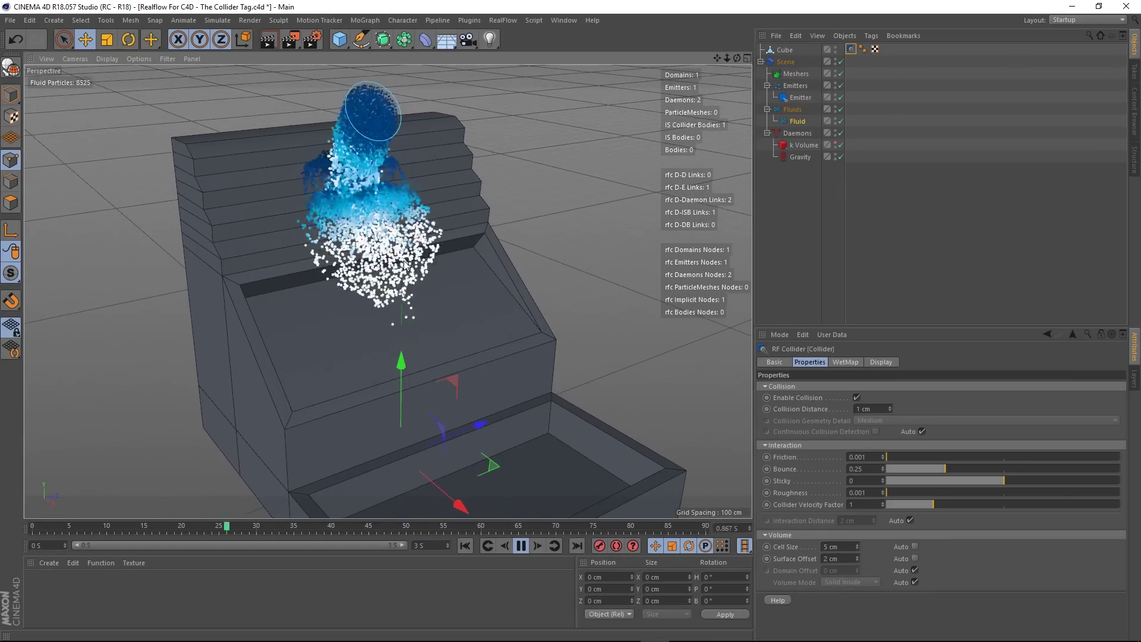
pyautogui.keyDown('alt'); pyautogui.moveTo(295, 208); pyautogui.dragTo(305, 199); pyautogui.keyUp('alt')
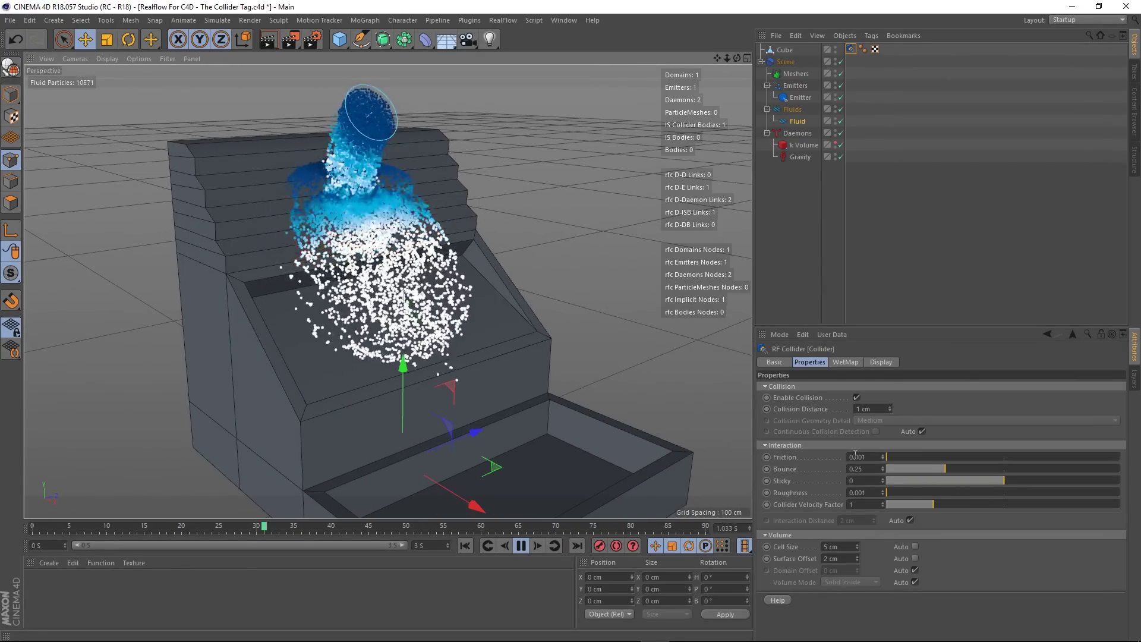
# - Try a Friction of 0 on the Cube's collider while the simulation plays
pyautogui.moveTo(875, 457); pyautogui.dragTo(679, 439)
pyautogui.write('0')
pyautogui.press('Return')
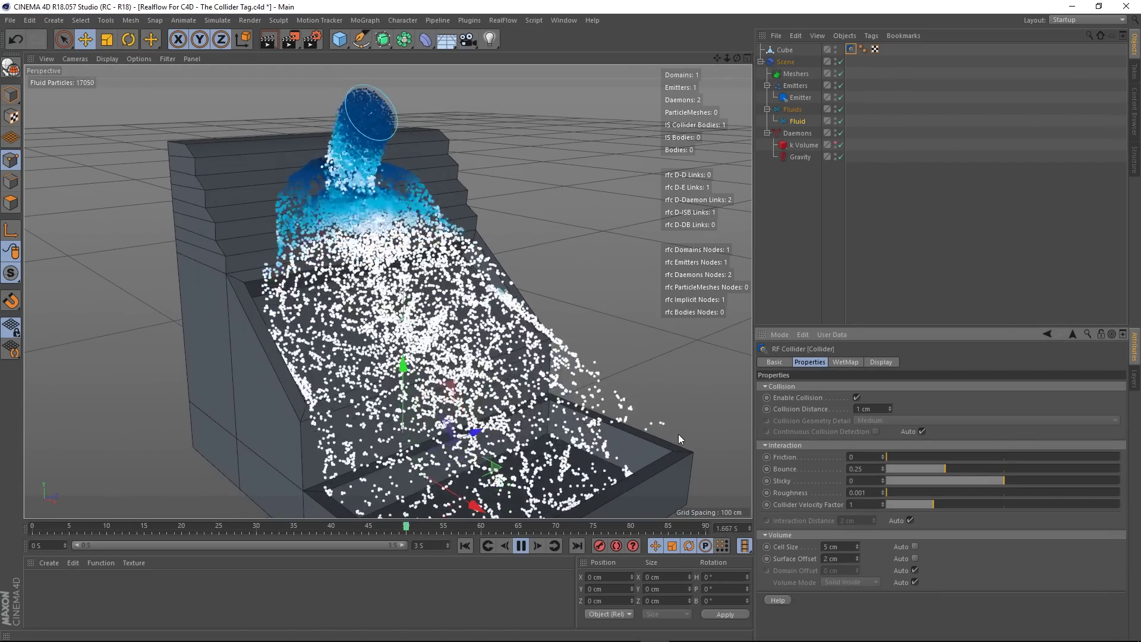
# - Undo the last Friction change and examine the fluid on the ramp and in the tray
pyautogui.hotkey('ctrl', 'z')
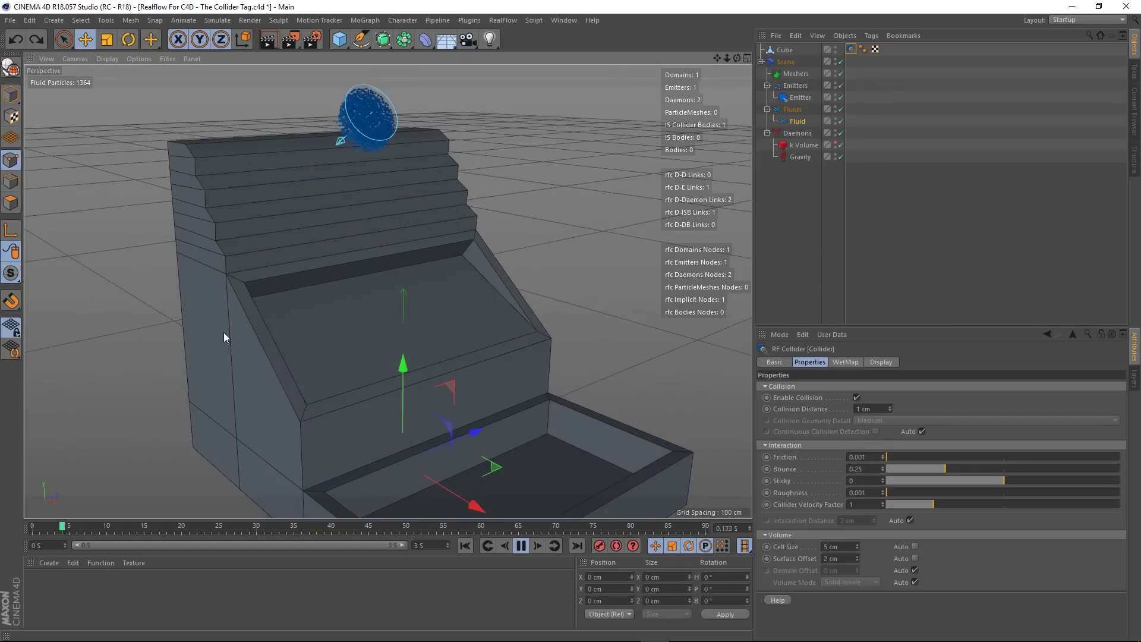
pyautogui.scroll(5, 358, 311)
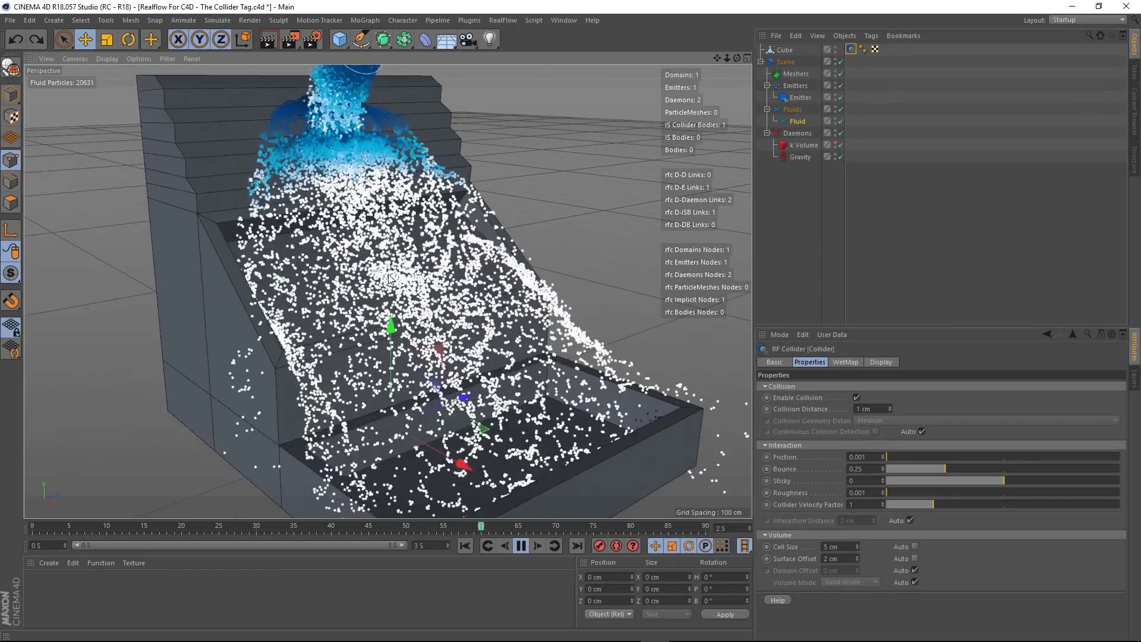
pyautogui.scroll(-5, 386, 284)
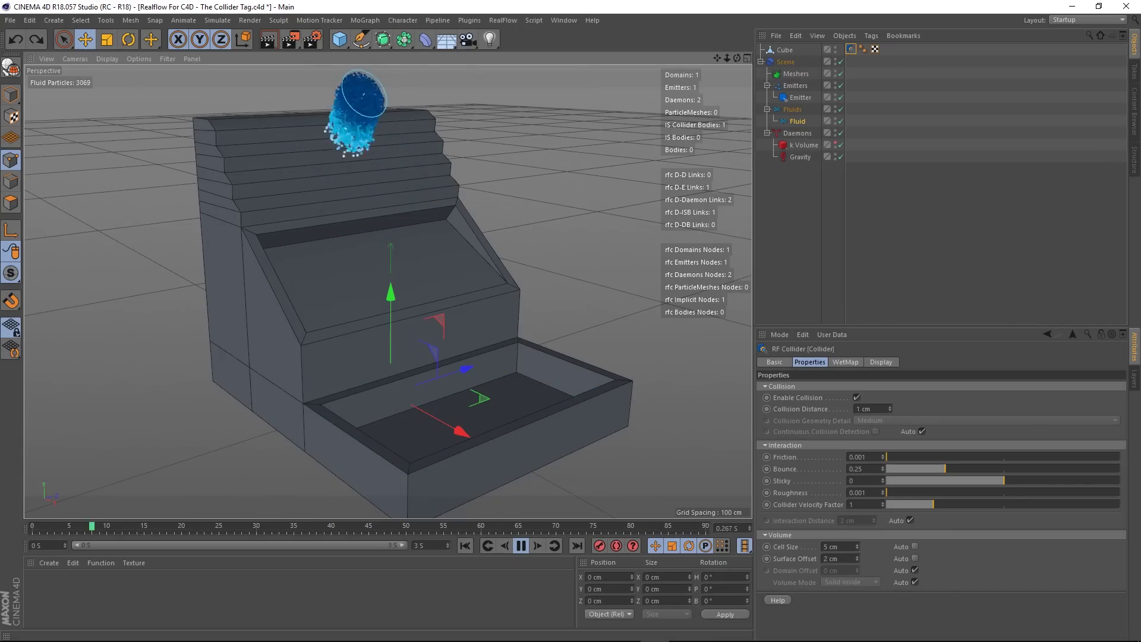
# - Set the Cube collider's Friction to 0.1 and inspect the flow over the steps from several angles
pyautogui.click(863, 457)
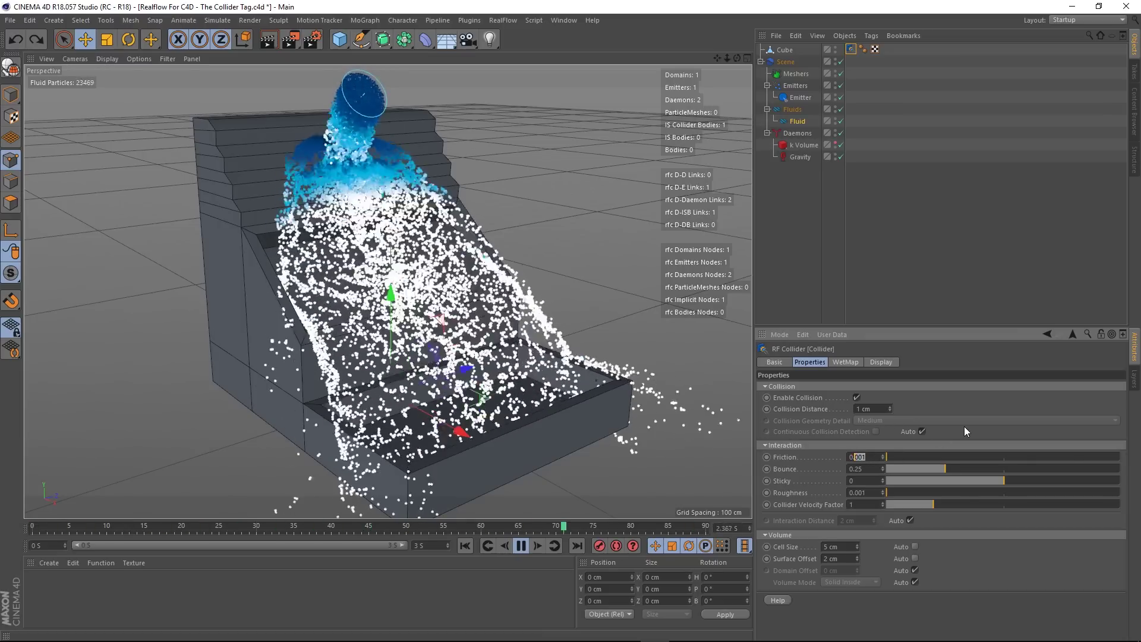
pyautogui.write('1')
pyautogui.press('Return')
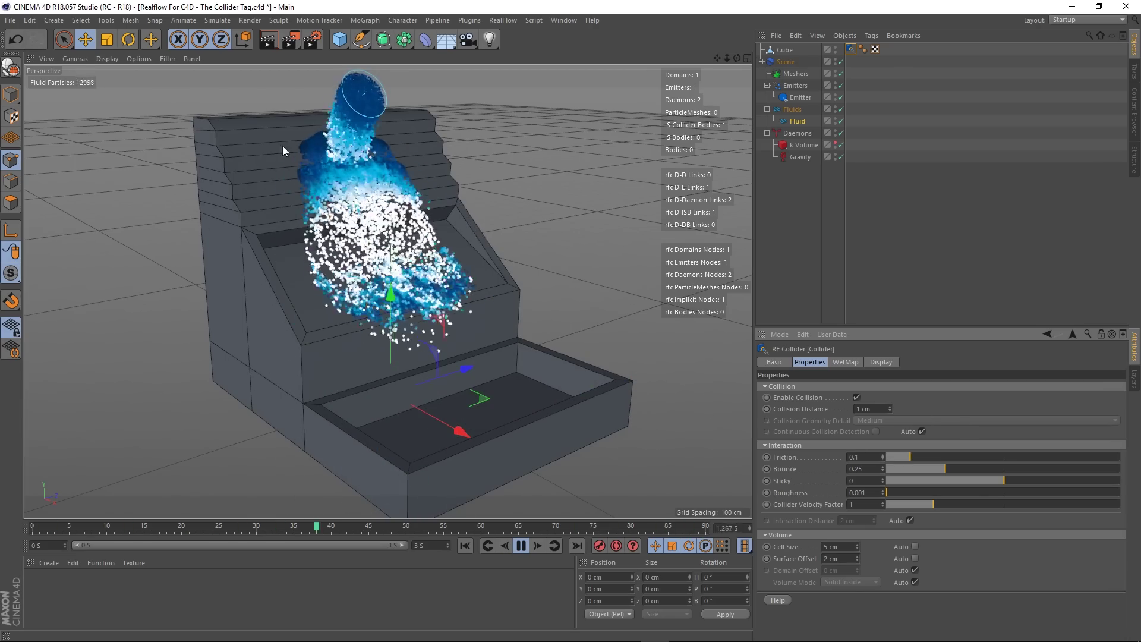
pyautogui.scroll(5, 322, 162)
pyautogui.keyDown('alt'); pyautogui.moveTo(327, 162); pyautogui.dragTo(363, 161); pyautogui.keyUp('alt')
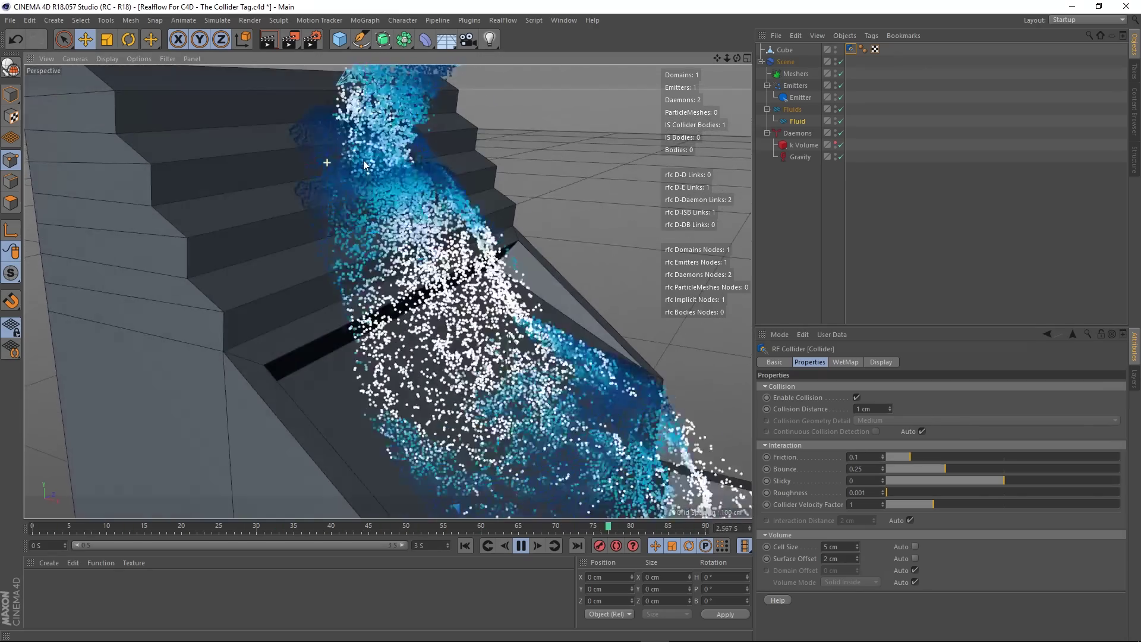
pyautogui.keyDown('alt'); pyautogui.moveTo(363, 160); pyautogui.dragTo(344, 215, button='middle'); pyautogui.keyUp('alt')
pyautogui.keyDown('alt'); pyautogui.moveTo(344, 232); pyautogui.dragTo(342, 307); pyautogui.keyUp('alt')
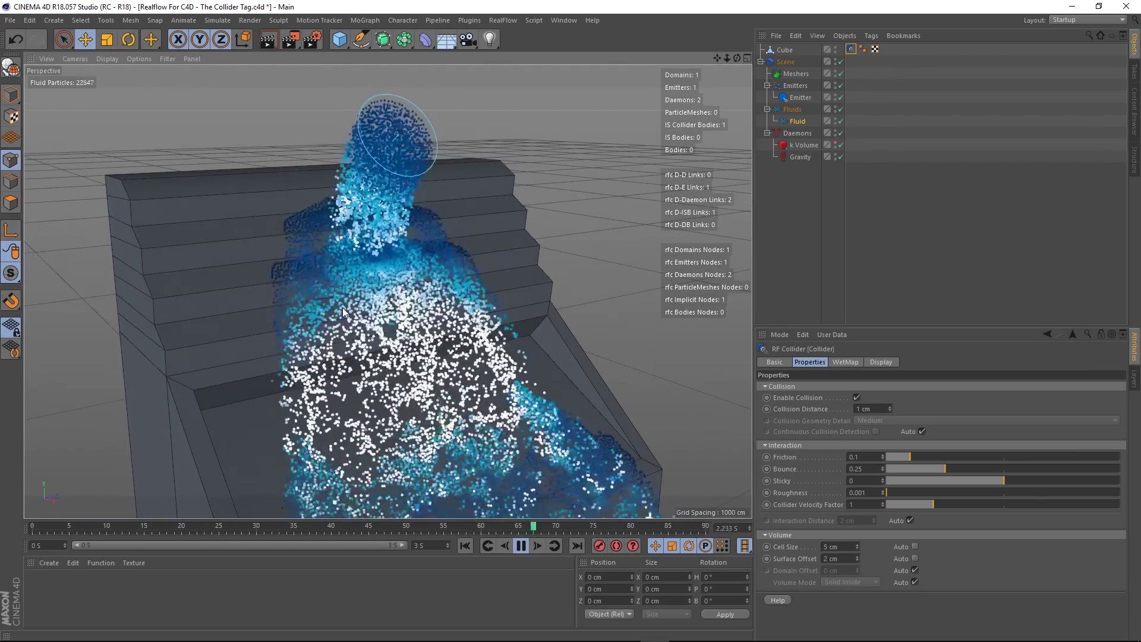
pyautogui.keyDown('alt'); pyautogui.moveTo(613, 428); pyautogui.dragTo(382, 213); pyautogui.keyUp('alt')
# - Undo the Friction change for comparison, reapply a Friction of 0.1, and view the flow from the side
pyautogui.hotkey('ctrl', 'z')
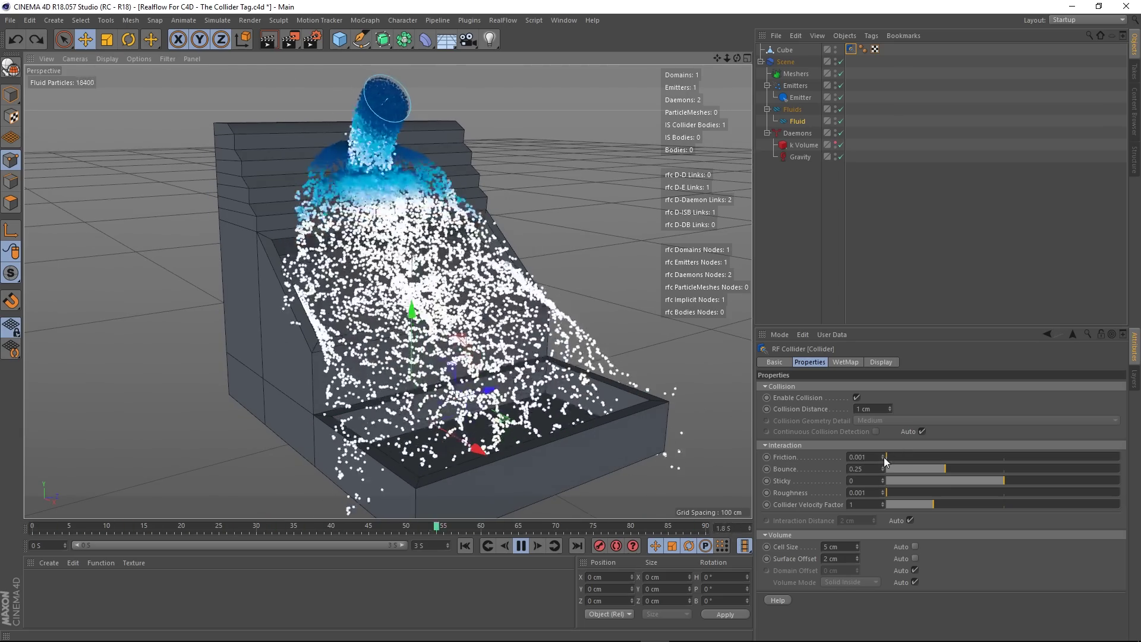
pyautogui.write('0.1')
pyautogui.press('Return')
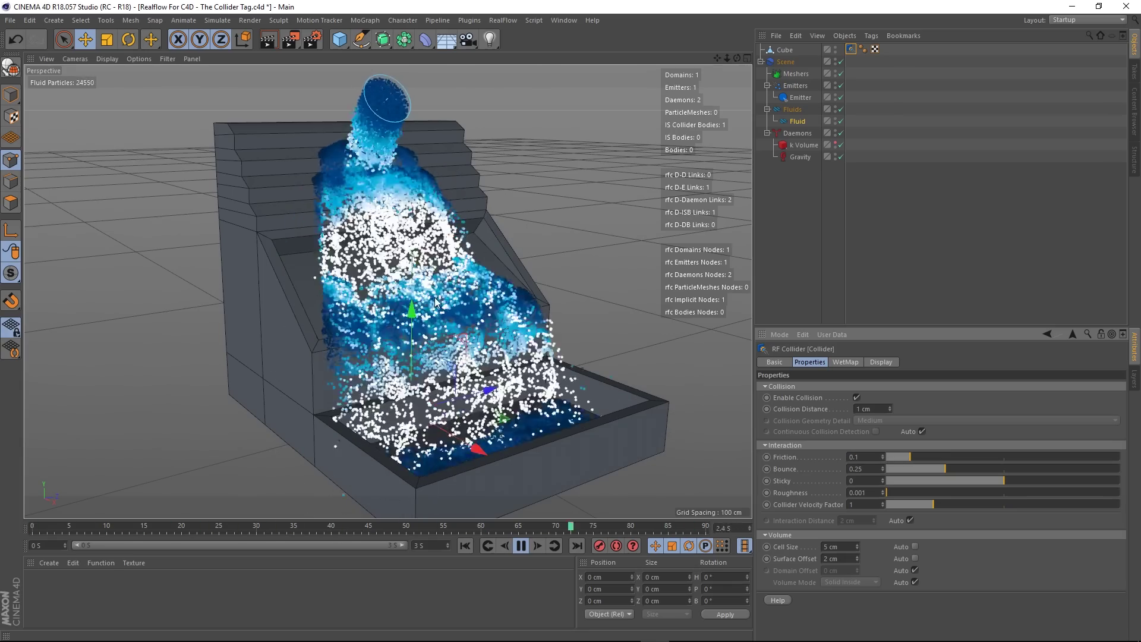
pyautogui.keyDown('alt'); pyautogui.moveTo(379, 351); pyautogui.dragTo(467, 348); pyautogui.keyUp('alt')
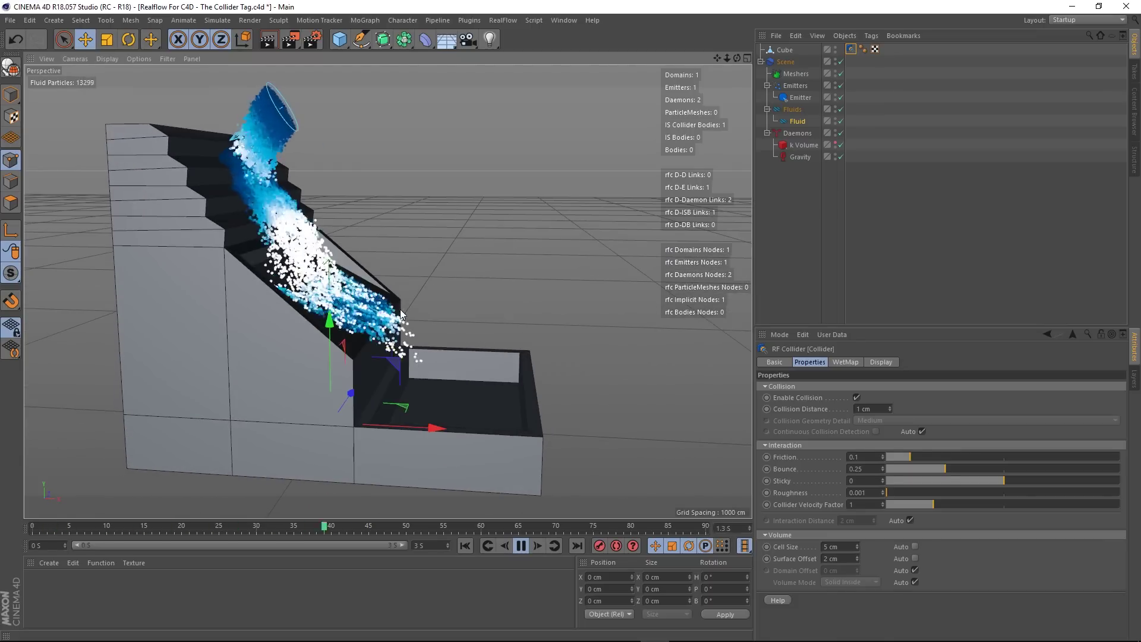
pyautogui.keyDown('alt'); pyautogui.moveTo(401, 315); pyautogui.dragTo(343, 275); pyautogui.keyUp('alt')
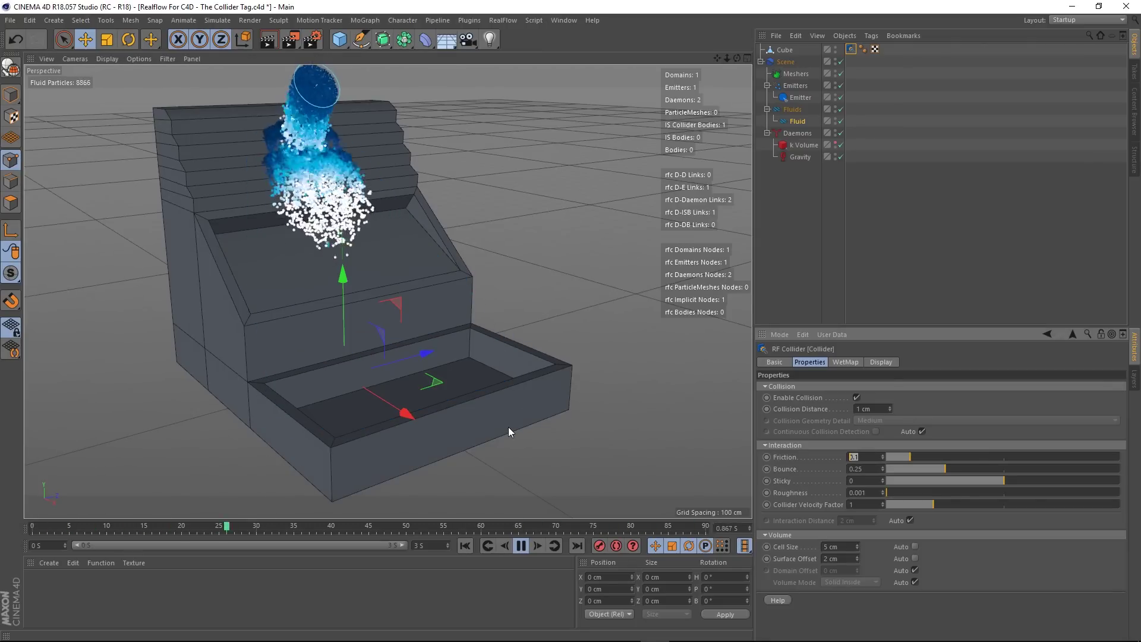
# - Set the Cube collider's Friction to 1 and inspect the fluid on the sloped section up close
pyautogui.write('1')
pyautogui.press('Return')
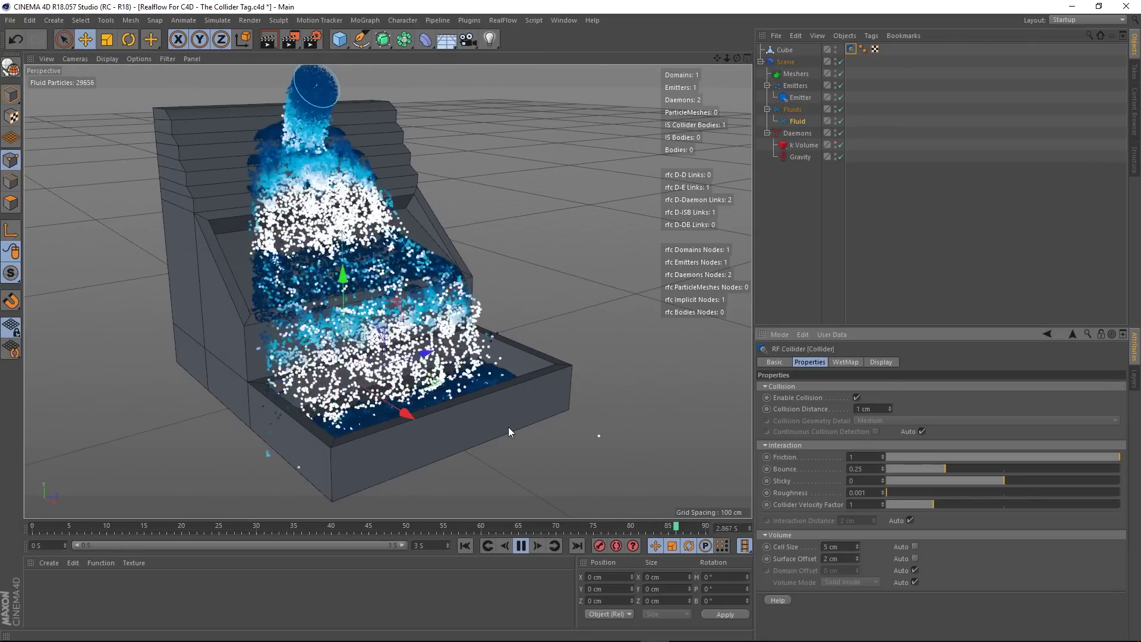
pyautogui.keyDown('alt'); pyautogui.moveTo(239, 134); pyautogui.dragTo(303, 311); pyautogui.keyUp('alt')
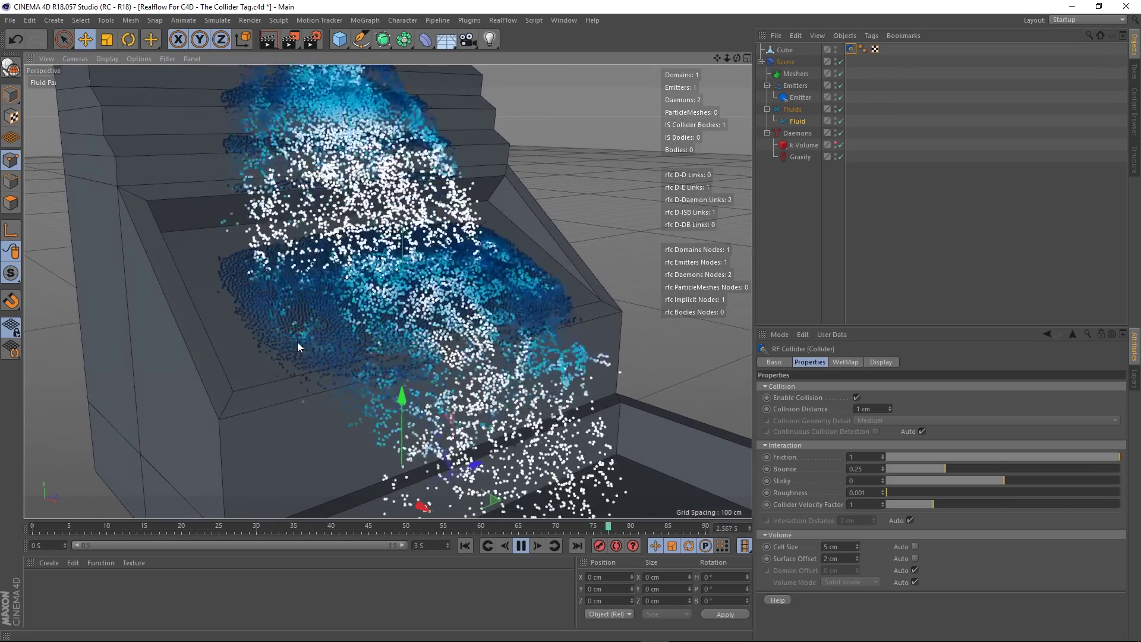
pyautogui.scroll(4, 262, 324)
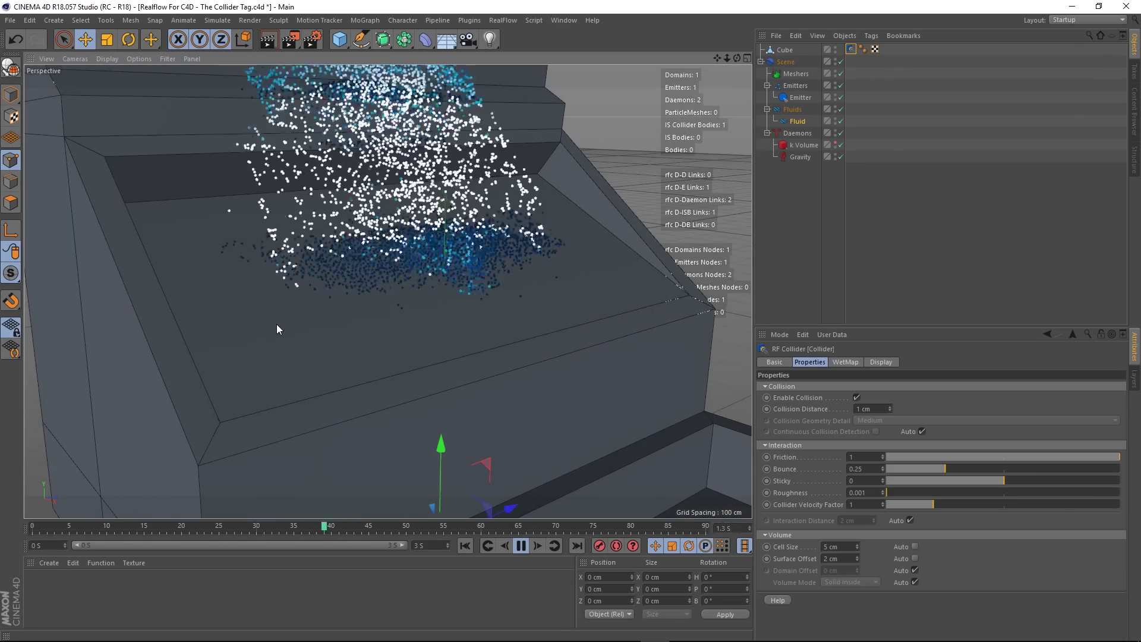
pyautogui.scroll(-3, 294, 272)
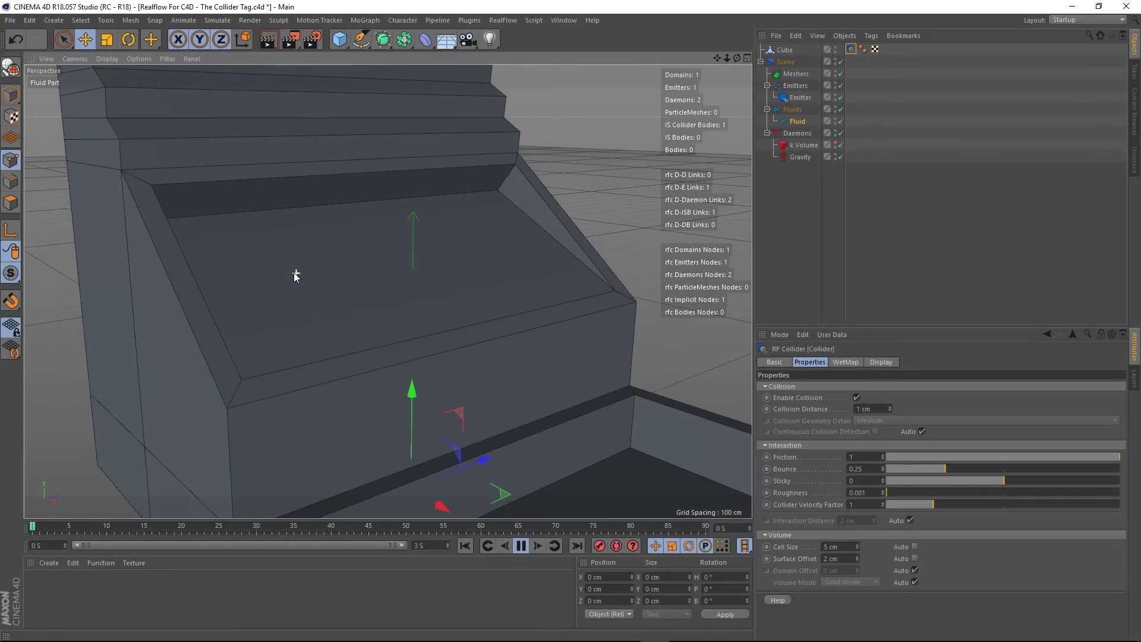
pyautogui.scroll(-2, 291, 244)
pyautogui.keyDown('alt'); pyautogui.moveTo(322, 251); pyautogui.dragTo(329, 254); pyautogui.keyUp('alt')
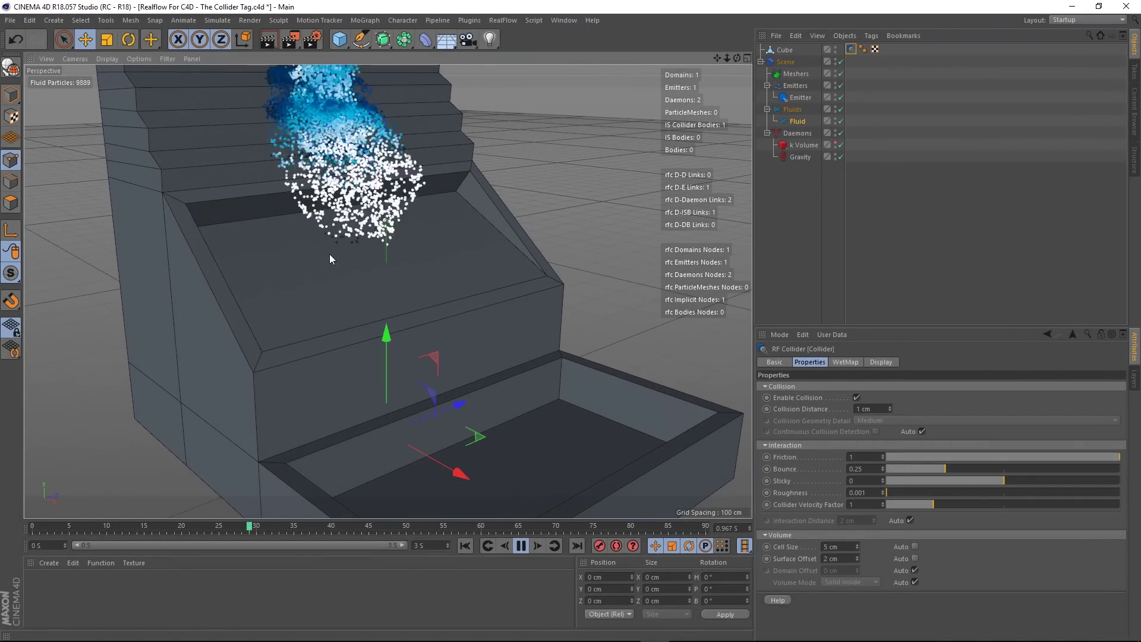
pyautogui.scroll(4, 331, 262)
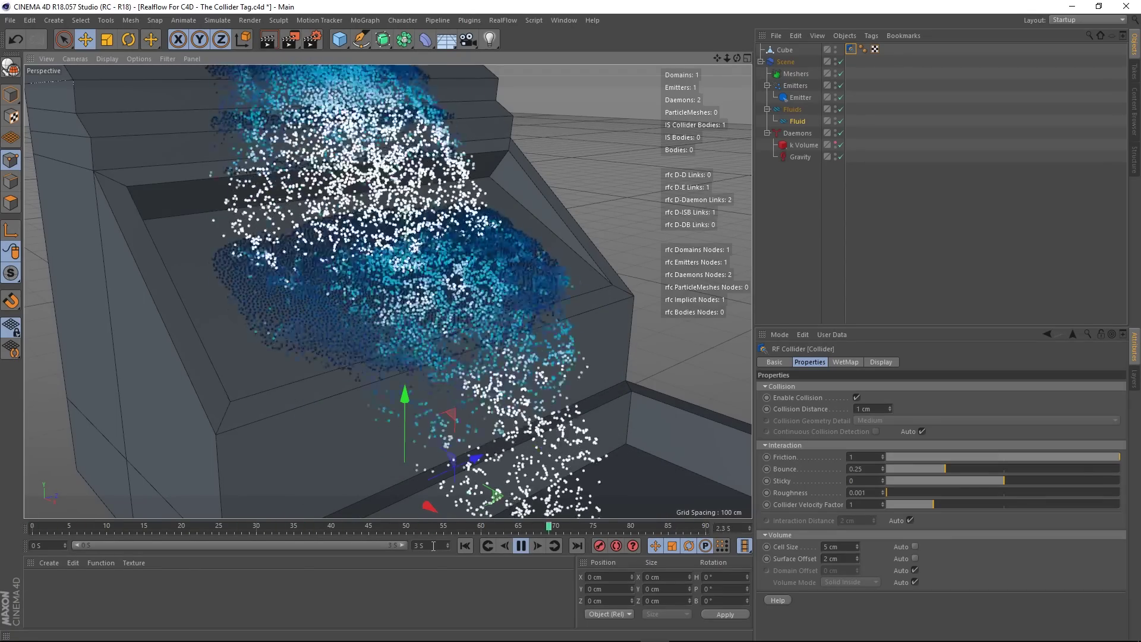
# - Stop the playback and extend the timeline's end time to 5 seconds
pyautogui.click(524, 545)
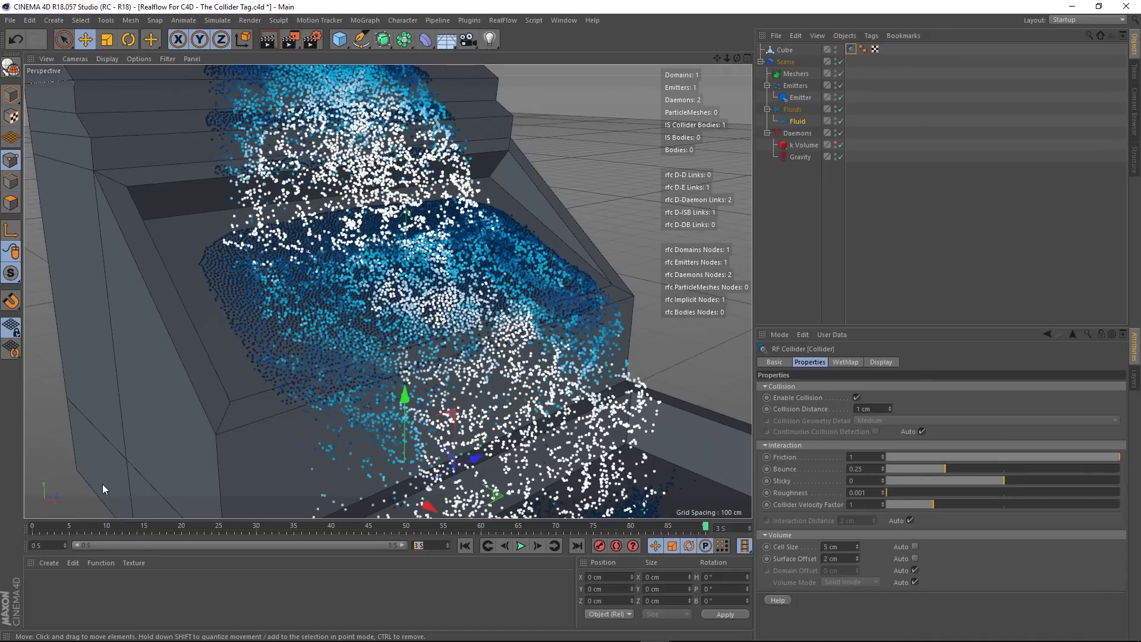
pyautogui.write('5')
pyautogui.press('Return')
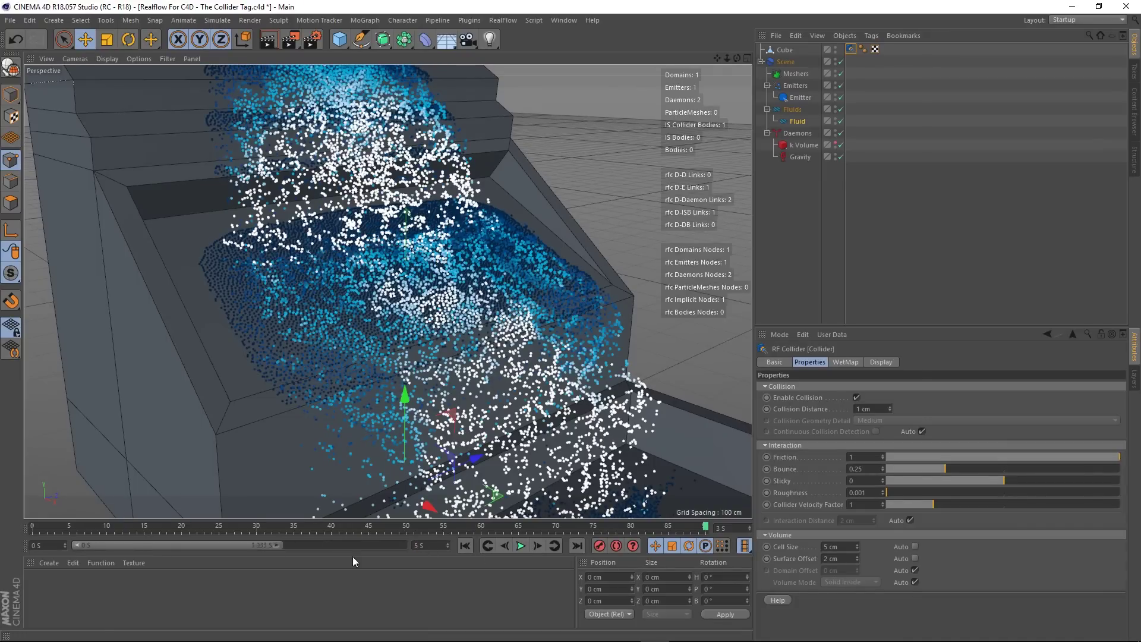
# - Replay the simulation from the first frame over the full 5 seconds and inspect the fluid on the stepped ramp
pyautogui.click(465, 545)
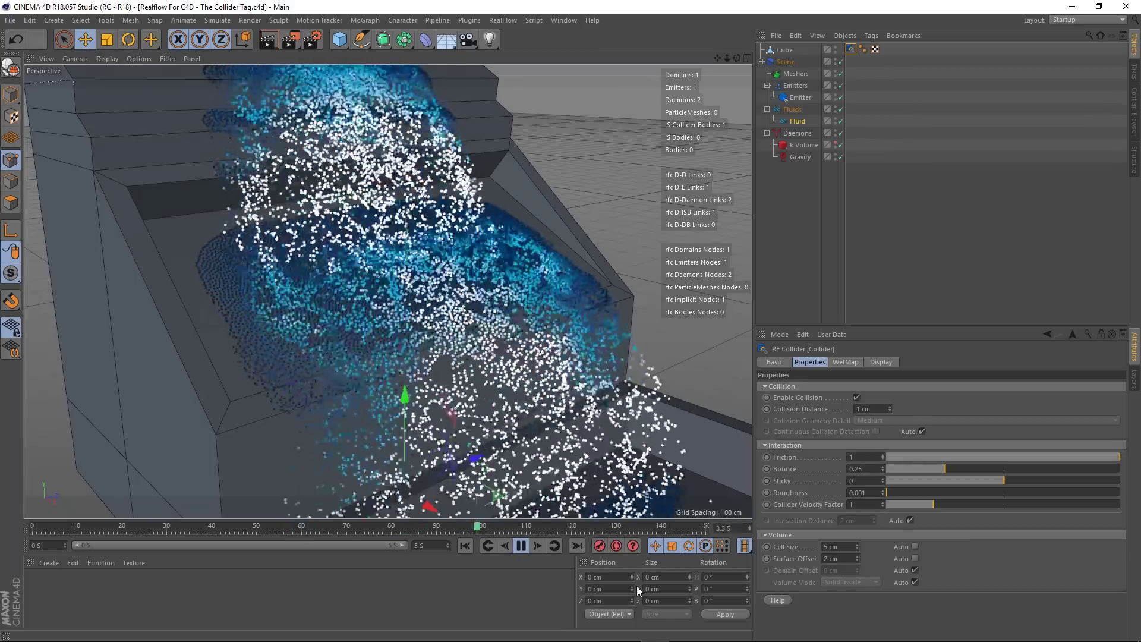
pyautogui.scroll(-2, 487, 302)
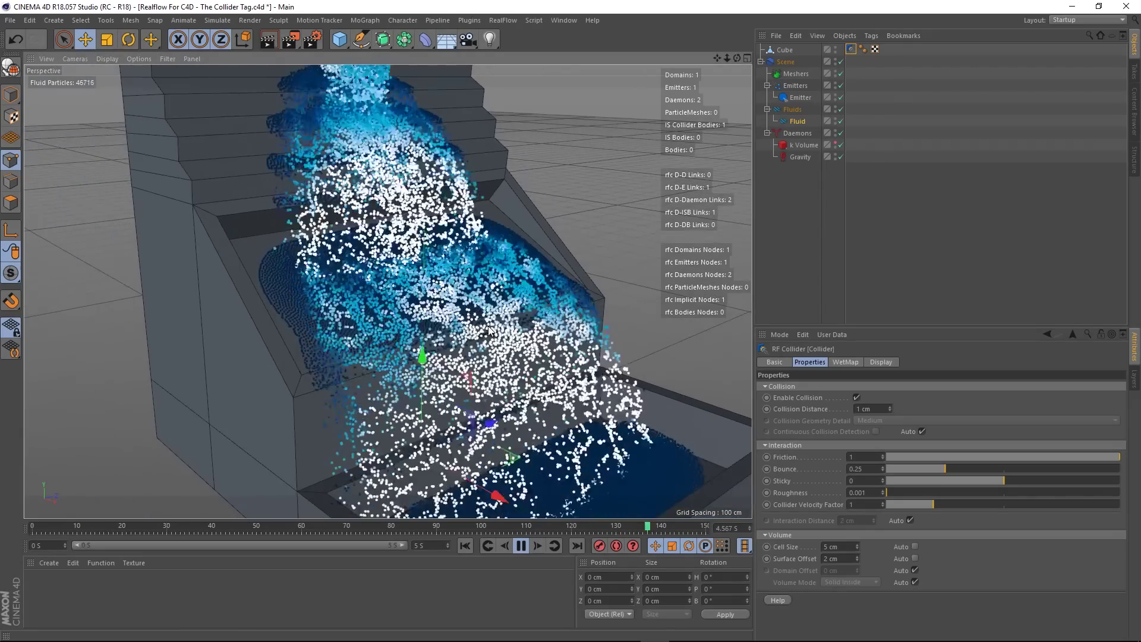
pyautogui.moveTo(502, 302)
pyautogui.keyDown('alt'); pyautogui.mouseDown()
pyautogui.moveTo(476, 300)
pyautogui.moveTo(495, 298)
pyautogui.mouseUp(); pyautogui.keyUp('alt')
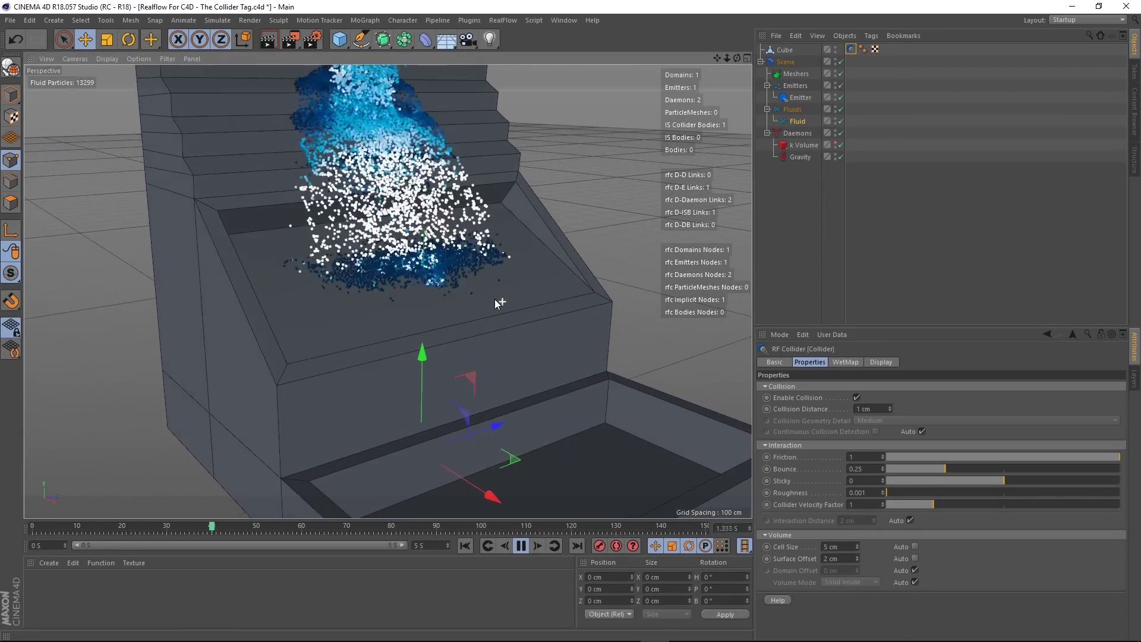
pyautogui.scroll(-3, 494, 298)
# - Lower the Cube collider's Friction to 0.5 and again to 0.2 while the simulation plays
pyautogui.doubleClick(861, 456)
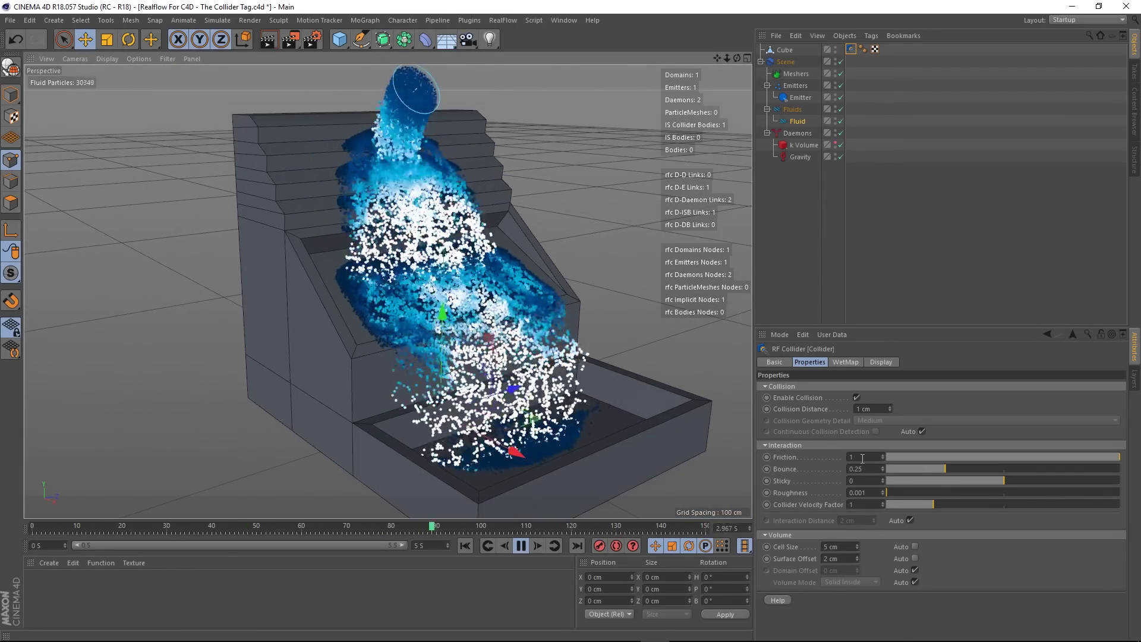
pyautogui.write('0.5')
pyautogui.press('Return')
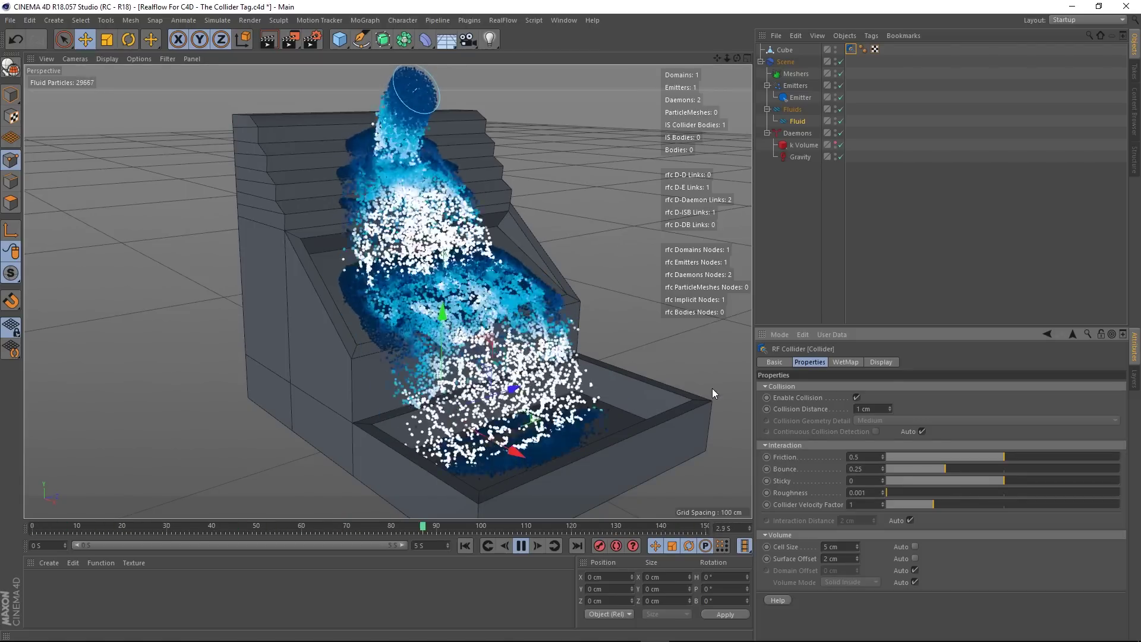
pyautogui.doubleClick(861, 457)
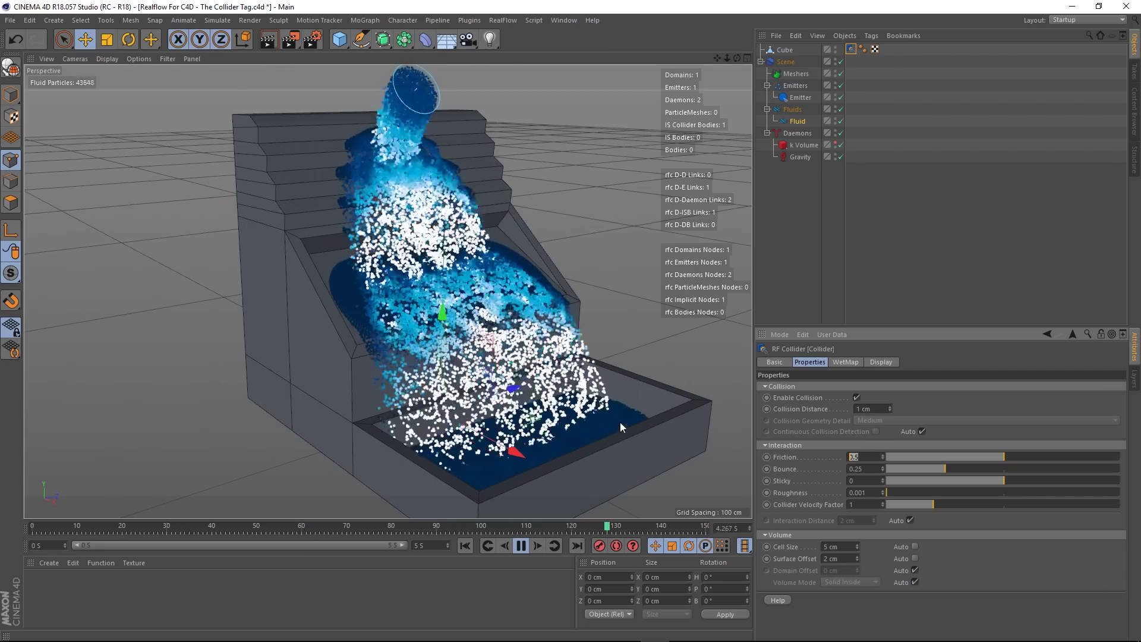
pyautogui.write('0.2')
pyautogui.press('Return')
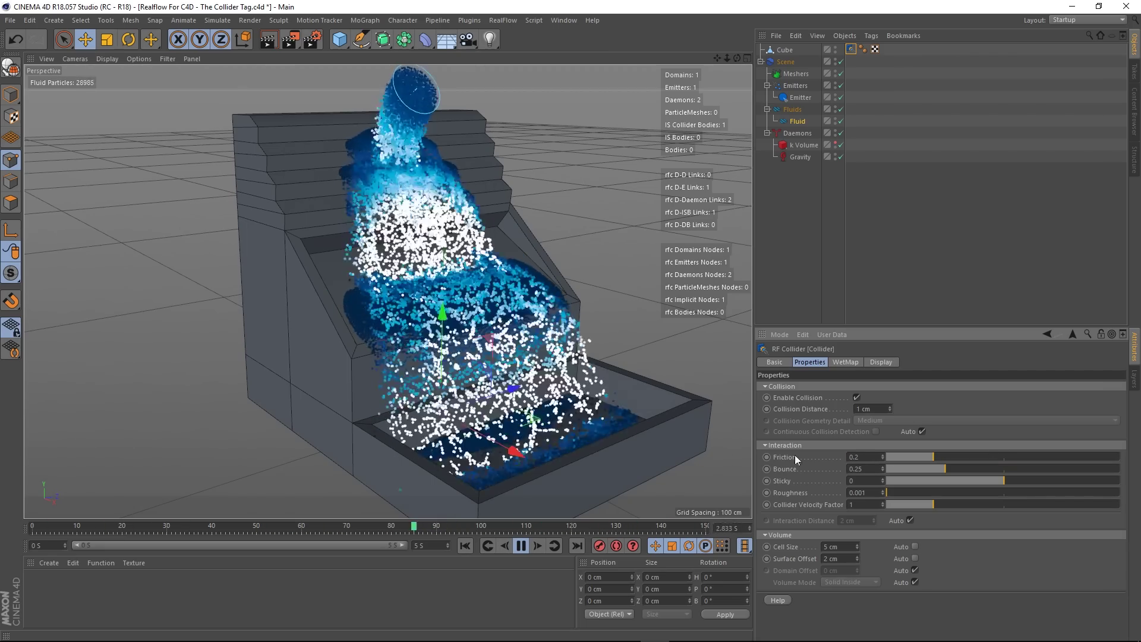
# - Set the Cube collider's Friction to 0.1 and inspect the flow from the side, above and front
pyautogui.write('0.1')
pyautogui.press('Return')
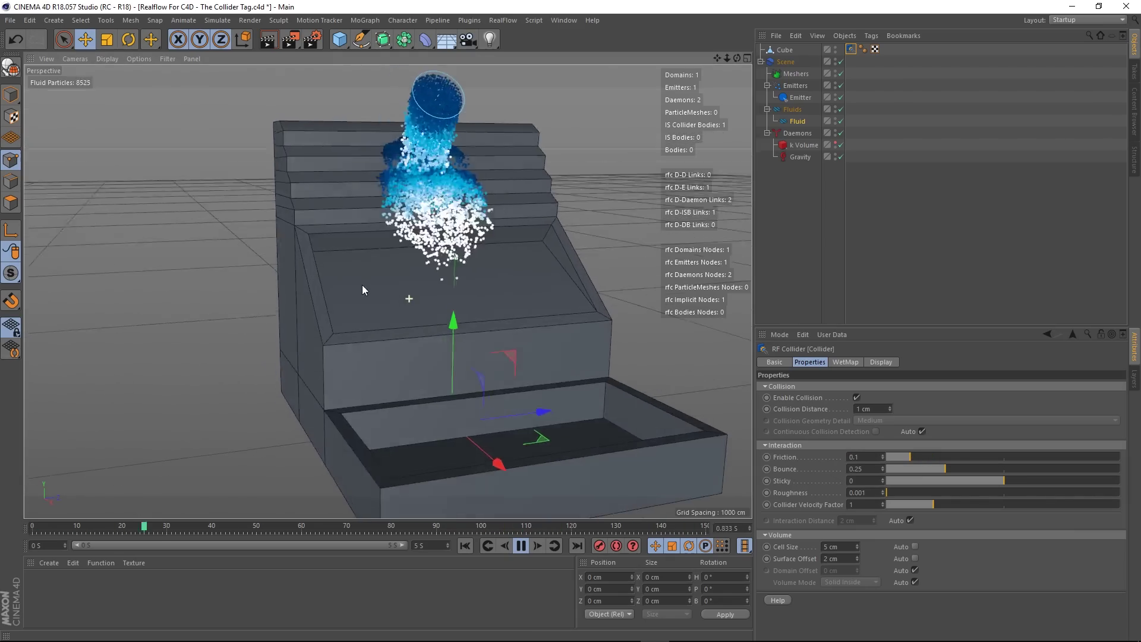
pyautogui.keyDown('alt'); pyautogui.moveTo(362, 284); pyautogui.dragTo(491, 237); pyautogui.keyUp('alt')
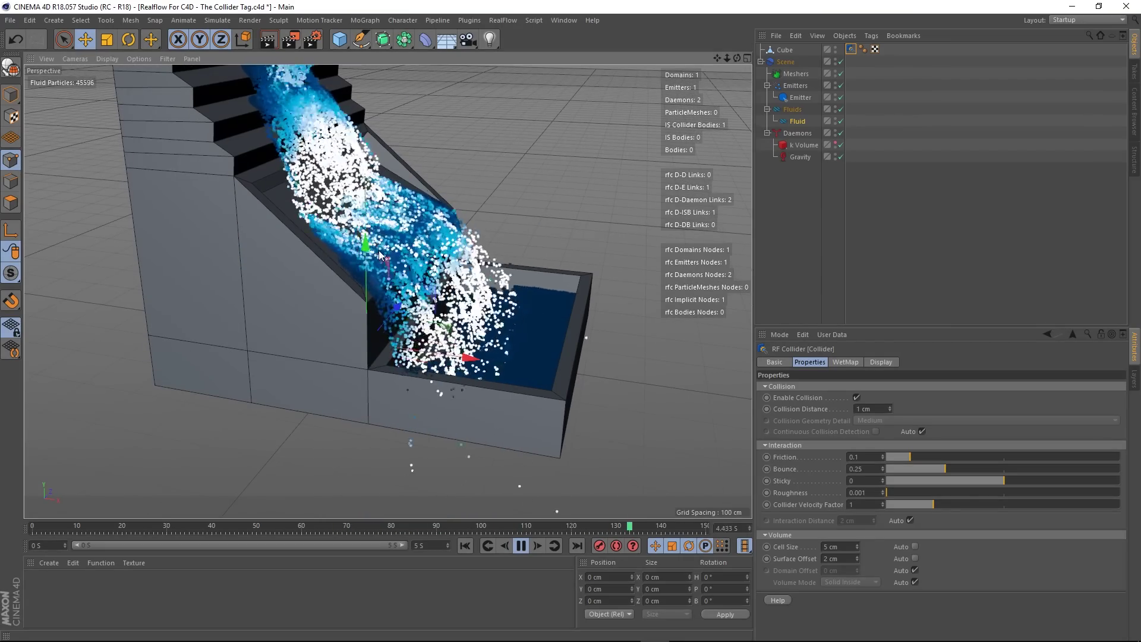
pyautogui.keyDown('alt'); pyautogui.moveTo(464, 324); pyautogui.dragTo(426, 370); pyautogui.keyUp('alt')
pyautogui.scroll(-5, 428, 367)
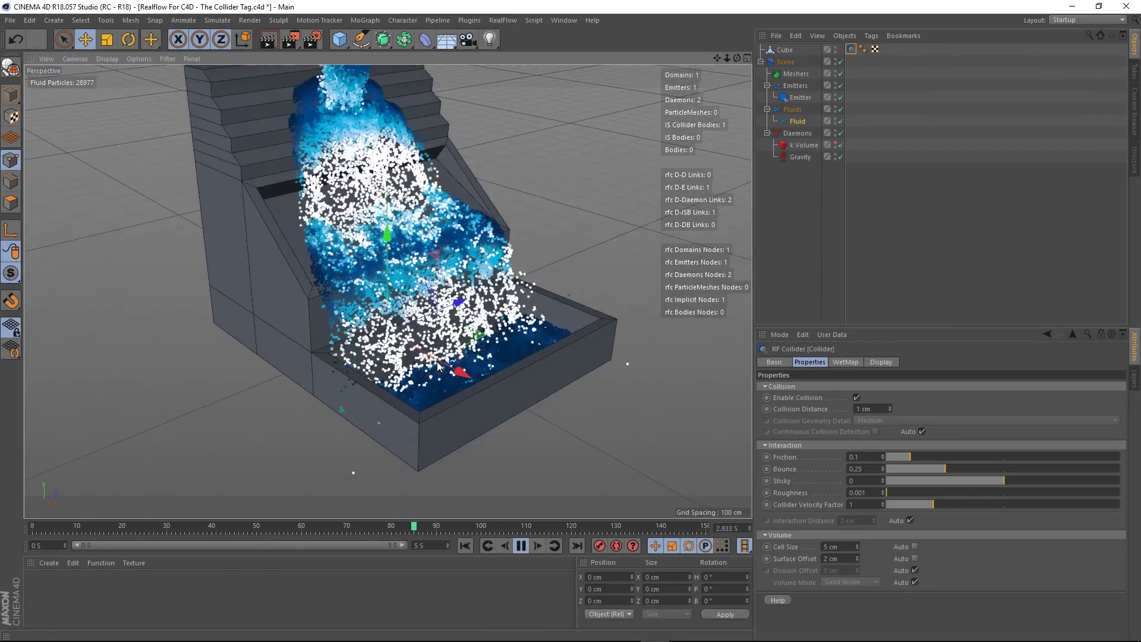
pyautogui.keyDown('alt'); pyautogui.moveTo(432, 309); pyautogui.dragTo(454, 241); pyautogui.keyUp('alt')
pyautogui.scroll(2, 439, 235)
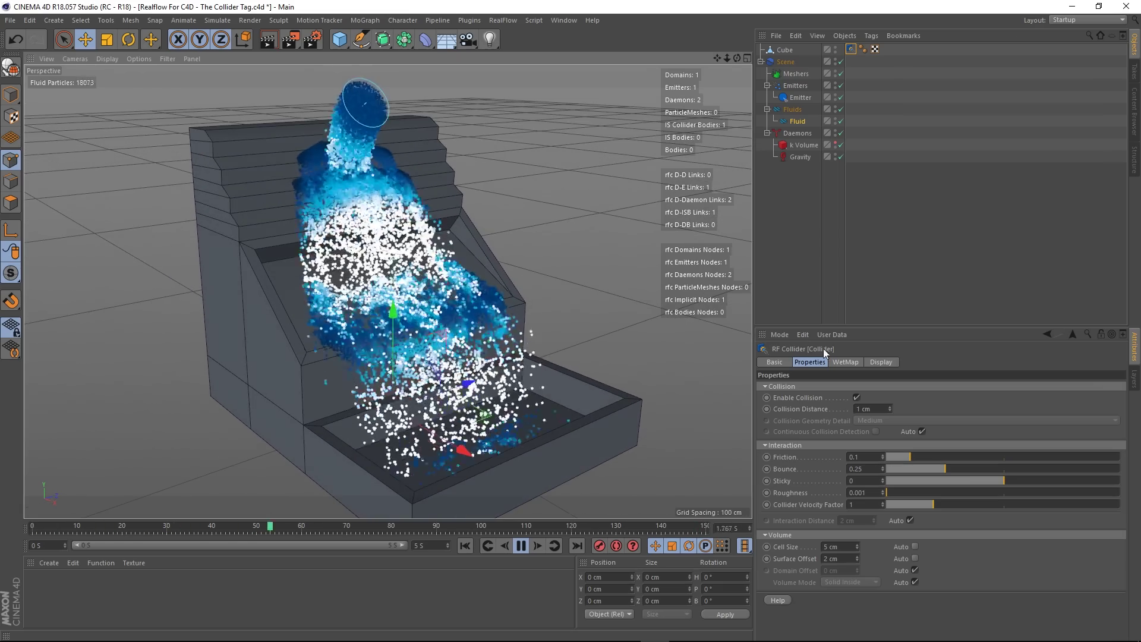
# - Set the Cube collider's Friction to 0.05
pyautogui.doubleClick(857, 457)
pyautogui.write('.')
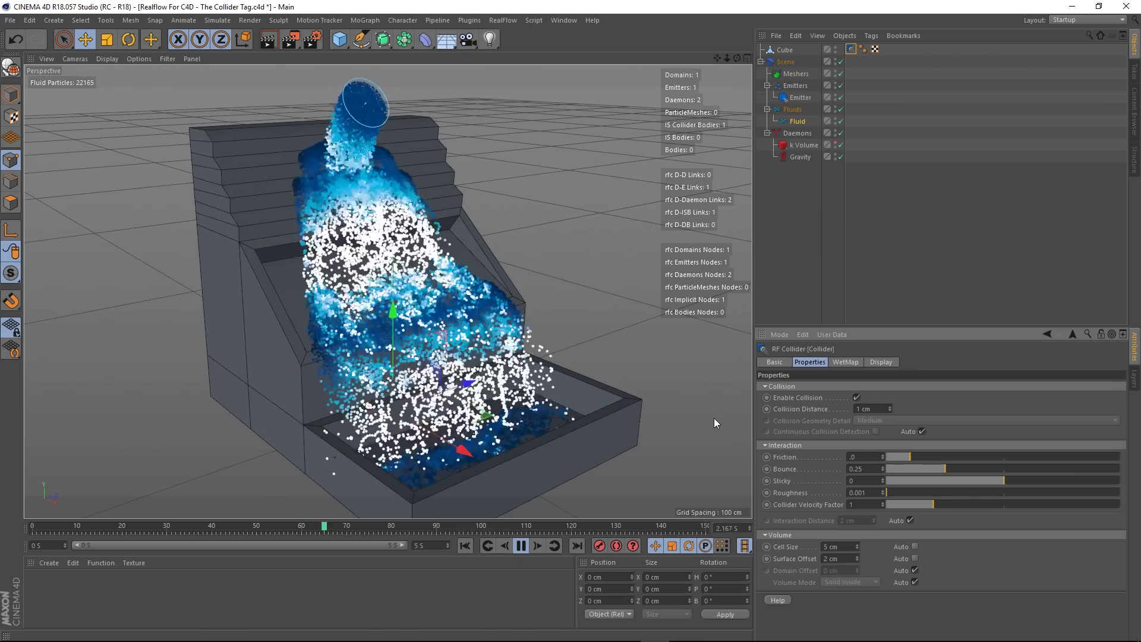
pyautogui.write('0')
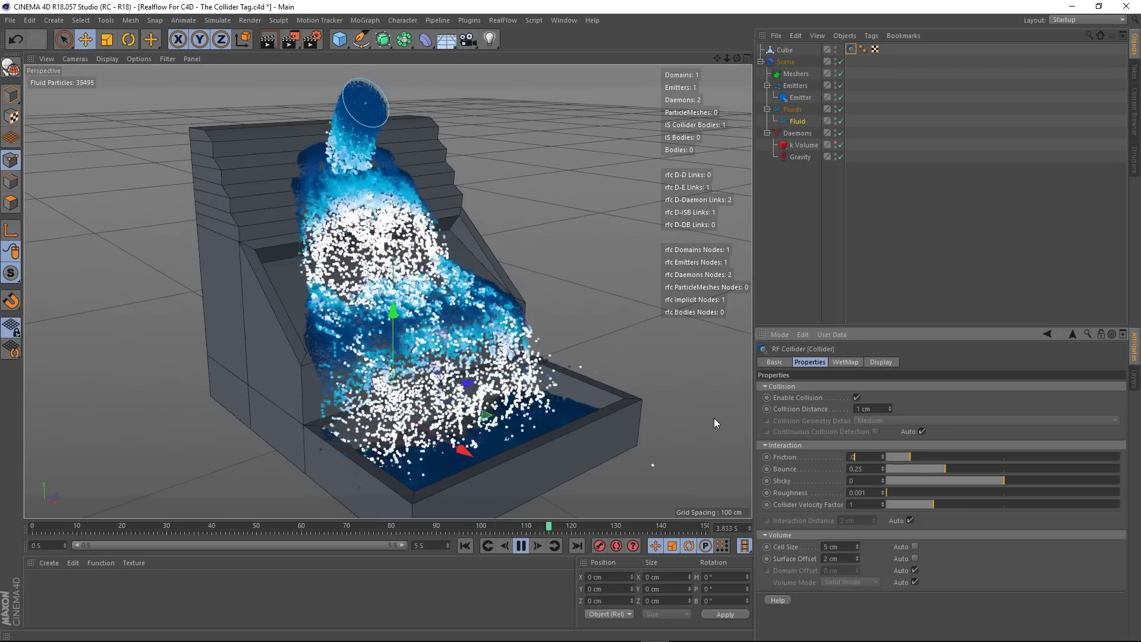
pyautogui.write('8')
pyautogui.press('Return')
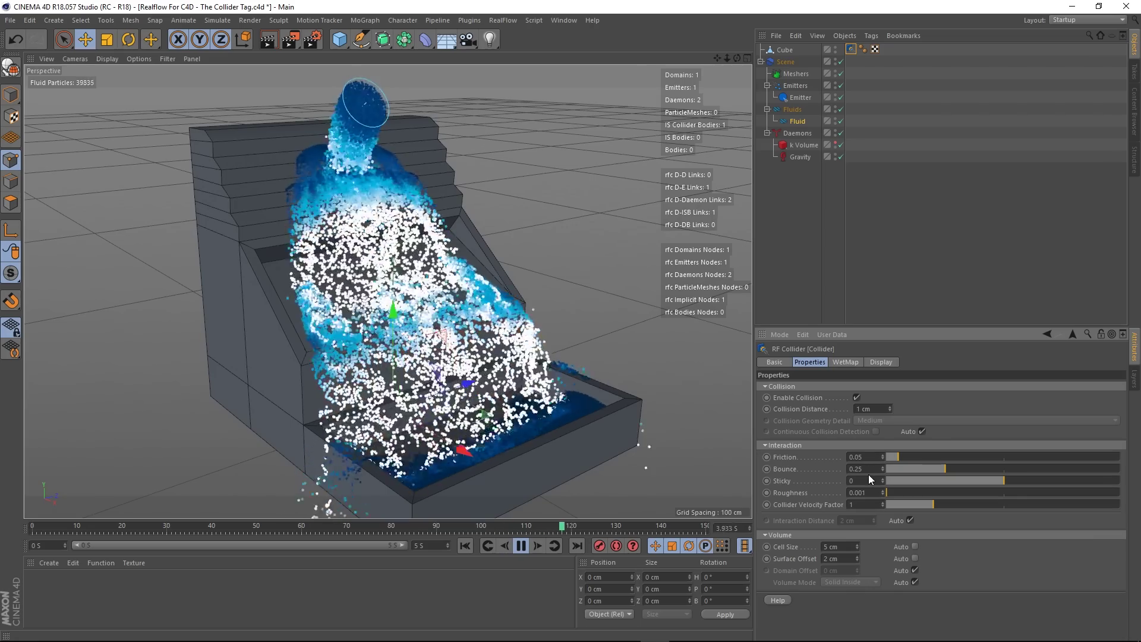
# - View the flow over the whole ramp from the front and set the collider's Friction to 0.08
pyautogui.scroll(-5, 320, 240)
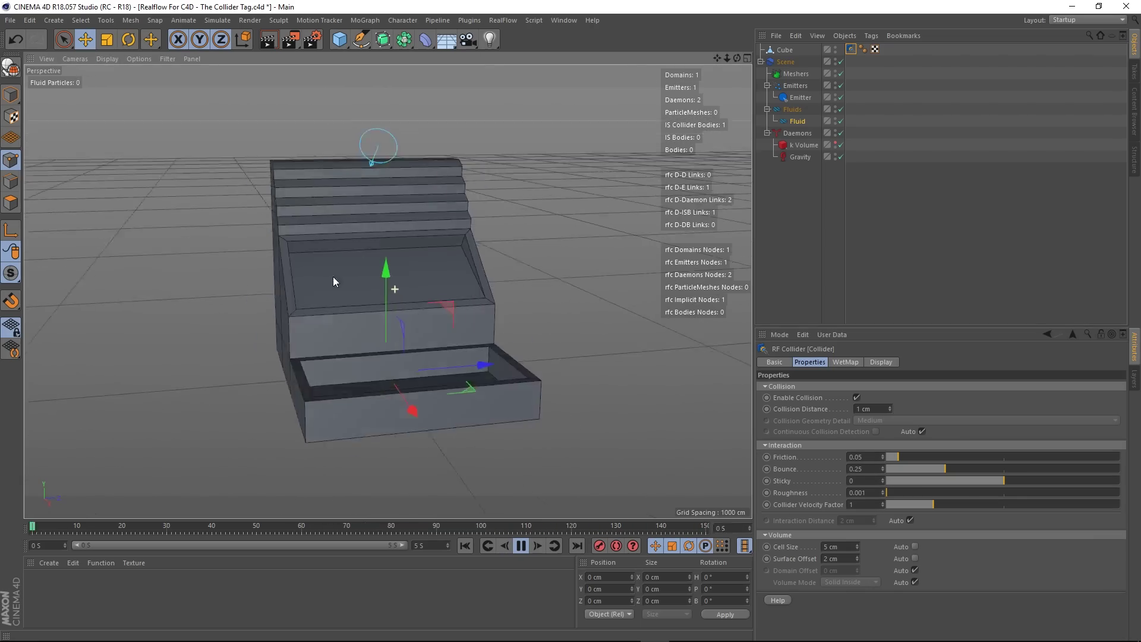
pyautogui.keyDown('alt'); pyautogui.moveTo(396, 283); pyautogui.dragTo(401, 283); pyautogui.keyUp('alt')
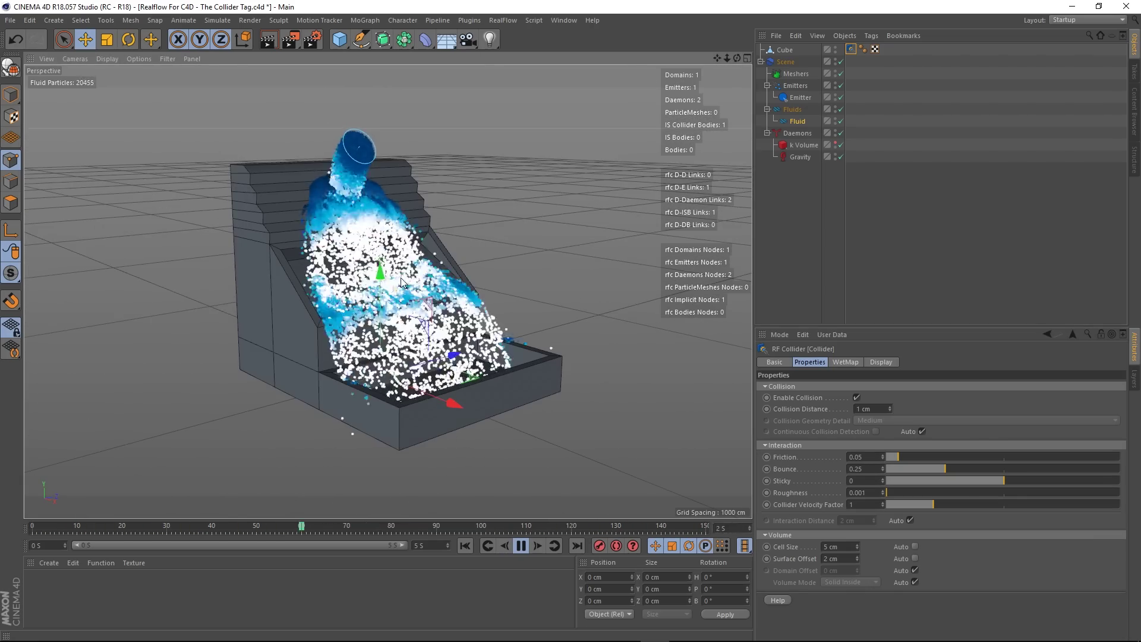
pyautogui.scroll(3, 331, 250)
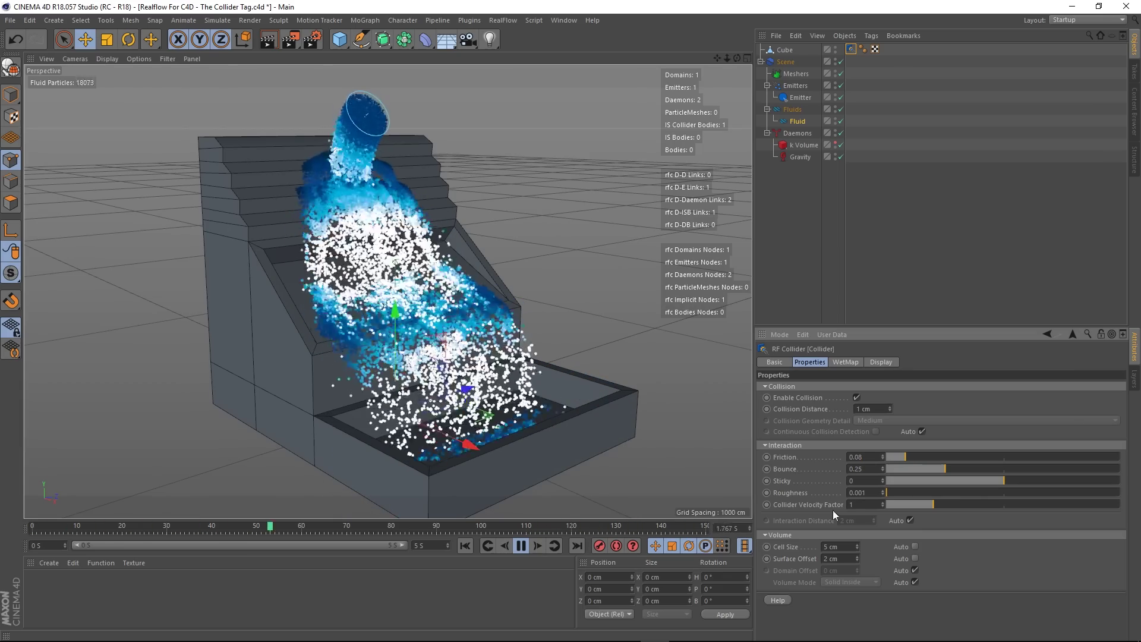
pyautogui.moveTo(278, 166)
pyautogui.keyDown('alt'); pyautogui.mouseDown()
pyautogui.moveTo(252, 183)
pyautogui.moveTo(274, 180)
pyautogui.mouseUp(); pyautogui.keyUp('alt')
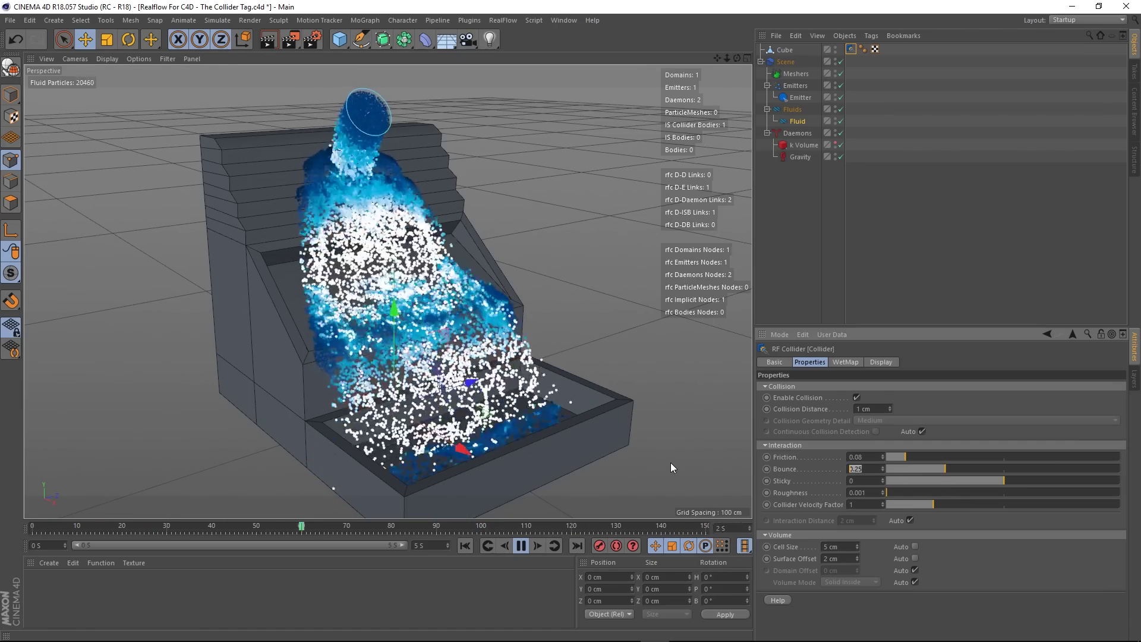
# - Set the Cube collider's Bounce to 0 and inspect the fluid on the sloped section up close
pyautogui.write('0')
pyautogui.press('Return')
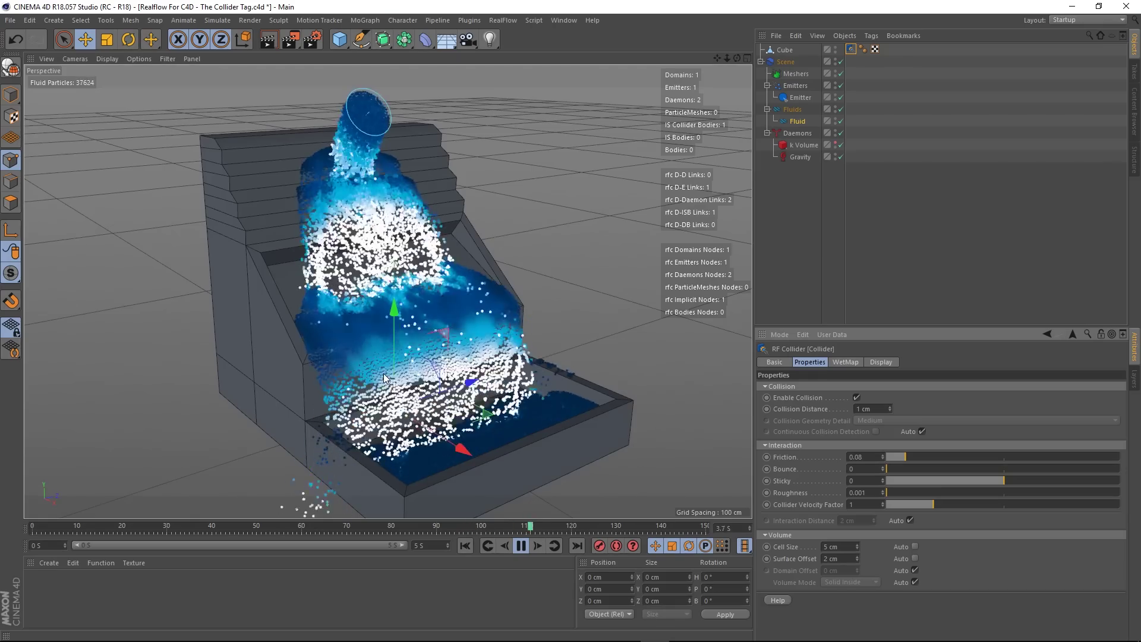
pyautogui.keyDown('alt'); pyautogui.moveTo(368, 304); pyautogui.dragTo(371, 262); pyautogui.keyUp('alt')
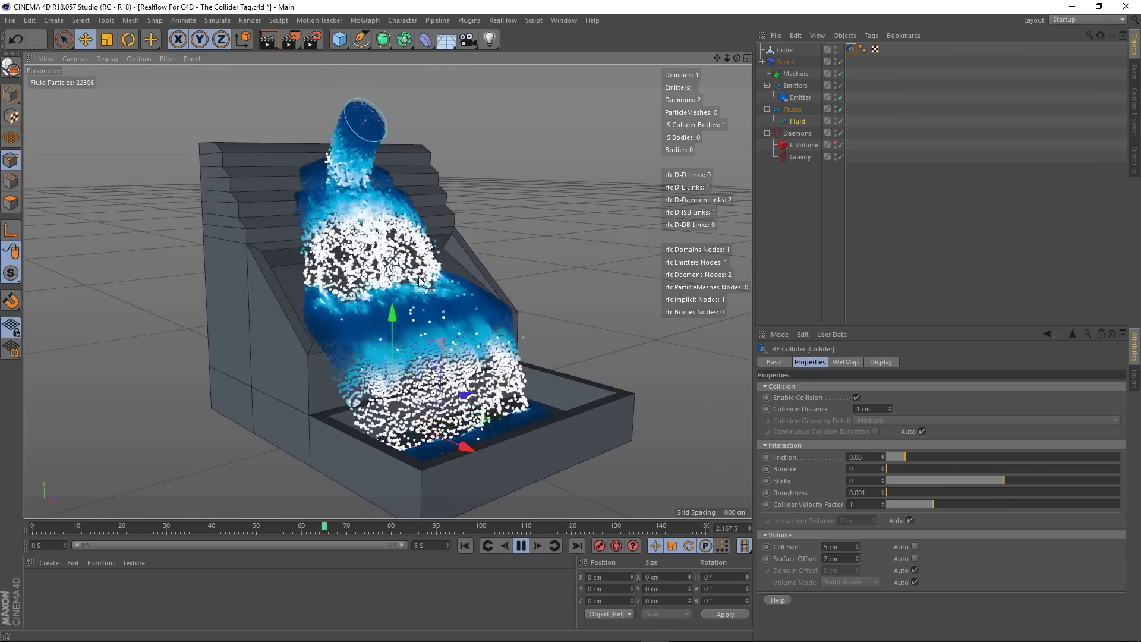
pyautogui.scroll(3, 371, 263)
pyautogui.keyDown('alt'); pyautogui.moveTo(371, 262); pyautogui.dragTo(333, 268, button='right'); pyautogui.keyUp('alt')
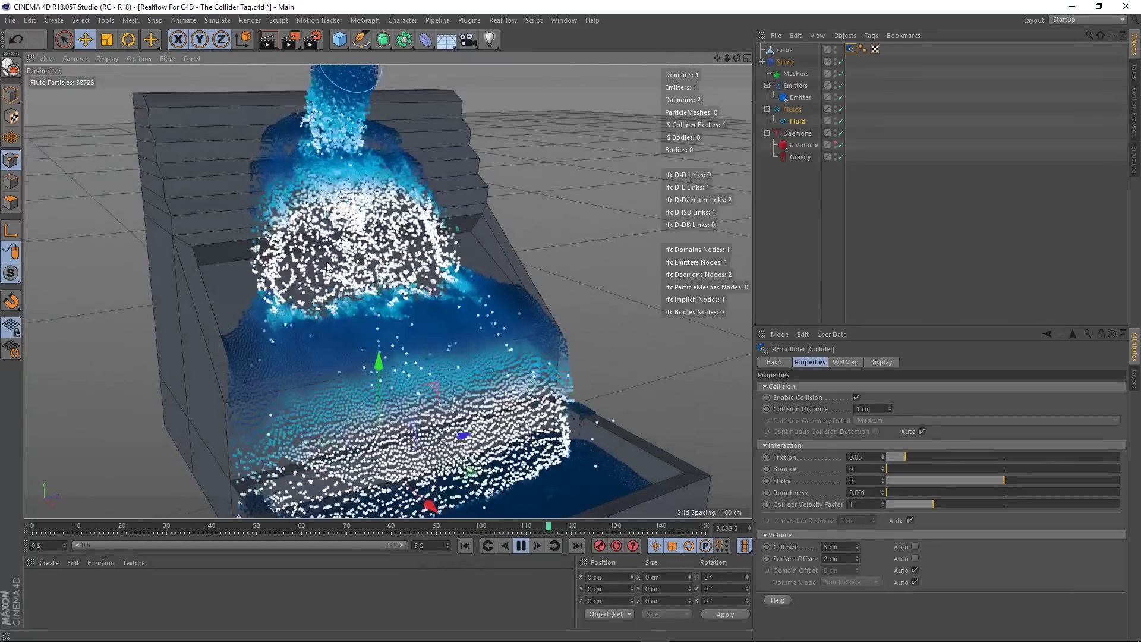
pyautogui.keyDown('alt'); pyautogui.moveTo(315, 278); pyautogui.dragTo(351, 267); pyautogui.keyUp('alt')
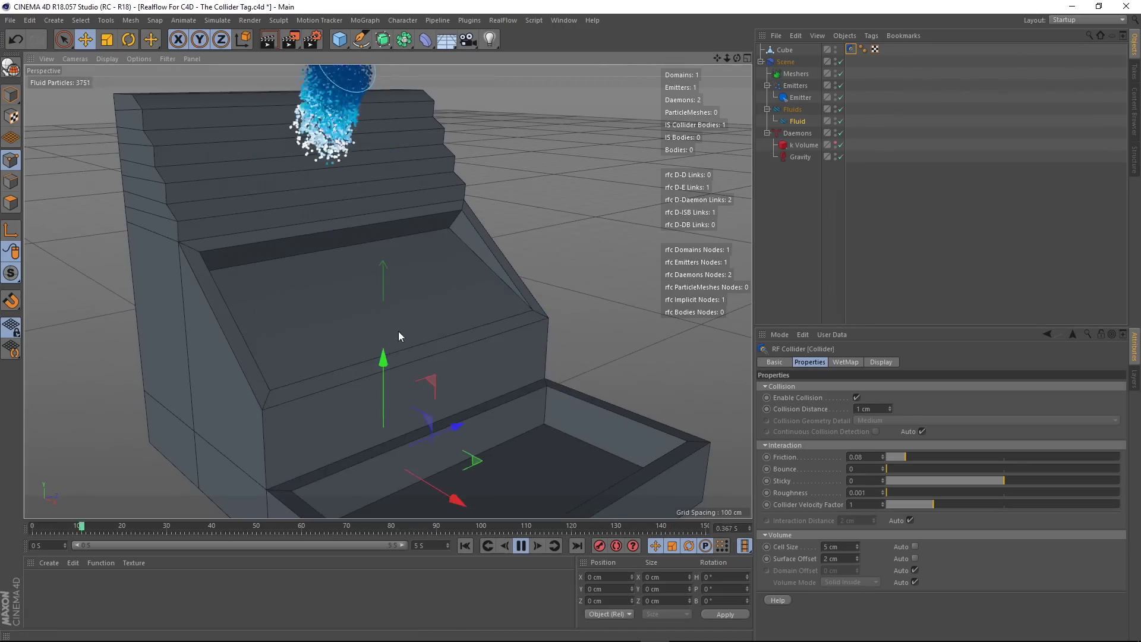
pyautogui.moveTo(398, 331)
pyautogui.keyDown('alt'); pyautogui.mouseDown()
pyautogui.moveTo(215, 309)
pyautogui.moveTo(251, 337)
pyautogui.moveTo(387, 315)
pyautogui.moveTo(416, 323)
pyautogui.mouseUp(); pyautogui.keyUp('alt')
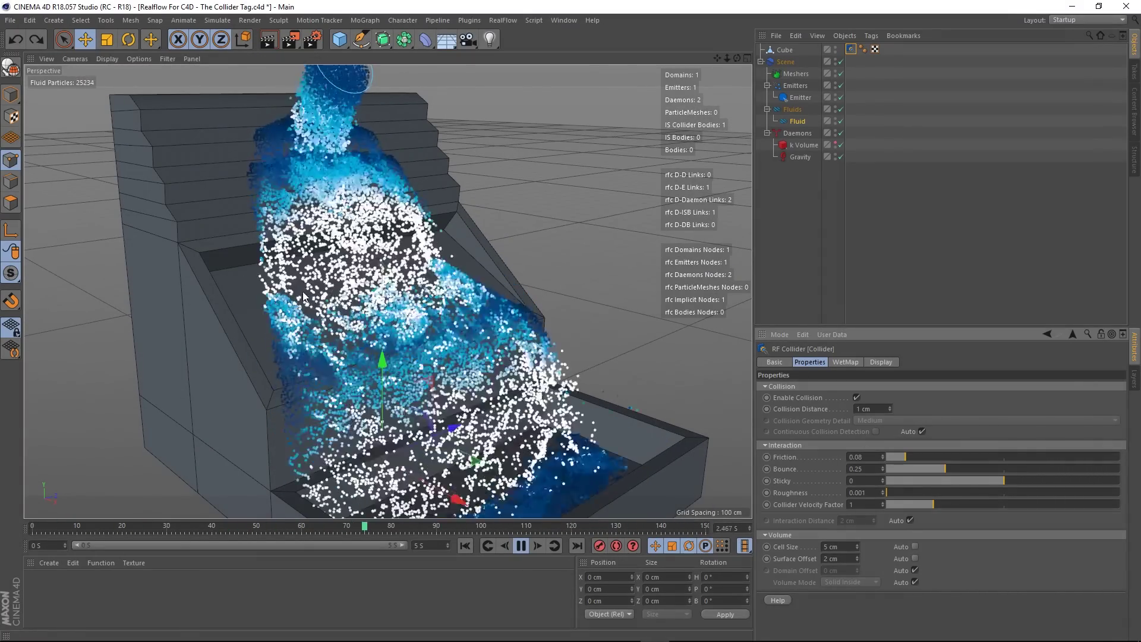
# - Undo the Bounce change for comparison, view the ramp from a lower angle, and reapply a Bounce of 0
pyautogui.hotkey('ctrl', 'z')
pyautogui.keyDown('alt'); pyautogui.moveTo(370, 319); pyautogui.dragTo(452, 300); pyautogui.keyUp('alt')
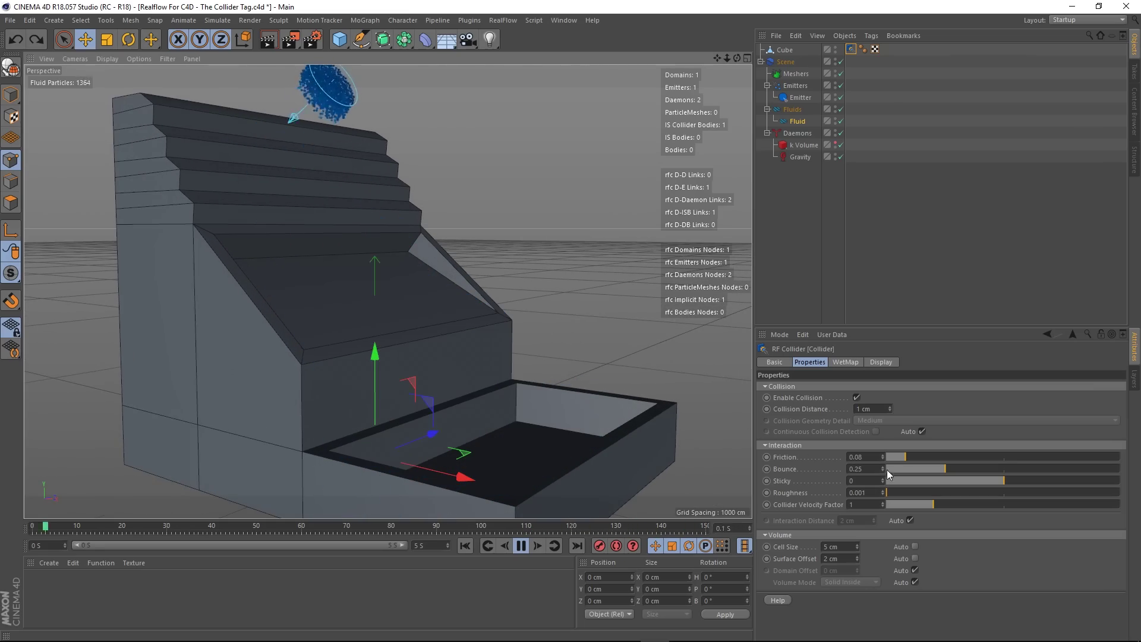
pyautogui.write('0')
pyautogui.press('Return')
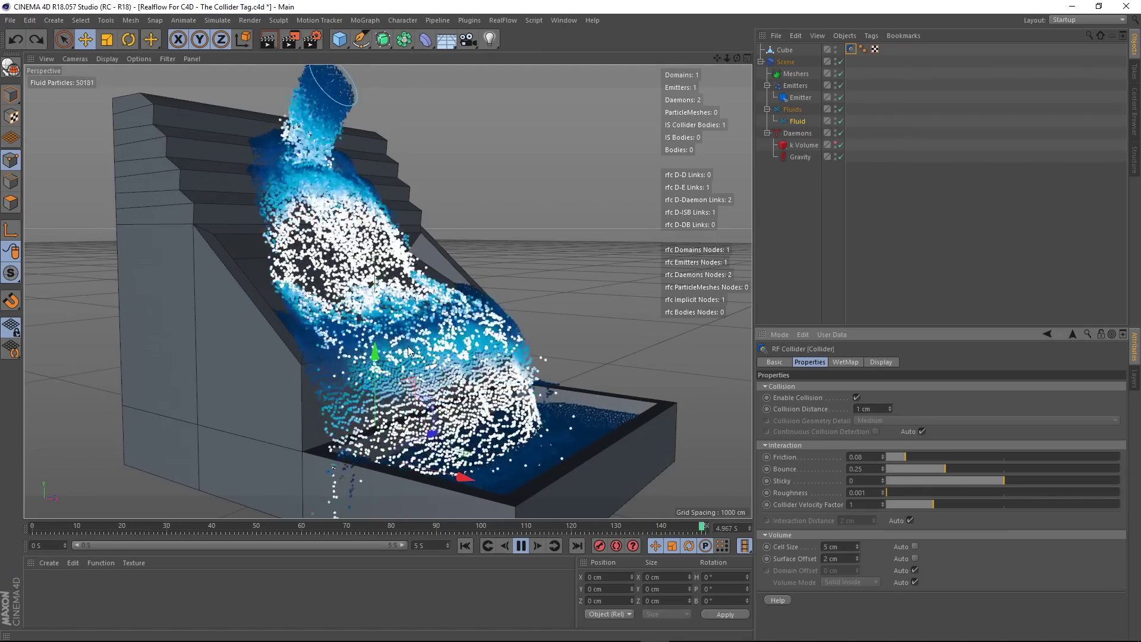
# - Undo the Bounce of 0 and inspect the flow down the ramp into the basin from the front
pyautogui.hotkey('ctrl', 'z')
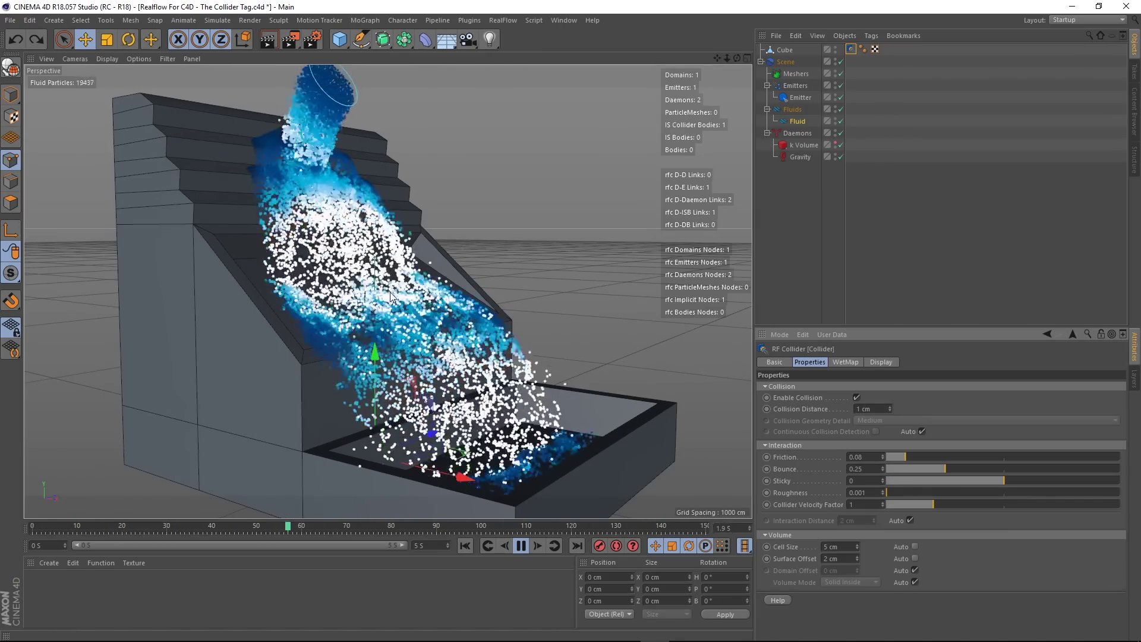
pyautogui.keyDown('alt'); pyautogui.moveTo(257, 249); pyautogui.dragTo(396, 337); pyautogui.keyUp('alt')
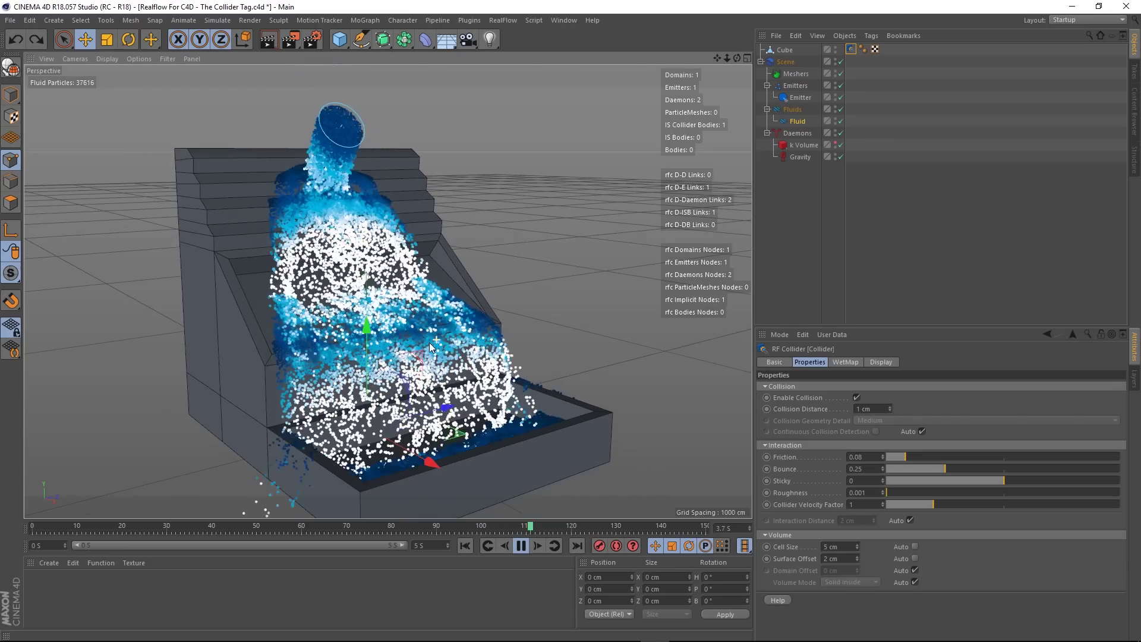
pyautogui.keyDown('alt'); pyautogui.moveTo(394, 340); pyautogui.dragTo(409, 288, button='middle'); pyautogui.keyUp('alt')
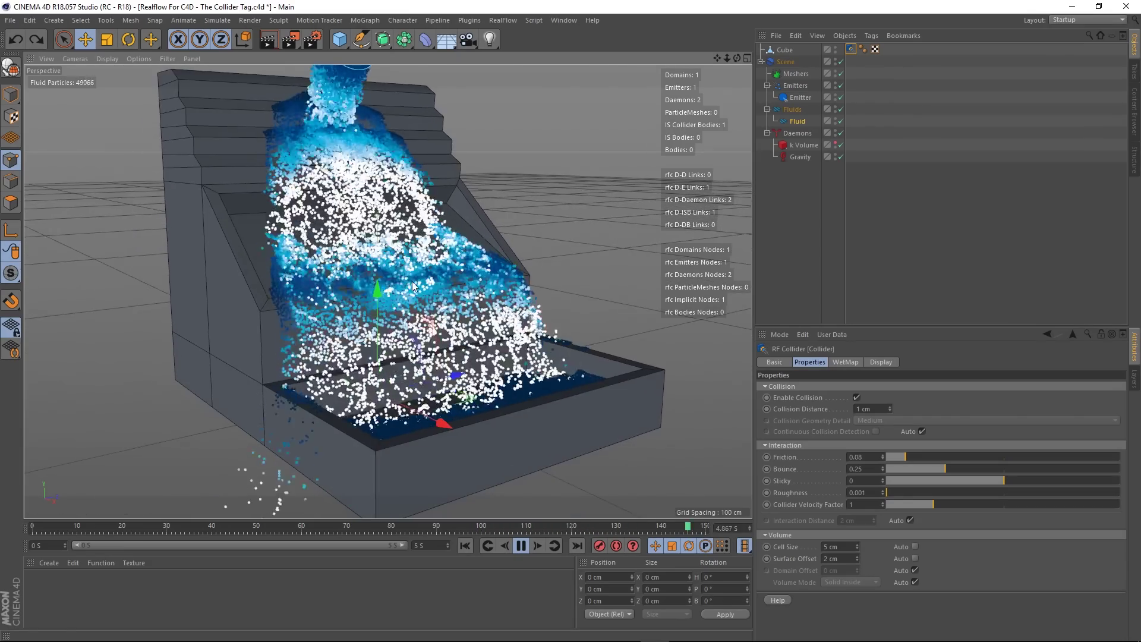
pyautogui.keyDown('alt'); pyautogui.moveTo(409, 288); pyautogui.dragTo(420, 295); pyautogui.keyUp('alt')
# - Set the Cube collider's Bounce to 0.5 and view the flow from the side of the ramp
pyautogui.doubleClick(860, 468)
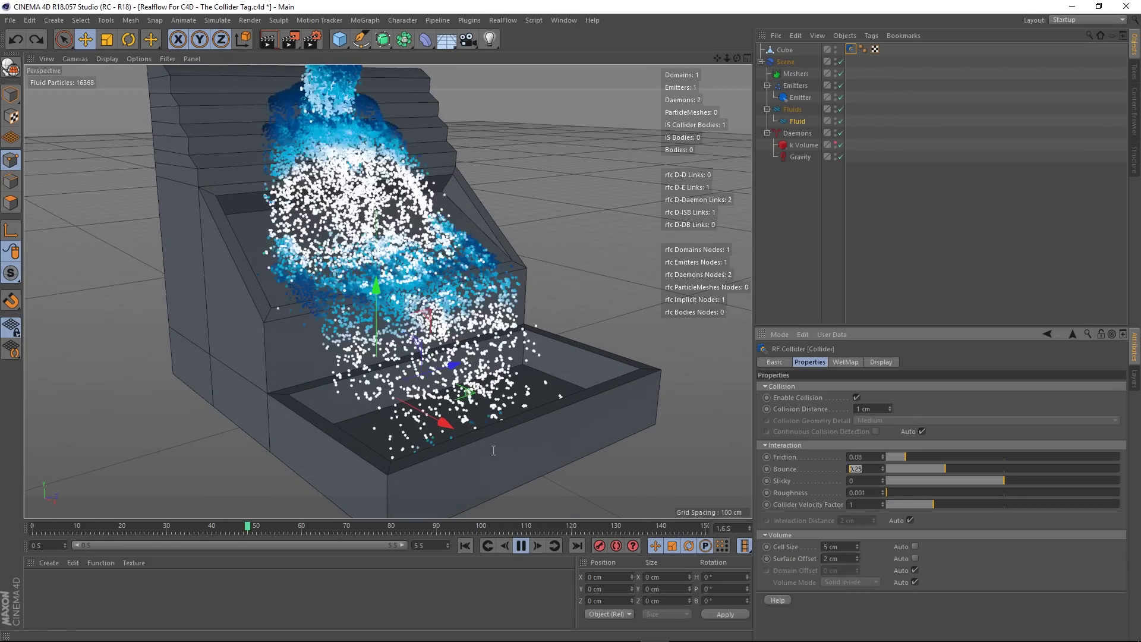
pyautogui.write('0.5')
pyautogui.press('Return')
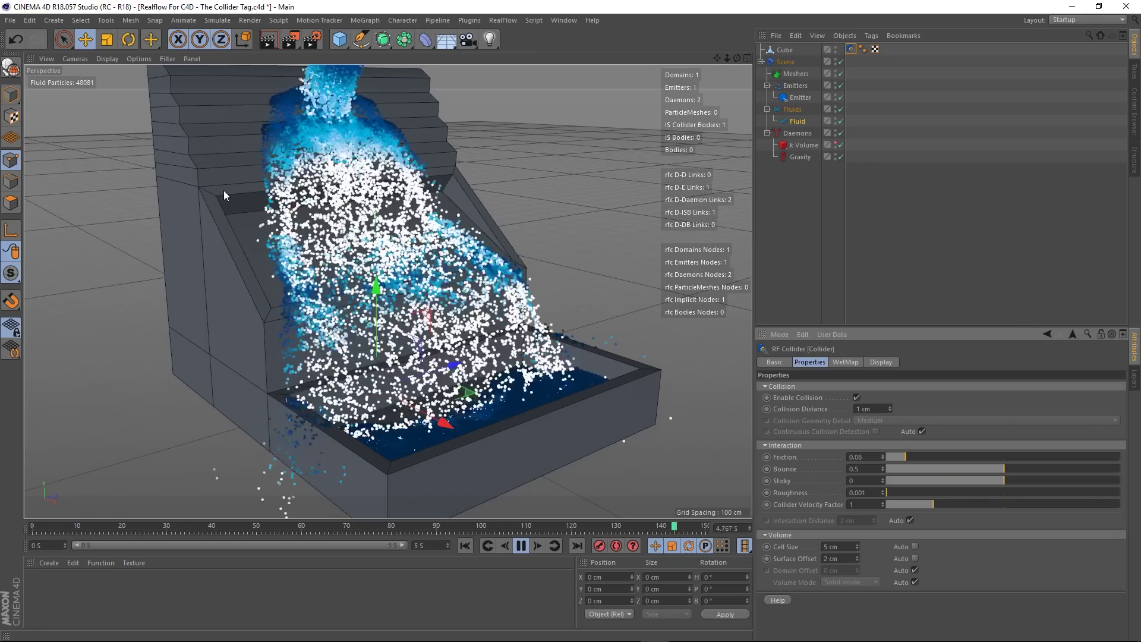
pyautogui.keyDown('alt'); pyautogui.moveTo(223, 191); pyautogui.dragTo(302, 168); pyautogui.keyUp('alt')
pyautogui.keyDown('alt'); pyautogui.moveTo(302, 167); pyautogui.dragTo(362, 238, button='middle'); pyautogui.keyUp('alt')
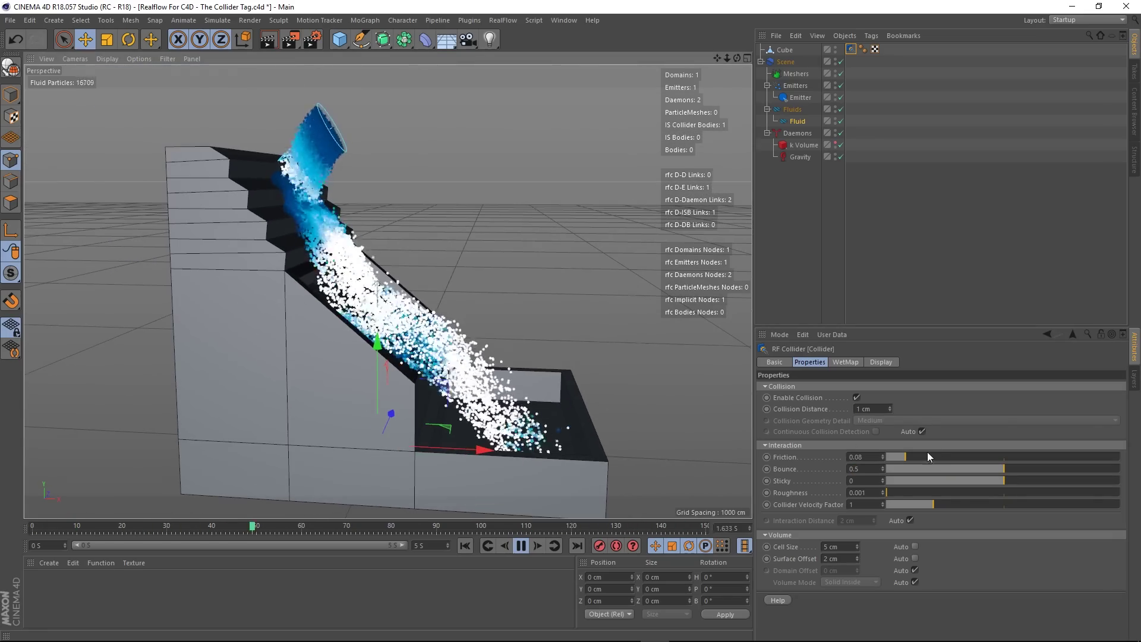
# - Set the Cube collider's Bounce to 1, inspect the splashing fluid from a low side angle, and undo the Bounce change
pyautogui.moveTo(869, 470); pyautogui.dragTo(572, 433)
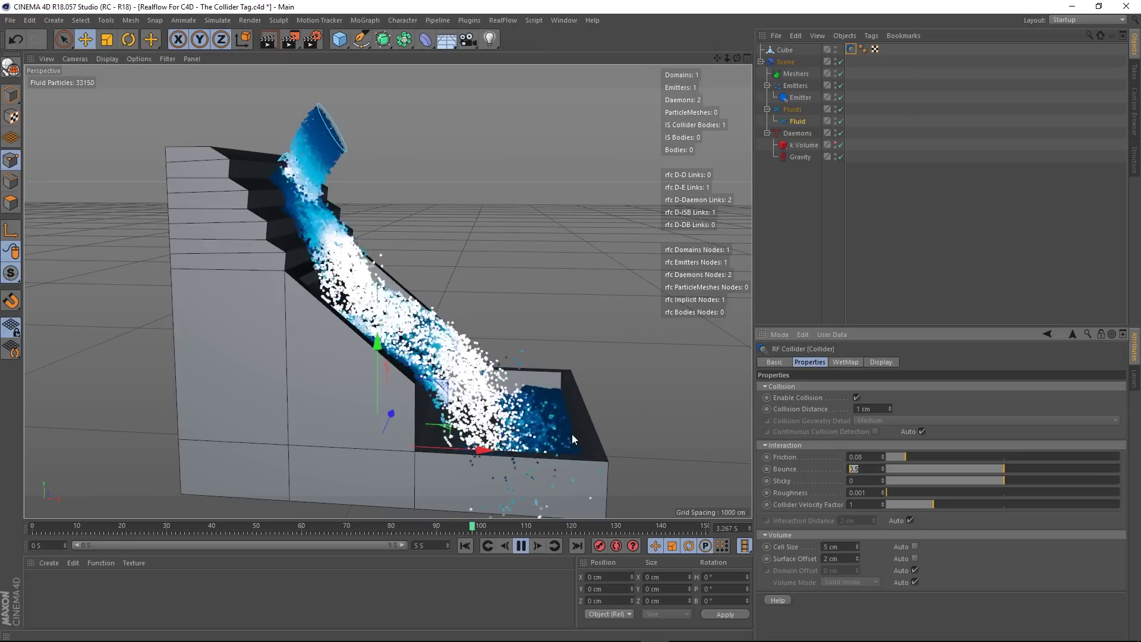
pyautogui.write('1')
pyautogui.press('Return')
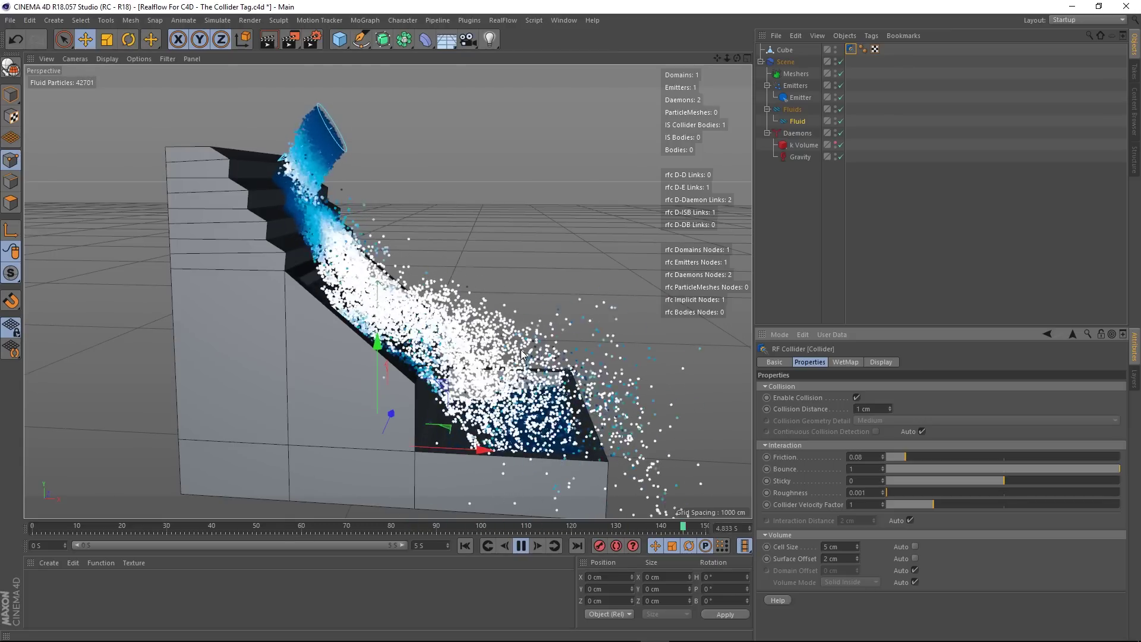
pyautogui.keyDown('alt'); pyautogui.moveTo(377, 350); pyautogui.dragTo(380, 274, button='middle'); pyautogui.keyUp('alt')
pyautogui.keyDown('alt'); pyautogui.moveTo(381, 279); pyautogui.dragTo(499, 334); pyautogui.keyUp('alt')
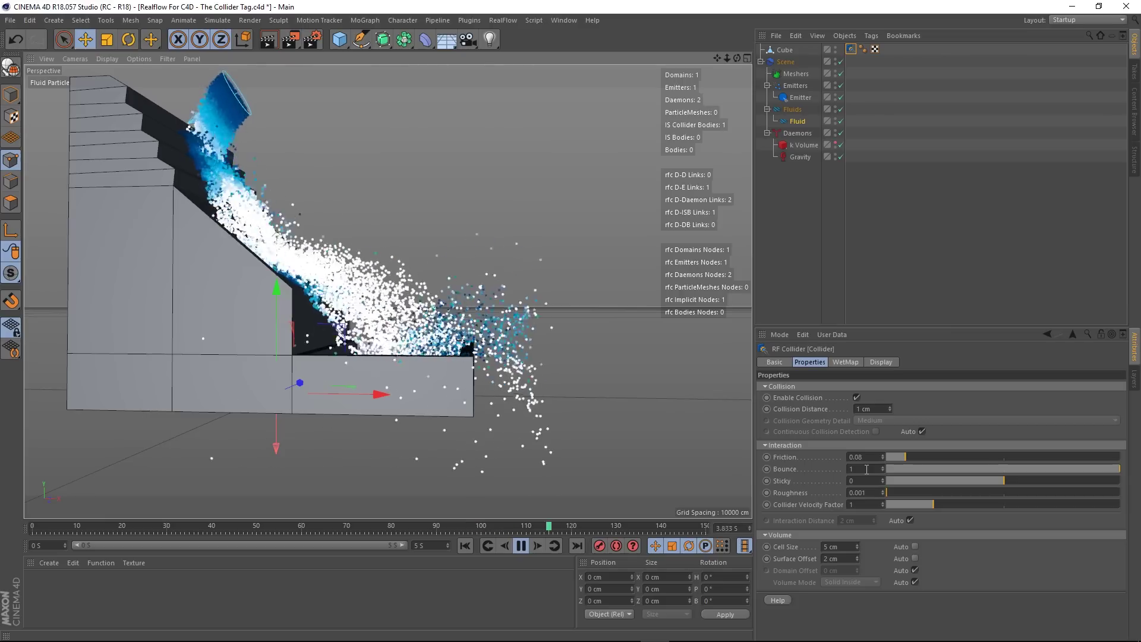
pyautogui.hotkey('ctrl', 'z')
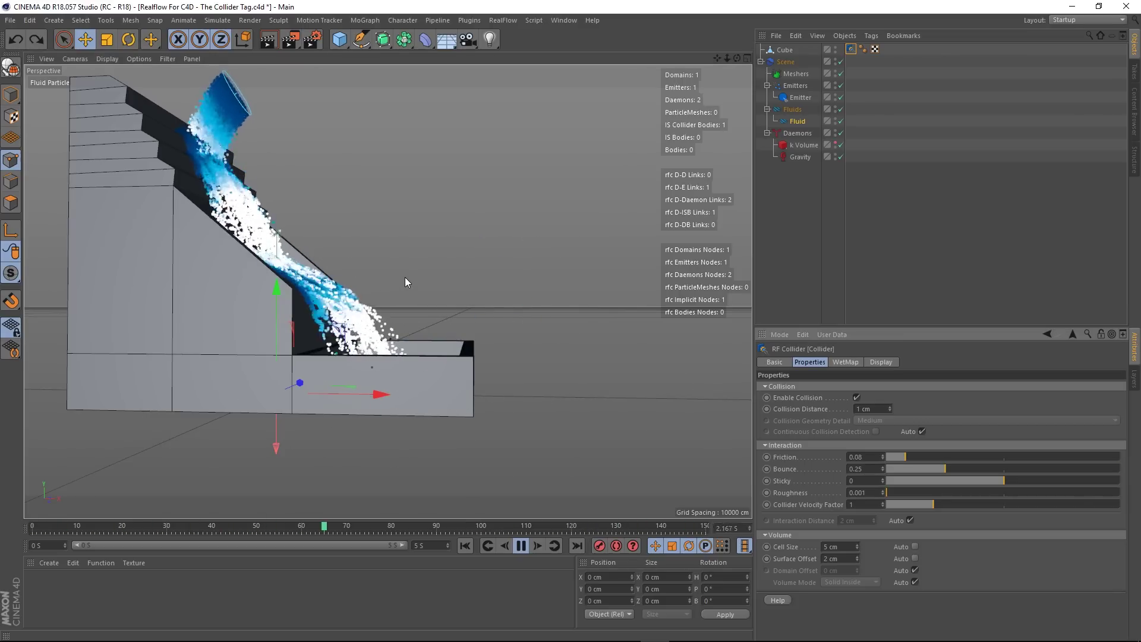
# - Set the Cube collider's Bounce to 0.15 and inspect the flow over the ramp and into the basin from several angles
pyautogui.keyDown('alt'); pyautogui.moveTo(404, 277); pyautogui.dragTo(440, 352); pyautogui.keyUp('alt')
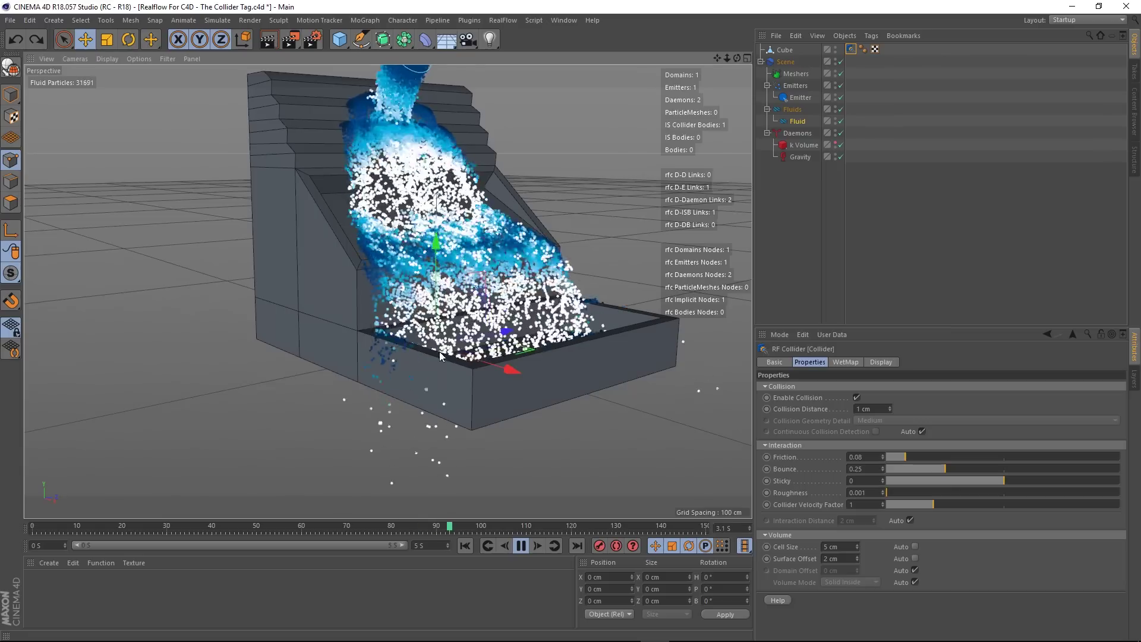
pyautogui.click(870, 470)
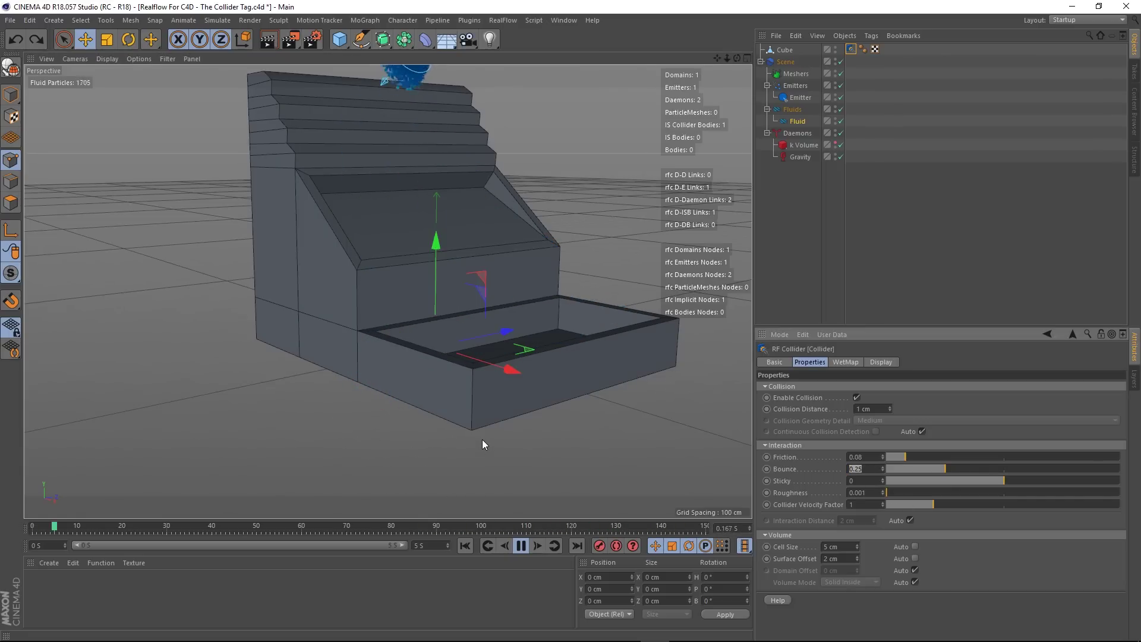
pyautogui.write('.15')
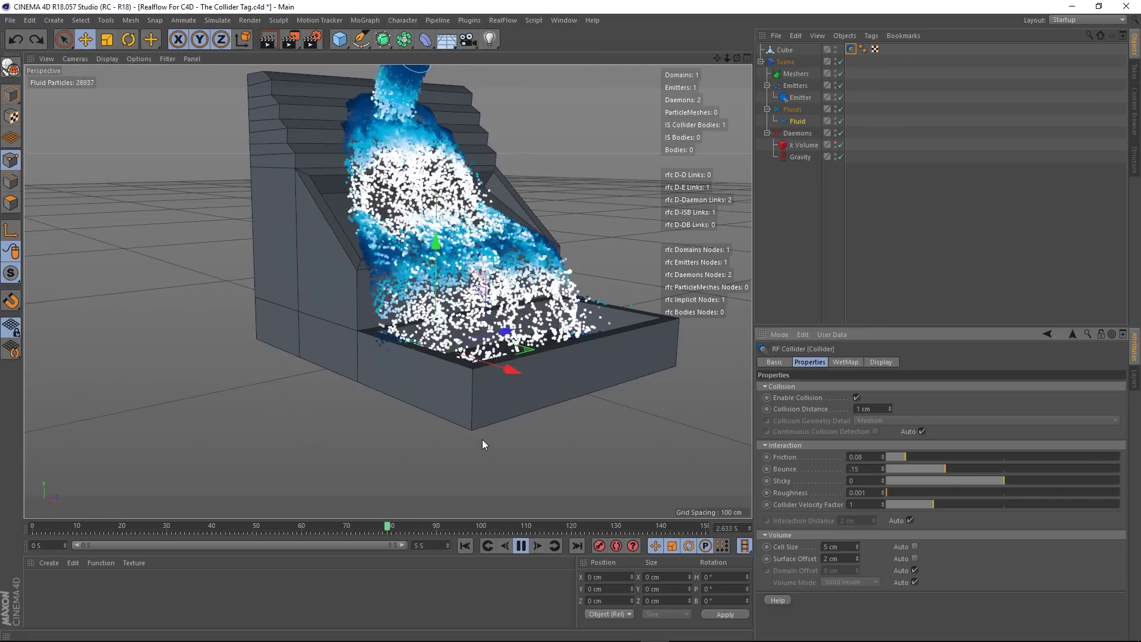
pyautogui.press('Return')
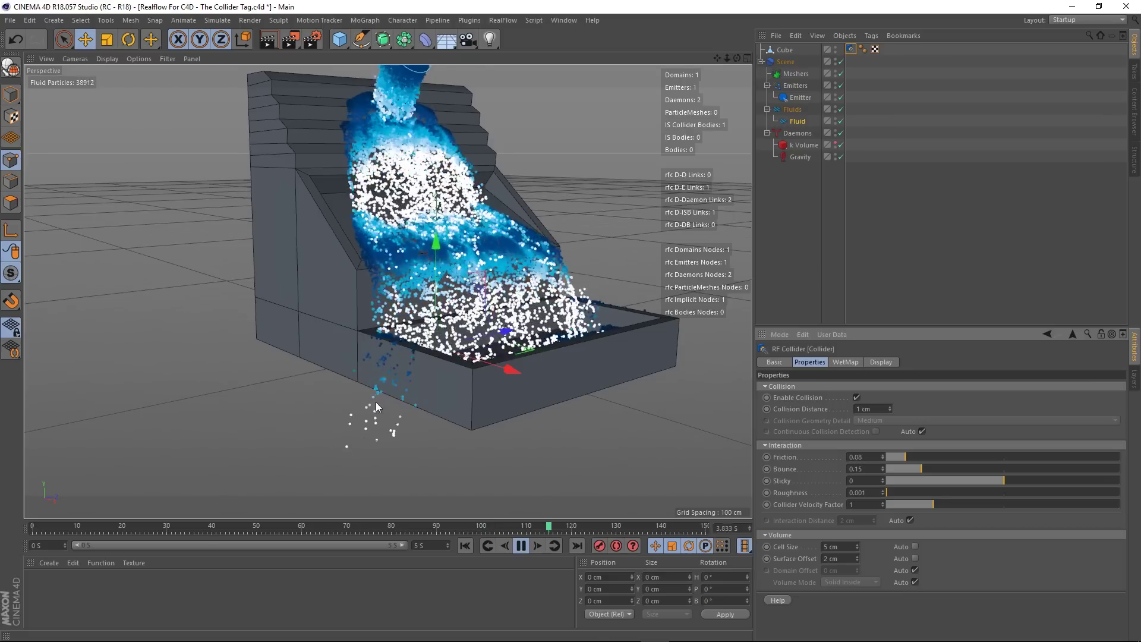
pyautogui.keyDown('alt'); pyautogui.moveTo(422, 254); pyautogui.dragTo(436, 210); pyautogui.keyUp('alt')
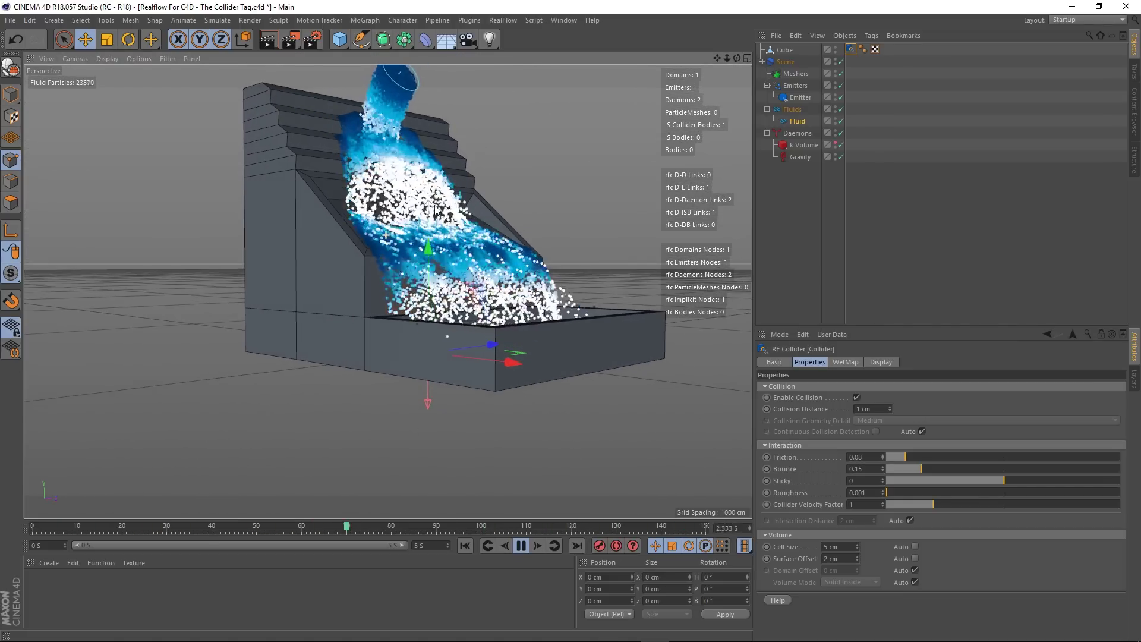
pyautogui.keyDown('alt'); pyautogui.moveTo(443, 157); pyautogui.dragTo(410, 211); pyautogui.keyUp('alt')
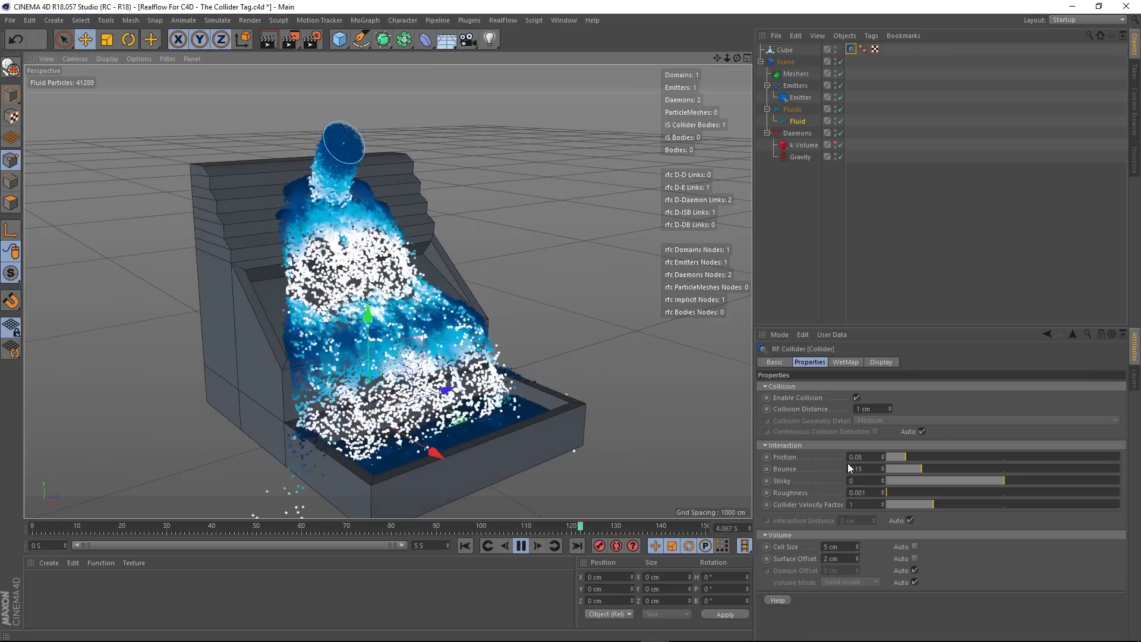
# - Set the Cube collider's Bounce to 0 and view the flow from a lower angle
pyautogui.doubleClick(874, 470)
pyautogui.write('0')
pyautogui.press('Return')
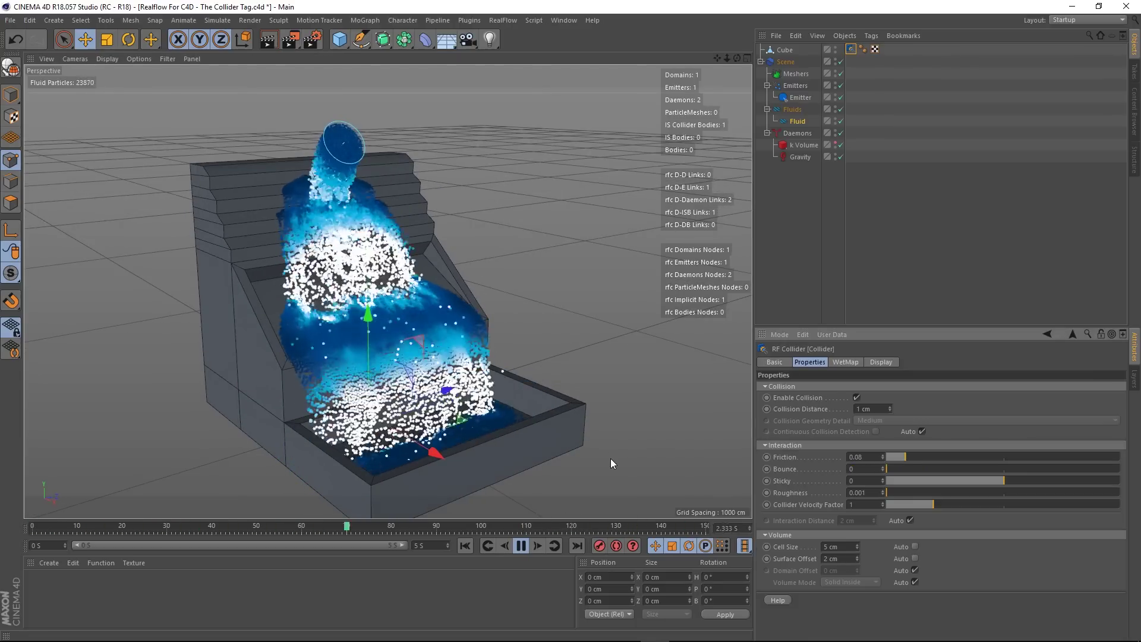
pyautogui.keyDown('alt'); pyautogui.moveTo(470, 364); pyautogui.dragTo(433, 266); pyautogui.keyUp('alt')
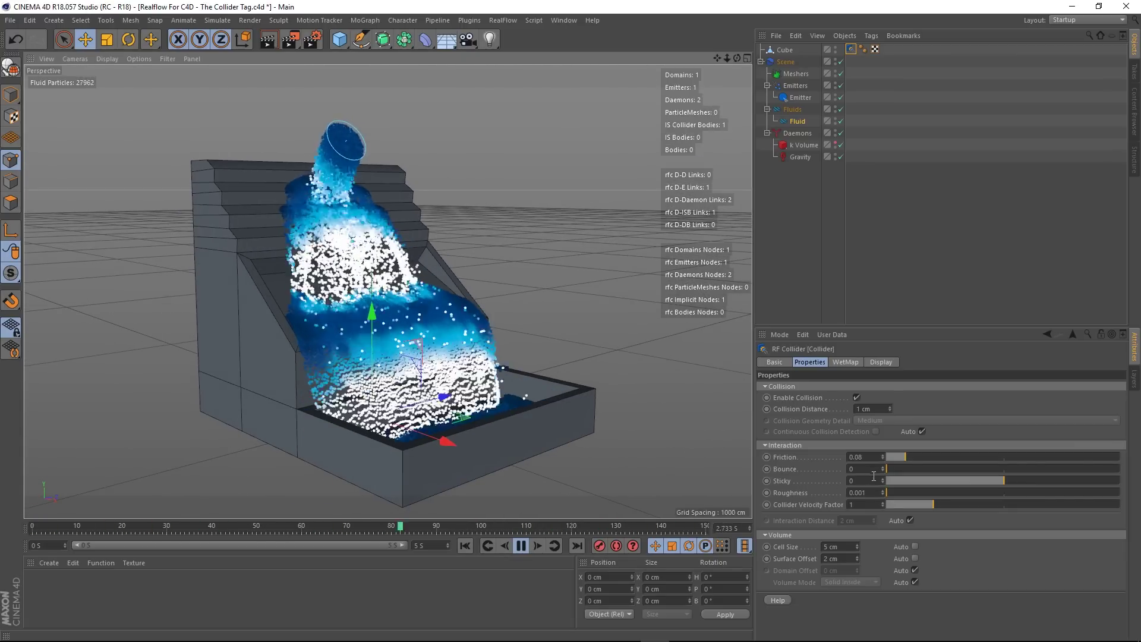
# - Set the Cube collider's Bounce to 0.1 and examine the flow from the side and close up on the steps
pyautogui.moveTo(864, 470); pyautogui.dragTo(548, 469)
pyautogui.write('.1')
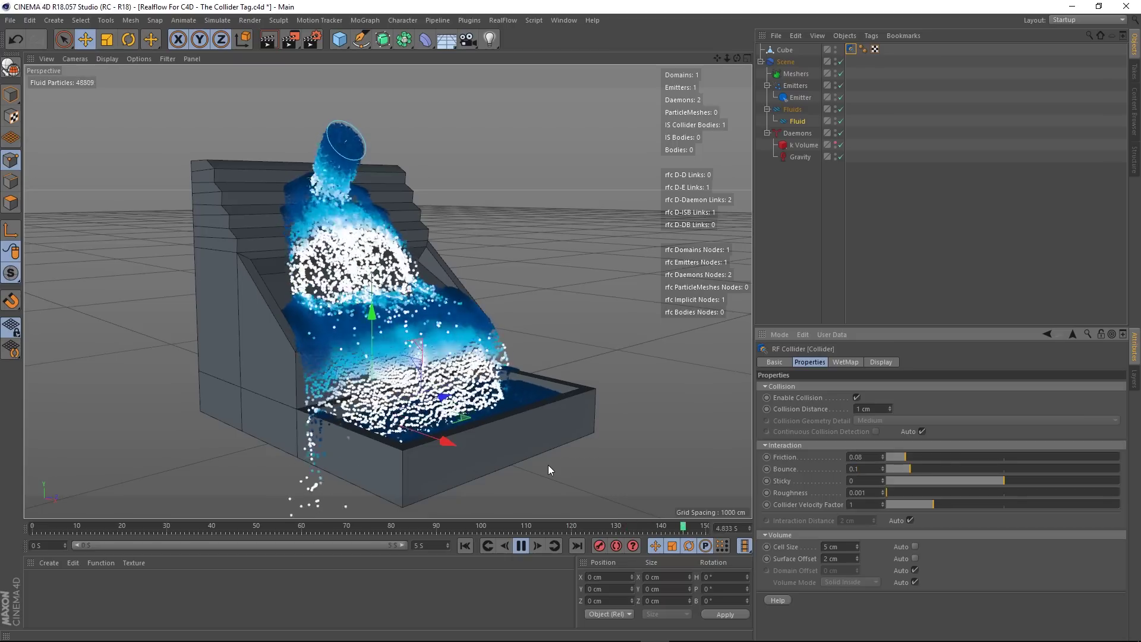
pyautogui.press('Return')
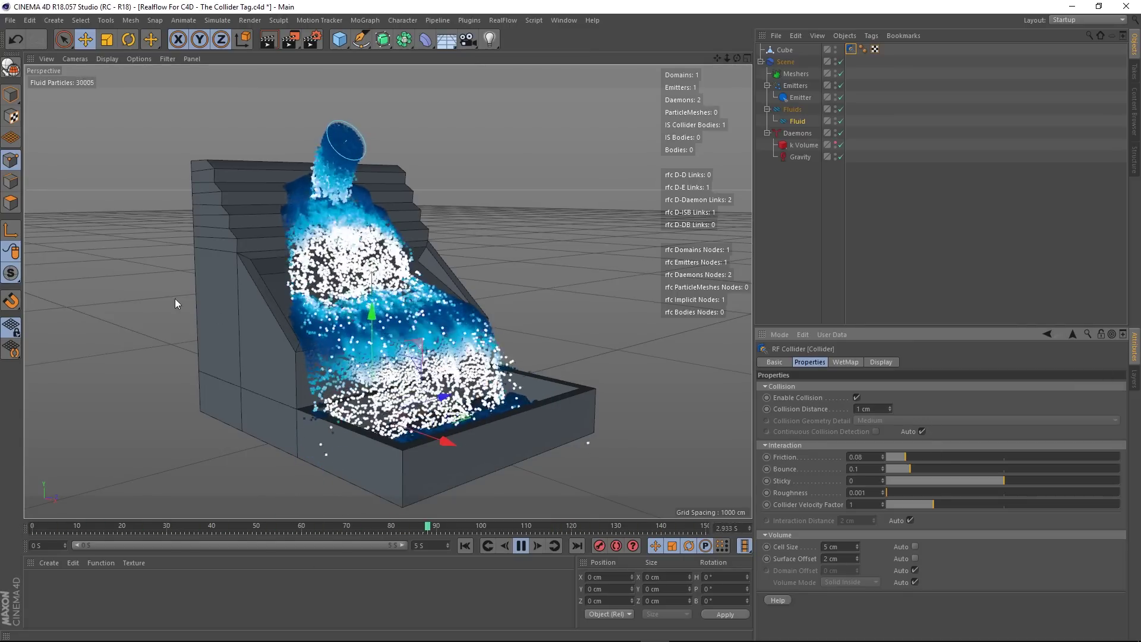
pyautogui.keyDown('alt'); pyautogui.moveTo(432, 327); pyautogui.dragTo(503, 322); pyautogui.keyUp('alt')
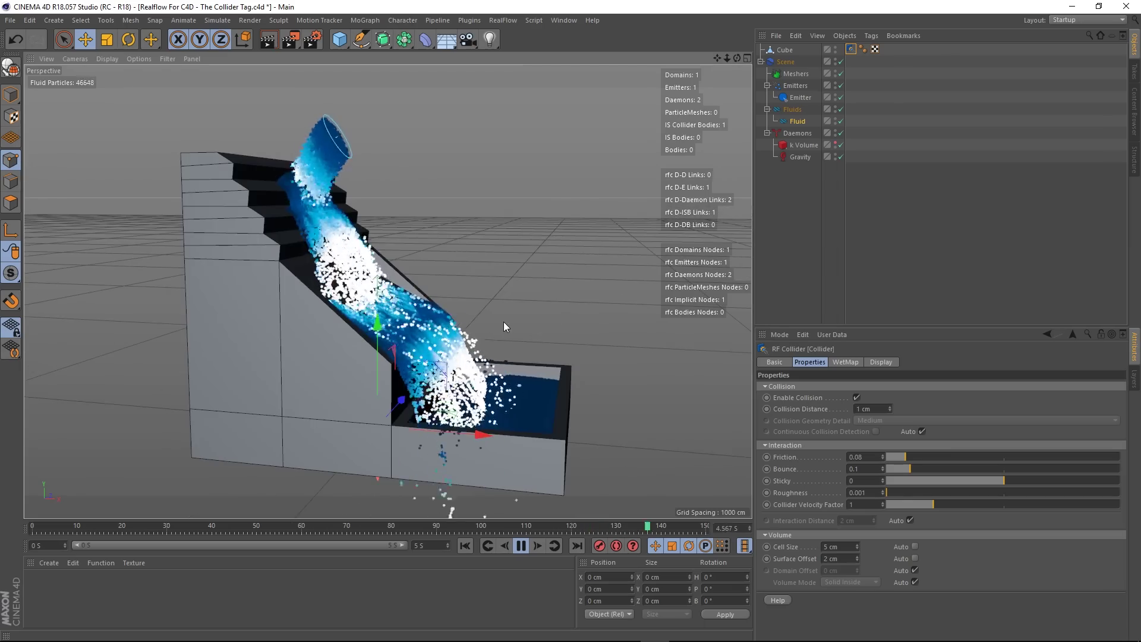
pyautogui.scroll(6, 235, 163)
pyautogui.keyDown('alt'); pyautogui.moveTo(323, 259); pyautogui.dragTo(307, 287); pyautogui.keyUp('alt')
pyautogui.scroll(-3, 308, 260)
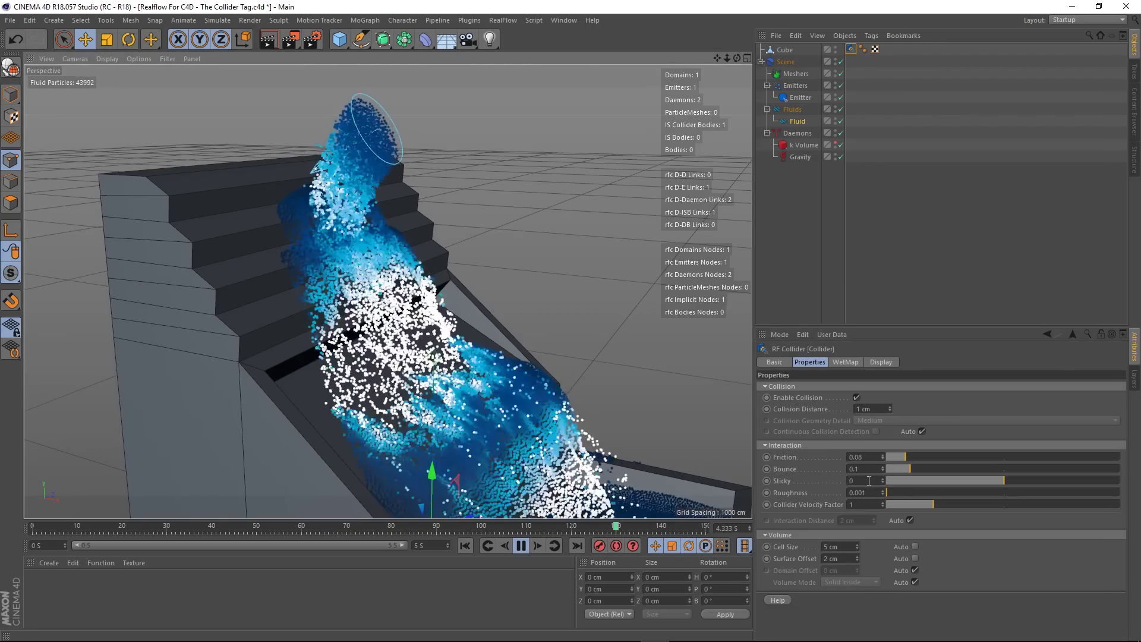
# - Set the Cube collider's Sticky value to 1 while the simulation plays
pyautogui.moveTo(866, 480); pyautogui.dragTo(653, 496)
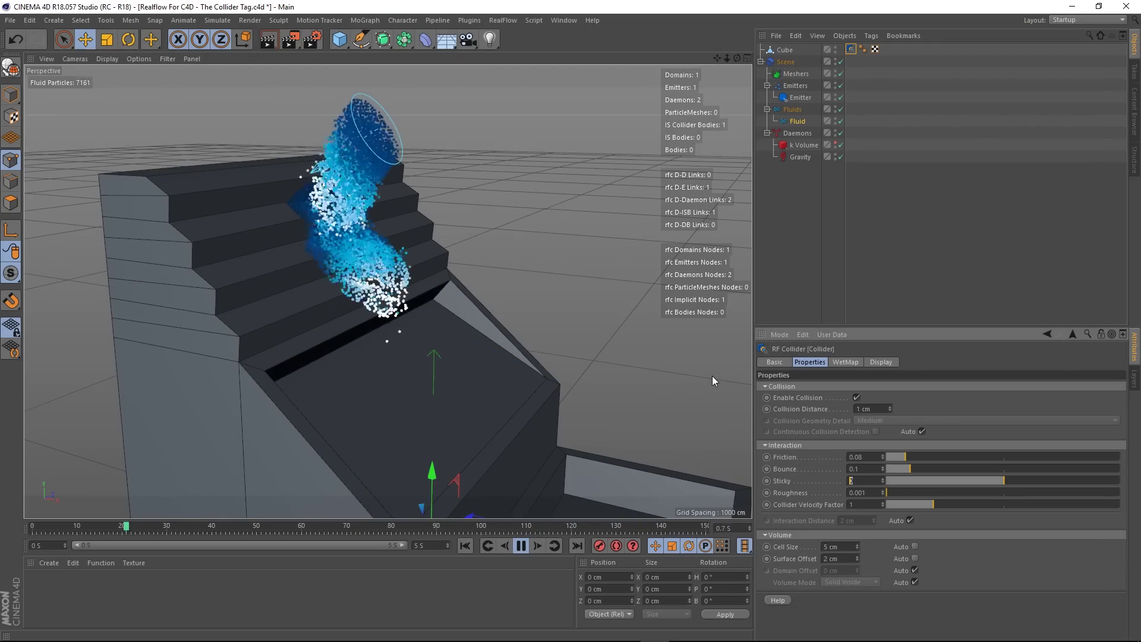
pyautogui.write('1')
pyautogui.press('Return')
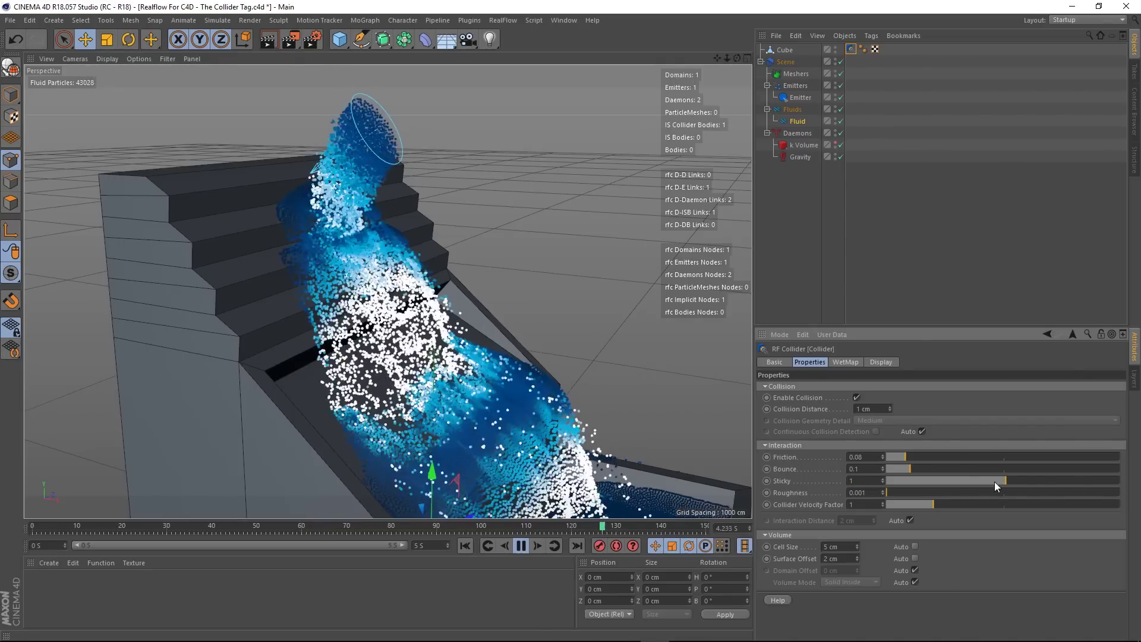
# - Raise Sticky to about 30.4, inspect the fluid clinging to the ramp and basin, and undo the Sticky changes
pyautogui.moveTo(994, 481); pyautogui.dragTo(1016, 479)
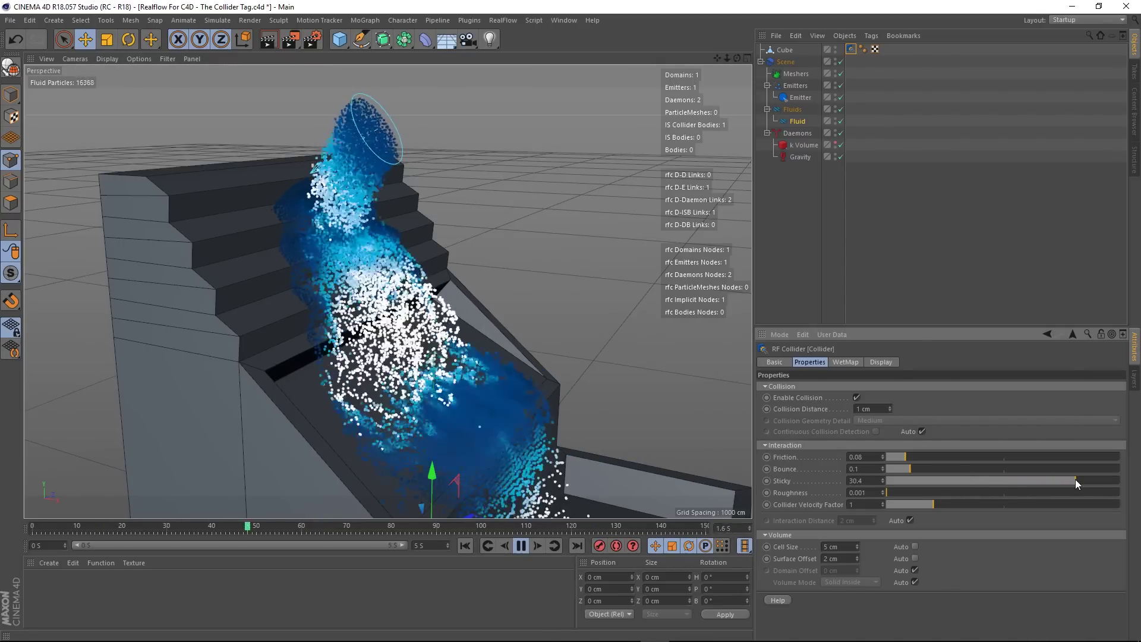
pyautogui.keyDown('alt'); pyautogui.moveTo(287, 341); pyautogui.dragTo(207, 322); pyautogui.keyUp('alt')
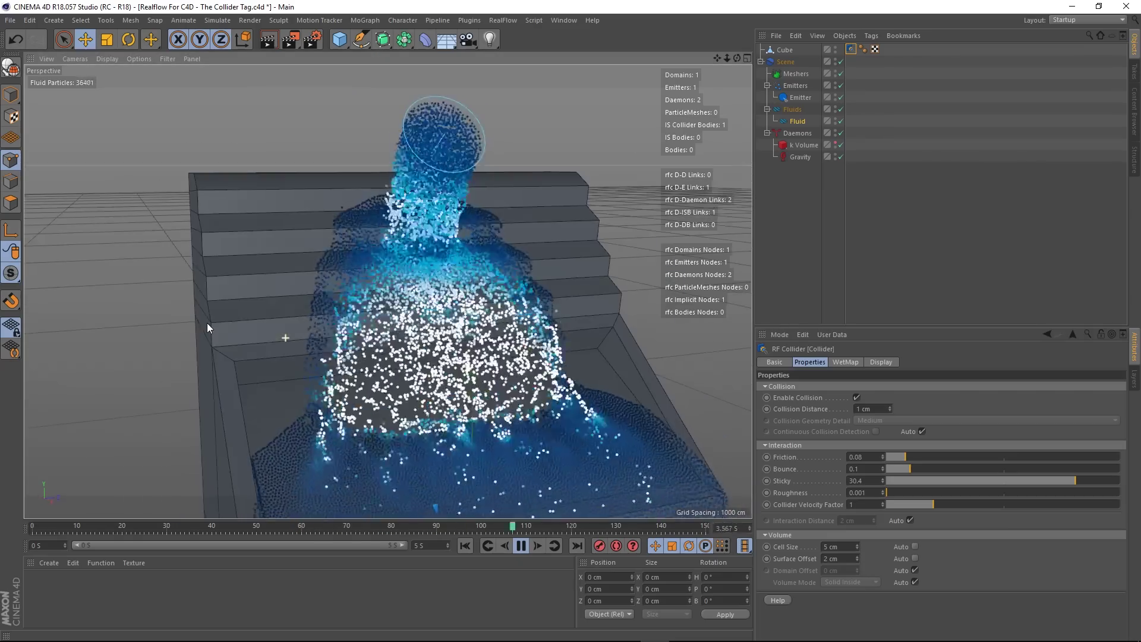
pyautogui.keyDown('alt'); pyautogui.moveTo(256, 372); pyautogui.dragTo(197, 230, button='middle'); pyautogui.keyUp('alt')
pyautogui.scroll(-3, 244, 261)
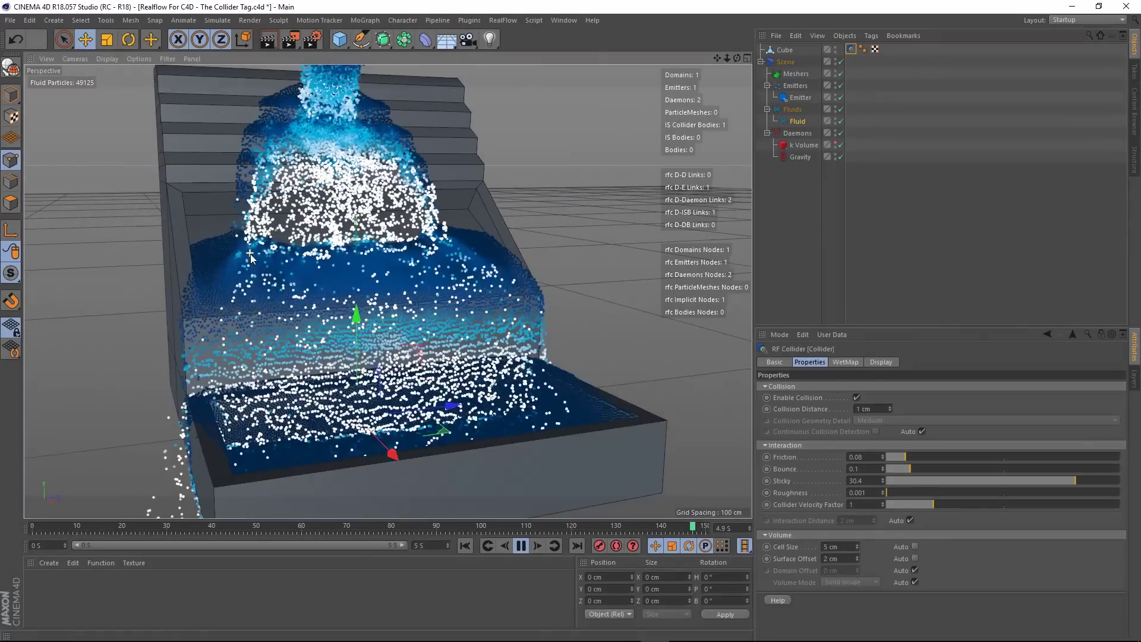
pyautogui.keyDown('alt'); pyautogui.moveTo(243, 260); pyautogui.dragTo(260, 287); pyautogui.keyUp('alt')
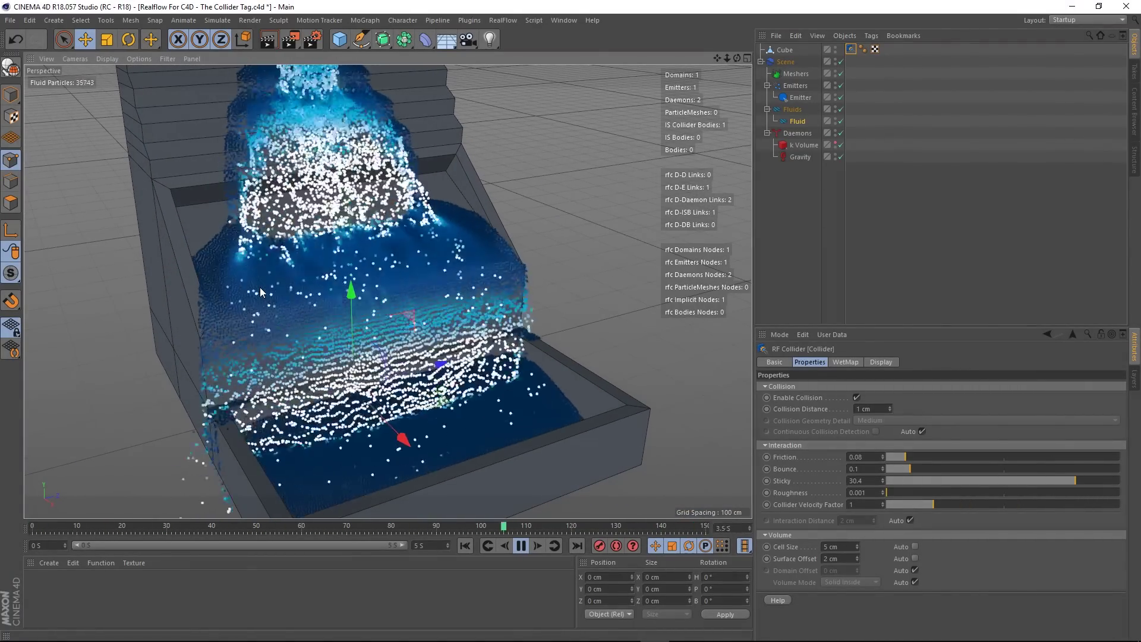
pyautogui.hotkey('ctrl', 'z')
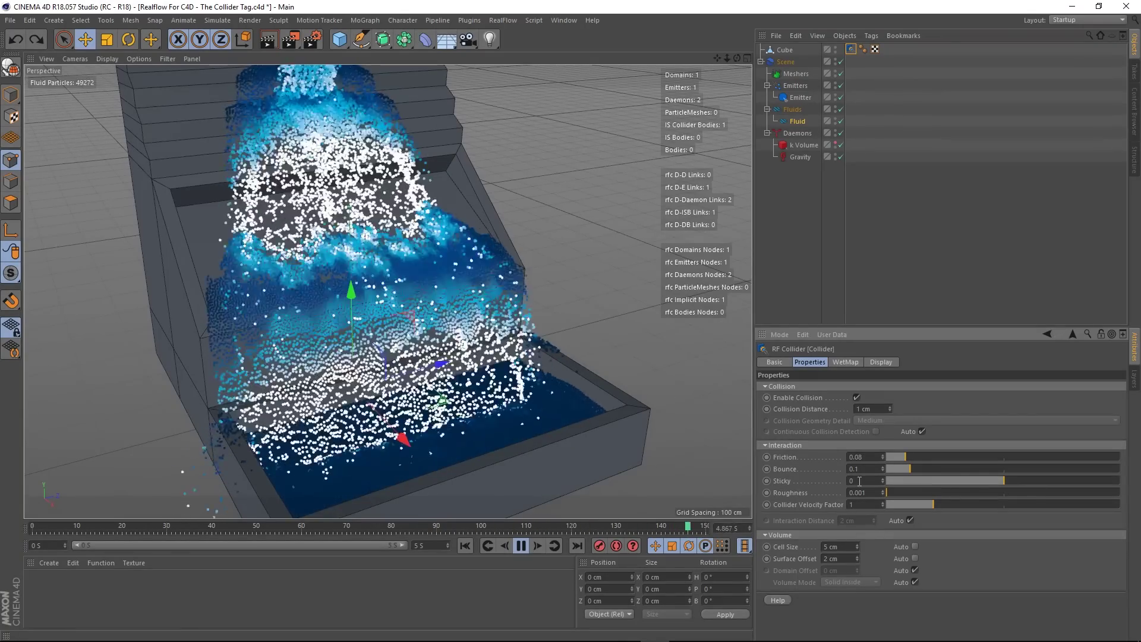
# - Set the collider's Sticky to 50 and raise it to 100, viewing how the fluid clings to the ramp
pyautogui.moveTo(859, 480); pyautogui.dragTo(648, 475)
pyautogui.write('50')
pyautogui.press('Return')
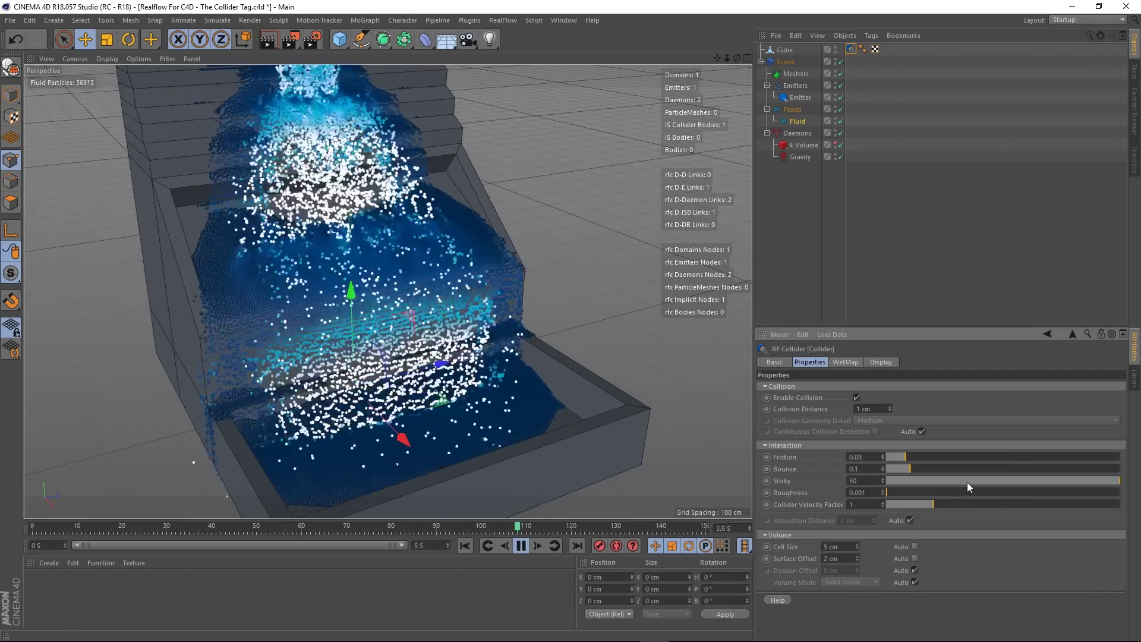
pyautogui.click(877, 481)
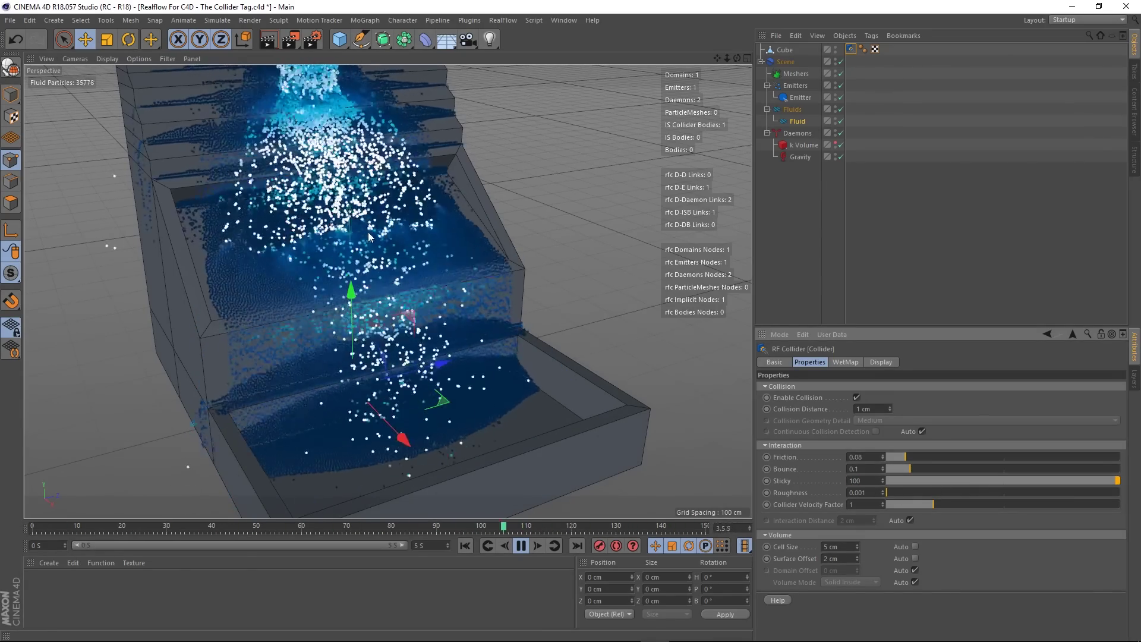
pyautogui.keyDown('alt'); pyautogui.moveTo(369, 237); pyautogui.dragTo(390, 162); pyautogui.keyUp('alt')
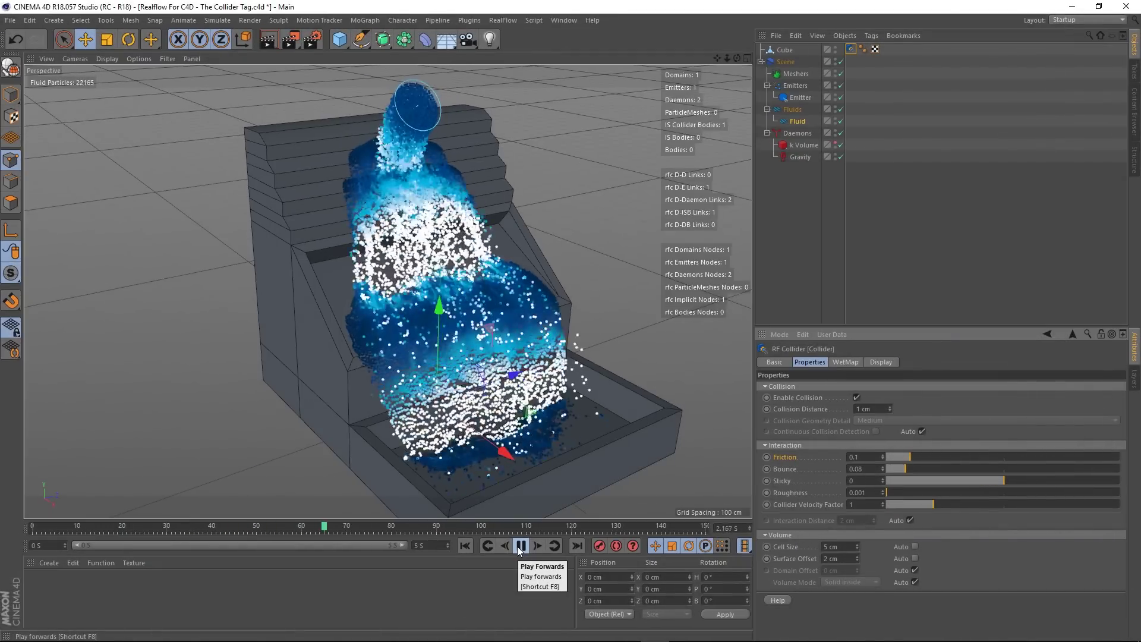
# - Stop the simulation playback, frame the whole ramp and basin, and save the scene
pyautogui.click(518, 547)
pyautogui.keyDown('alt'); pyautogui.moveTo(404, 308); pyautogui.dragTo(386, 287, button='middle'); pyautogui.keyUp('alt')
pyautogui.moveTo(433, 368)
pyautogui.keyDown('alt'); pyautogui.mouseDown()
pyautogui.moveTo(421, 390)
pyautogui.moveTo(431, 386)
pyautogui.mouseUp(); pyautogui.keyUp('alt')
pyautogui.click(464, 549)
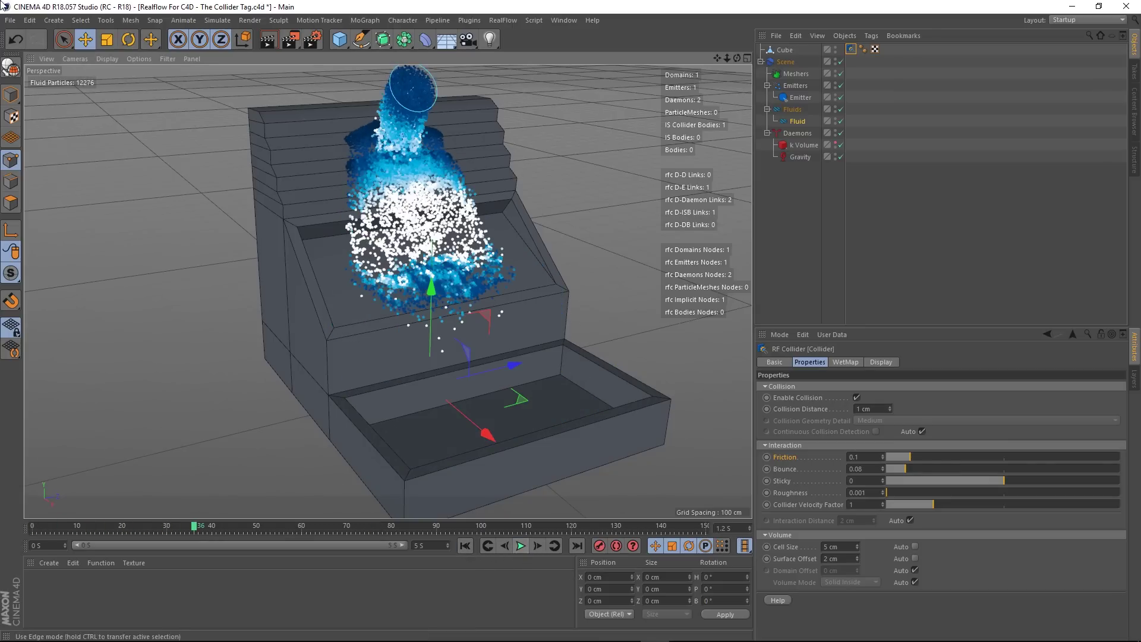
pyautogui.click(9, 21)
pyautogui.click(24, 119)
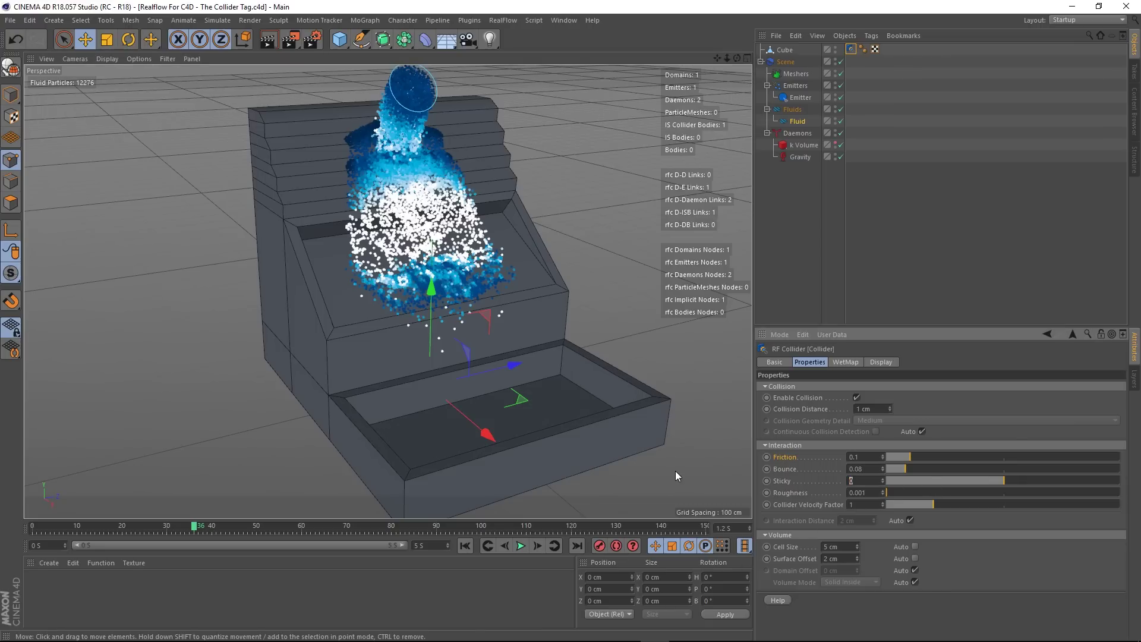
# - Test the simulation with the collider's Sticky at 80, and replay it from the start with Sticky at -80
pyautogui.write('8')
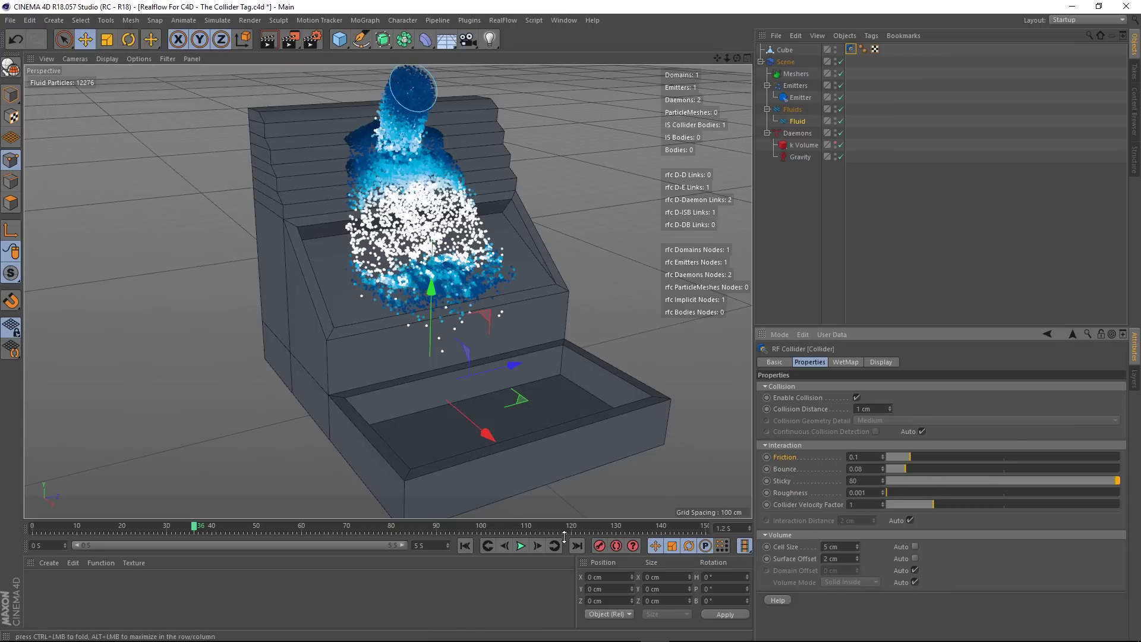
pyautogui.click(528, 545)
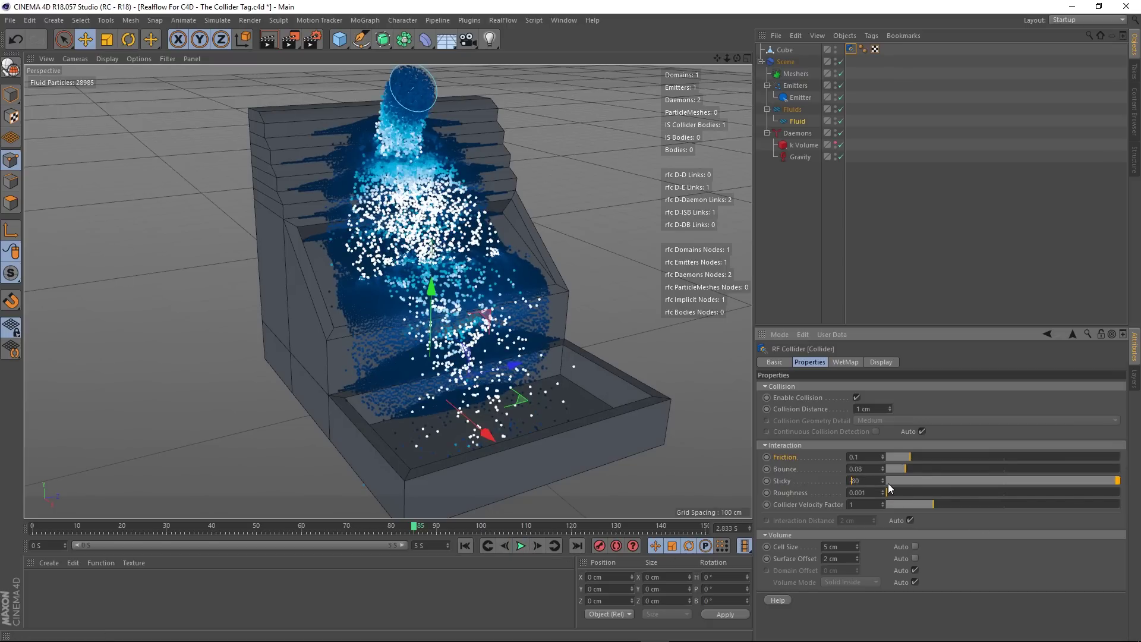
pyautogui.press('Return')
pyautogui.click(466, 546)
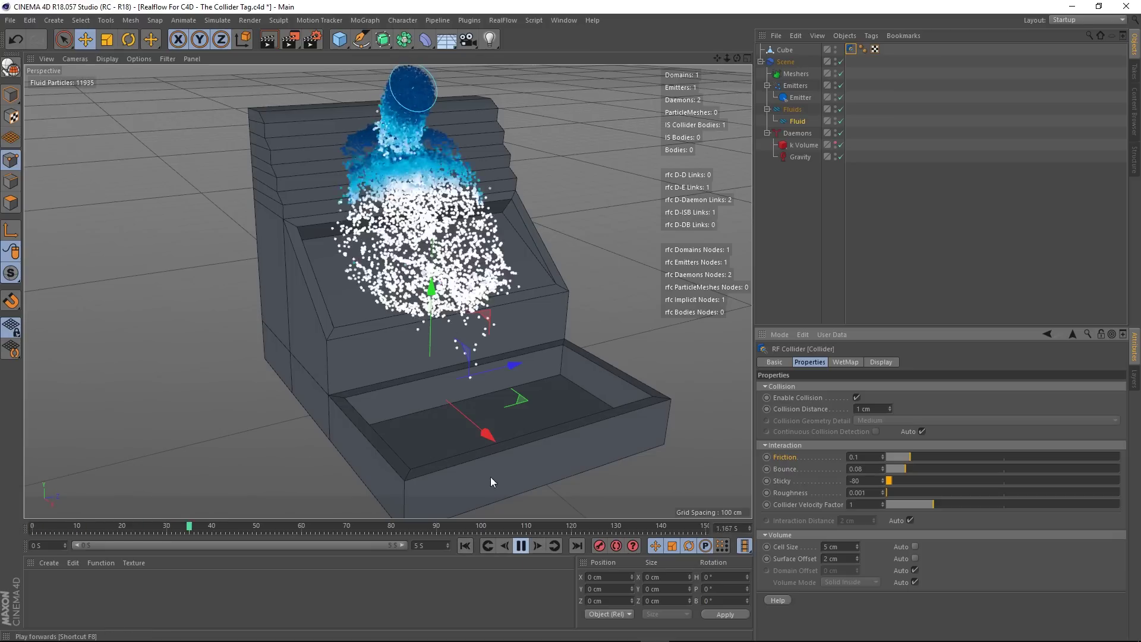
pyautogui.keyDown('alt'); pyautogui.moveTo(493, 333); pyautogui.dragTo(415, 277); pyautogui.keyUp('alt')
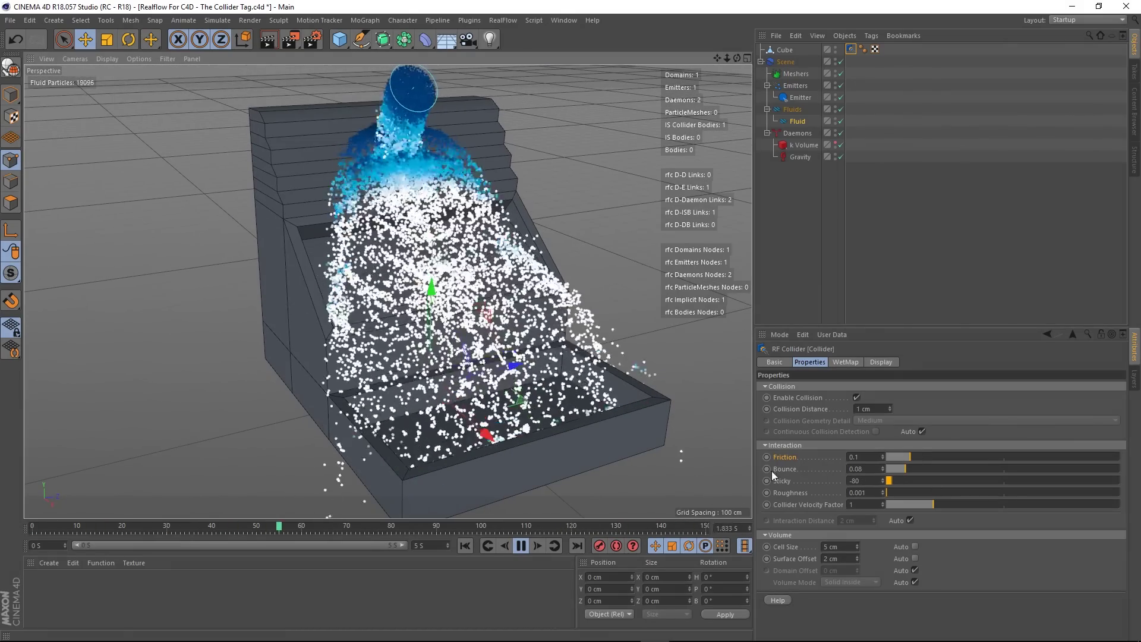
# - Reset the collider's Sticky to its default value and inspect the flow down the ramp from the front
pyautogui.rightClick(790, 481)
pyautogui.click(811, 519)
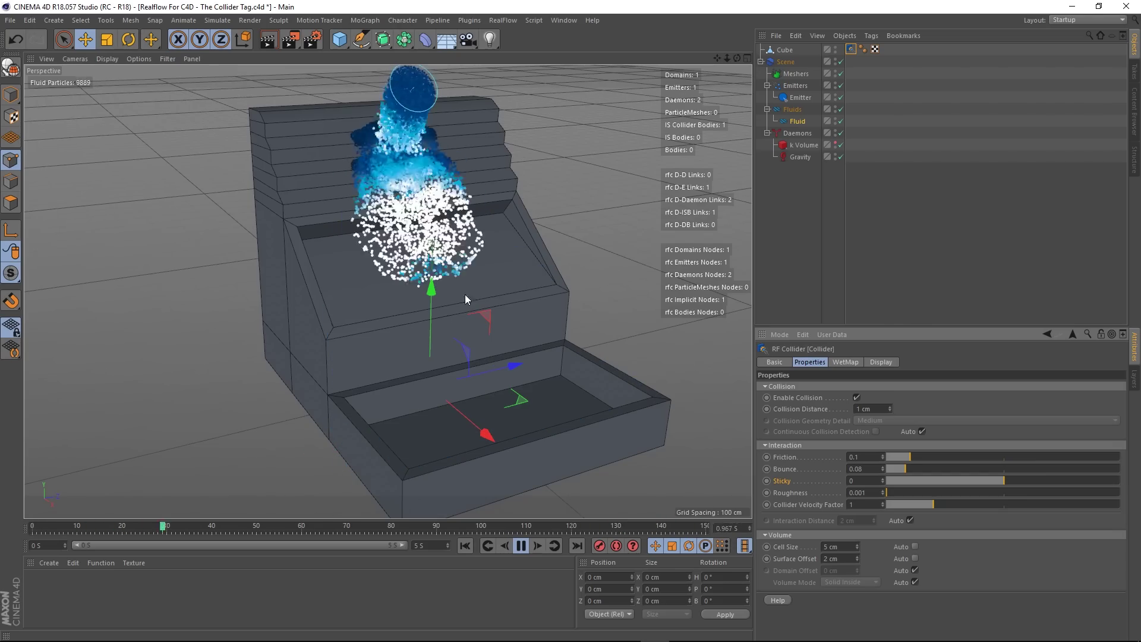
pyautogui.moveTo(486, 275)
pyautogui.keyDown('alt'); pyautogui.mouseDown()
pyautogui.moveTo(429, 267)
pyautogui.moveTo(495, 266)
pyautogui.moveTo(479, 280)
pyautogui.moveTo(476, 262)
pyautogui.mouseUp(); pyautogui.keyUp('alt')
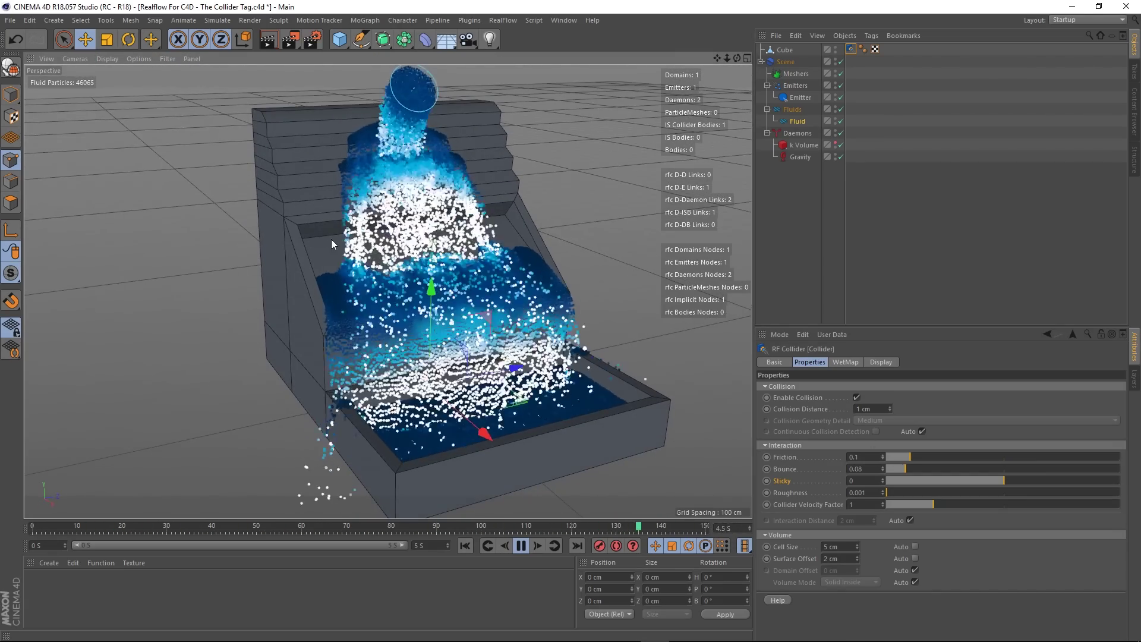
pyautogui.scroll(1, 363, 256)
pyautogui.moveTo(426, 314)
pyautogui.keyDown('alt'); pyautogui.mouseDown()
pyautogui.moveTo(334, 305)
pyautogui.moveTo(425, 317)
pyautogui.mouseUp(); pyautogui.keyUp('alt')
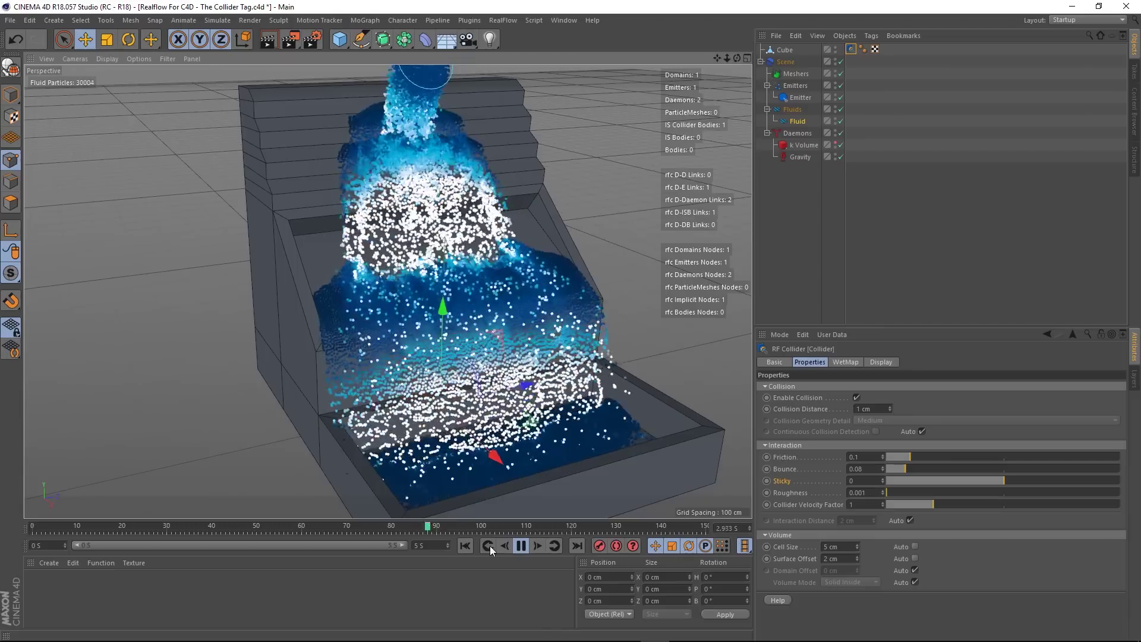
# - Rewind the simulation to the first frame and save the scene
pyautogui.click(465, 545)
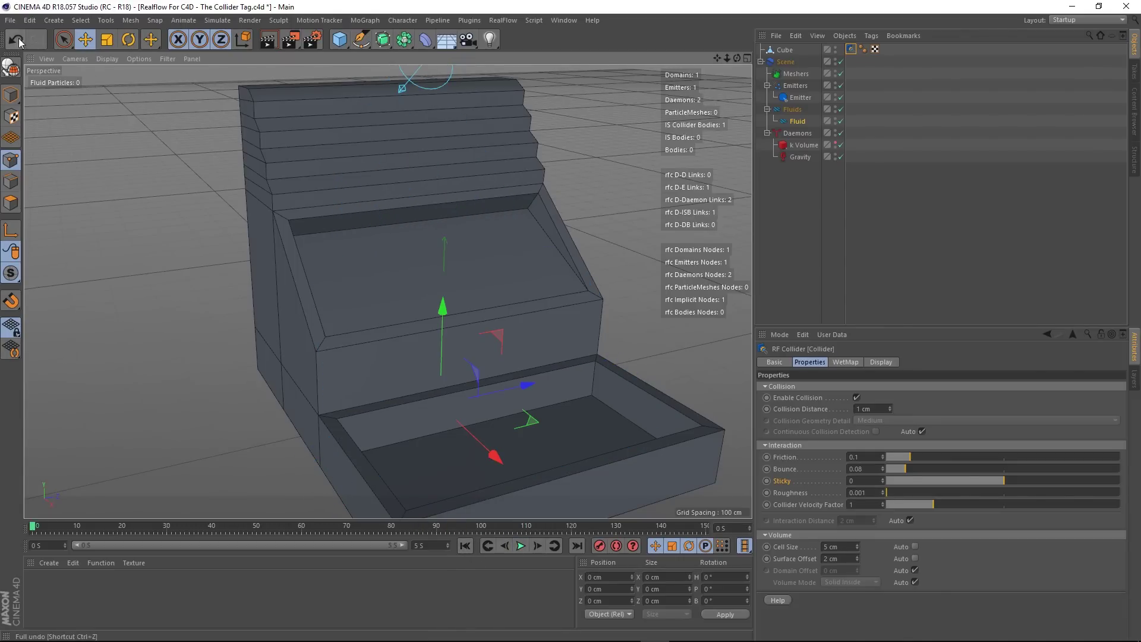
pyautogui.click(10, 20)
pyautogui.click(22, 117)
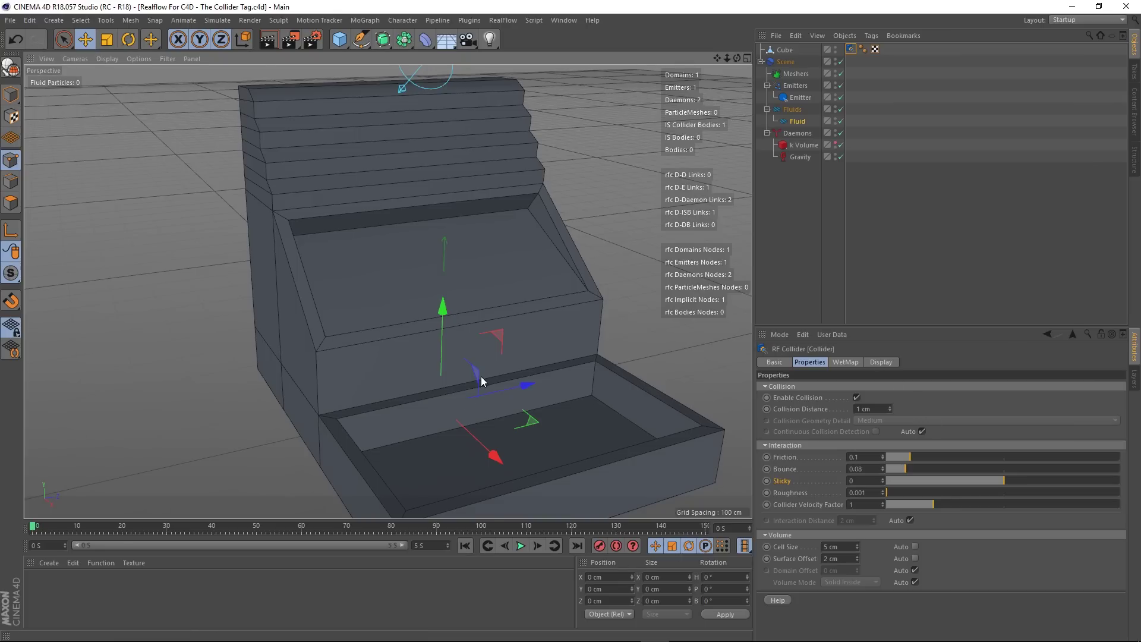
# - Raise the collider's Roughness to about 0.78 while viewing the lower ramp and basin from a higher angle
pyautogui.moveTo(481, 381)
pyautogui.keyDown('alt'); pyautogui.mouseDown()
pyautogui.moveTo(491, 356)
pyautogui.moveTo(493, 386)
pyautogui.mouseUp(); pyautogui.keyUp('alt')
pyautogui.keyDown('alt'); pyautogui.moveTo(493, 387); pyautogui.dragTo(452, 318, button='middle'); pyautogui.keyUp('alt')
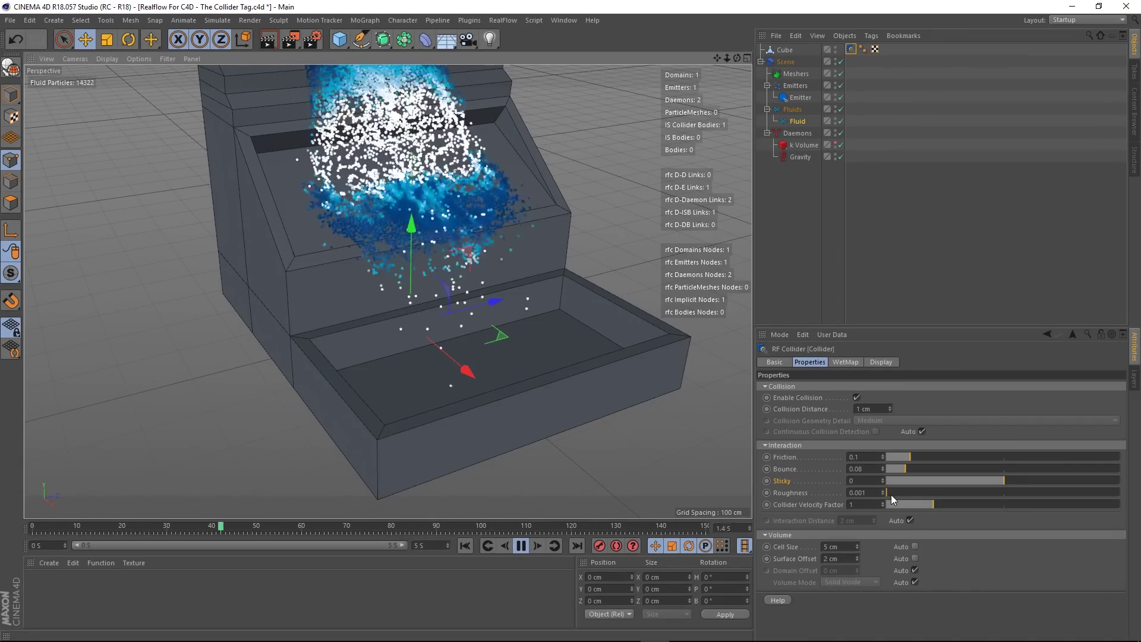
pyautogui.moveTo(892, 494); pyautogui.dragTo(908, 491)
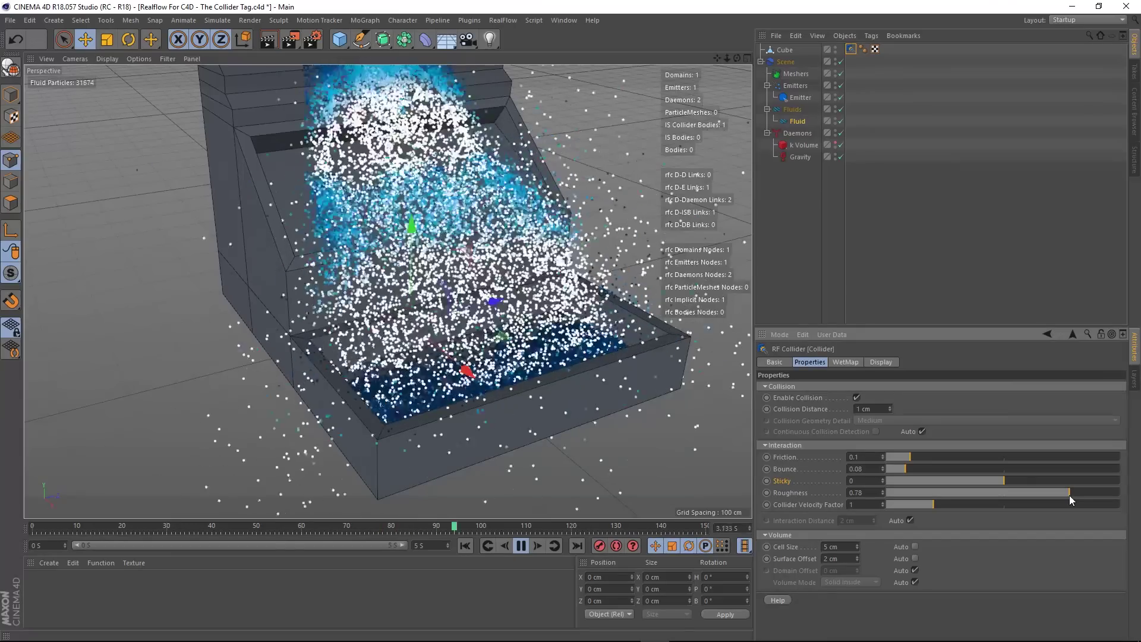
# - Lower the collider's Roughness to about 0.06 and inspect the flow over the ramp and basin from several angles
pyautogui.moveTo(1069, 495); pyautogui.dragTo(898, 498)
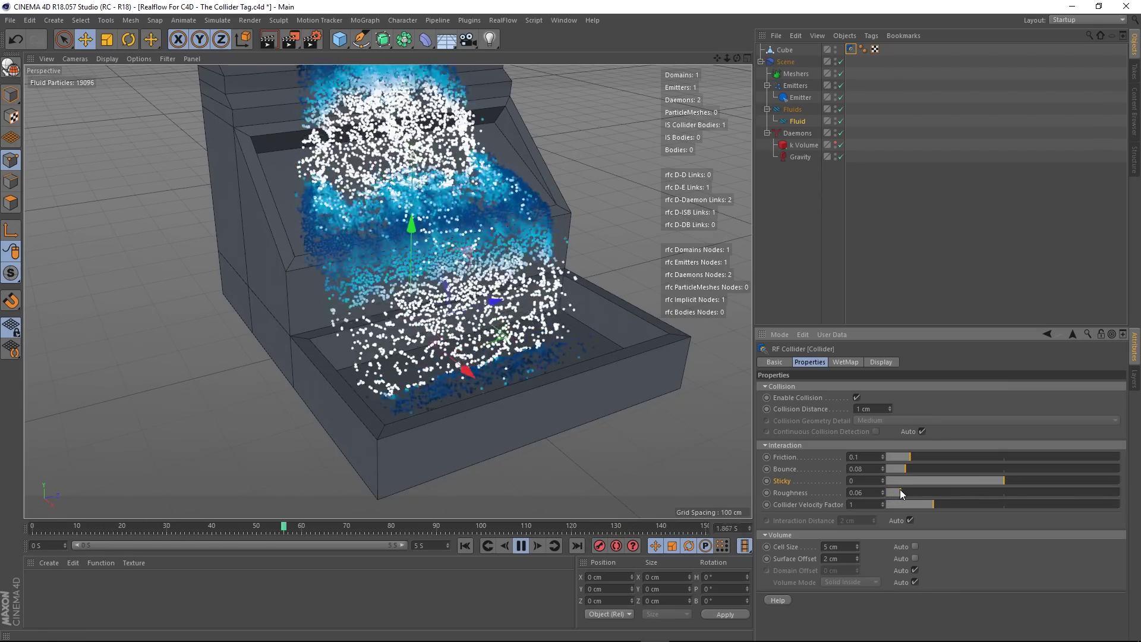
pyautogui.keyDown('alt'); pyautogui.moveTo(418, 268); pyautogui.dragTo(345, 294); pyautogui.keyUp('alt')
pyautogui.scroll(2, 516, 218)
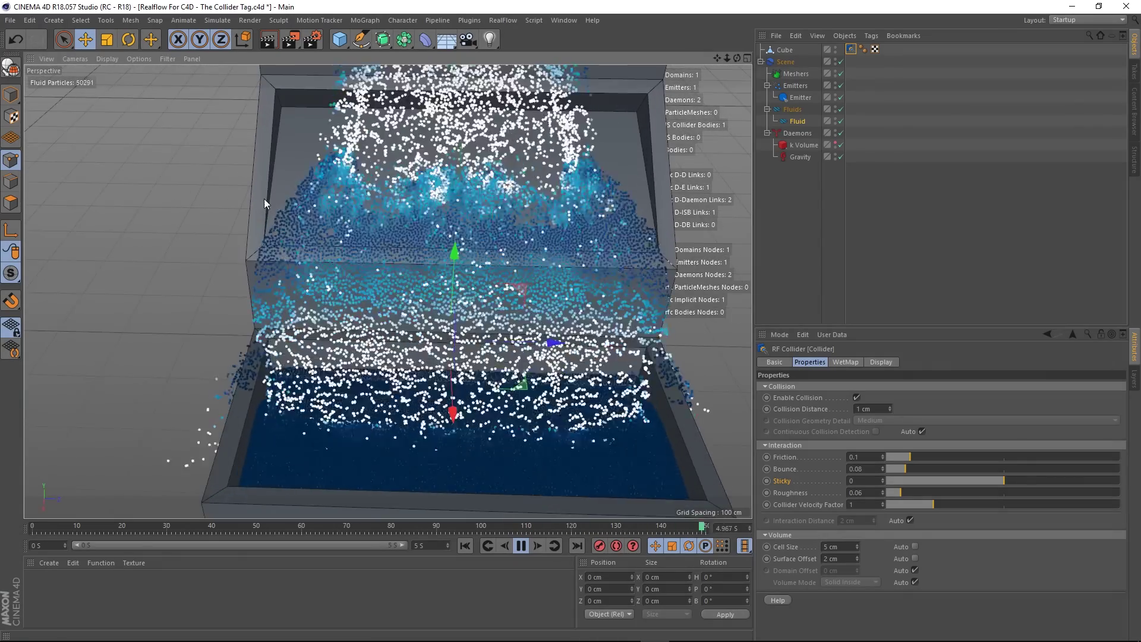
pyautogui.keyDown('alt'); pyautogui.moveTo(267, 198); pyautogui.dragTo(319, 190); pyautogui.keyUp('alt')
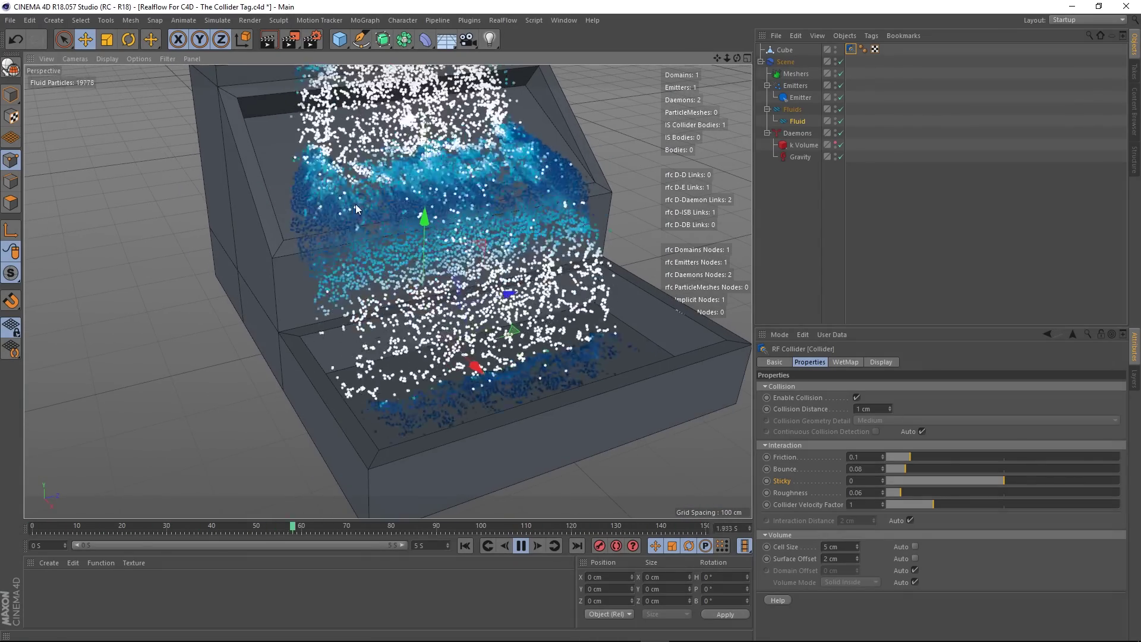
pyautogui.scroll(-3, 385, 206)
pyautogui.keyDown('alt'); pyautogui.moveTo(385, 206); pyautogui.dragTo(383, 301, button='middle'); pyautogui.keyUp('alt')
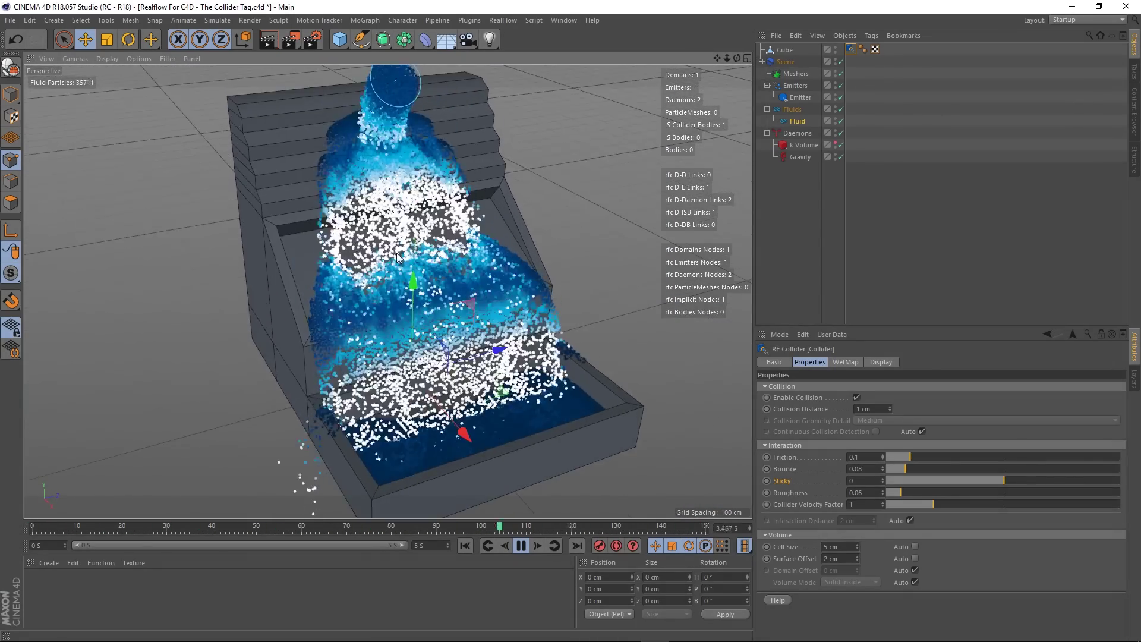
pyautogui.keyDown('alt'); pyautogui.moveTo(383, 300); pyautogui.dragTo(415, 239); pyautogui.keyUp('alt')
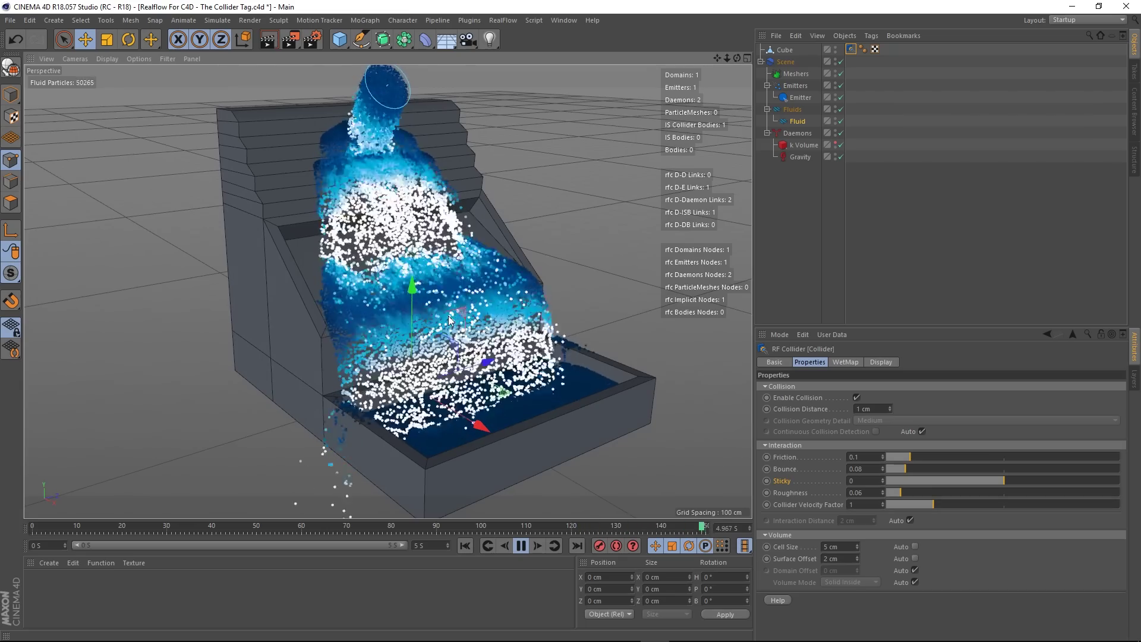
pyautogui.moveTo(448, 315)
pyautogui.keyDown('alt'); pyautogui.mouseDown()
pyautogui.moveTo(419, 334)
pyautogui.moveTo(440, 326)
pyautogui.mouseUp(); pyautogui.keyUp('alt')
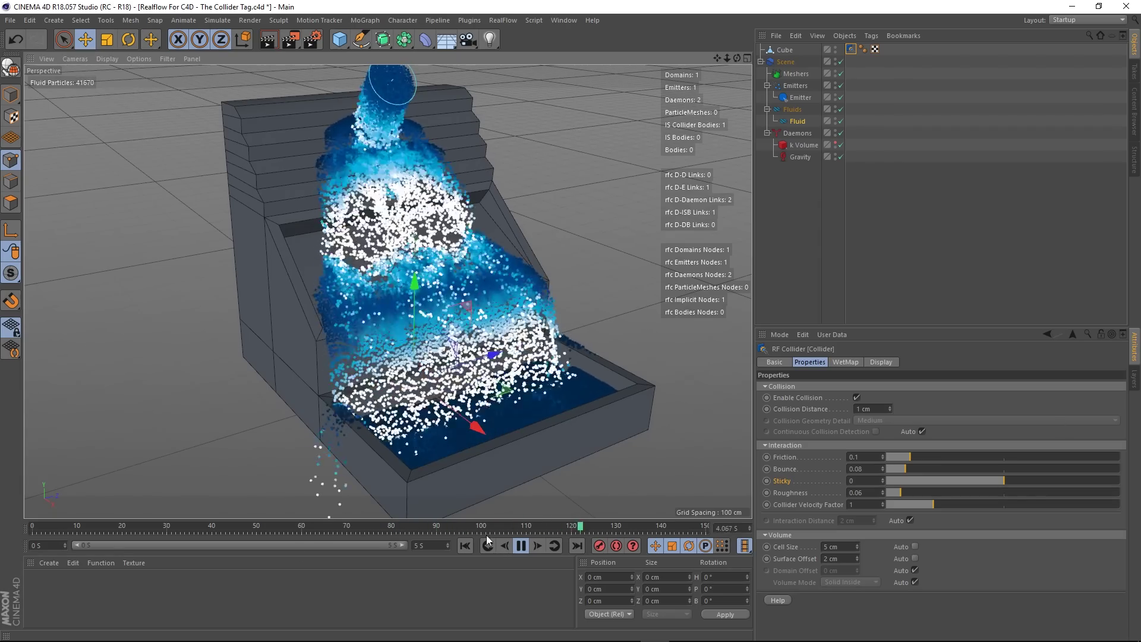
# - Test a collider Surface Offset of 3 cm by running the simulation from the start, and rewind it
pyautogui.click(521, 545)
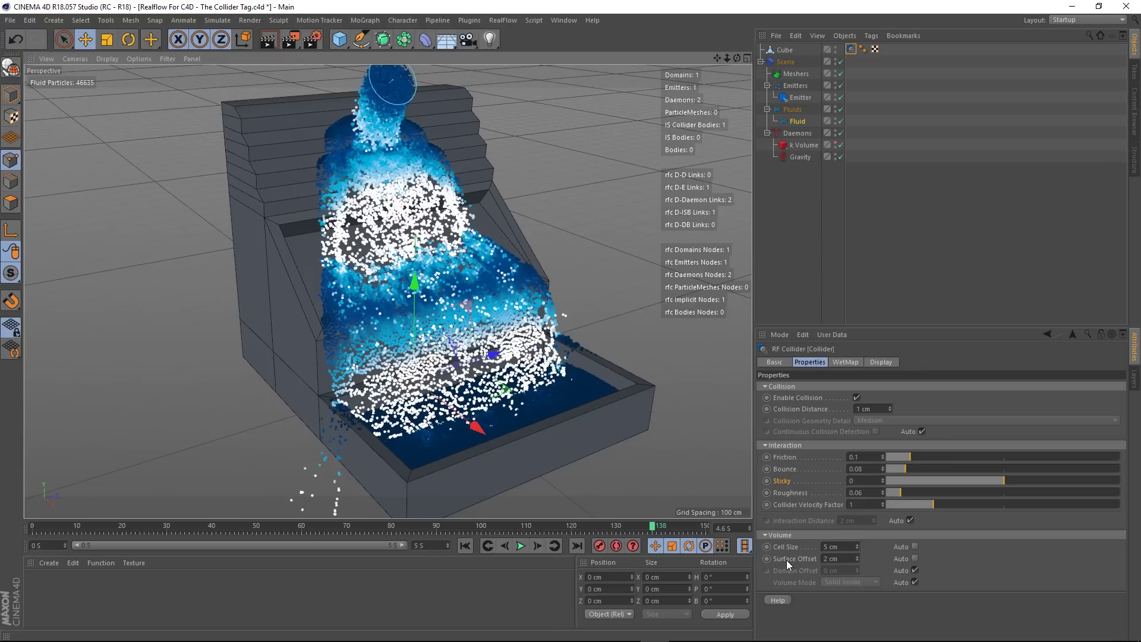
pyautogui.click(857, 556)
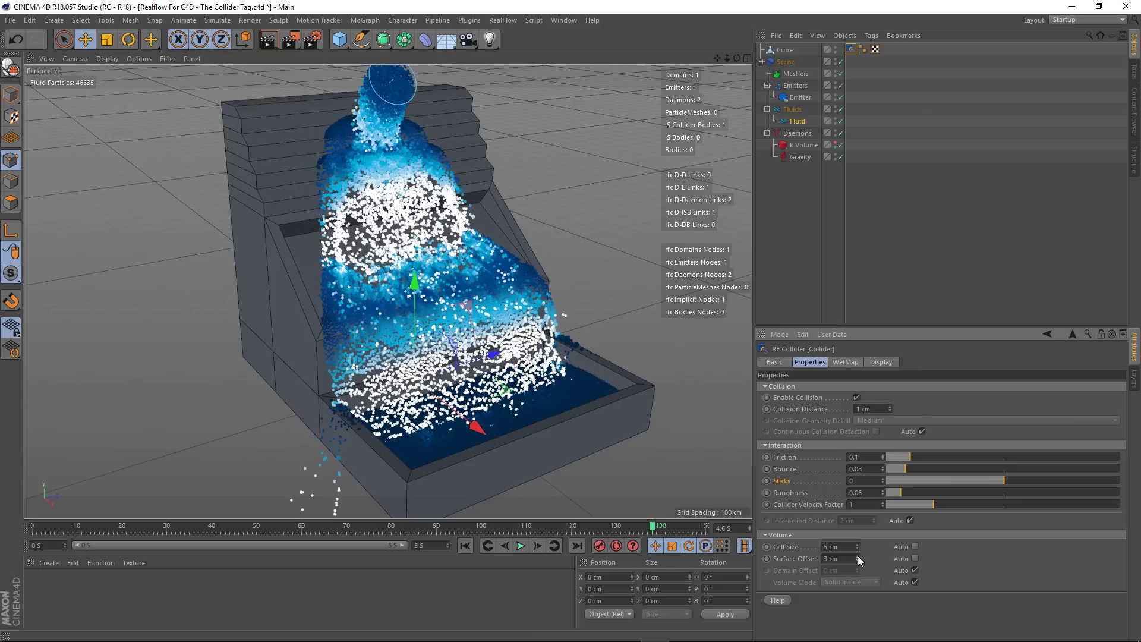
pyautogui.click(465, 545)
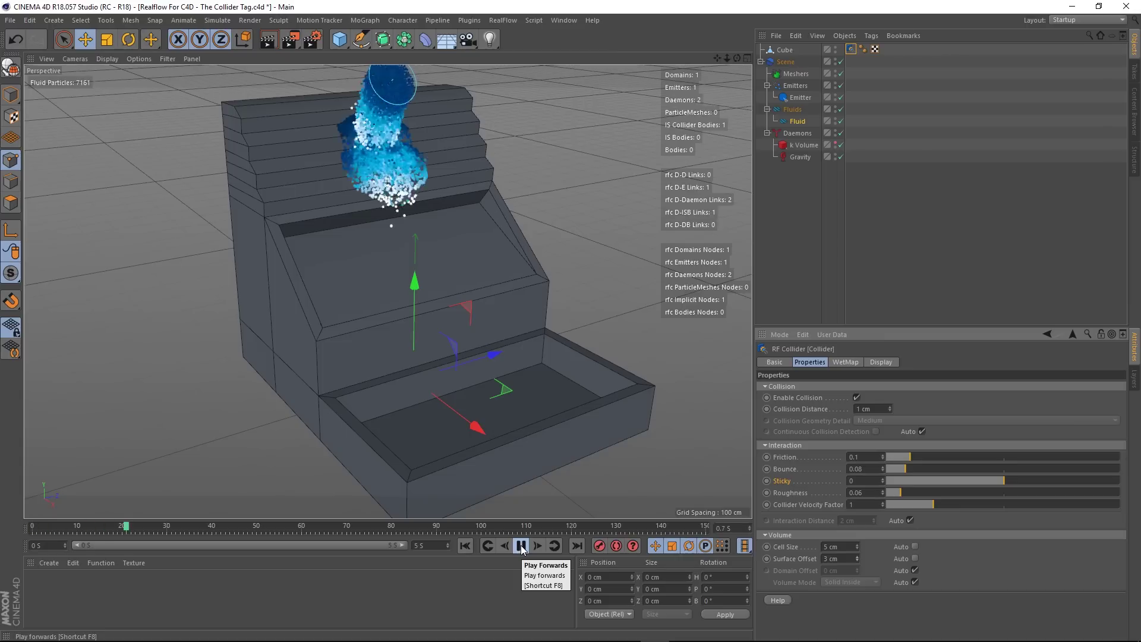
pyautogui.click(521, 546)
pyautogui.click(464, 546)
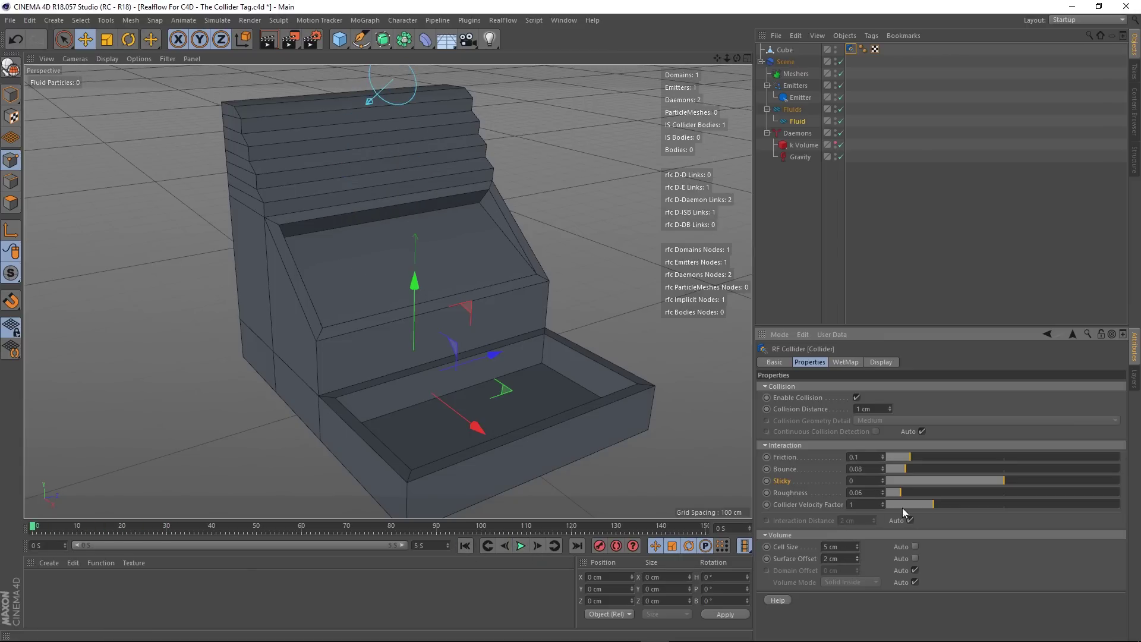
# - Set the collider's Interaction Distance manually to 26 cm and inspect the running simulation from several angles
pyautogui.keyDown('alt'); pyautogui.moveTo(354, 363); pyautogui.dragTo(451, 351); pyautogui.keyUp('alt')
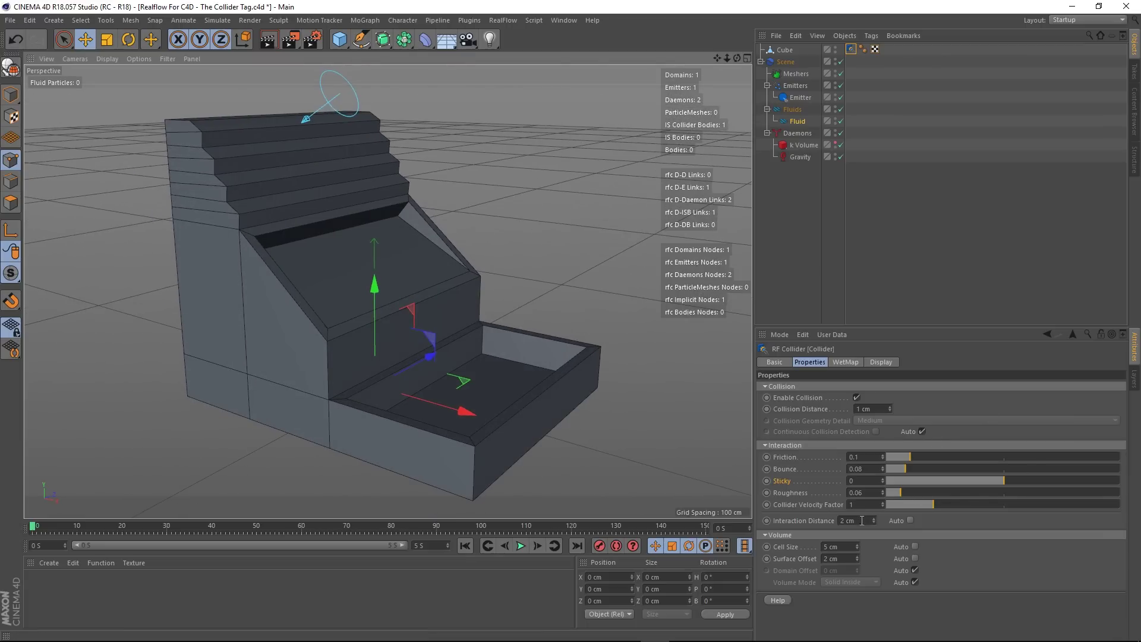
pyautogui.moveTo(873, 519); pyautogui.dragTo(874, 505)
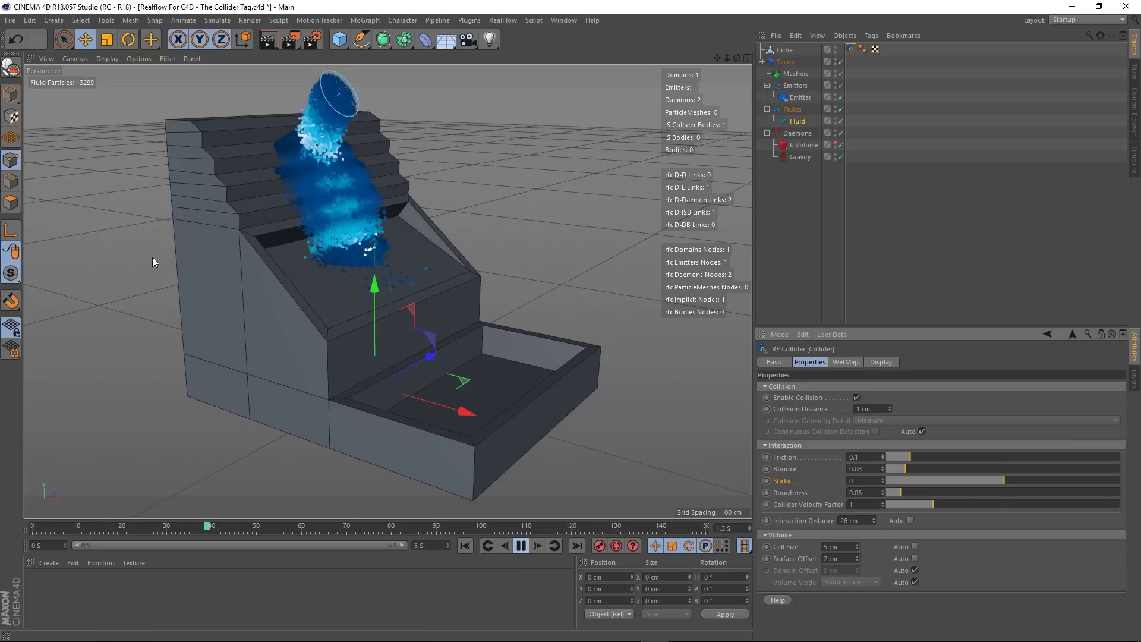
pyautogui.keyDown('alt'); pyautogui.moveTo(152, 257); pyautogui.dragTo(113, 257); pyautogui.keyUp('alt')
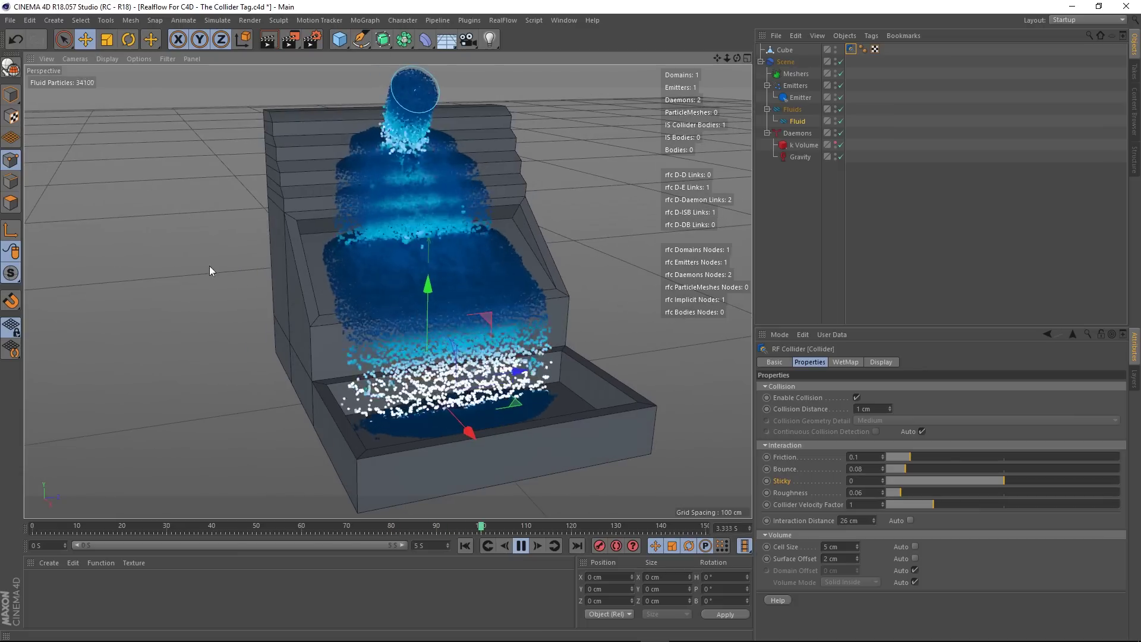
pyautogui.keyDown('alt'); pyautogui.moveTo(284, 250); pyautogui.dragTo(294, 243); pyautogui.keyUp('alt')
pyautogui.keyDown('alt'); pyautogui.moveTo(393, 255); pyautogui.dragTo(375, 251); pyautogui.keyUp('alt')
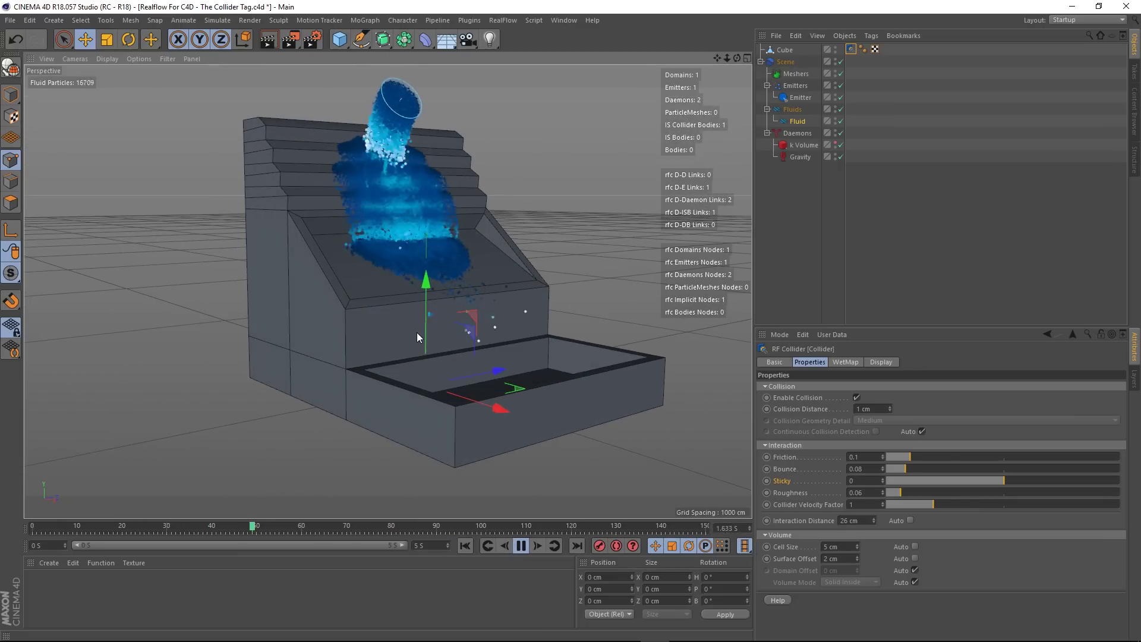
pyautogui.keyDown('alt'); pyautogui.moveTo(474, 248); pyautogui.dragTo(445, 273); pyautogui.keyUp('alt')
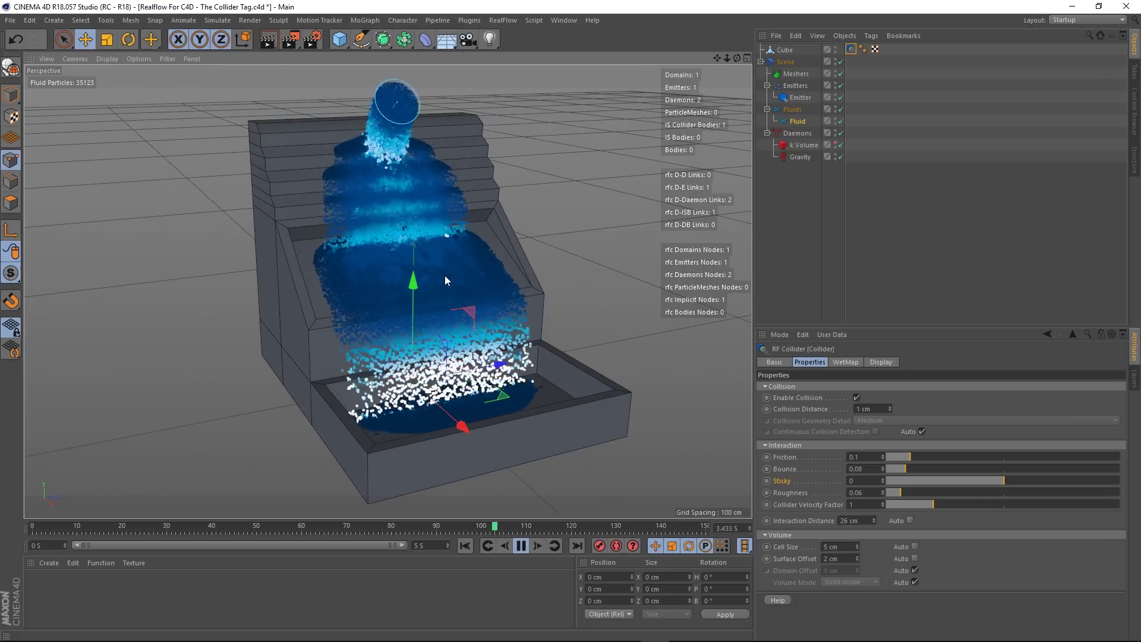
# - Return the collider's Interaction Distance to automatic and inspect the fluid on the ramp from different sides
pyautogui.click(910, 521)
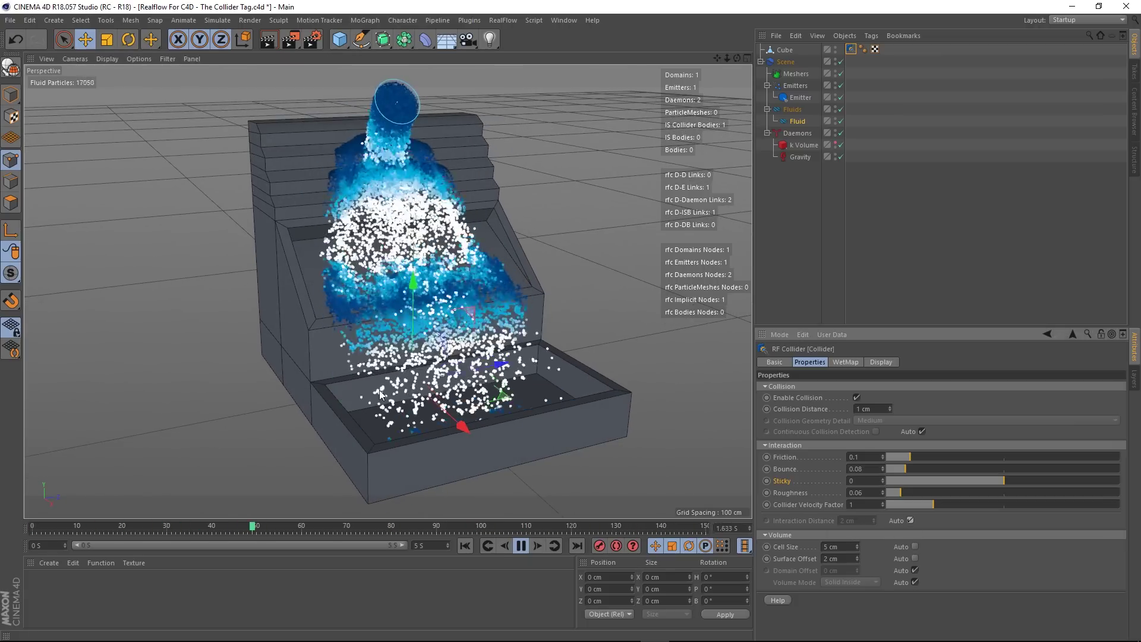
pyautogui.moveTo(366, 209)
pyautogui.keyDown('alt'); pyautogui.mouseDown()
pyautogui.moveTo(354, 226)
pyautogui.moveTo(355, 210)
pyautogui.mouseUp(); pyautogui.keyUp('alt')
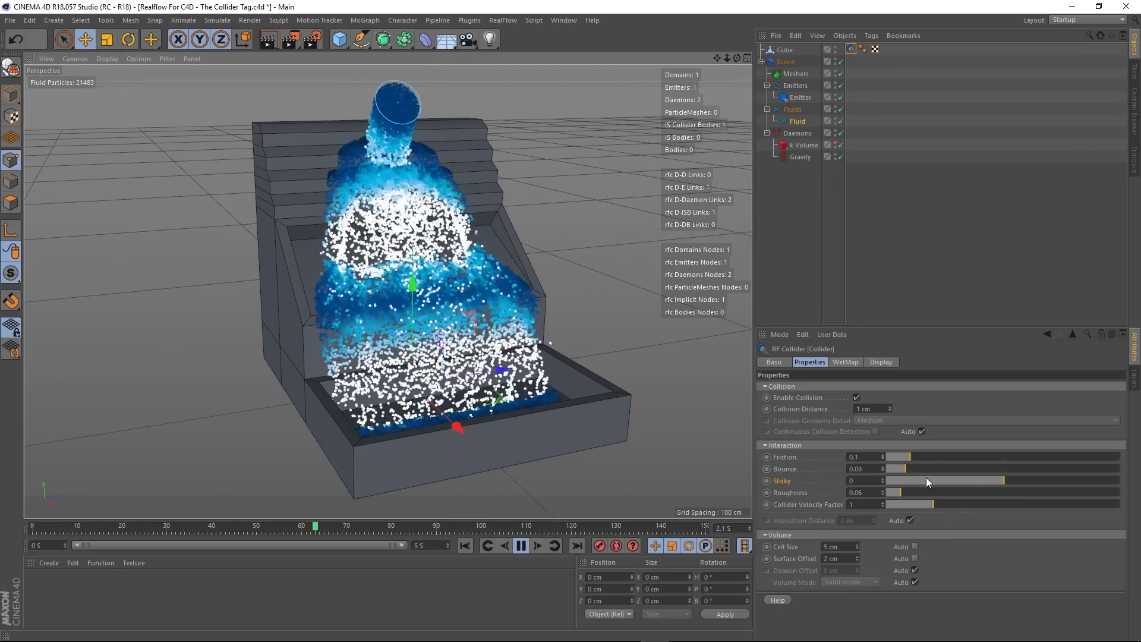
pyautogui.keyDown('alt'); pyautogui.moveTo(341, 370); pyautogui.dragTo(515, 261); pyautogui.keyUp('alt')
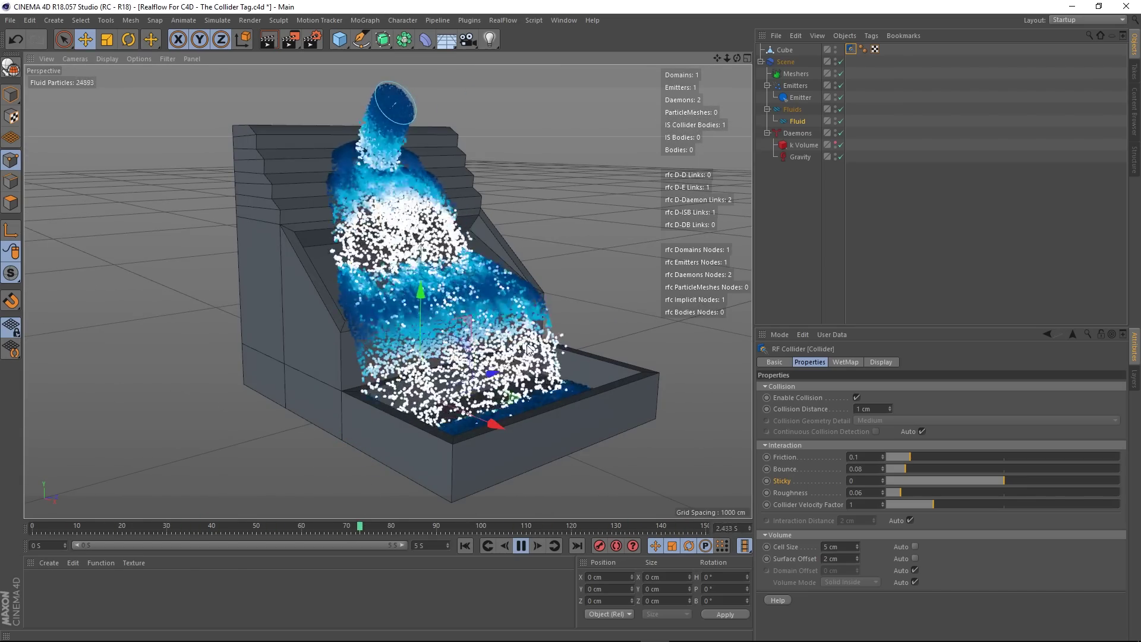
pyautogui.keyDown('alt'); pyautogui.moveTo(515, 267); pyautogui.dragTo(476, 276); pyautogui.keyUp('alt')
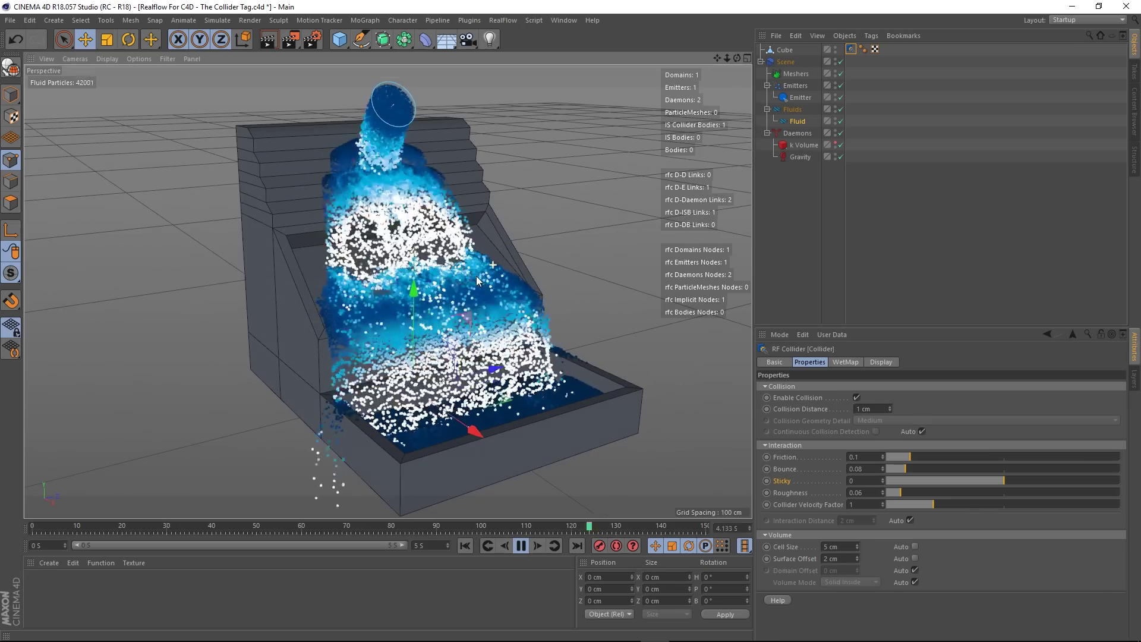
# - Show the collider's collision geometry, inspect it with the fluid running over it, and pause the simulation
pyautogui.click(881, 362)
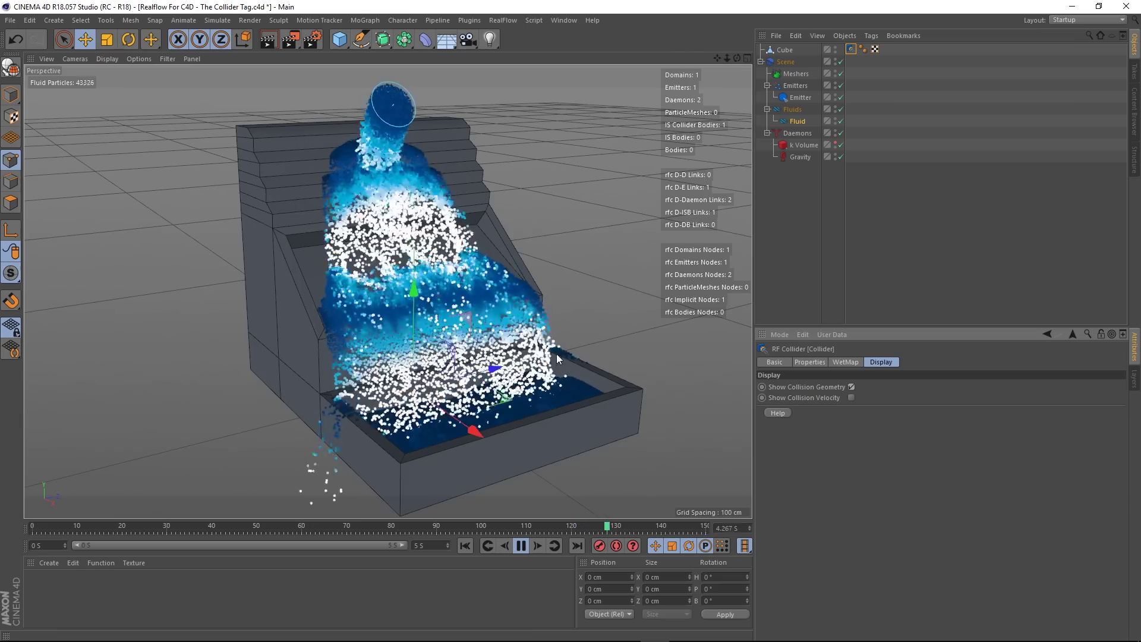
pyautogui.moveTo(527, 346)
pyautogui.keyDown('alt'); pyautogui.mouseDown()
pyautogui.moveTo(478, 362)
pyautogui.moveTo(514, 323)
pyautogui.moveTo(513, 341)
pyautogui.moveTo(561, 328)
pyautogui.moveTo(568, 337)
pyautogui.moveTo(532, 340)
pyautogui.moveTo(544, 348)
pyautogui.mouseUp(); pyautogui.keyUp('alt')
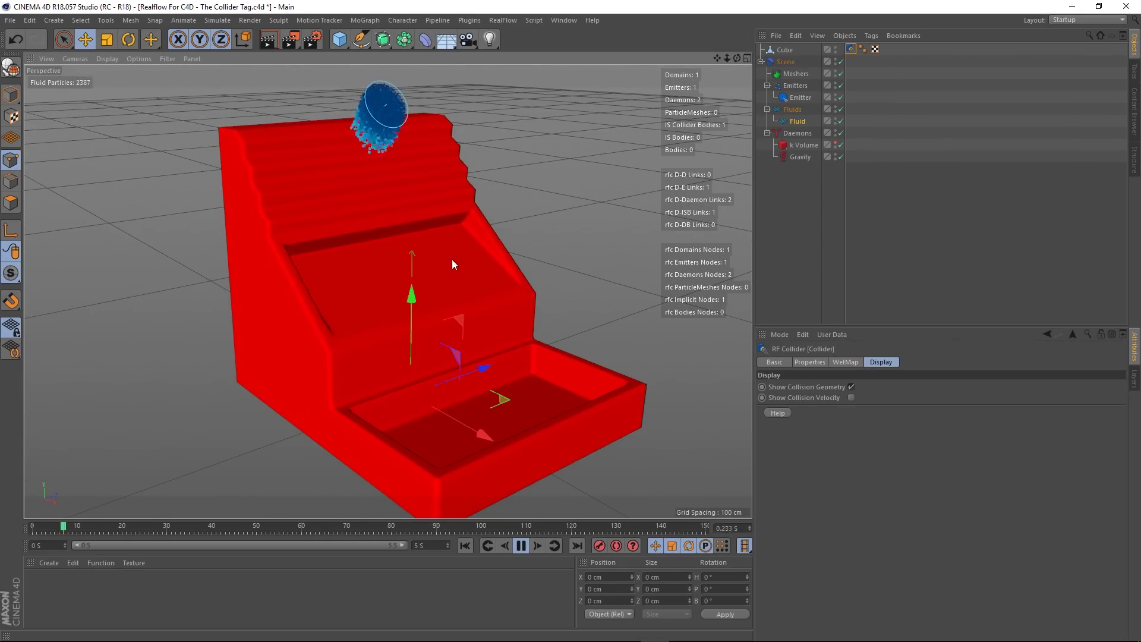
pyautogui.keyDown('alt'); pyautogui.moveTo(457, 356); pyautogui.dragTo(448, 337); pyautogui.keyUp('alt')
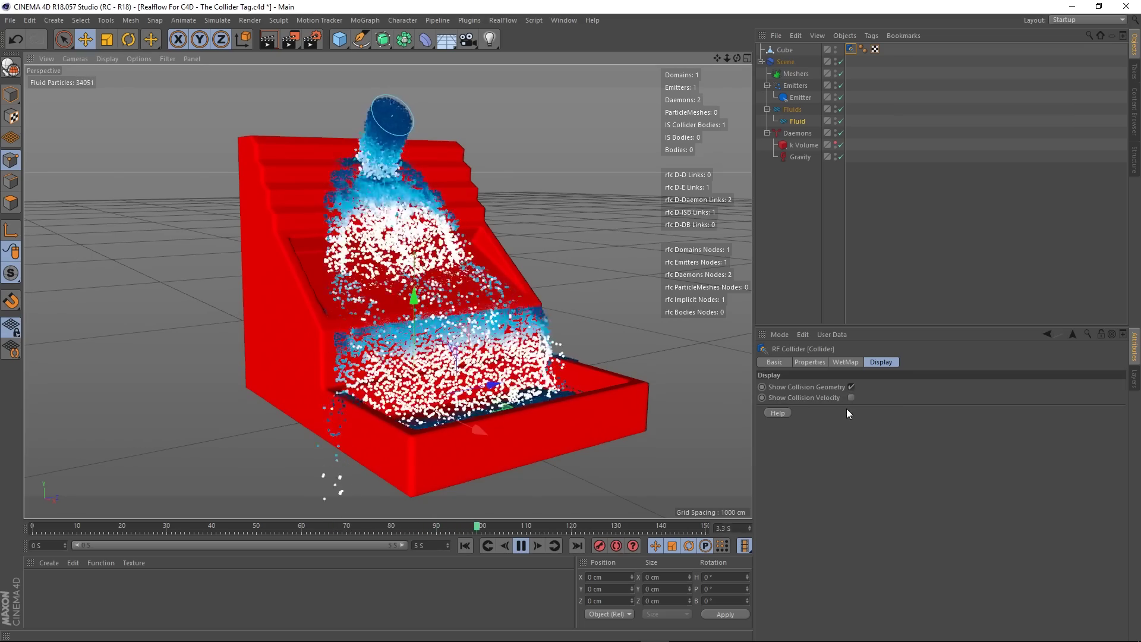
pyautogui.click(518, 551)
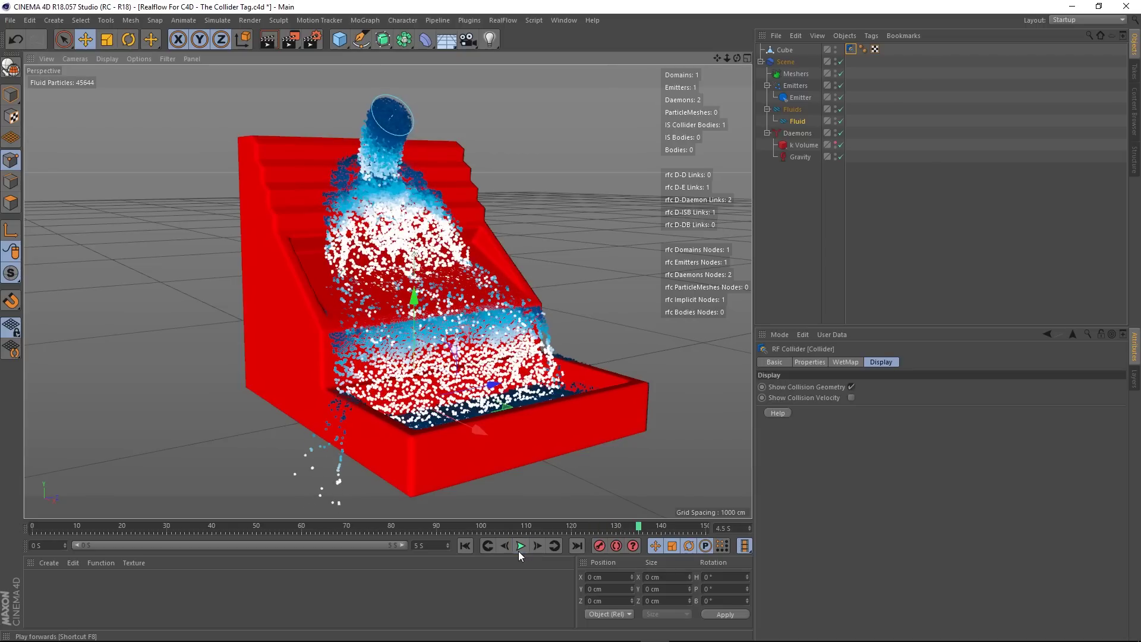
# - Select the emitter and save the scene
pyautogui.click(800, 98)
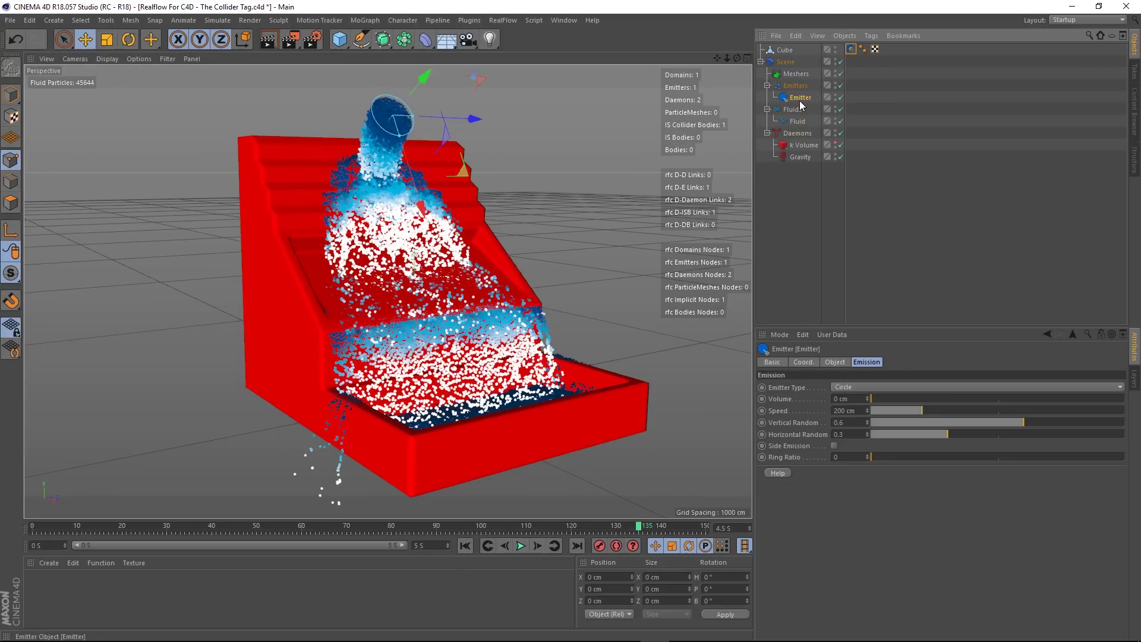
pyautogui.click(10, 21)
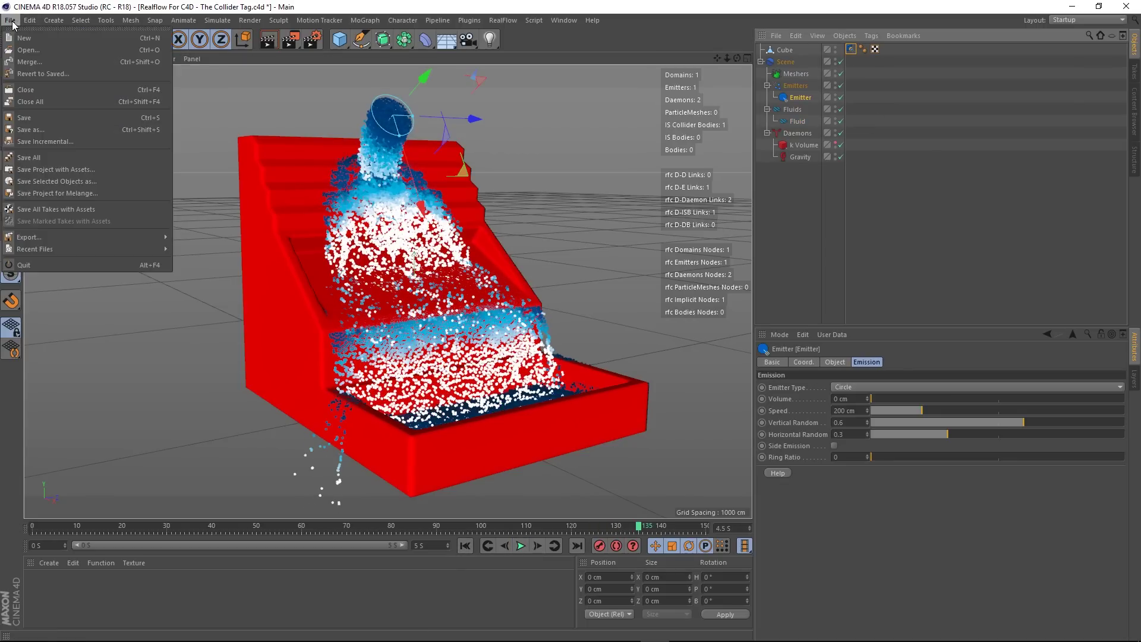
pyautogui.click(36, 119)
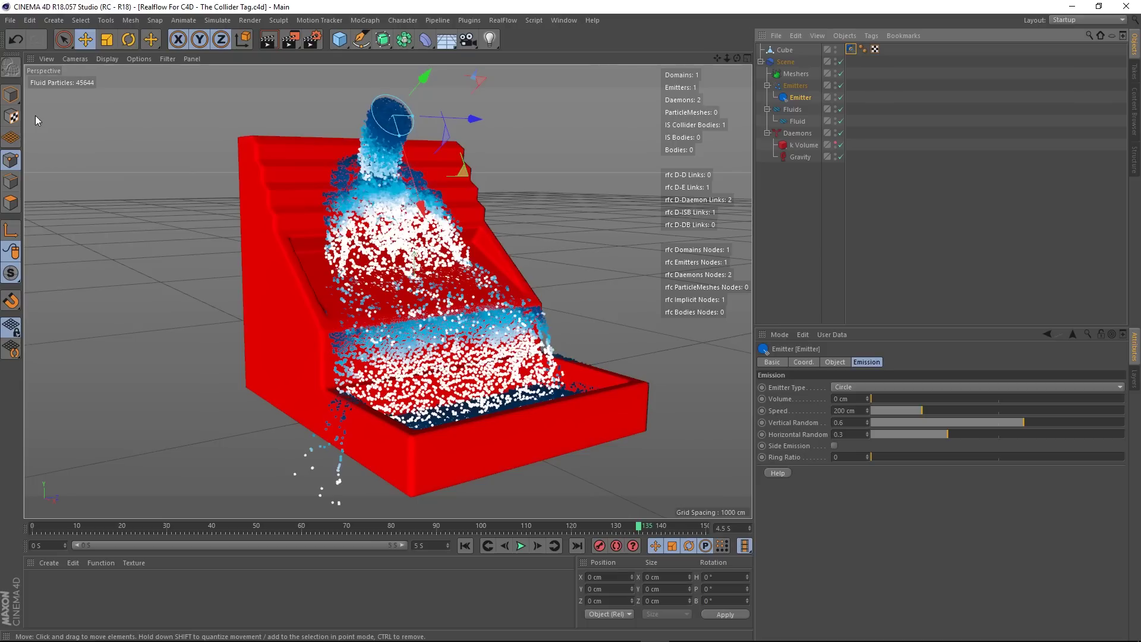
# - Set the fluid's Resolution to 2, run the simulation from the start, and rewind it to the first frame
pyautogui.click(797, 120)
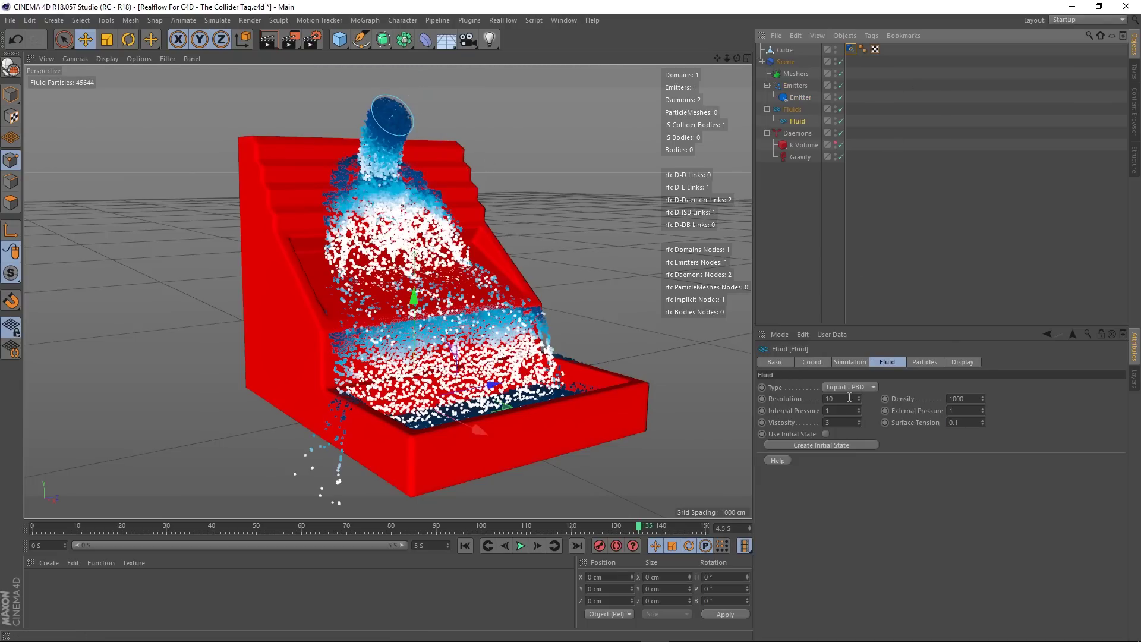
pyautogui.click(849, 399)
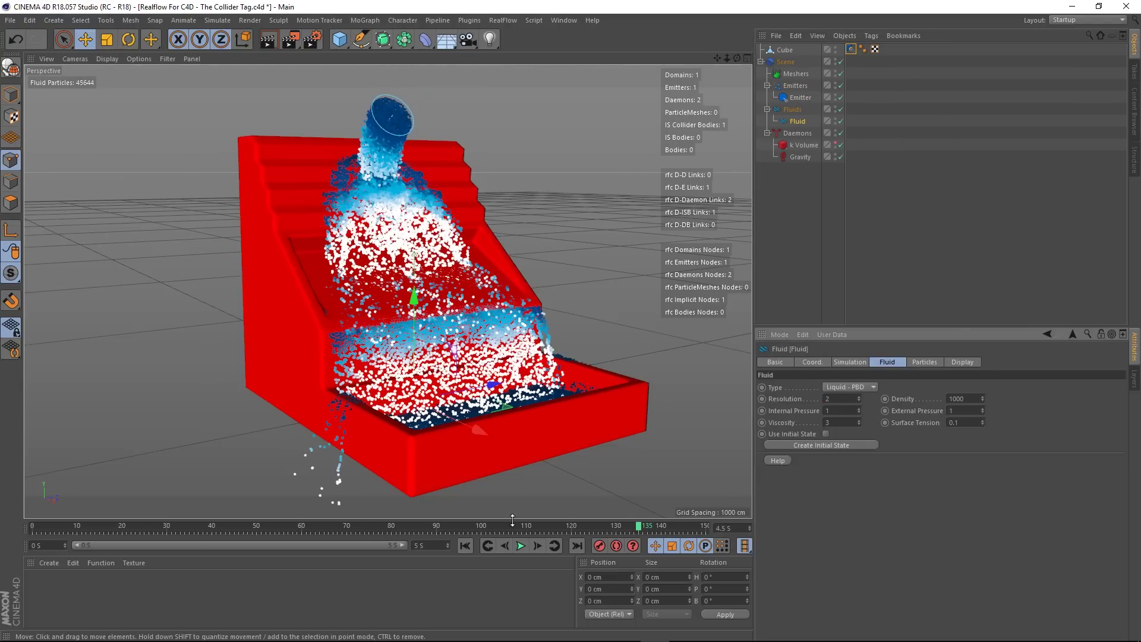
pyautogui.click(465, 546)
pyautogui.click(521, 546)
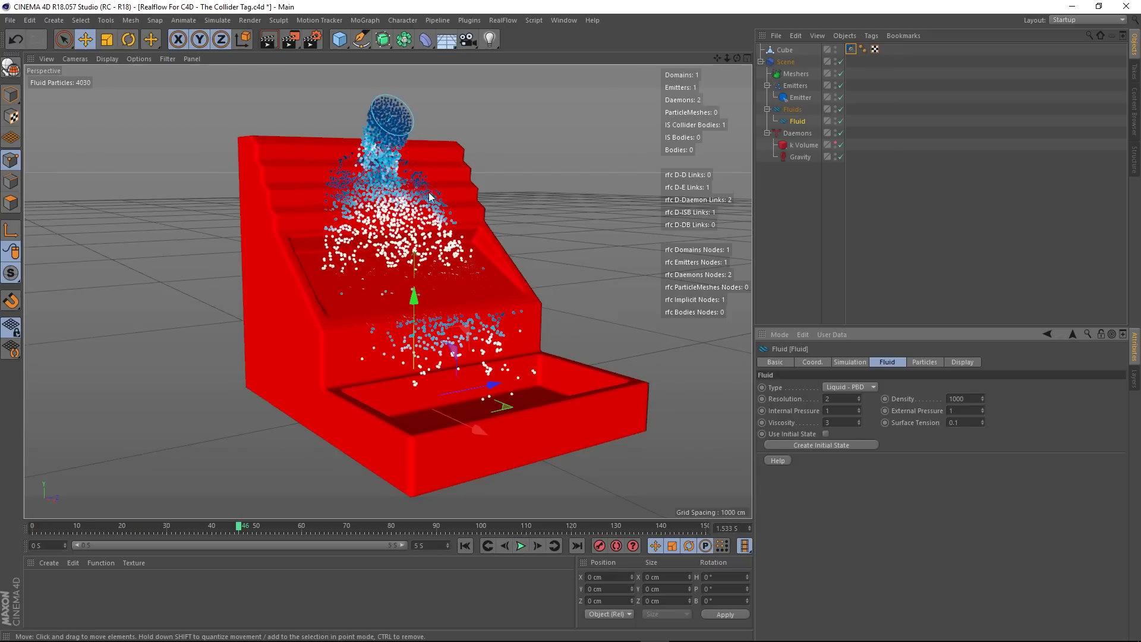
pyautogui.keyDown('alt'); pyautogui.moveTo(430, 196); pyautogui.dragTo(421, 223); pyautogui.keyUp('alt')
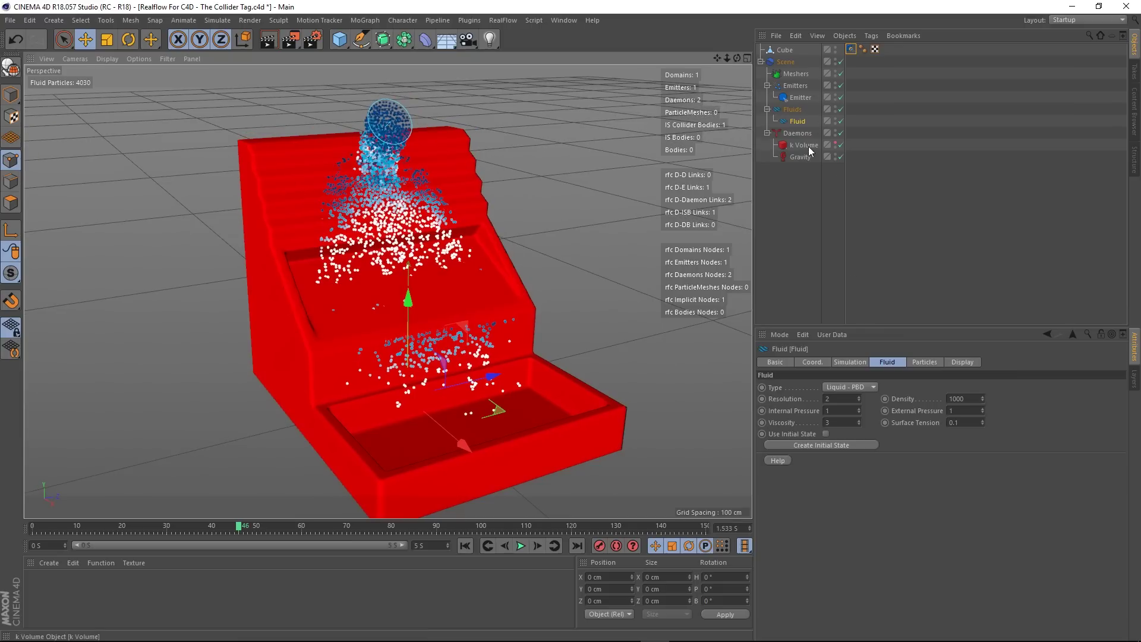
pyautogui.click(487, 546)
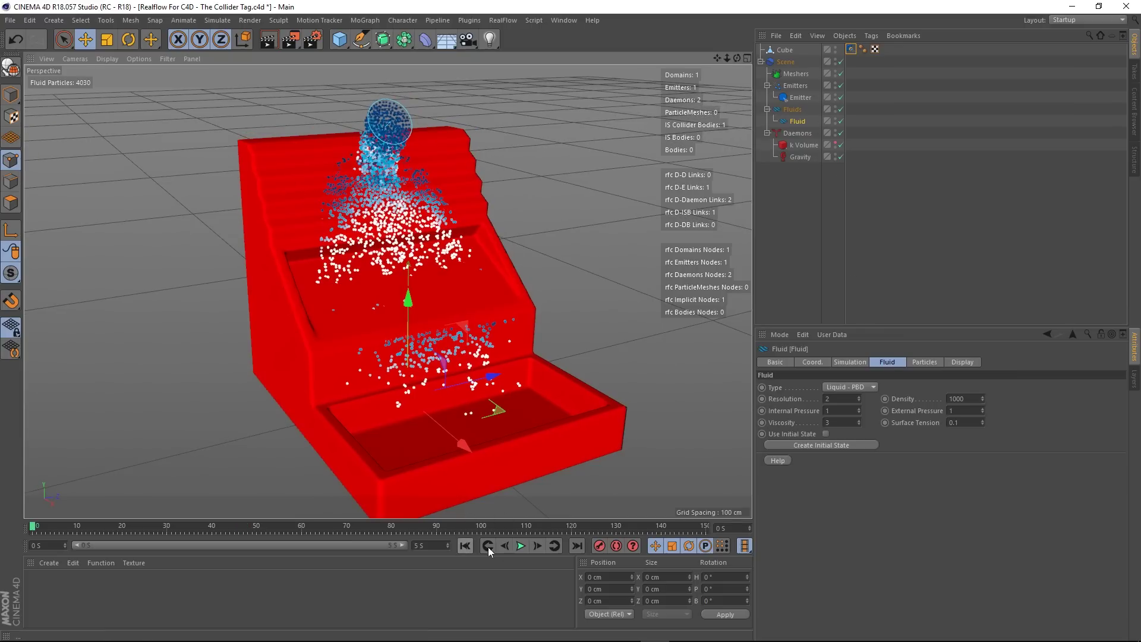
# - Show the collider's collision velocity instead of its collision geometry and play the simulation
pyautogui.scroll(-3, 469, 333)
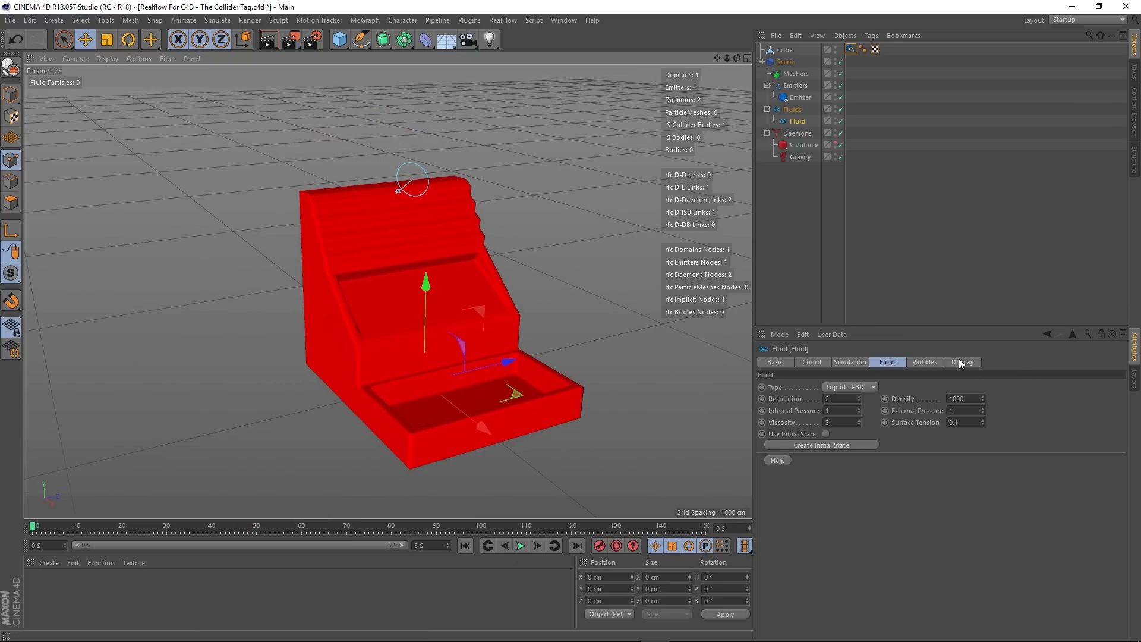
pyautogui.click(851, 50)
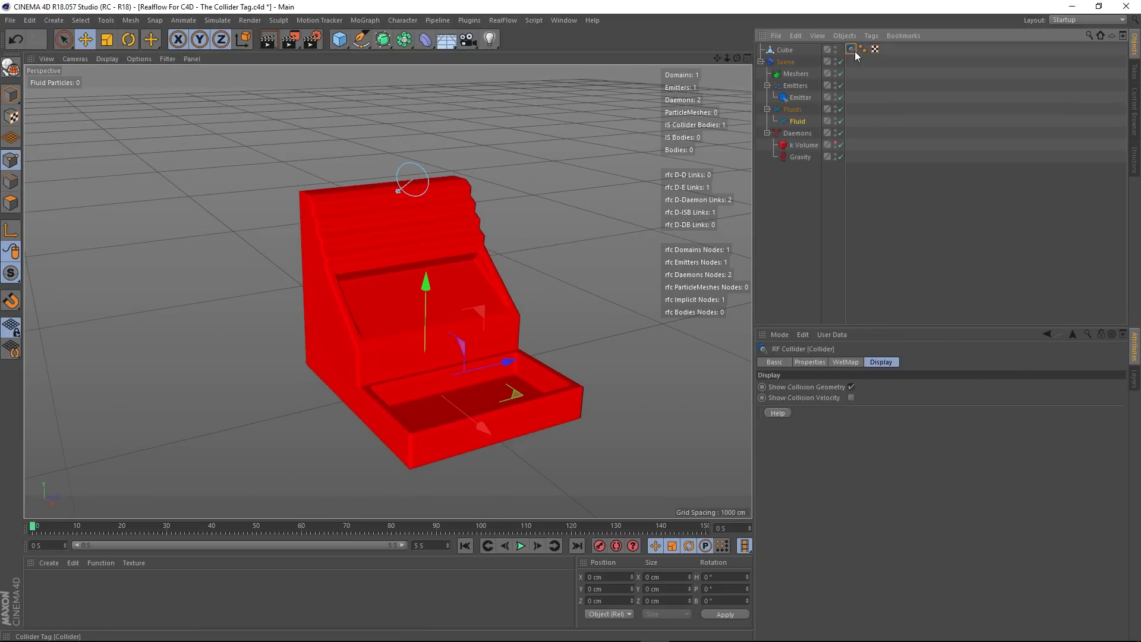
pyautogui.click(850, 387)
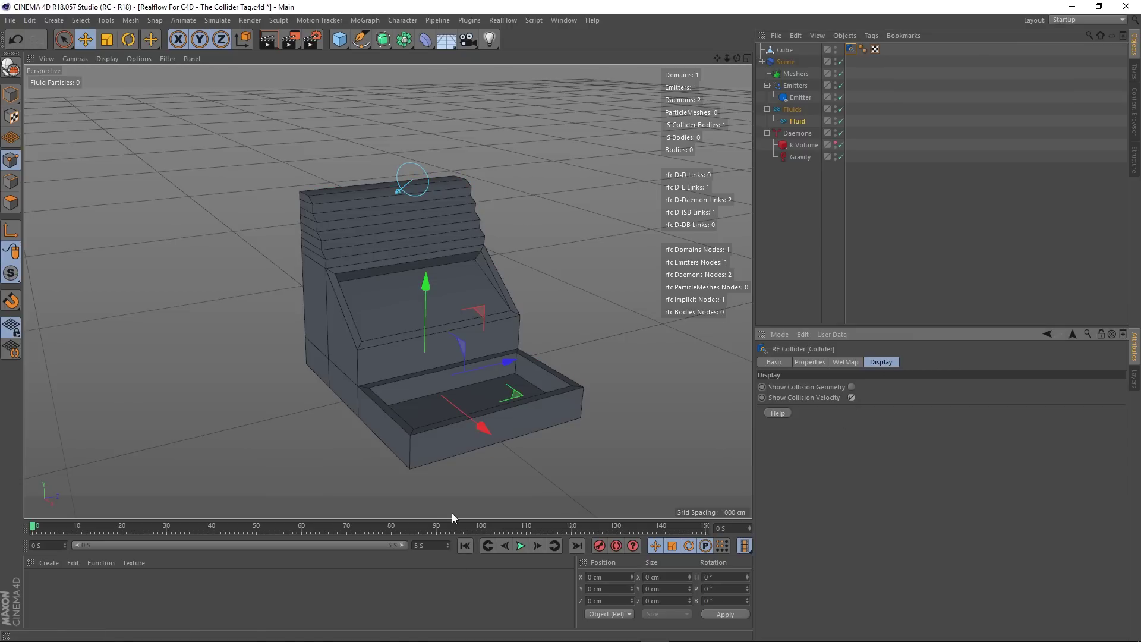
pyautogui.click(521, 545)
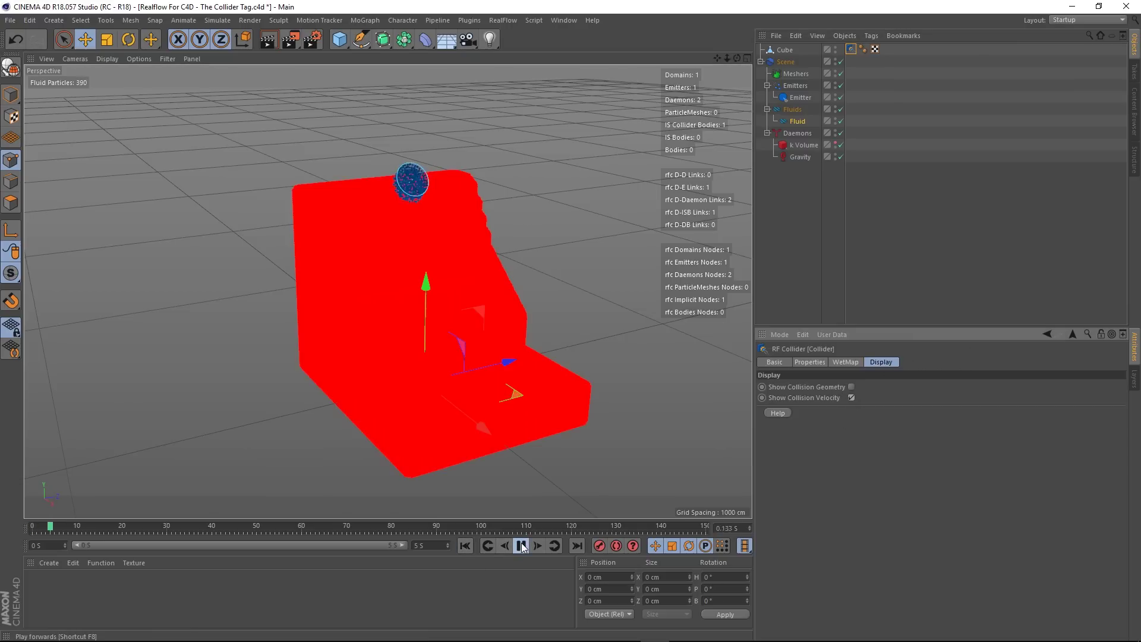
# - Pause the simulation and examine the collision velocity vectors around the stepped ramp from several angles and distances
pyautogui.keyDown('alt'); pyautogui.moveTo(472, 273); pyautogui.dragTo(403, 275); pyautogui.keyUp('alt')
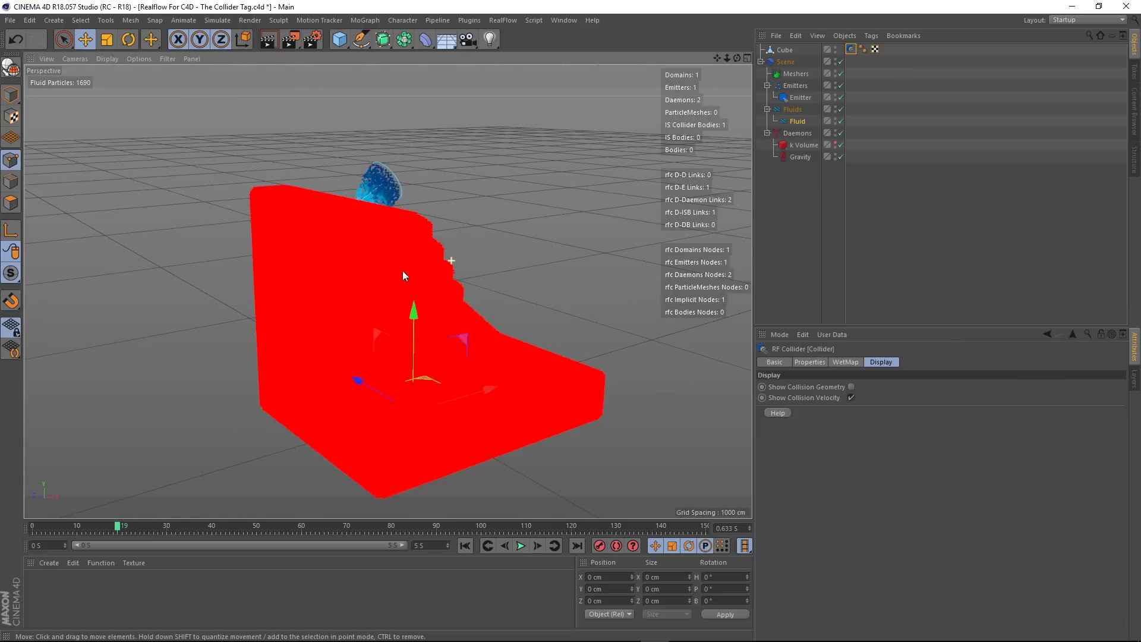
pyautogui.scroll(6, 420, 242)
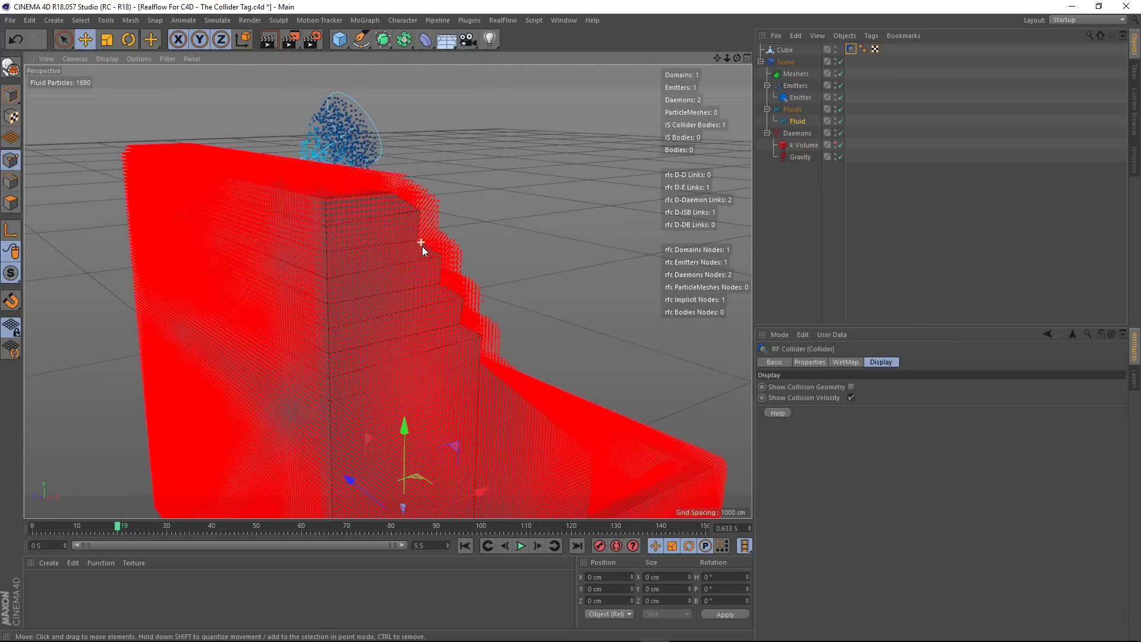
pyautogui.scroll(6, 422, 246)
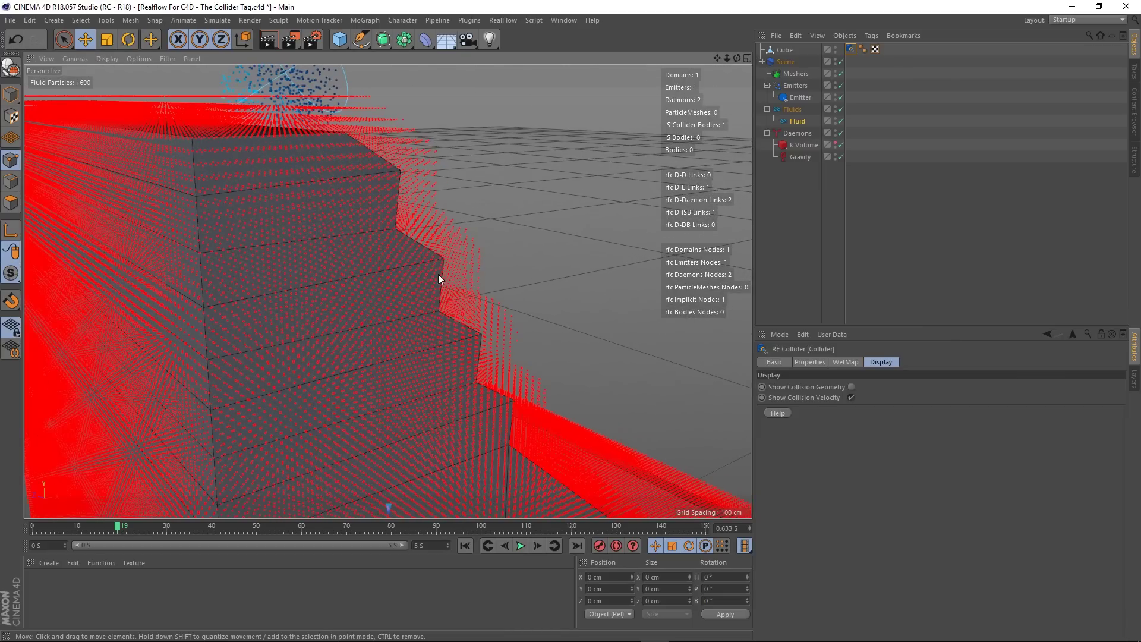
pyautogui.keyDown('alt'); pyautogui.moveTo(438, 278); pyautogui.dragTo(254, 297); pyautogui.keyUp('alt')
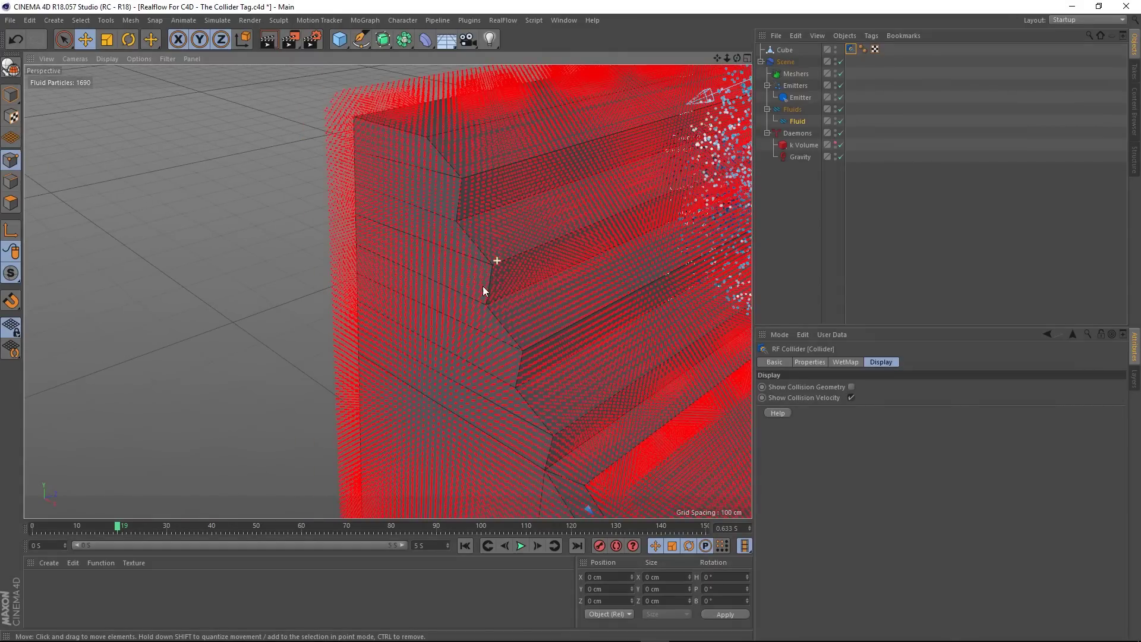
pyautogui.scroll(-6, 497, 296)
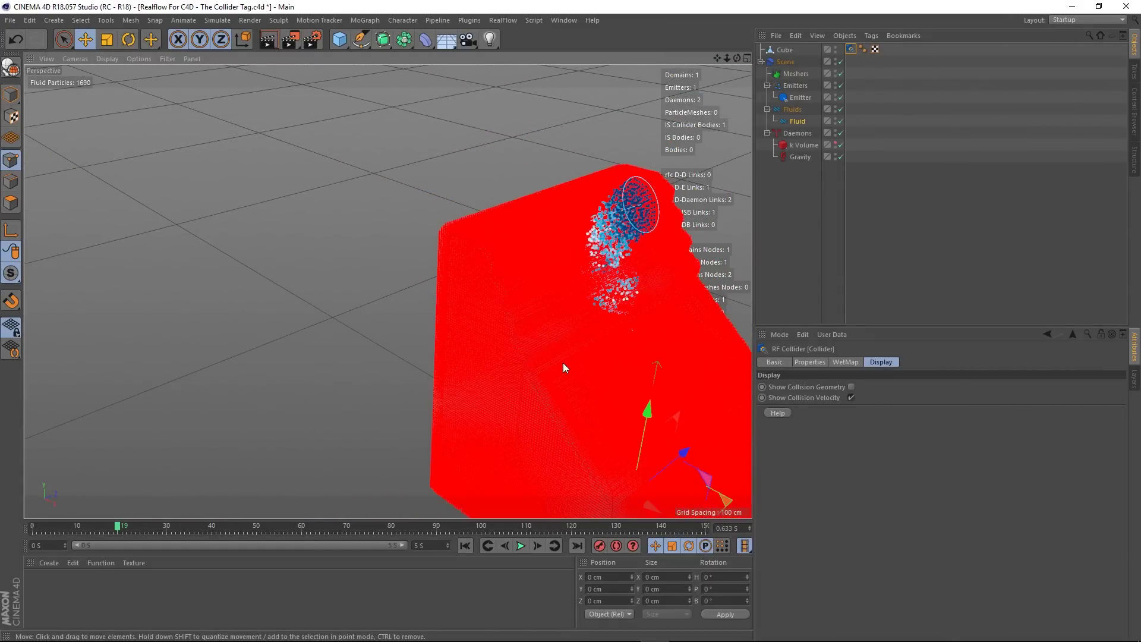
pyautogui.keyDown('alt'); pyautogui.moveTo(563, 367); pyautogui.dragTo(309, 205); pyautogui.keyUp('alt')
pyautogui.scroll(-6, 309, 205)
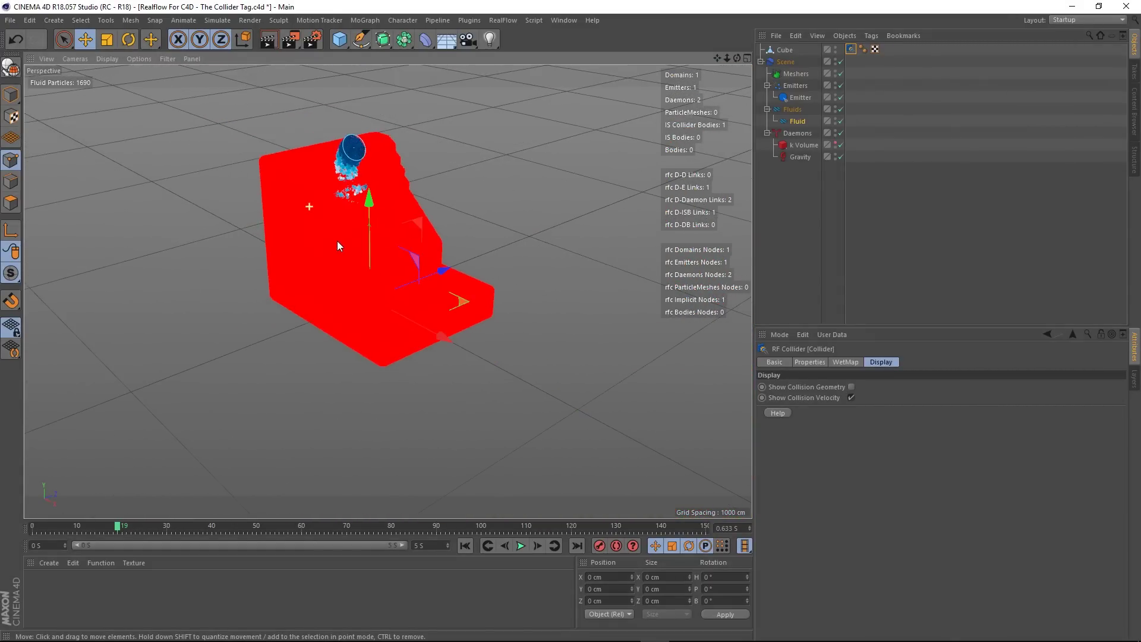
pyautogui.scroll(1, 348, 232)
pyautogui.keyDown('alt'); pyautogui.moveTo(353, 220); pyautogui.dragTo(404, 272, button='middle'); pyautogui.keyUp('alt')
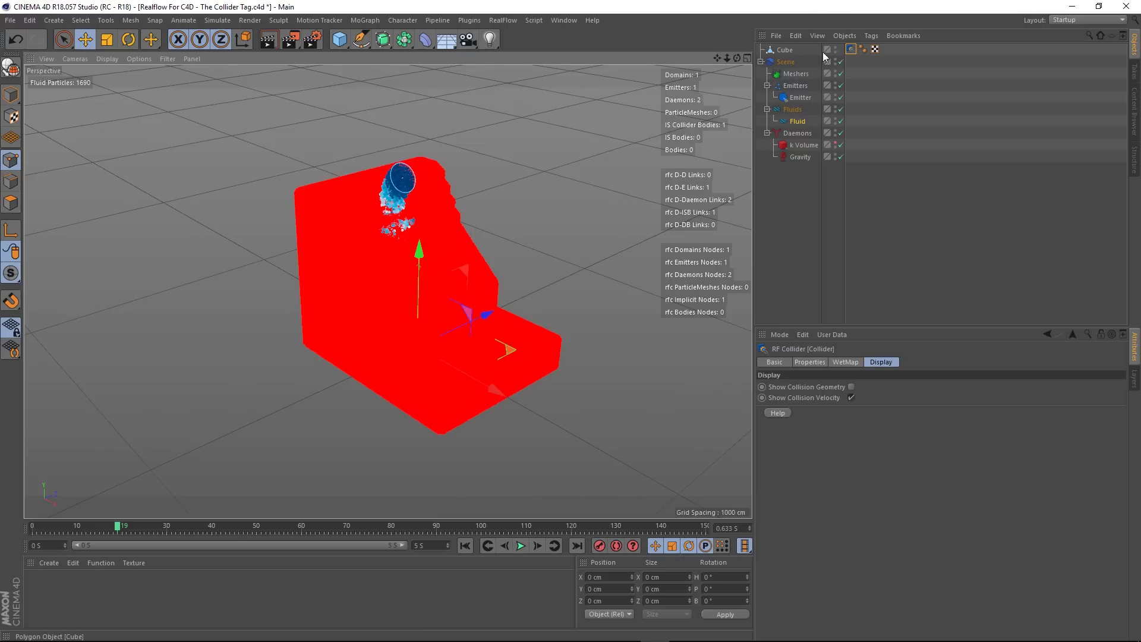
# - Keyframe the stepped cube in place at frame 0 and at about X -1729 cm, Z -498 cm on frame 30
pyautogui.click(785, 50)
pyautogui.scroll(-2, 385, 433)
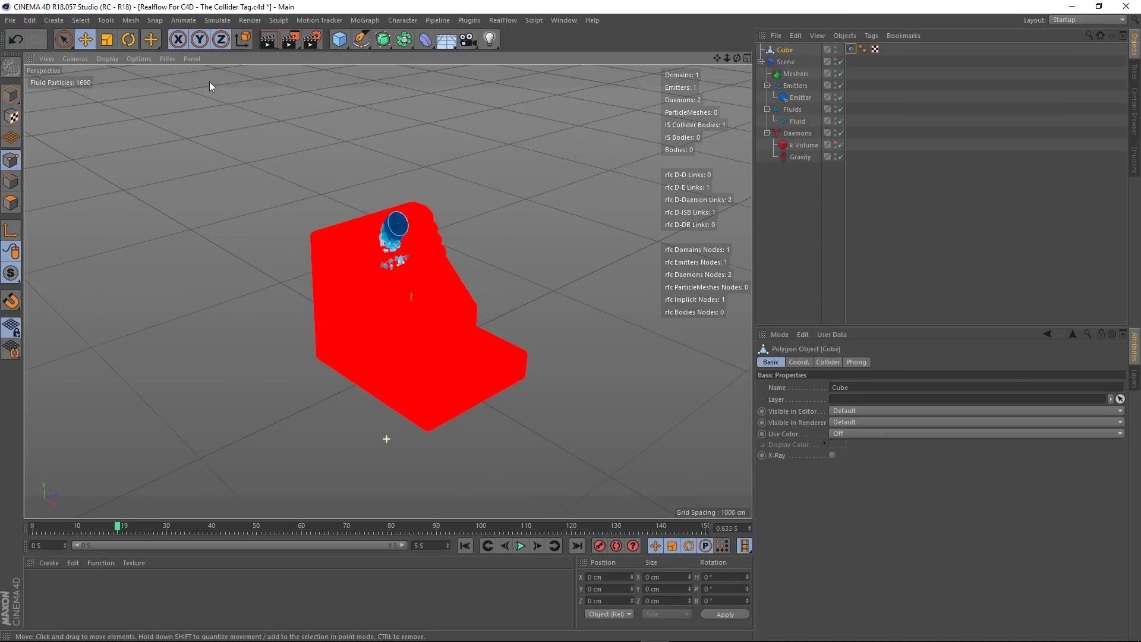
pyautogui.click(11, 94)
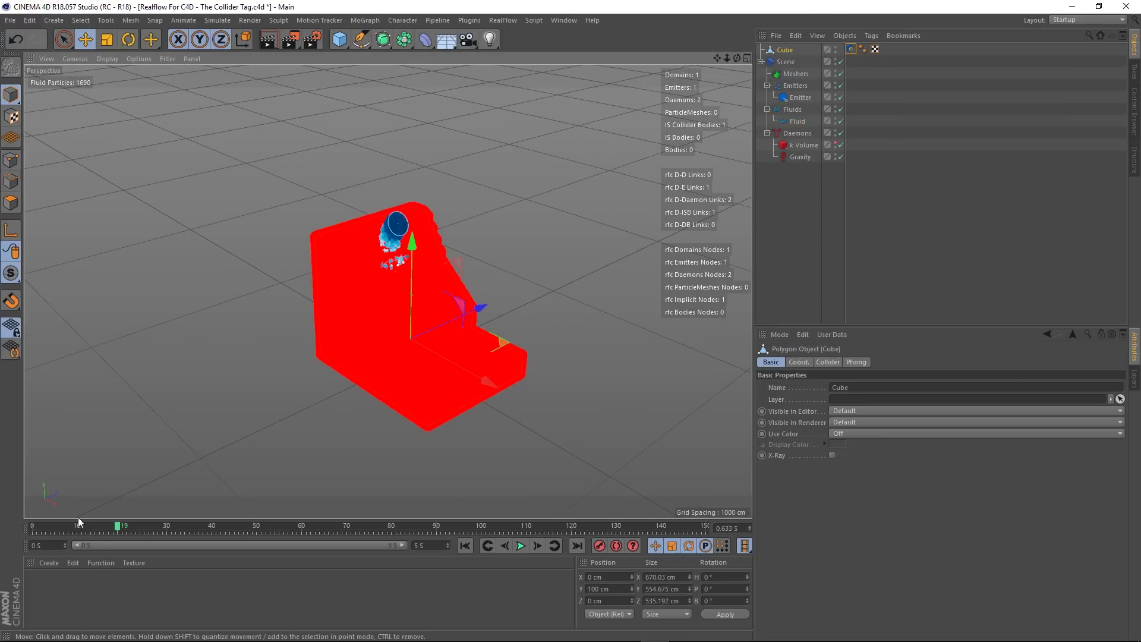
pyautogui.click(464, 545)
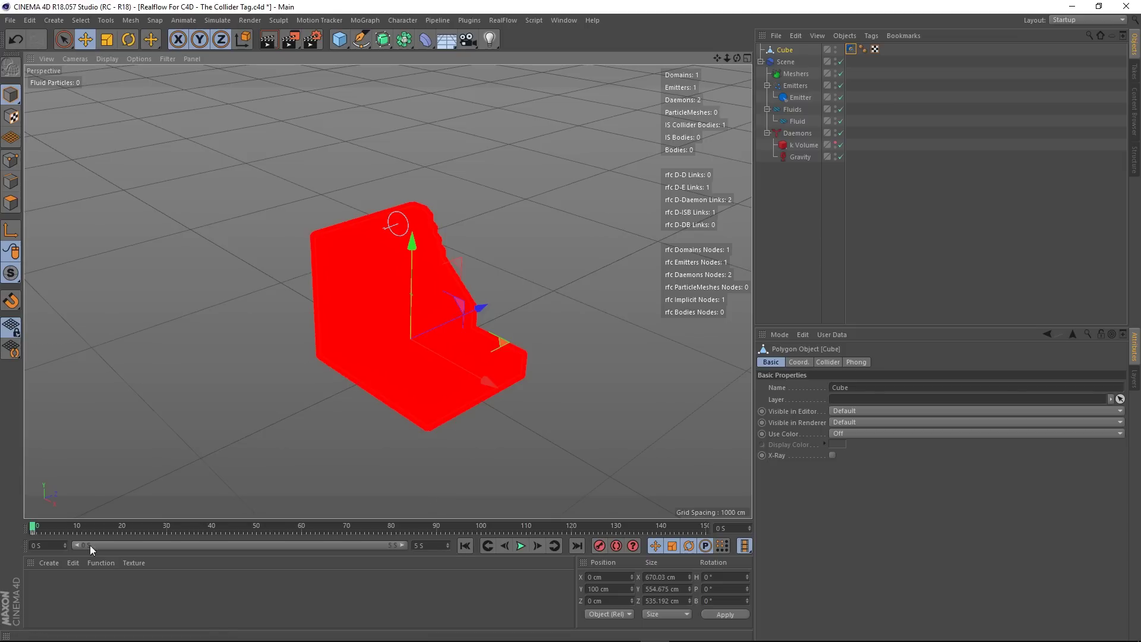
pyautogui.moveTo(37, 529); pyautogui.dragTo(169, 531)
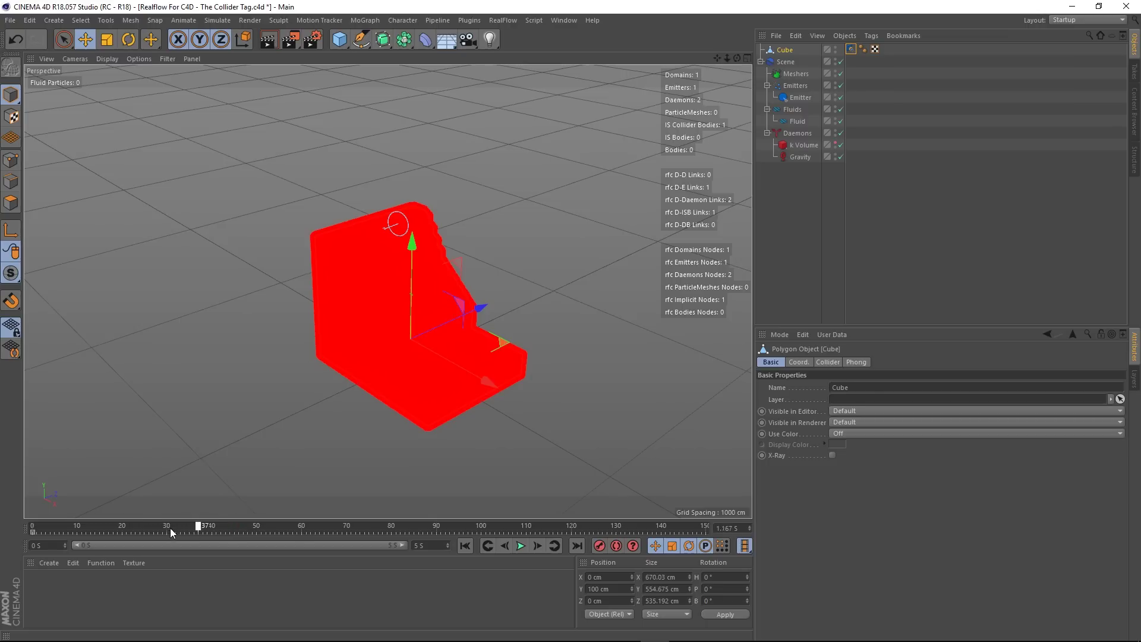
pyautogui.moveTo(165, 531); pyautogui.dragTo(168, 531)
pyautogui.moveTo(498, 350); pyautogui.dragTo(218, 255)
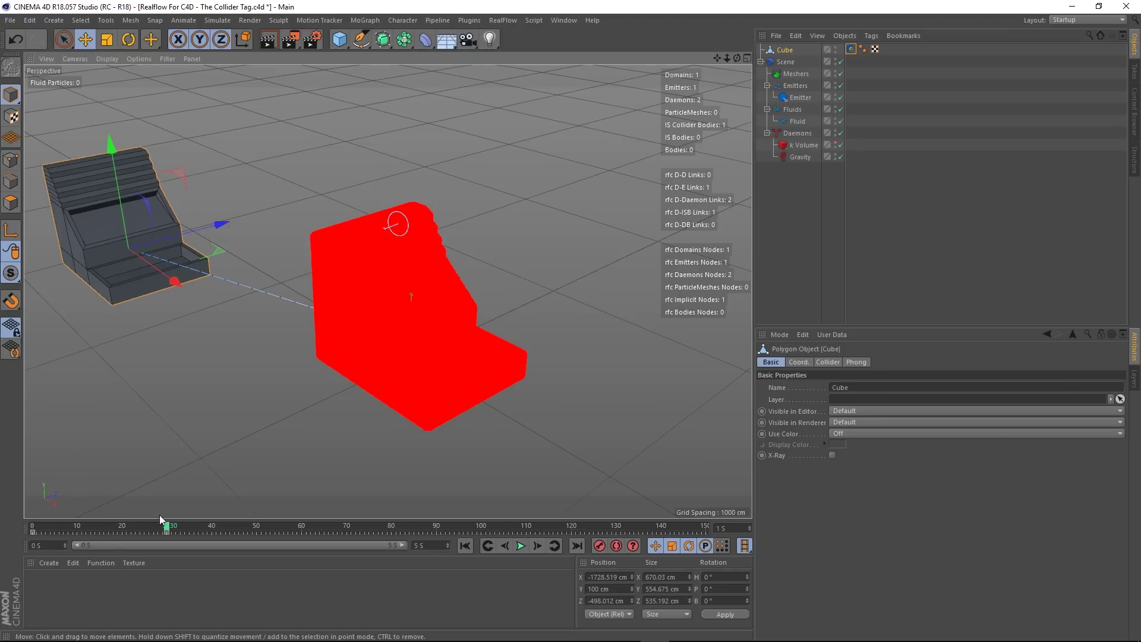
# - Keyframe the cube at about X -787 cm, Z 2531 cm on frame 60 and about X 1099 cm, Z 335 cm on frame 94
pyautogui.click(173, 529)
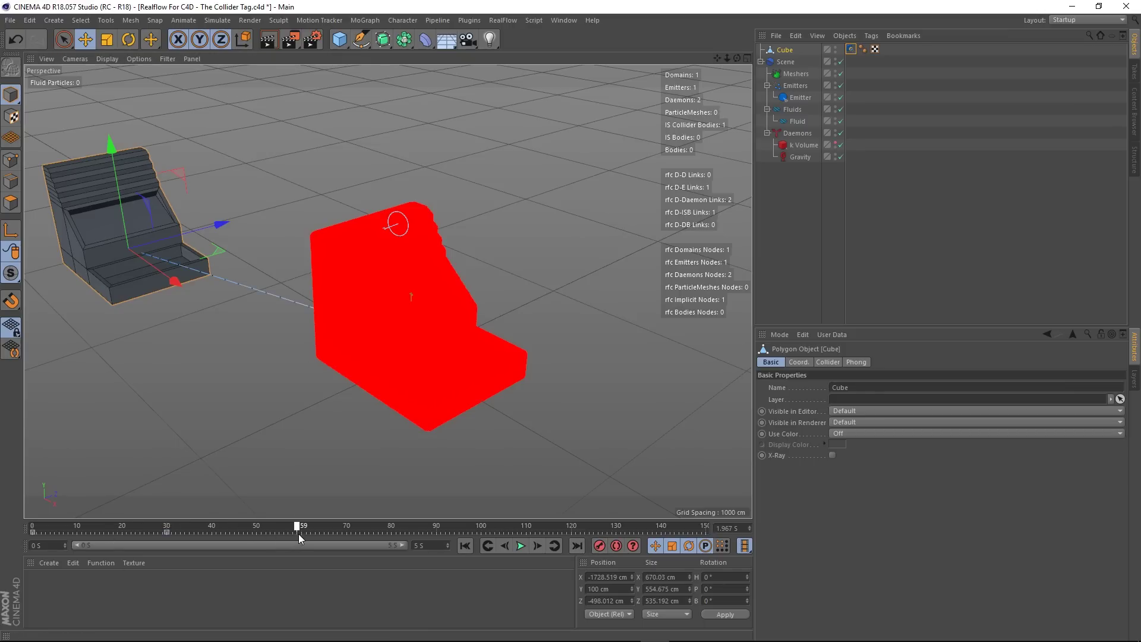
pyautogui.moveTo(298, 533); pyautogui.dragTo(303, 532)
pyautogui.moveTo(219, 249); pyautogui.dragTo(691, 181)
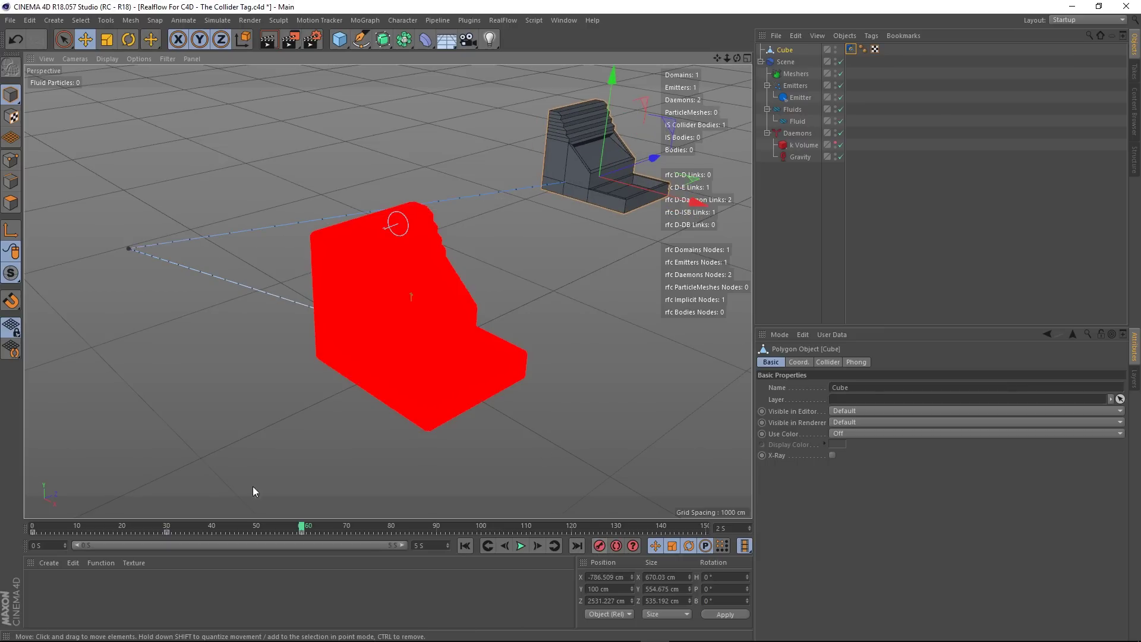
pyautogui.moveTo(301, 528); pyautogui.dragTo(349, 530)
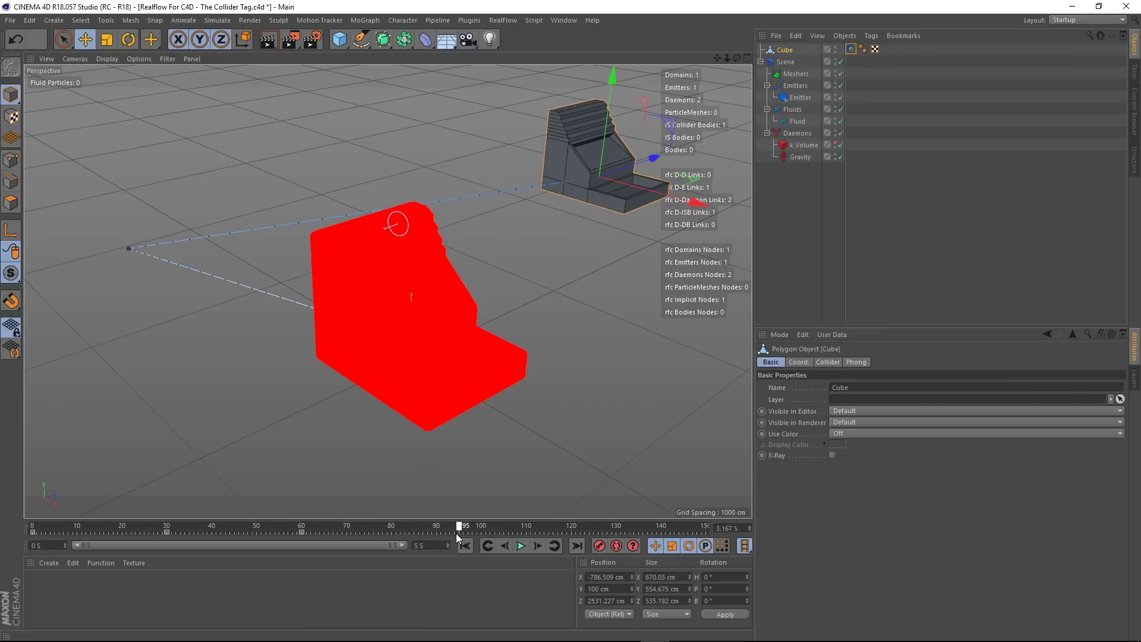
pyautogui.moveTo(456, 533); pyautogui.dragTo(453, 534)
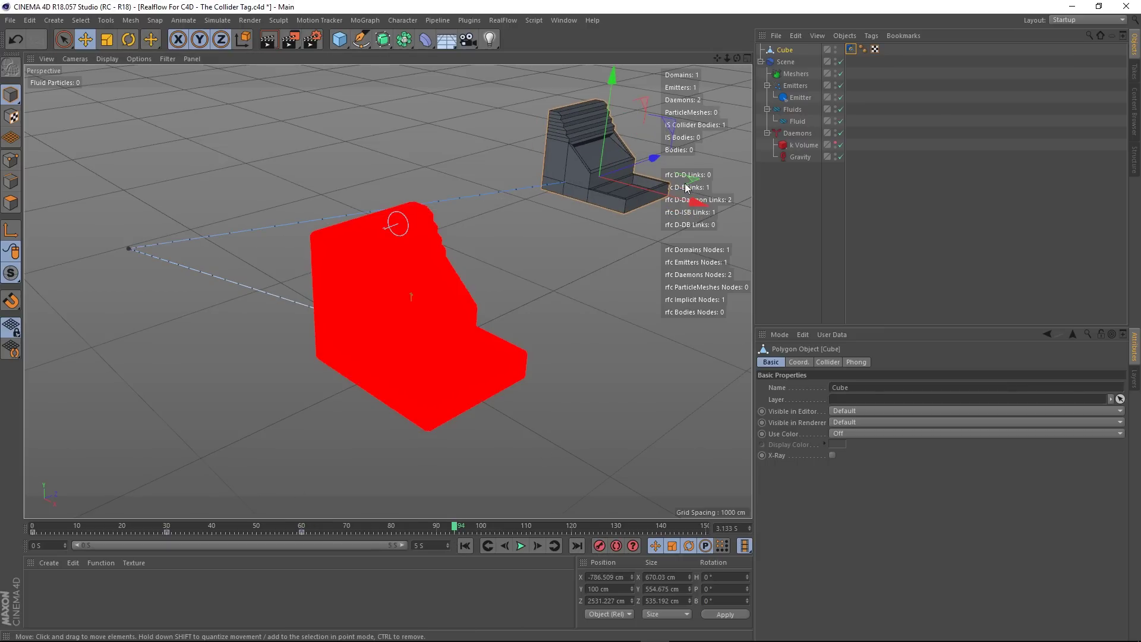
pyautogui.moveTo(697, 185); pyautogui.dragTo(692, 182)
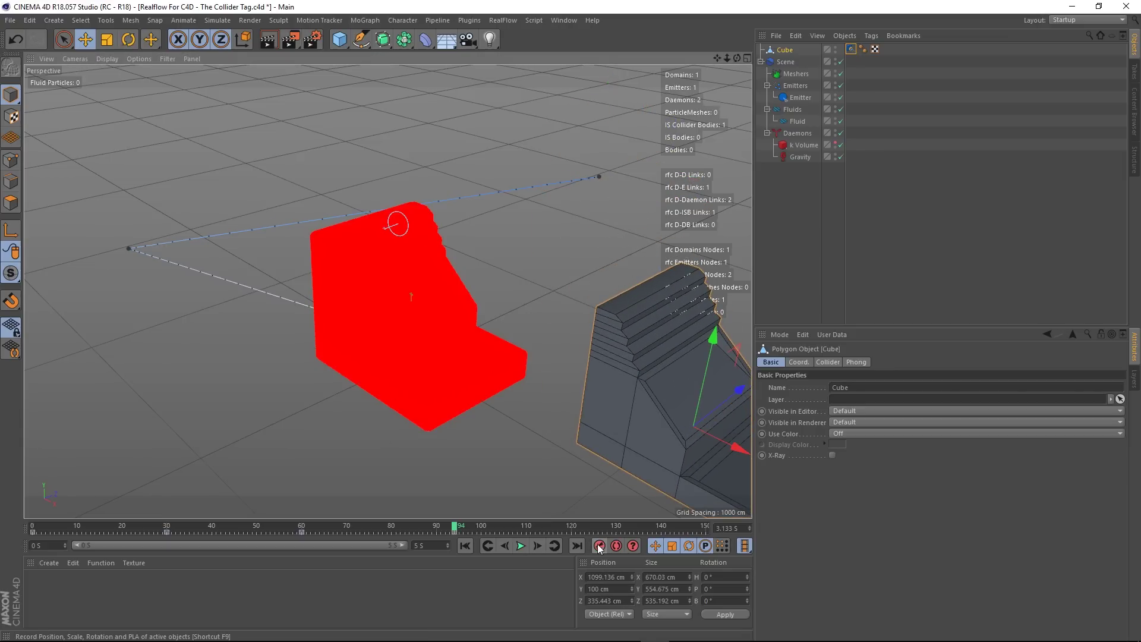
# - Copy the cube's first keyframe to 5 s to close the motion loop and return to the first frame
pyautogui.click(33, 535)
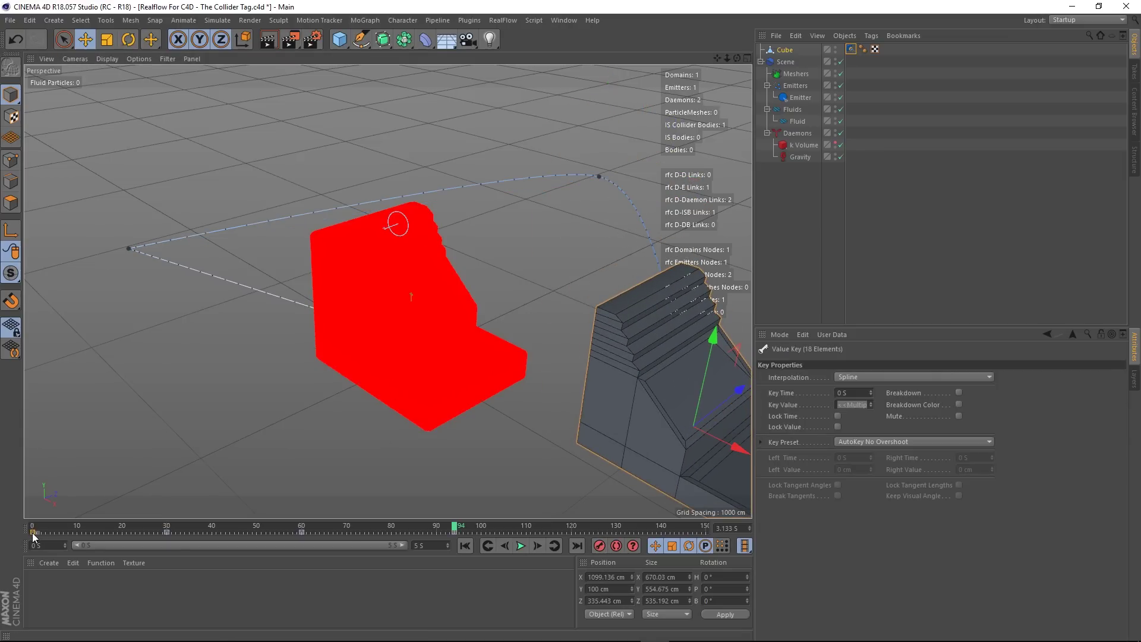
pyautogui.click(697, 531)
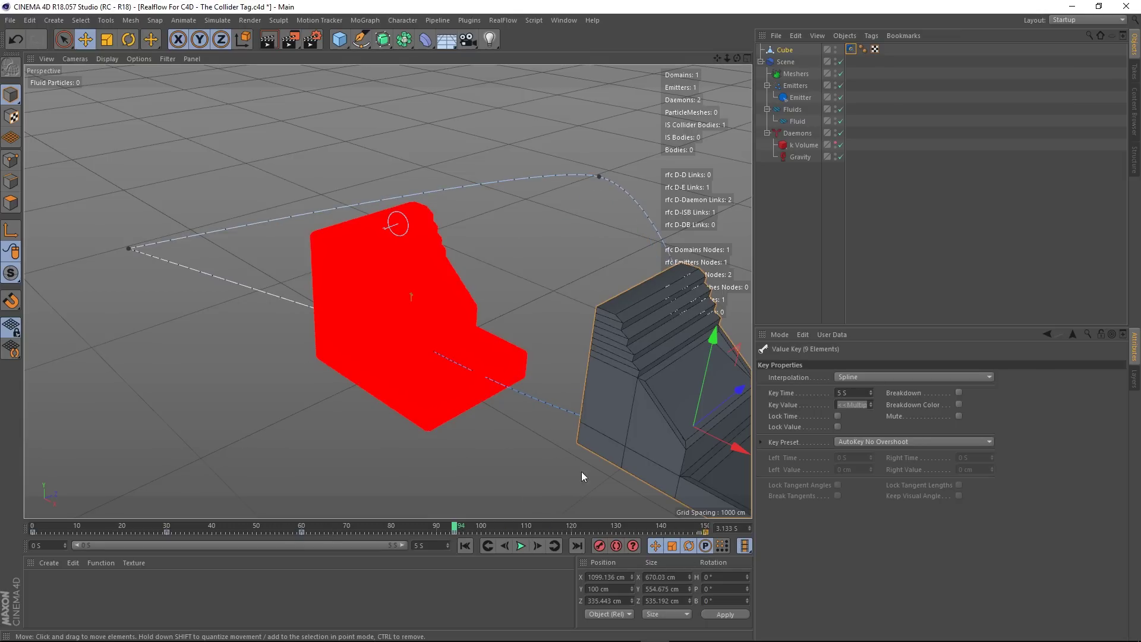
pyautogui.click(465, 546)
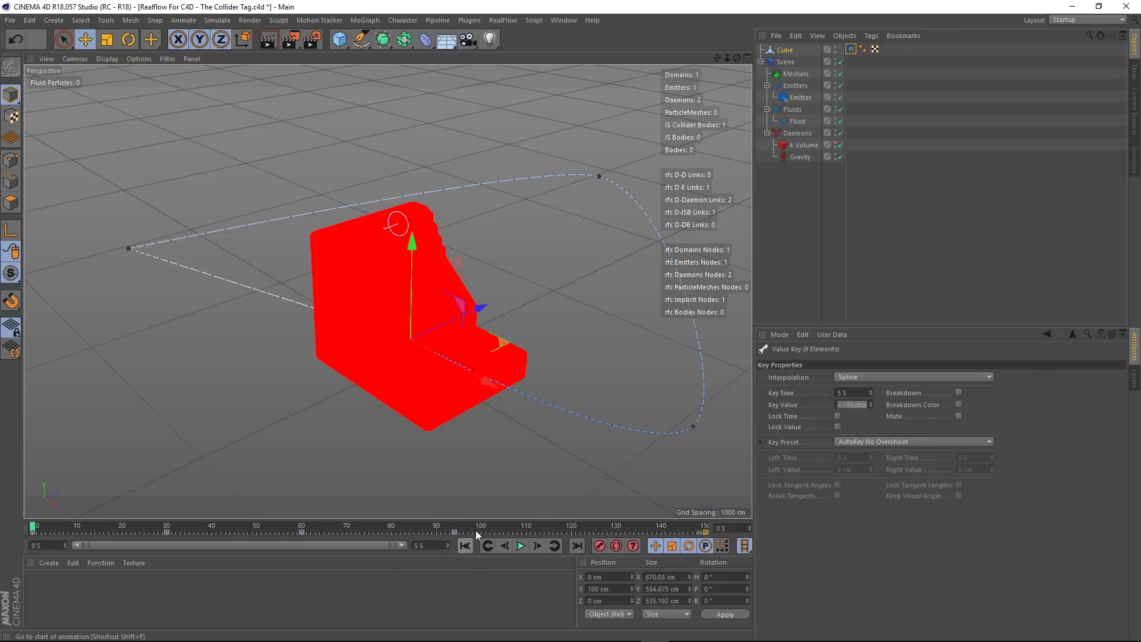
# - Play the animation and inspect the collision velocity display as the cube travels along its path past the fluid
pyautogui.scroll(-2, 455, 338)
pyautogui.keyDown('alt'); pyautogui.moveTo(454, 338); pyautogui.dragTo(351, 340, button='middle'); pyautogui.keyUp('alt')
pyautogui.scroll(-1, 350, 340)
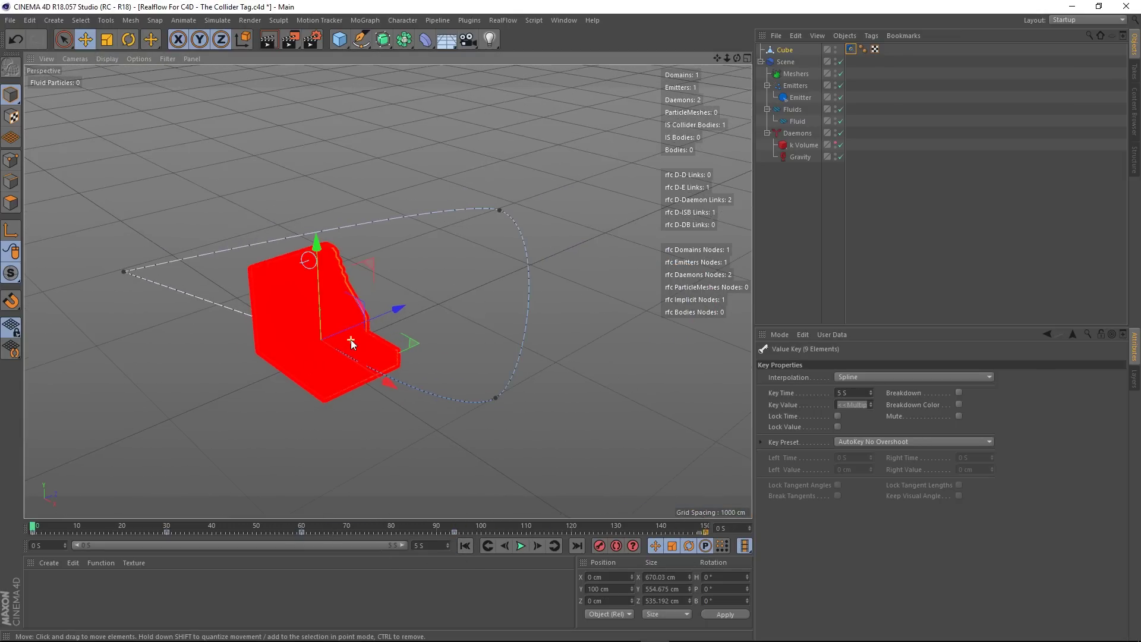
pyautogui.click(520, 545)
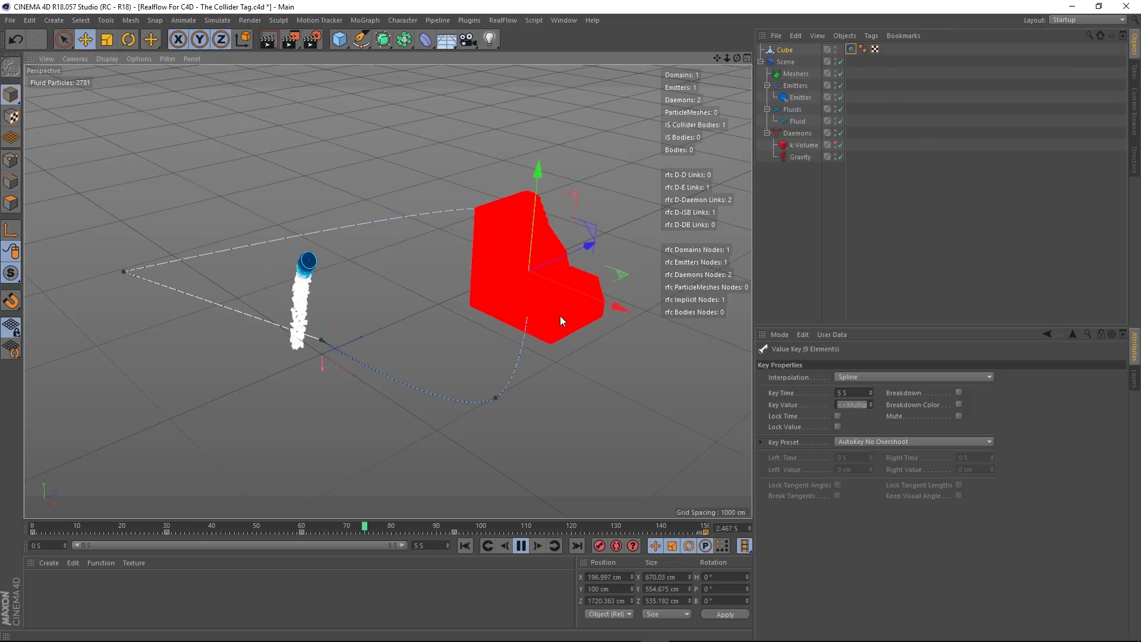
pyautogui.scroll(1, 536, 333)
pyautogui.scroll(4, 503, 350)
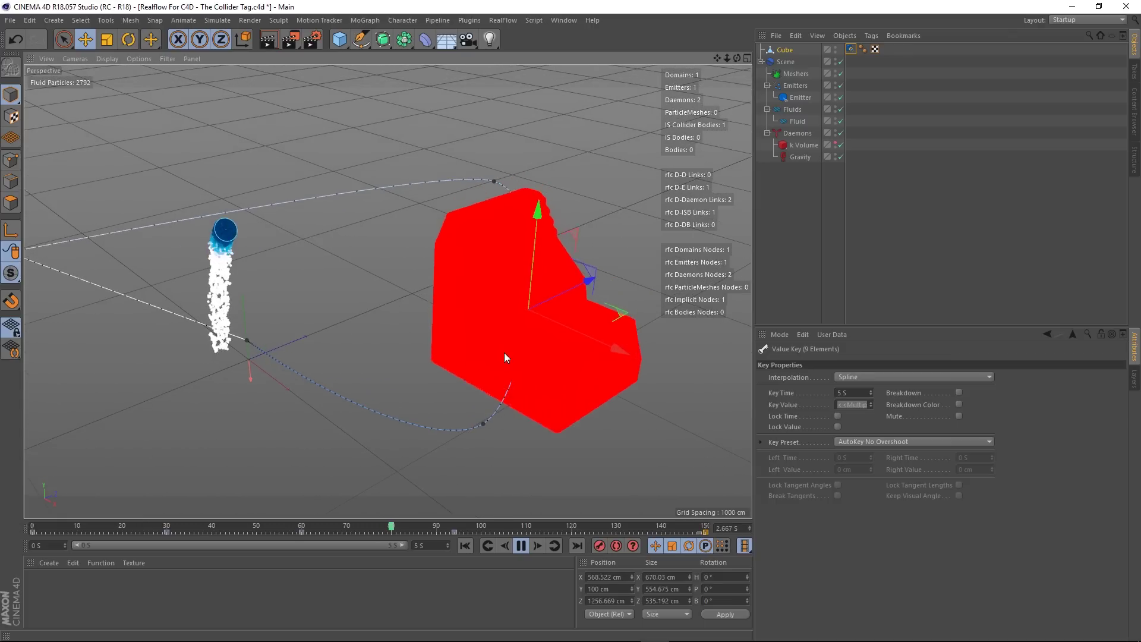
pyautogui.keyDown('alt'); pyautogui.moveTo(456, 351); pyautogui.dragTo(410, 331); pyautogui.keyUp('alt')
pyautogui.scroll(1, 416, 426)
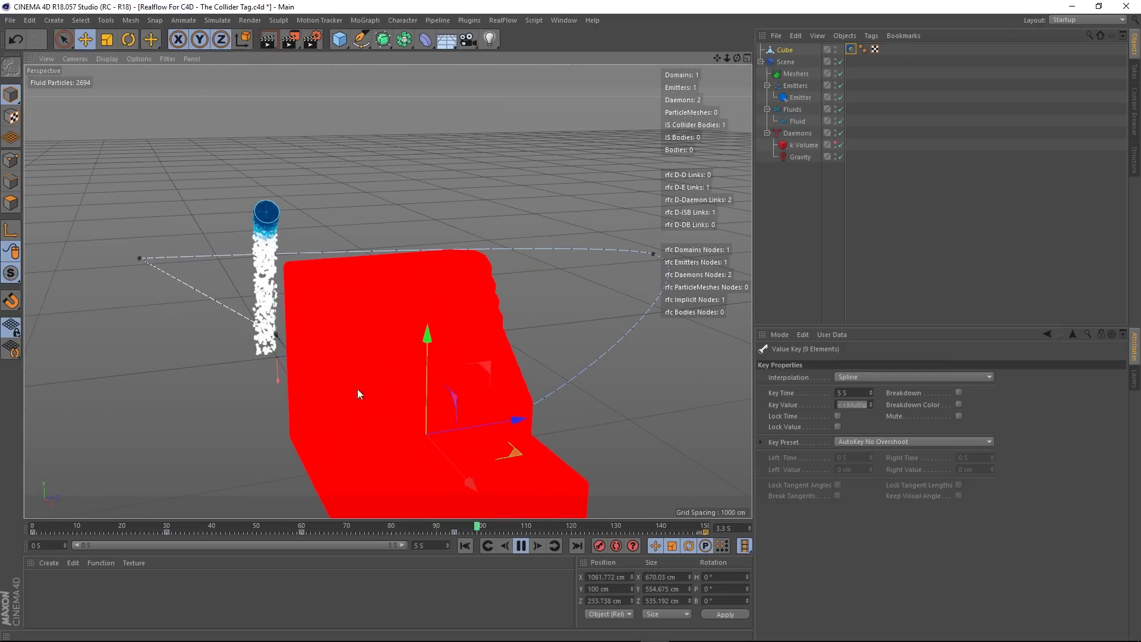
pyautogui.keyDown('alt'); pyautogui.moveTo(383, 316); pyautogui.dragTo(374, 286, button='middle'); pyautogui.keyUp('alt')
pyautogui.keyDown('alt'); pyautogui.moveTo(373, 287); pyautogui.dragTo(387, 246); pyautogui.keyUp('alt')
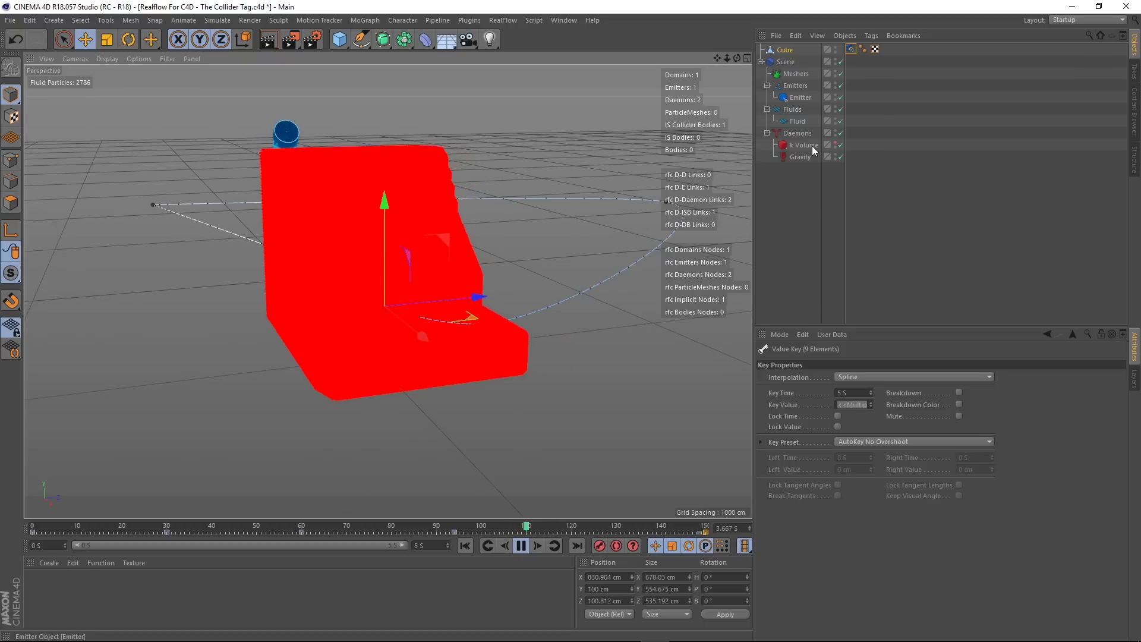
# - Set the RF Collider tag's volume Cell Size to Auto
pyautogui.click(851, 50)
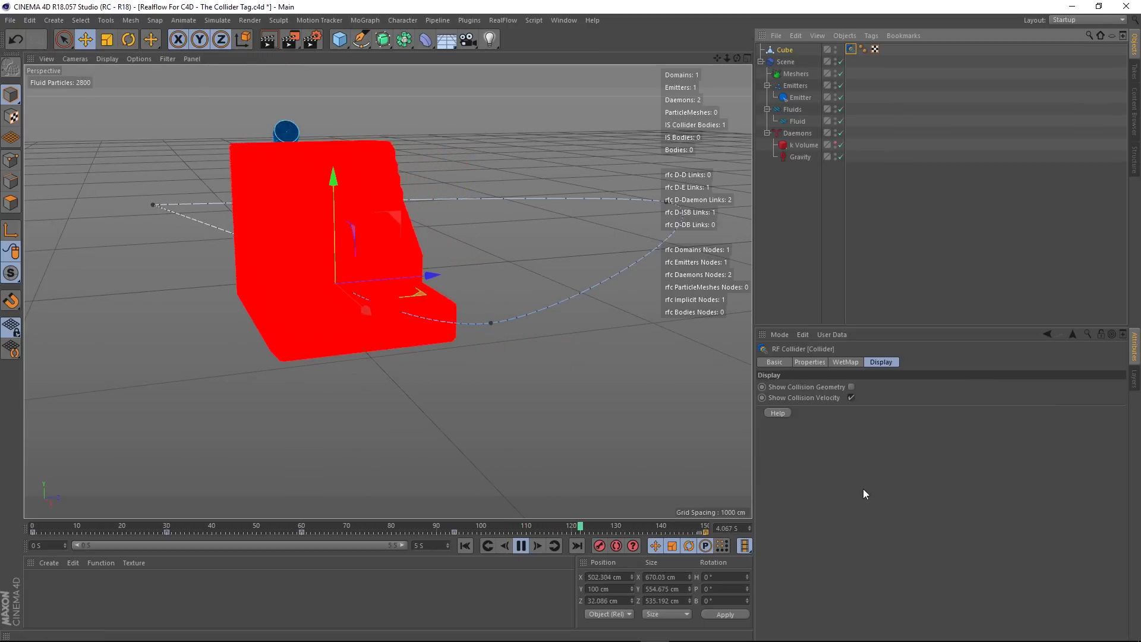
pyautogui.click(799, 362)
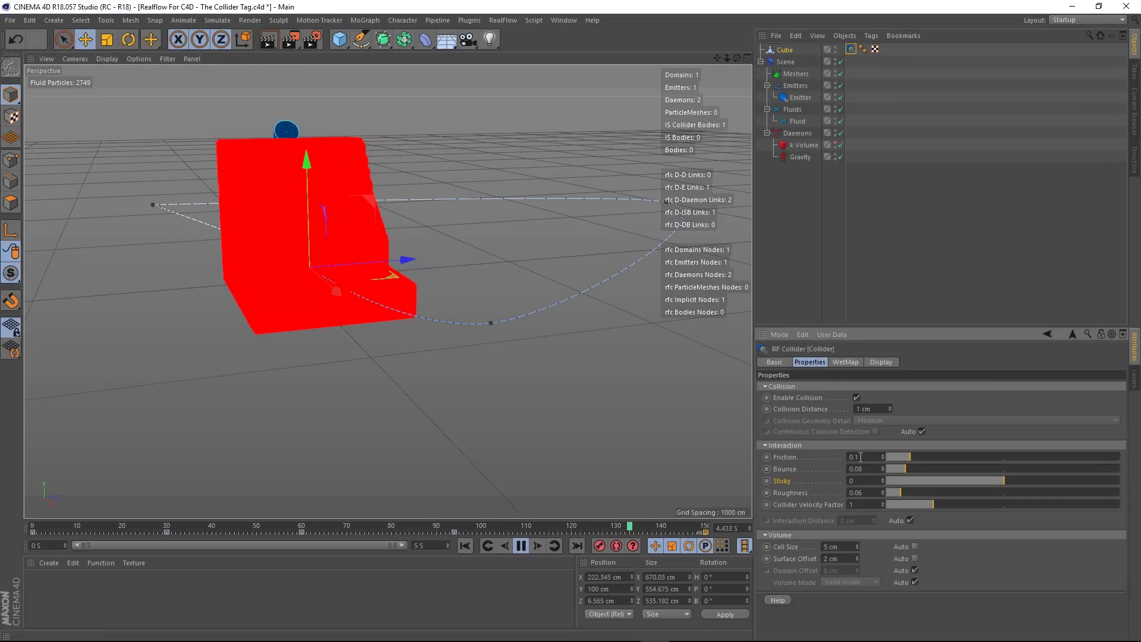
pyautogui.click(916, 546)
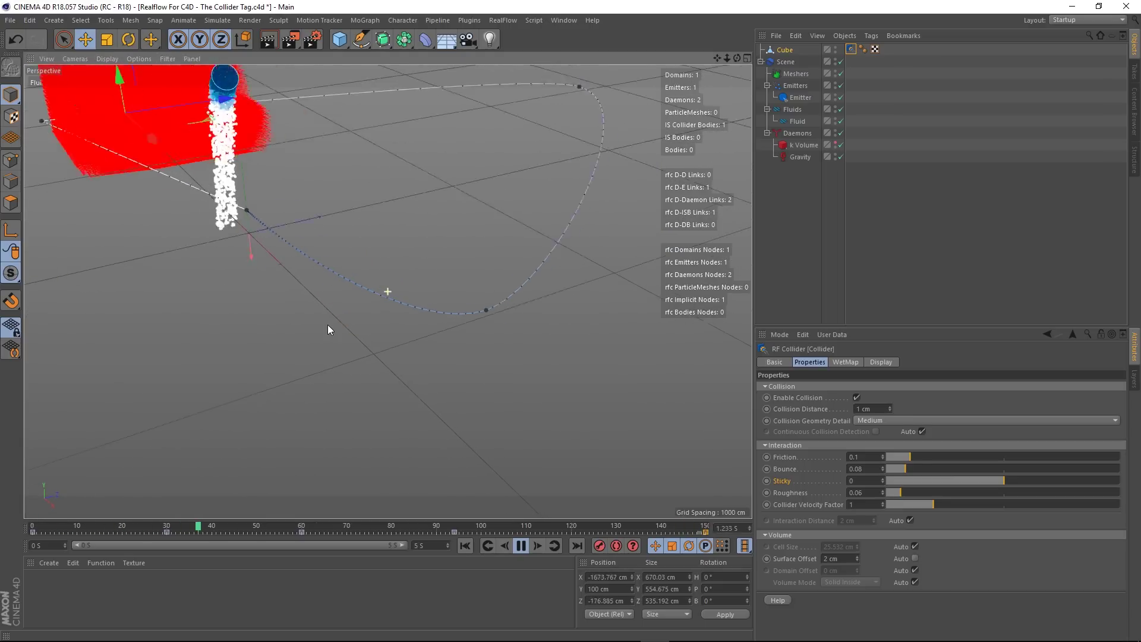
# - Watch the moving collider's velocity vectors, stop the simulation and rewind to the first frame
pyautogui.keyDown('alt'); pyautogui.moveTo(327, 321); pyautogui.dragTo(333, 295); pyautogui.keyUp('alt')
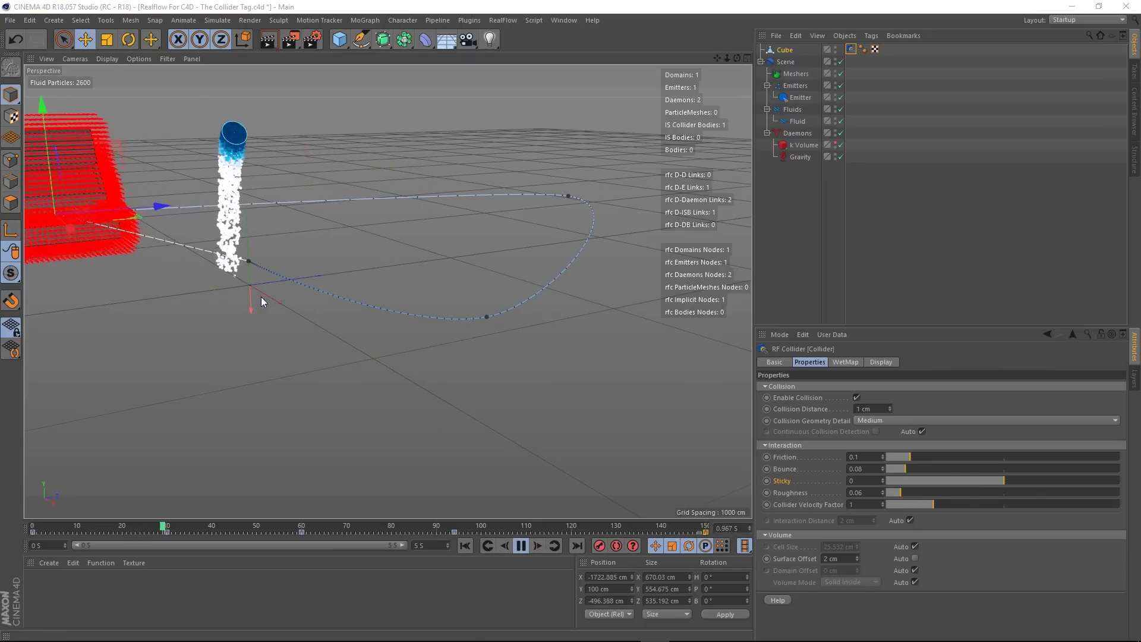
pyautogui.click(521, 546)
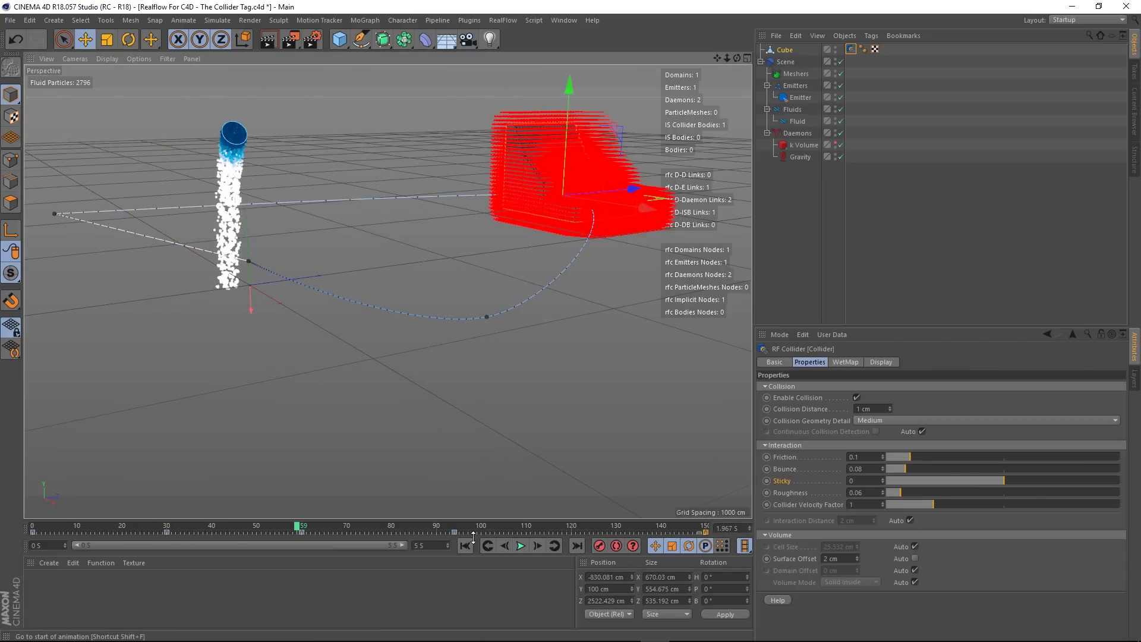
pyautogui.click(465, 546)
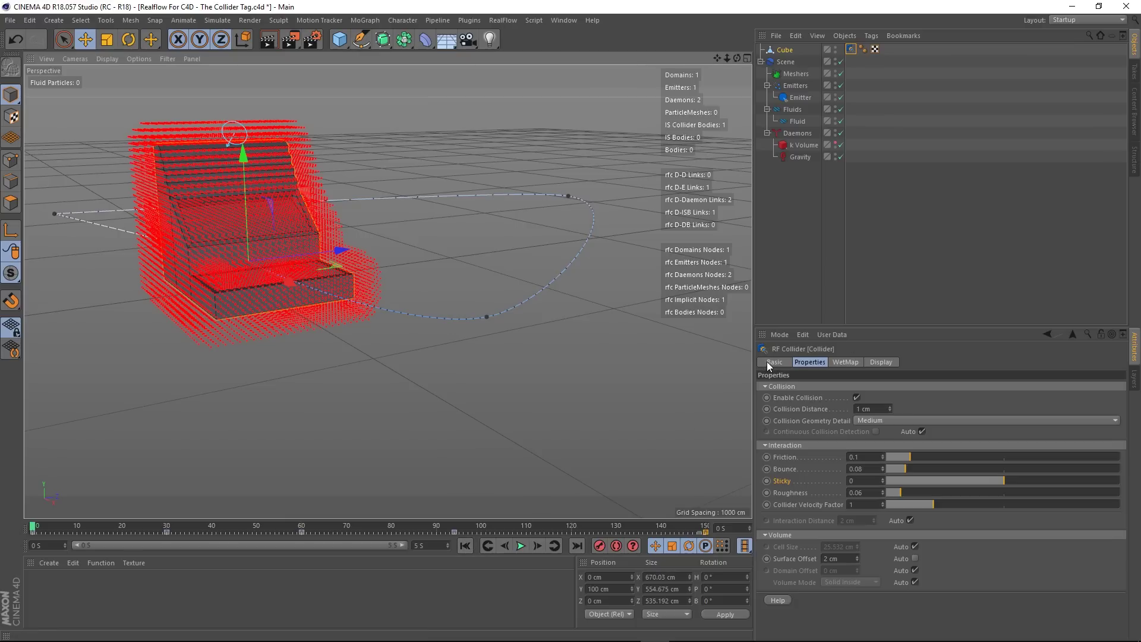
# - Review the RF Collider tag's Basic, Properties, Display and WetMap settings
pyautogui.click(774, 362)
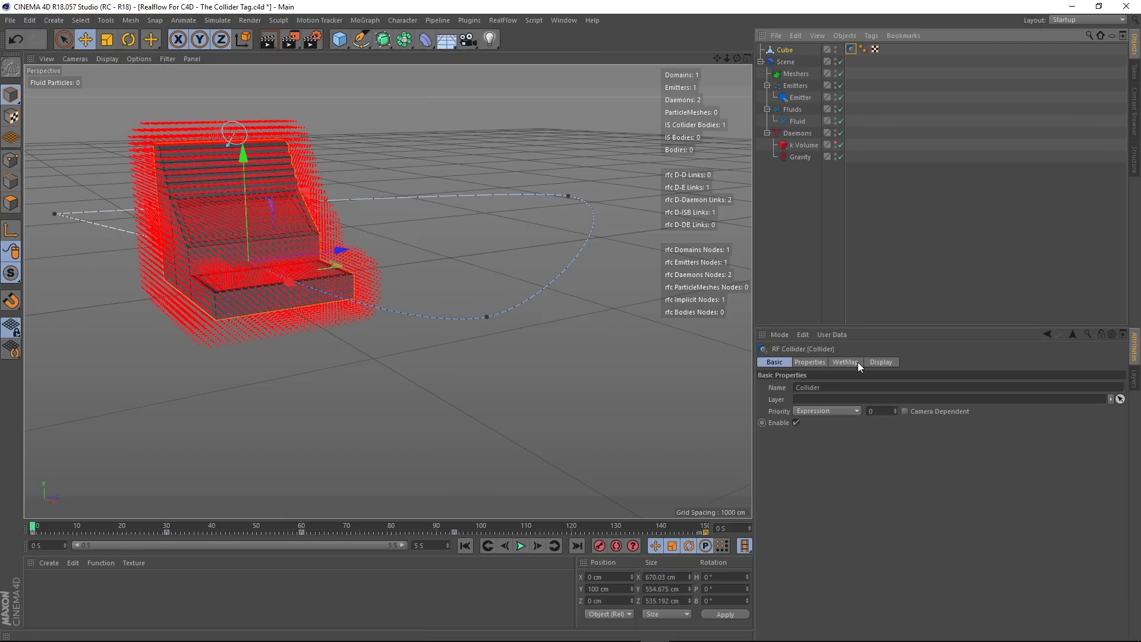
pyautogui.click(808, 362)
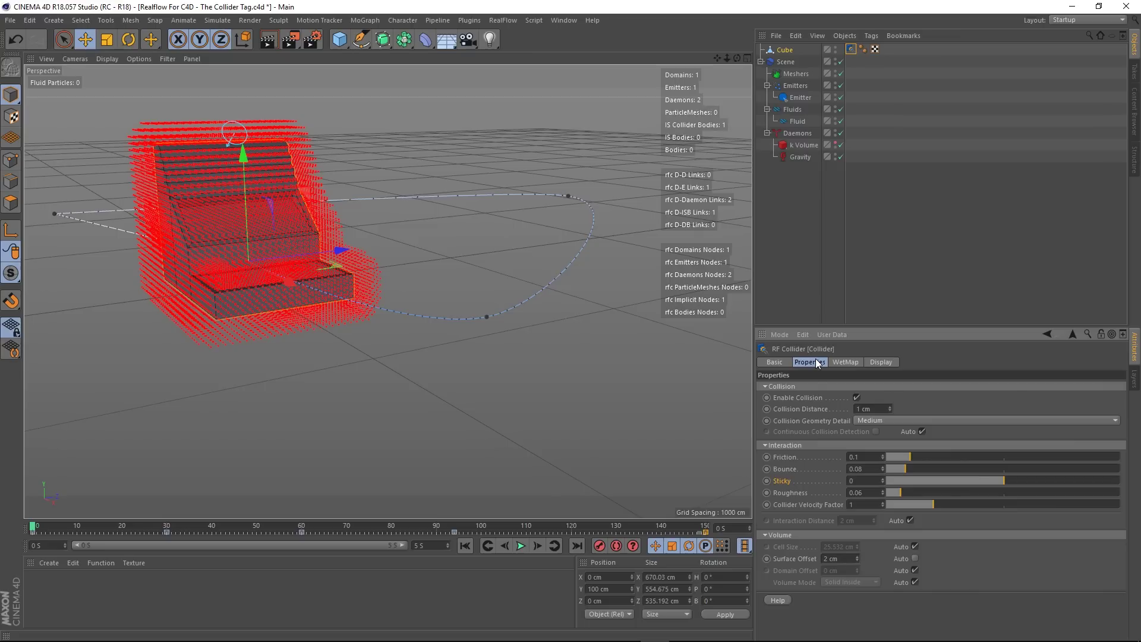
pyautogui.click(882, 364)
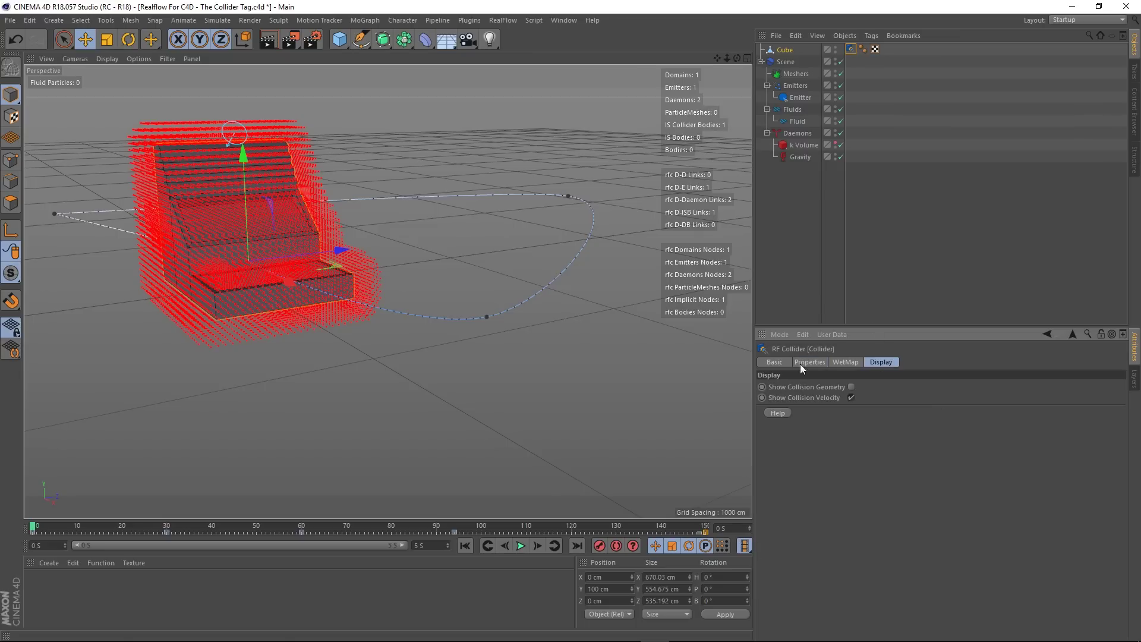
pyautogui.click(838, 362)
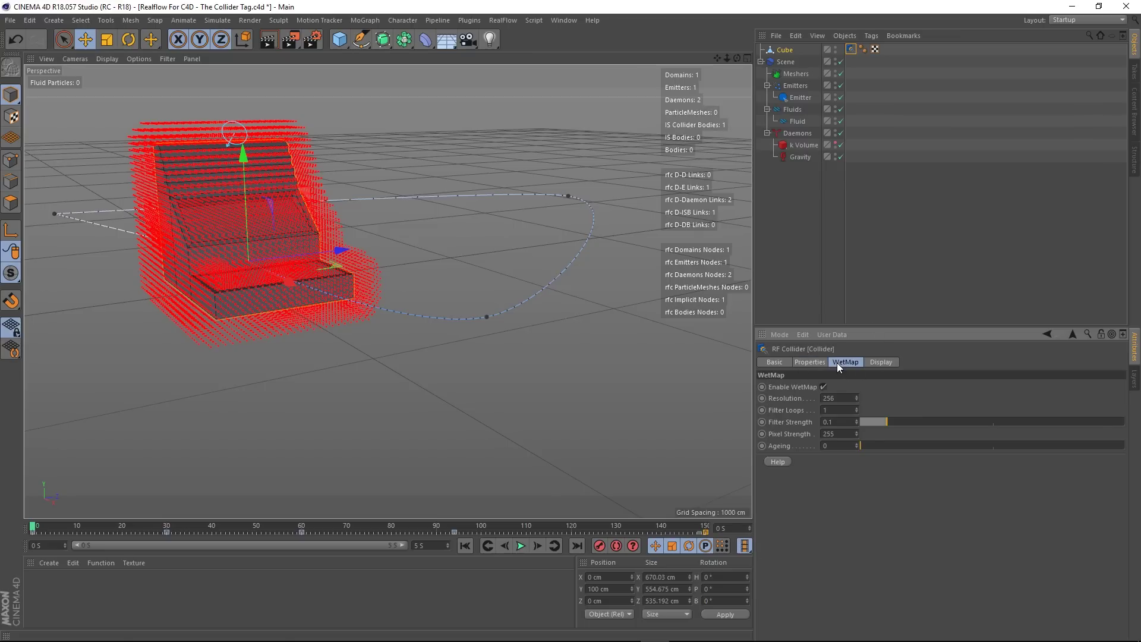